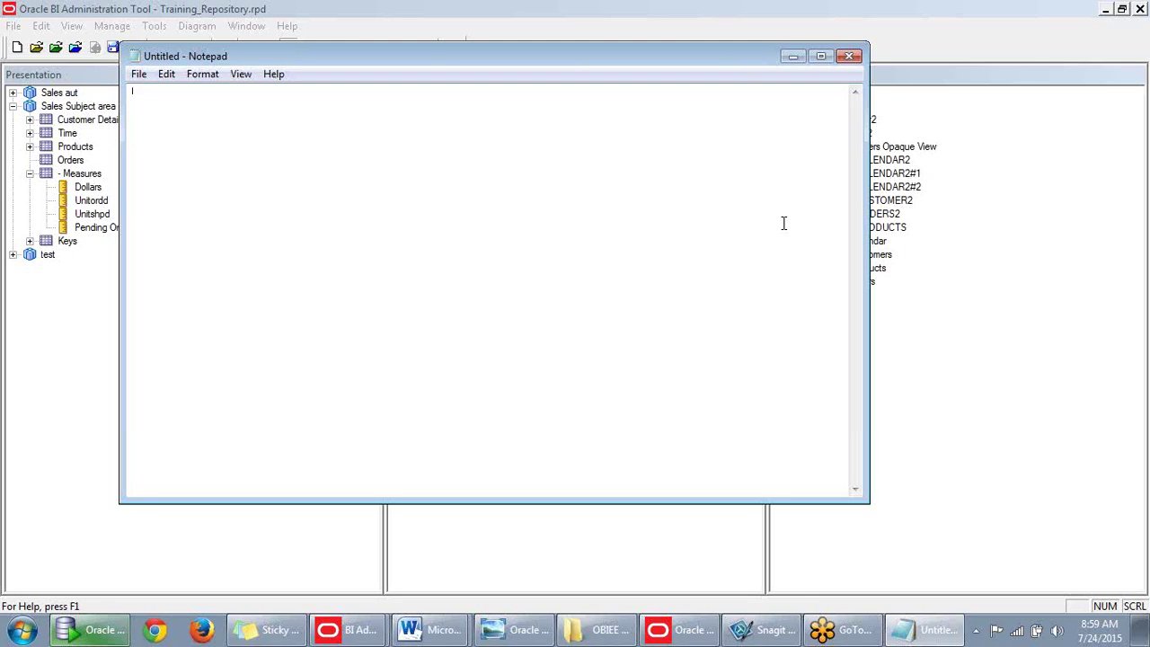
Type the agenda lines '1.Adding Multiple Sources' and '2.Dimensional Hierarchies' in Notepad.
text(1.)
text(Adde)
key(BackSpace)
text(ing Mult)
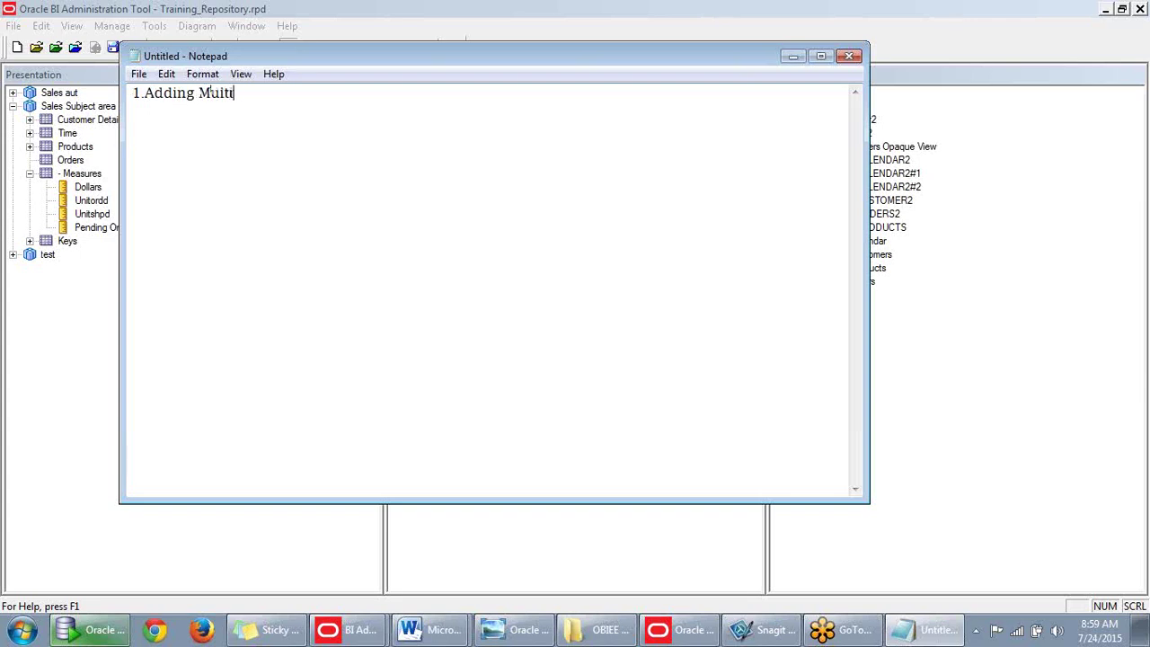
text(iple Sources)
key(Return)
text(2.)
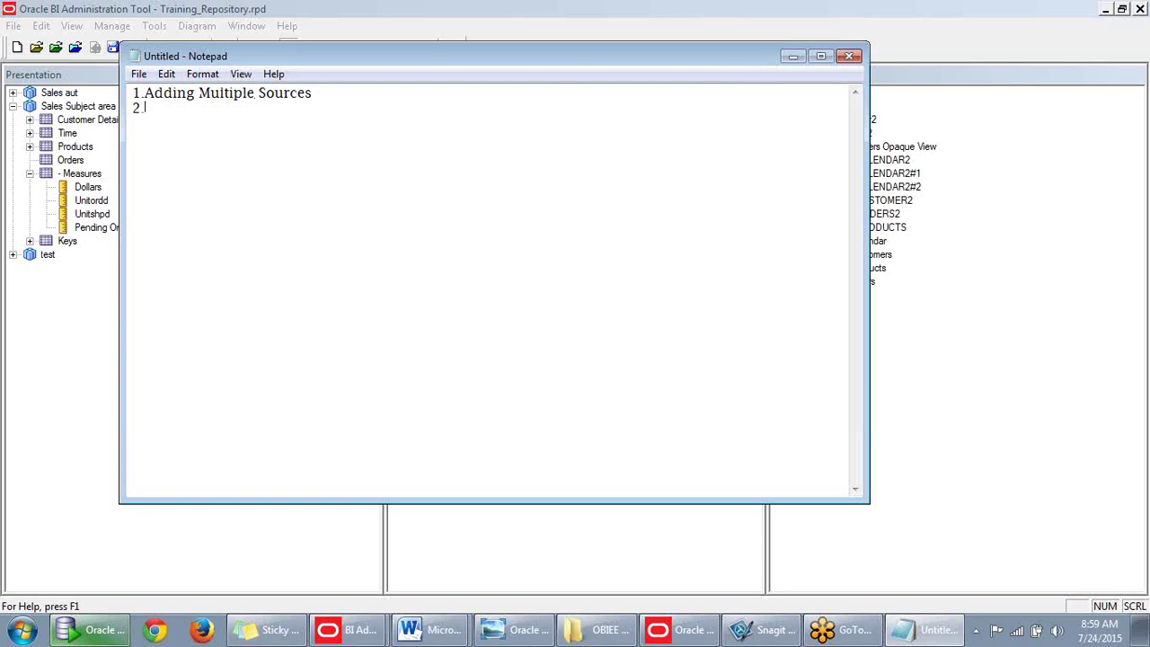
text(Multimmensional)
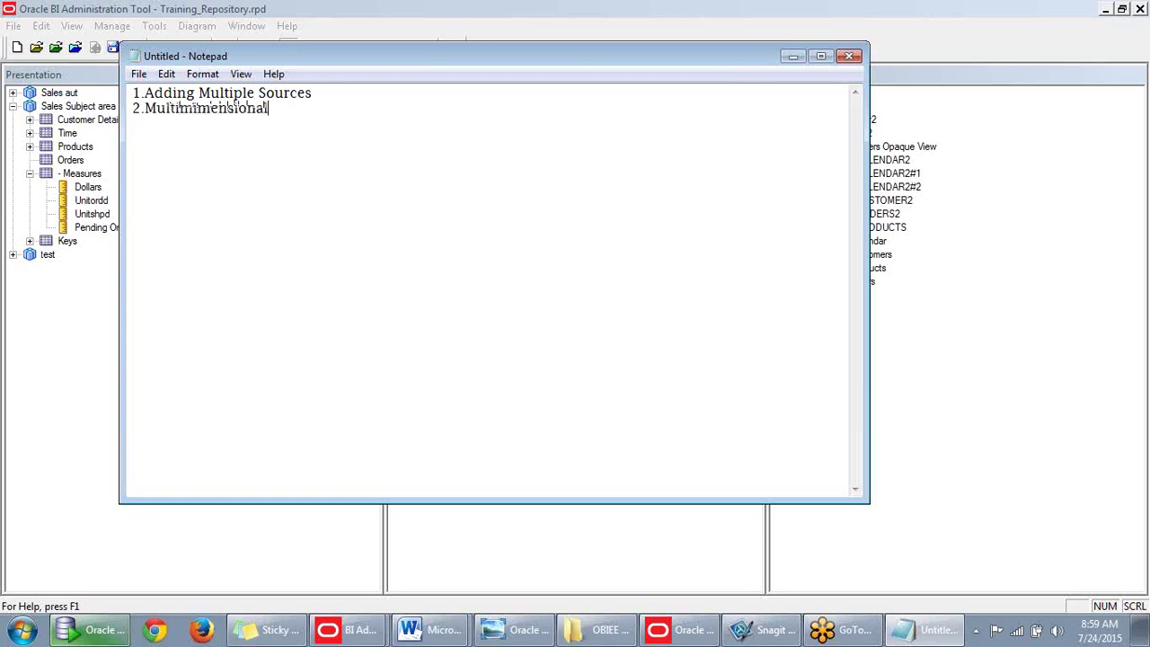
text(D)
key(BackSpace)
text(Hierarchies)
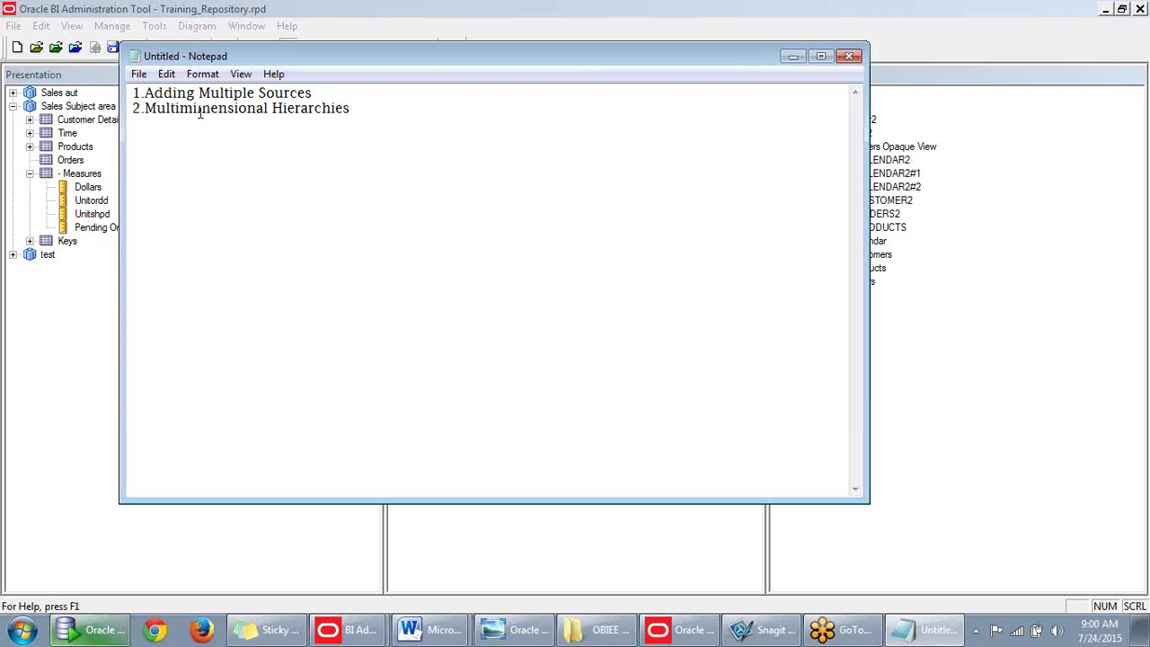
Correct the misspelled 'Dimensional', end both items with a period, and minimise Notepad.
drag(145, 109, 275, 113)
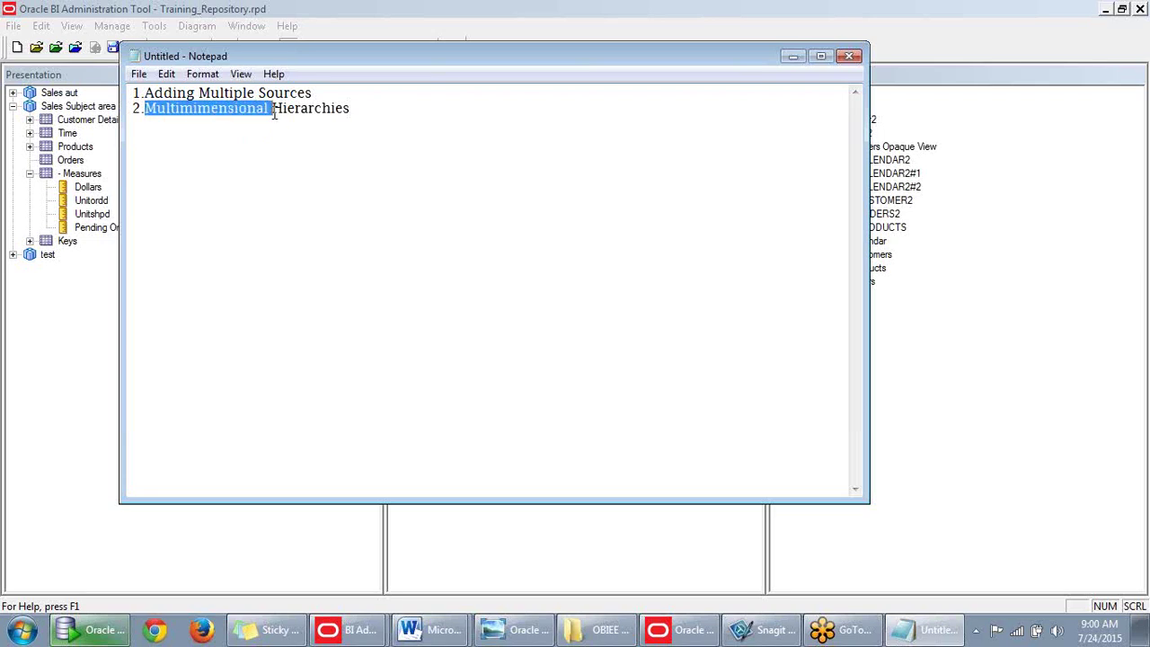
key(BackSpace)
text(Dim ensional)
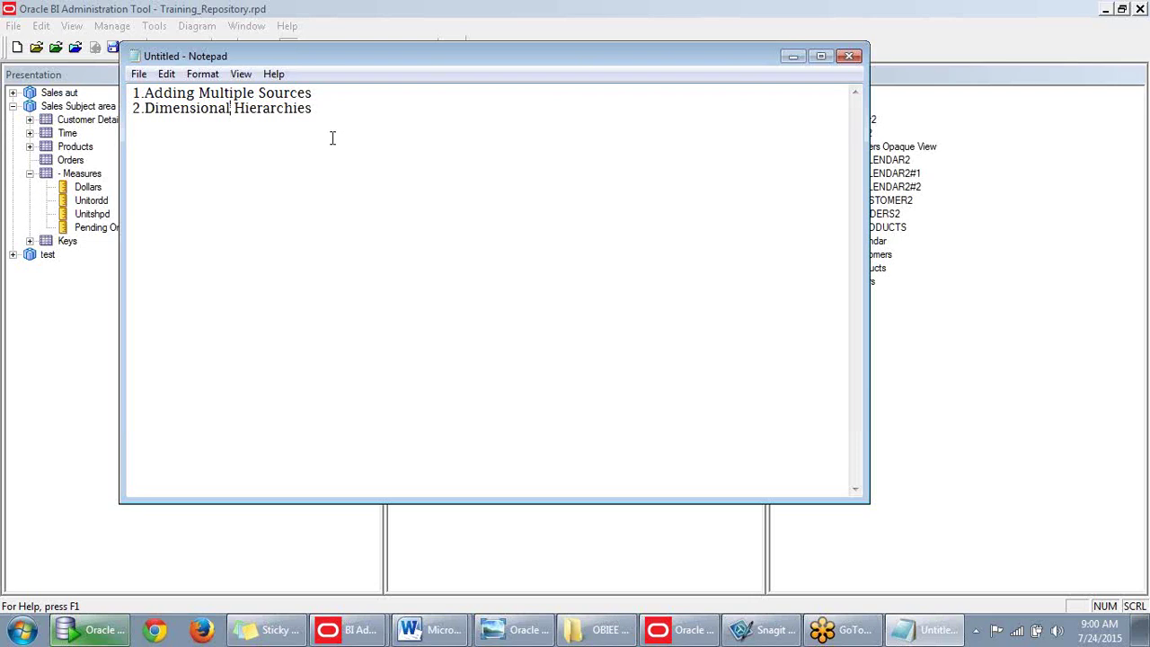
click(336, 97)
text(.)
click(315, 112)
text(.)
click(792, 57)
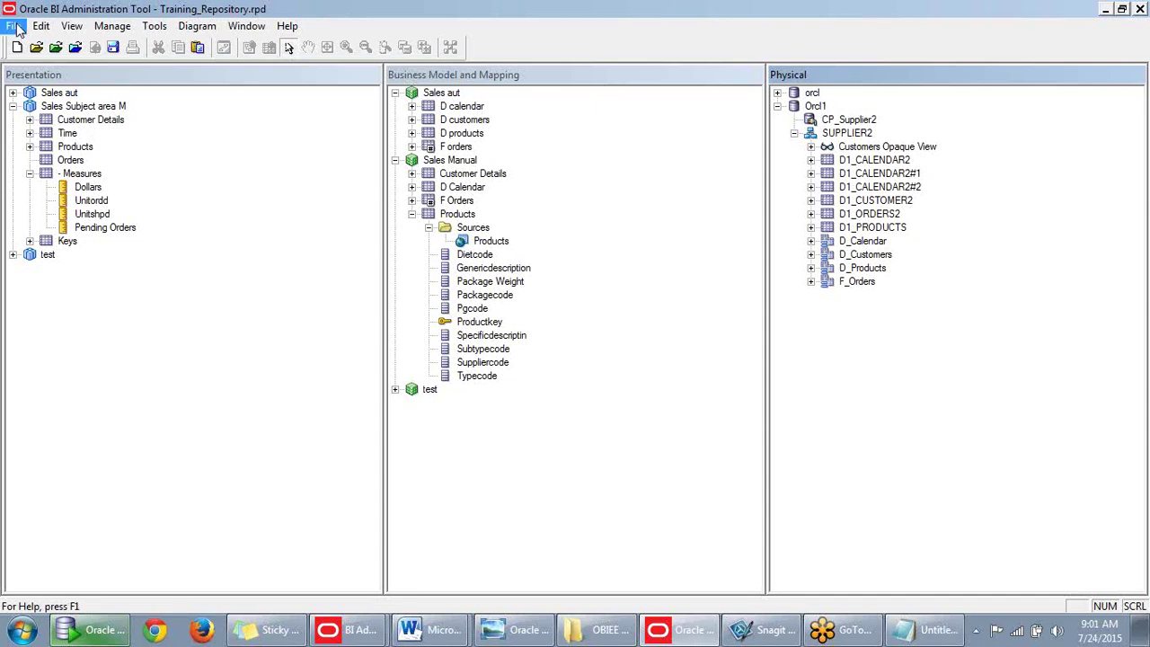
Open the repository online with the repository password, saving Training_Repository.rpd first.
click(15, 26)
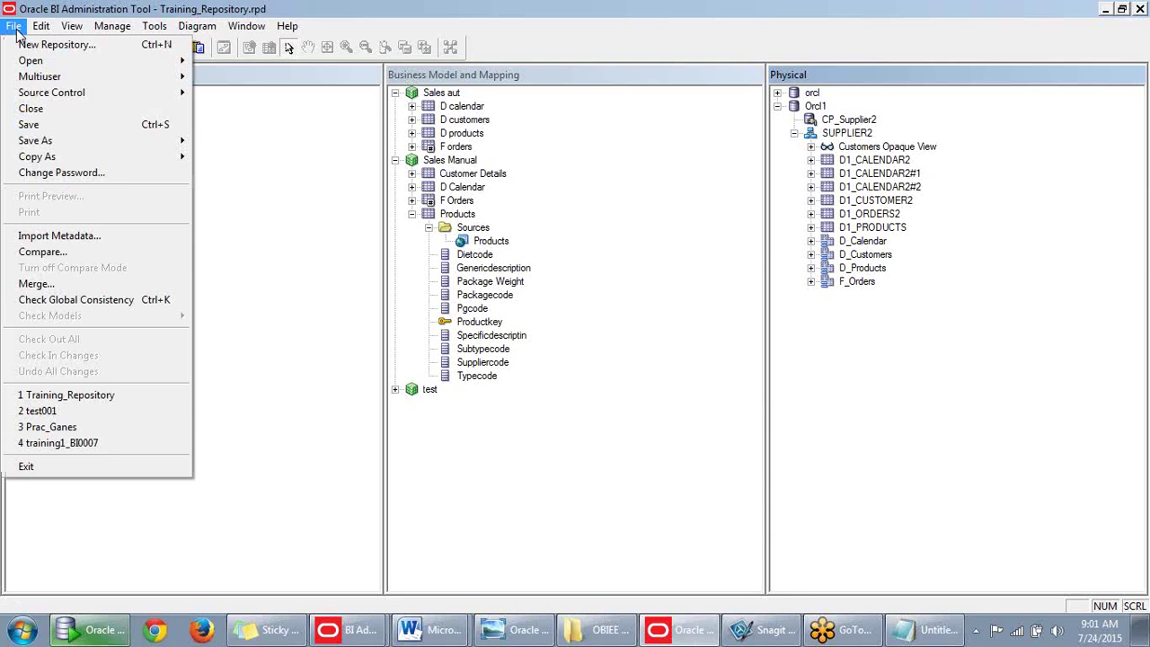
mouse_move(45, 61)
click(229, 93)
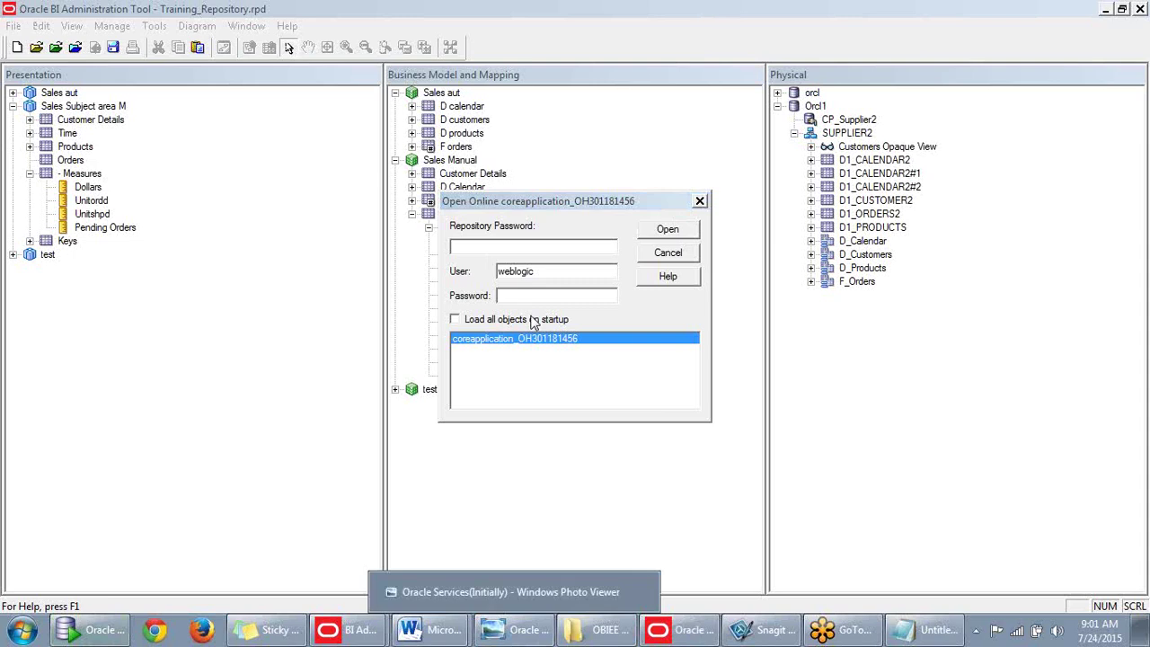
click(539, 247)
text(A)
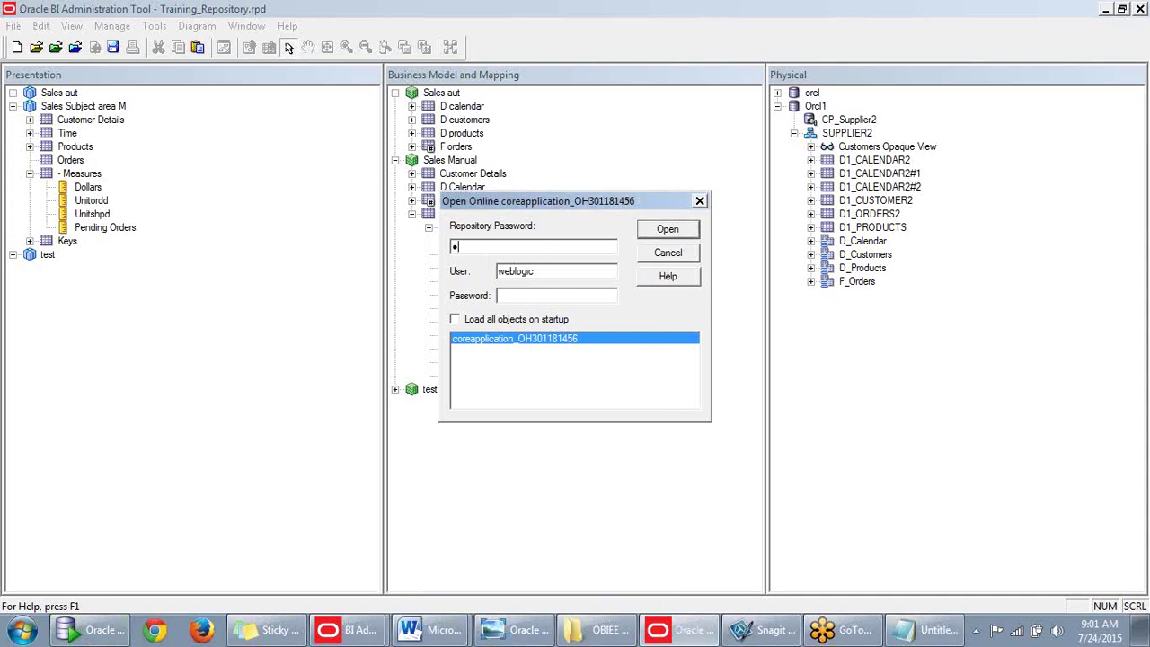
key(BackSpace)
text(admin123welcome1)
click(668, 230)
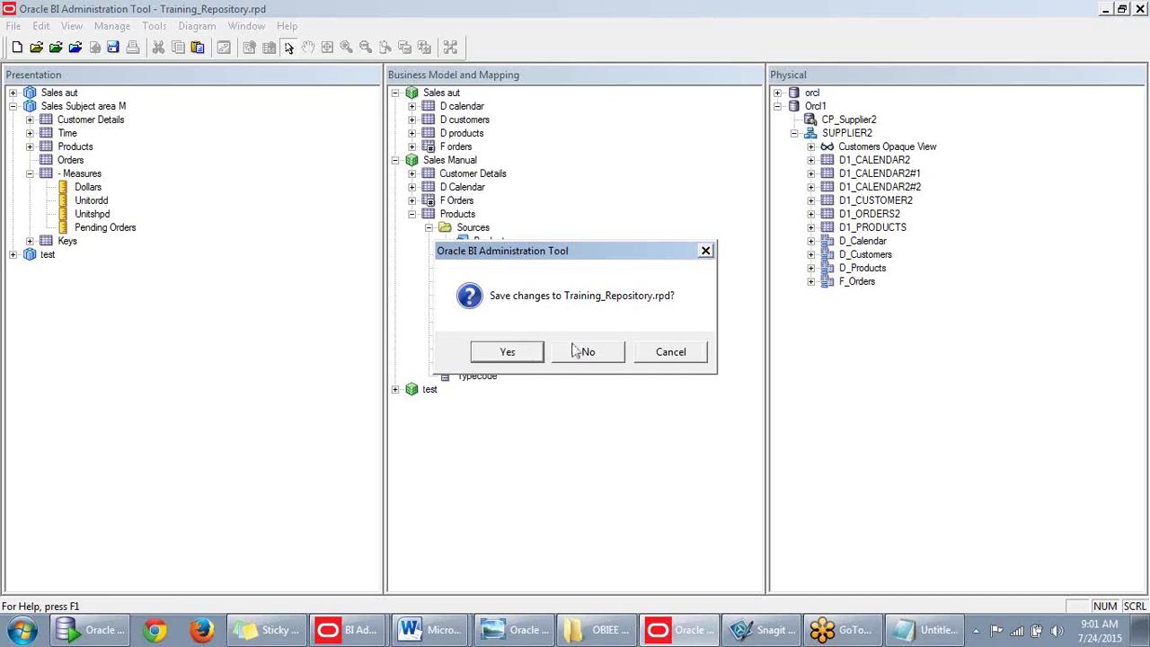
click(528, 354)
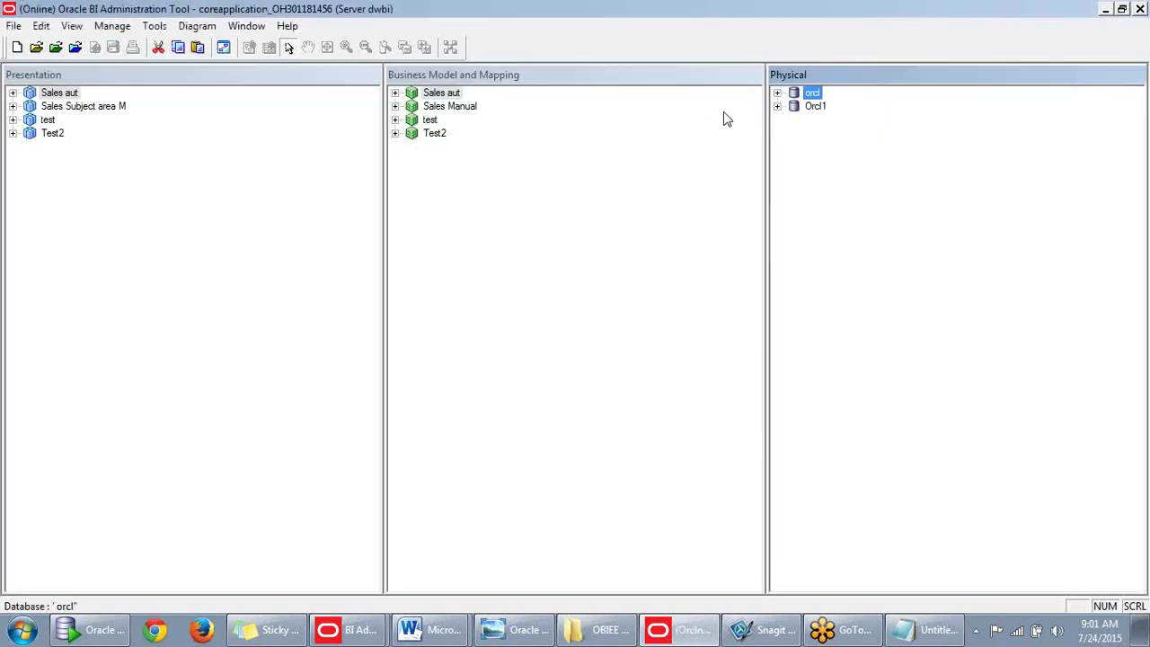
Expand Orcl1, SUPPLIER2 and the Test2 model, then bring up CP_Supplier2's context menu.
click(777, 107)
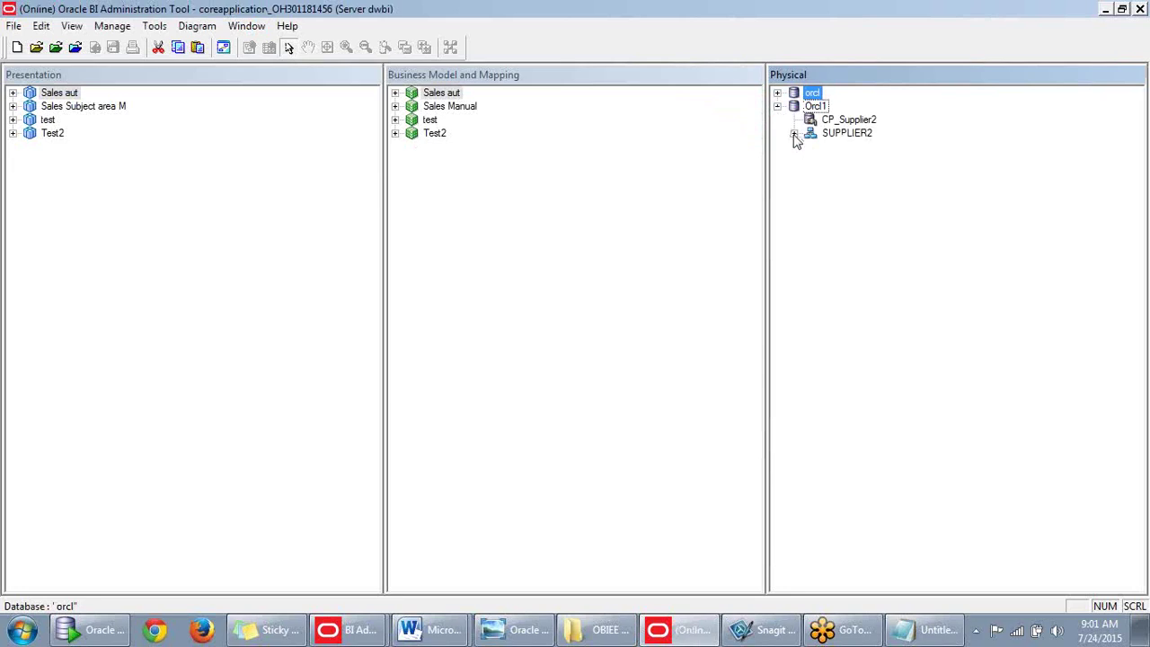
click(795, 134)
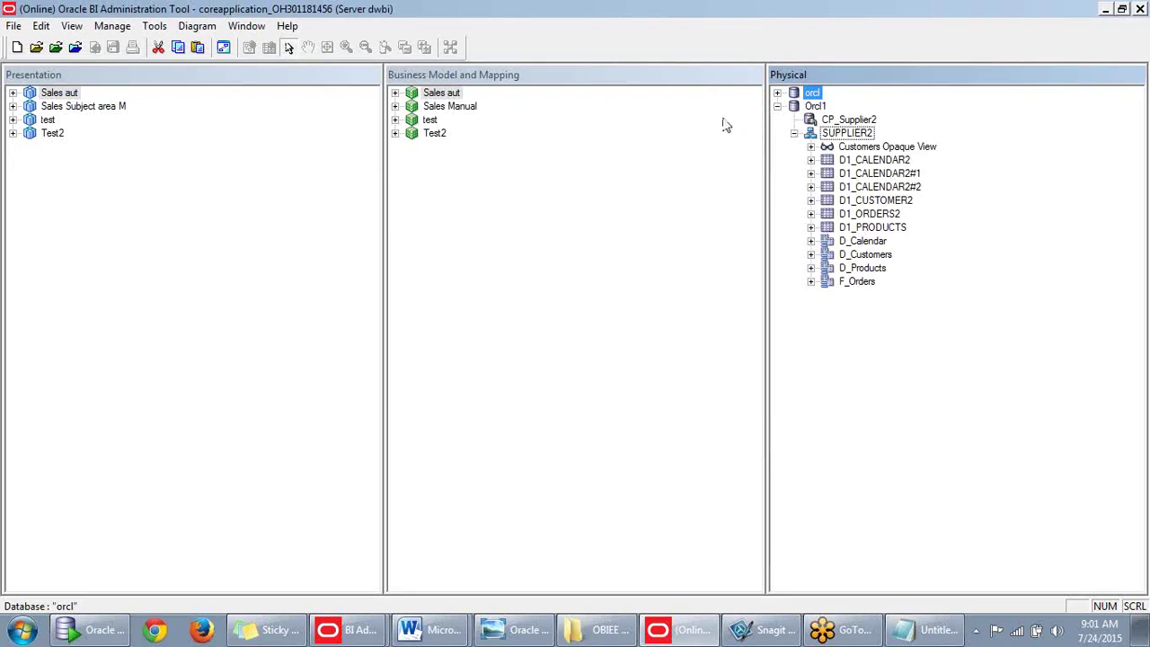
click(396, 133)
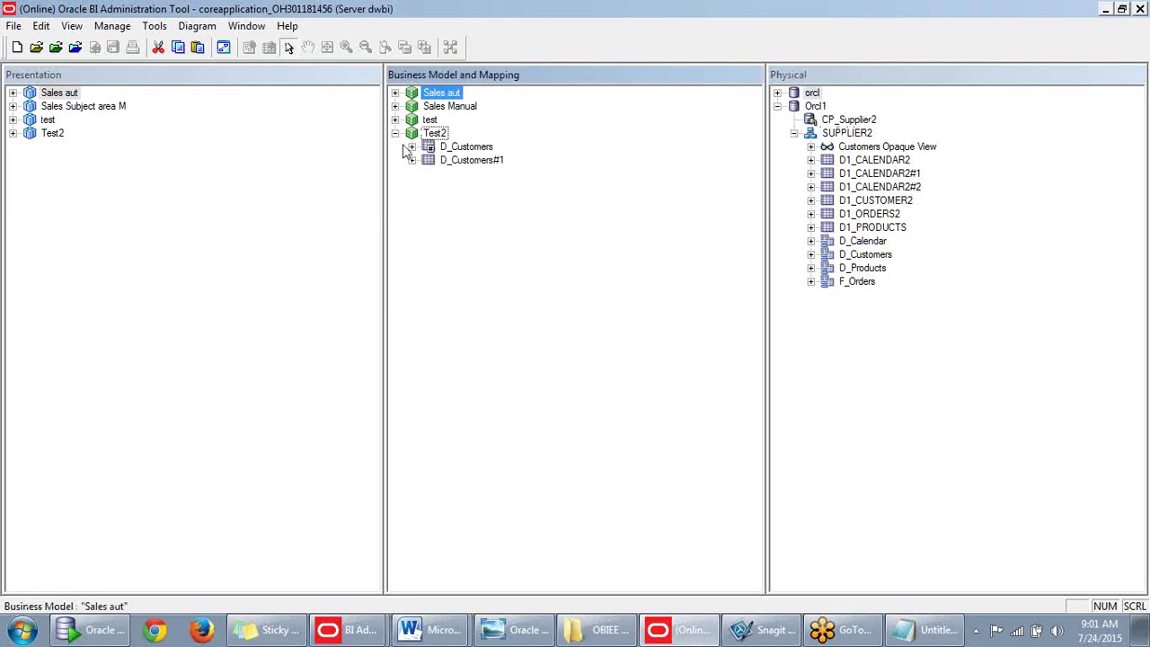
click(608, 247)
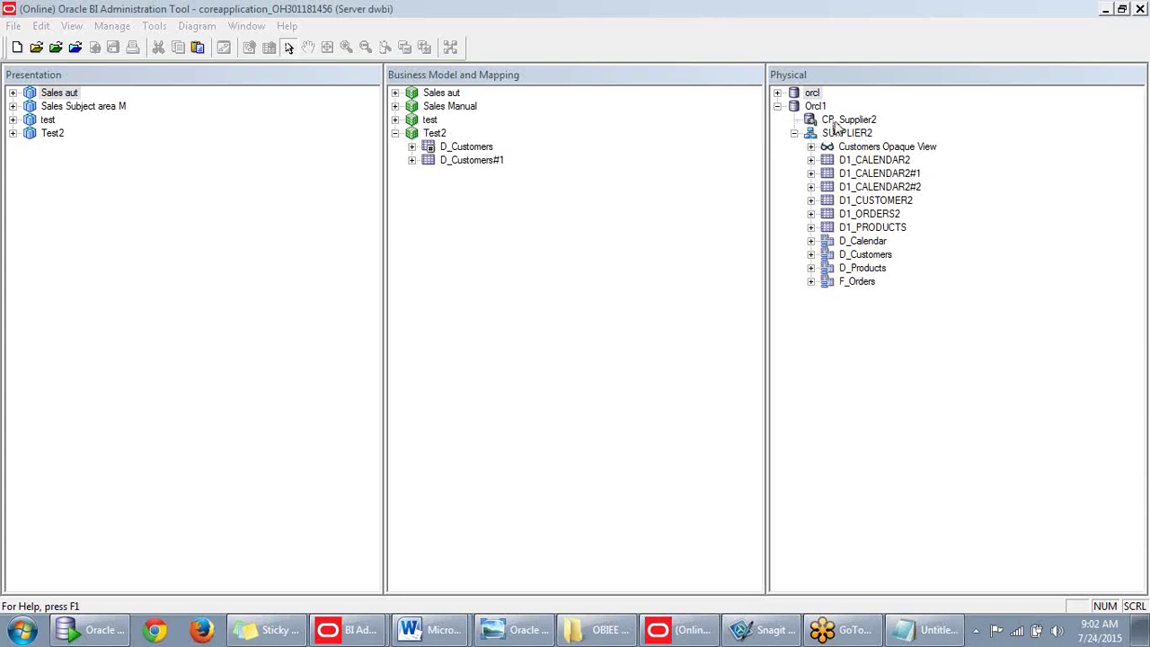
click(867, 201)
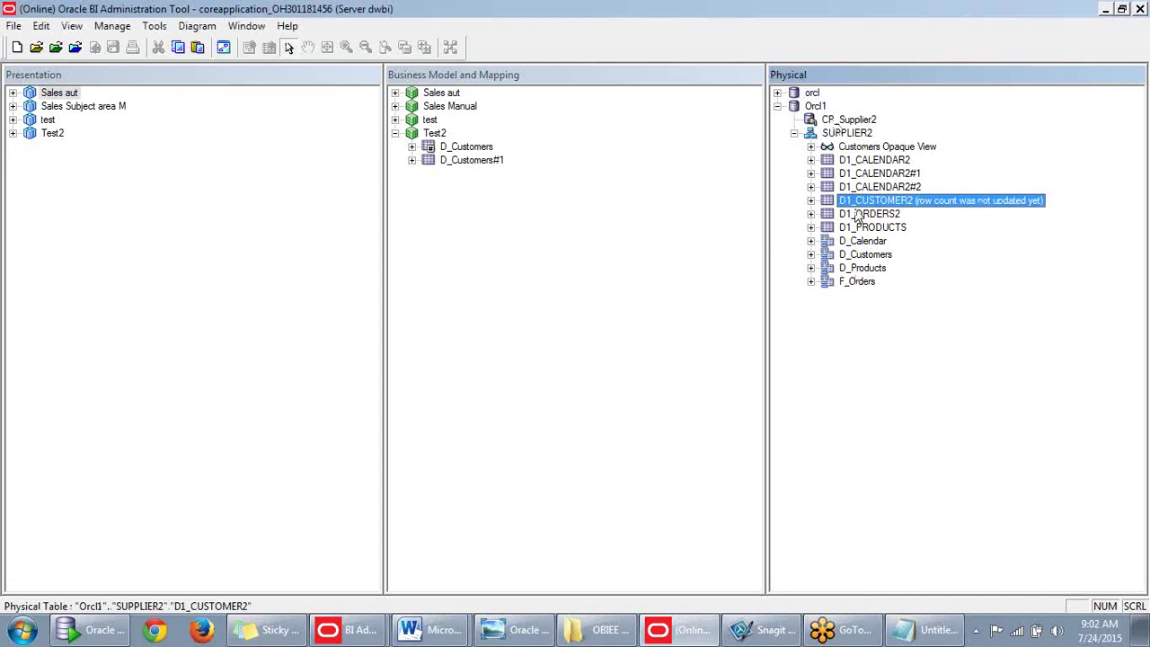
click(834, 121)
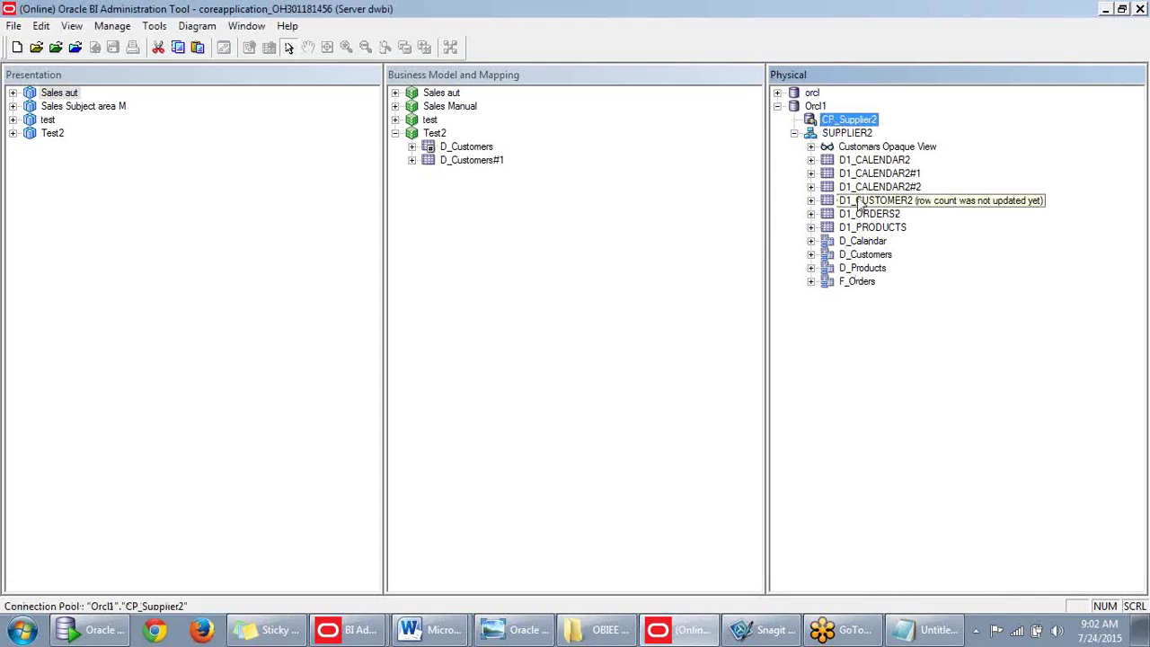
right_click(838, 125)
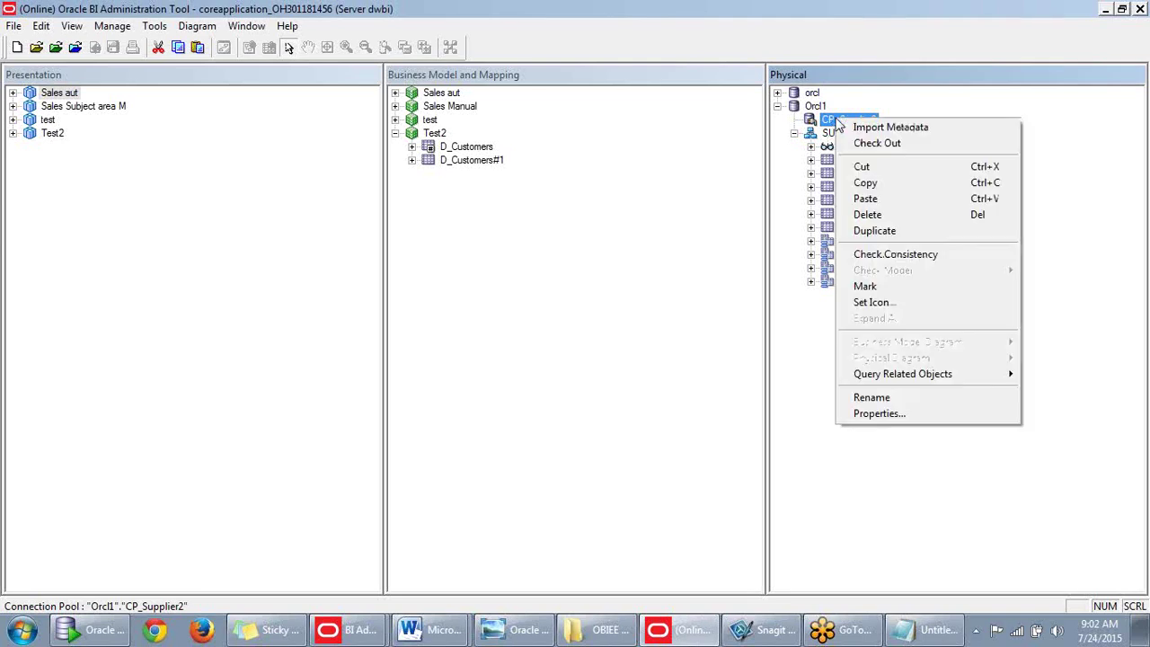
Start Import Metadata from CP_Supplier2 with Keys unchecked so only Tables import, and continue.
click(868, 126)
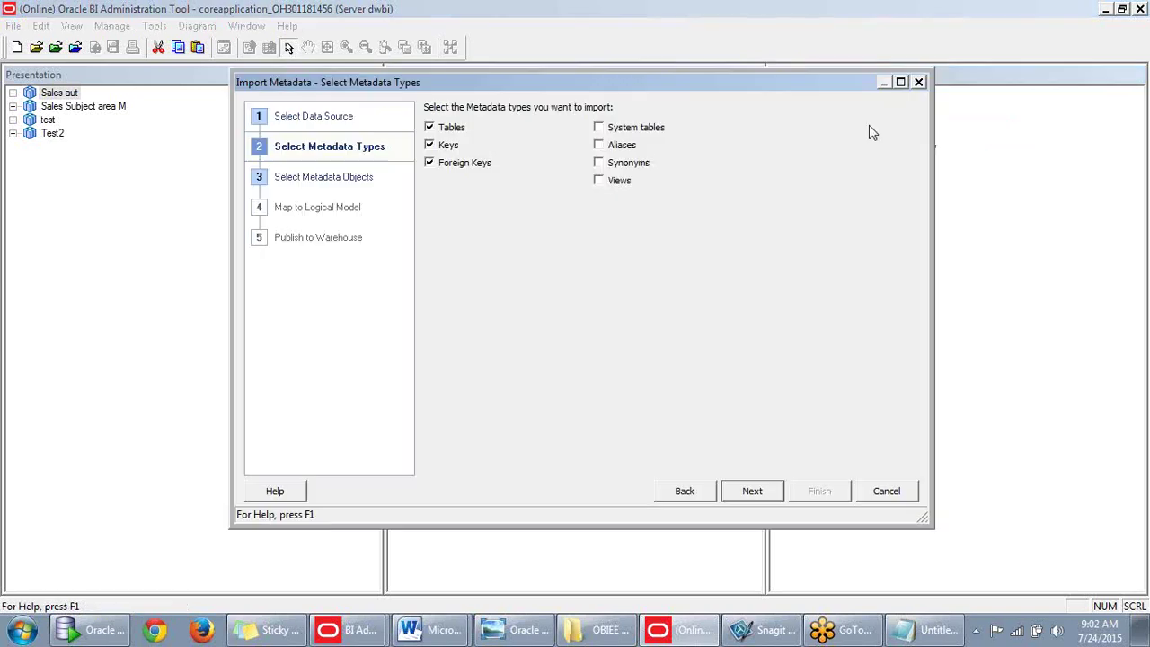
mouse_move(724, 88)
mouse_down()
mouse_move(714, 295)
mouse_move(718, 92)
mouse_up()
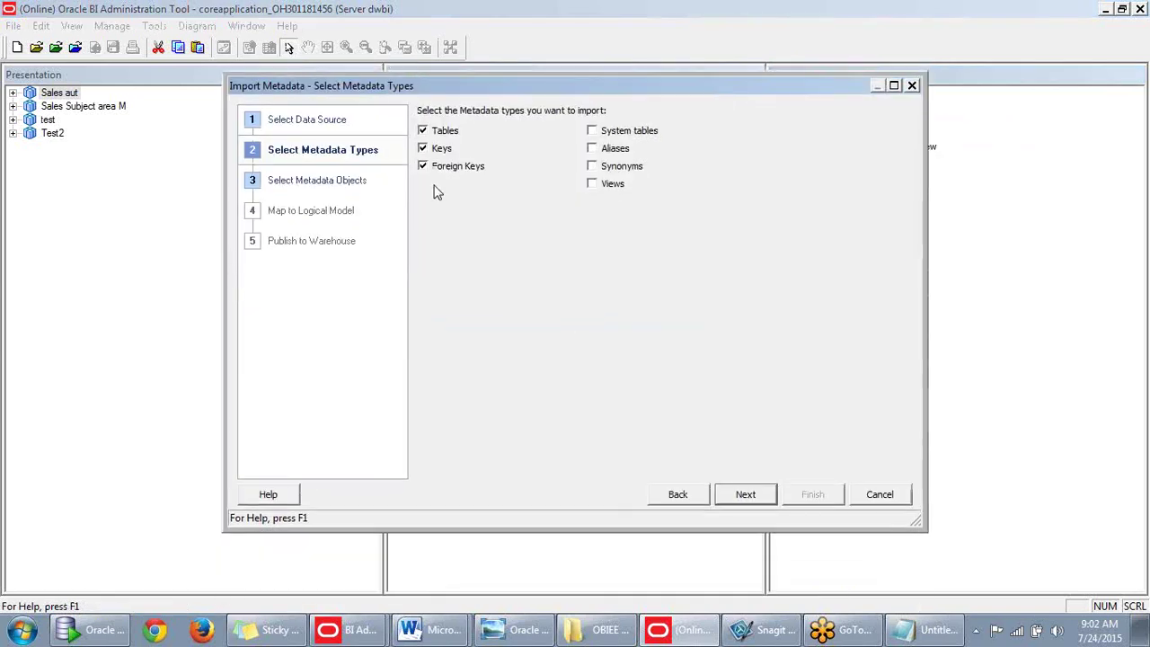
drag(604, 88, 629, 62)
click(456, 125)
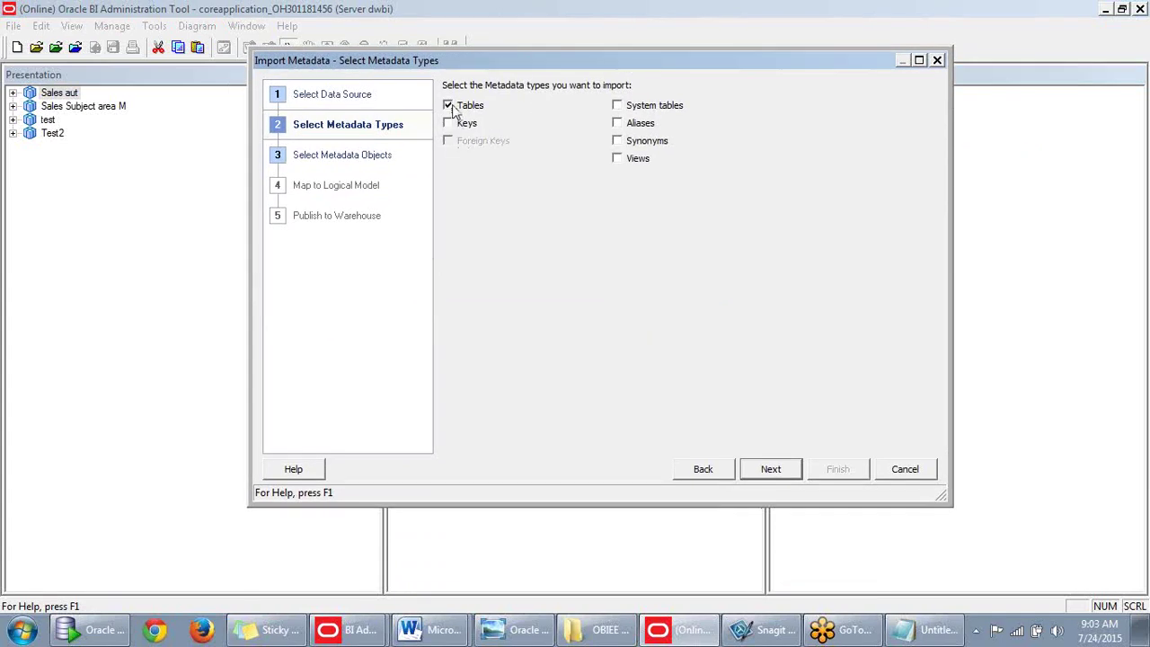
click(770, 469)
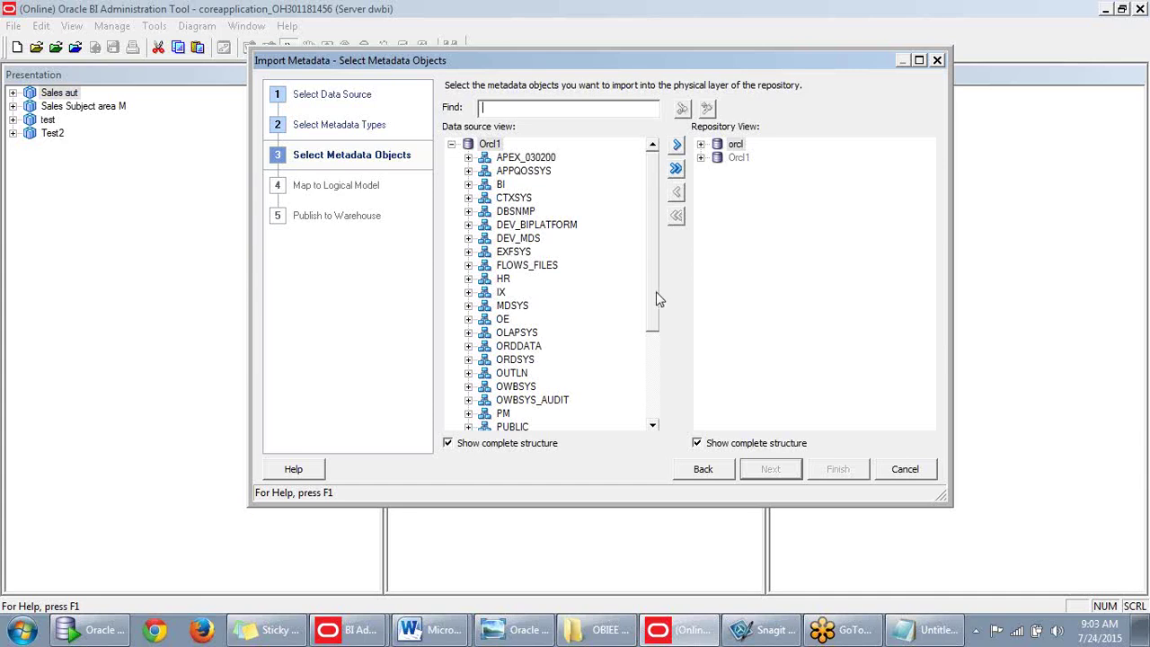
Select D1_SUPPLIERS, D1_PRODUCT_TYPE, D1_PRODUCT_SUBTYPE, D1_PROD_DIET_TYPES and D1_PRICELIST under SUPPLIER2.
drag(657, 299, 650, 416)
click(467, 346)
scroll(539, 248, up, 1)
scroll(539, 248, down, 1)
scroll(566, 299, down, 3)
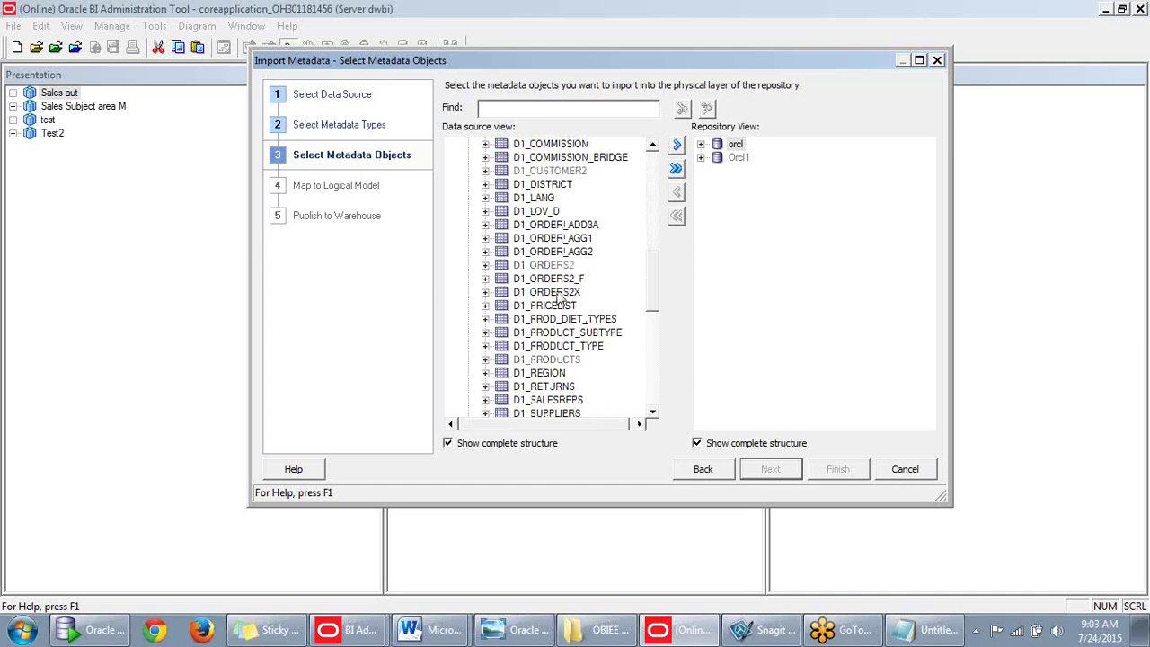
scroll(554, 260, down, 2)
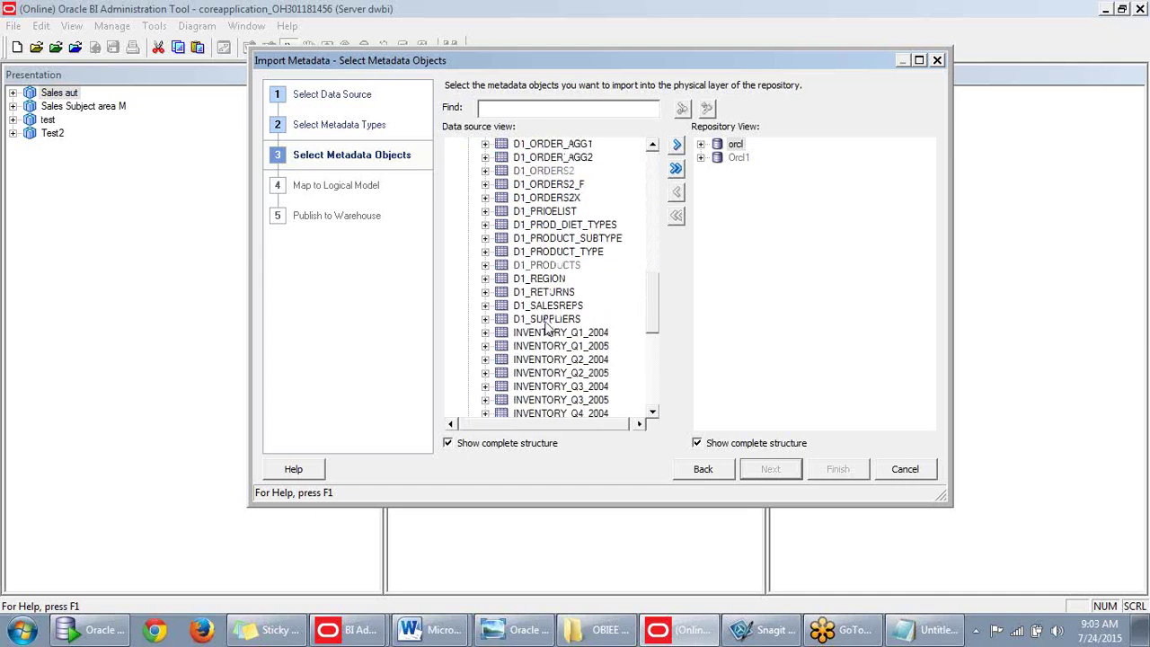
click(546, 324)
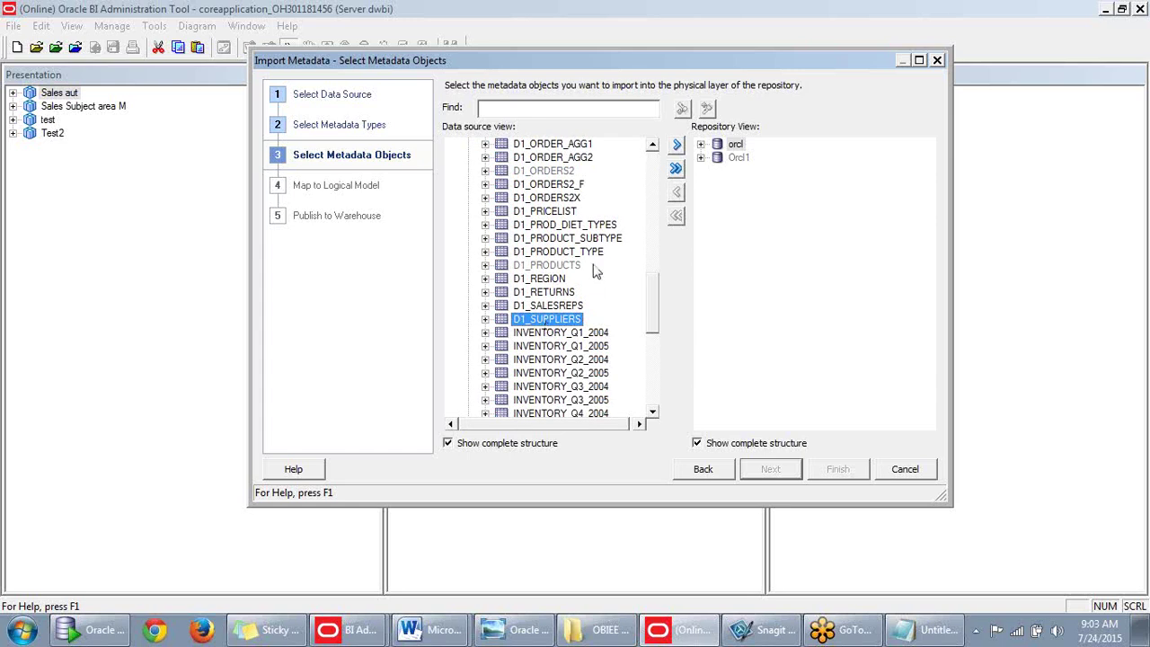
ctrl+click(595, 253)
ctrl+click(592, 240)
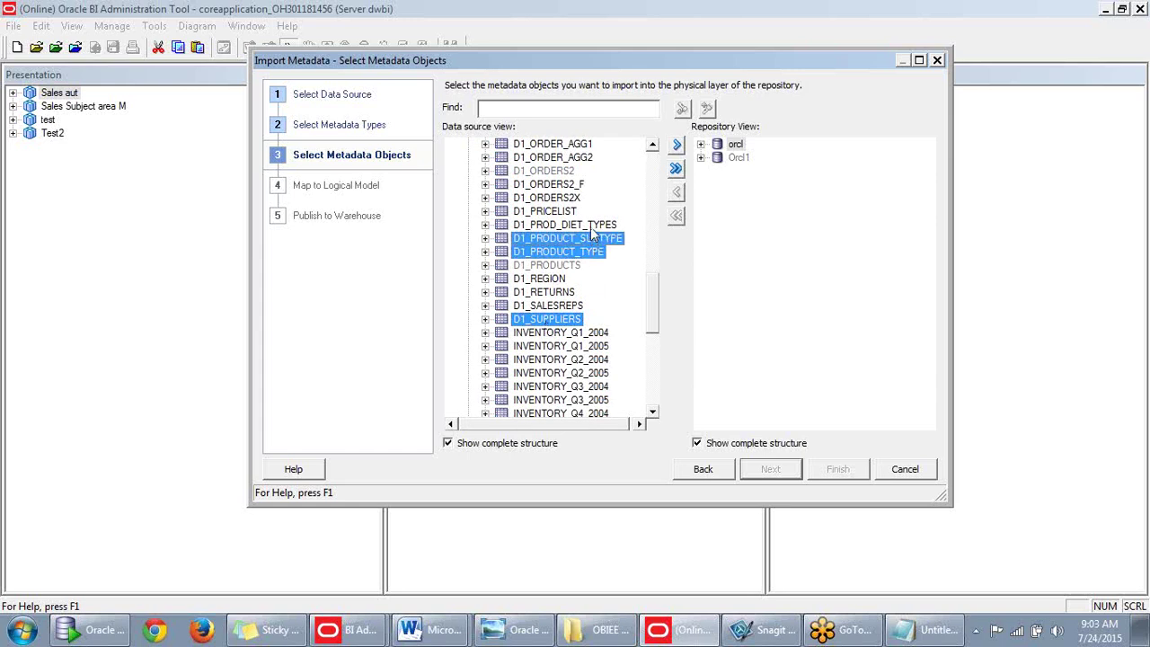
ctrl+click(591, 227)
ctrl+click(546, 214)
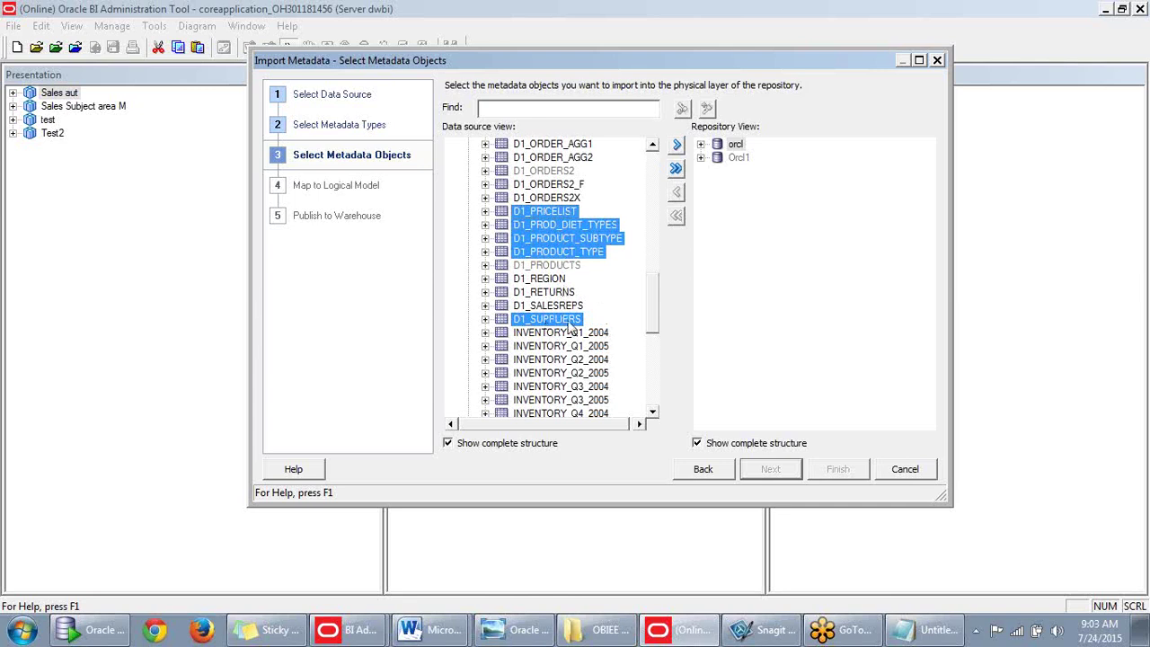
Move the five selected tables into the Repository View and finish the import.
scroll(575, 321, up, 6)
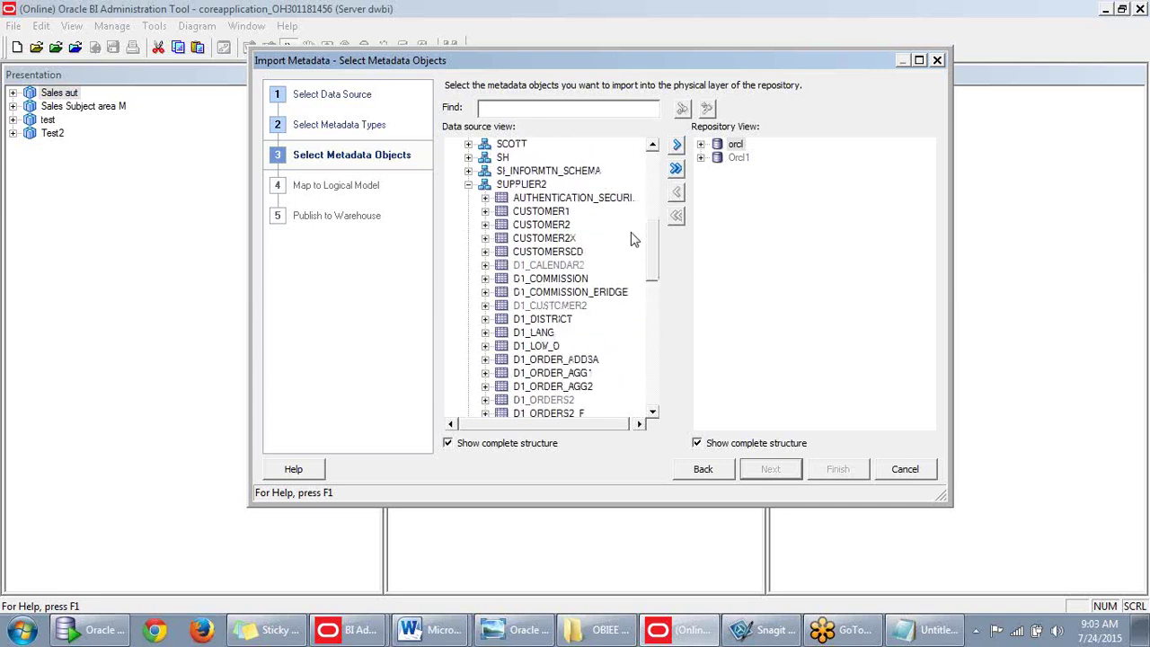
scroll(629, 243, down, 2)
scroll(688, 178, down, 1)
click(677, 145)
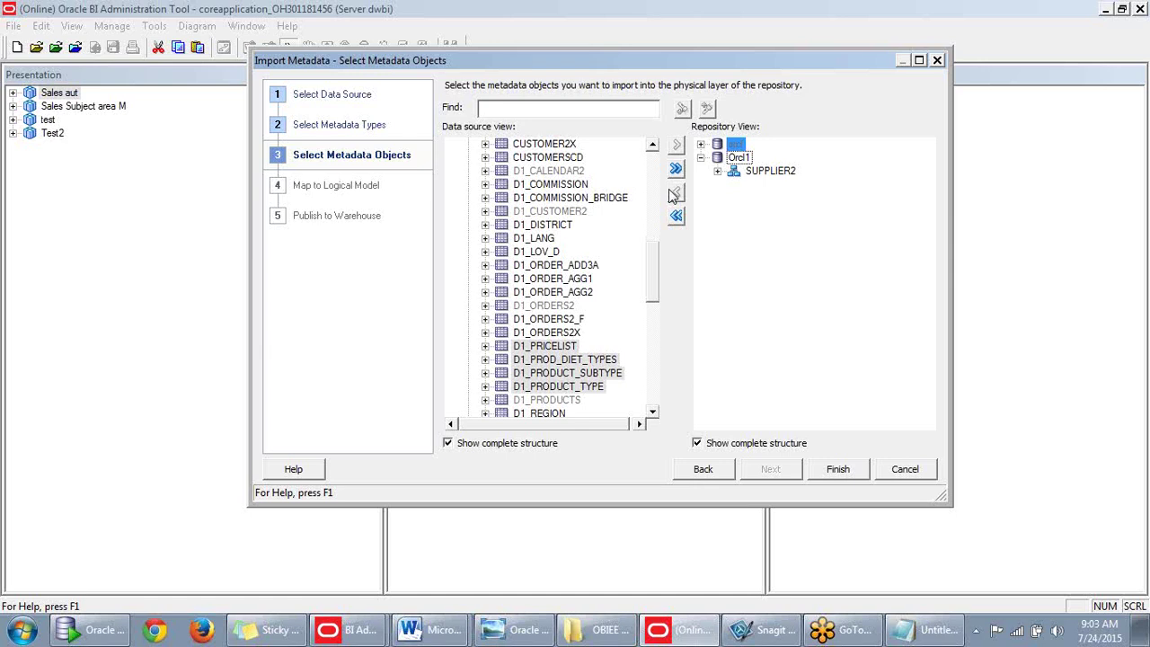
click(718, 171)
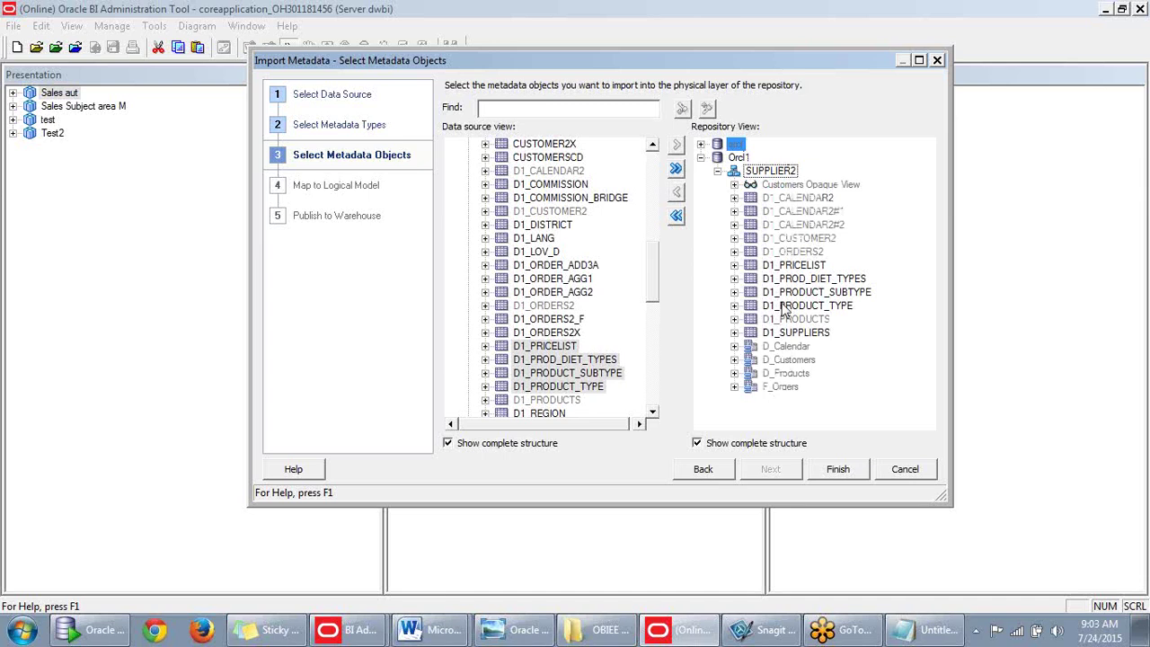
click(836, 472)
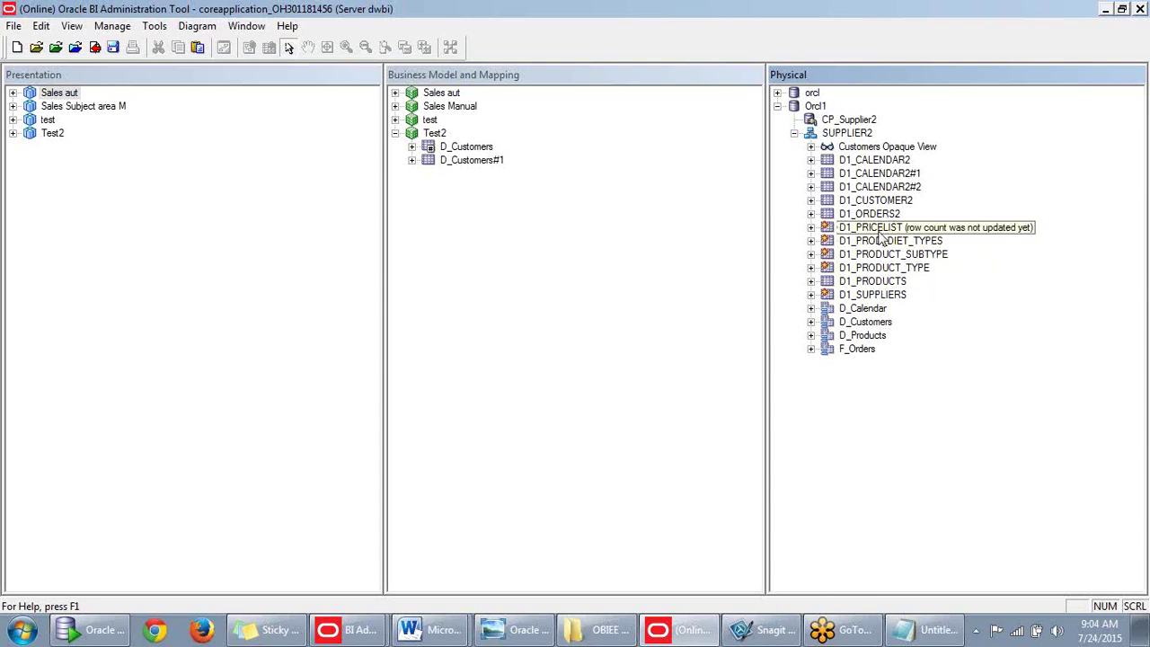
Select the SUPPLIER2 tables from D1_PRICELIST through F_Orders.
click(880, 230)
shift+click(858, 348)
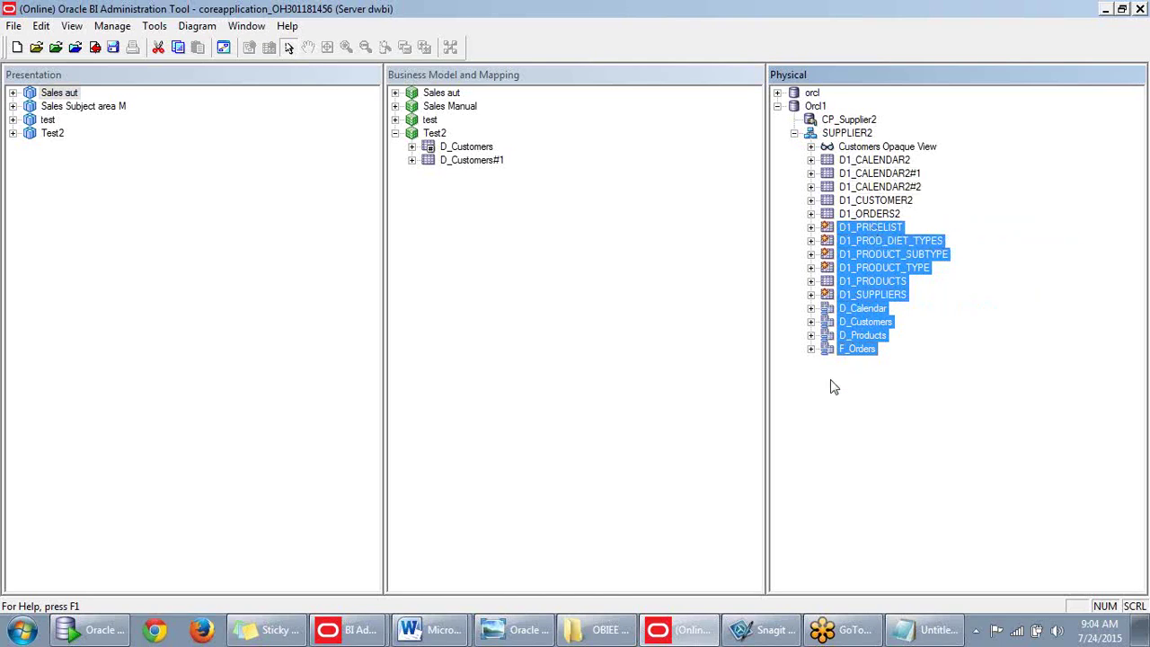
Open a Physical Diagram of the selected tables using Object(s) and All Joins.
right_click(869, 234)
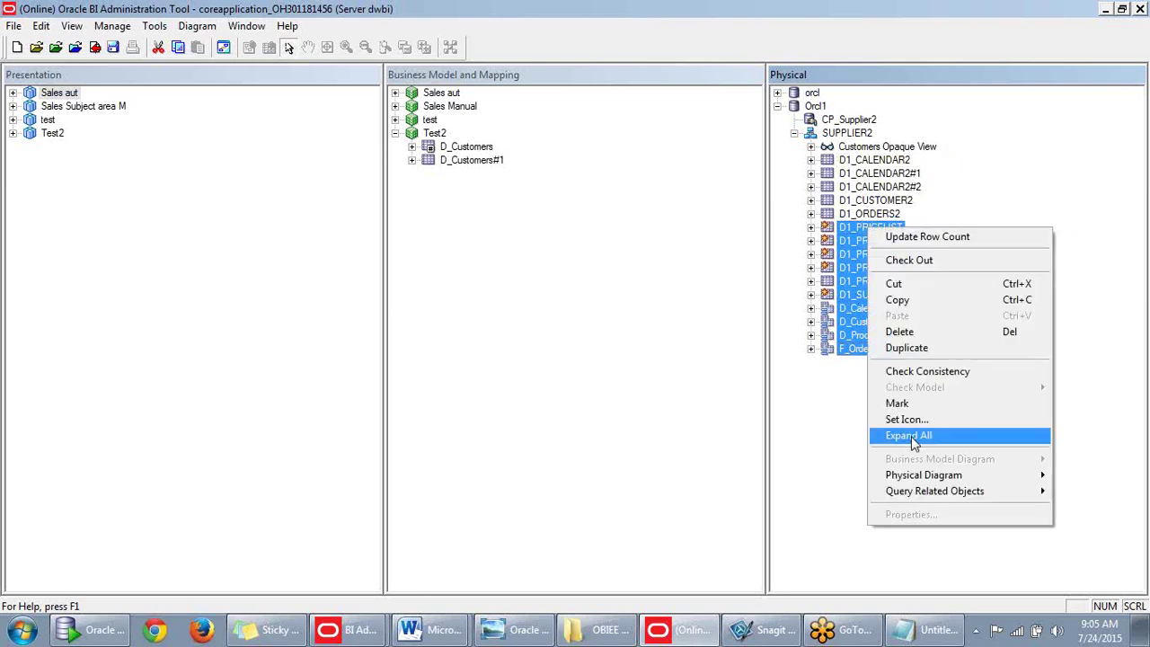
mouse_move(915, 488)
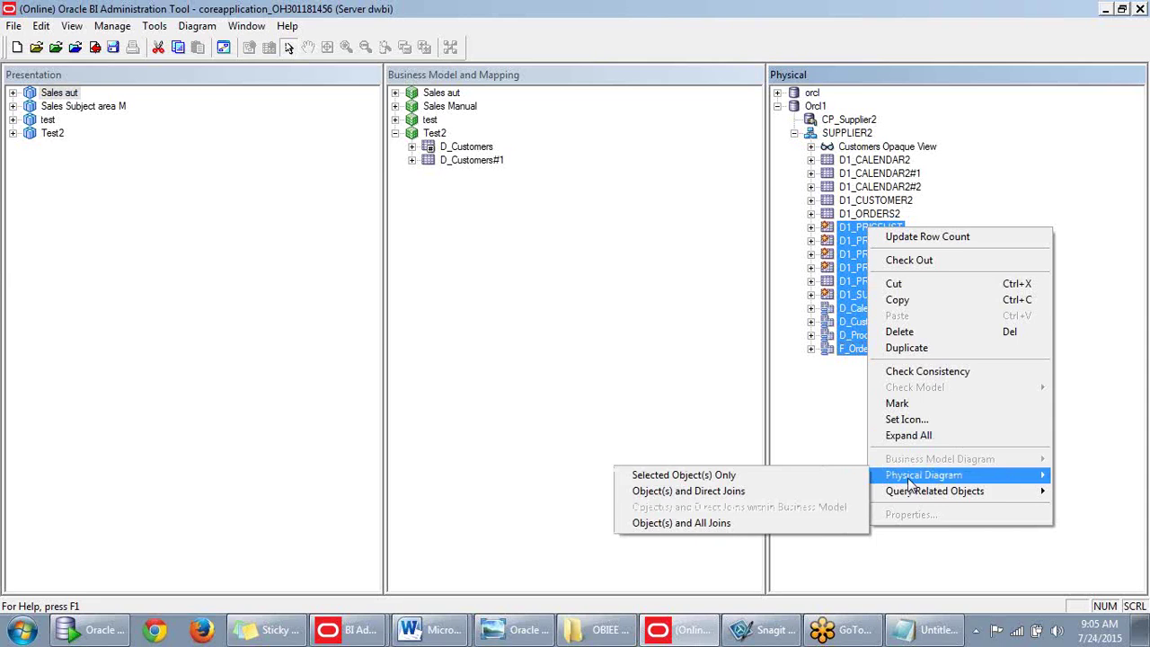
click(727, 521)
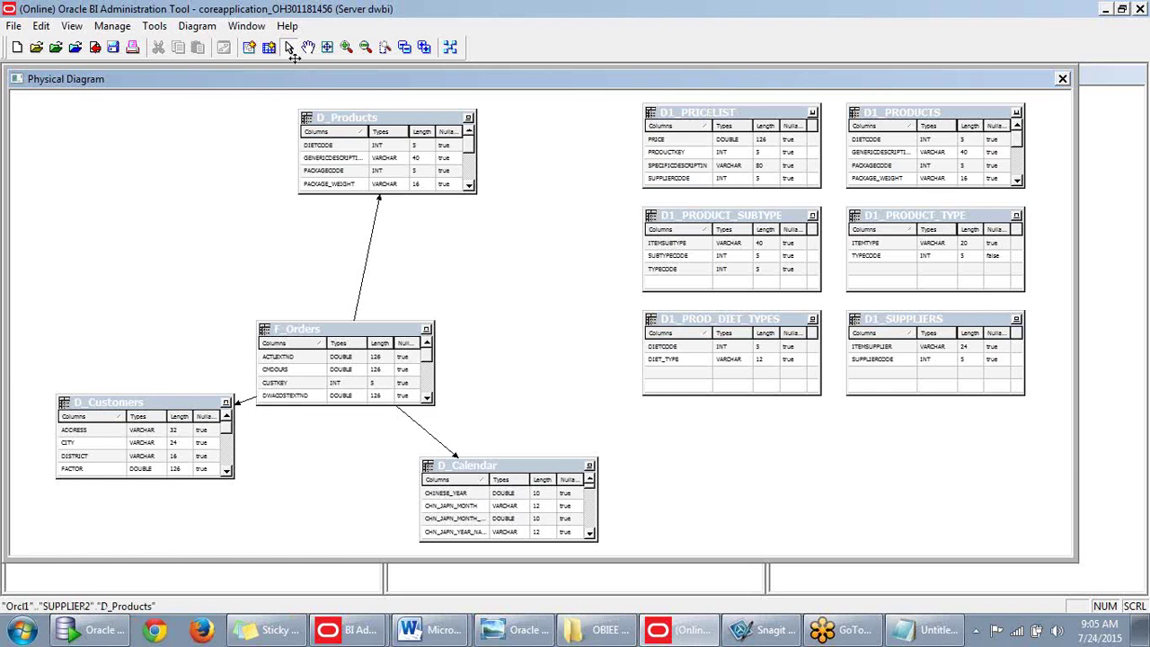
Place D_Customers above, D_Calendar below and D_Products right of F_Orders.
drag(332, 328, 256, 247)
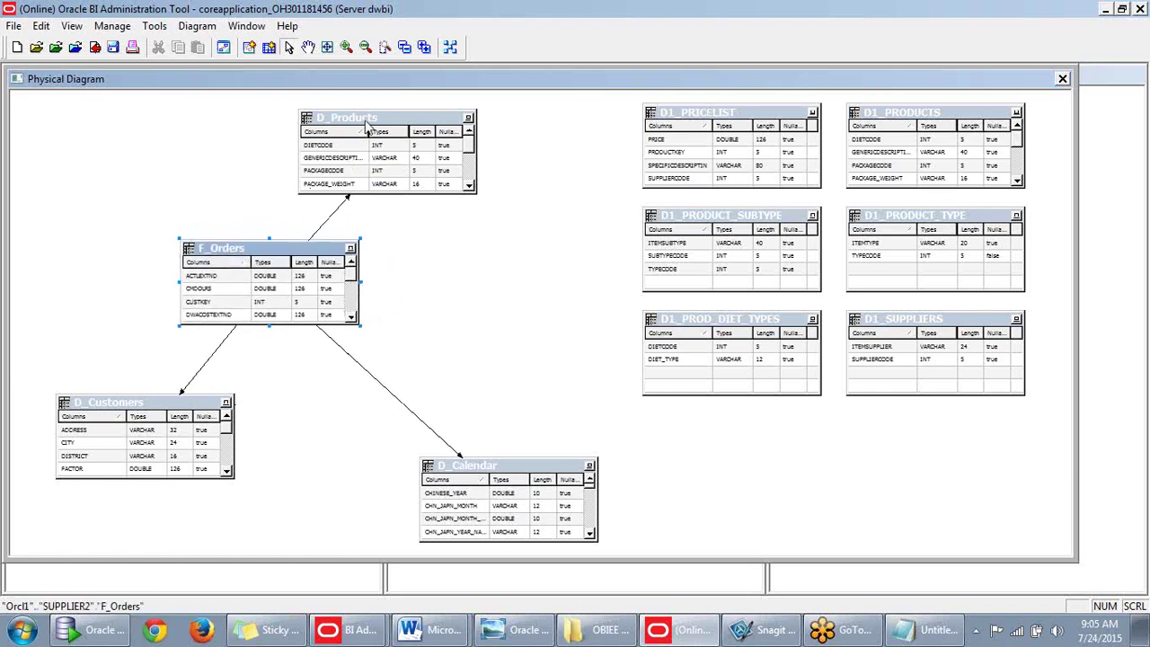
drag(369, 122, 470, 249)
drag(95, 403, 222, 142)
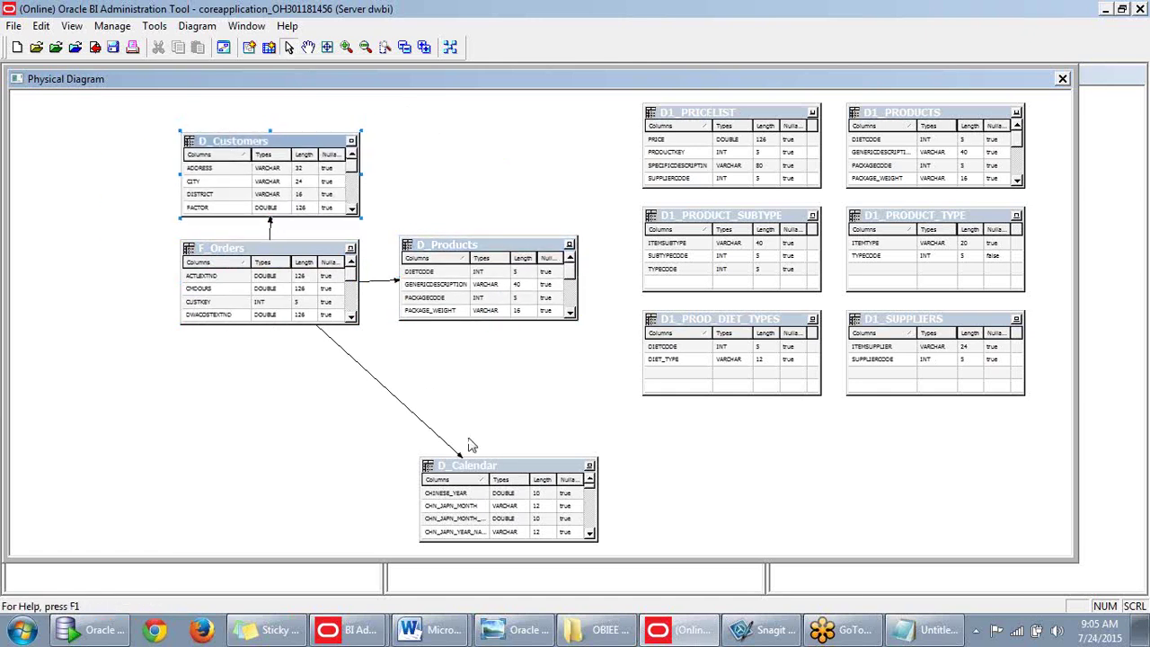
drag(465, 469, 225, 364)
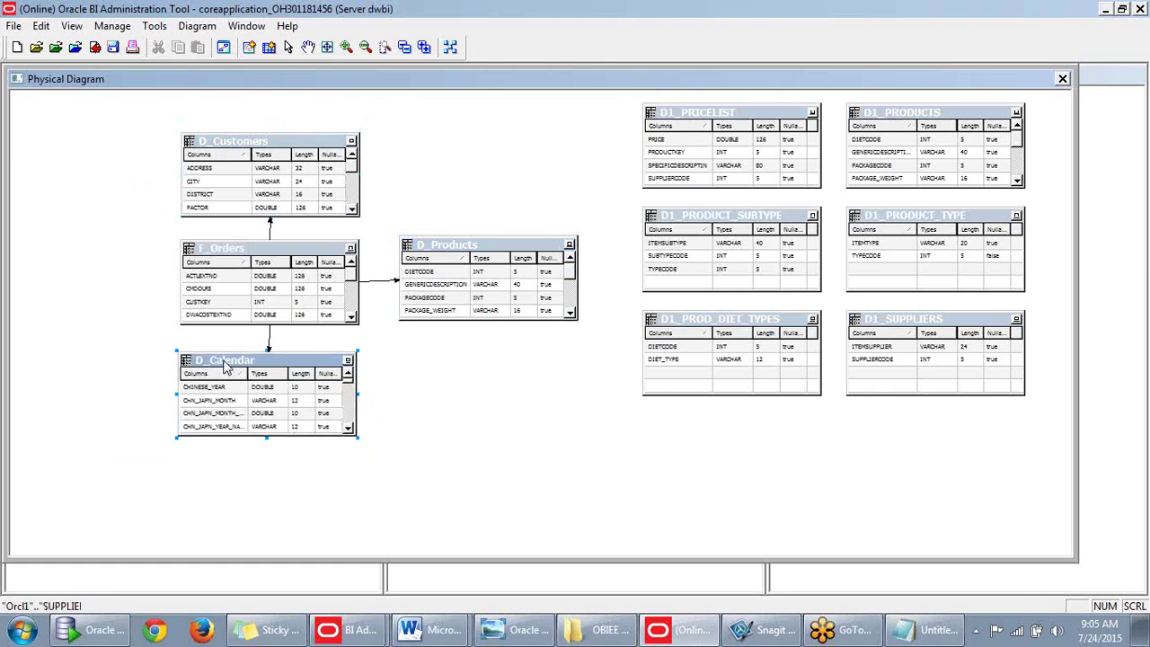
drag(274, 144, 273, 137)
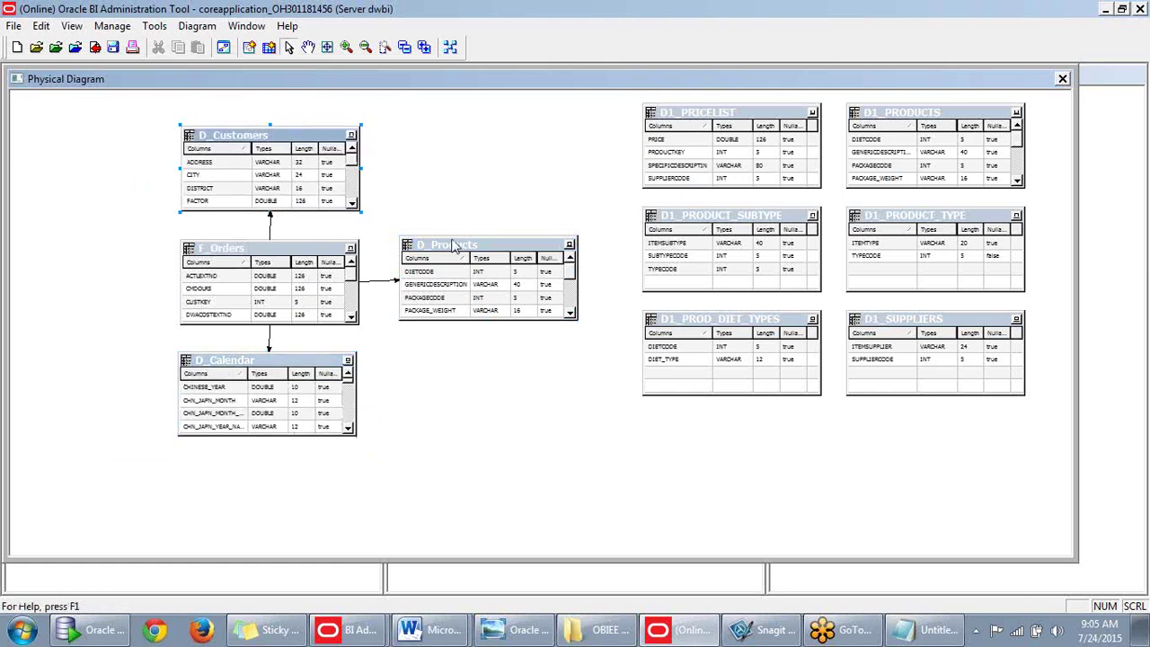
drag(452, 244, 448, 243)
Line up the D1 tables: diet types and suppliers at the bottom, subtype and type right, pricelist and products on top.
drag(755, 320, 767, 457)
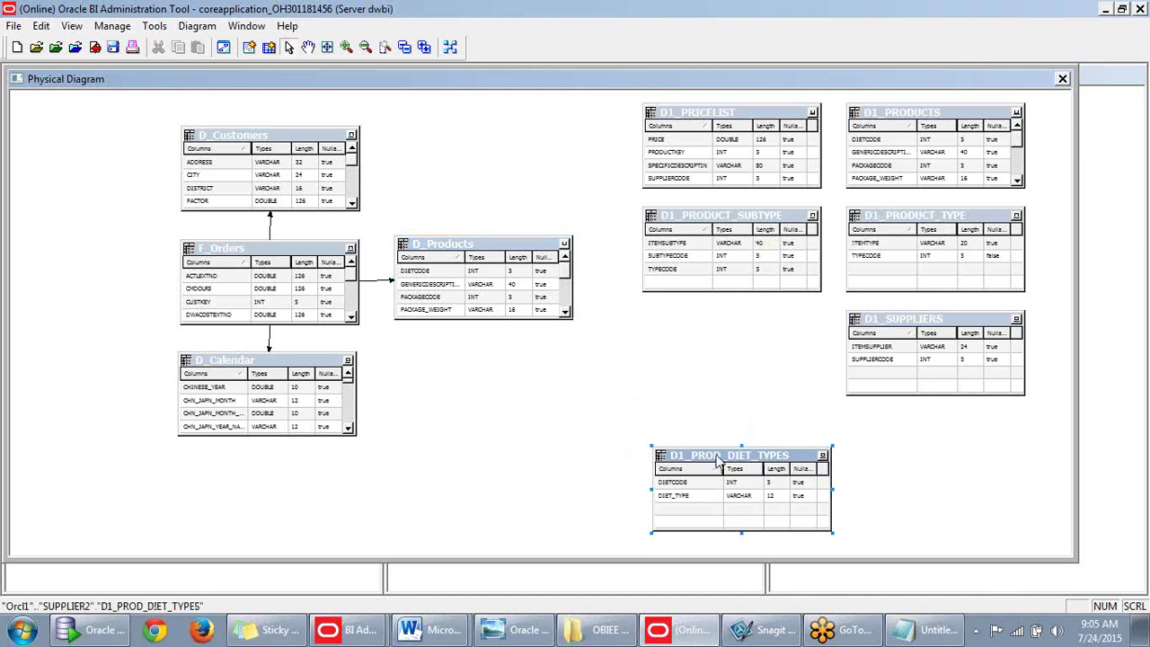
mouse_move(489, 451)
mouse_down()
mouse_move(460, 436)
mouse_move(481, 446)
mouse_move(479, 435)
mouse_up()
drag(930, 323, 731, 425)
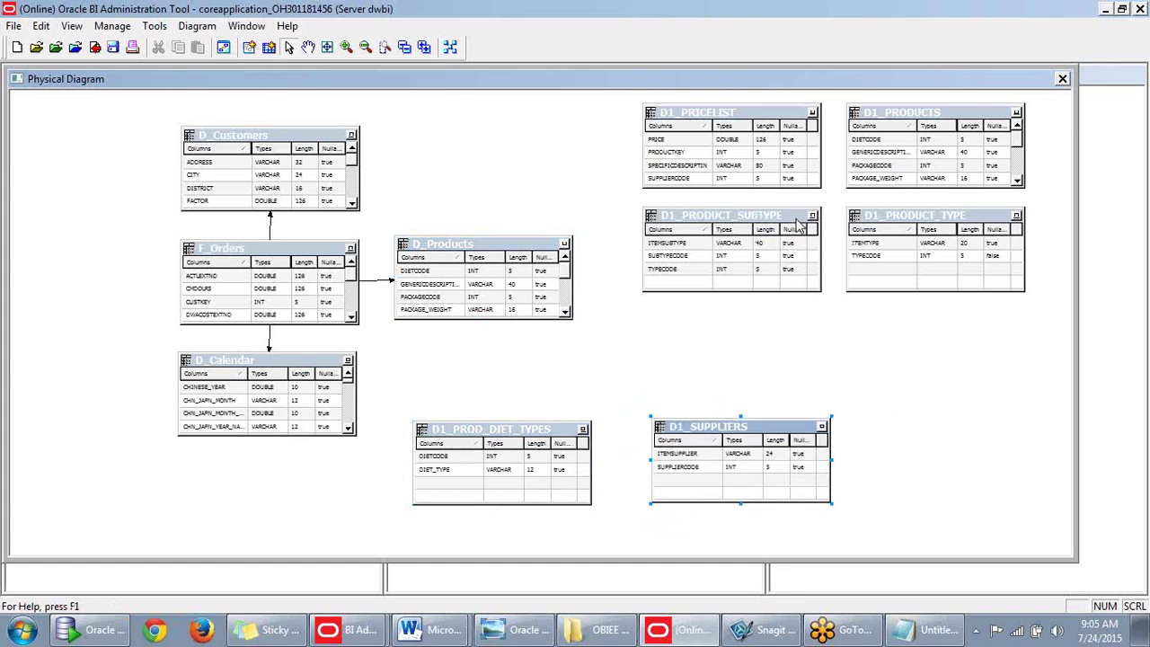
drag(773, 220, 738, 244)
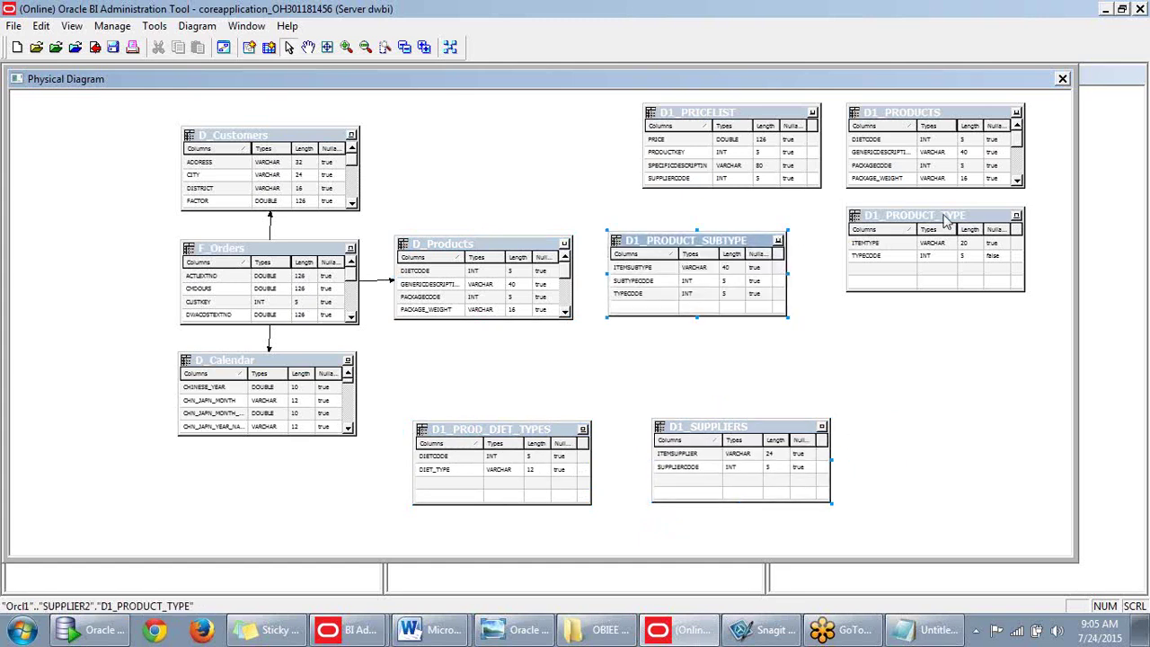
drag(936, 220, 910, 245)
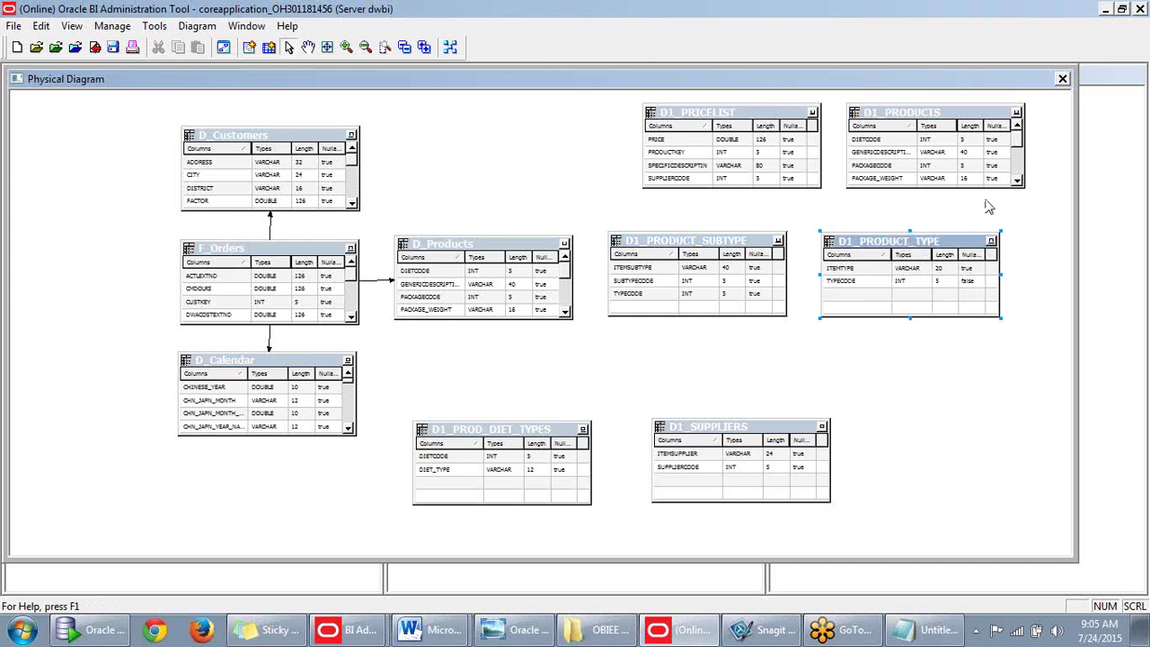
drag(751, 115, 521, 125)
drag(918, 121, 752, 126)
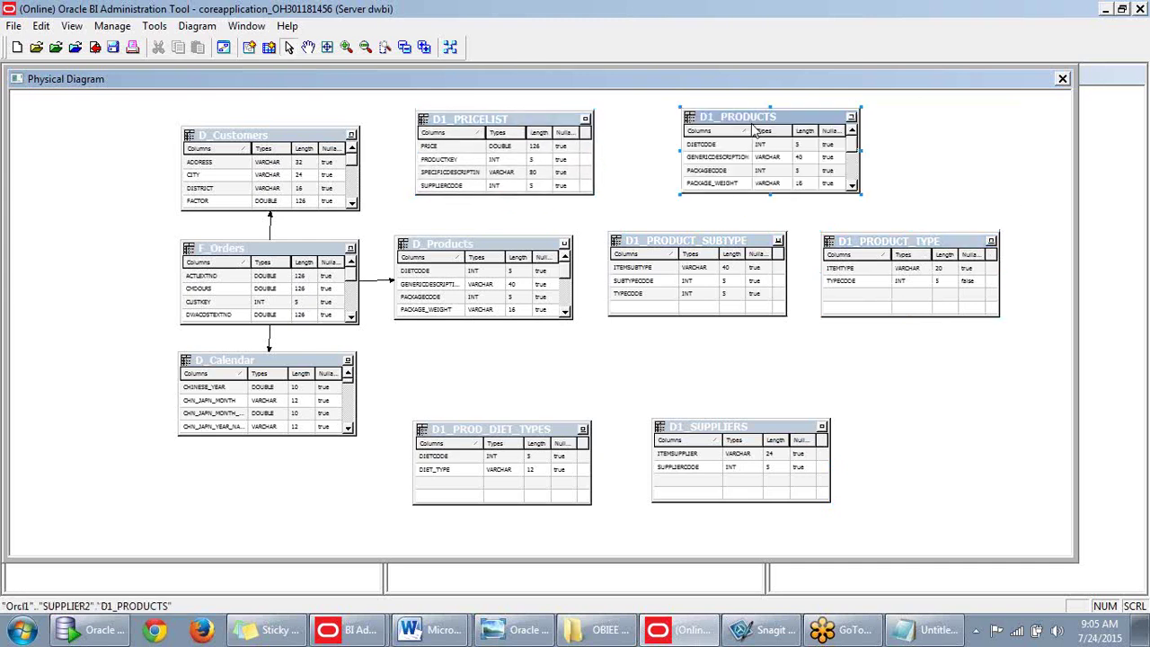
right_click(802, 118)
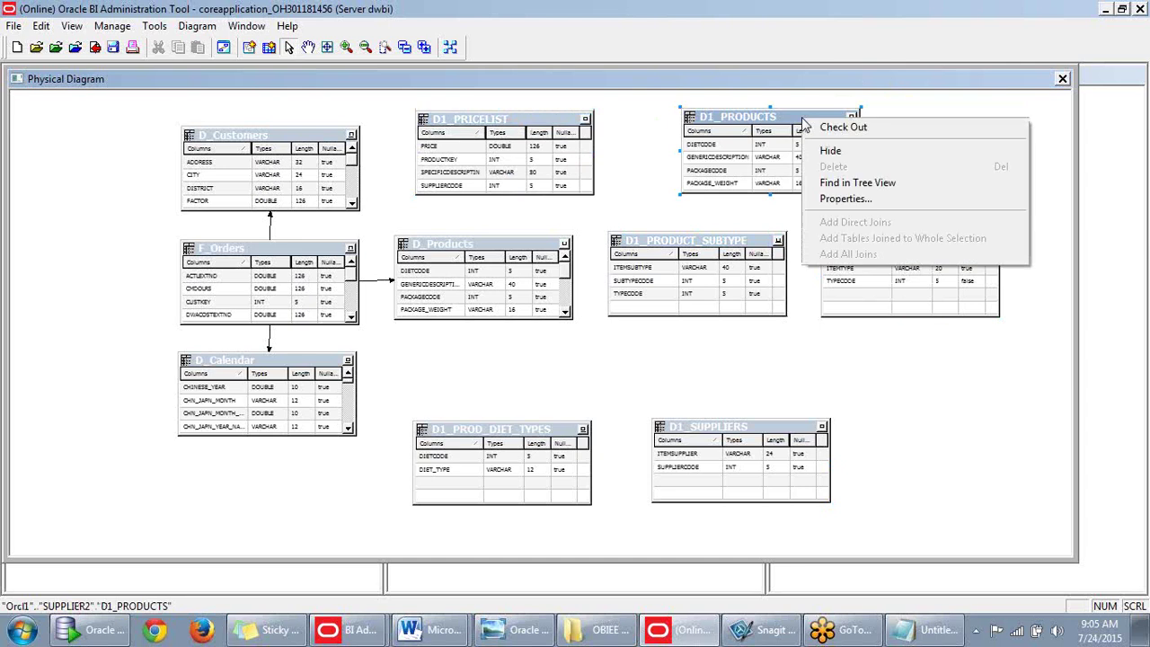
click(793, 120)
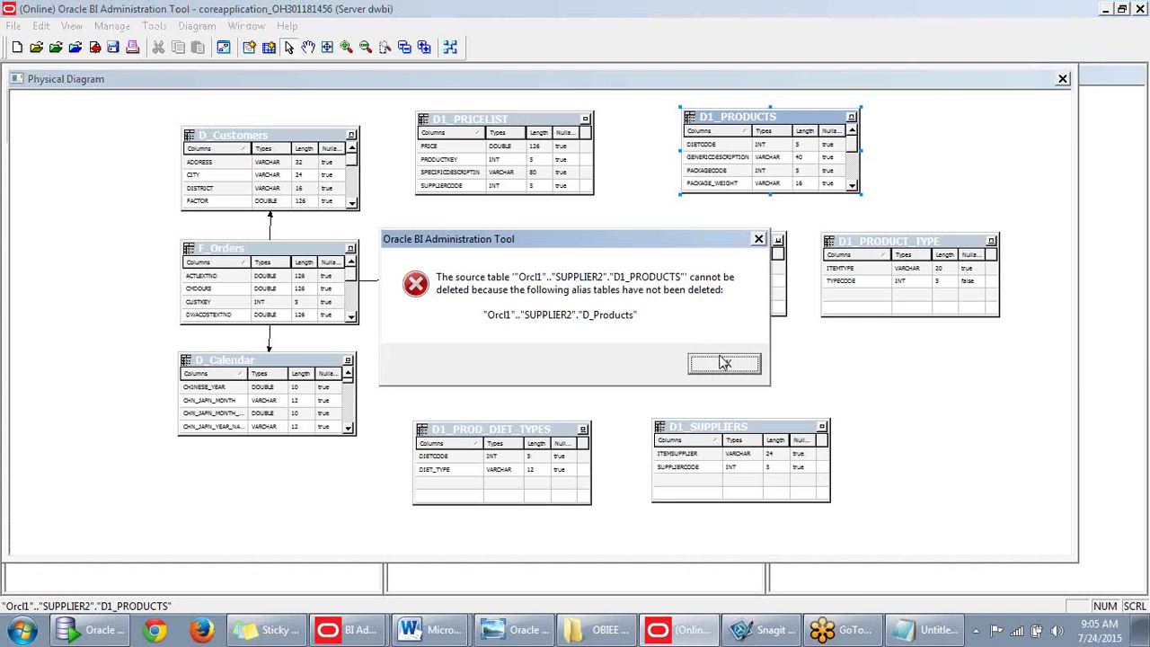
click(759, 241)
click(710, 444)
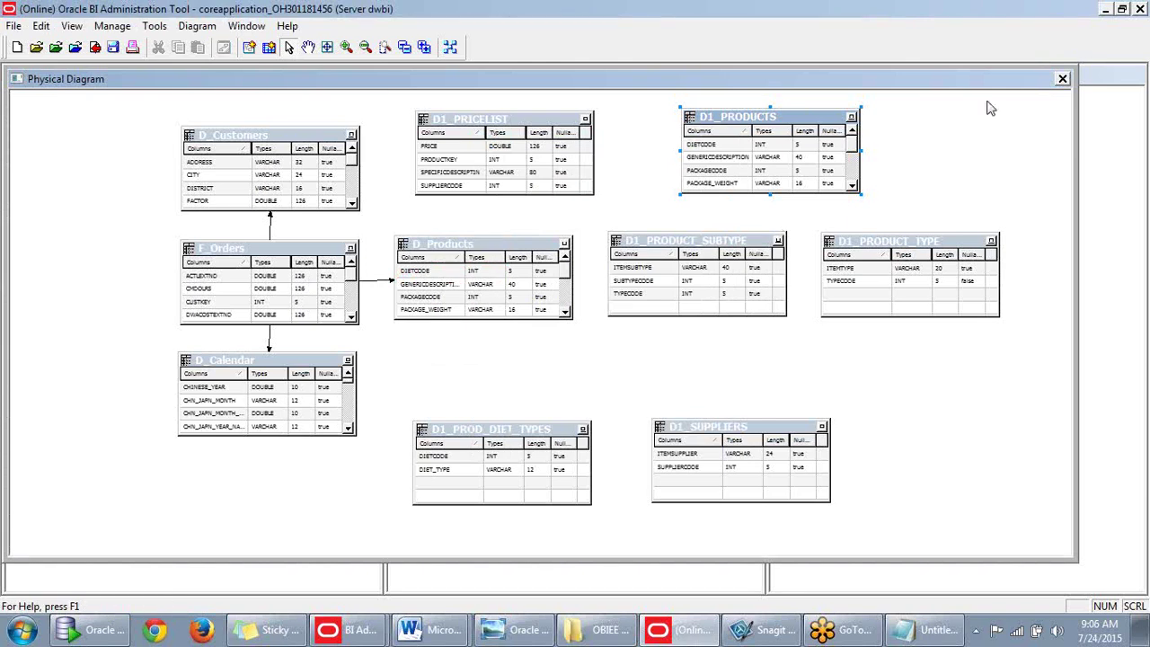
click(1062, 78)
Select the tables from D1_PRICELIST through F_Orders, leaving D1_PRODUCTS out.
click(988, 324)
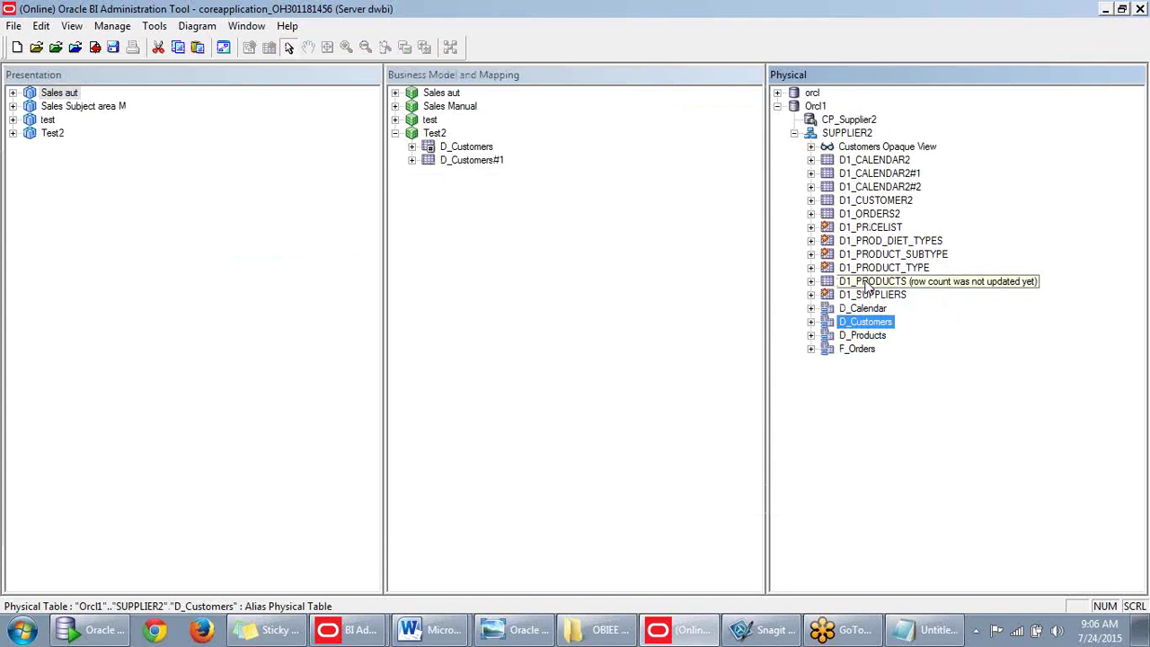
click(876, 268)
ctrl+click(885, 254)
ctrl+click(885, 241)
ctrl+click(872, 228)
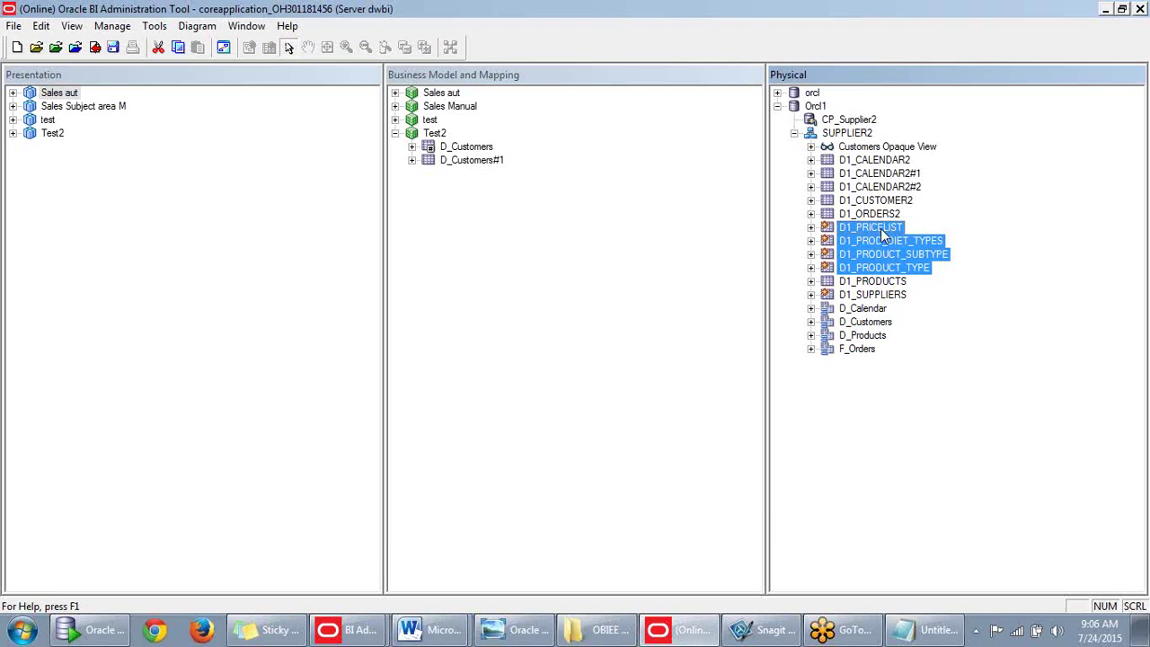
shift+click(877, 296)
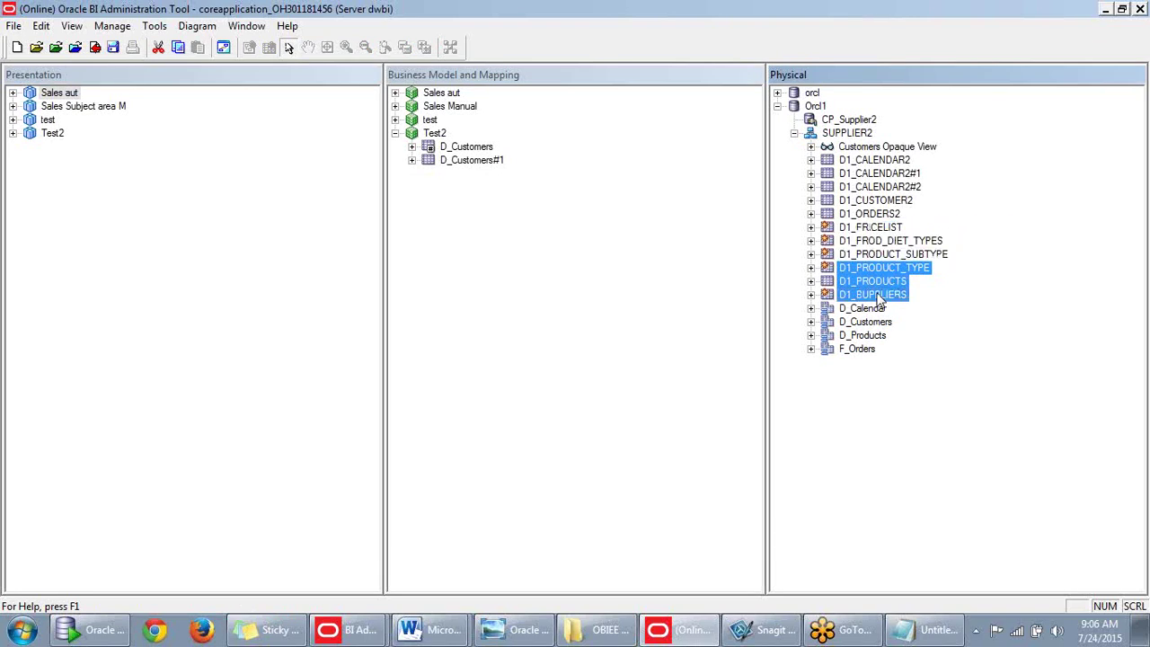
click(878, 297)
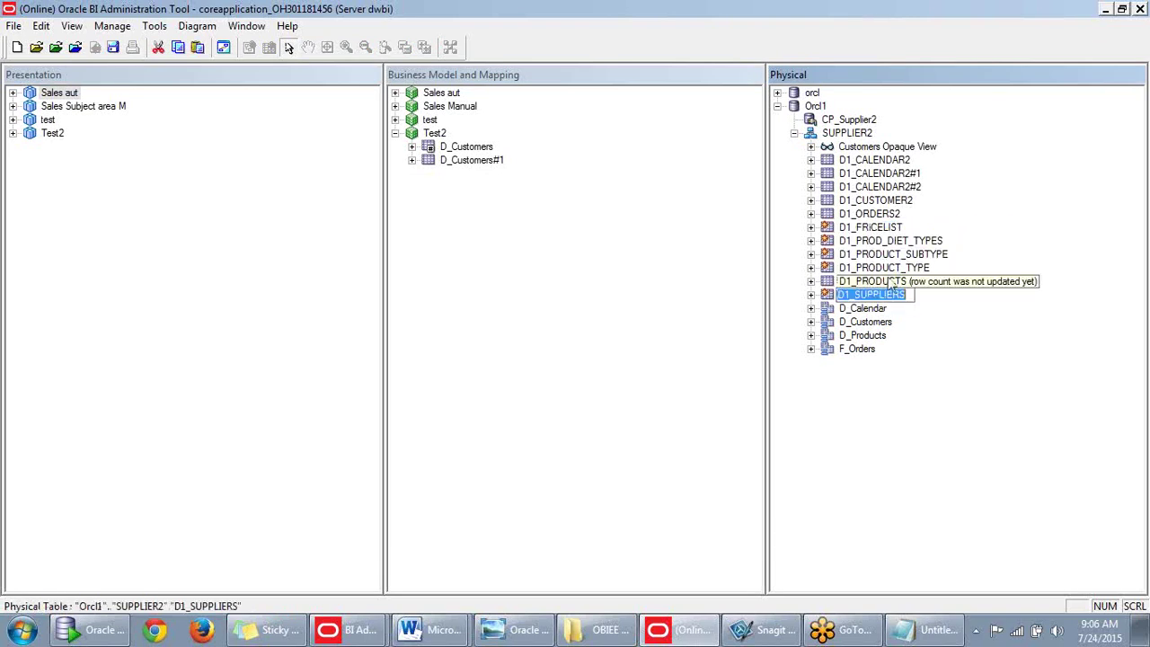
click(870, 228)
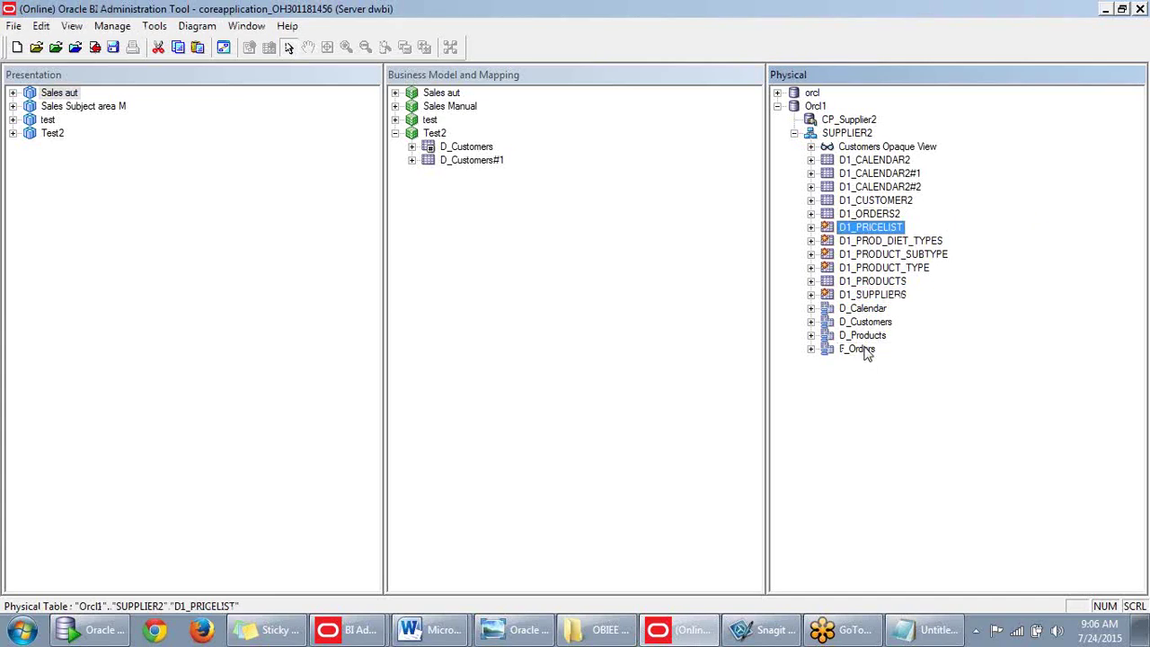
shift+click(858, 349)
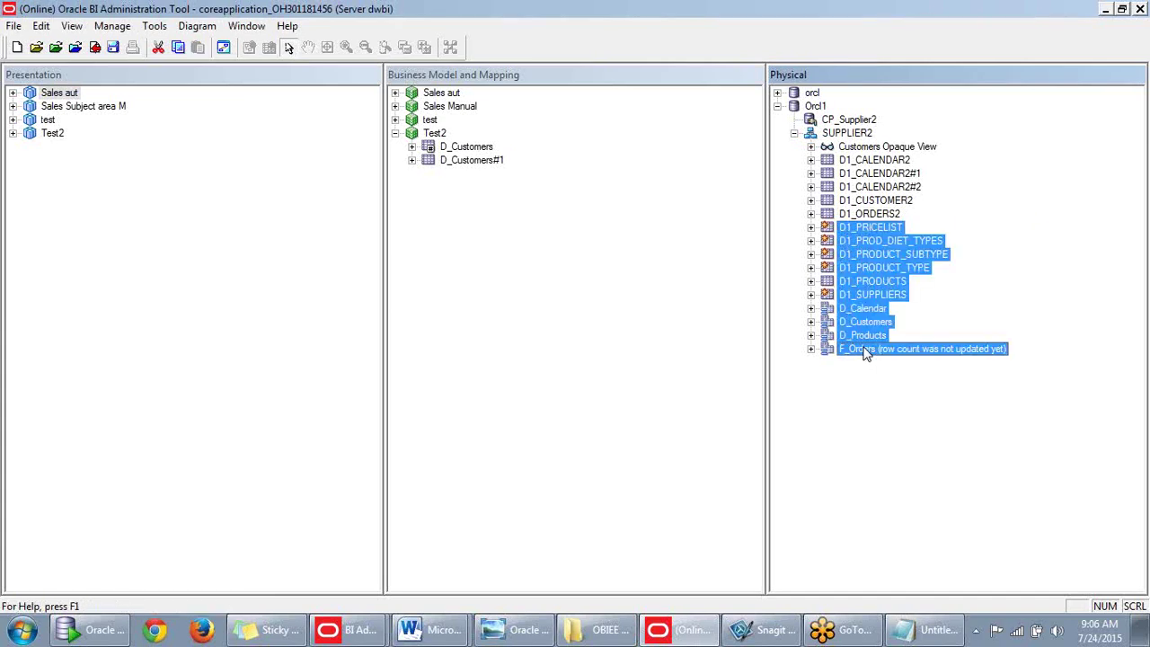
ctrl+click(871, 283)
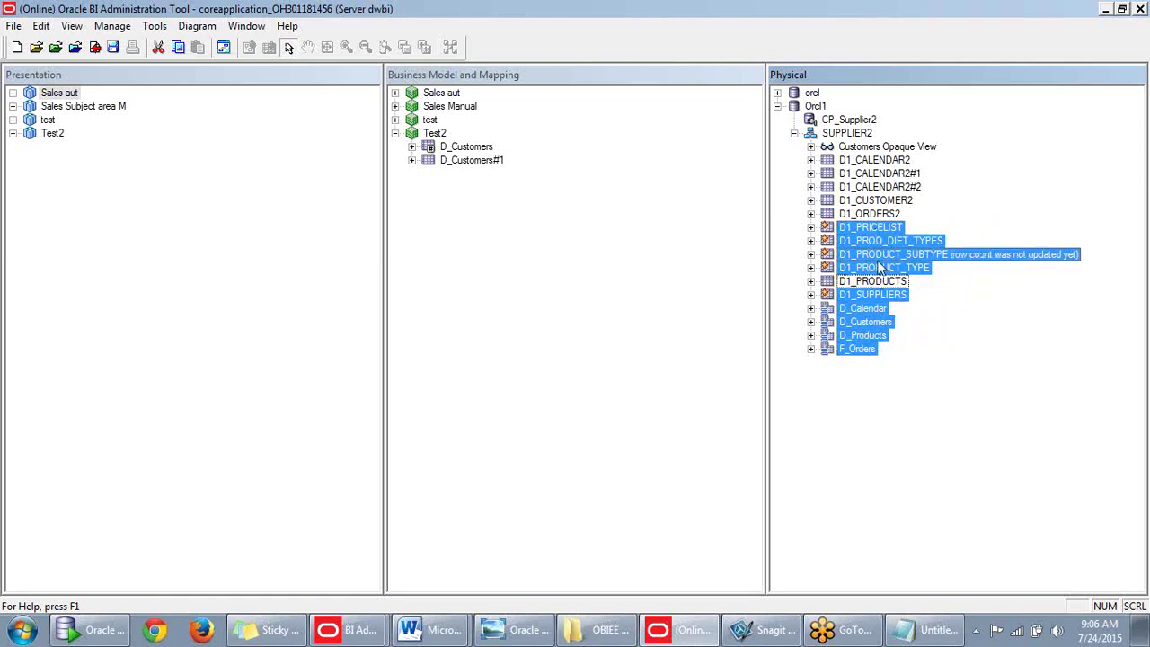
Open a Physical Diagram of the nine chosen tables with all their joins.
right_click(877, 262)
mouse_move(923, 518)
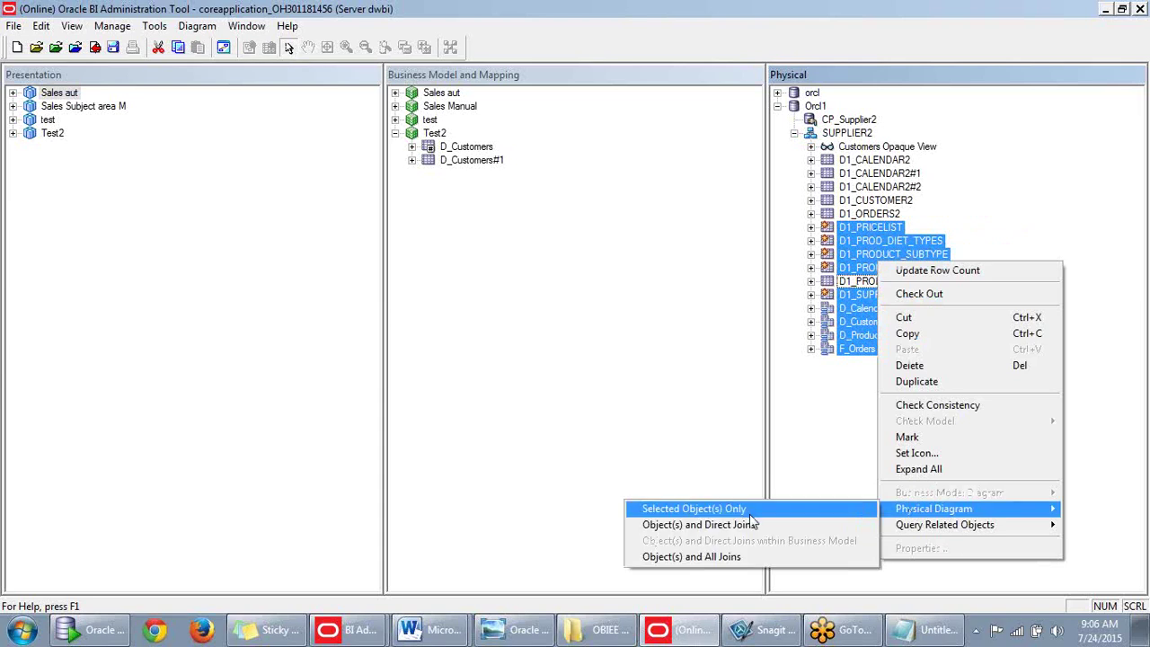
click(740, 557)
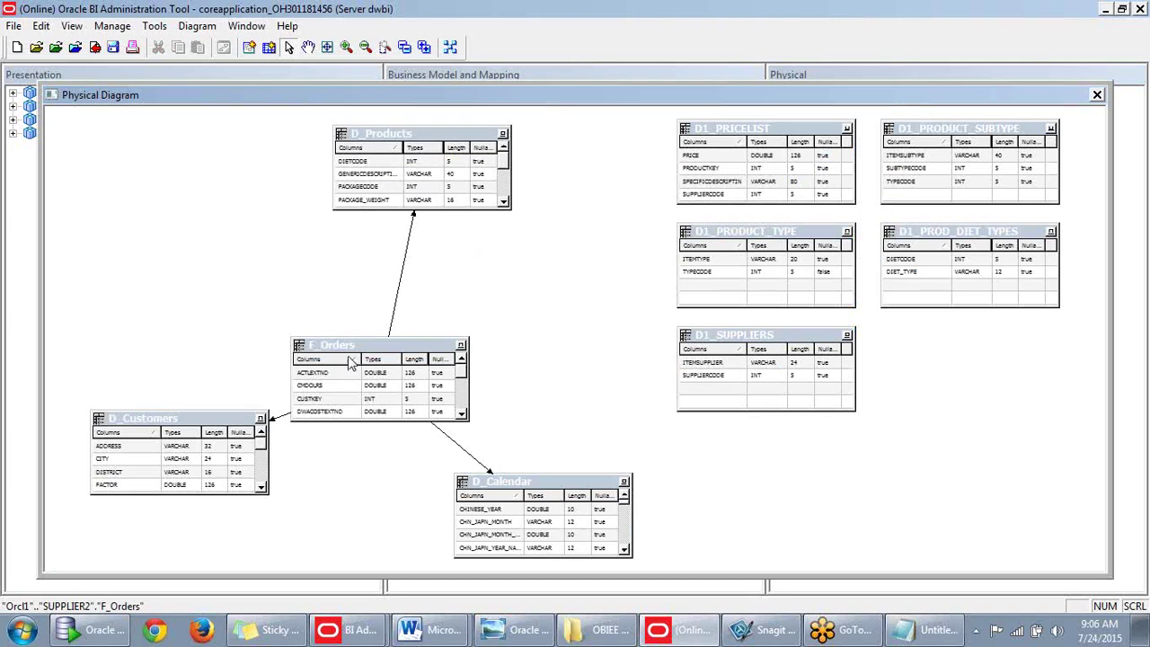
Place D_Products beside F_Orders, D_Calendar above it and D_Customers below.
drag(368, 346, 286, 294)
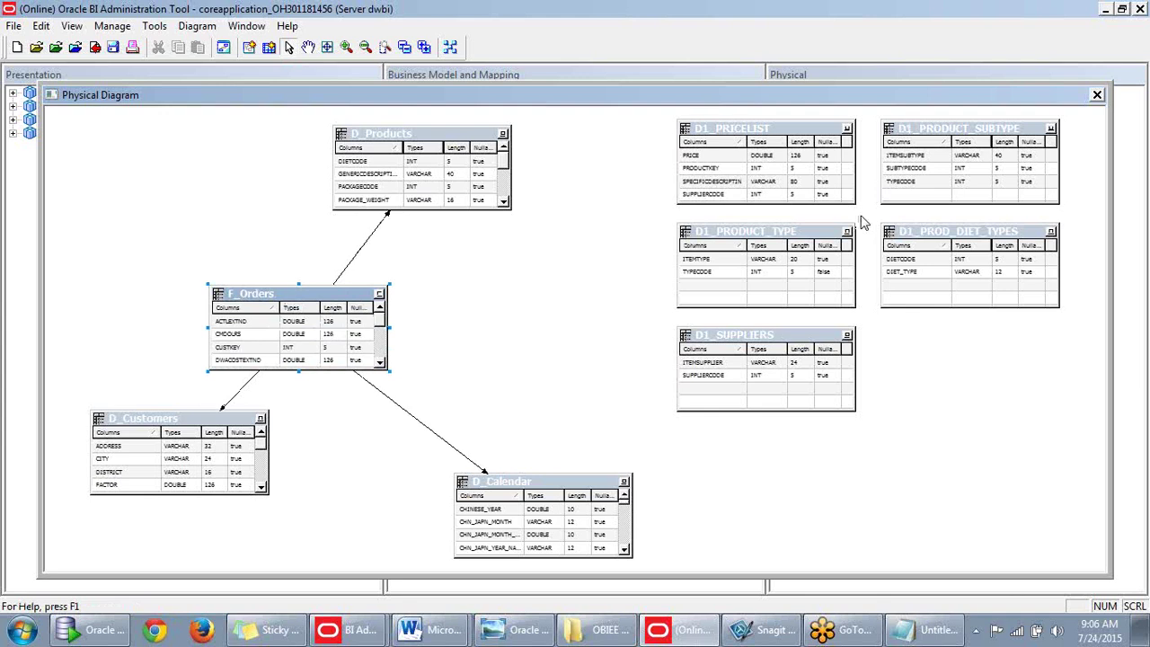
drag(422, 137, 509, 296)
drag(529, 511, 282, 184)
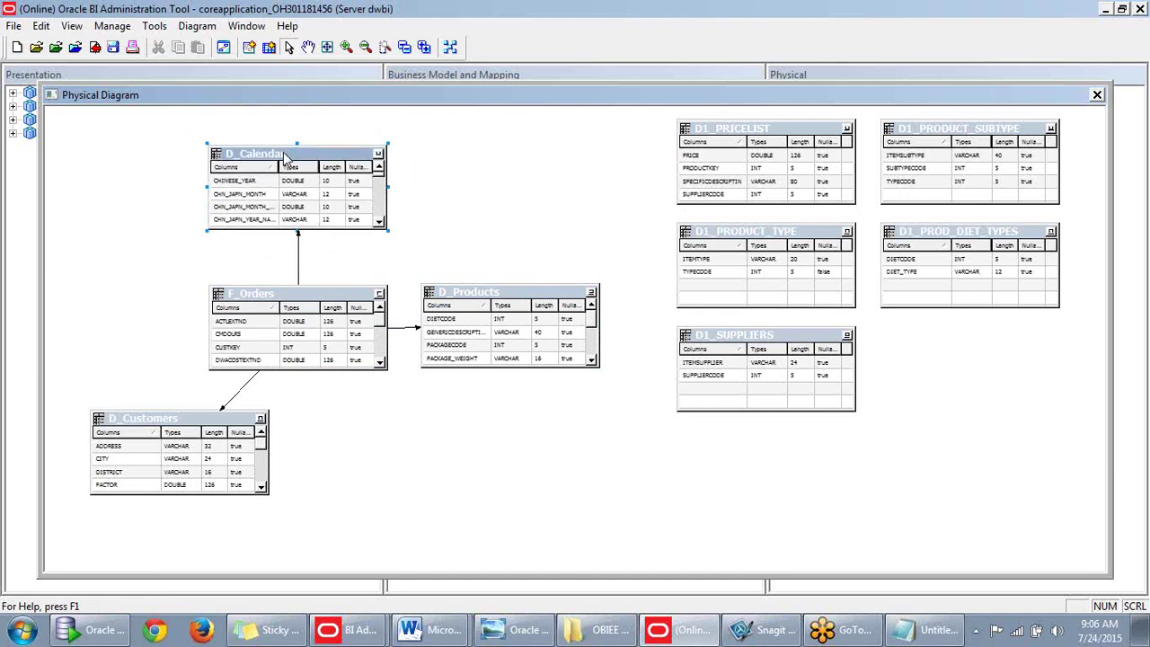
drag(218, 428, 339, 449)
Group D1_PRODUCT_SUBTYPE, D1_PRODUCT_TYPE, D1_SUPPLIERS, D1_PRICELIST and D1_PROD_DIET_TYPES around D_Products.
drag(770, 336, 783, 441)
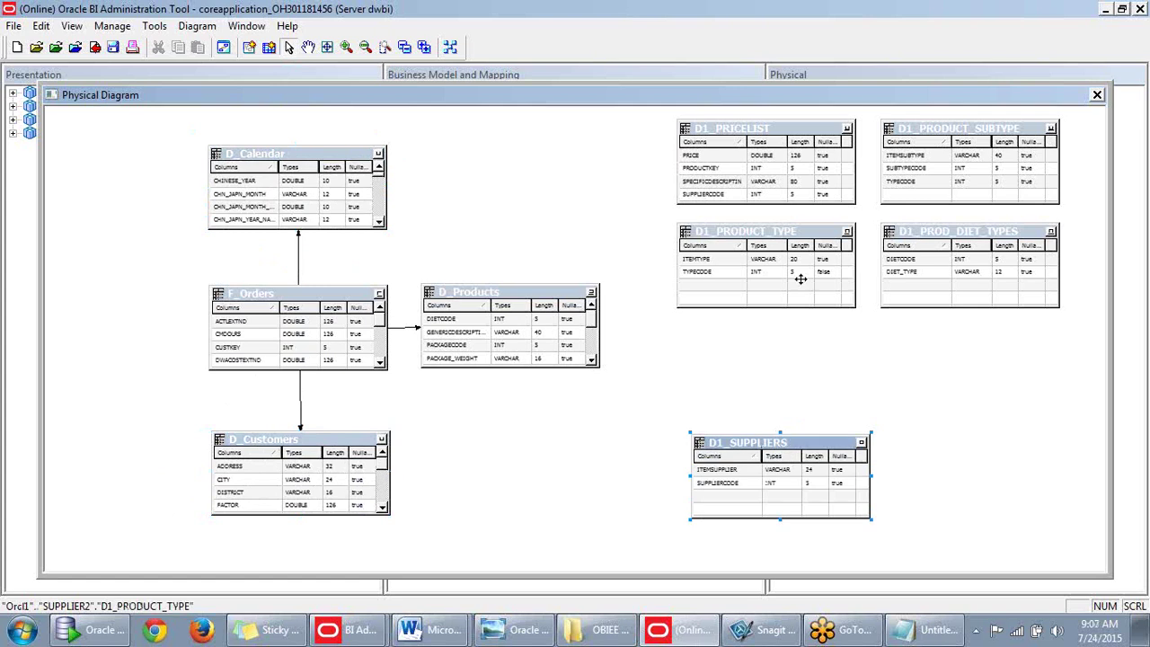
drag(952, 133, 703, 297)
drag(762, 238, 921, 300)
drag(770, 132, 569, 156)
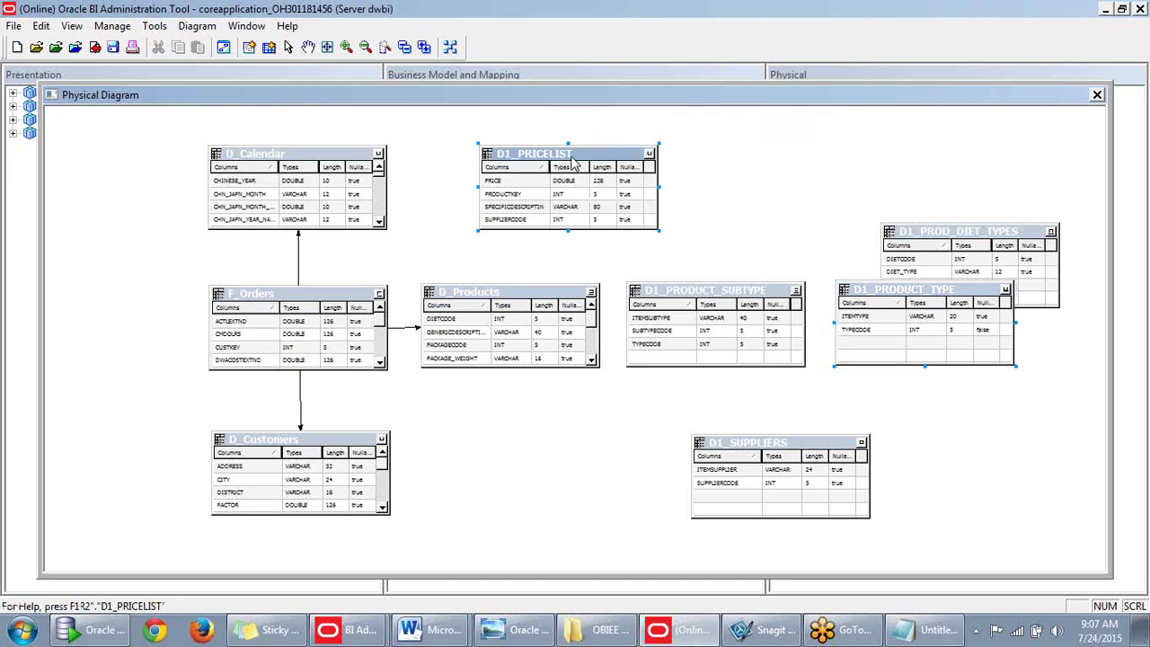
drag(1003, 235, 562, 438)
drag(772, 445, 746, 436)
drag(550, 156, 522, 159)
mouse_move(722, 93)
mouse_down()
mouse_move(742, 72)
mouse_move(719, 83)
mouse_up()
click(660, 156)
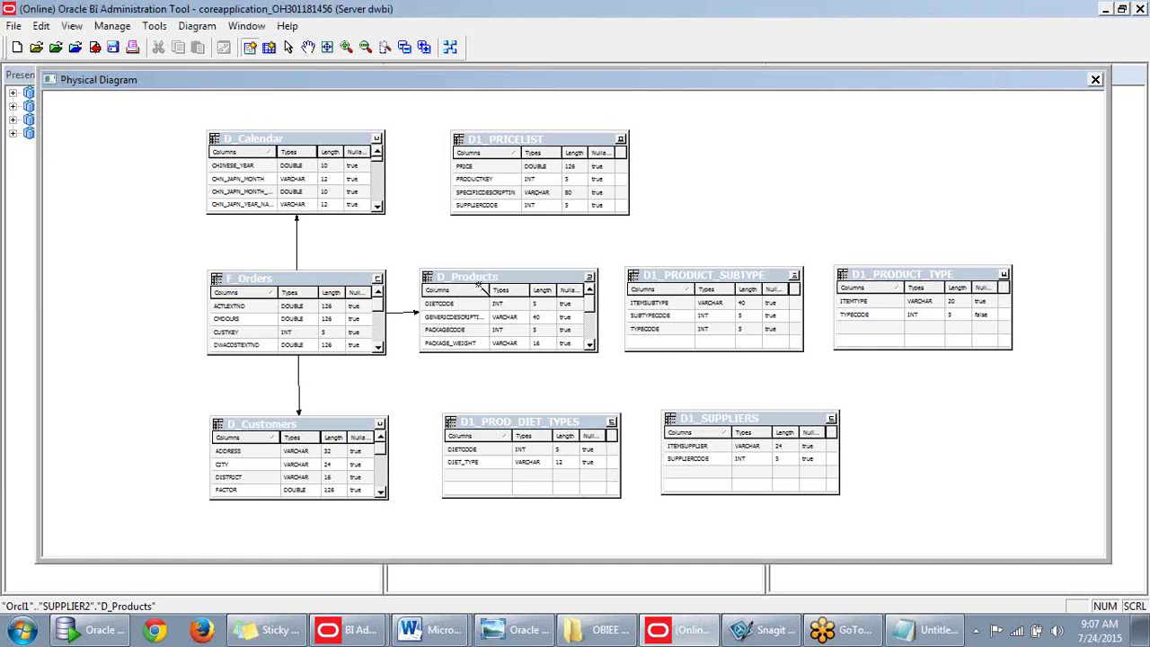
Create a foreign key from D_Products to D1_PRICELIST on PRODUCTKEY and check out the changes.
click(479, 279)
click(539, 190)
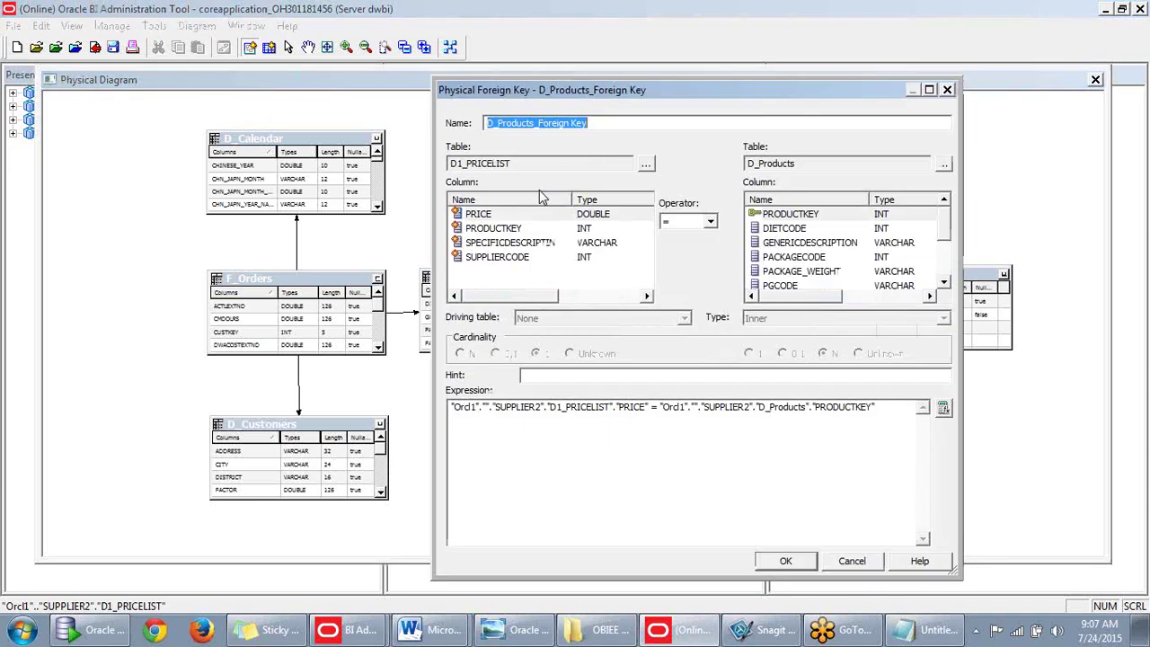
click(941, 260)
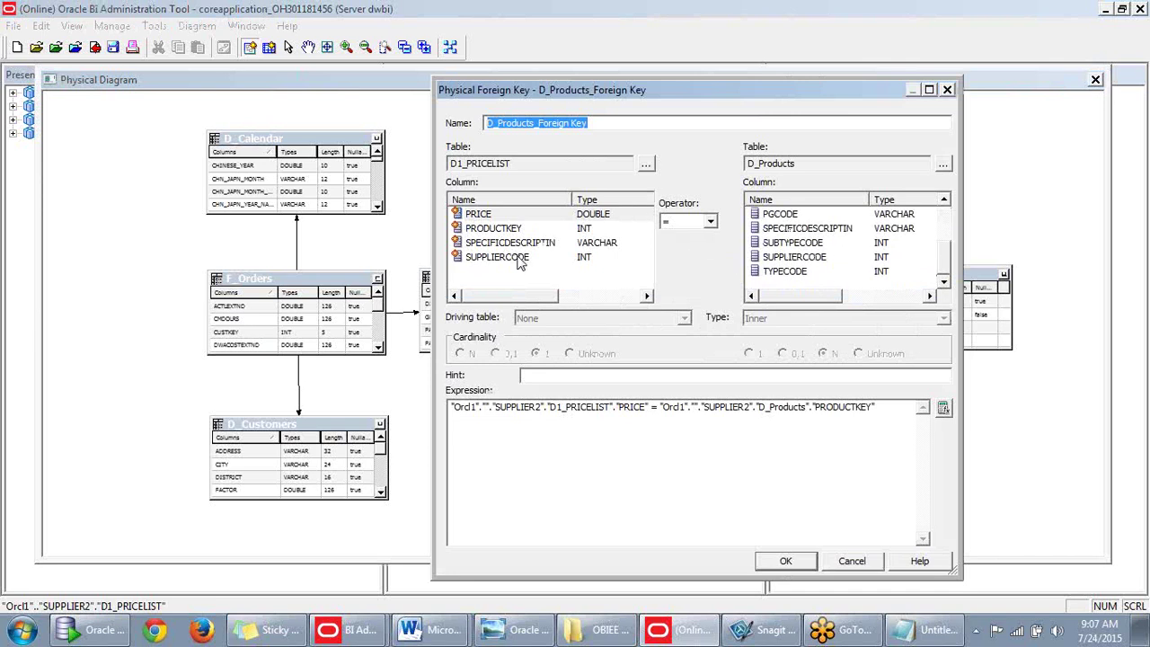
click(492, 228)
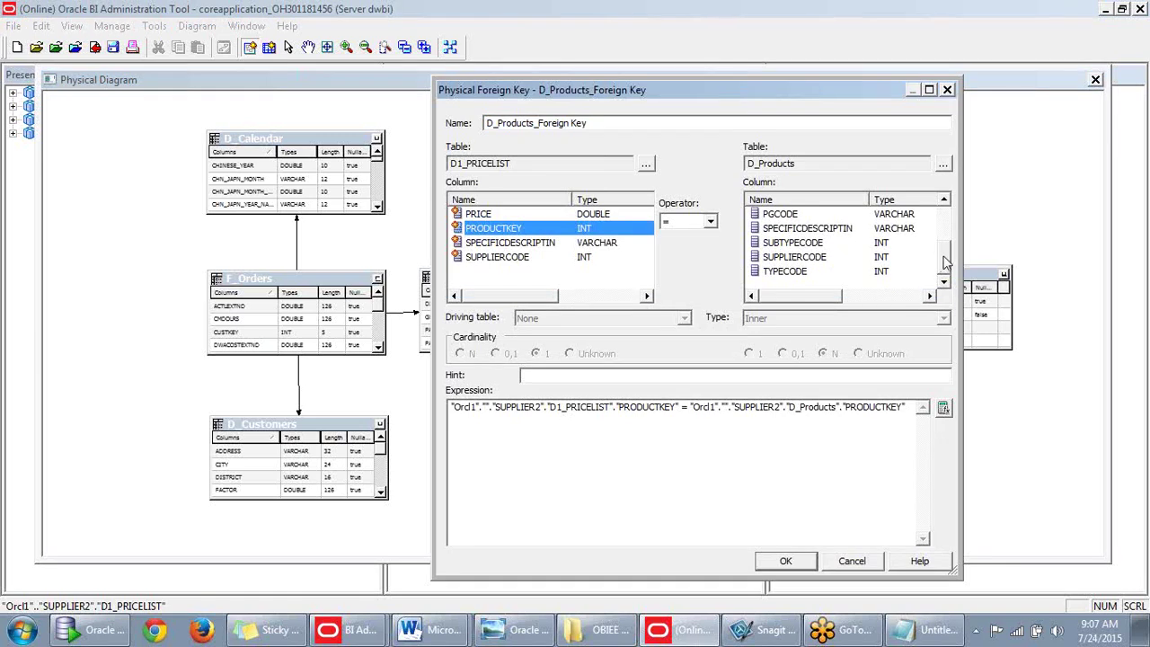
drag(945, 261, 945, 225)
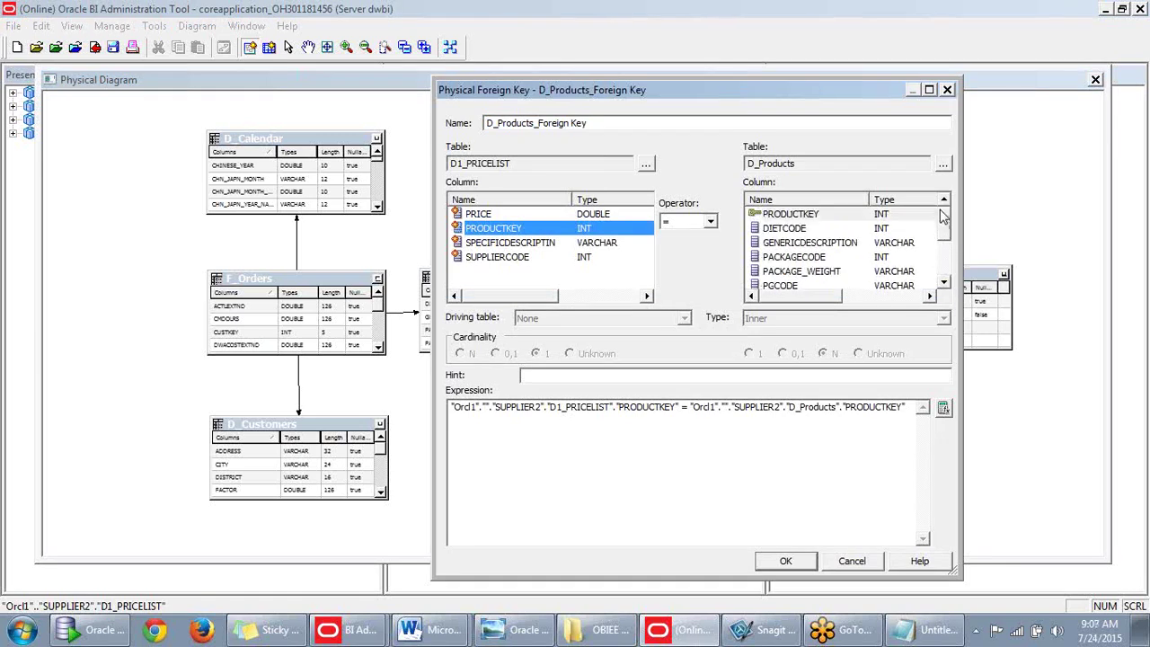
click(836, 221)
click(773, 561)
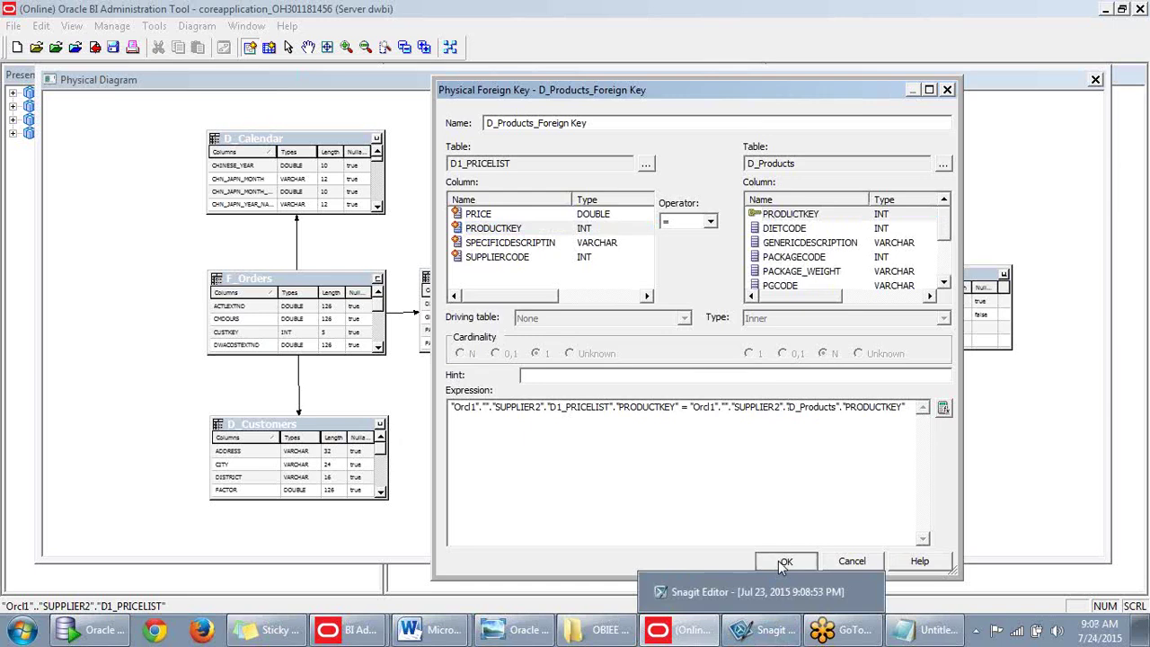
click(637, 446)
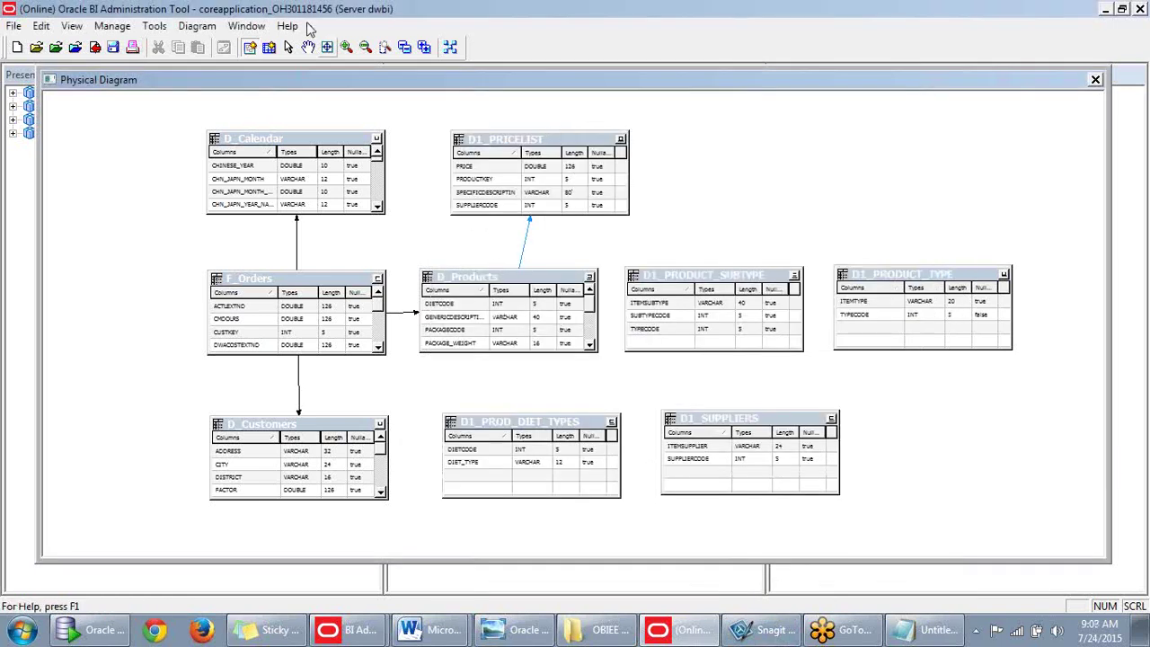
Create a foreign key from D_Products to D1_PROD_DIET_TYPES on DIETCODE.
click(251, 47)
click(523, 348)
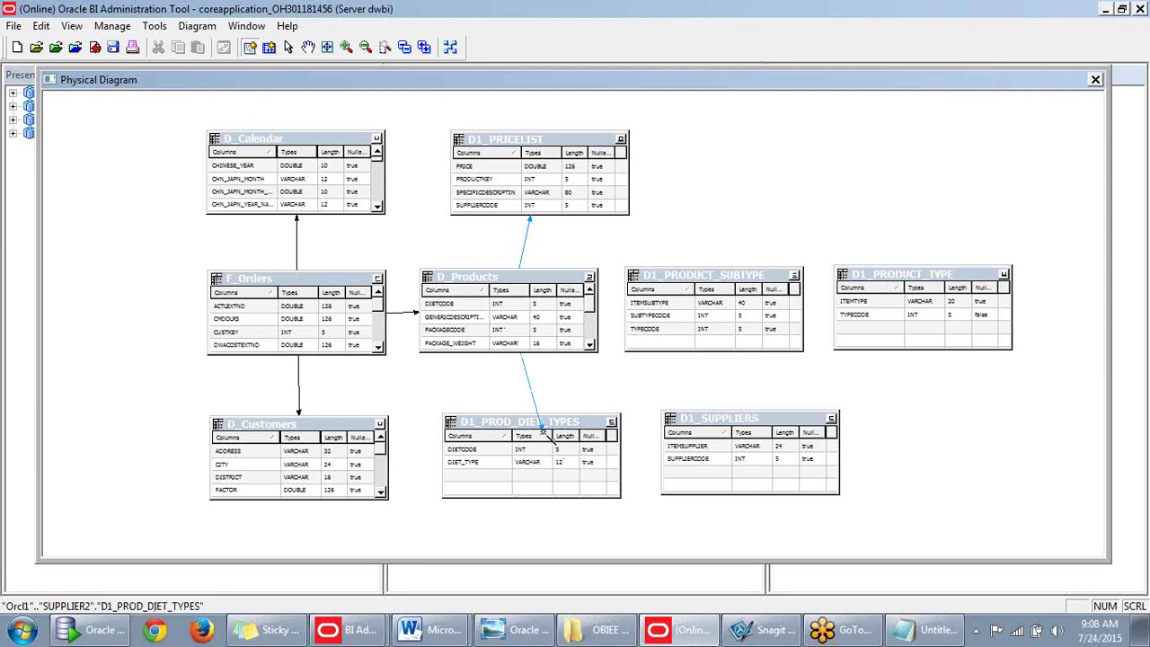
click(542, 432)
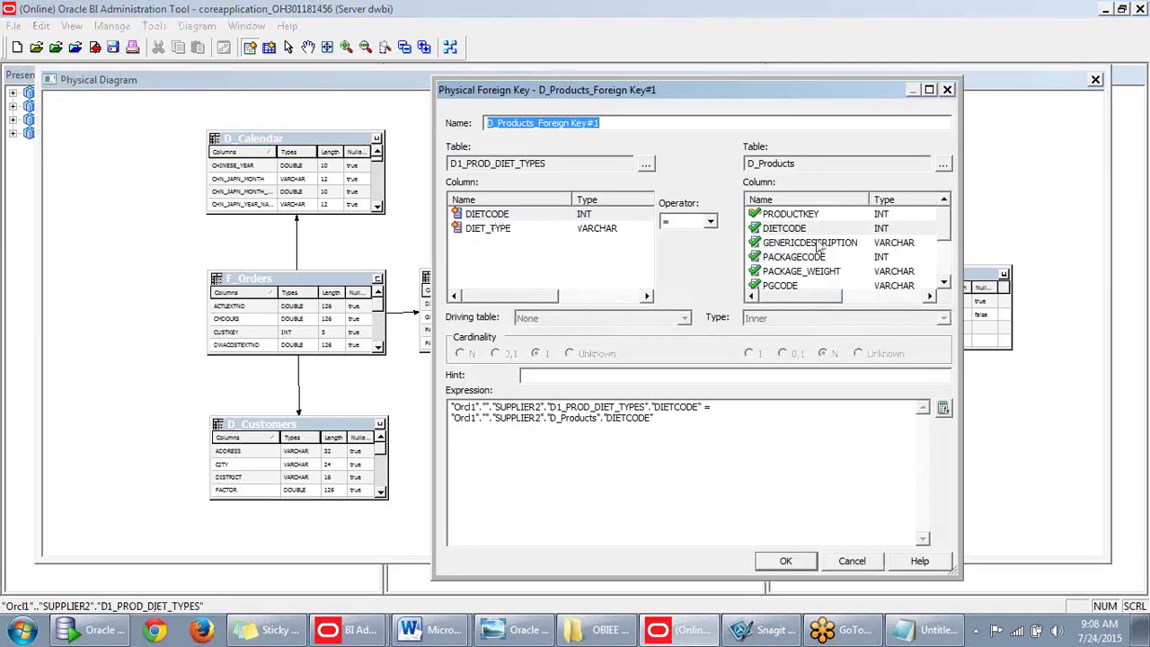
click(785, 561)
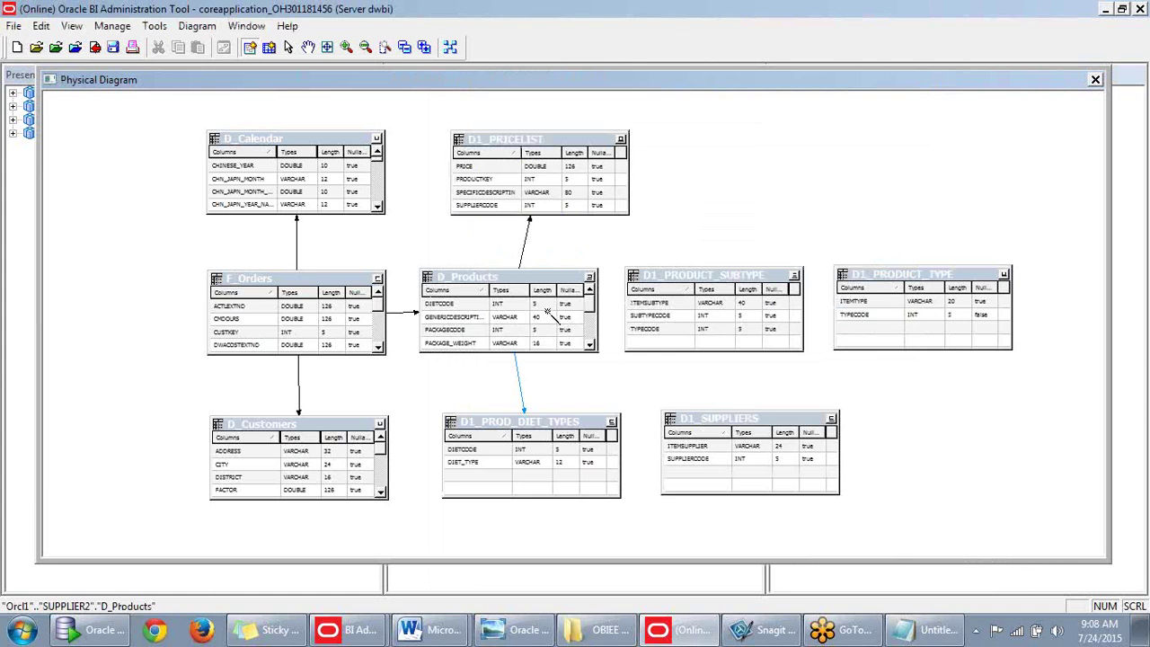
Join D_Products to D1_PRODUCT_SUBTYPE on SUBTYPECODE.
click(499, 301)
click(660, 325)
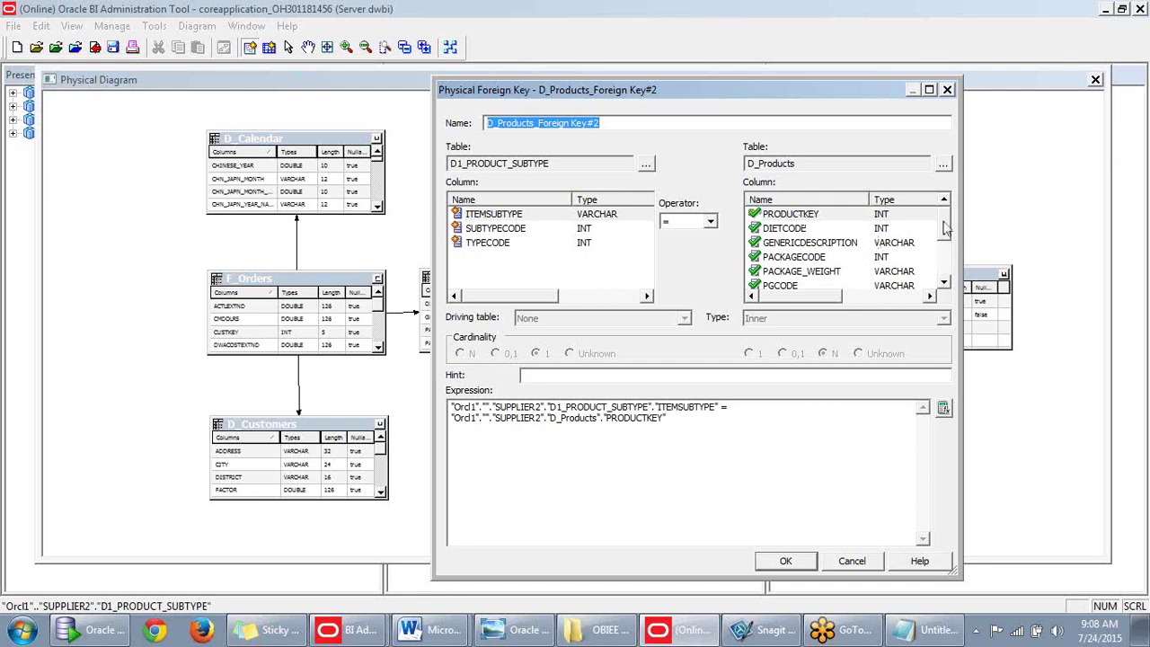
click(491, 232)
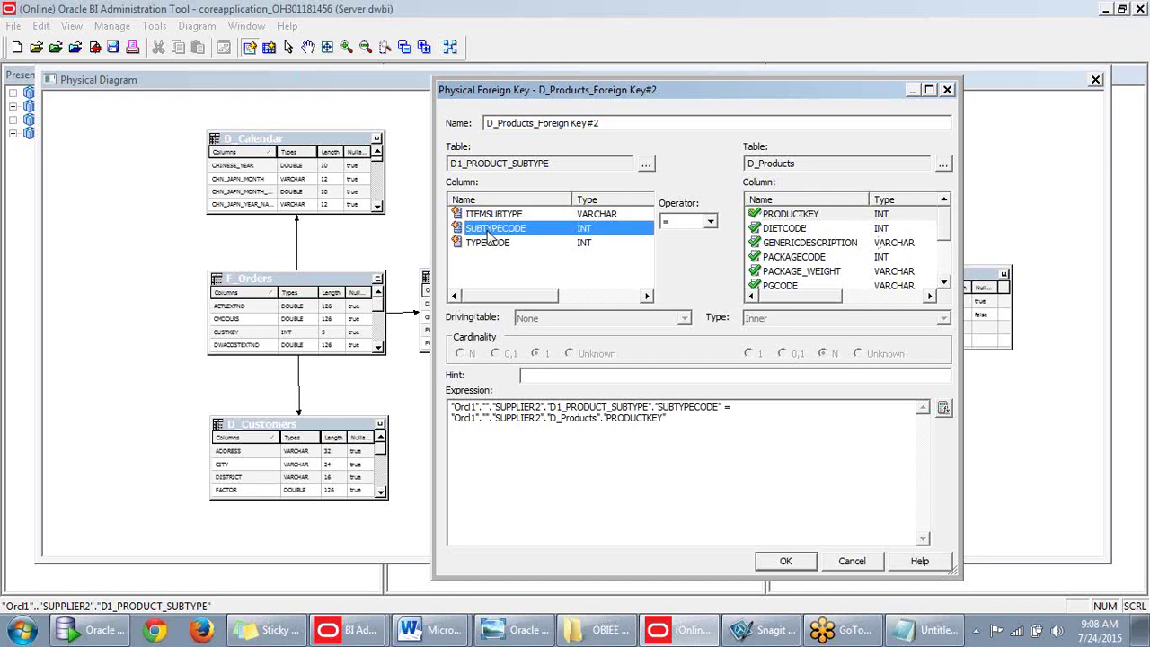
scroll(946, 234, down, 2)
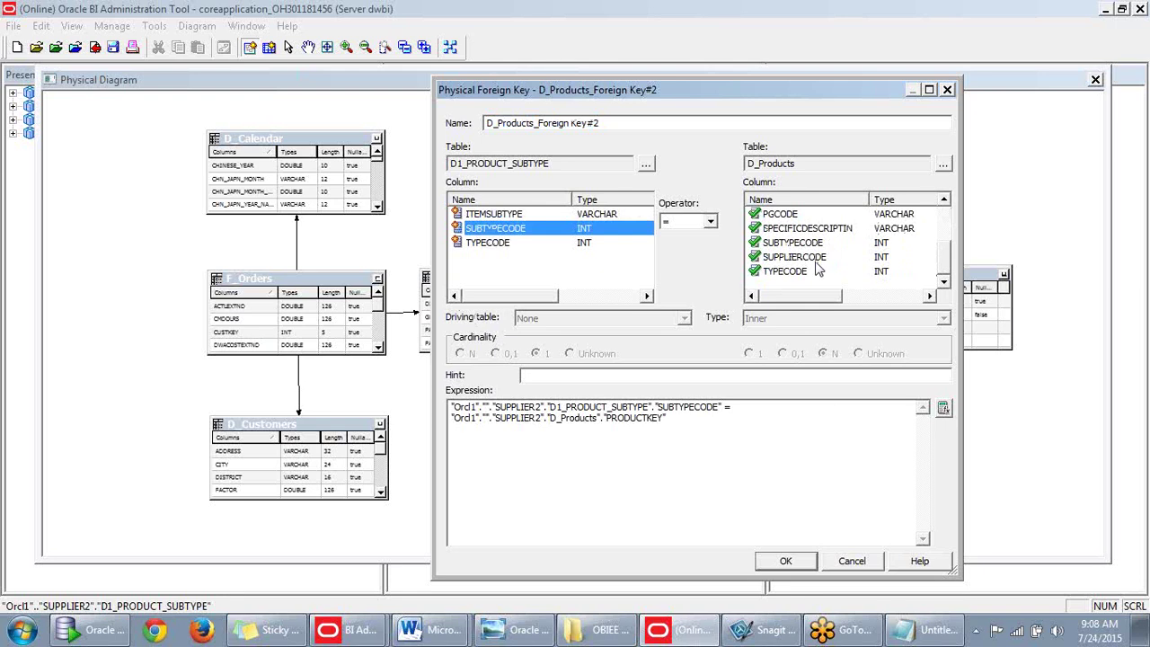
click(813, 243)
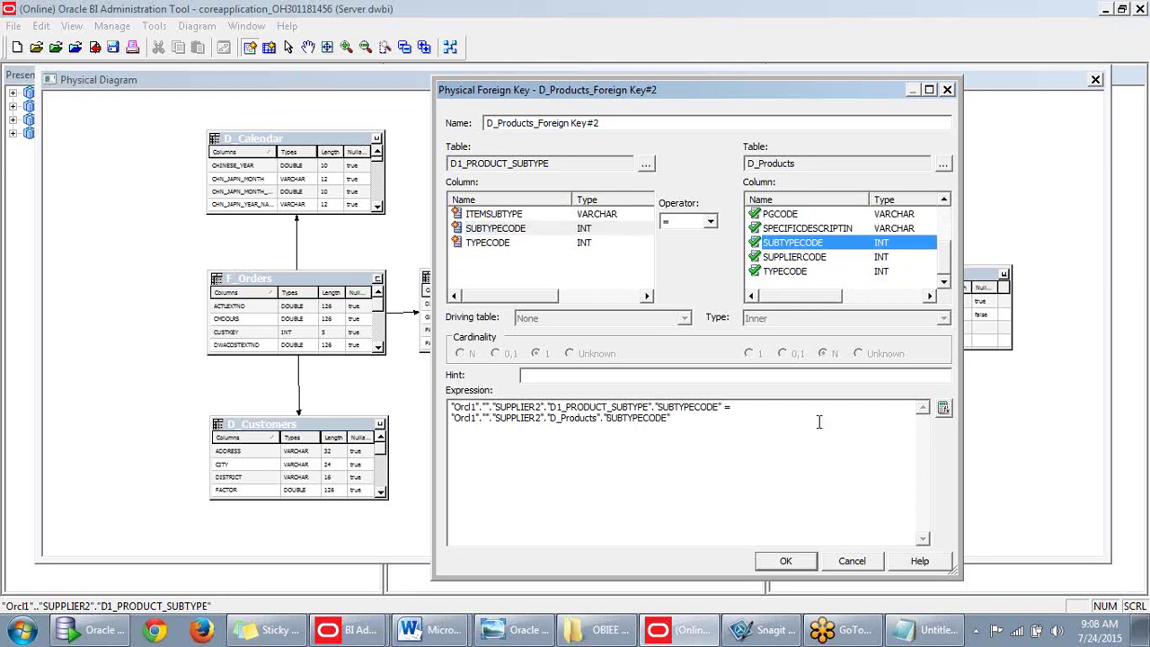
click(782, 561)
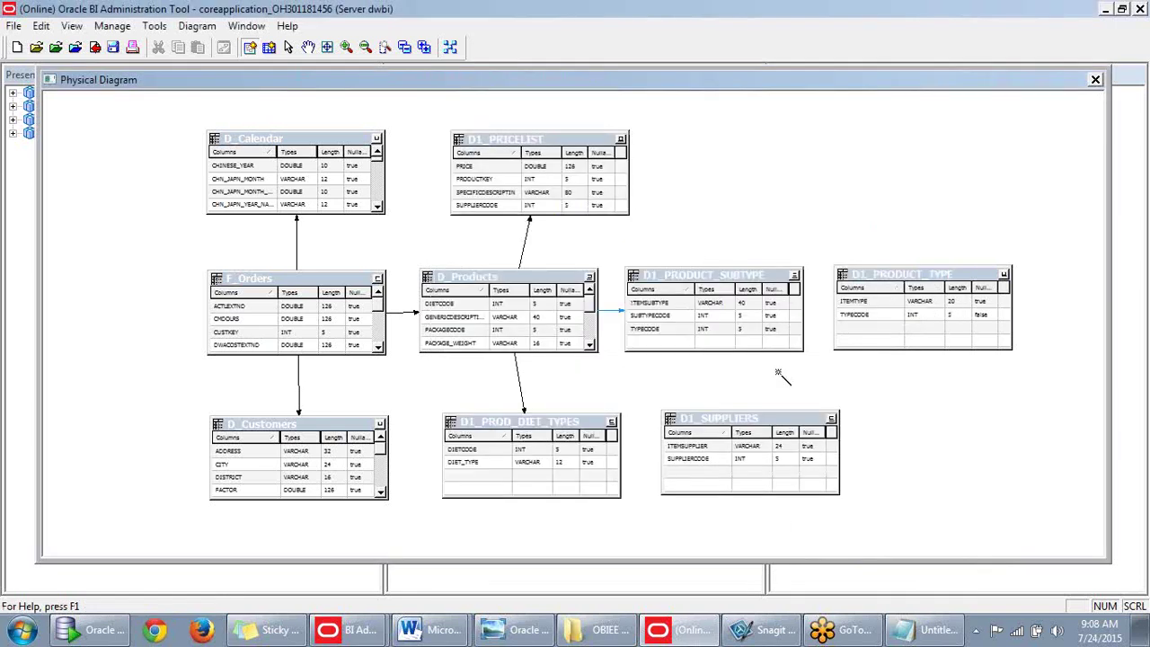
Join D1_PRODUCT_SUBTYPE to D1_PRODUCT_TYPE on TYPECODE.
click(716, 270)
click(854, 310)
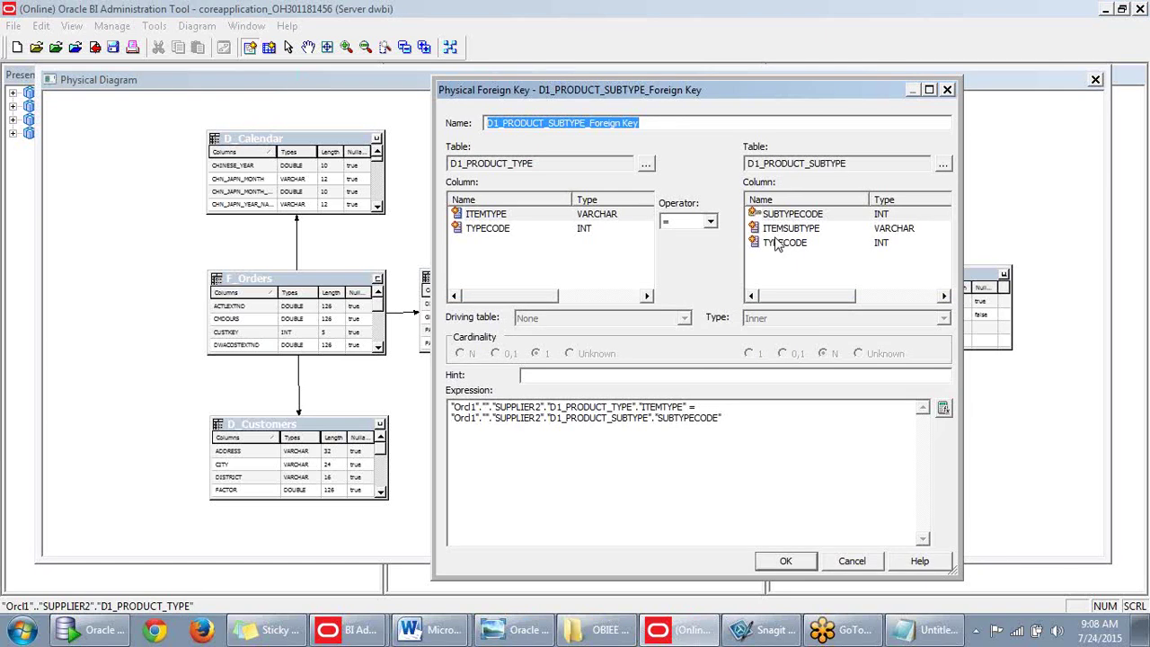
click(785, 245)
click(496, 230)
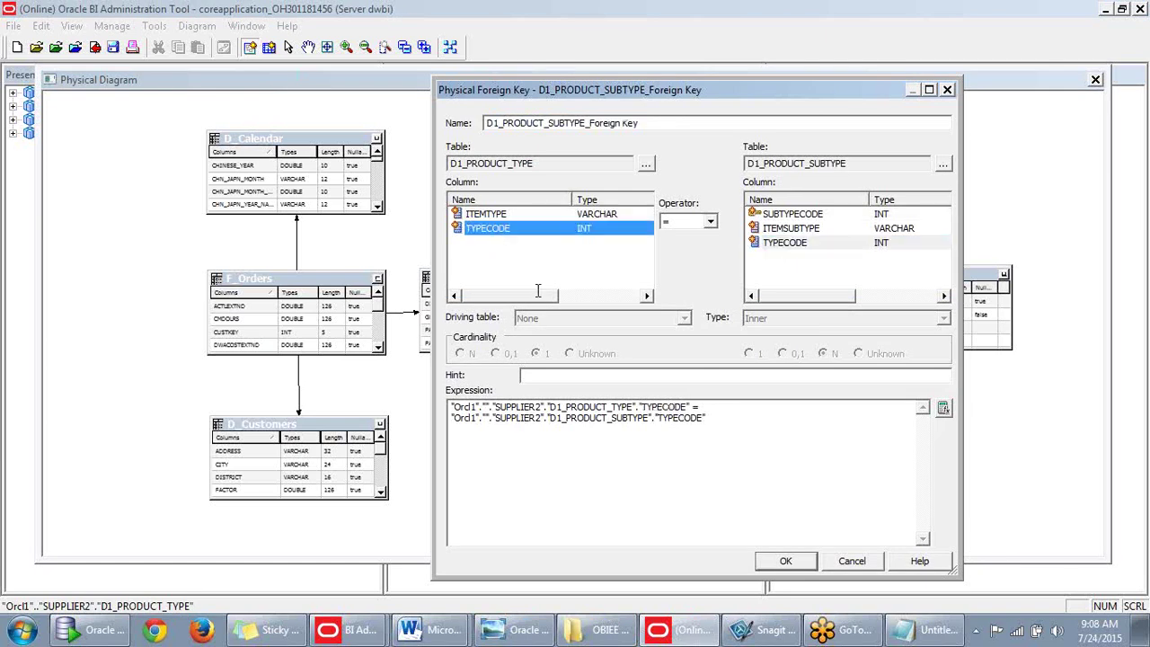
click(785, 561)
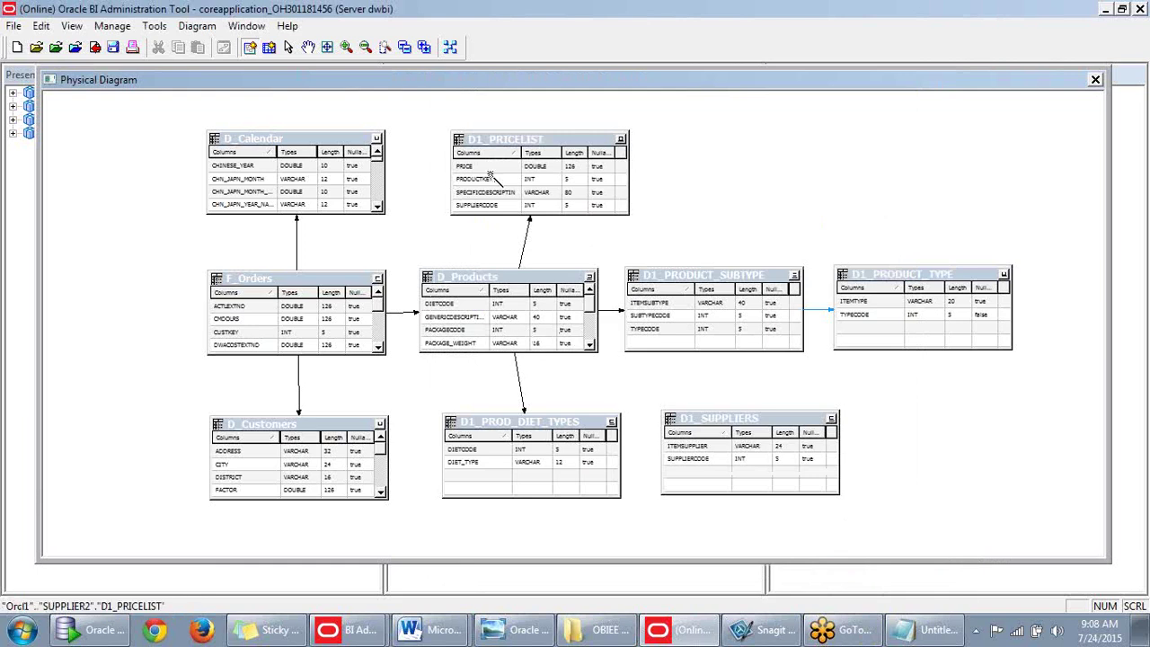
Add a SUPPLIERCODE foreign key from D_Products to D1_SUPPLIERS, then close the physical diagram.
click(738, 442)
click(481, 230)
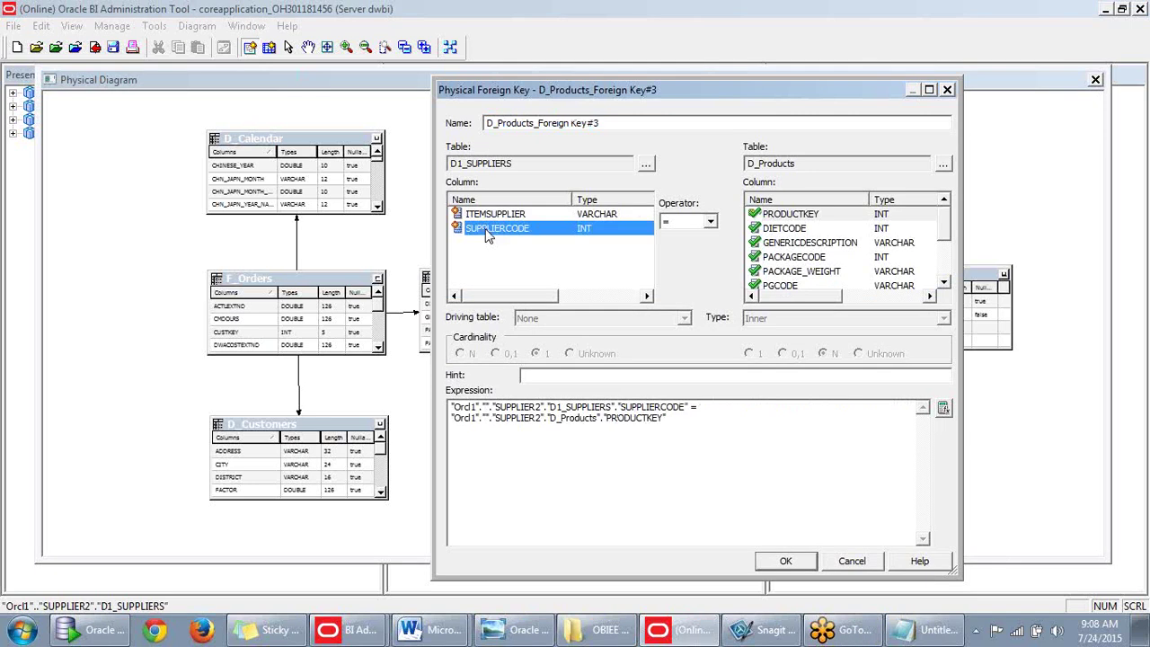
click(931, 230)
scroll(941, 252, down, 2)
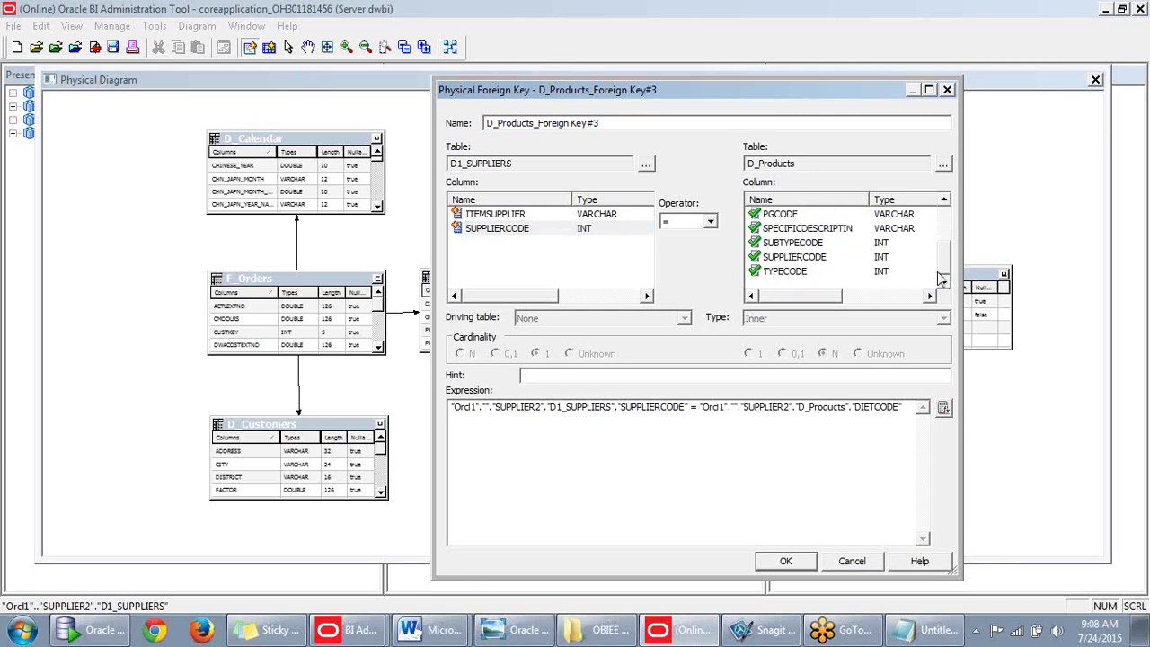
click(819, 258)
click(785, 560)
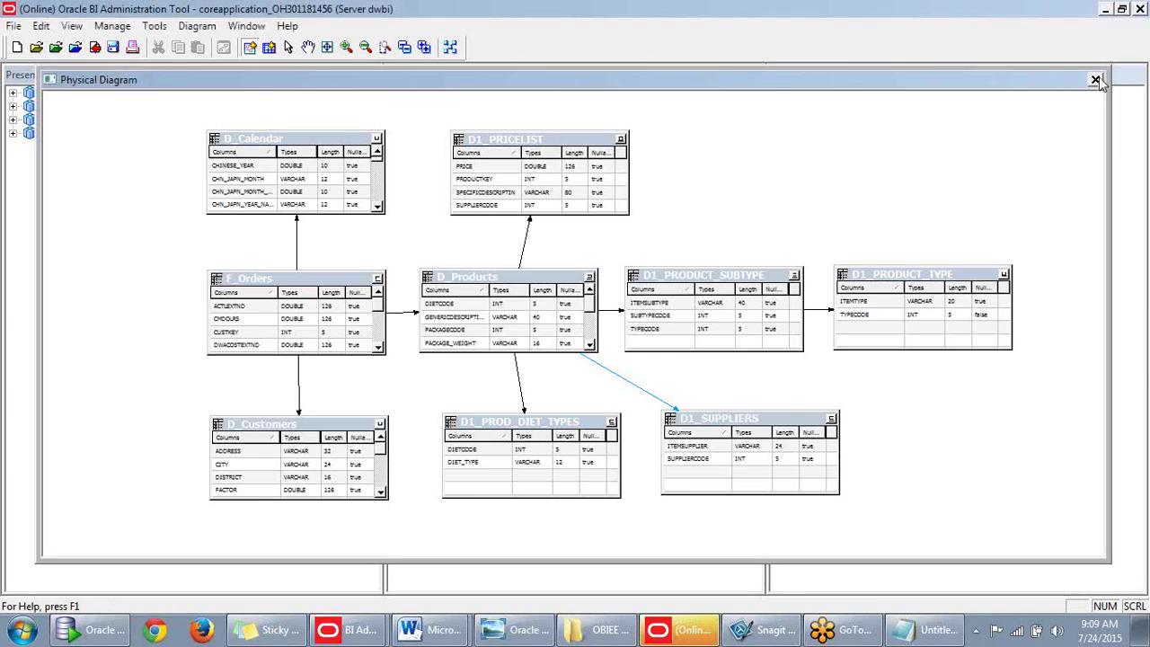
click(1096, 80)
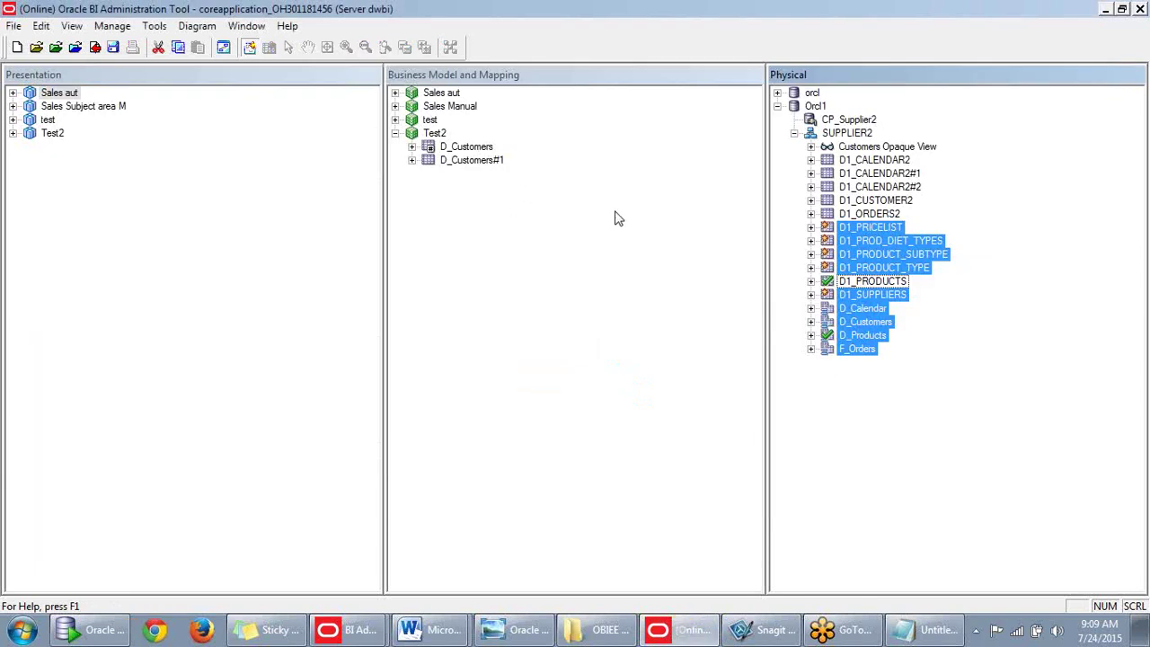
Expand Sales Manual to list Customer Details, D Calendar, D Products and F Orders.
click(554, 236)
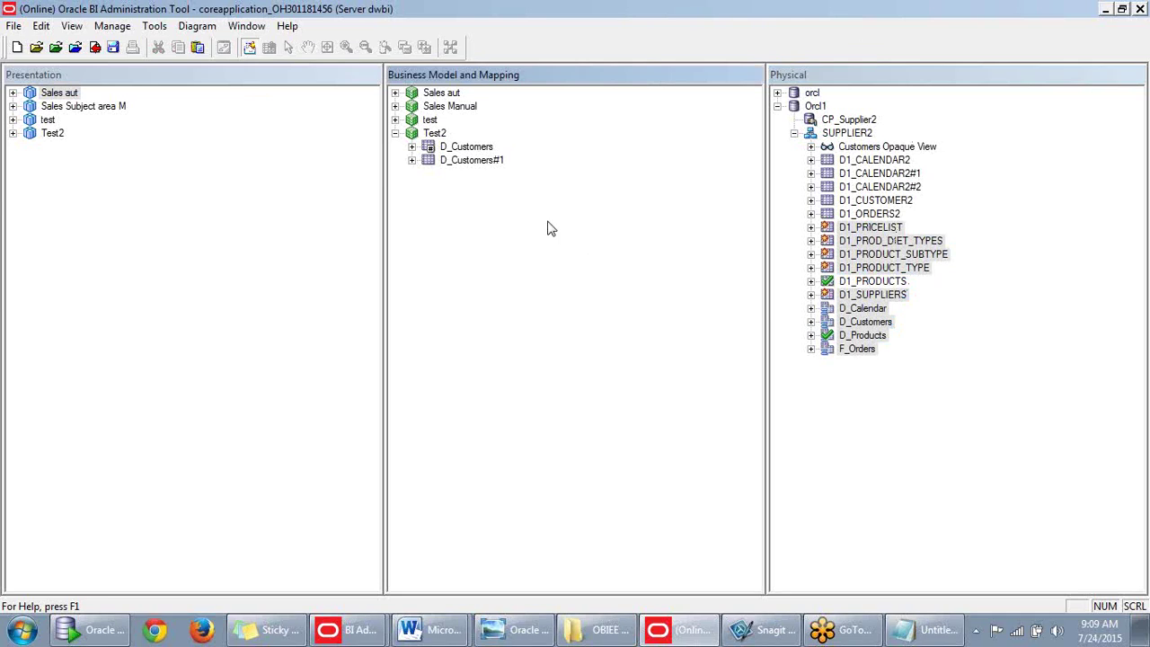
click(396, 119)
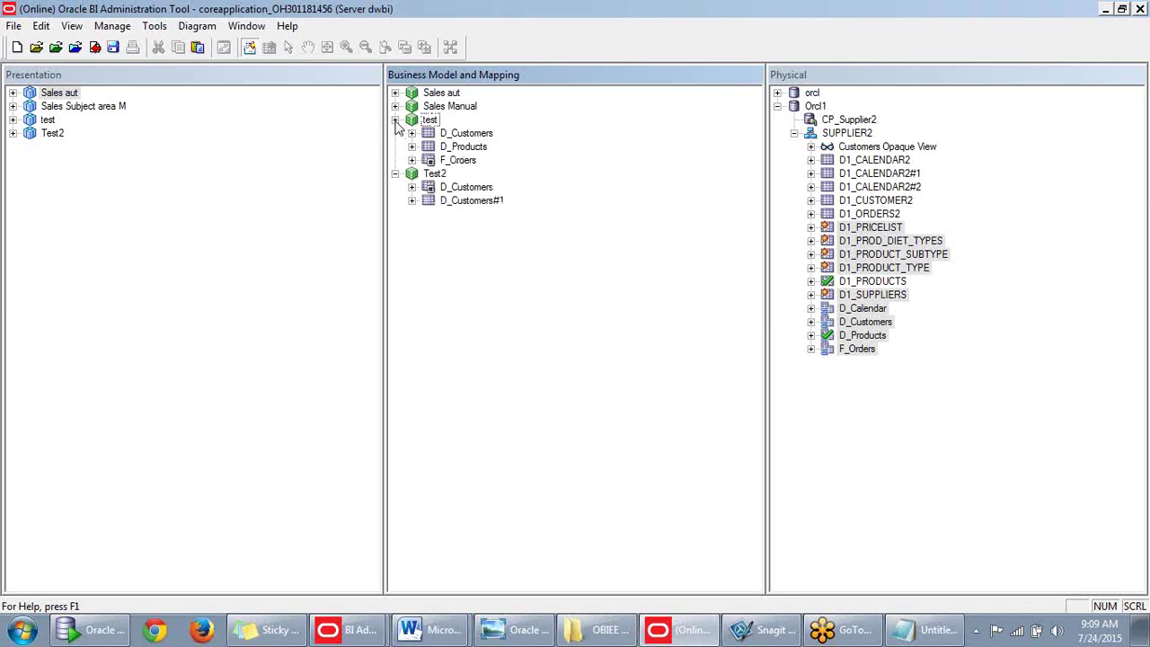
click(396, 119)
click(395, 106)
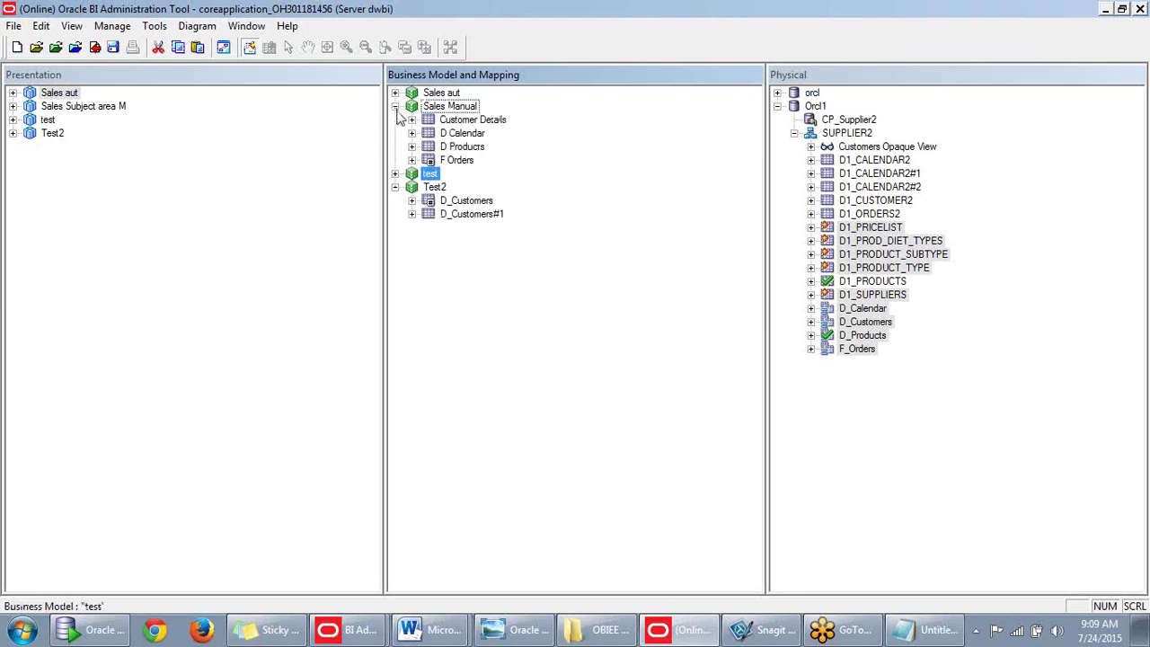
Expand F Orders, then view the selected physical tables with all their joins in a diagram.
click(412, 160)
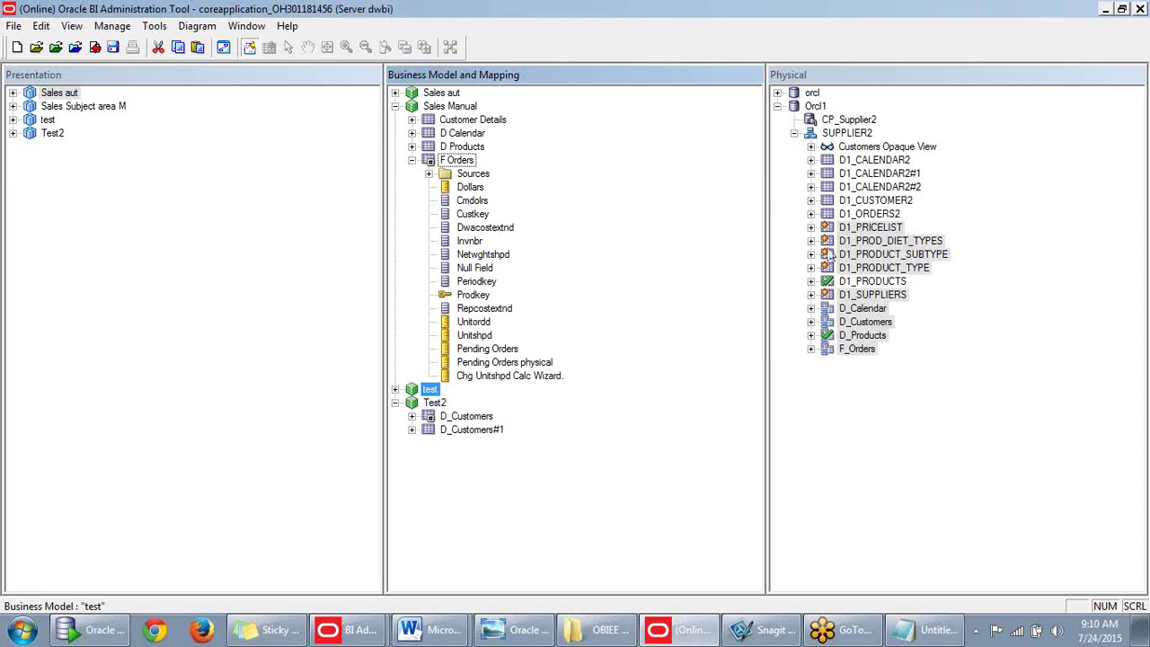
right_click(860, 227)
mouse_move(934, 477)
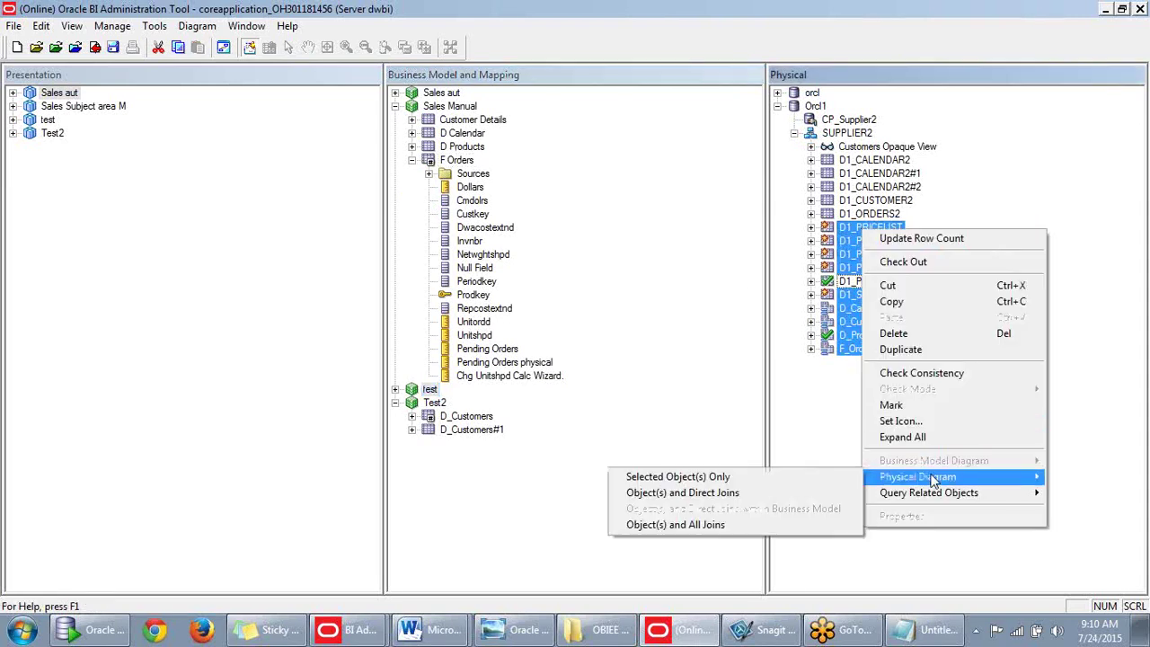
click(720, 524)
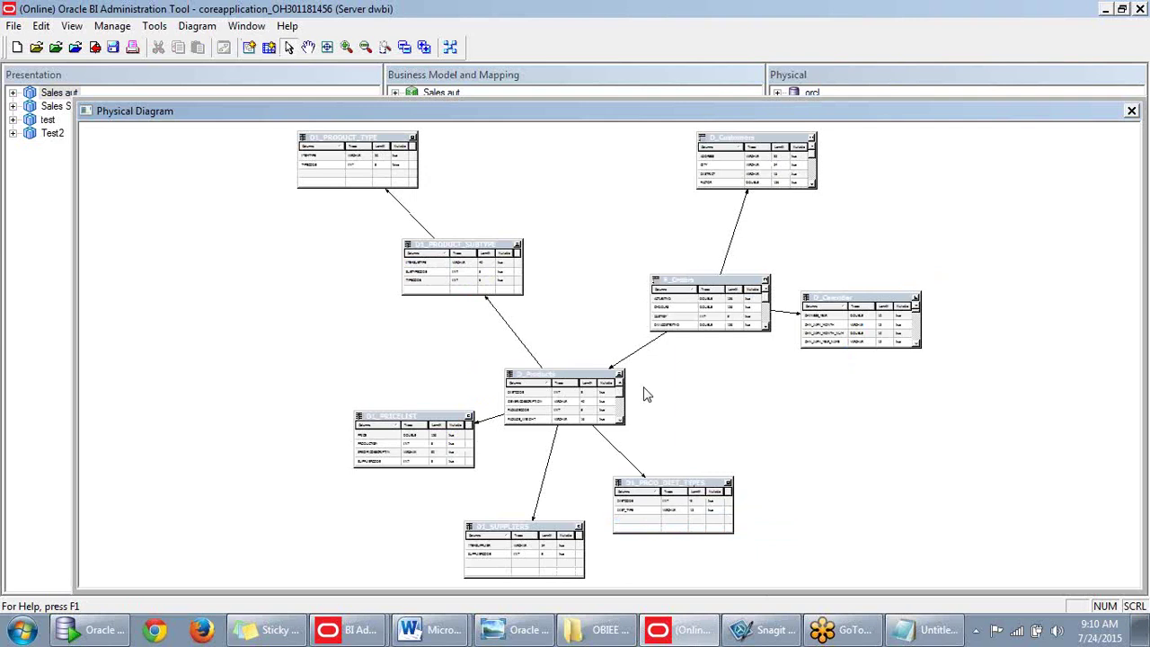
drag(863, 115, 768, 115)
click(1033, 110)
click(1006, 242)
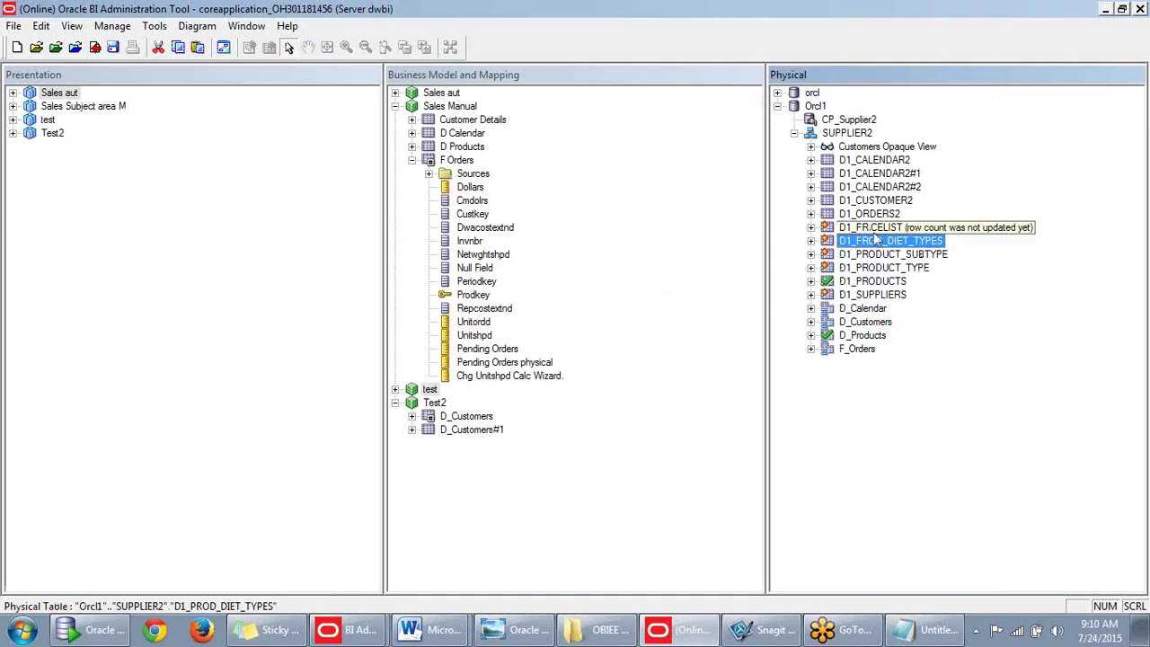
Show D1_PRICELIST's PRICE, PRODUCTKEY and SUPPLIERCODE columns beside expanded D Products, collapsing F Orders.
click(811, 227)
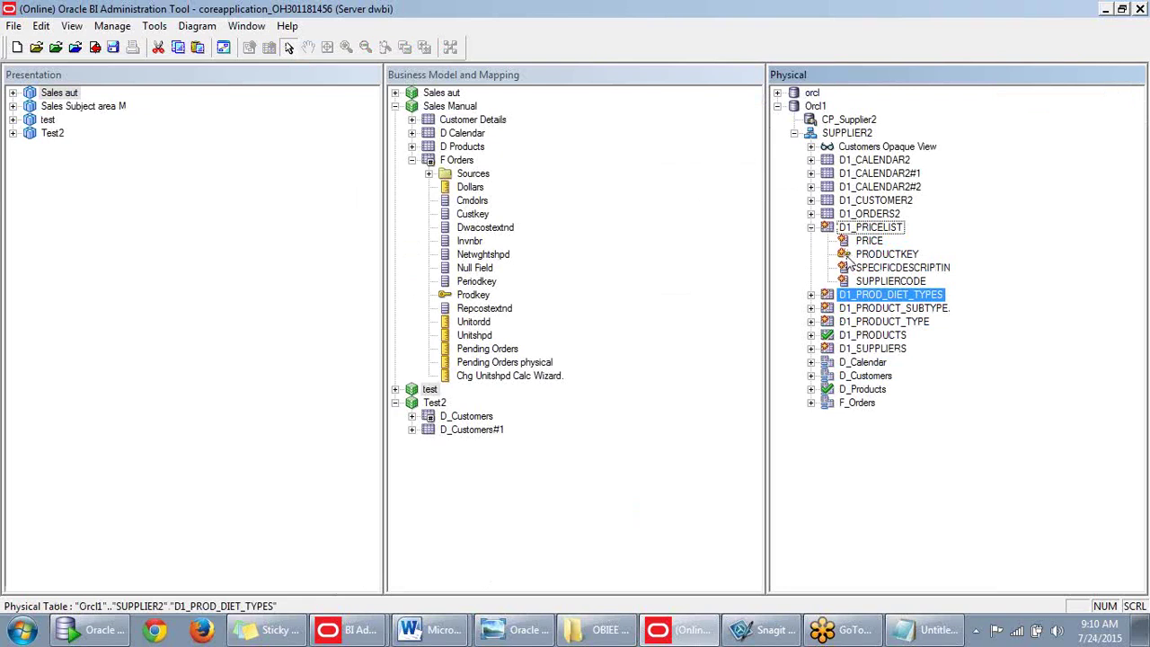
click(848, 258)
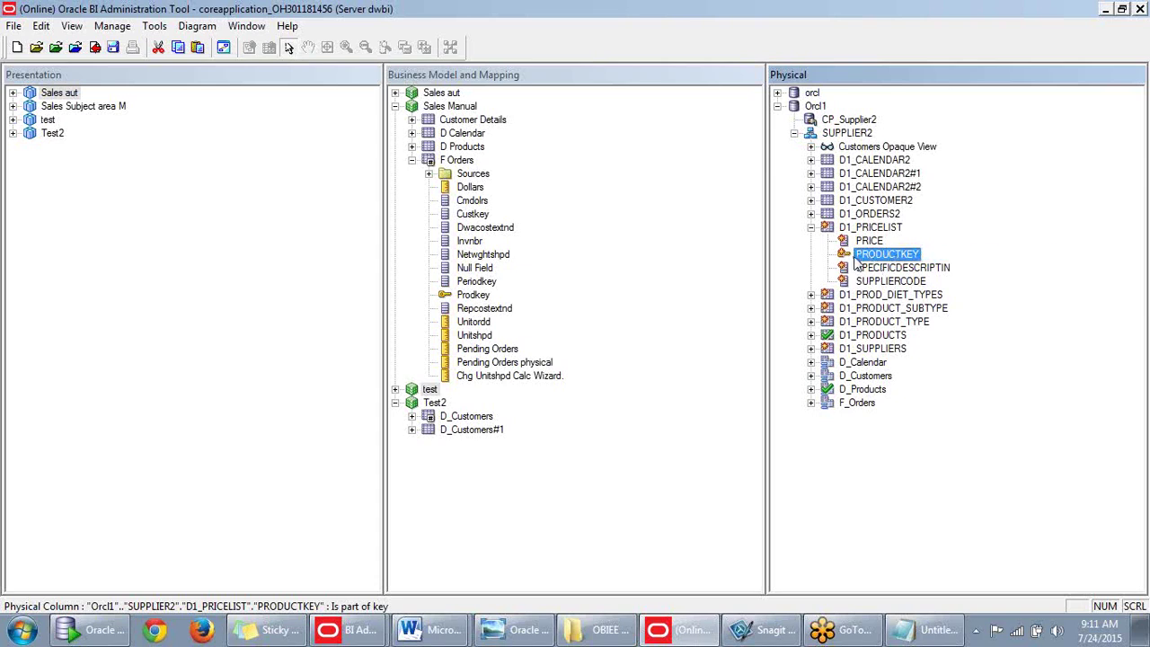
click(811, 227)
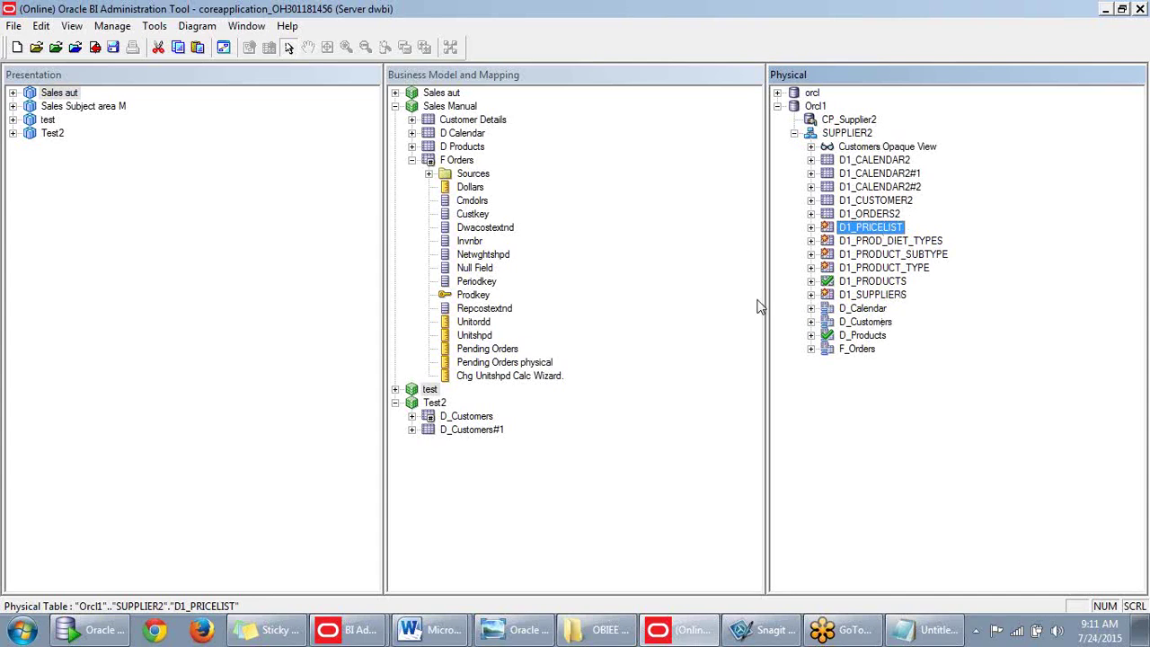
click(812, 227)
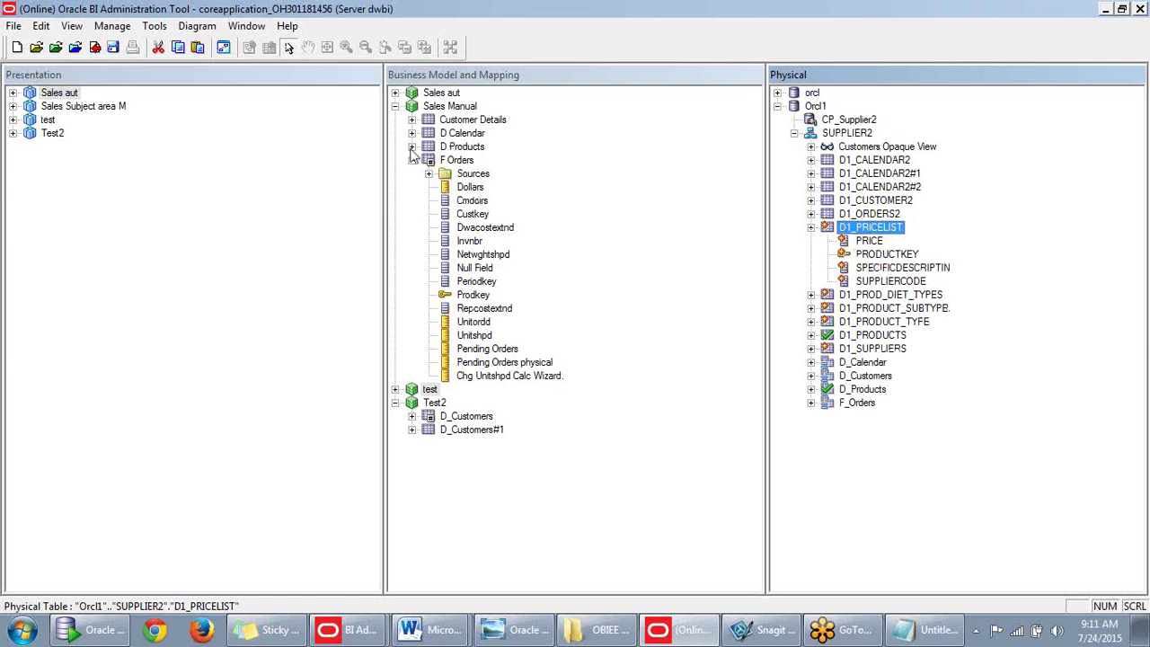
click(411, 147)
click(412, 308)
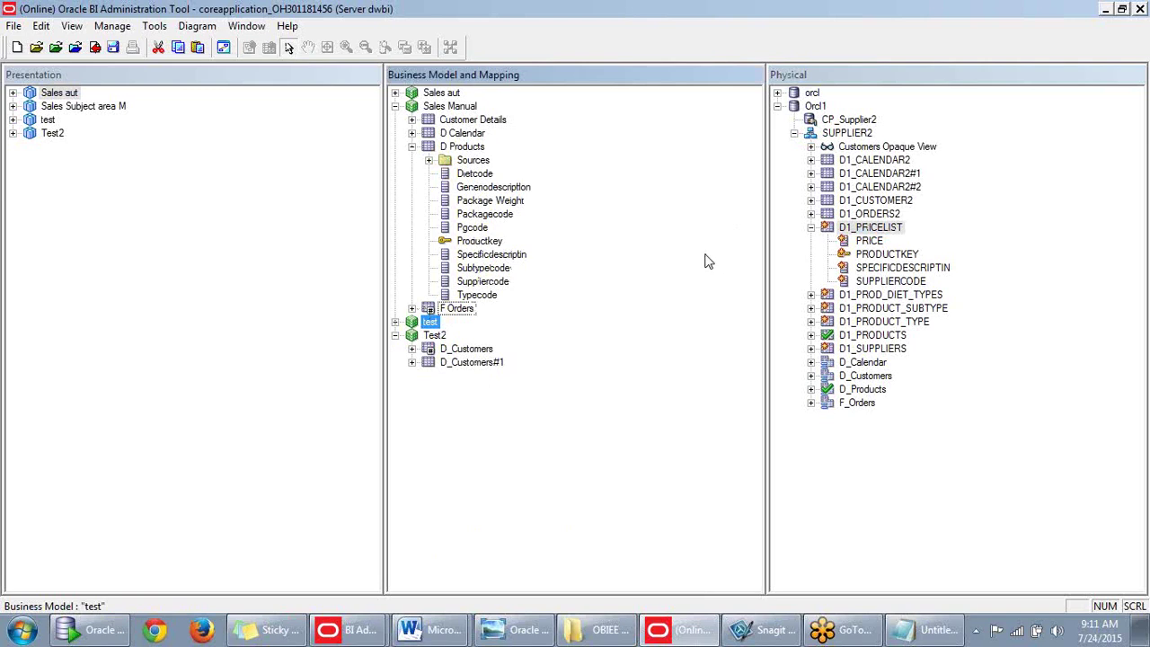
Expand the D Products Sources folder to show its single D Products logical table source.
click(428, 160)
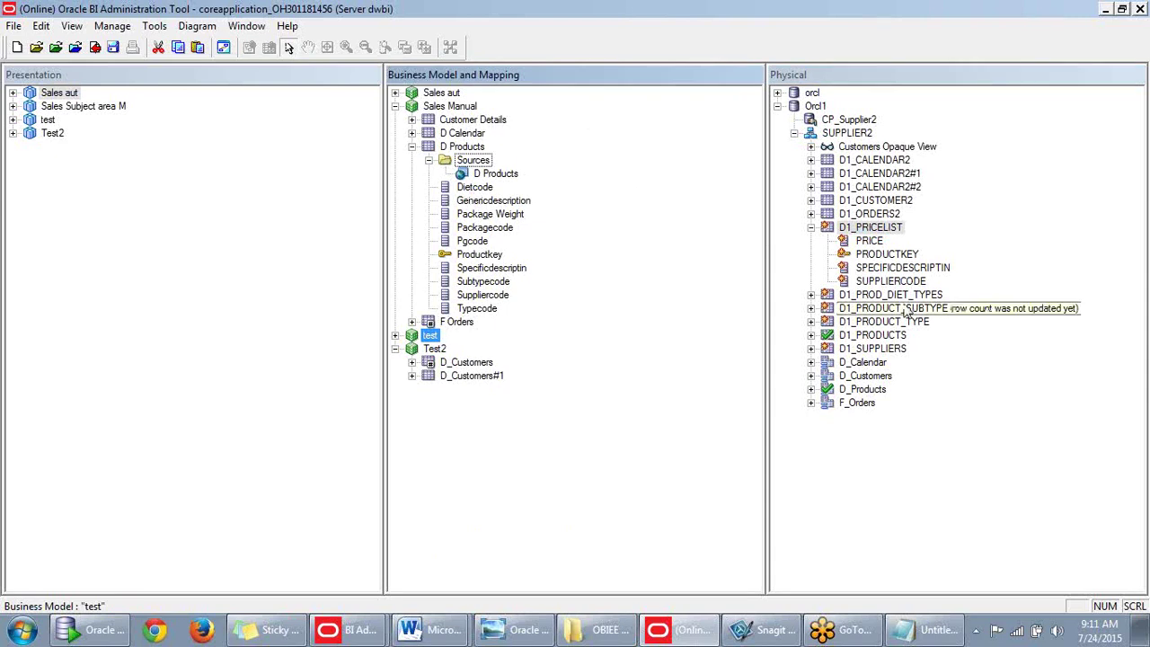
click(506, 178)
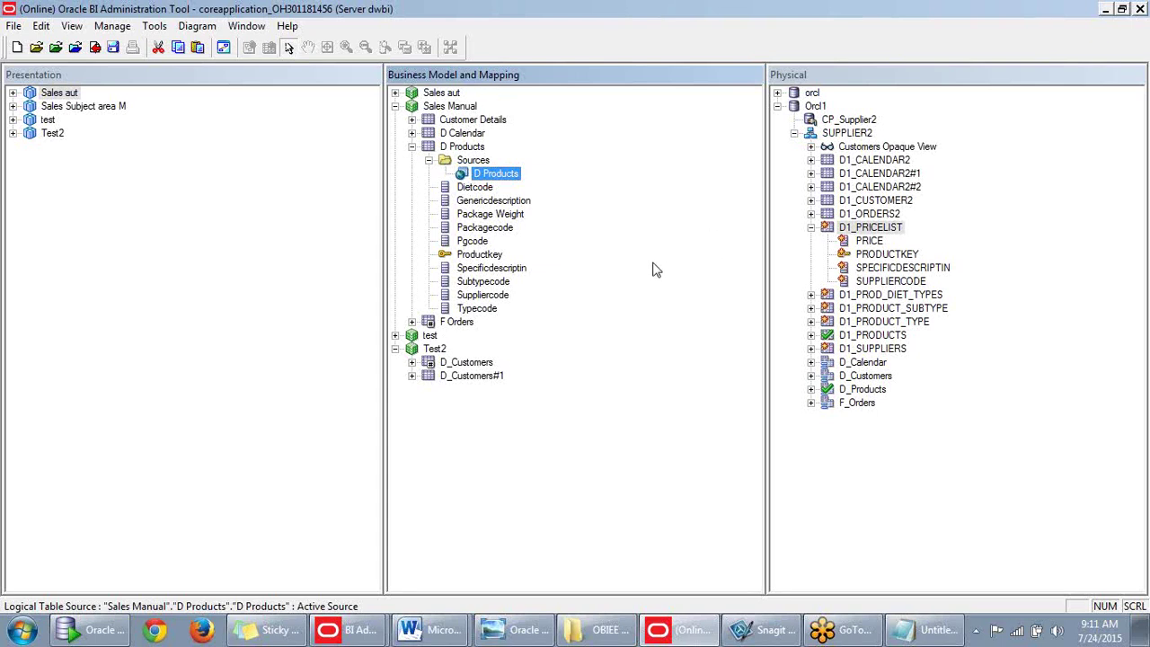
click(811, 229)
click(811, 229)
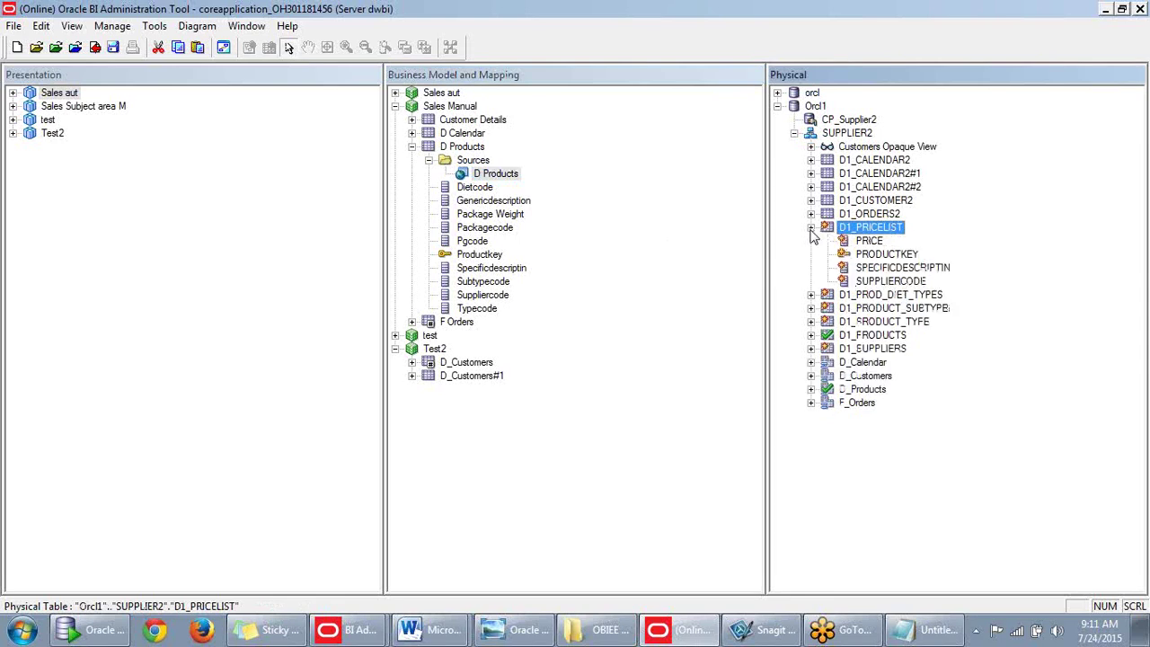
click(471, 147)
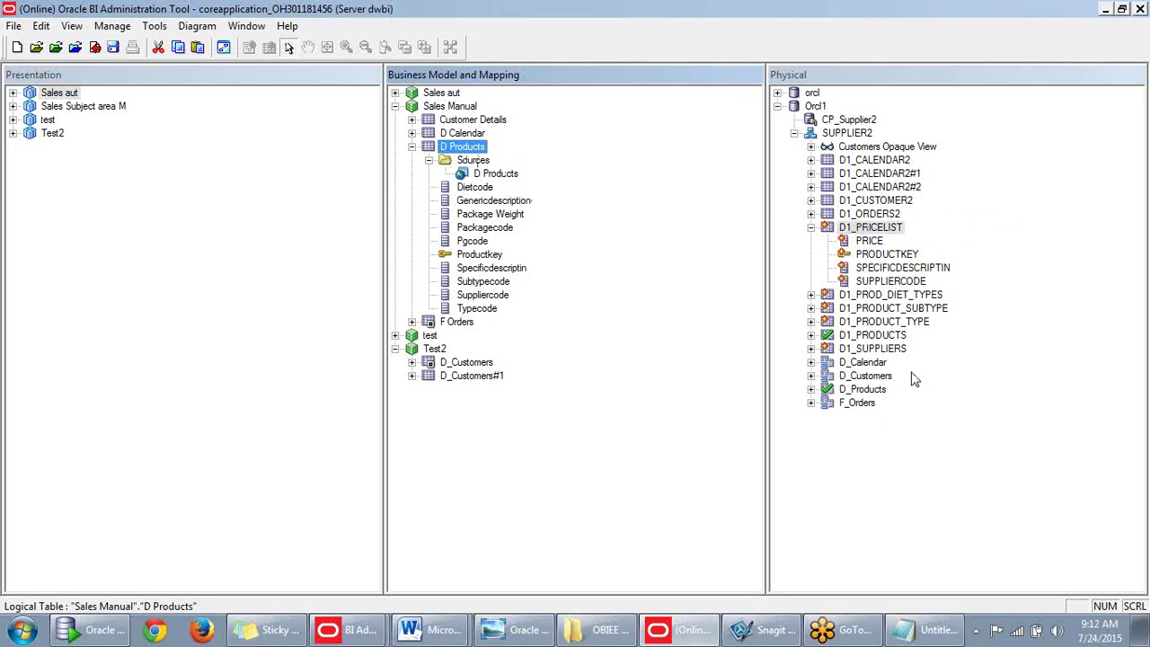
Drag D1_PRICELIST from the Physical pane onto the D Products logical table source.
click(868, 228)
click(811, 227)
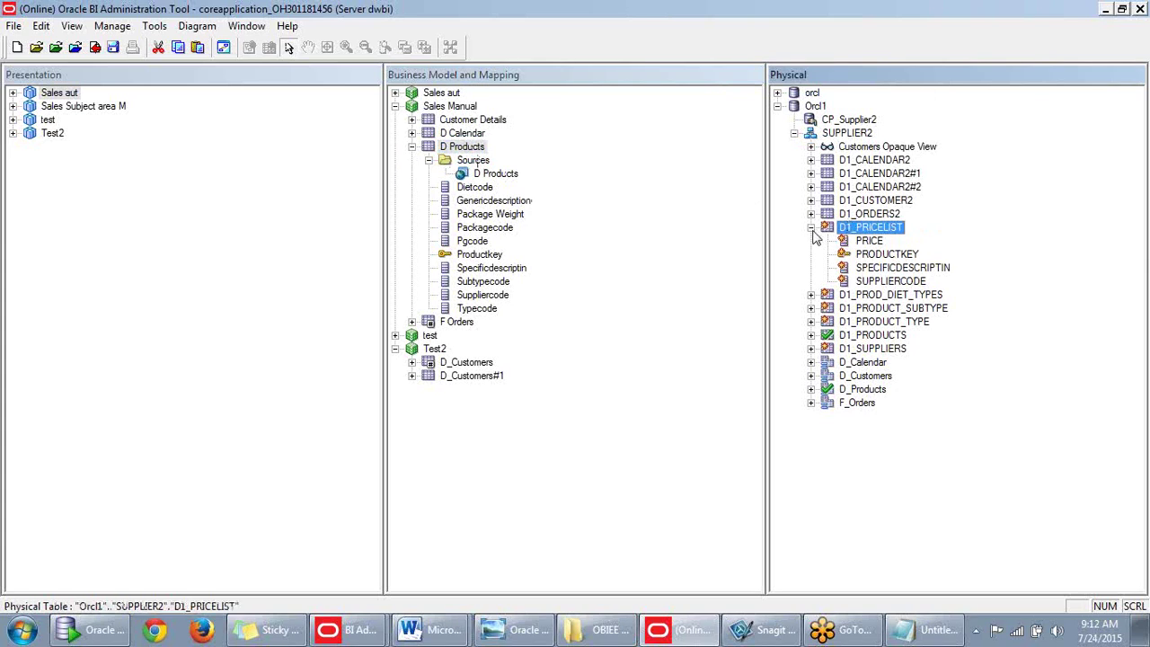
click(812, 228)
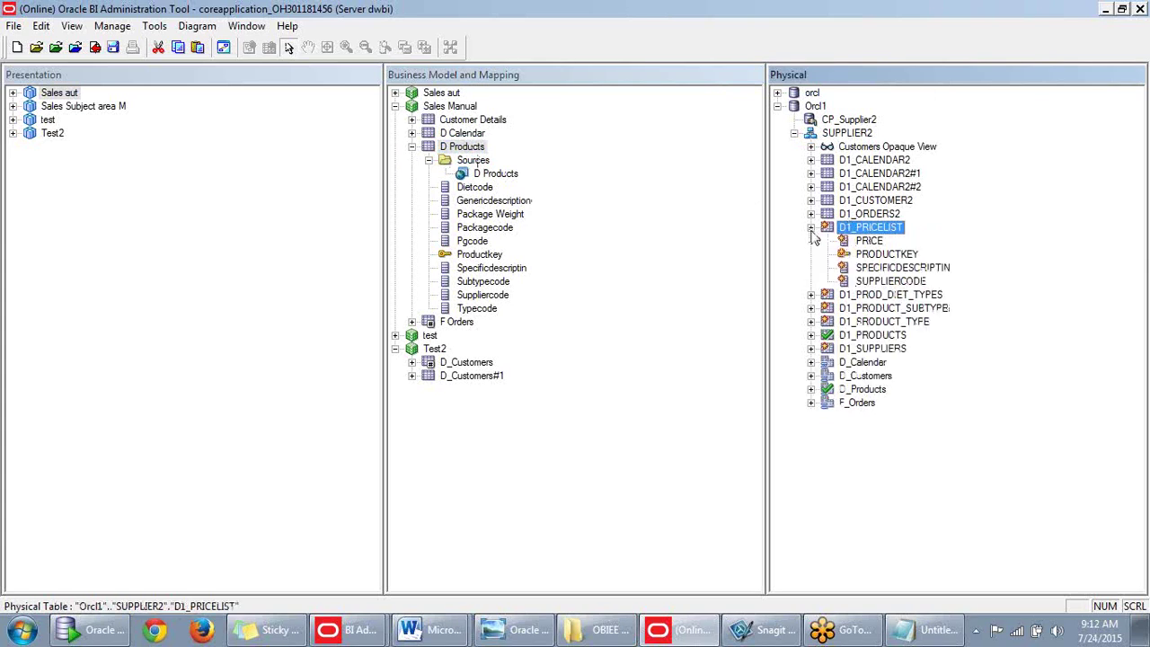
click(478, 147)
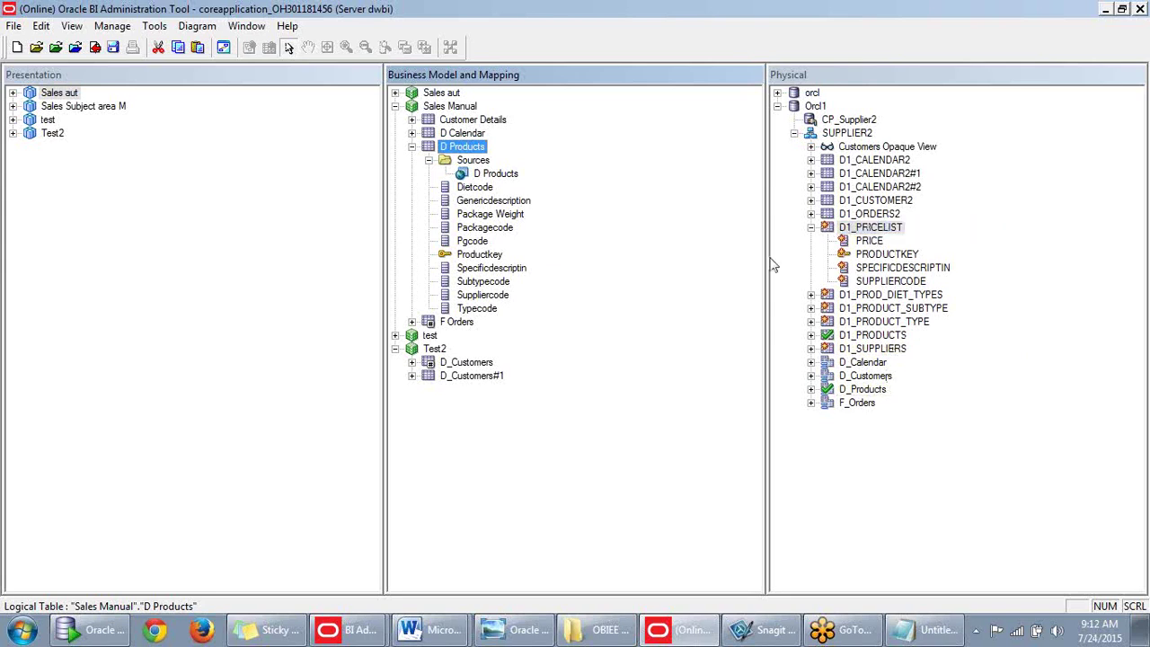
click(811, 228)
click(811, 227)
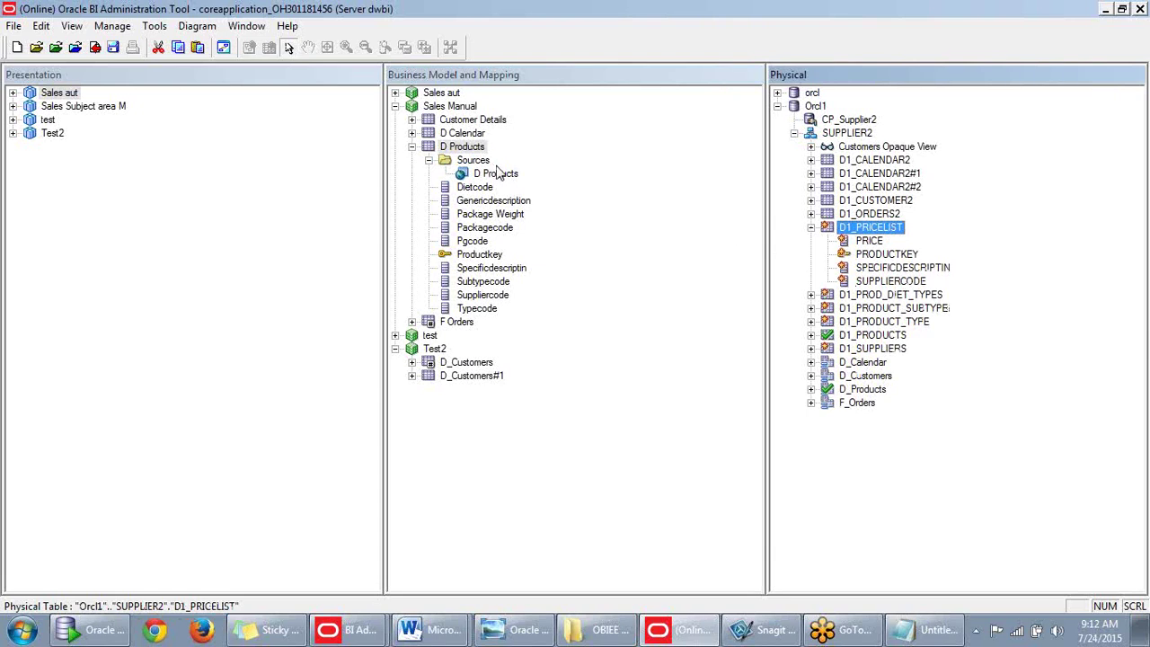
click(811, 227)
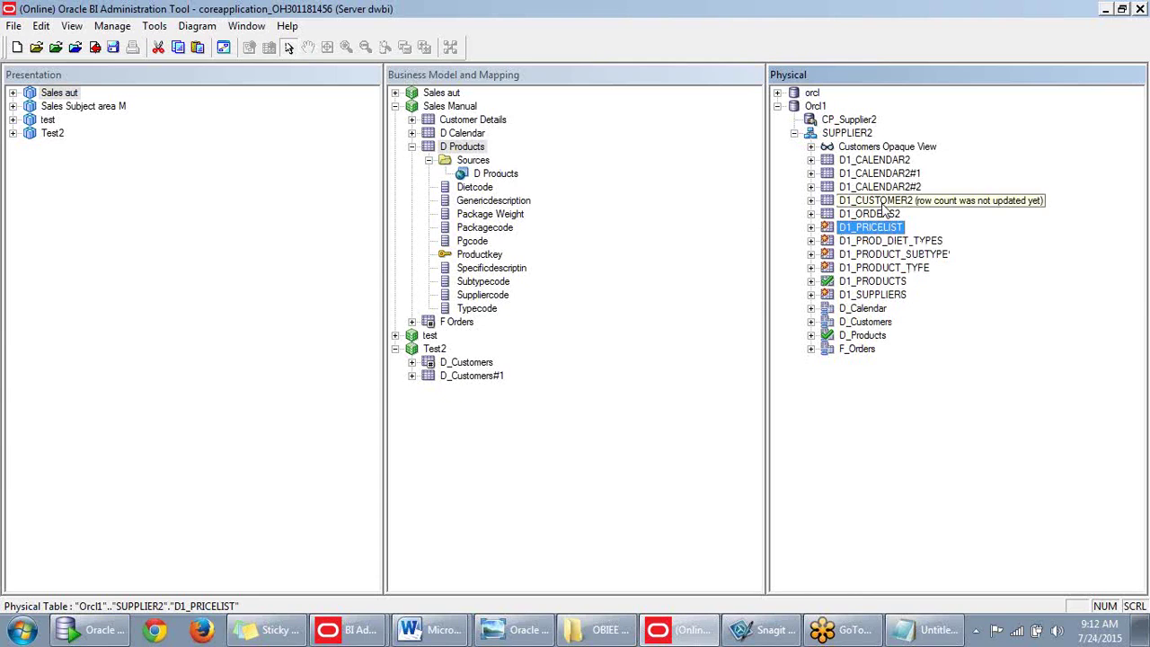
drag(862, 232, 510, 182)
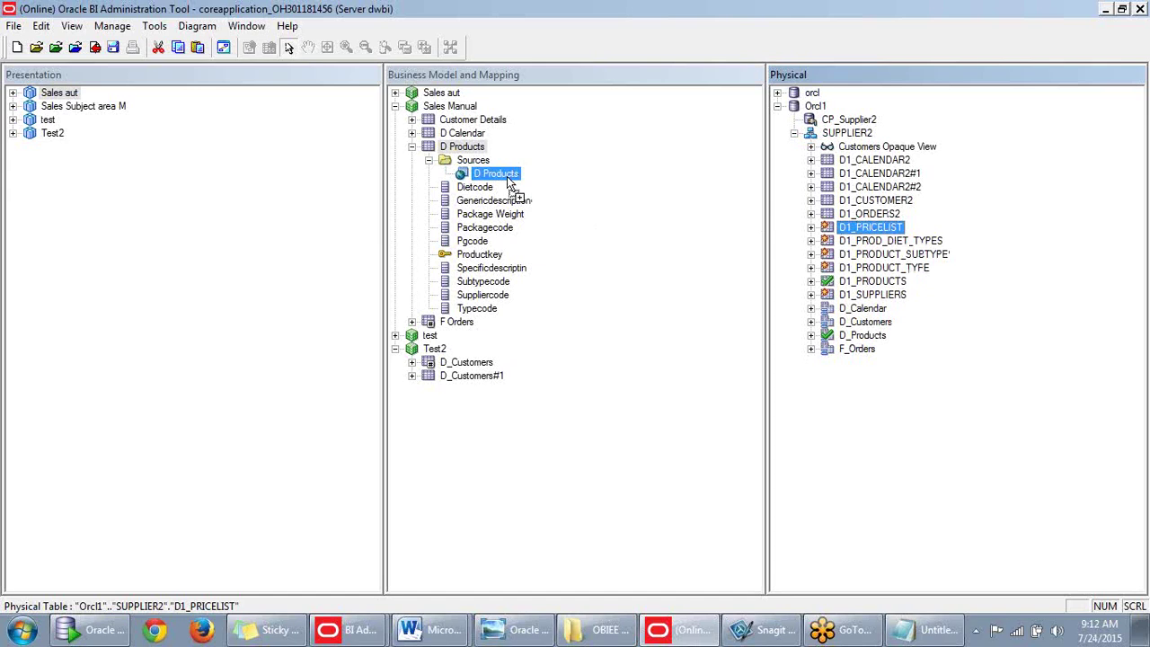
Drop D1_PRICELIST onto the D Products source and check out D Products, creating a PRICE column.
drag(510, 183, 510, 182)
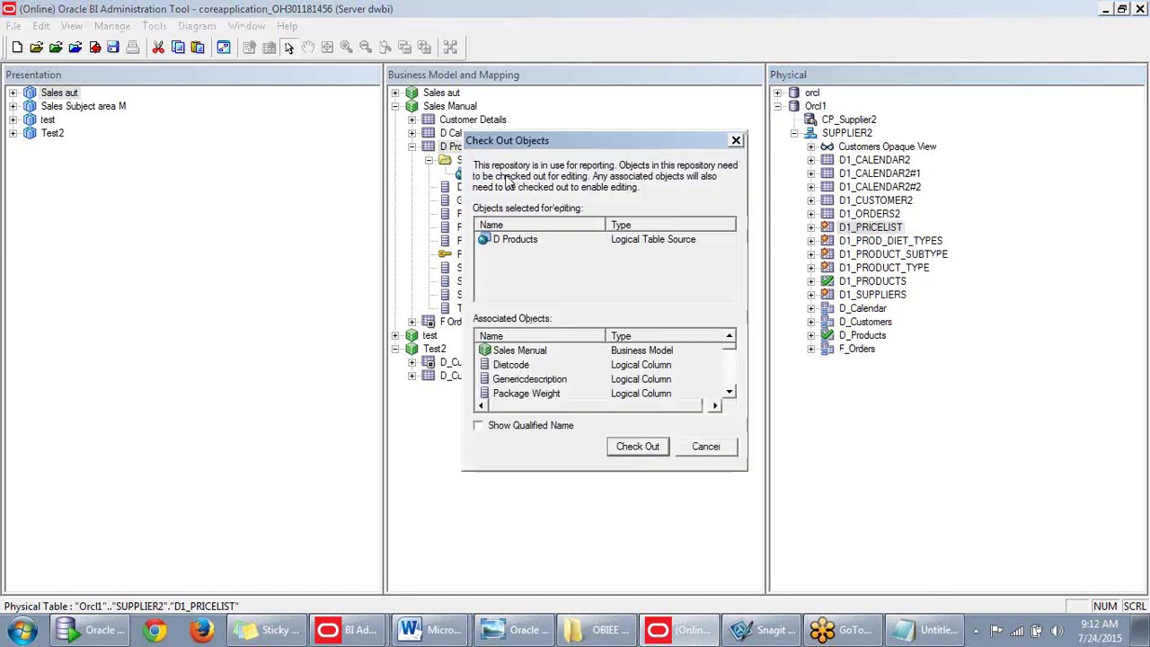
click(638, 450)
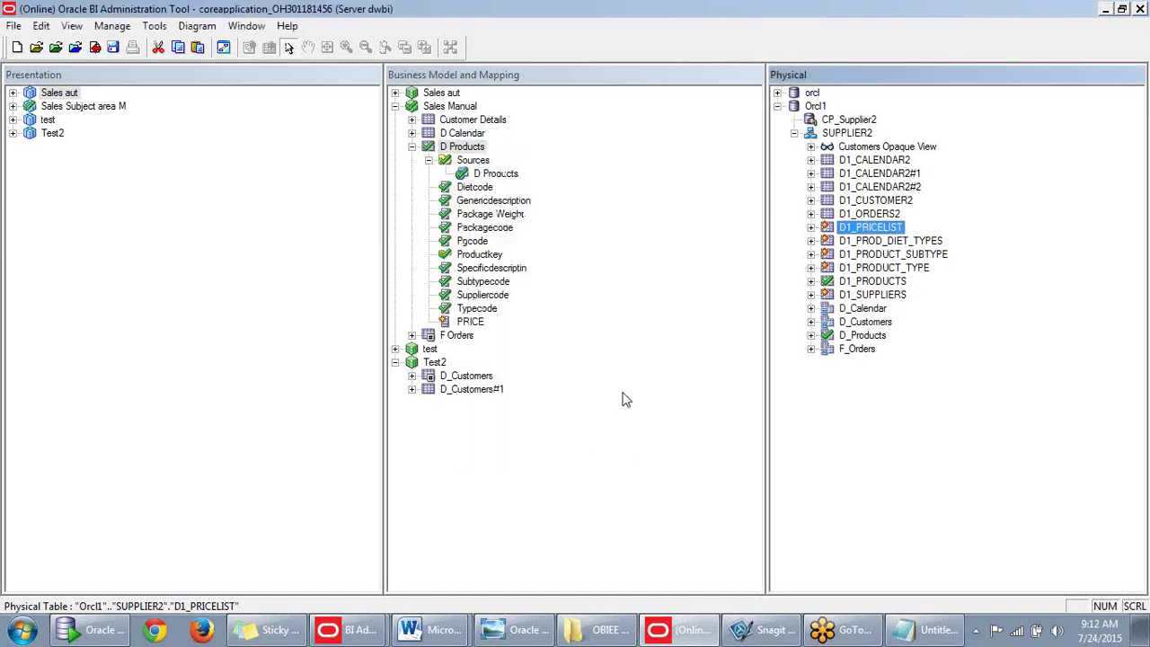
click(472, 322)
Compare the new PRICE logical column with D1_PRICELIST's PRICE and PRODUCTKEY, keeping the name PRICE.
click(814, 228)
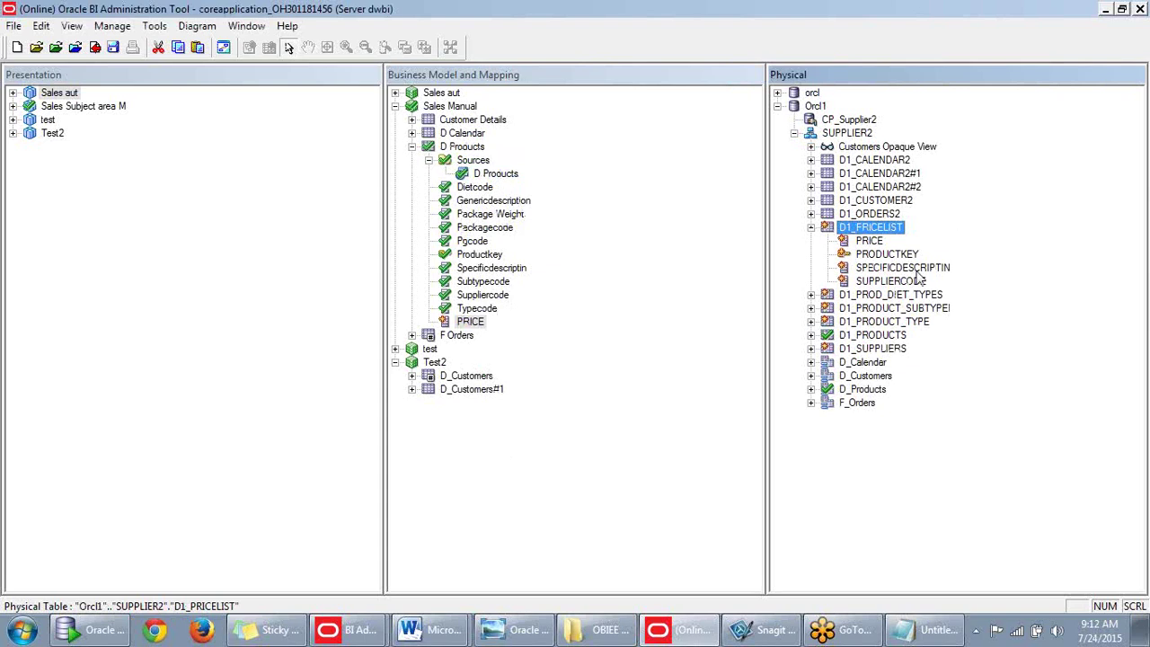
click(869, 243)
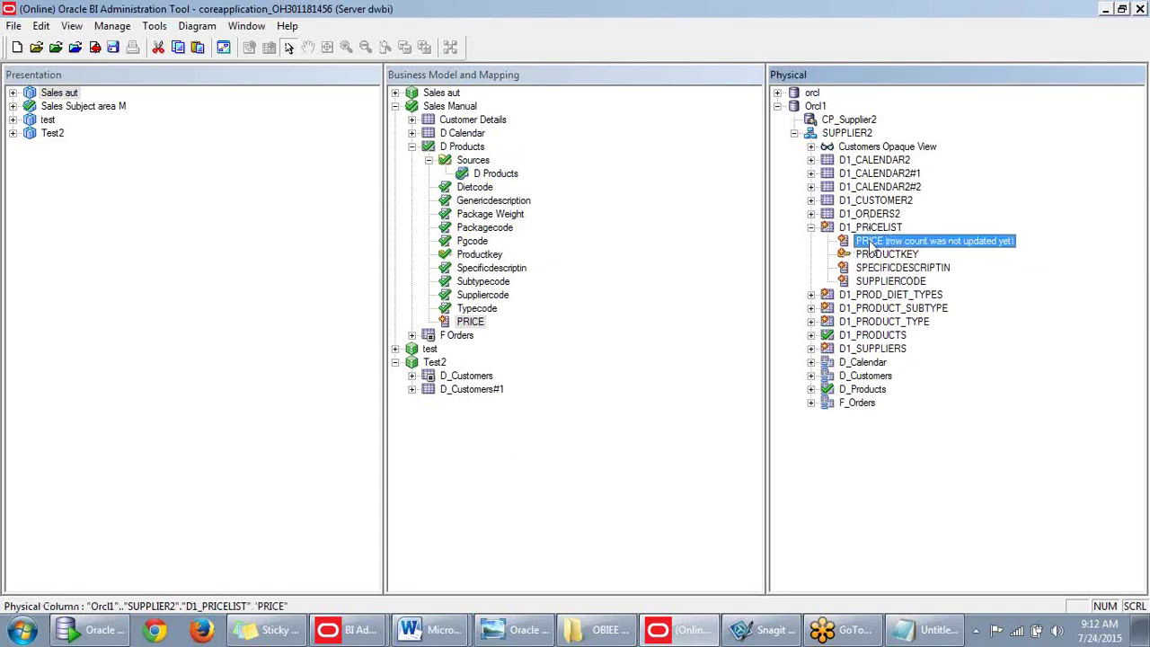
click(875, 255)
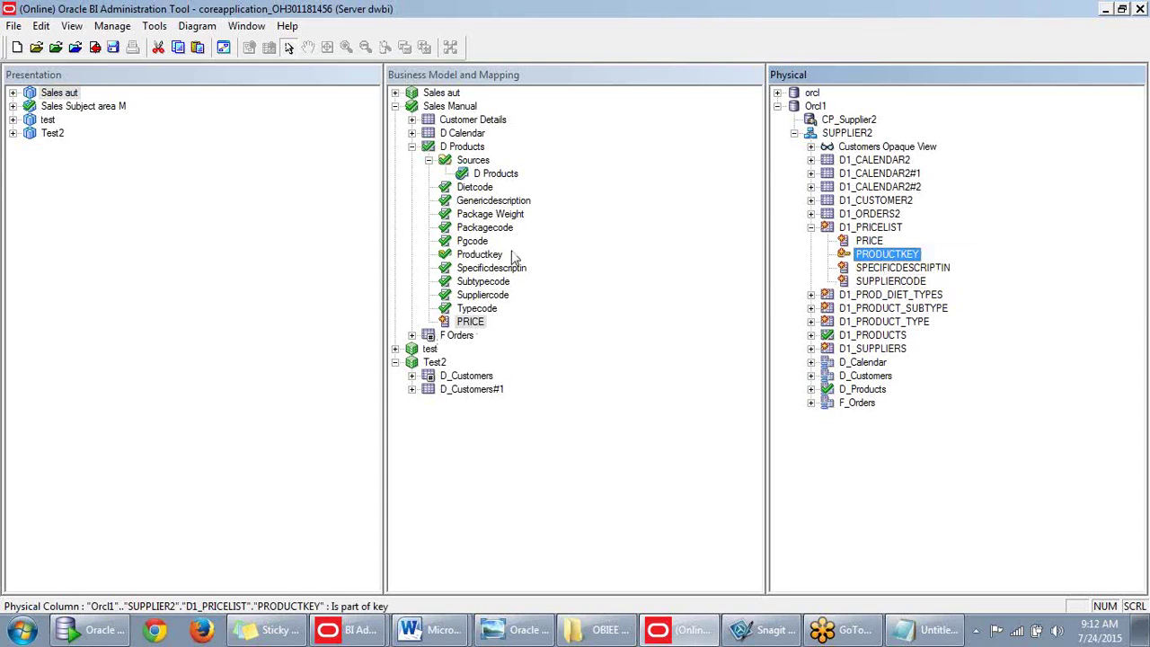
click(472, 325)
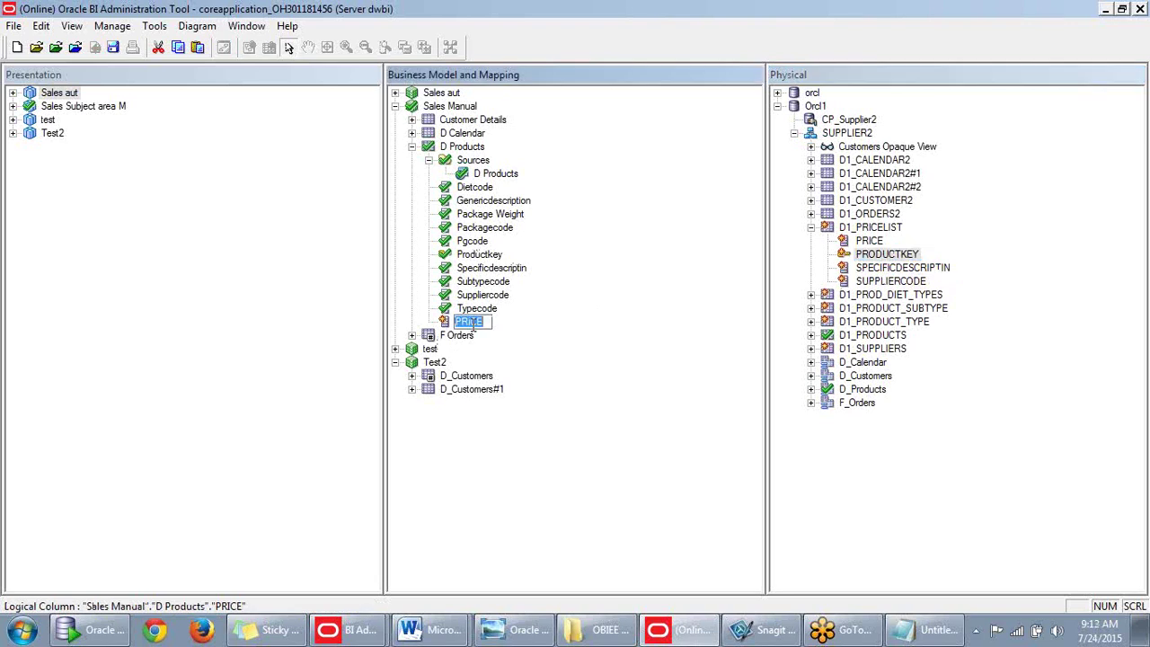
key(Return)
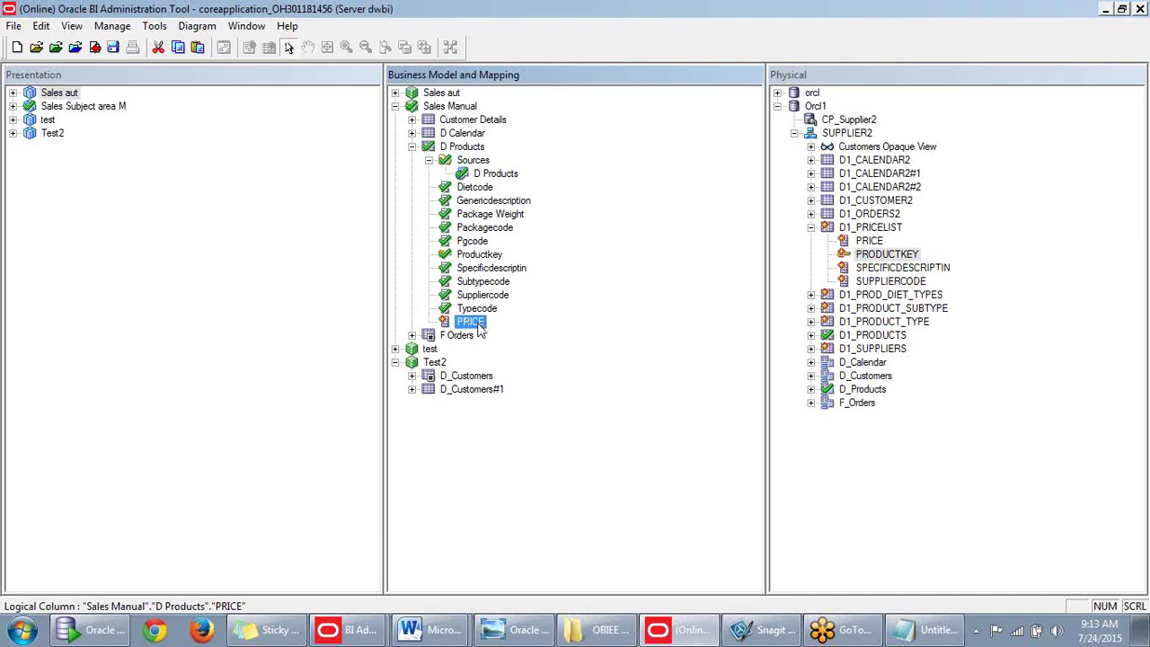
click(811, 227)
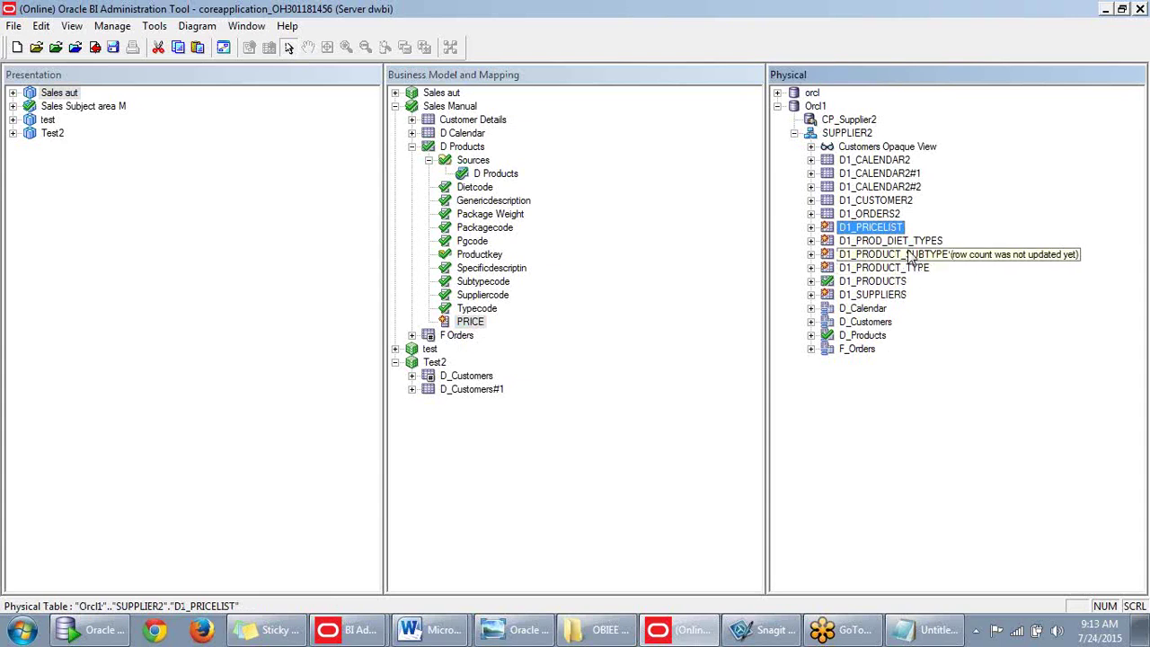
Drag D1_PROD_DIET_TYPES onto D Products and compare its DIET_TYPE and DIETCODE columns with Dietcode.
drag(899, 241, 508, 184)
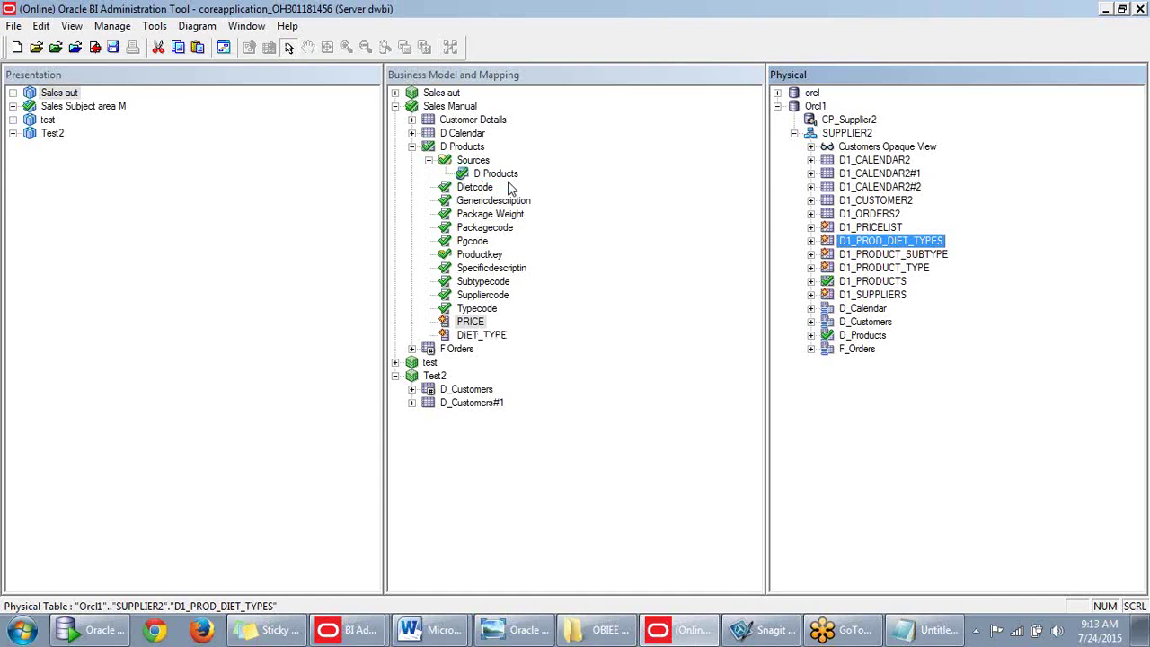
click(495, 338)
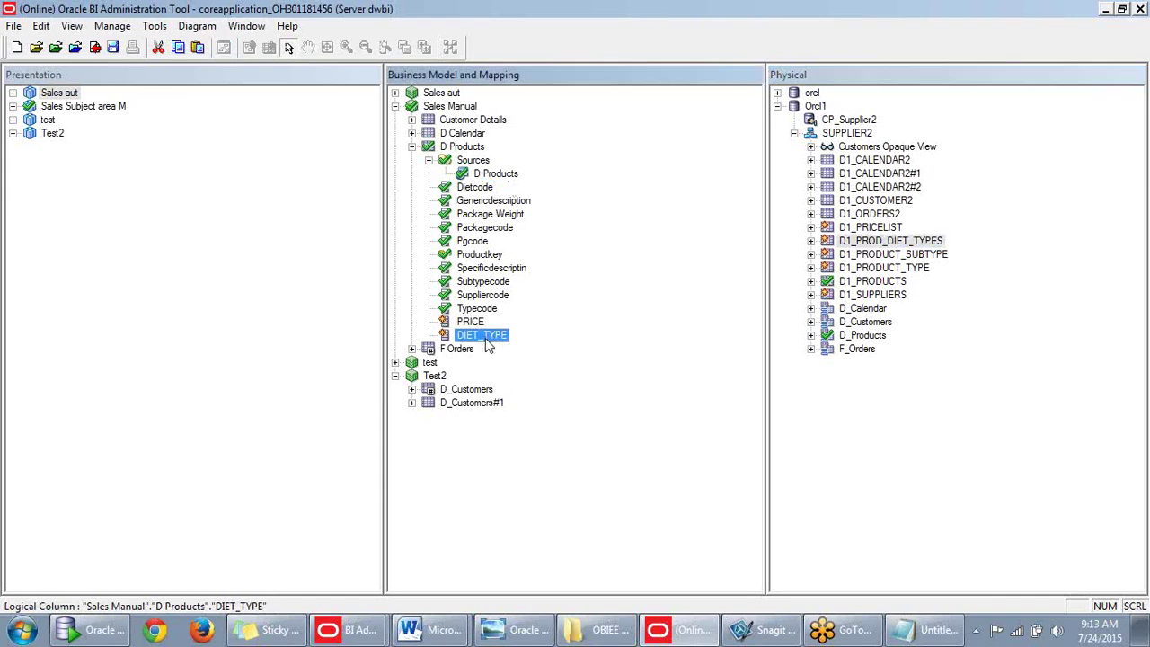
click(811, 242)
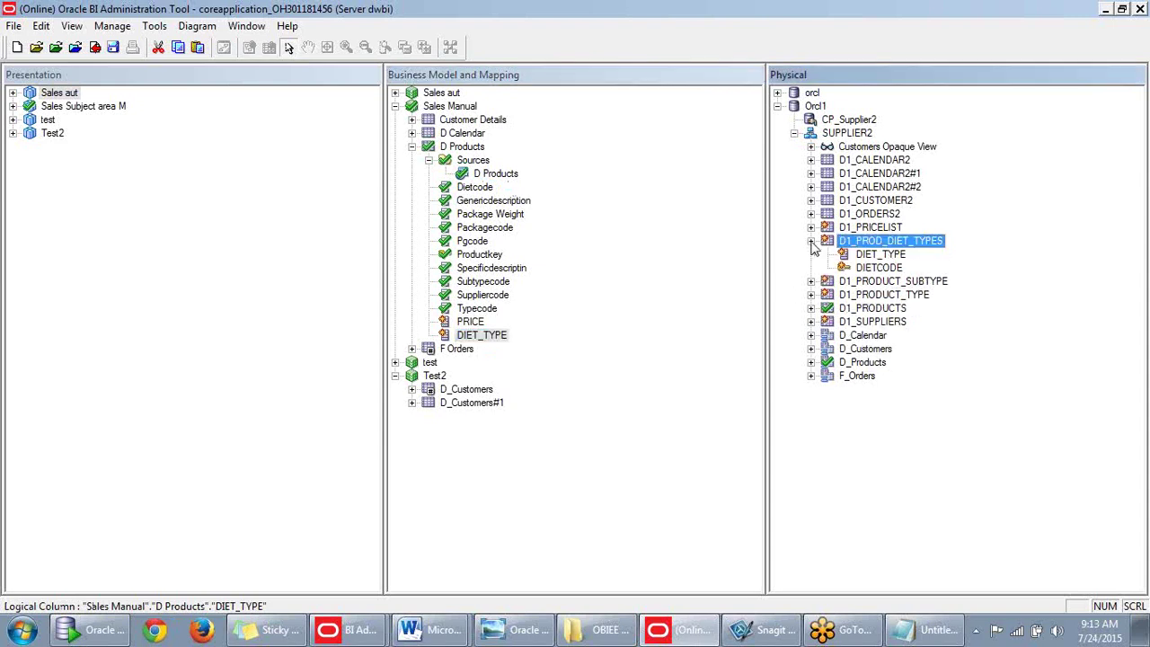
click(879, 268)
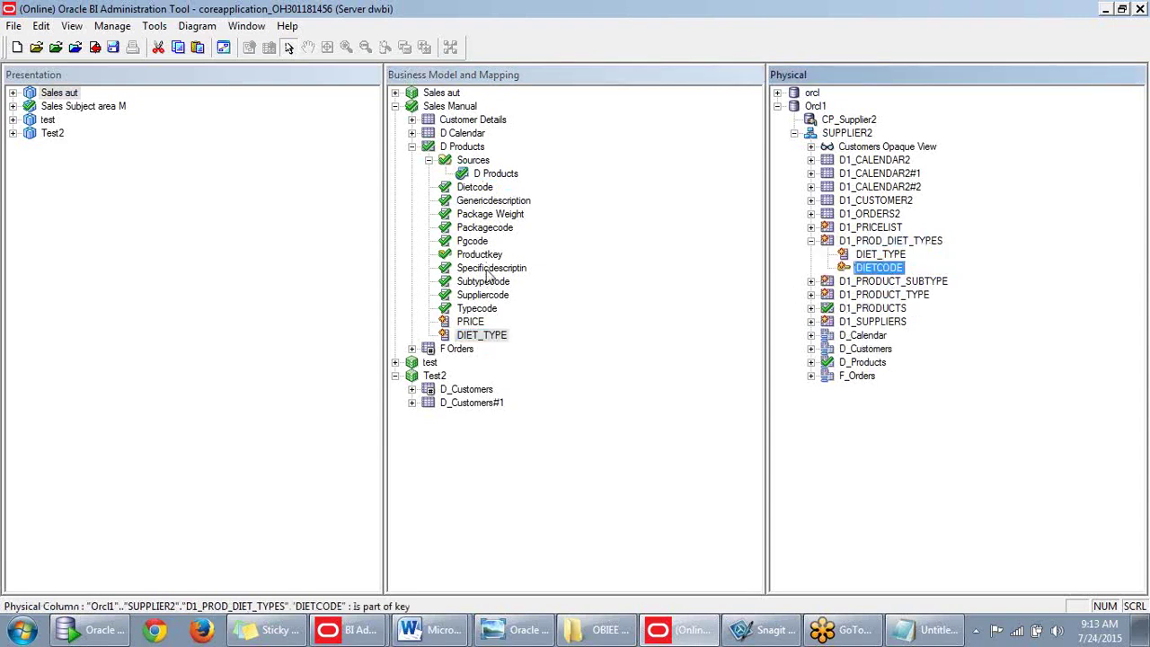
click(486, 189)
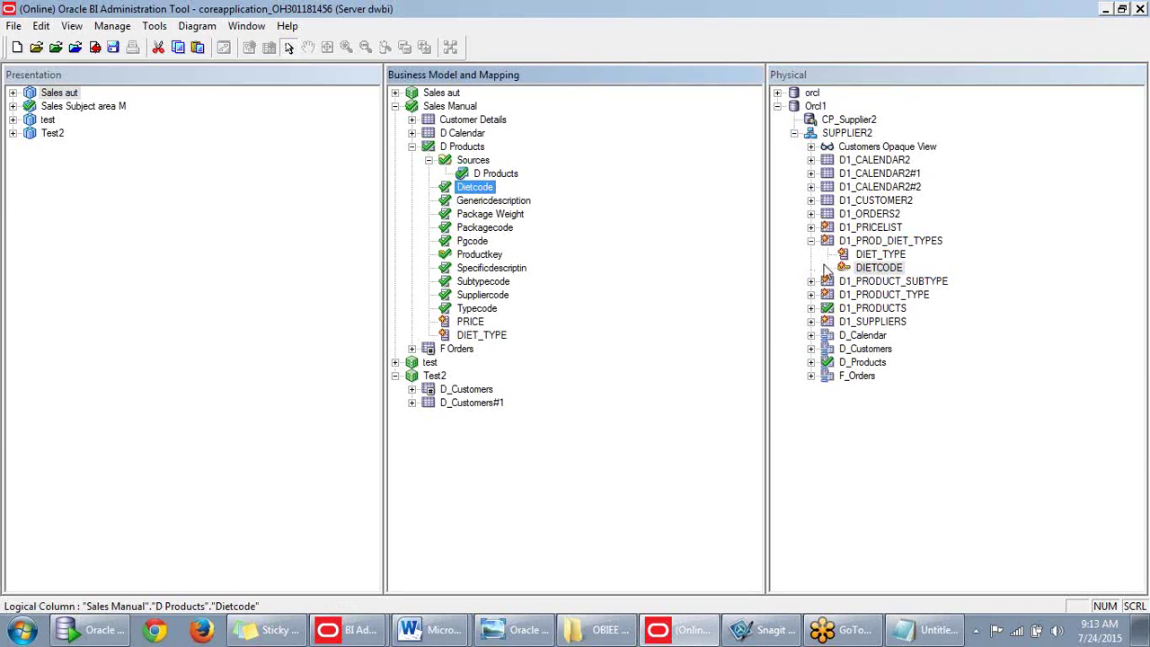
click(879, 257)
click(877, 268)
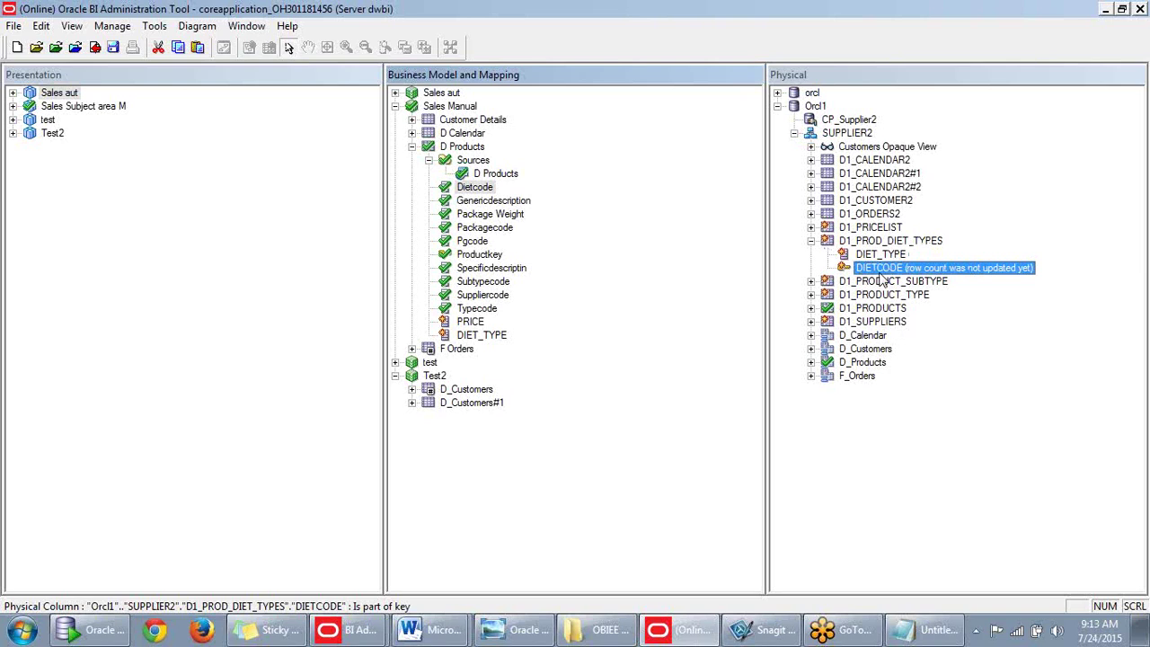
Map D1_PROD_DIET_TYPES onto the D Products logical table source and check the DIET_TYPE column.
click(504, 178)
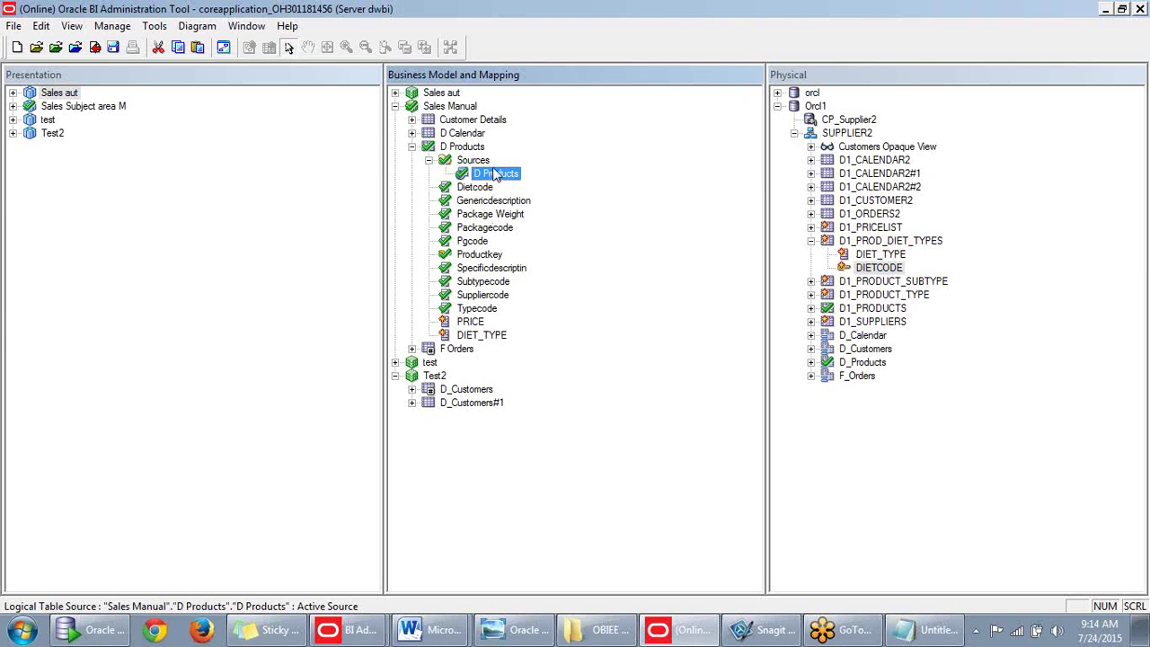
click(812, 249)
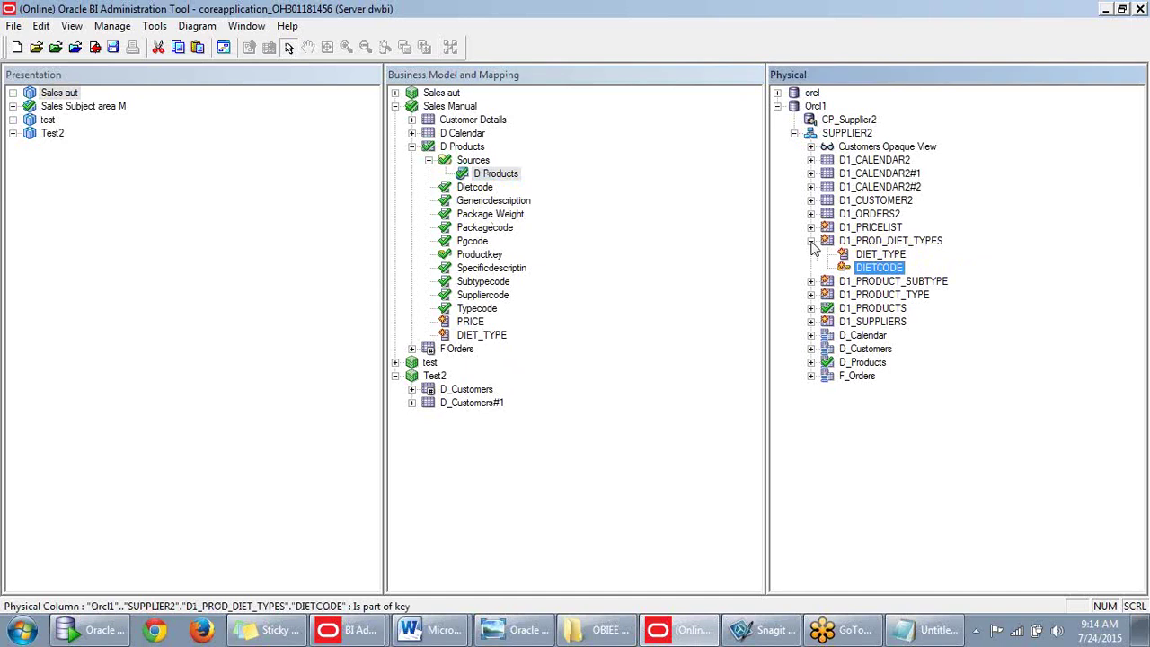
click(812, 241)
drag(845, 243, 473, 155)
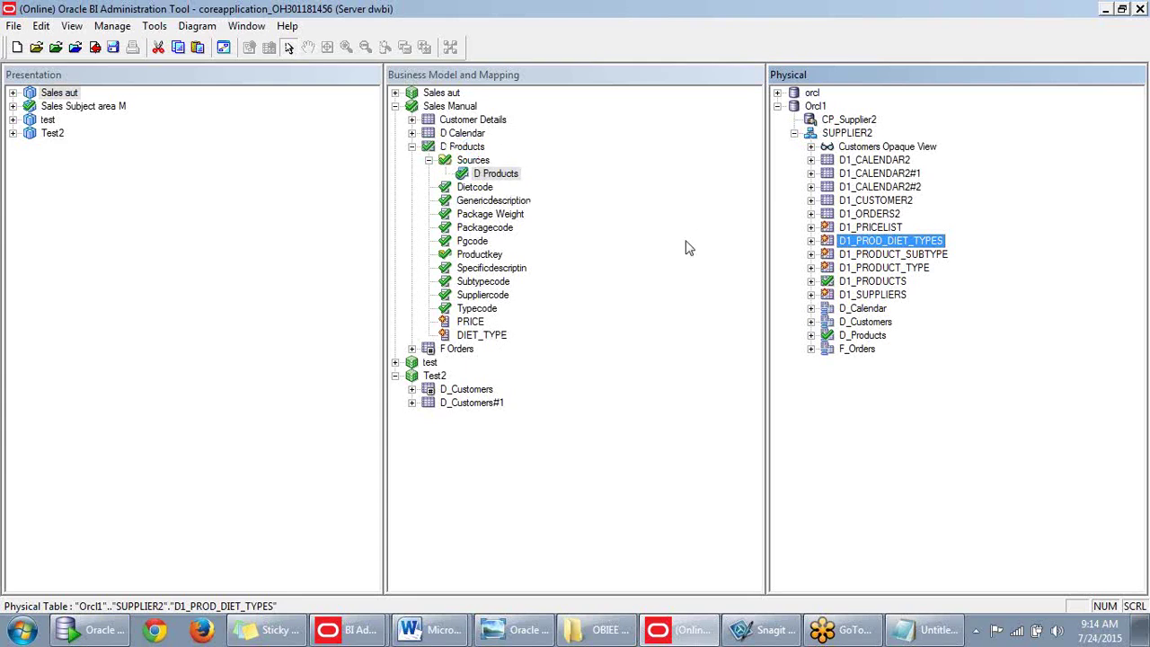
click(485, 336)
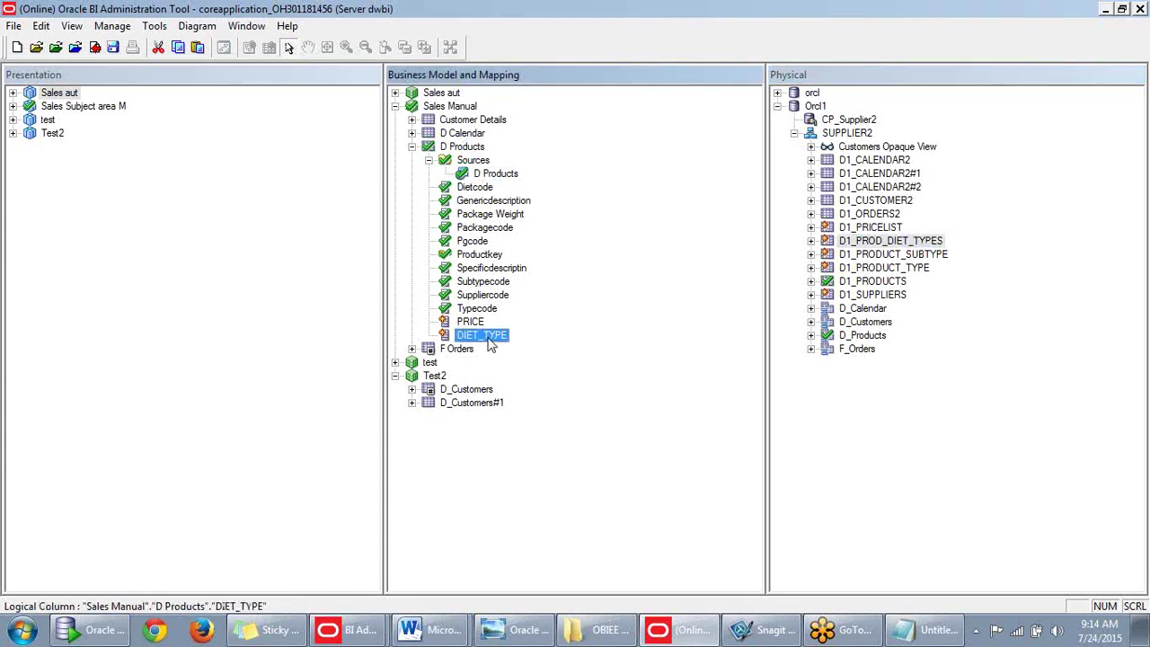
key(Delete)
click(573, 353)
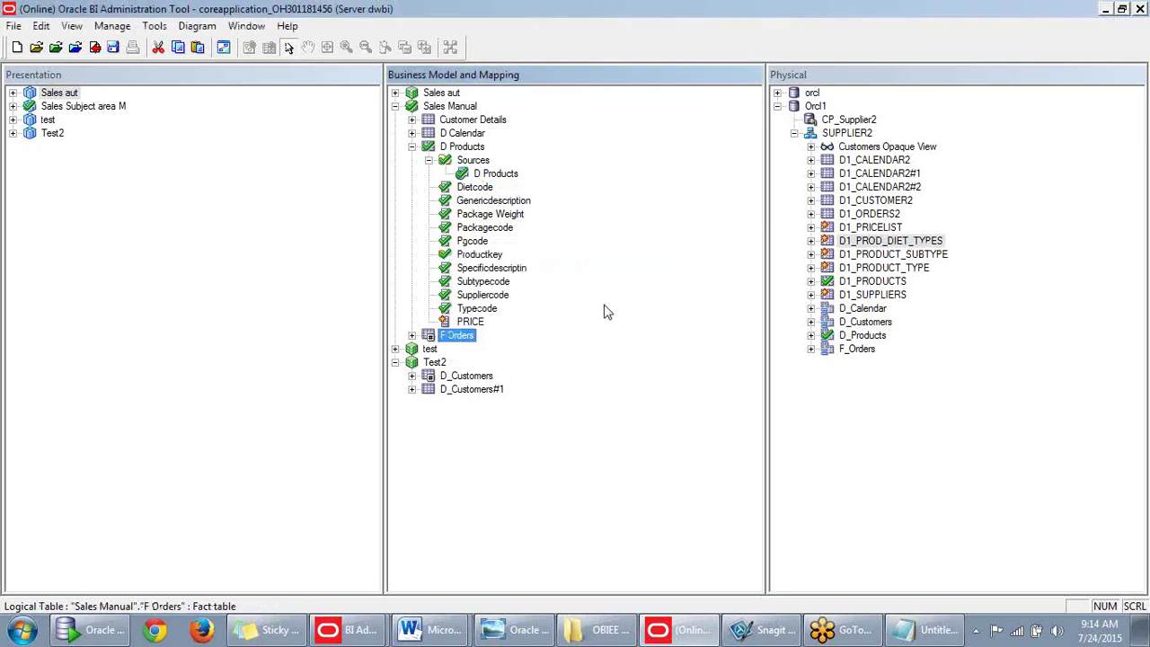
drag(849, 243, 480, 153)
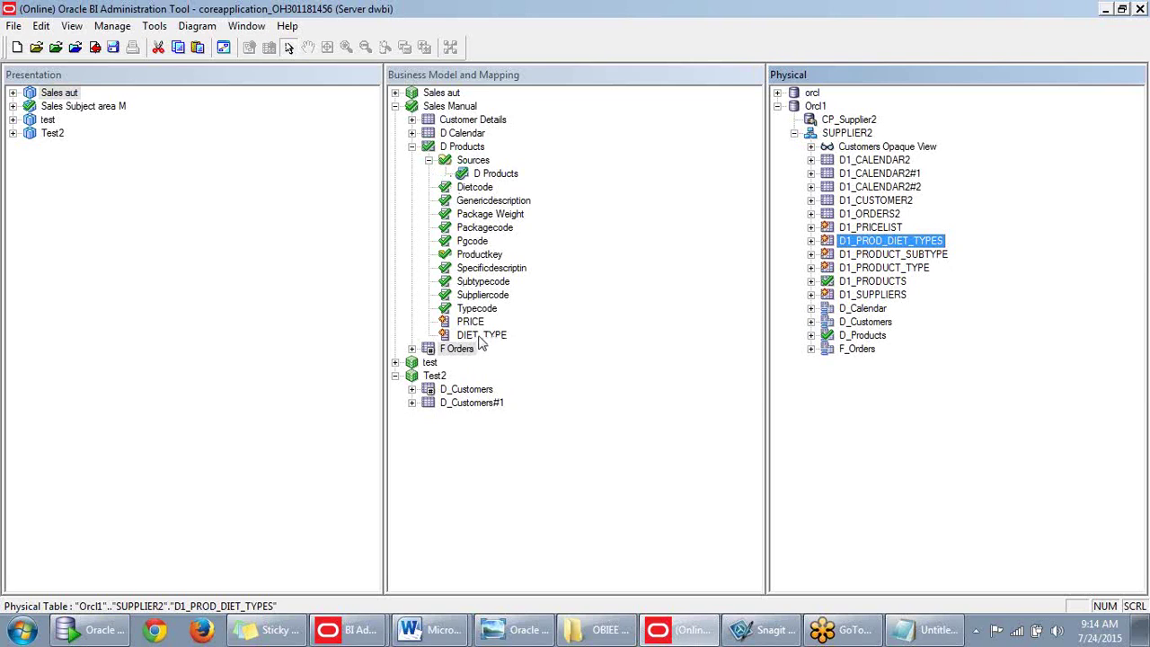
click(497, 177)
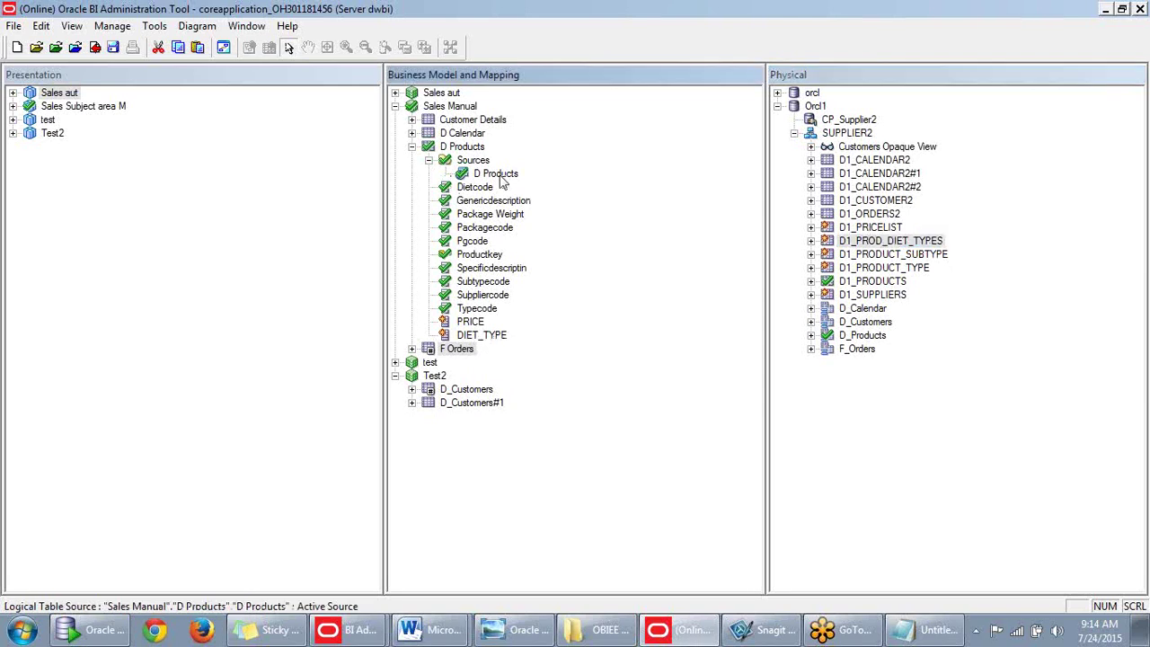
double_click(508, 177)
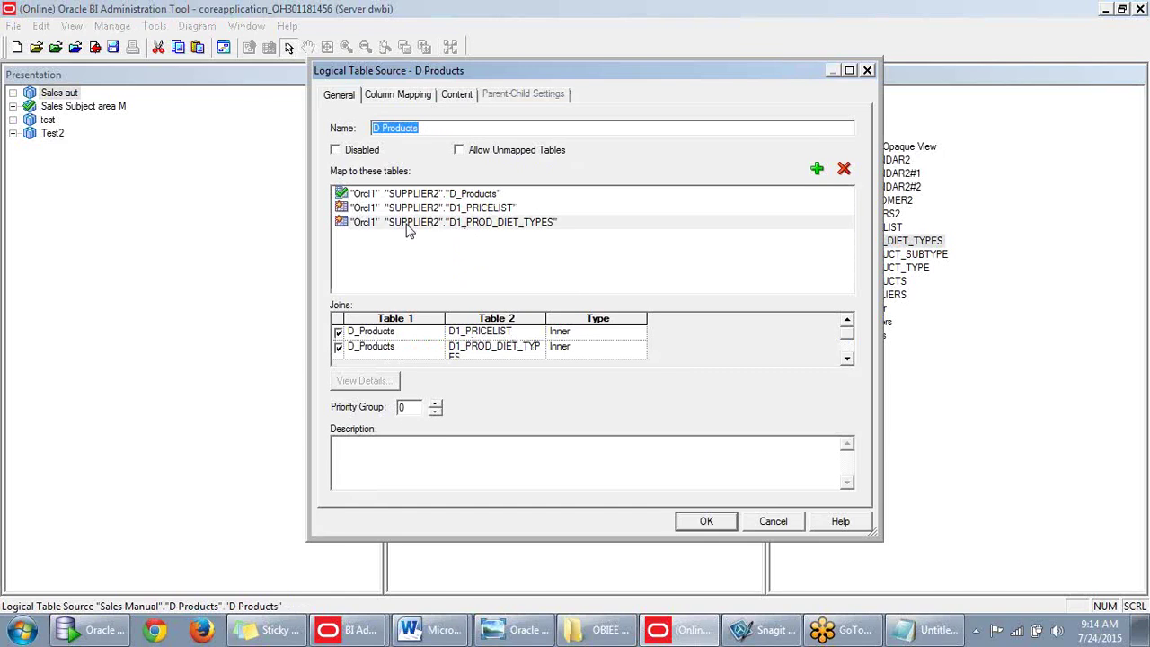
click(409, 230)
click(867, 70)
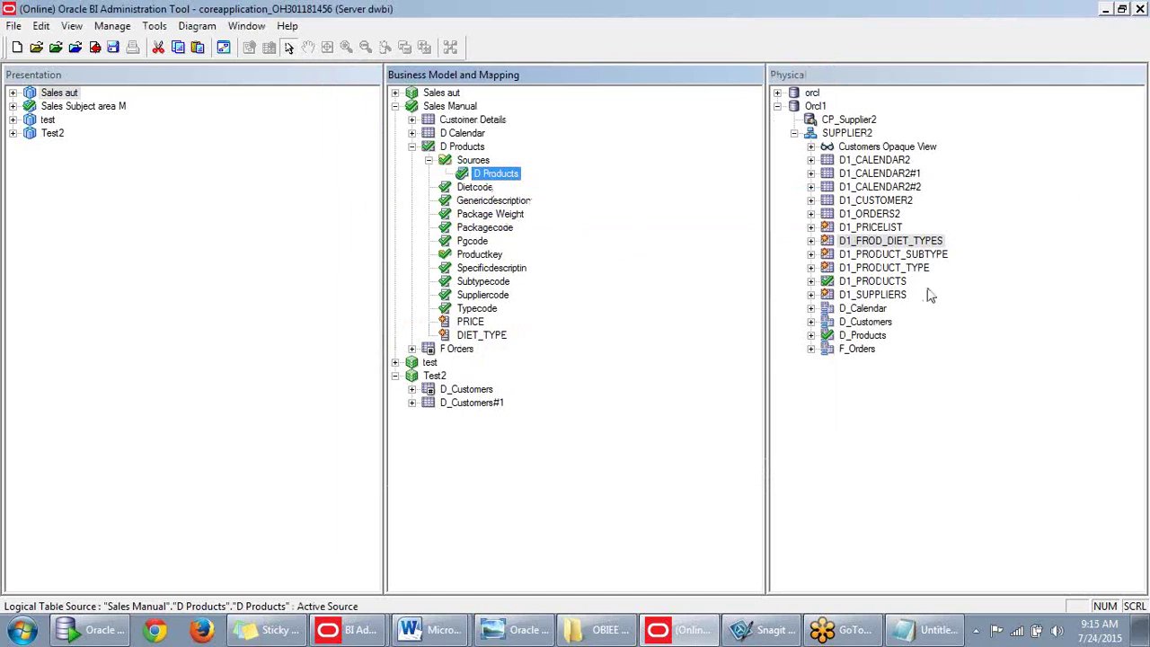
click(1005, 247)
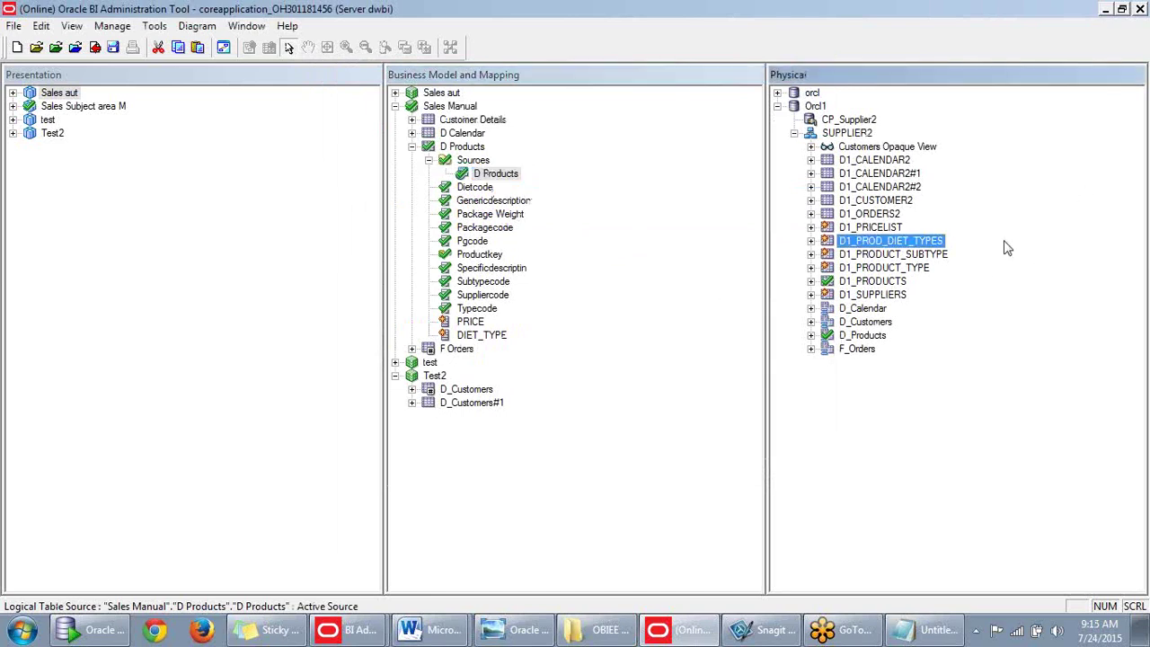
click(892, 243)
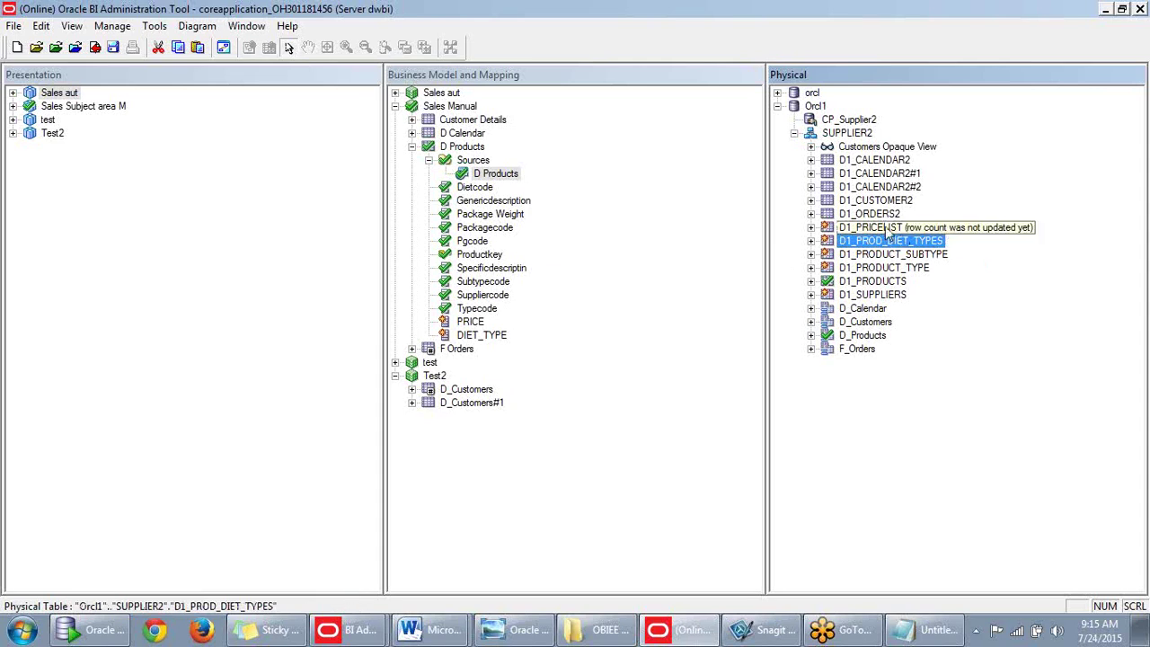
click(888, 228)
click(894, 241)
right_click(854, 134)
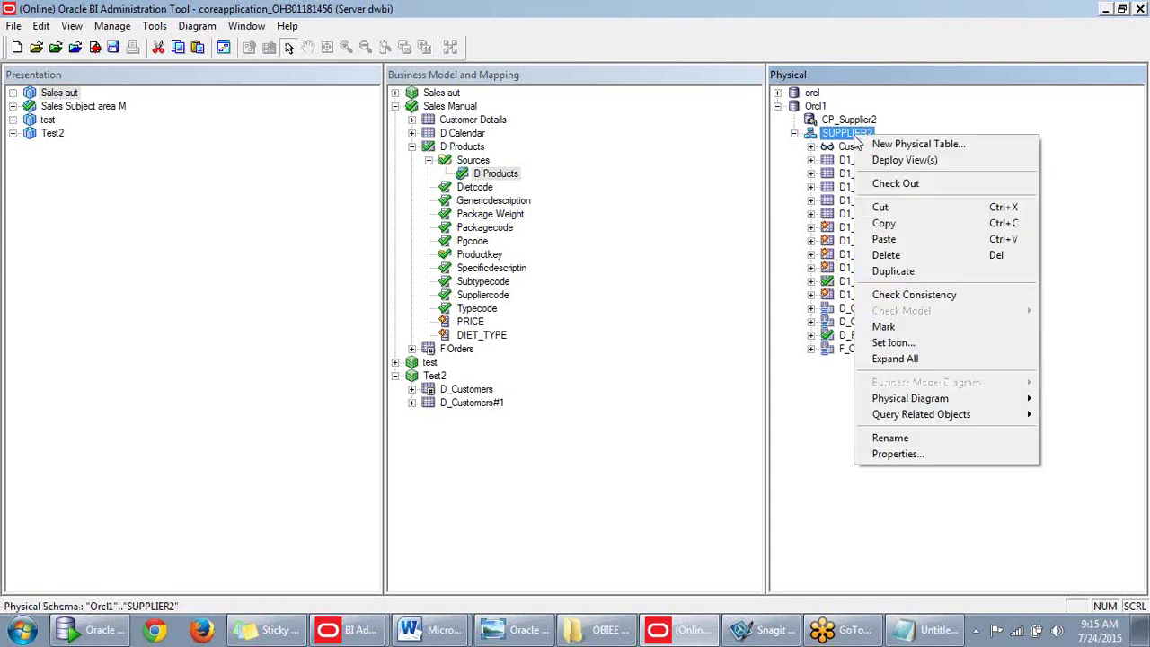
mouse_move(901, 401)
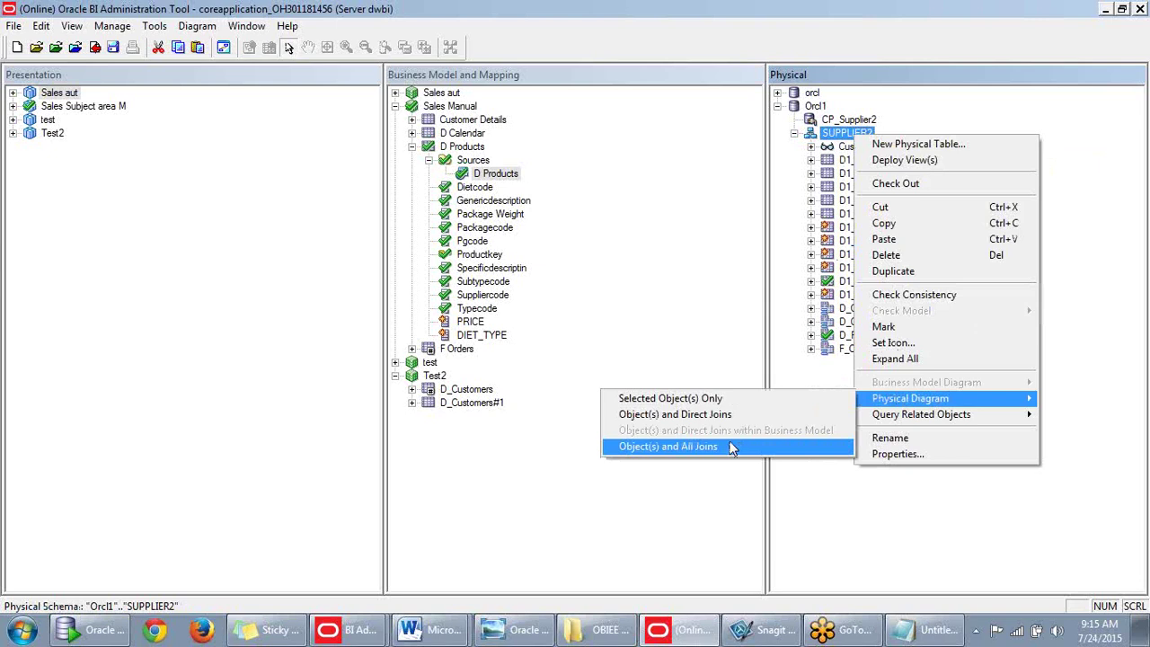
click(721, 416)
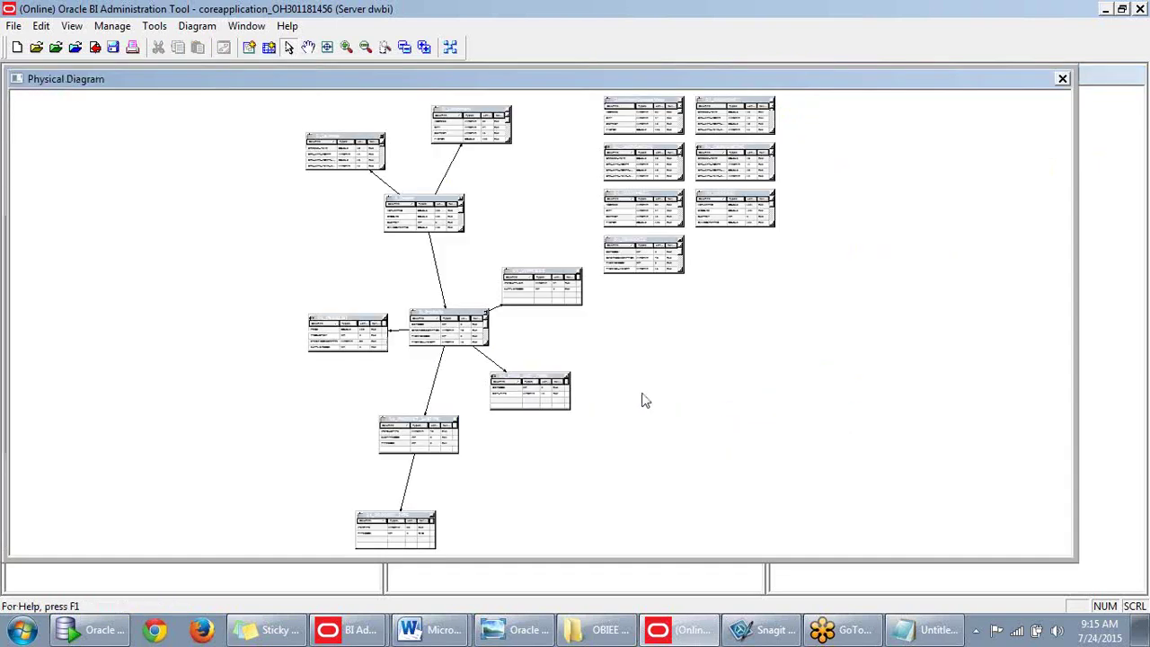
drag(886, 316, 590, 185)
key(Delete)
click(744, 368)
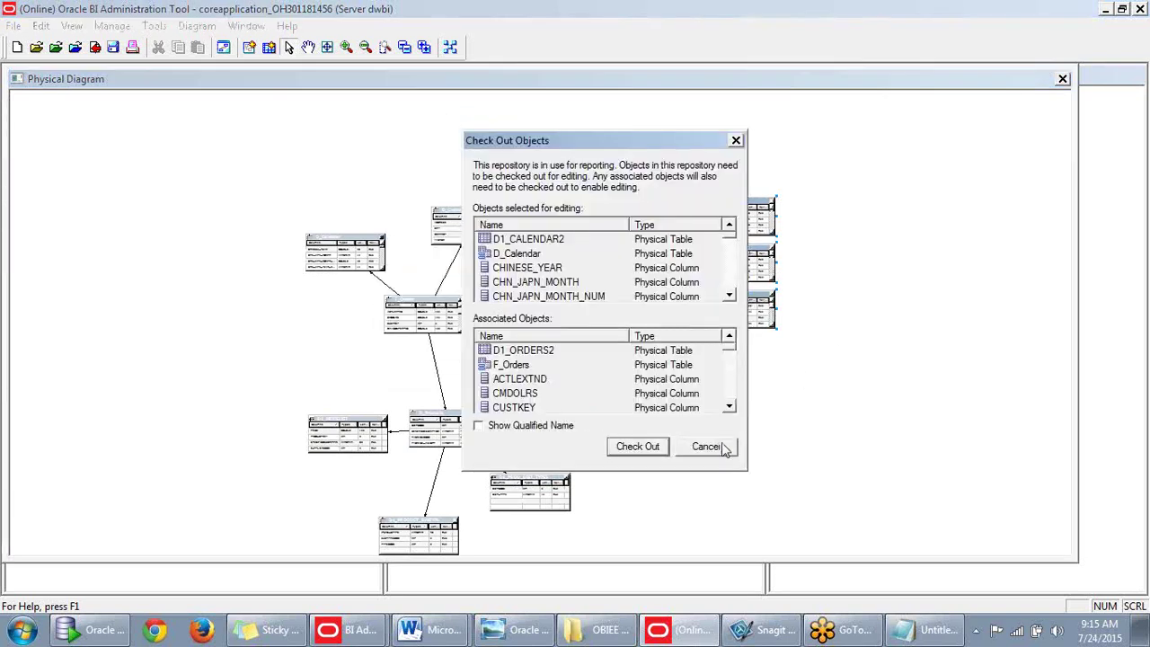
click(720, 449)
click(347, 47)
click(346, 47)
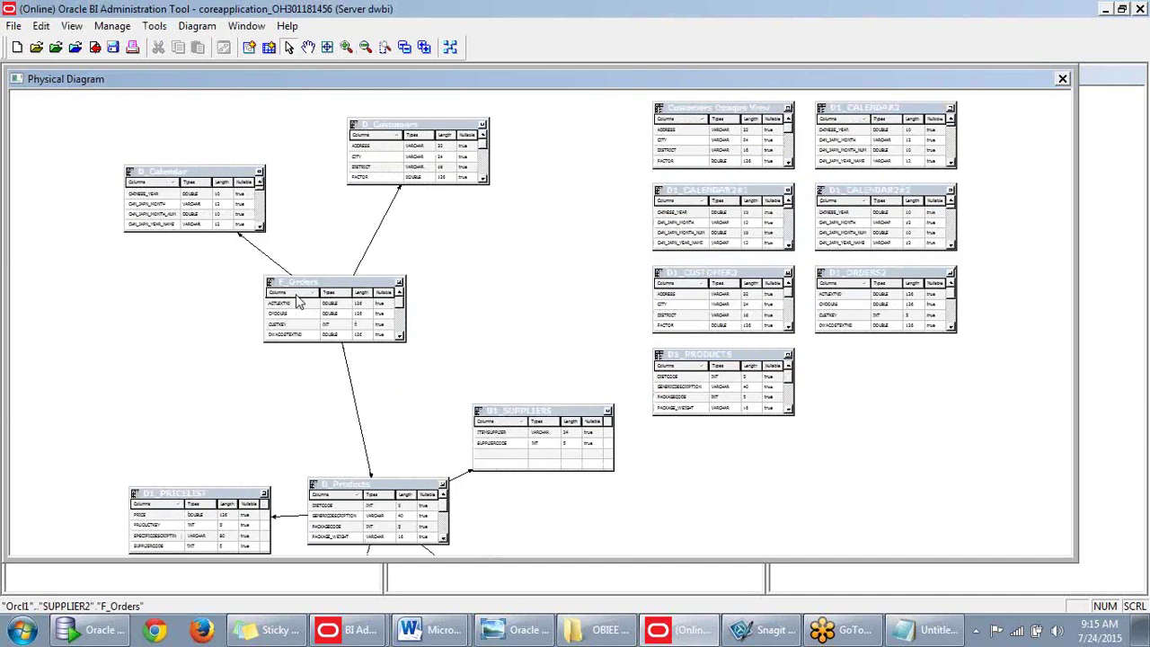
scroll(329, 360, down, 6)
scroll(329, 362, down, 3)
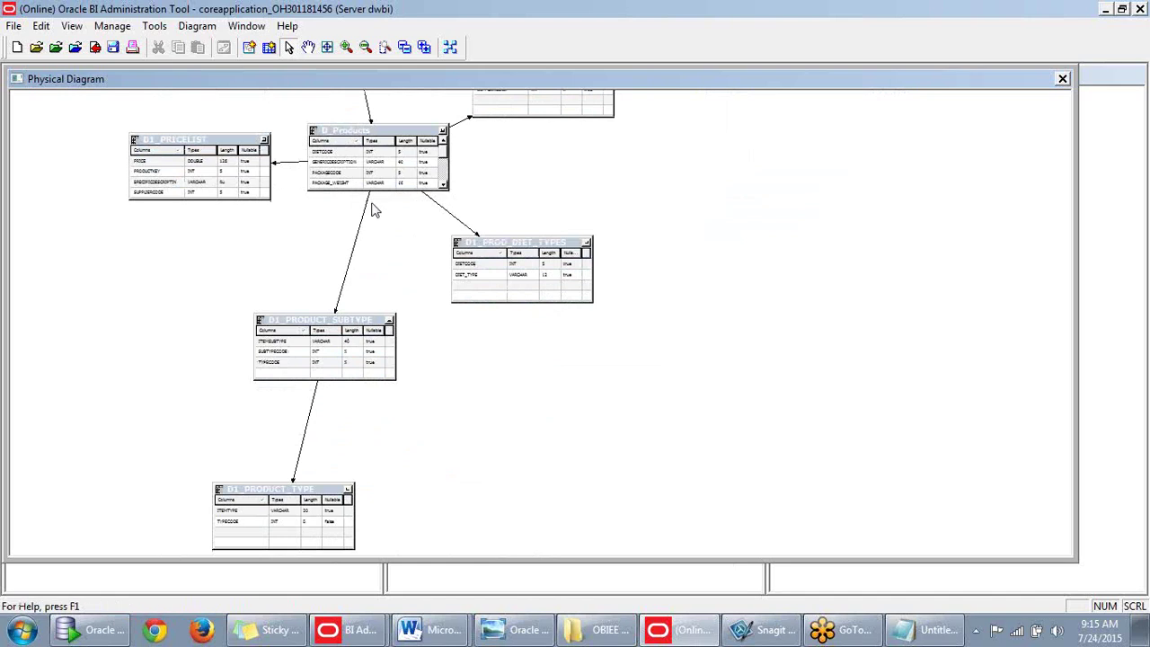
click(376, 140)
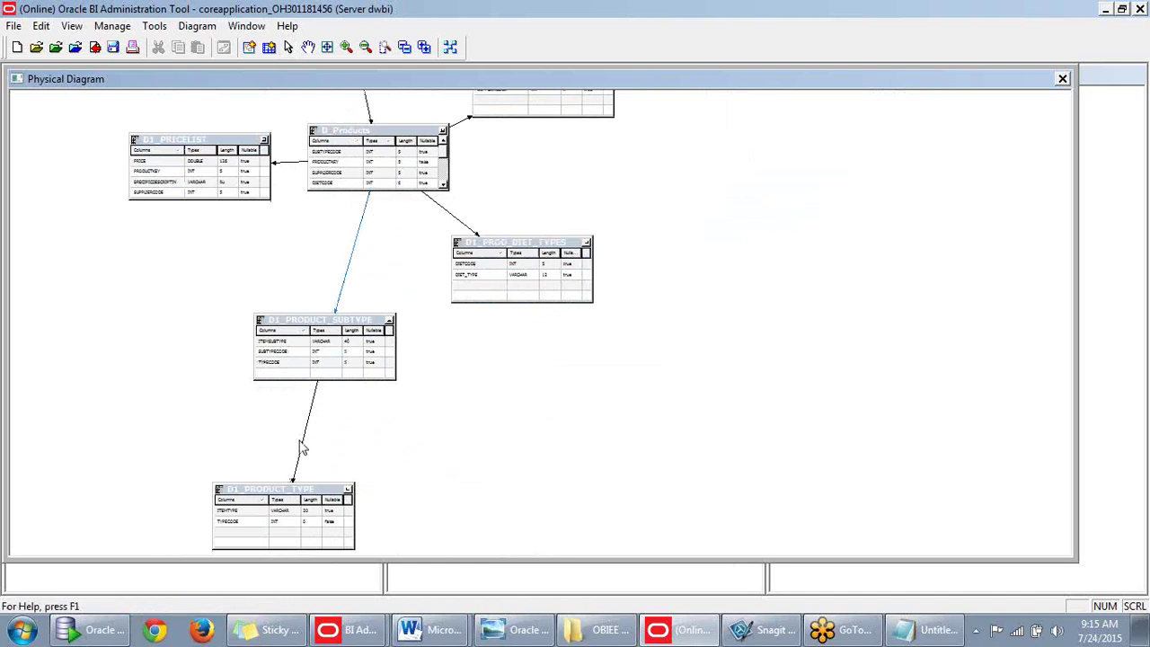
click(303, 449)
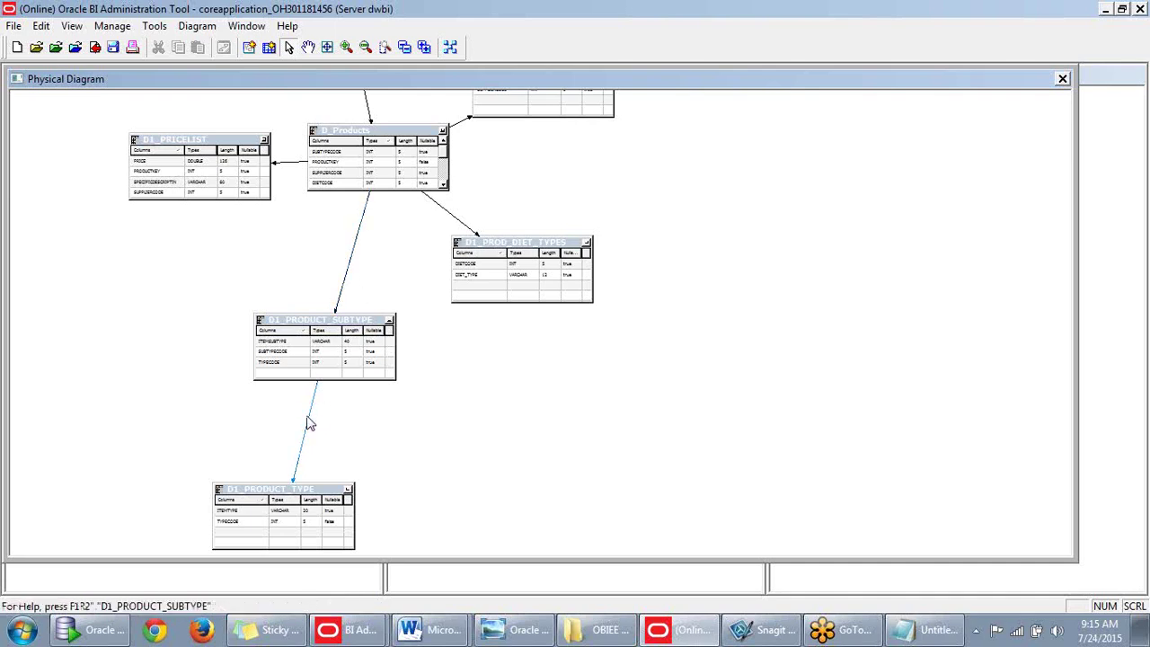
click(347, 270)
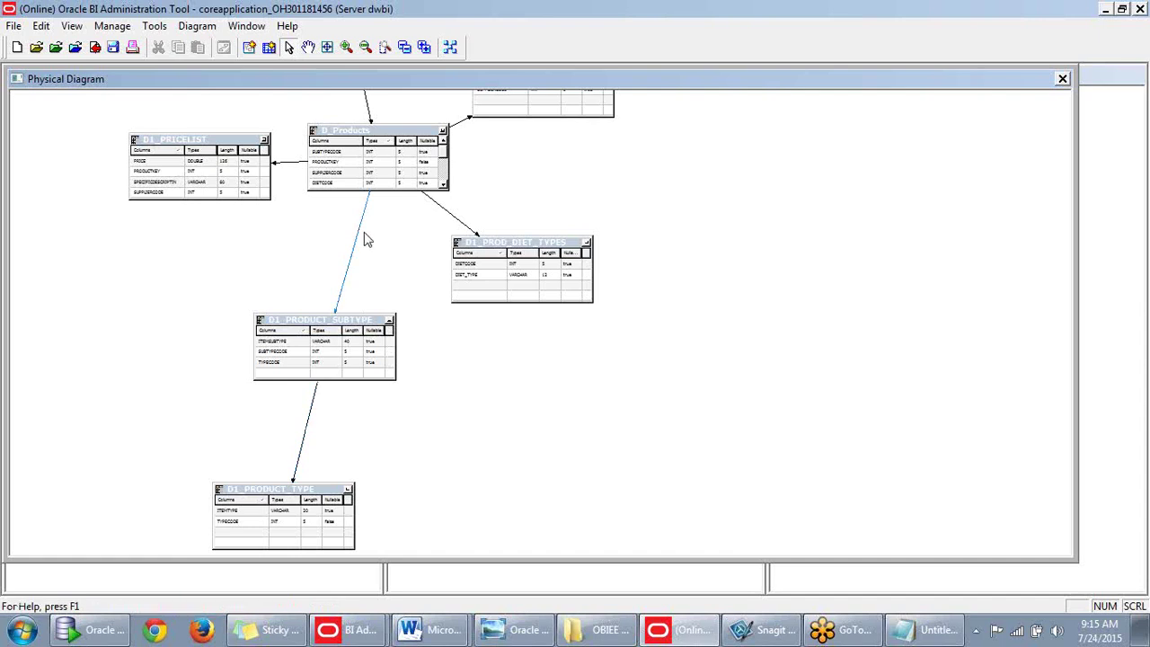
click(321, 330)
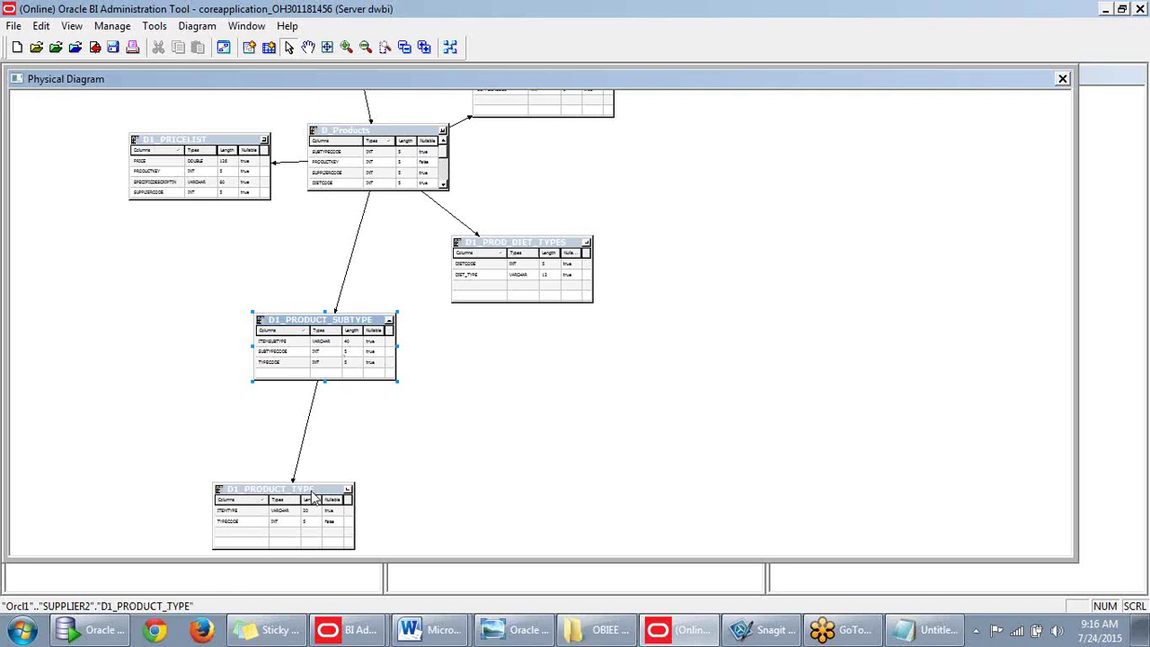
click(303, 510)
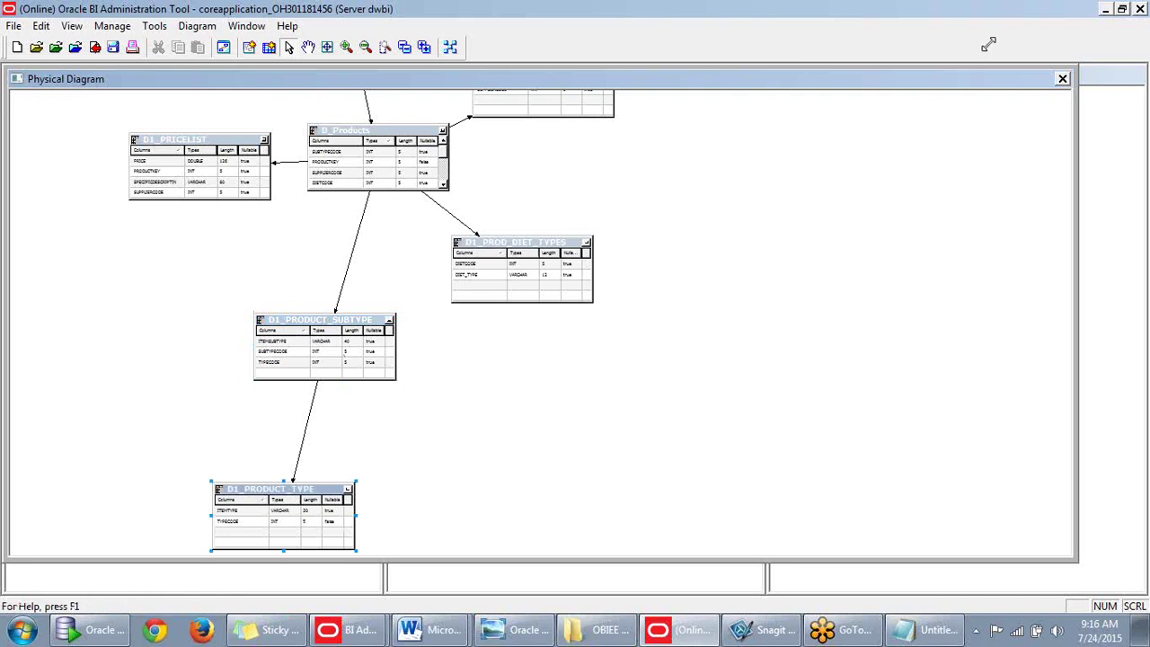
click(1062, 79)
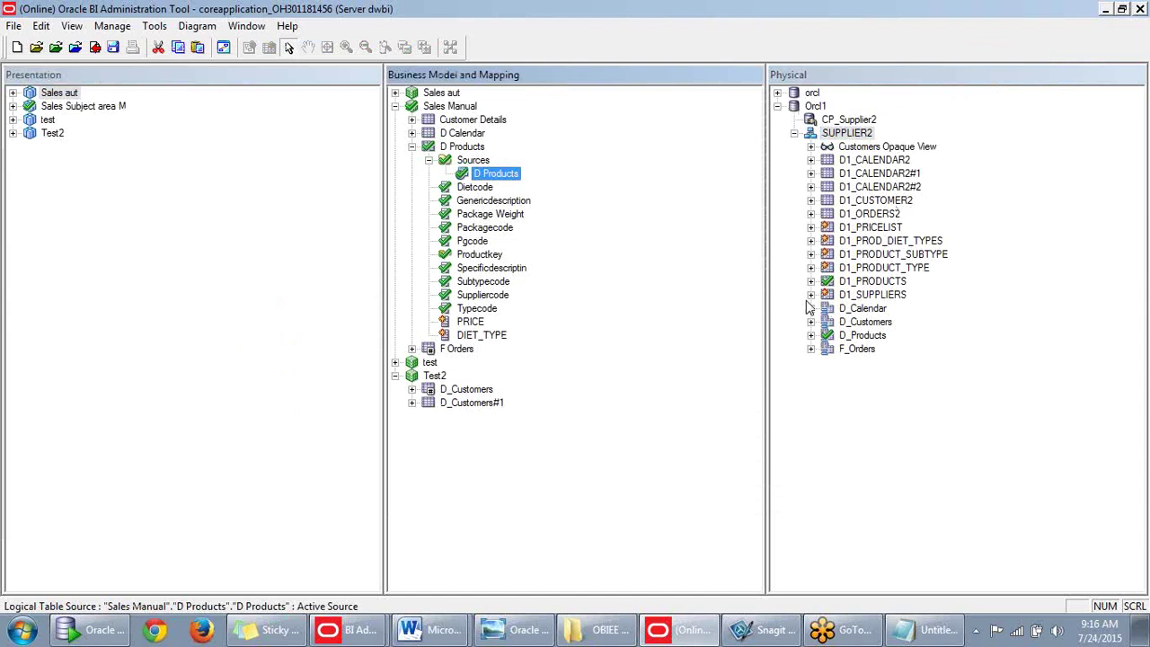
Add an ITEMSUBTYPE column by dropping D1_PRODUCT_SUBTYPE onto the D Products source.
click(812, 267)
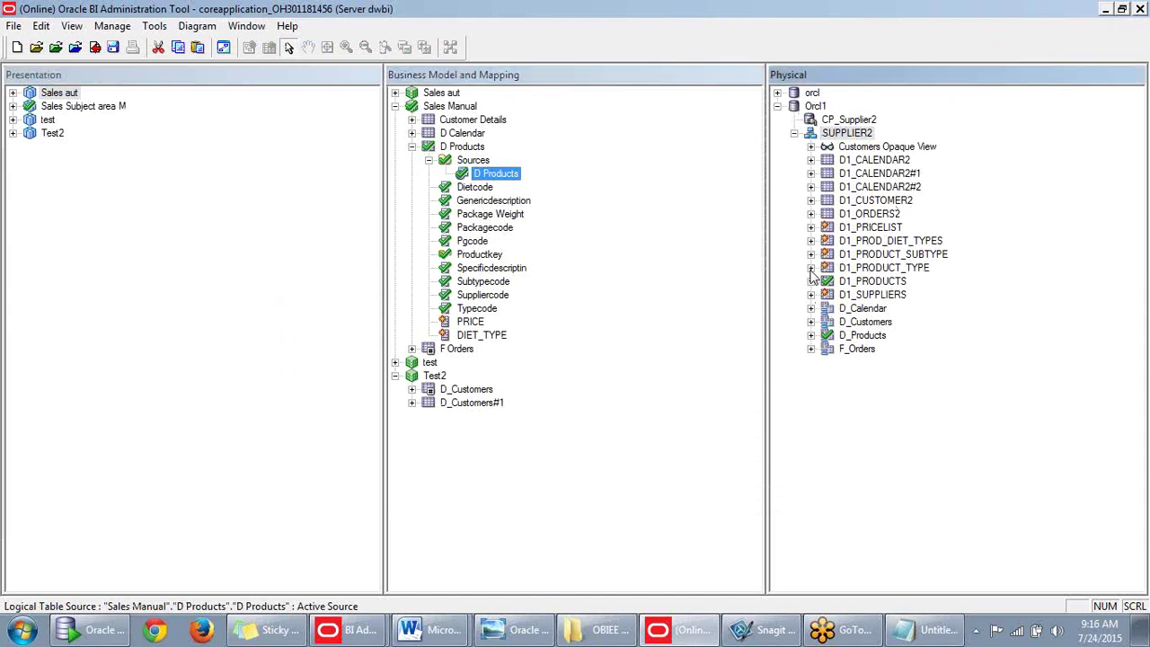
click(811, 267)
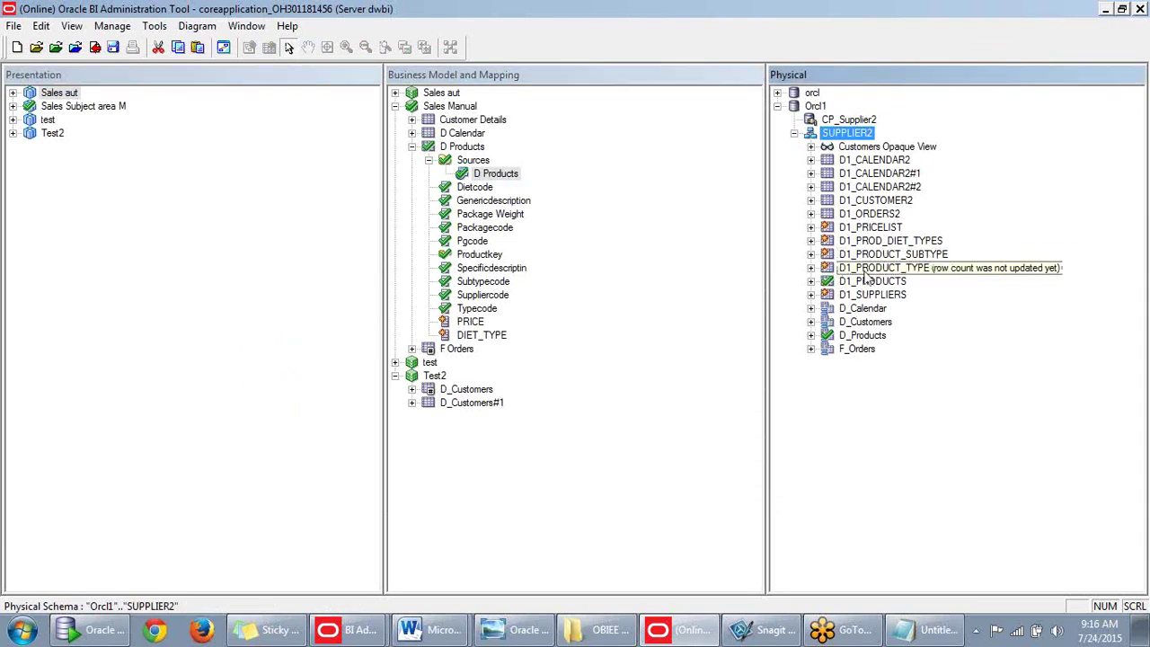
drag(875, 275, 515, 173)
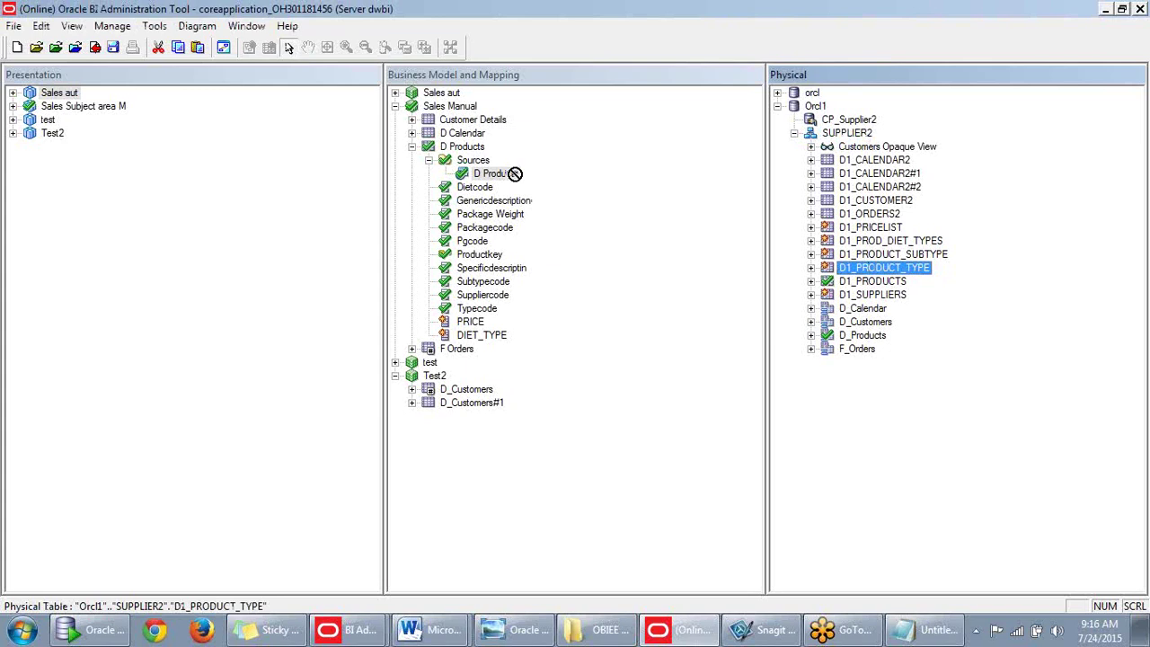
drag(515, 174, 876, 270)
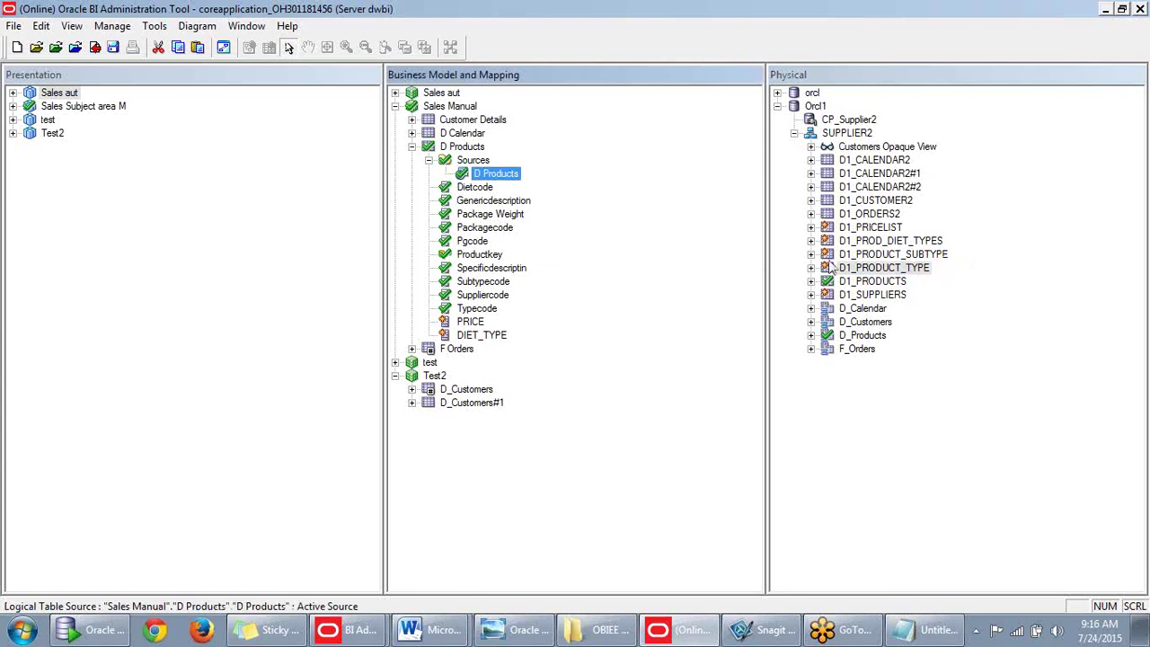
drag(849, 258, 517, 183)
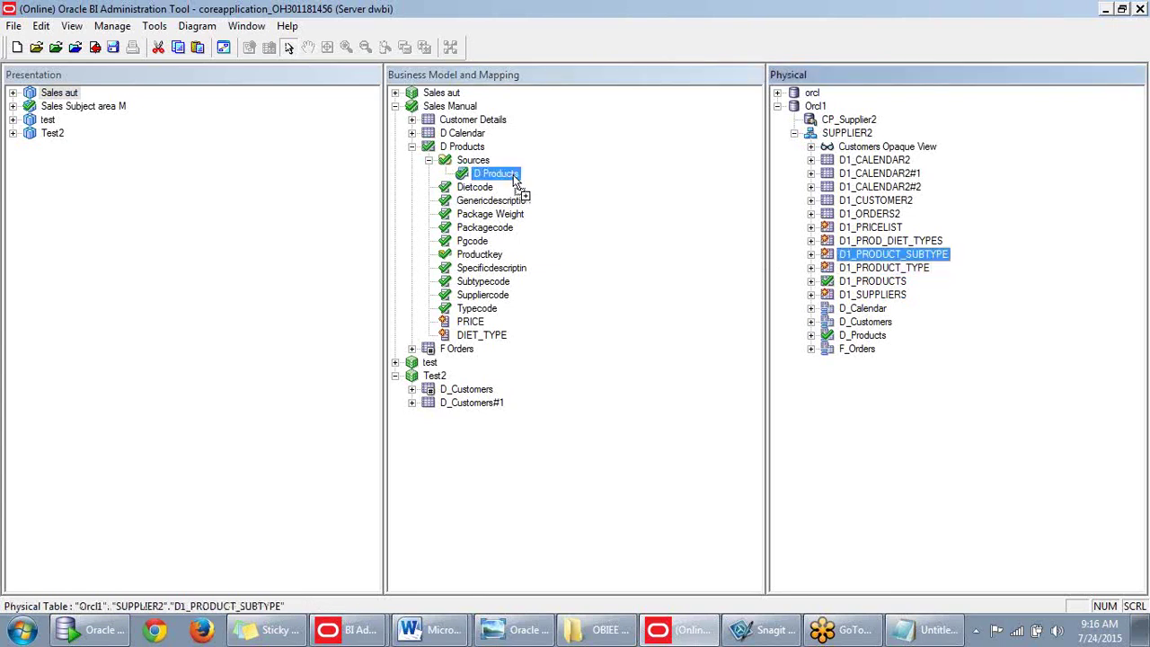
drag(516, 182, 518, 183)
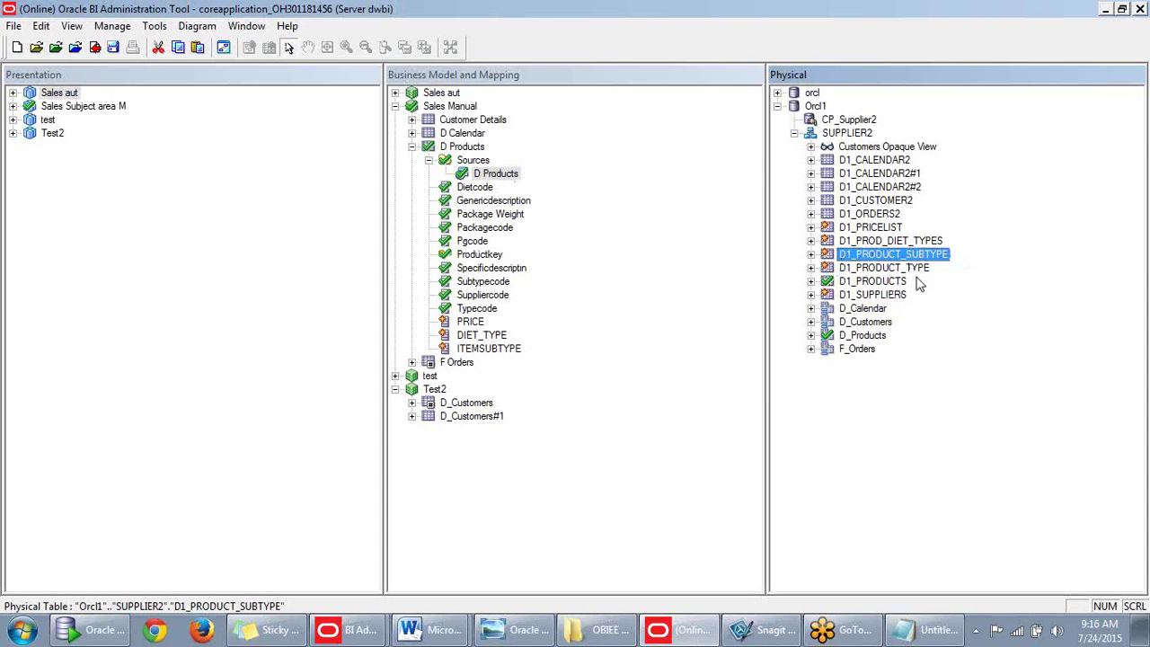
Add ITEMTYPE from D1_PRODUCT_TYPE and ITEMSUPPLIER from D1_SUPPLIERS to the D Products source.
drag(918, 275, 517, 177)
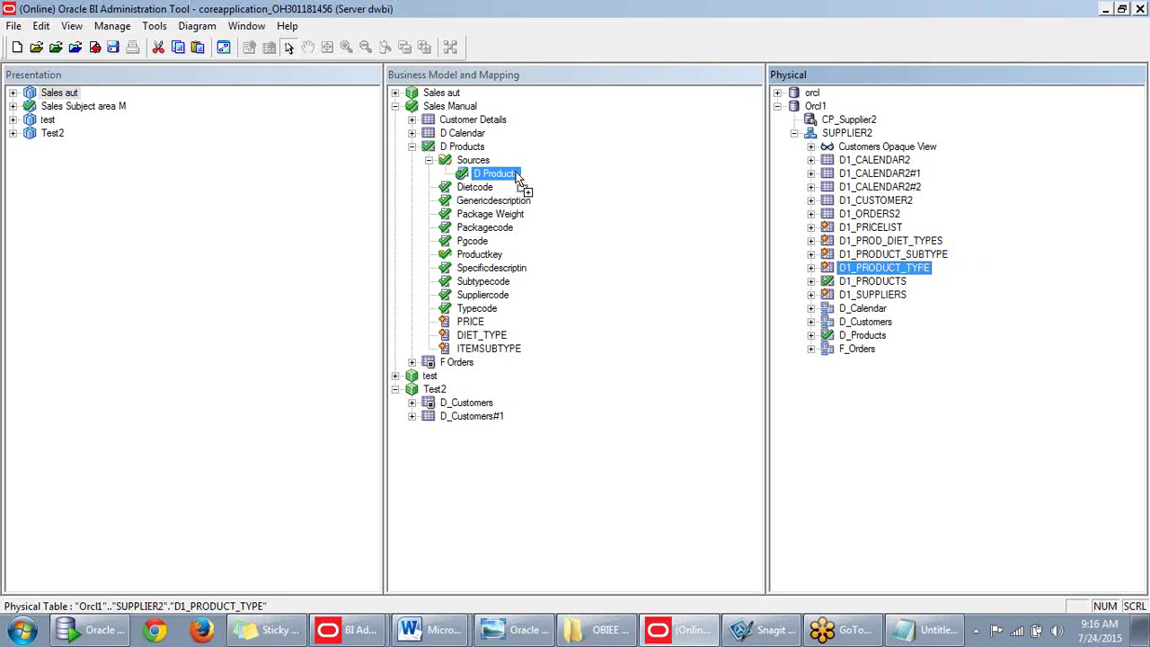
drag(517, 177, 516, 176)
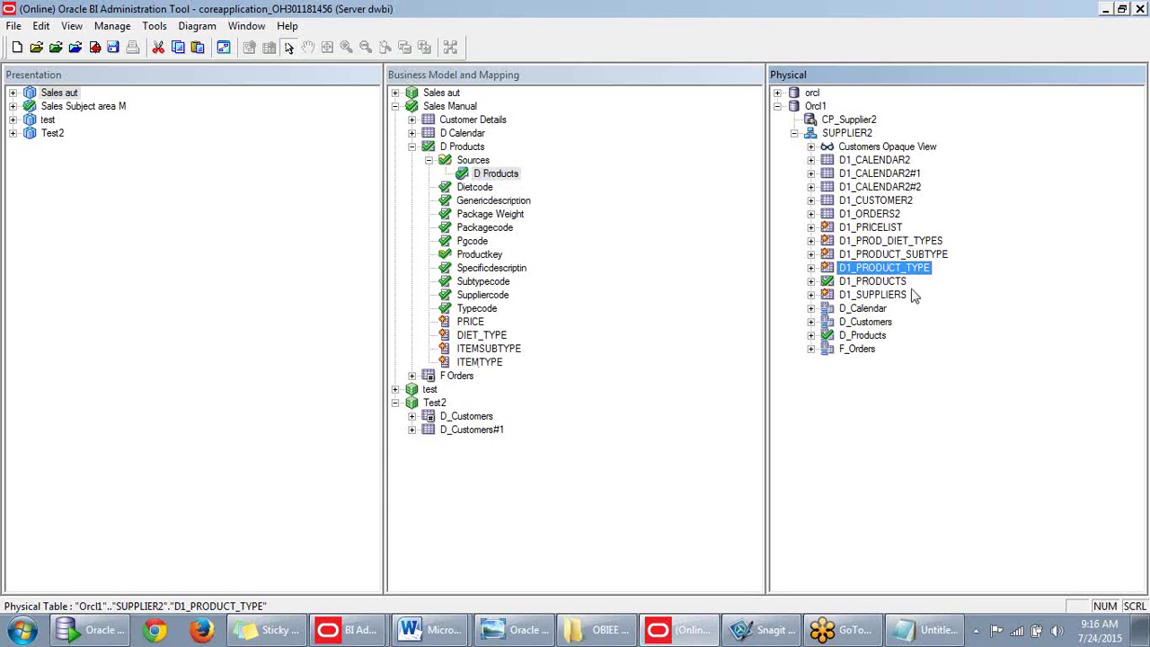
drag(867, 303, 518, 177)
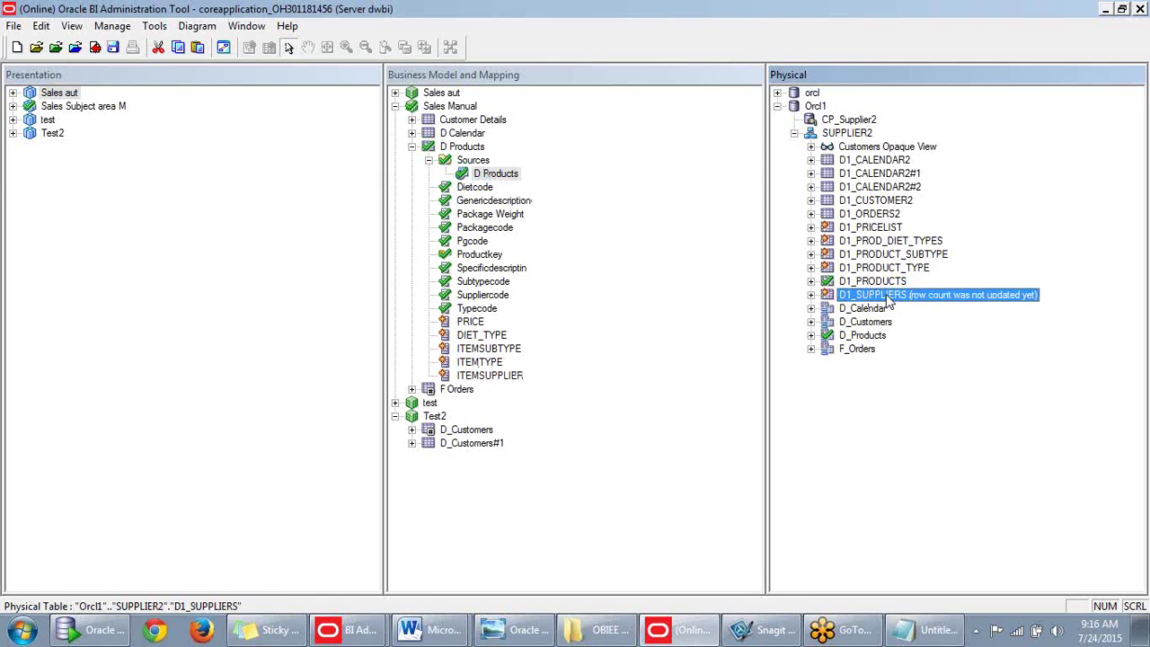
Select the new D Products columns from PRICE through ITEMSUPPLIER, ending on ITEMSUBTYPE.
click(683, 372)
click(481, 334)
key(Down)
key(Down)
key(Down)
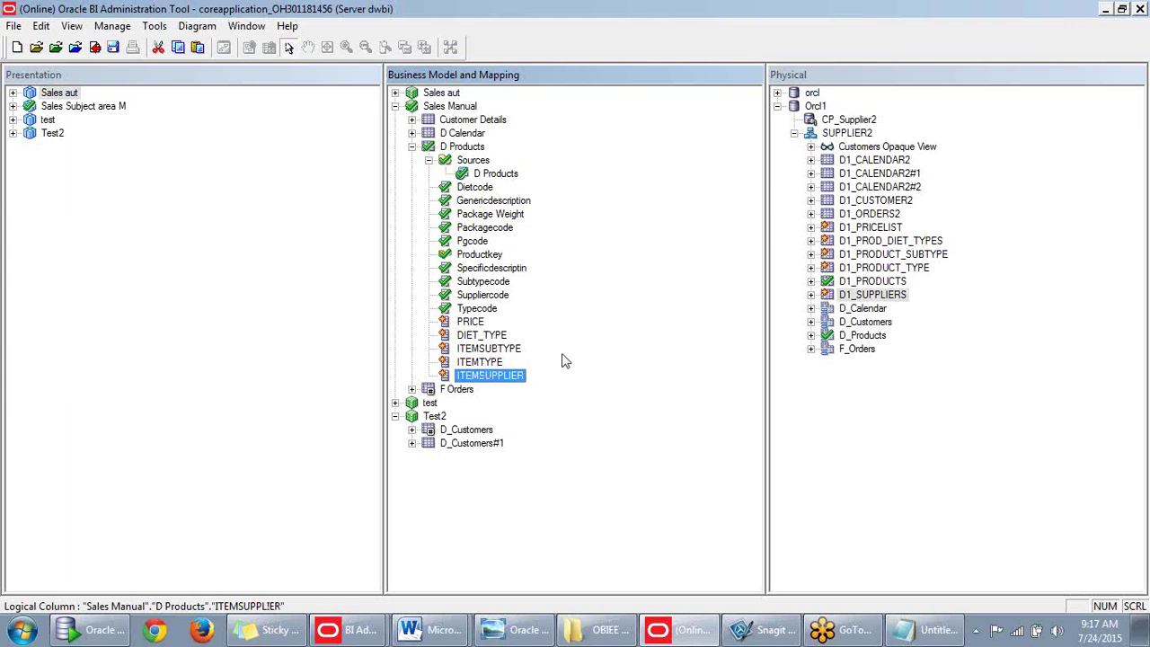
click(486, 325)
shift+click(490, 381)
key(Up)
key(Up)
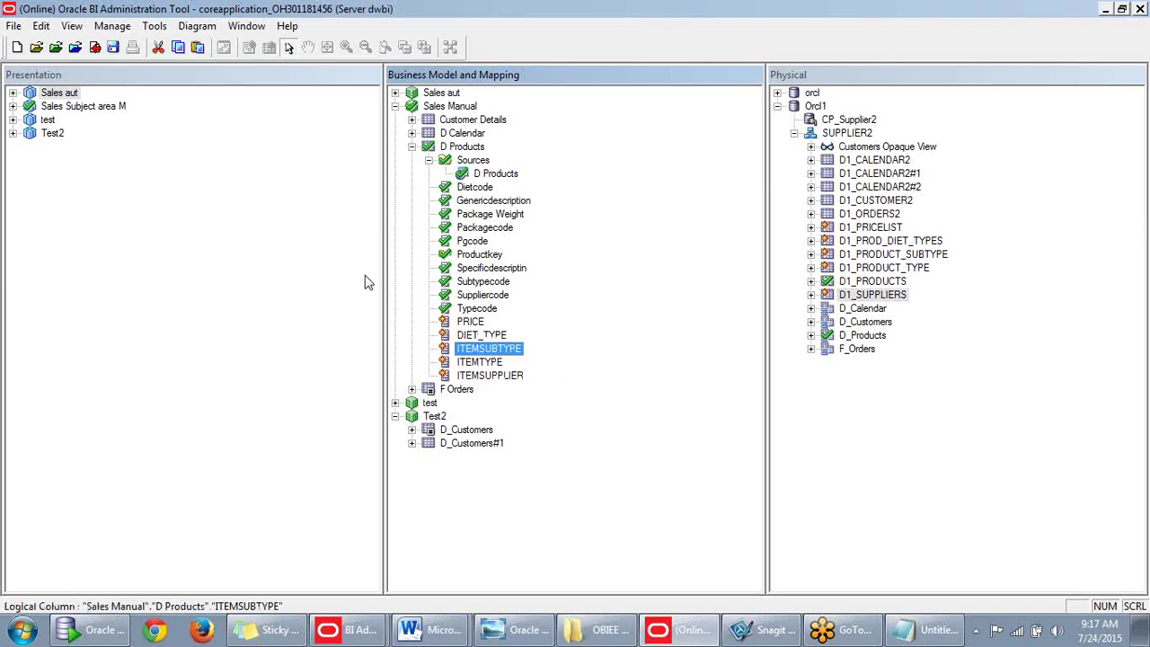
Drag PRICE through ITEMSUPPLIER from the D Products logical table into the presentation Products folder.
click(225, 290)
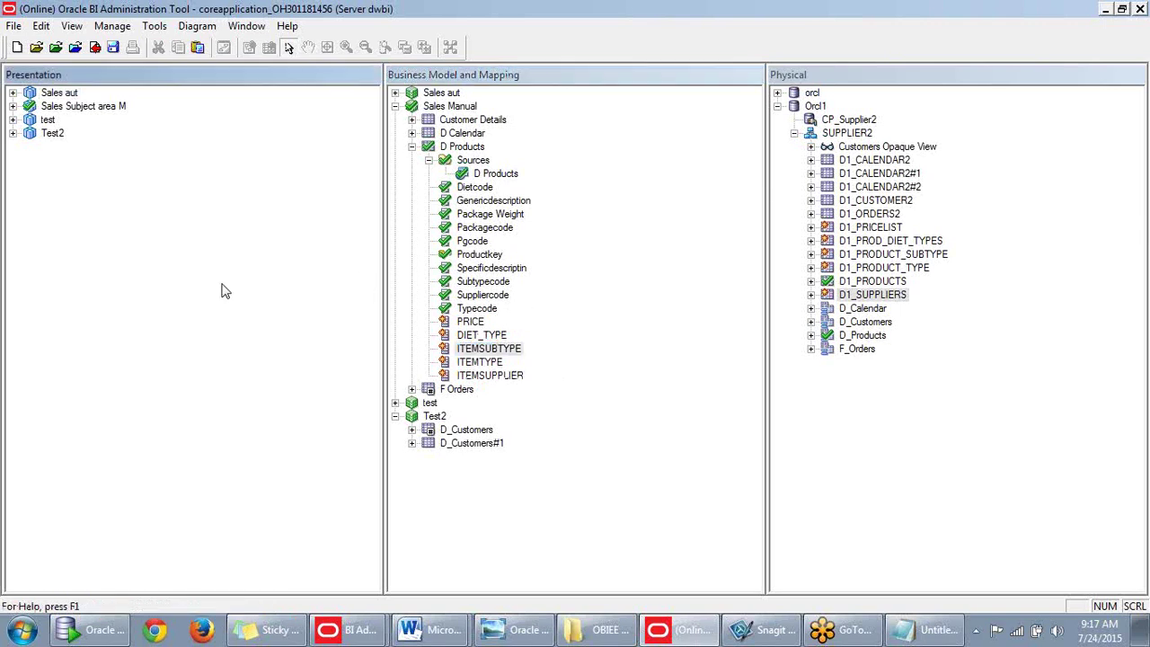
click(13, 107)
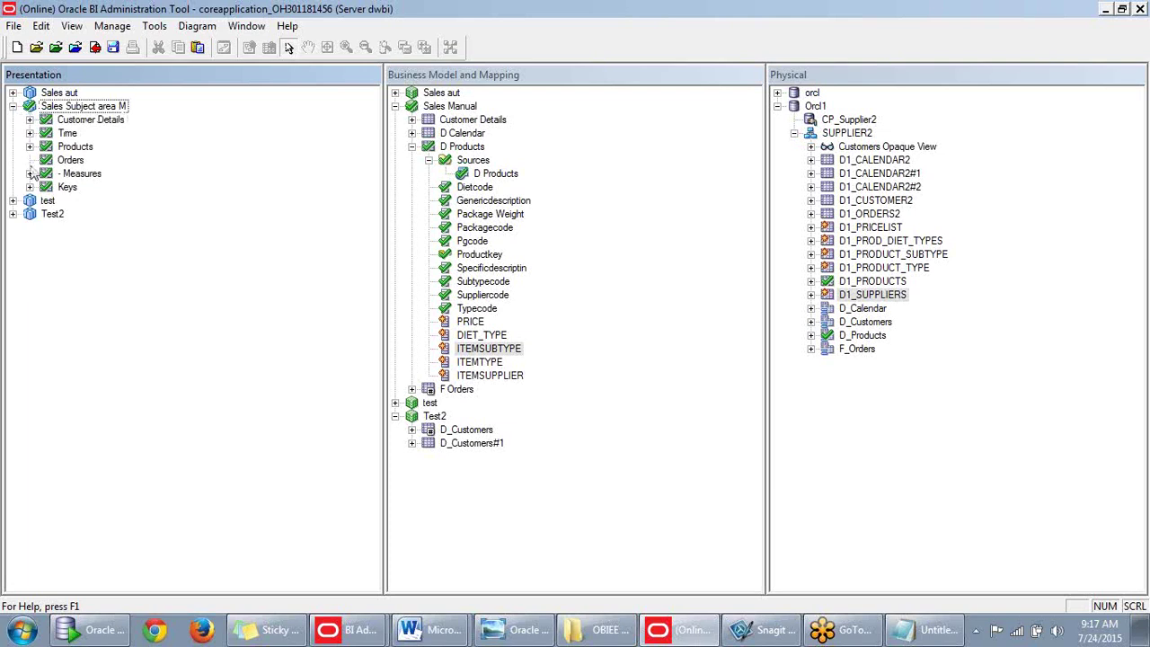
click(29, 146)
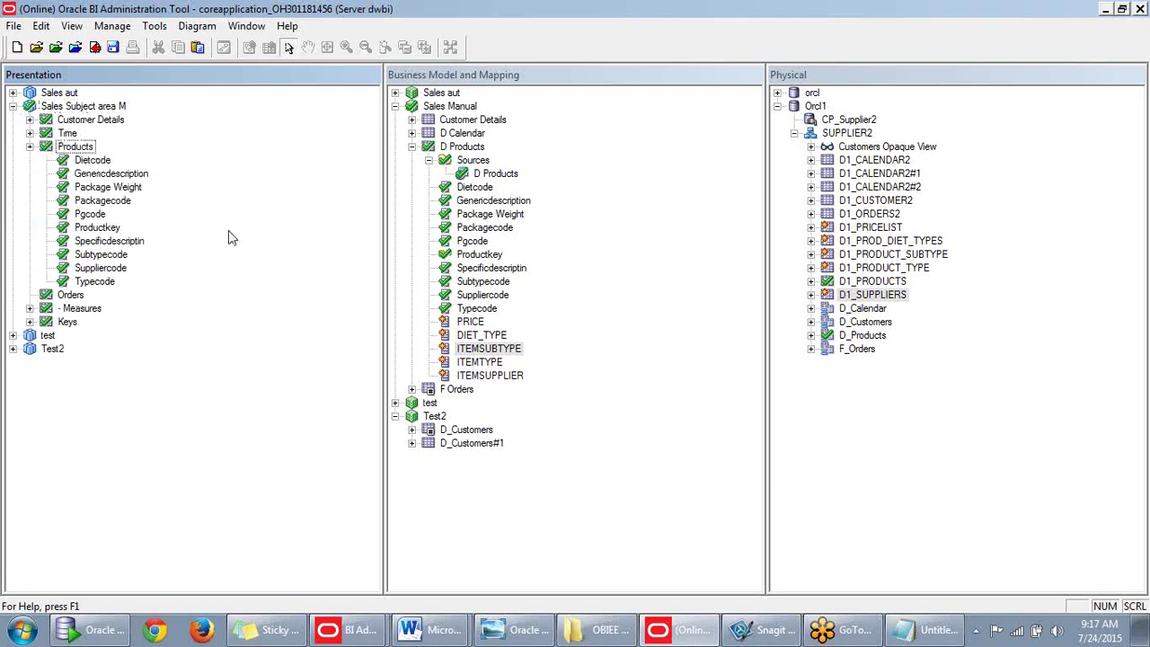
click(557, 321)
click(470, 323)
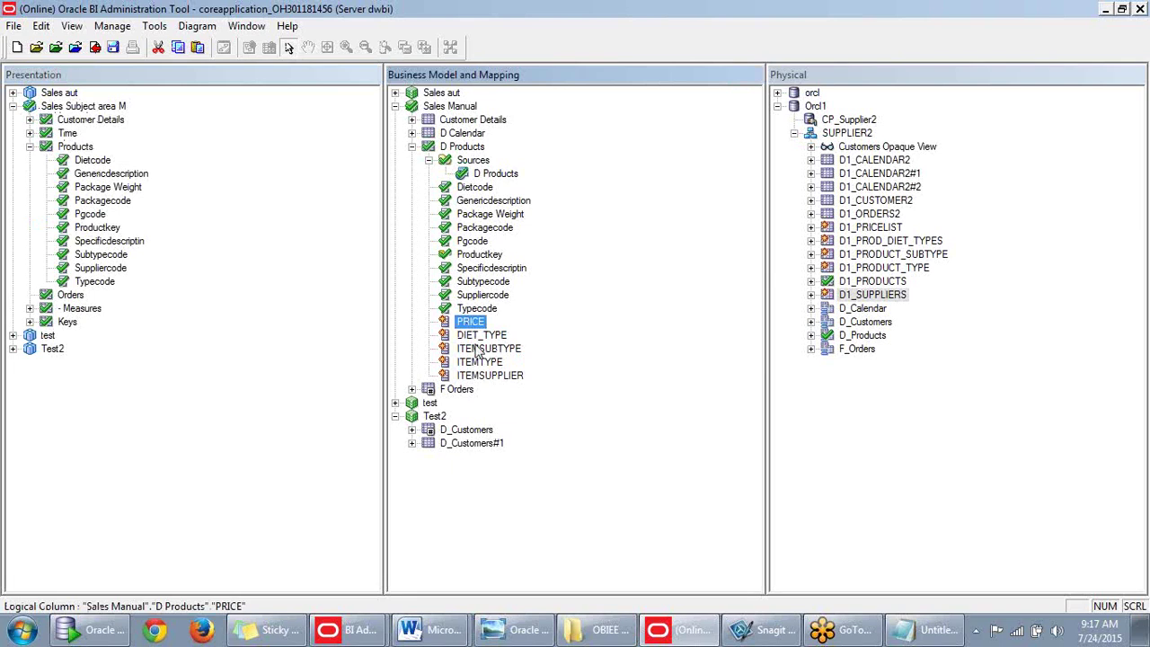
shift+click(486, 375)
drag(471, 326, 87, 156)
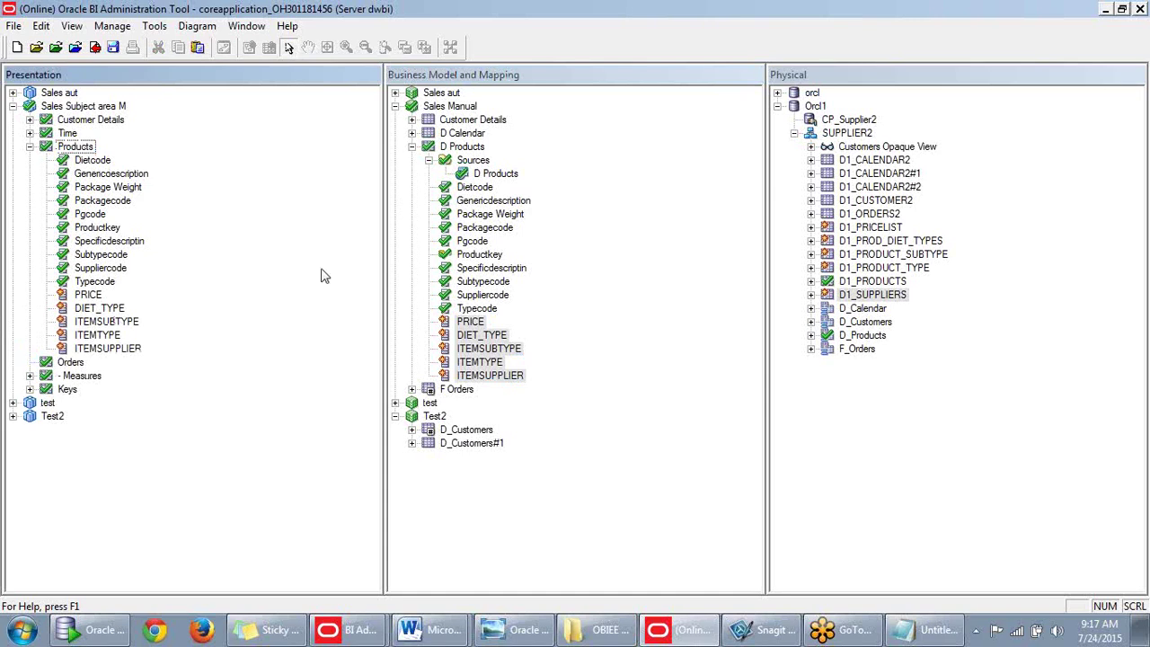
click(415, 149)
right_click(442, 110)
mouse_move(516, 387)
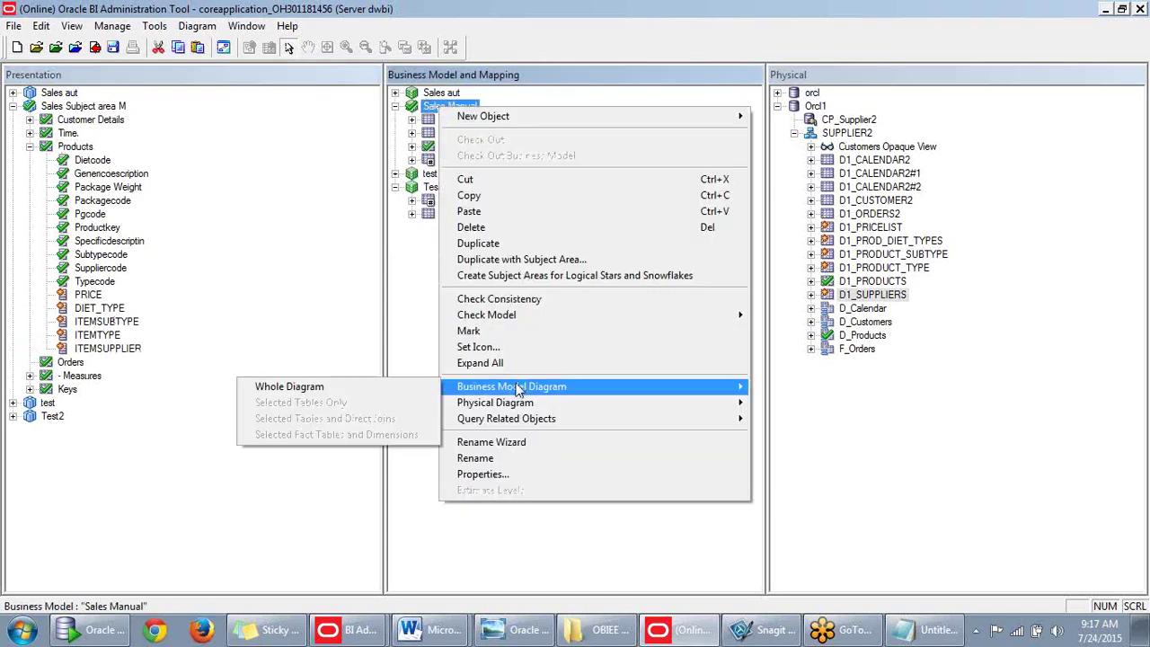
click(413, 393)
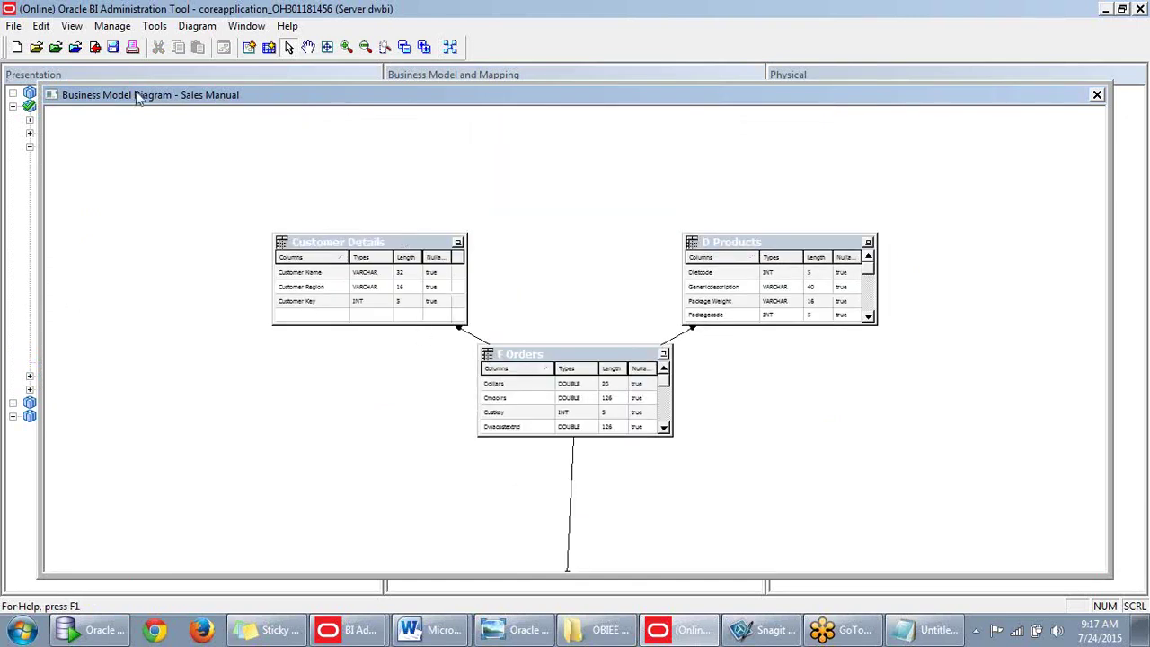
drag(623, 103, 637, 67)
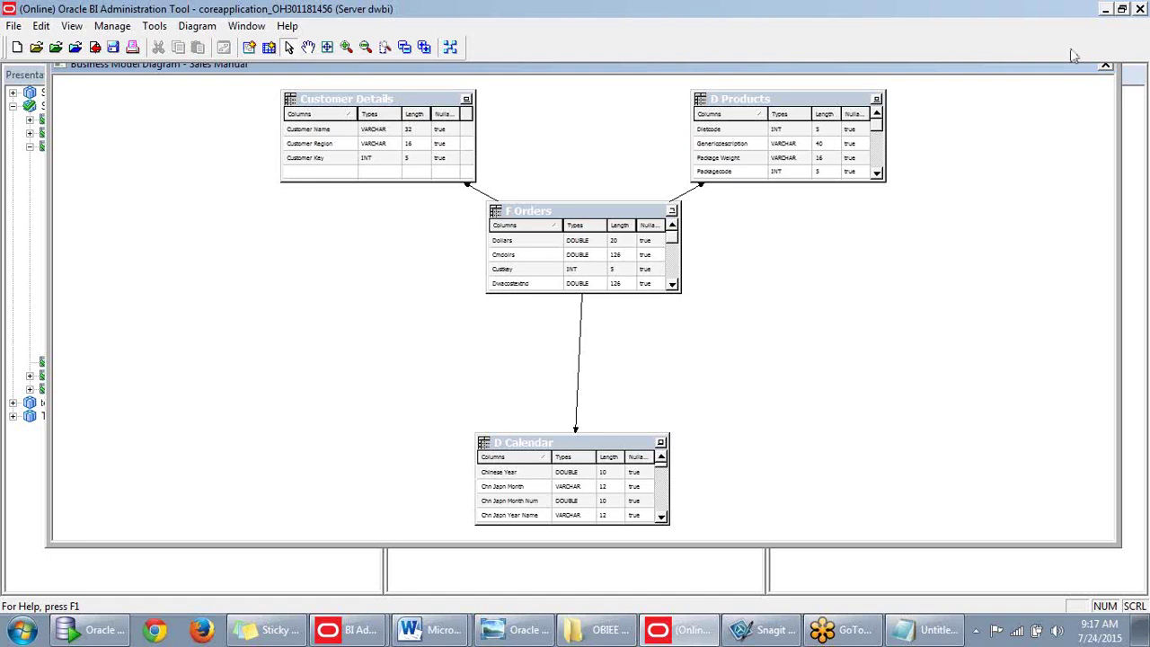
drag(1042, 70, 1055, 130)
click(1065, 135)
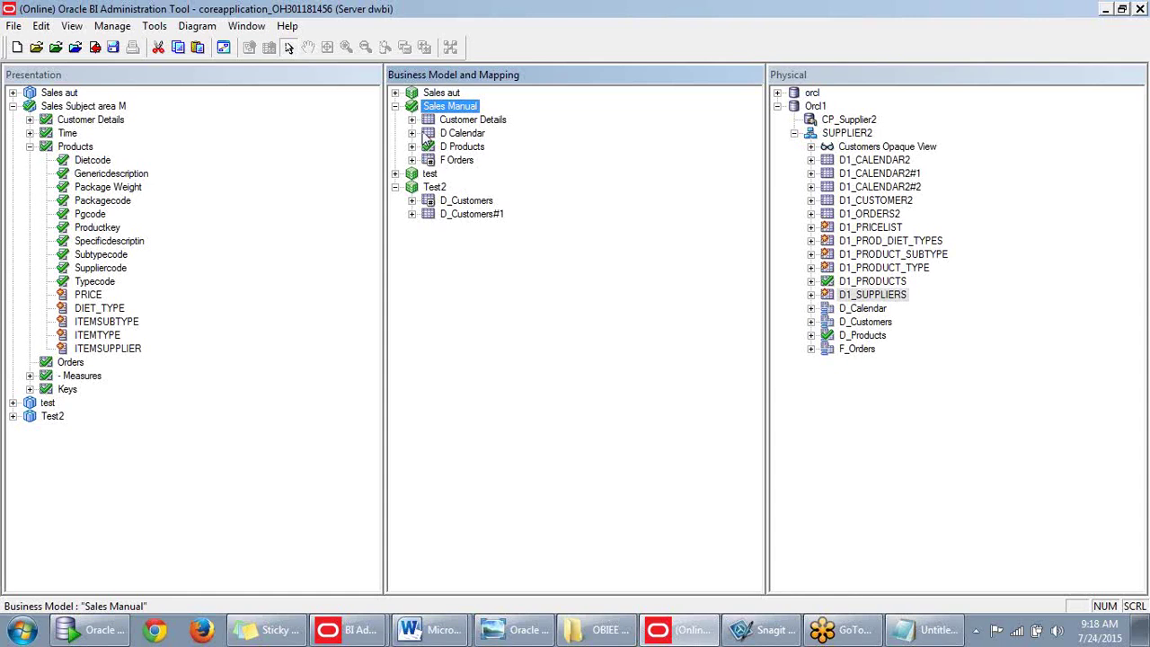
Expand Customer Details and D Calendar to show their Sources, and select the D Calendar source.
click(412, 120)
click(429, 133)
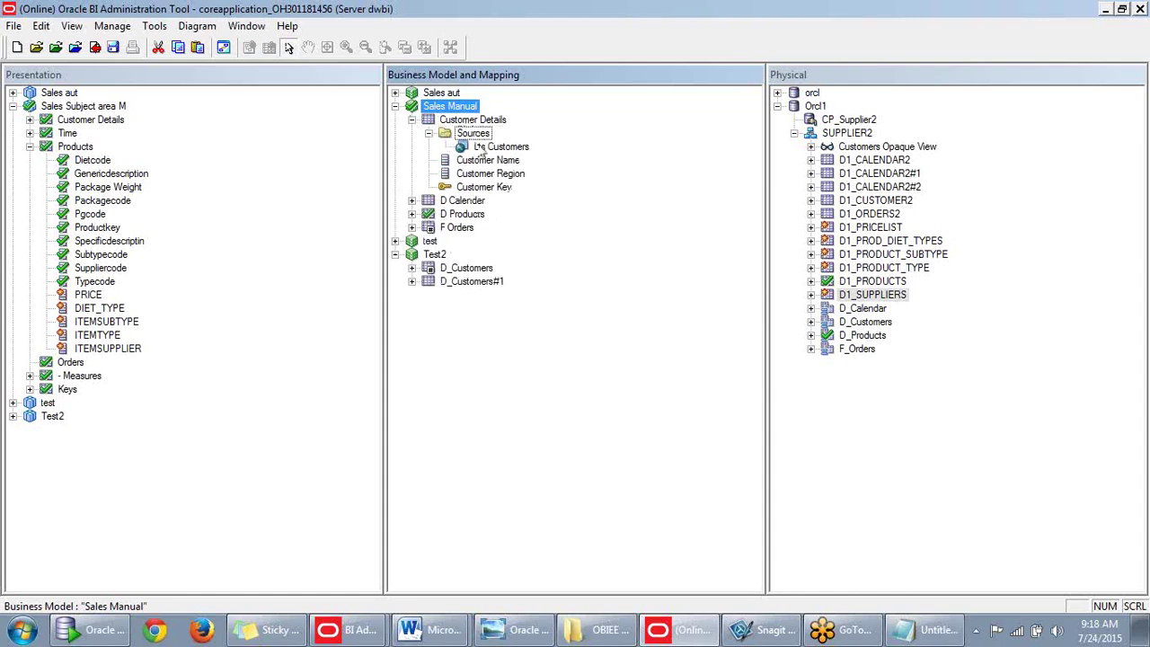
click(411, 200)
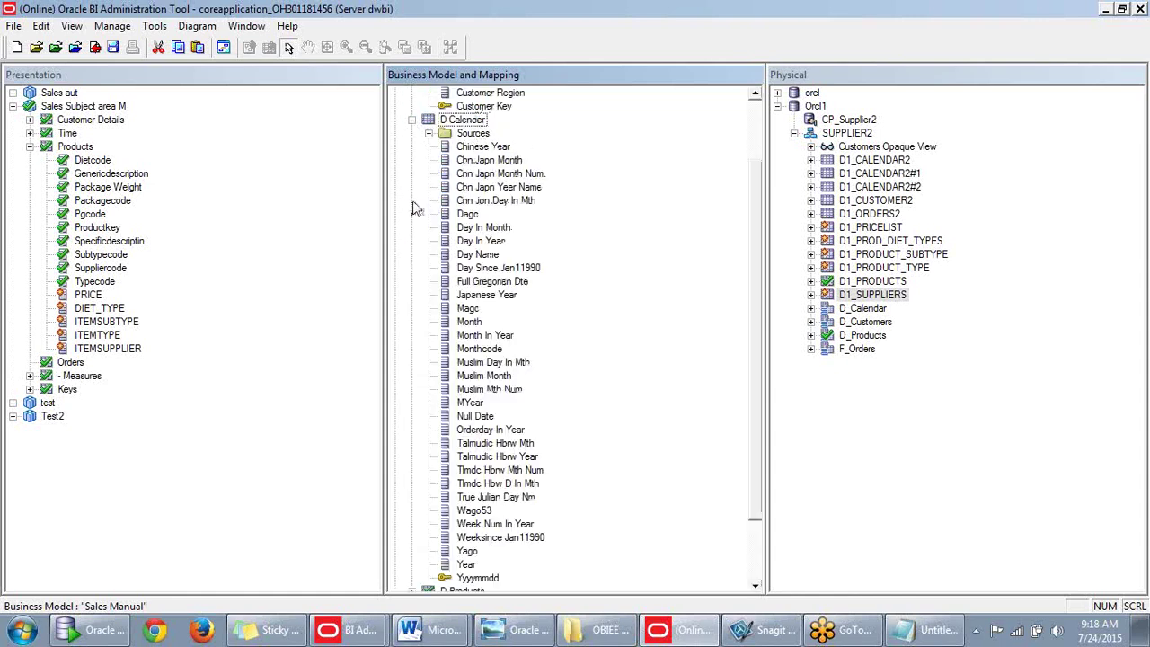
click(429, 133)
click(489, 148)
Alternate between selecting the D Calendar logical table and its logical table source.
scroll(483, 160, up, 1)
scroll(483, 160, up, 1)
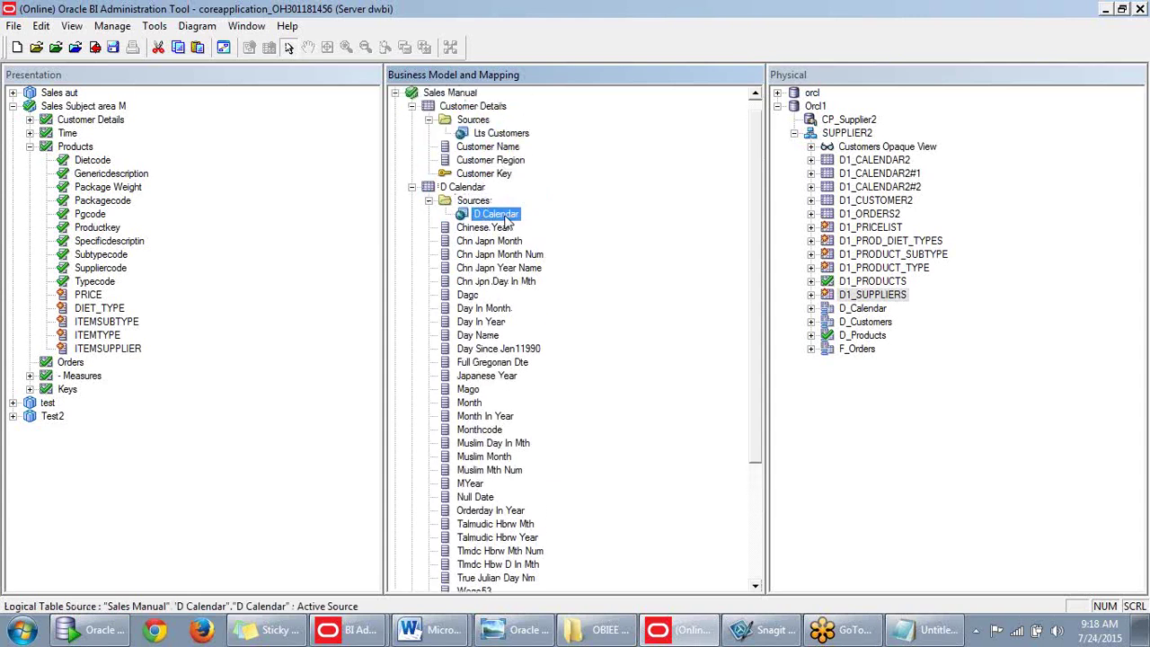
scroll(484, 221, down, 1)
scroll(472, 209, up, 1)
click(463, 188)
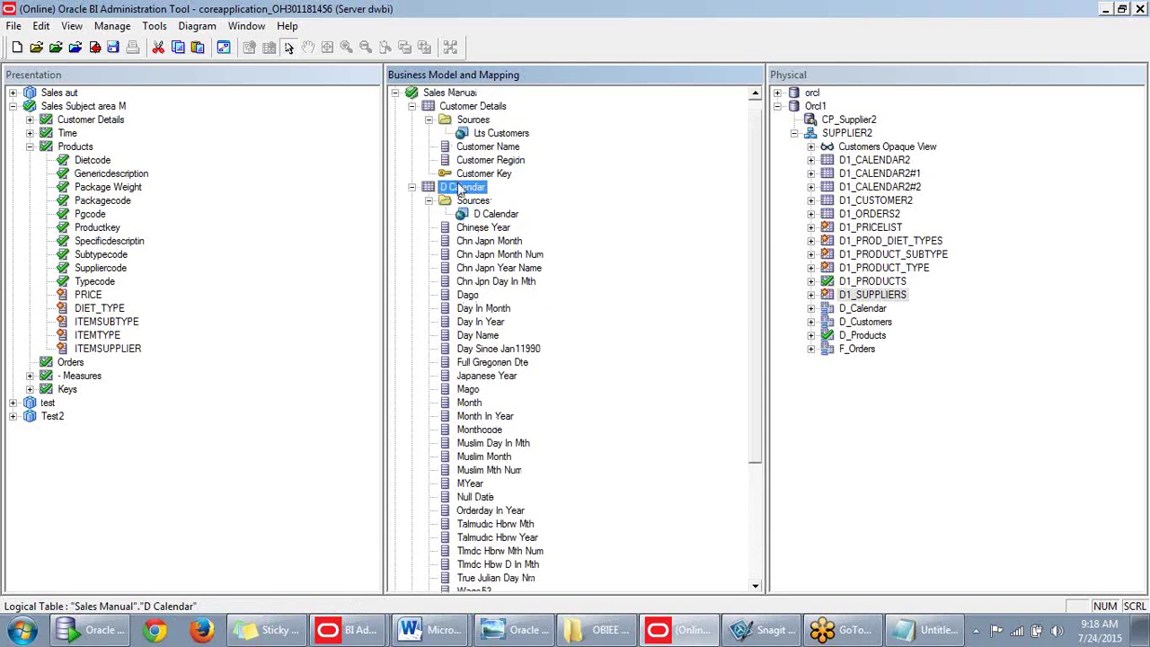
click(492, 214)
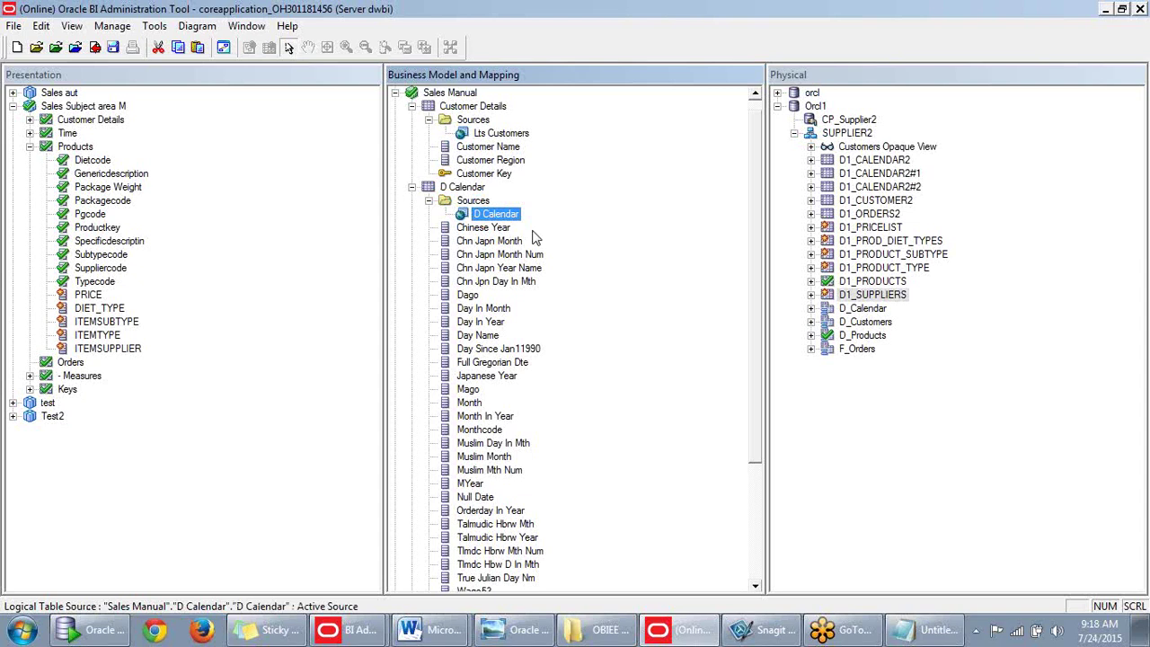
click(460, 190)
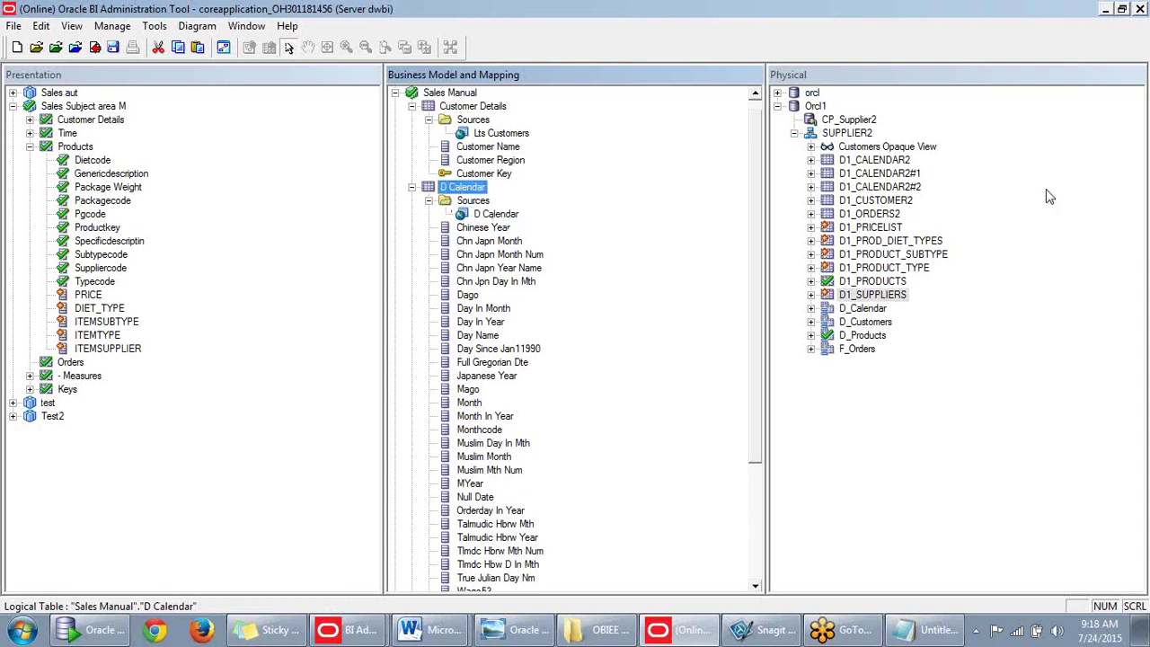
click(514, 216)
Check out the D Calendar source and inspect its mapping to the D_Calendar physical table.
double_click(514, 215)
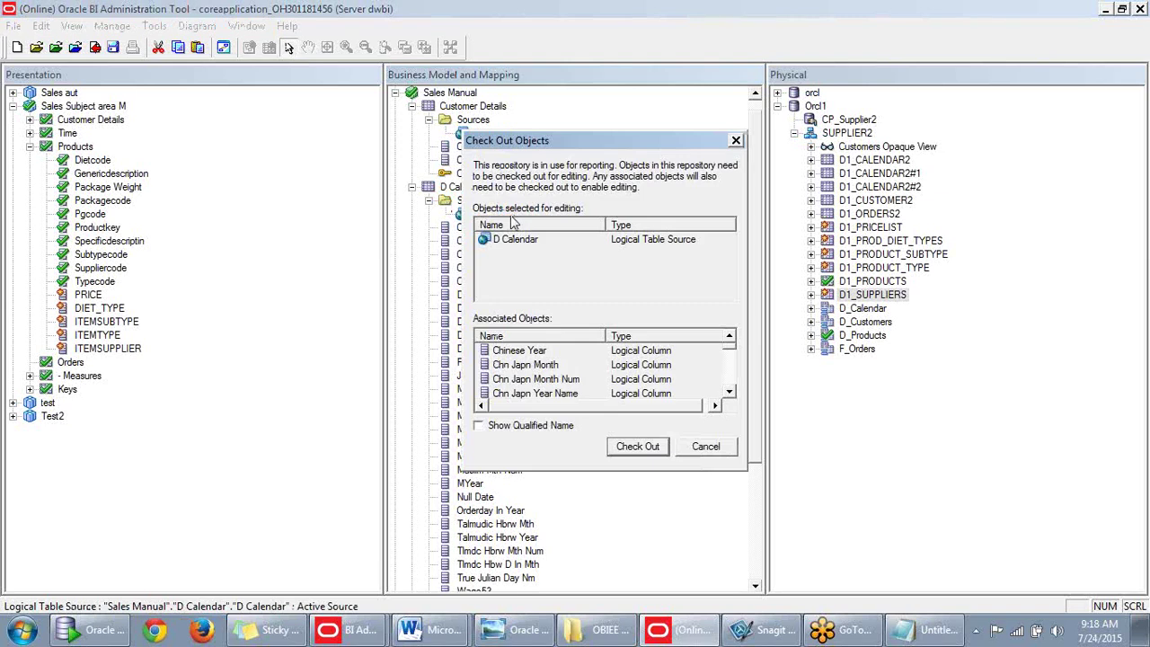
click(630, 443)
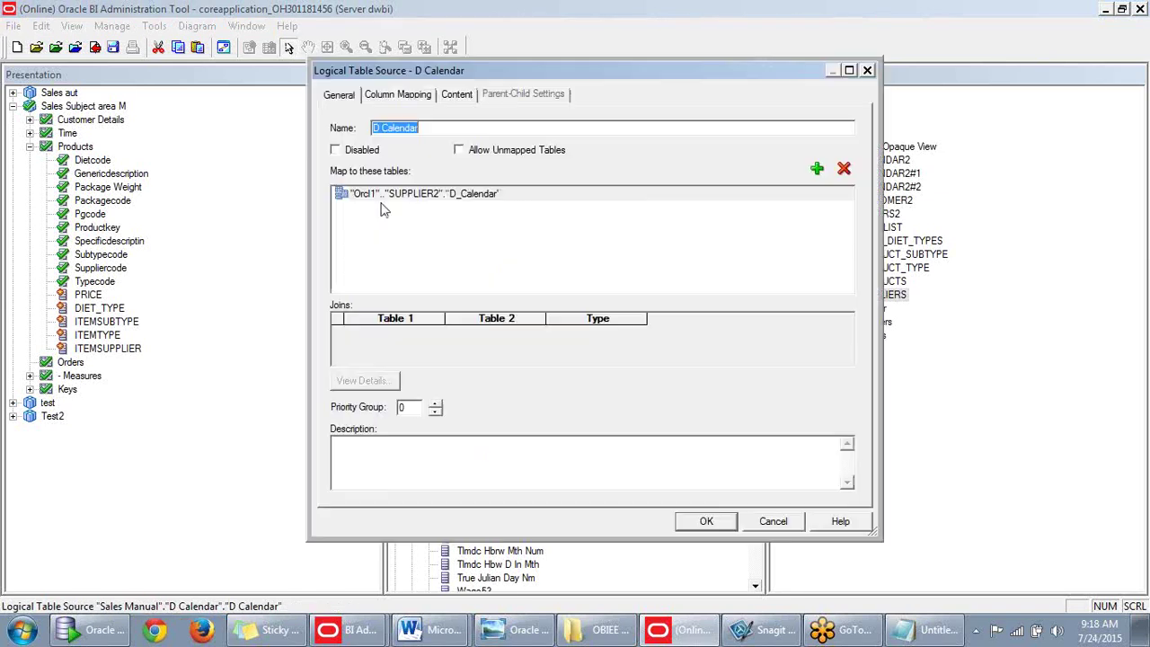
click(381, 195)
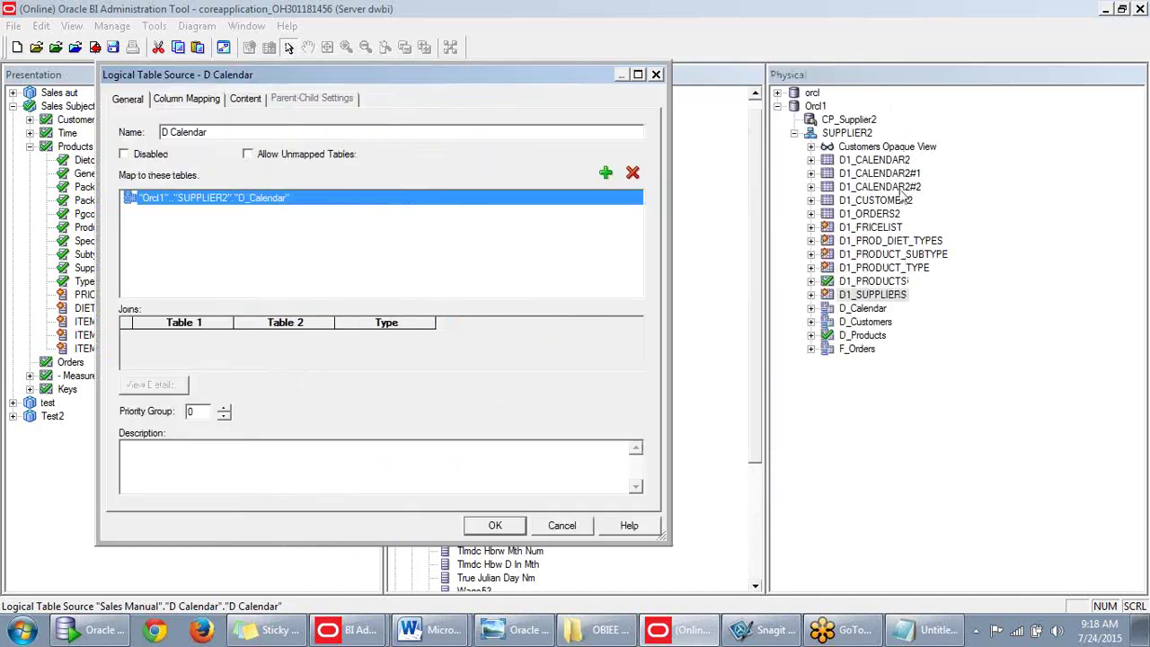
click(866, 310)
click(573, 530)
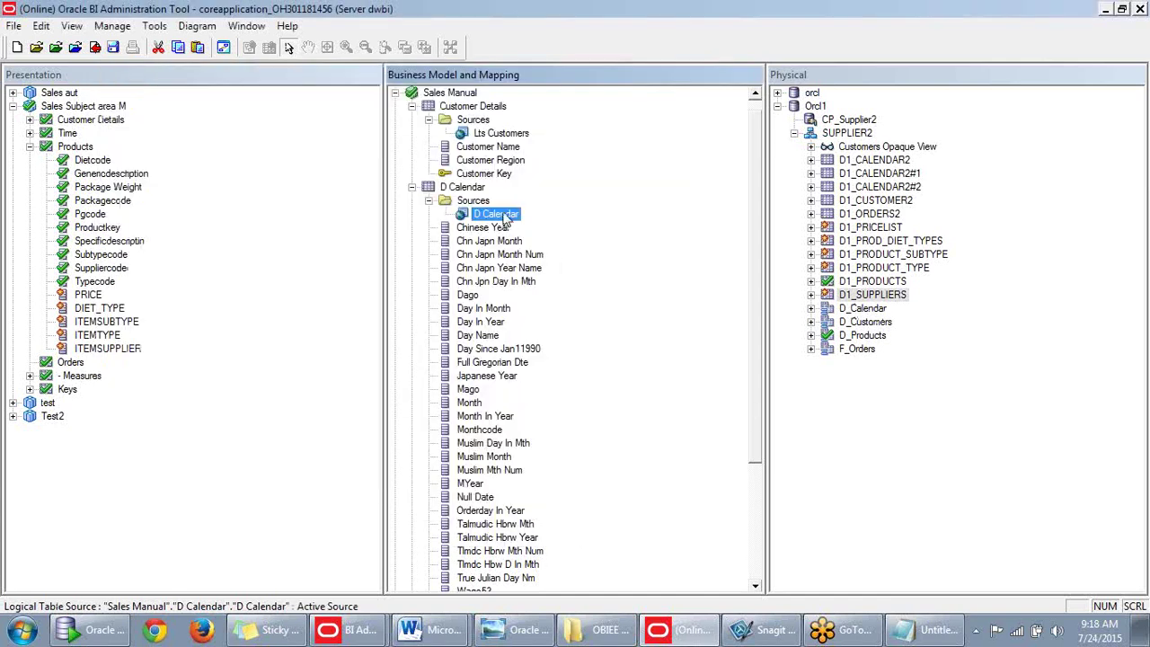
Collapse the D Calendar table and the Sales Manual business model in the tree.
click(429, 200)
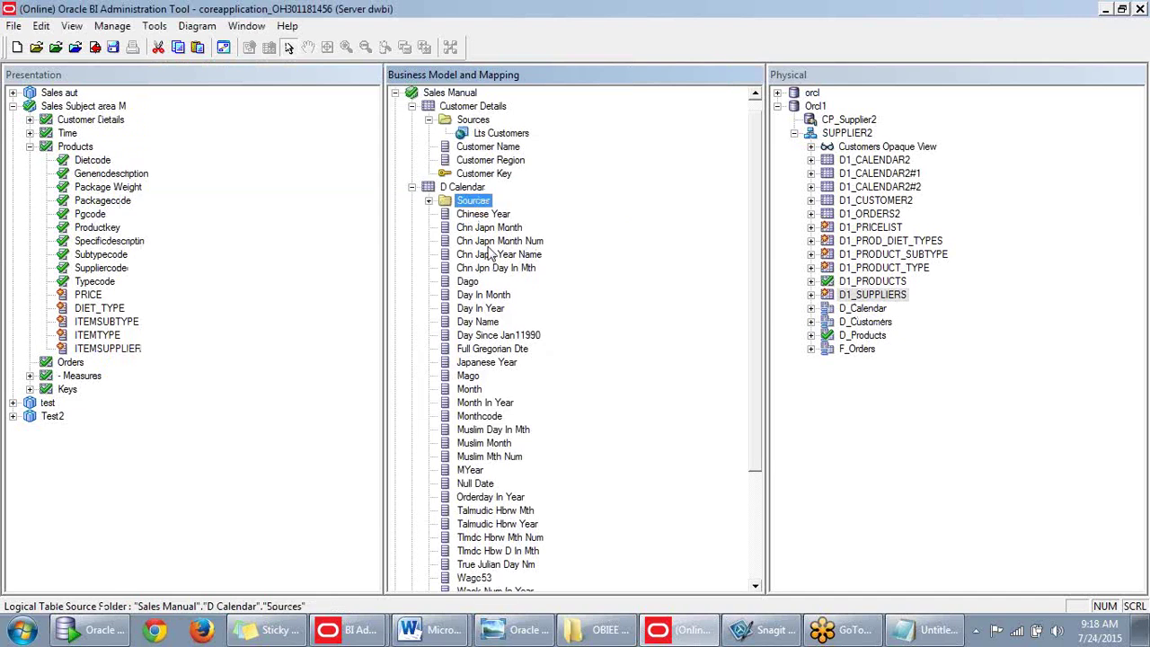
scroll(504, 252, down, 2)
scroll(516, 250, up, 3)
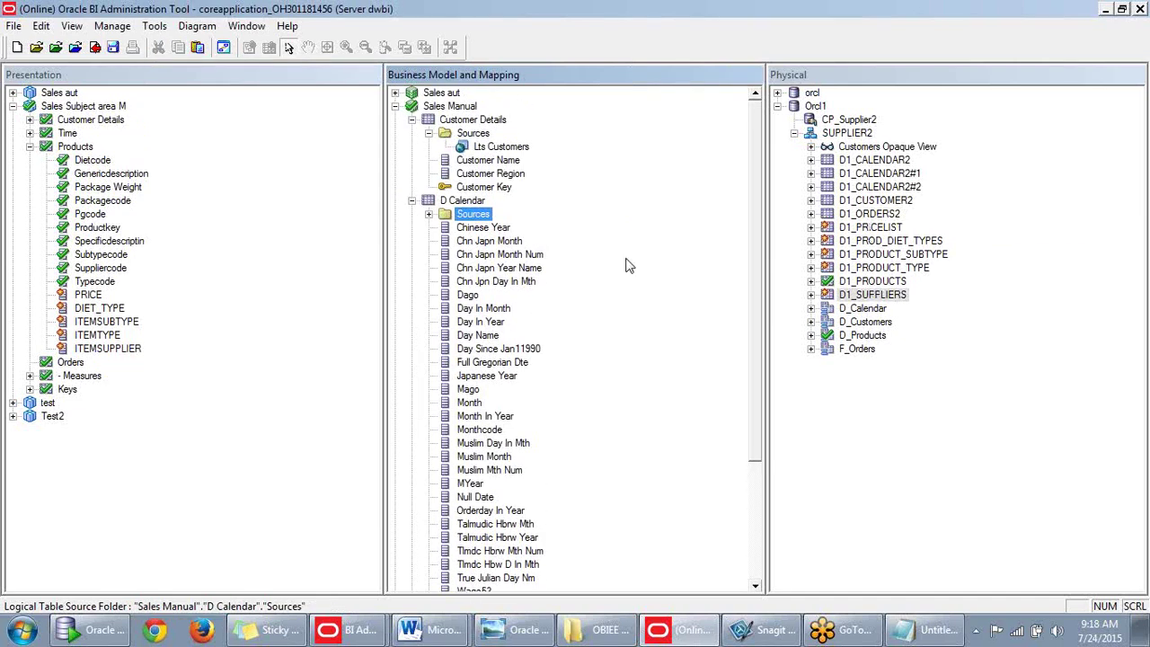
click(412, 200)
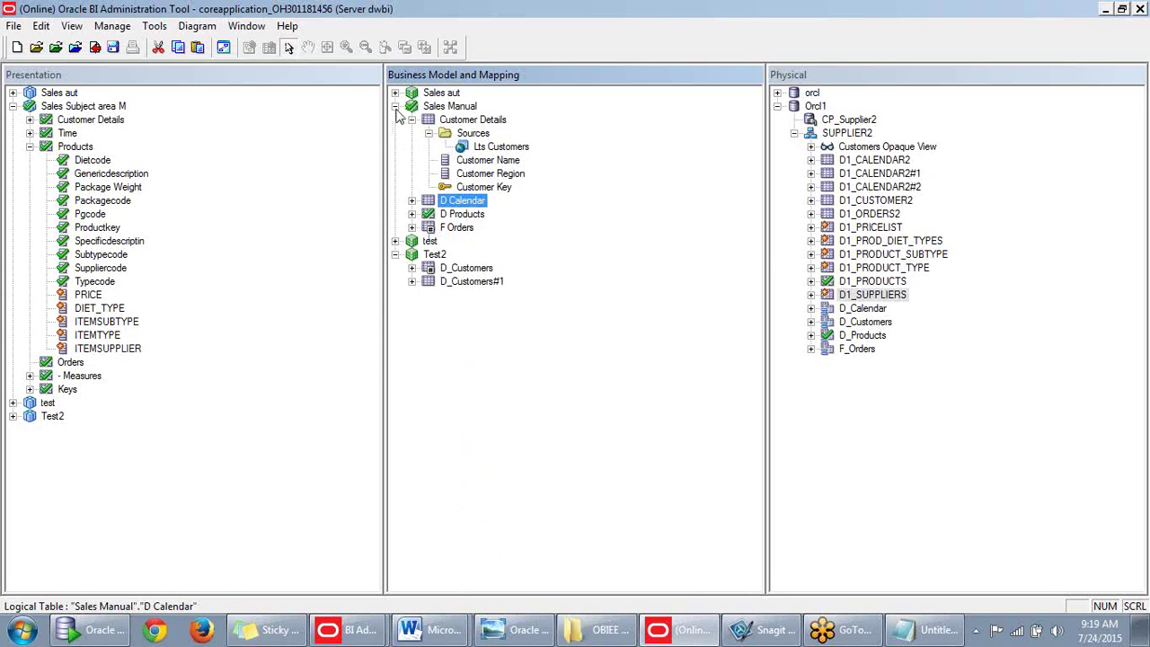
click(396, 106)
Open the whole Sales Manual business model diagram and move F Orders lower.
right_click(428, 106)
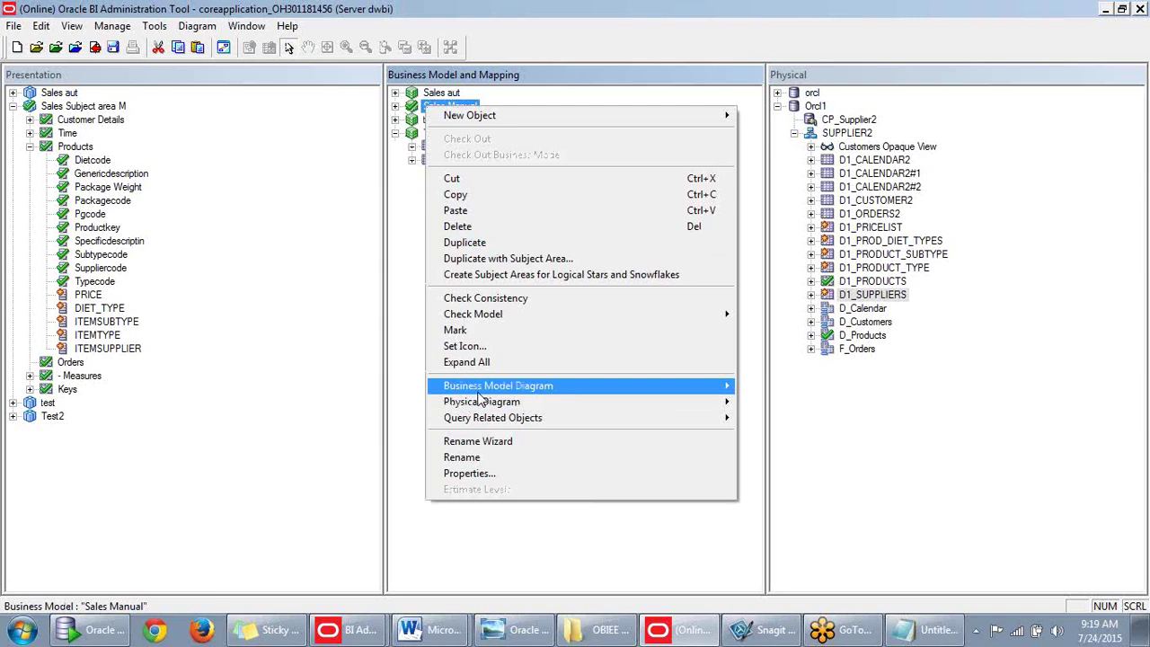
mouse_move(480, 389)
click(332, 395)
scroll(608, 299, down, 1)
drag(622, 235, 618, 275)
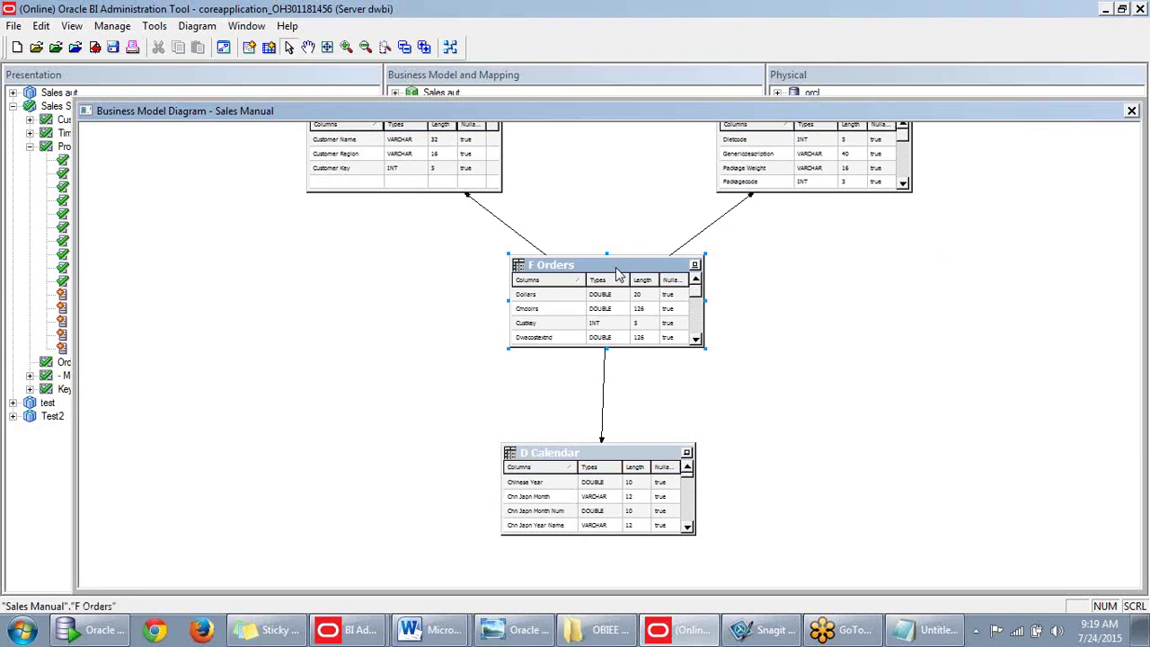
Adjust the diagram window's position, then close the Sales Manual diagram.
drag(1037, 108, 1055, 123)
scroll(518, 305, up, 2)
scroll(519, 305, down, 1)
scroll(518, 308, down, 1)
scroll(518, 309, up, 2)
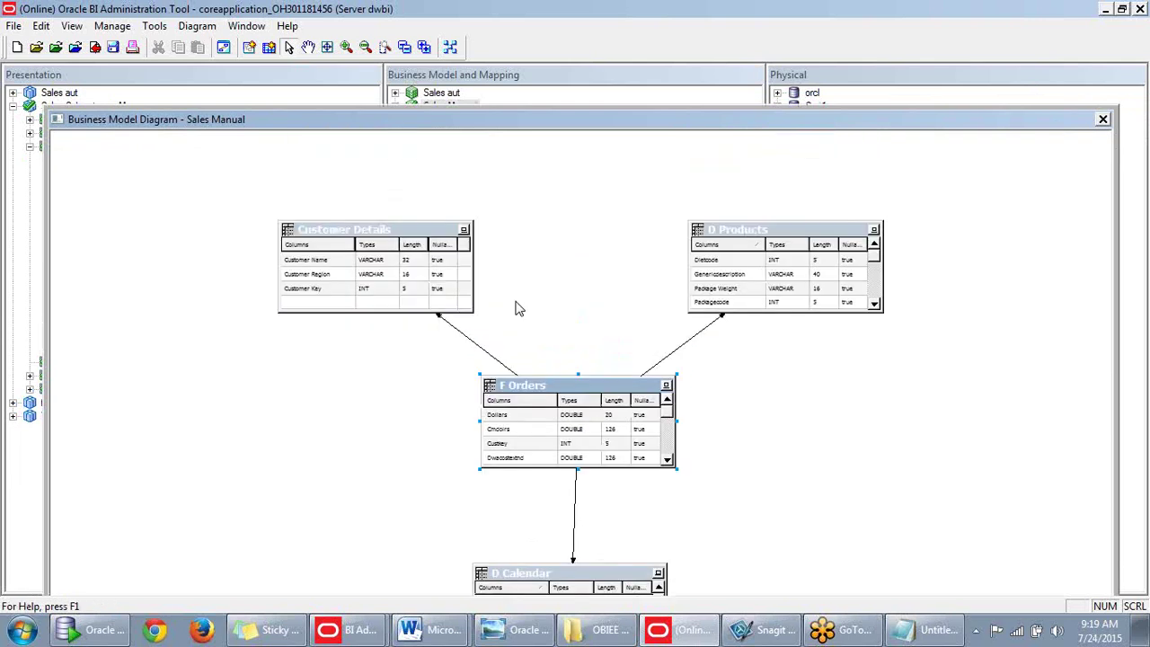
scroll(518, 307, down, 2)
drag(711, 115, 702, 83)
click(1100, 77)
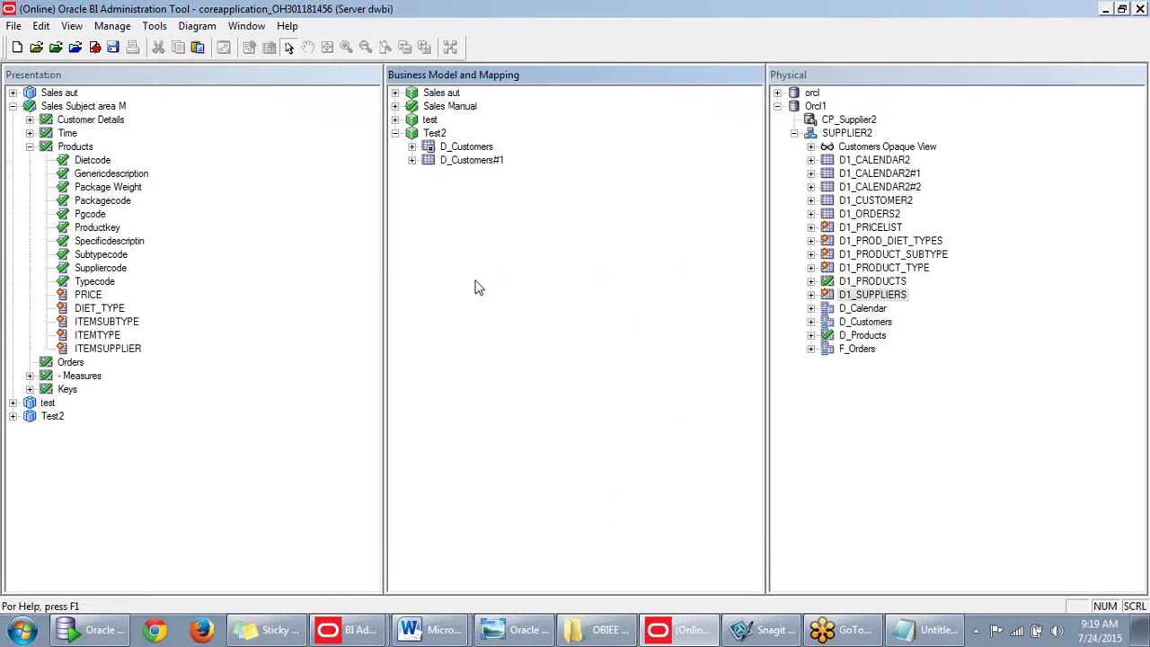
Review the new Products presentation columns and check in changes with a clean global consistency check.
click(98, 297)
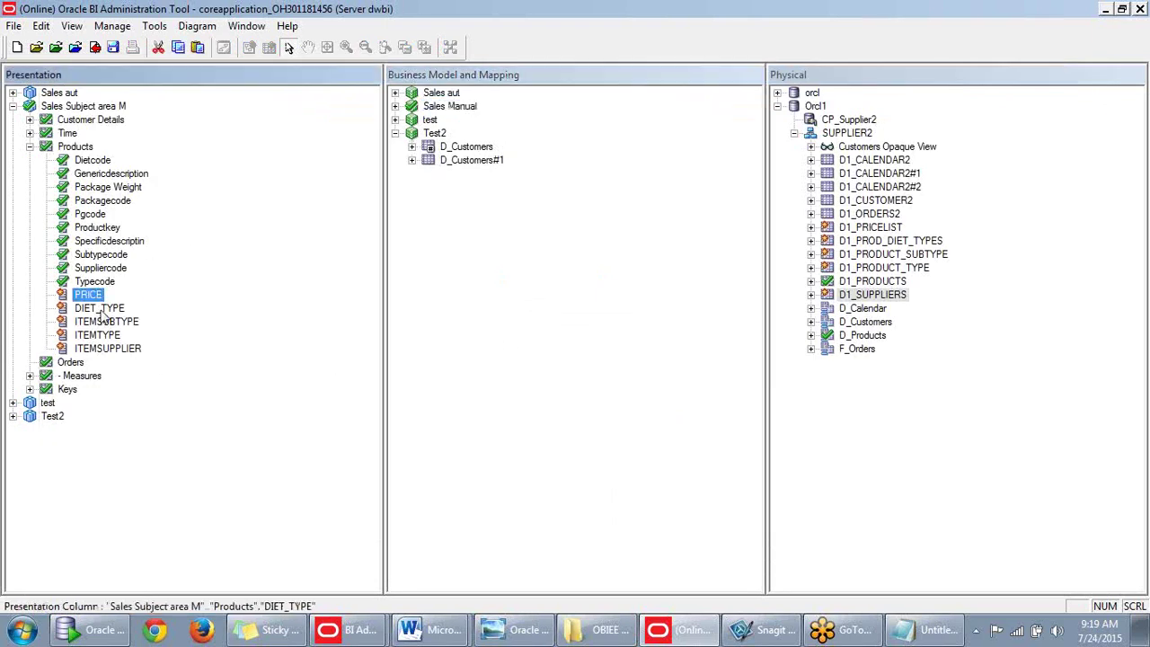
click(103, 321)
key(Down)
key(Down)
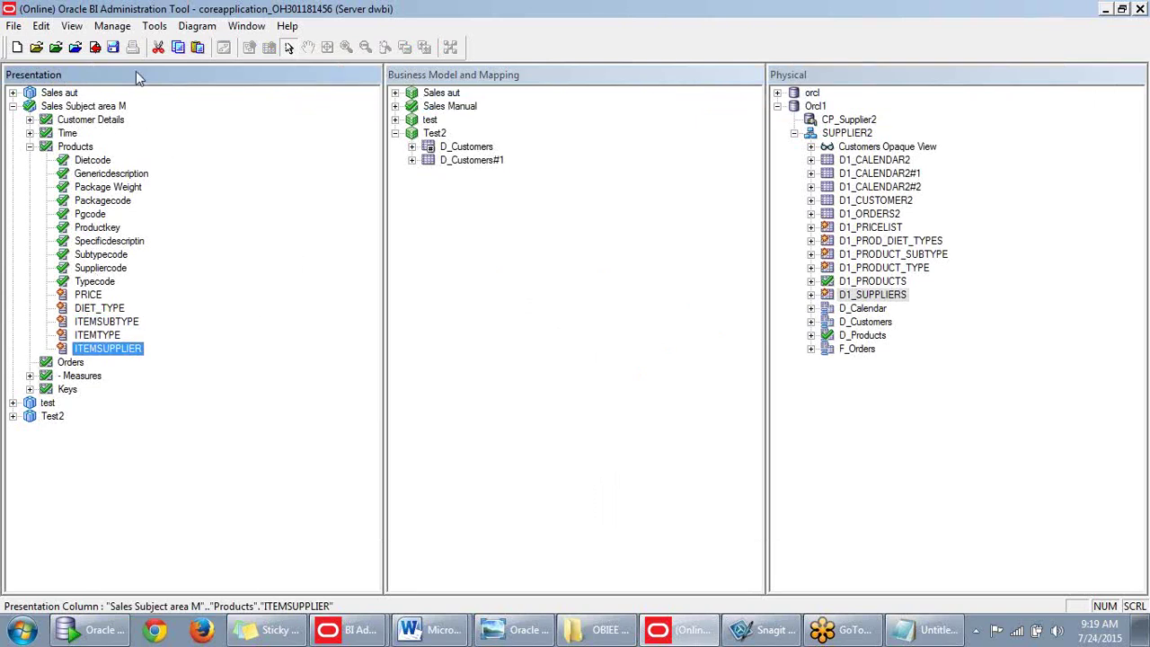
click(96, 49)
click(482, 354)
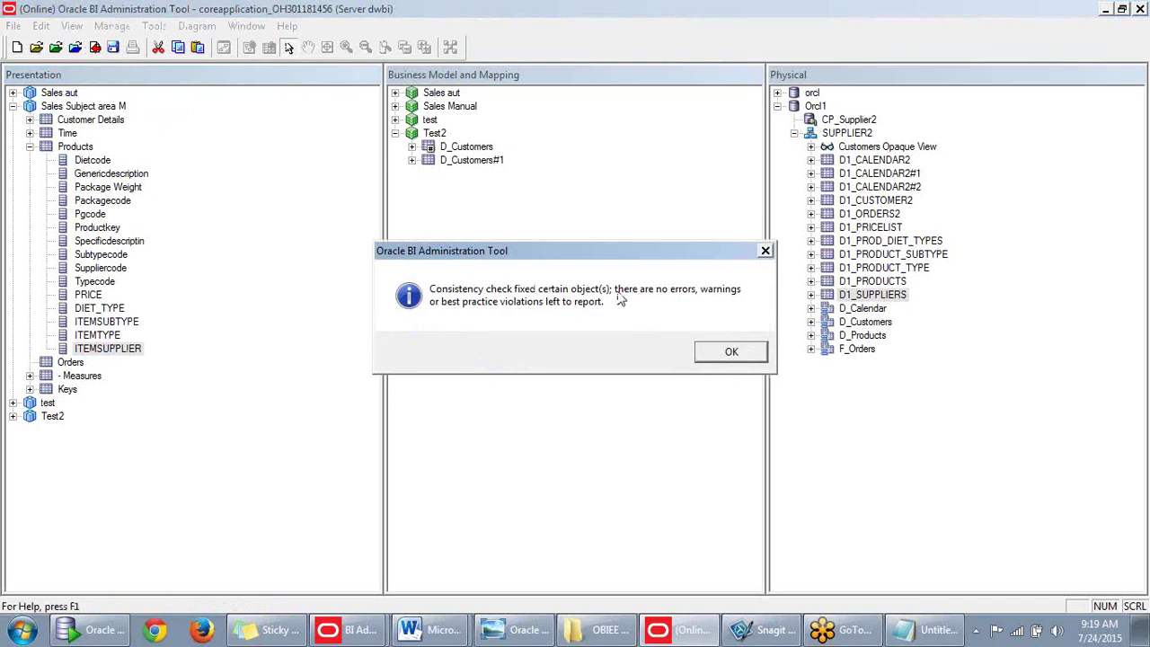
click(732, 356)
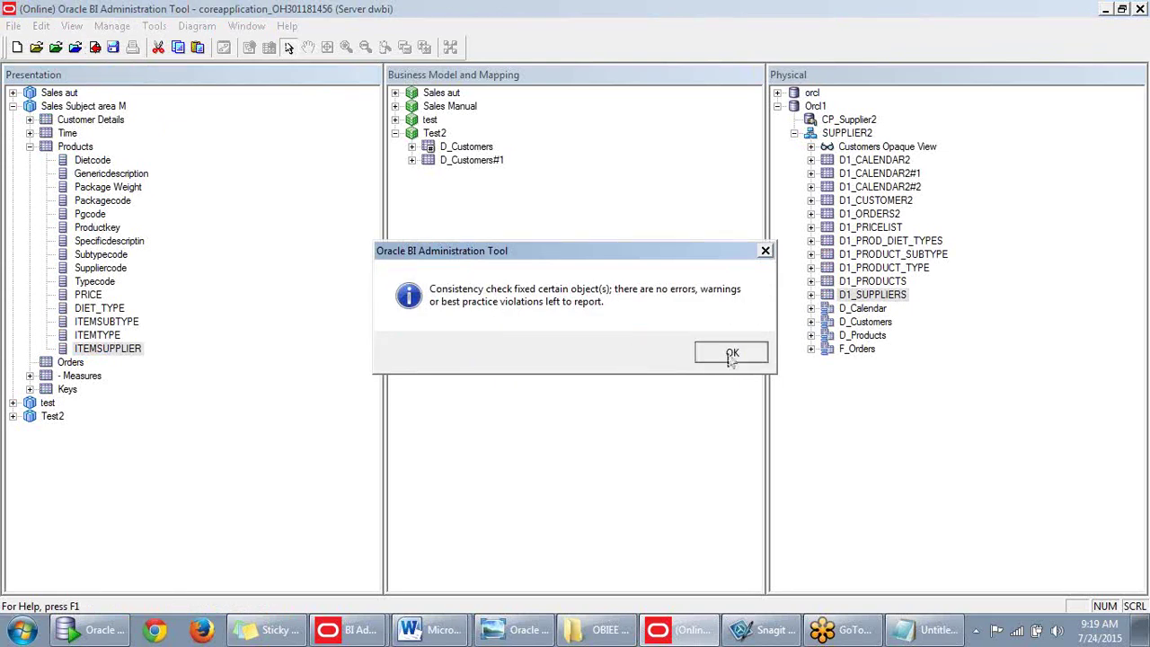
click(211, 629)
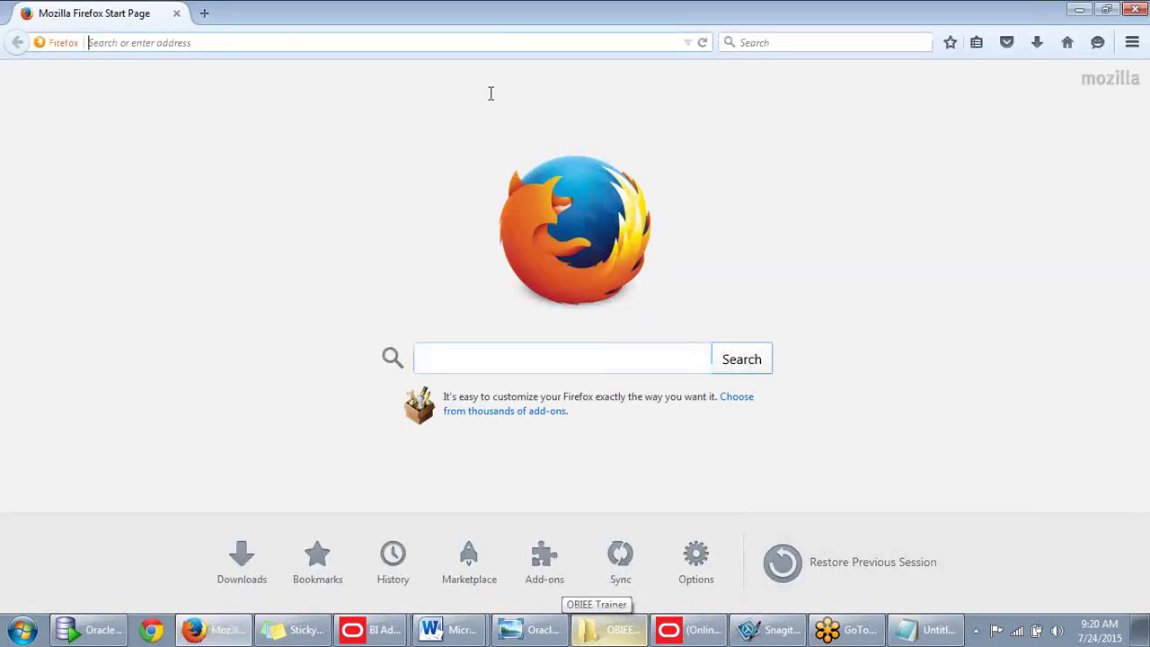
Load the dwbi:7001/analytics sign-in page from the address bar suggestion.
text(go)
key(BackSpace)
key(BackSpace)
text(dwbi/)
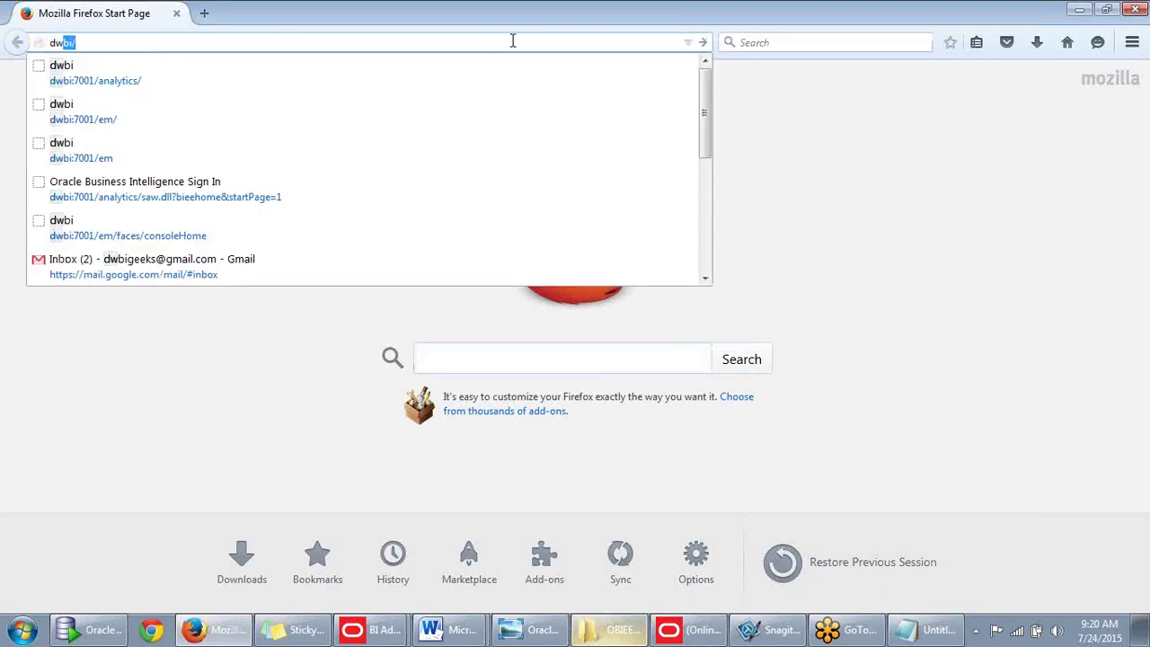
key(Down)
key(Return)
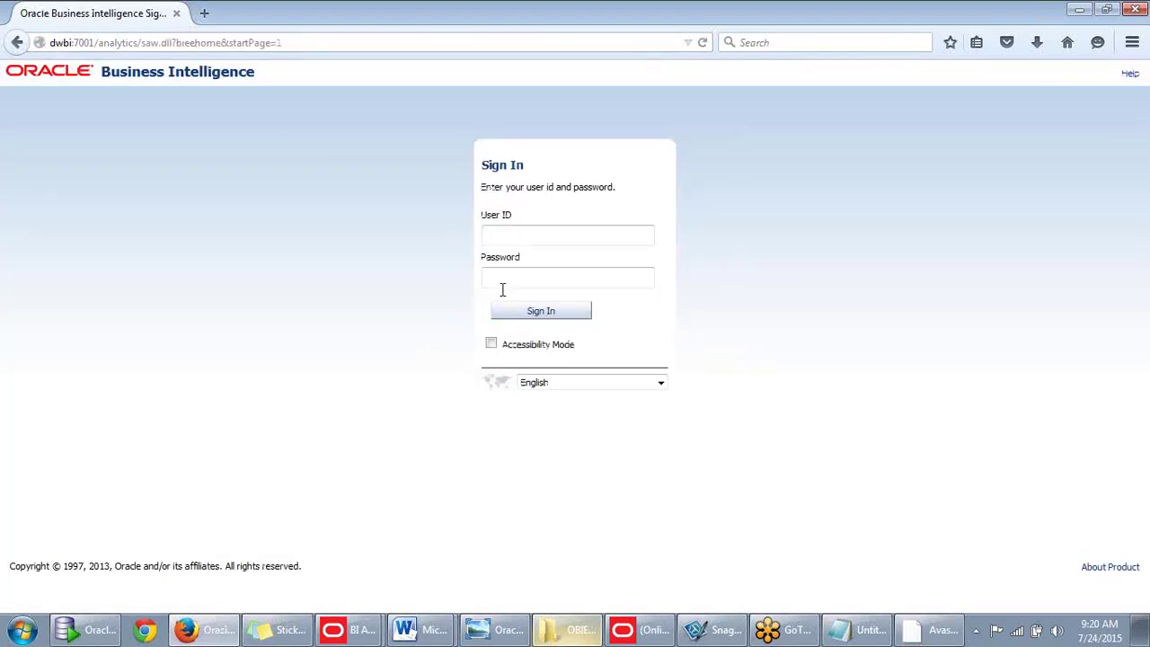
click(522, 233)
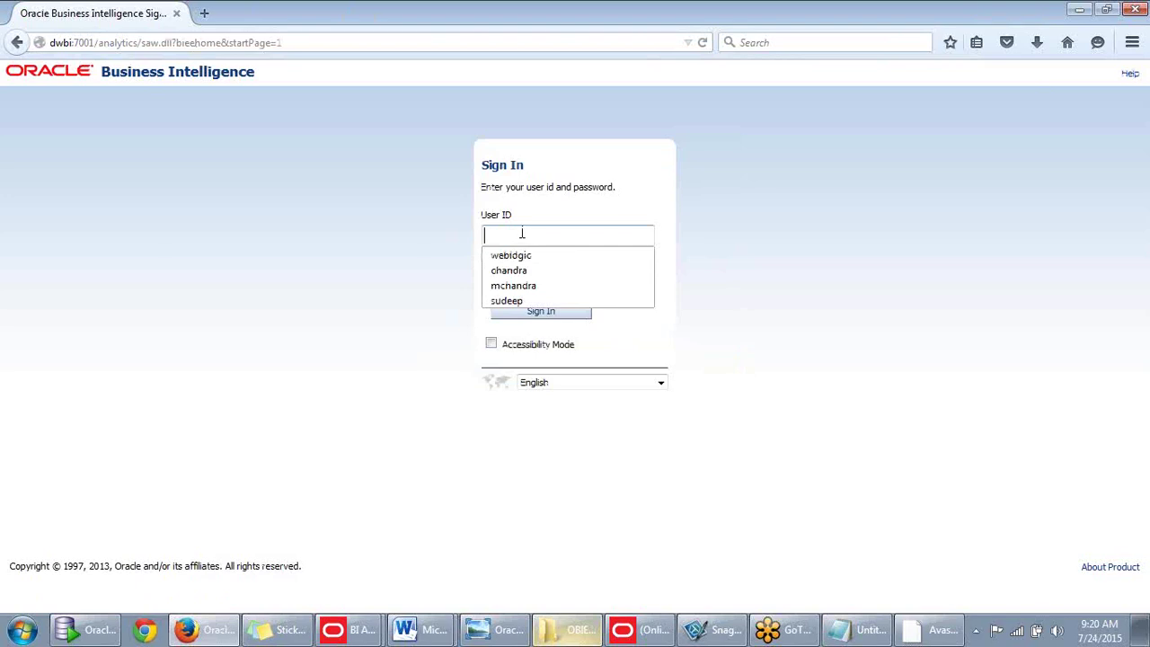
Sign in with the saved user ID and password, declining to remember the password.
click(536, 255)
click(537, 277)
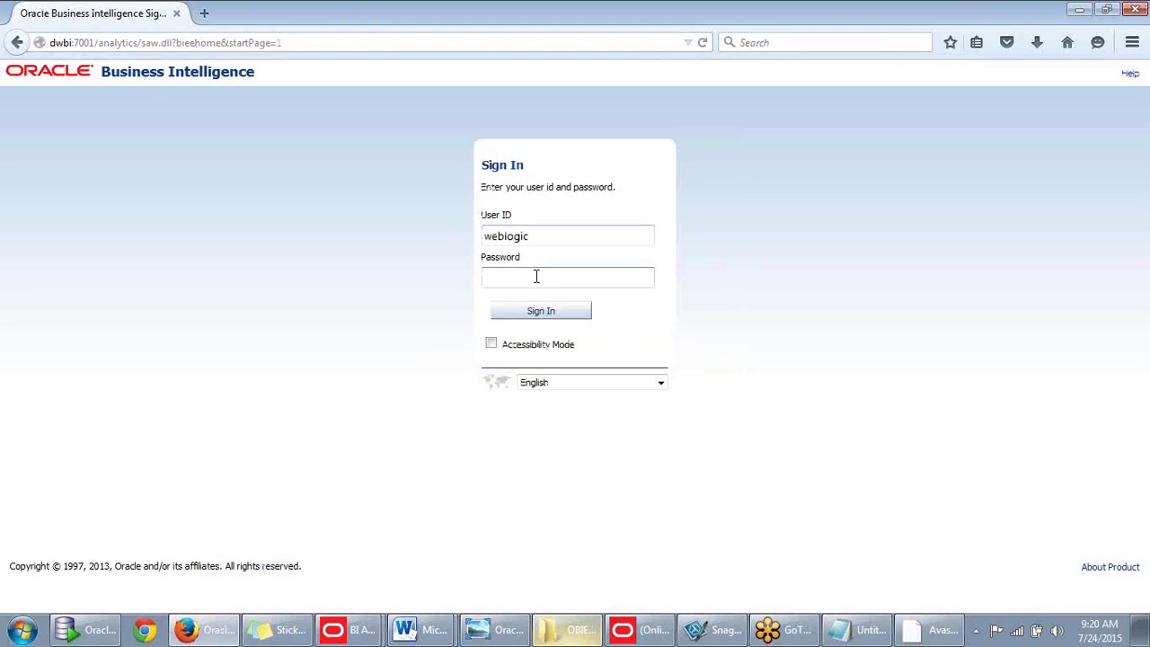
text(••••••••)
click(543, 312)
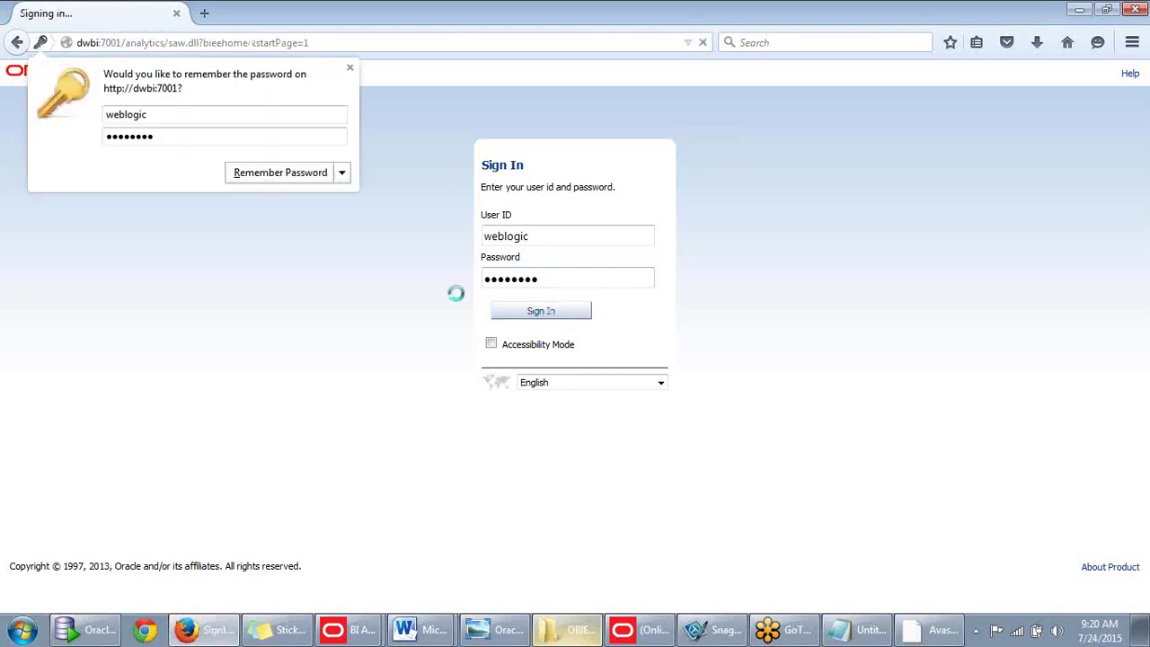
click(350, 67)
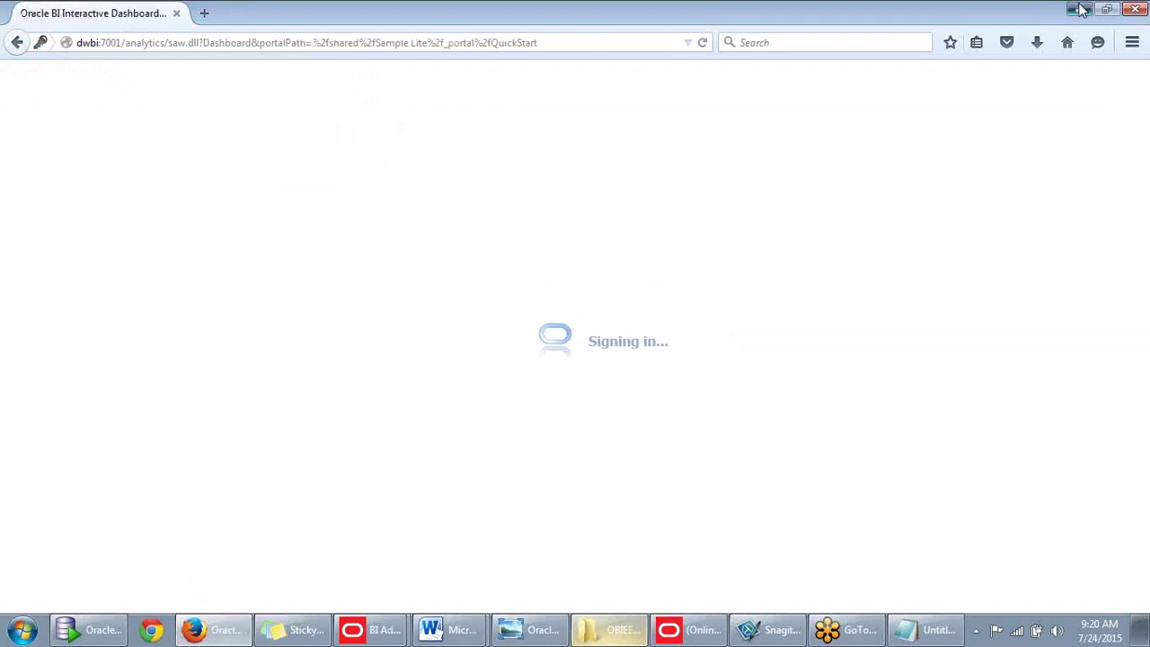
Create a new analysis based on the Sales Subject area M subject area.
click(1081, 10)
click(63, 107)
click(229, 635)
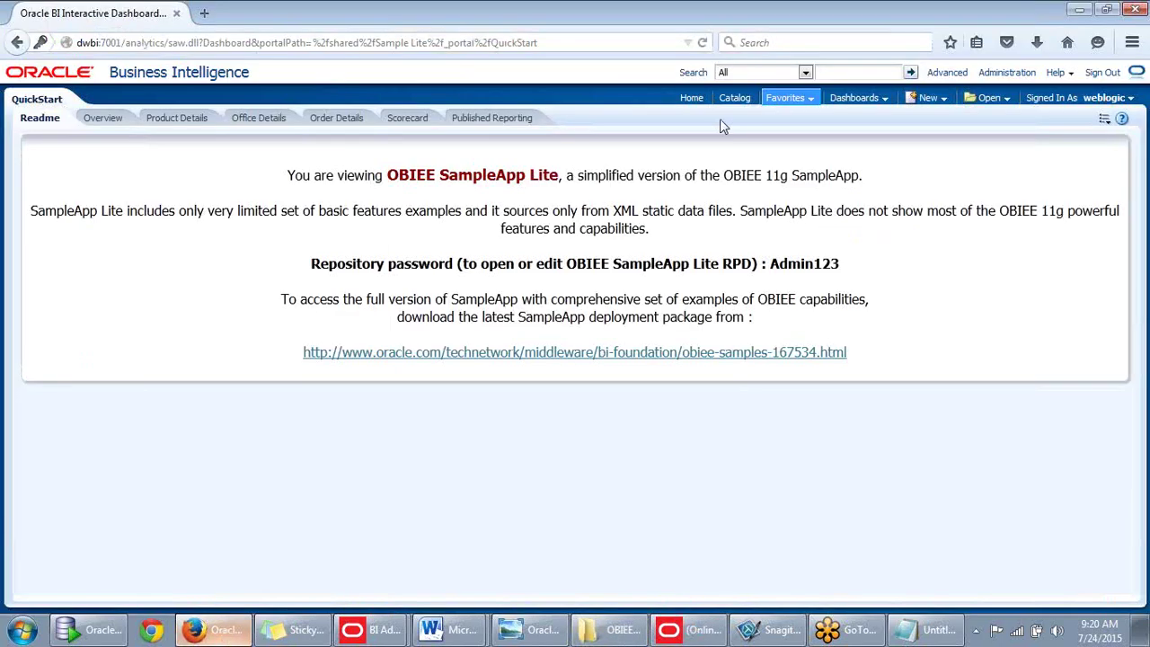
click(929, 97)
click(937, 142)
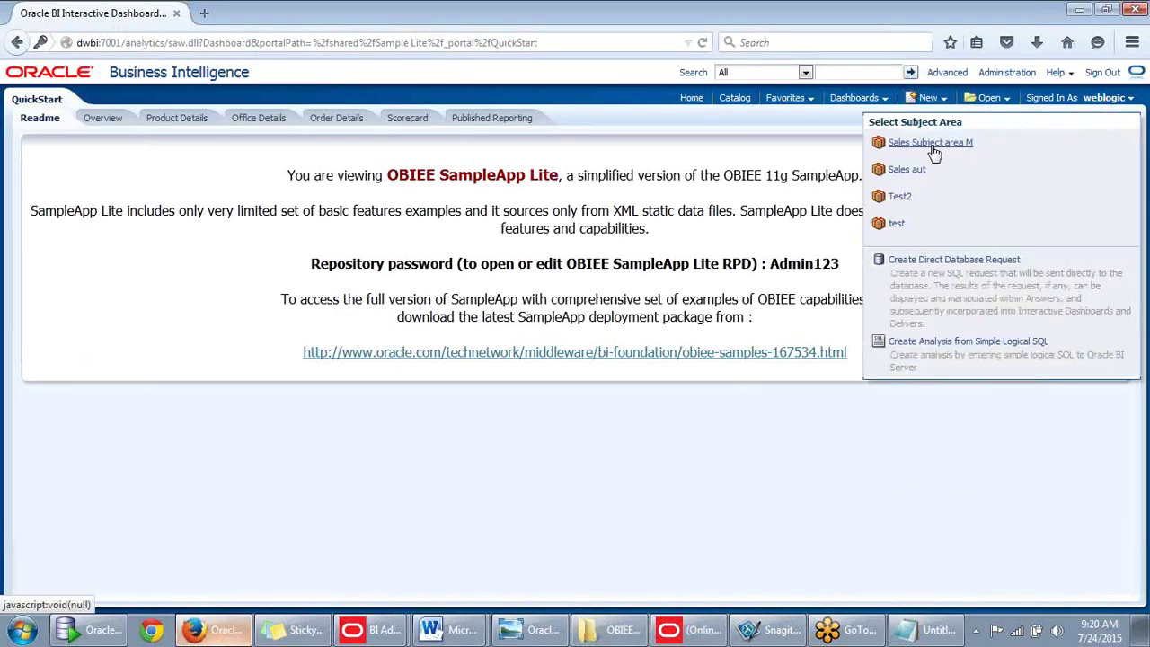
click(934, 150)
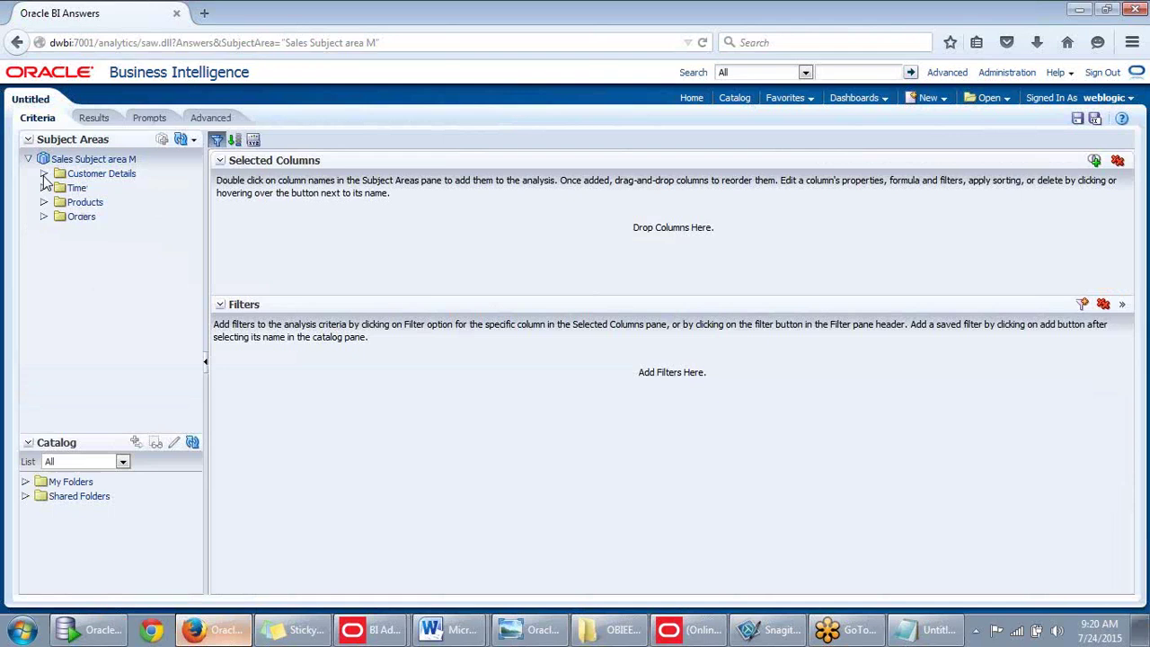
Add Customer Name from Customer Details and Year from Time to the analysis.
click(44, 174)
click(44, 175)
click(44, 188)
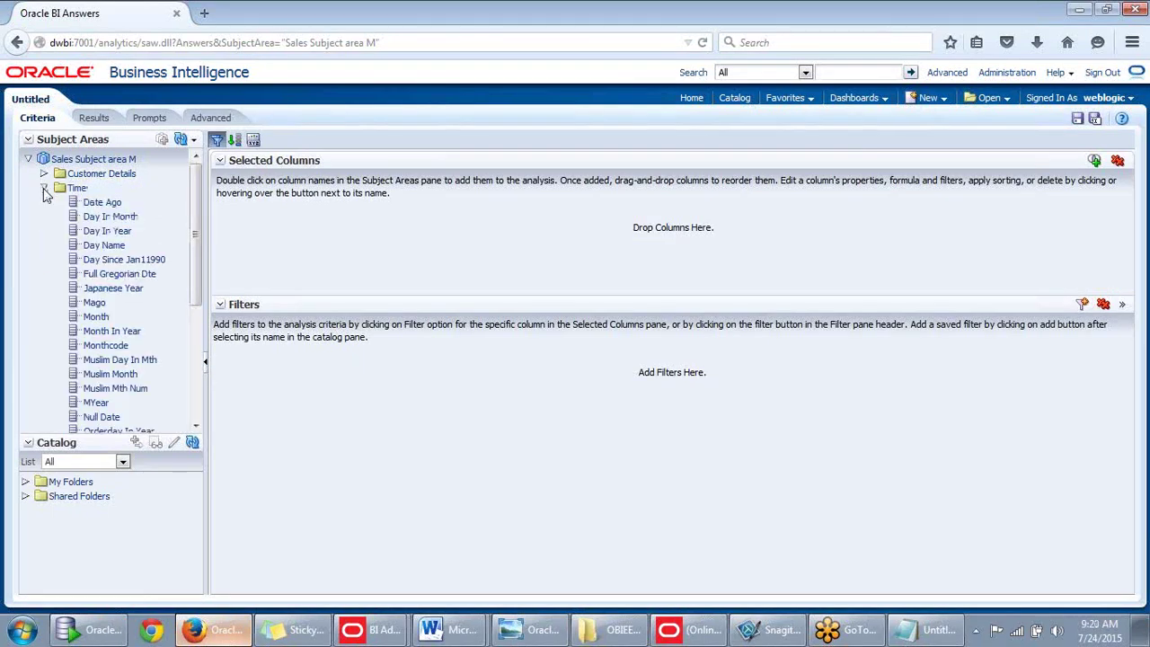
click(44, 188)
click(44, 203)
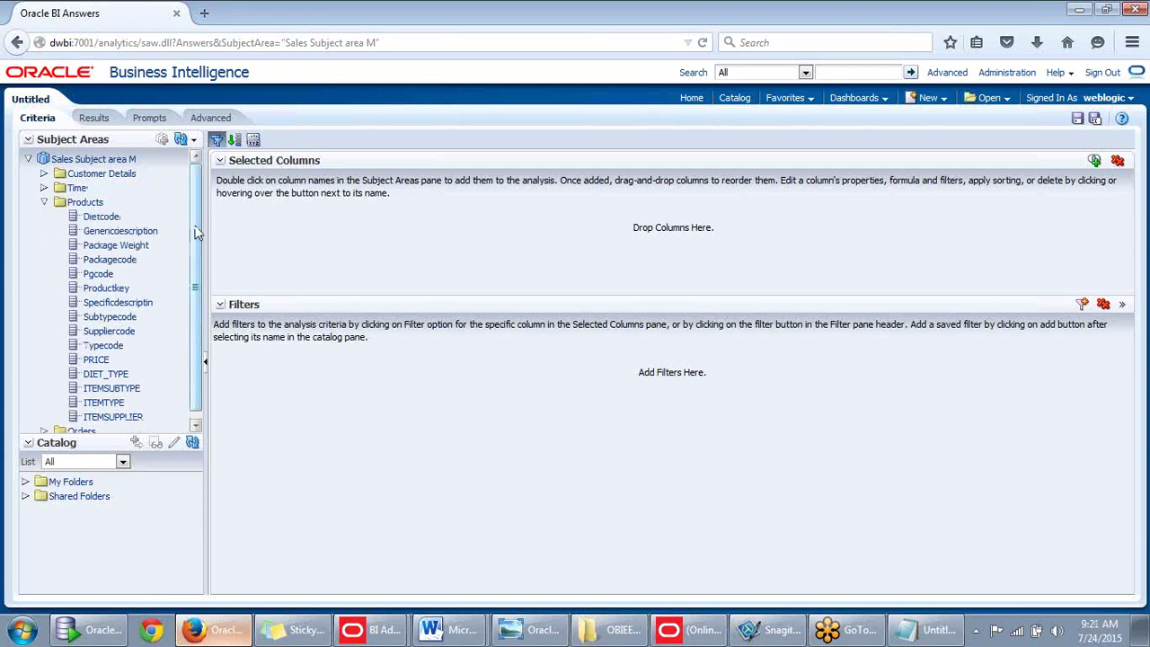
scroll(198, 234, down, 1)
click(44, 168)
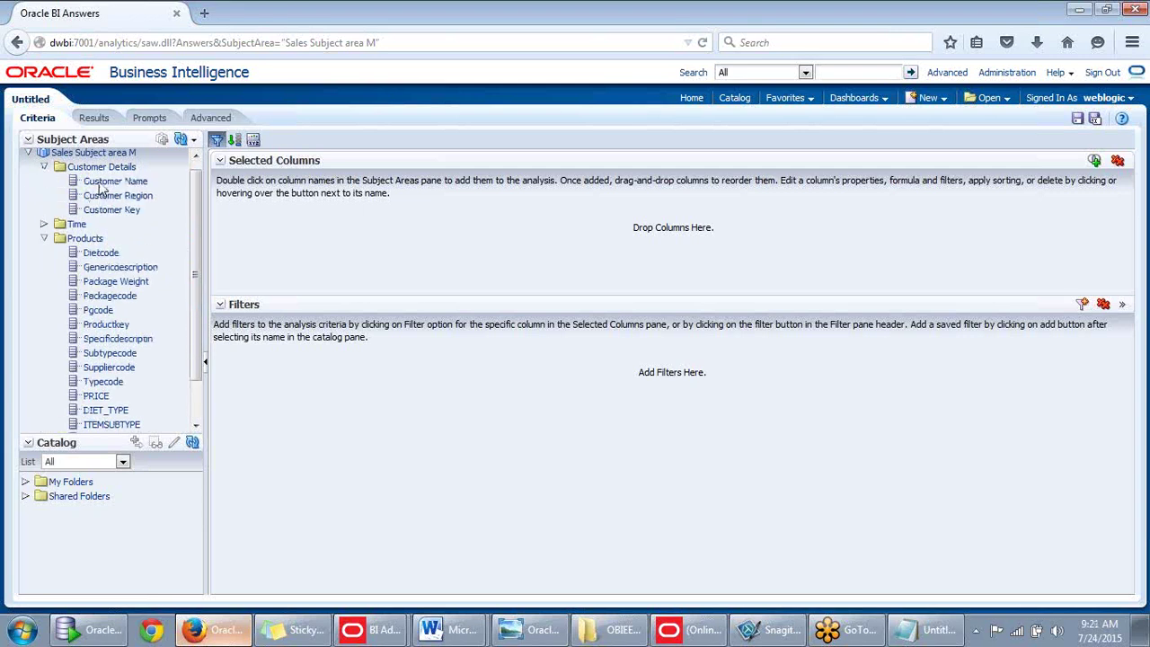
click(102, 184)
double_click(101, 184)
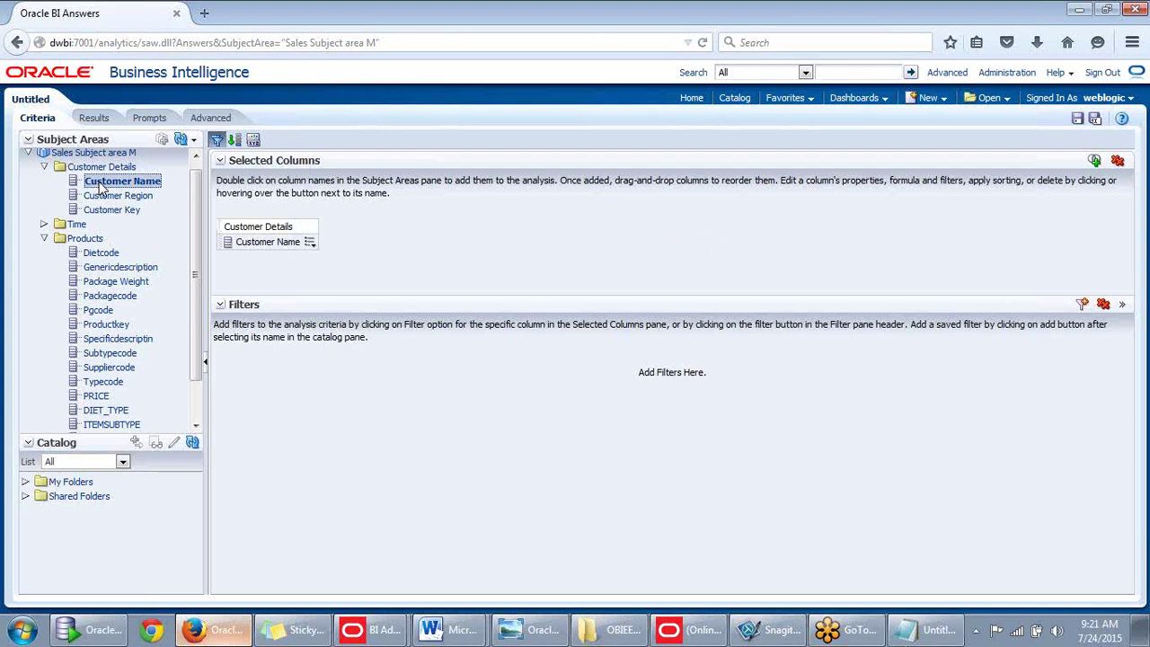
click(44, 224)
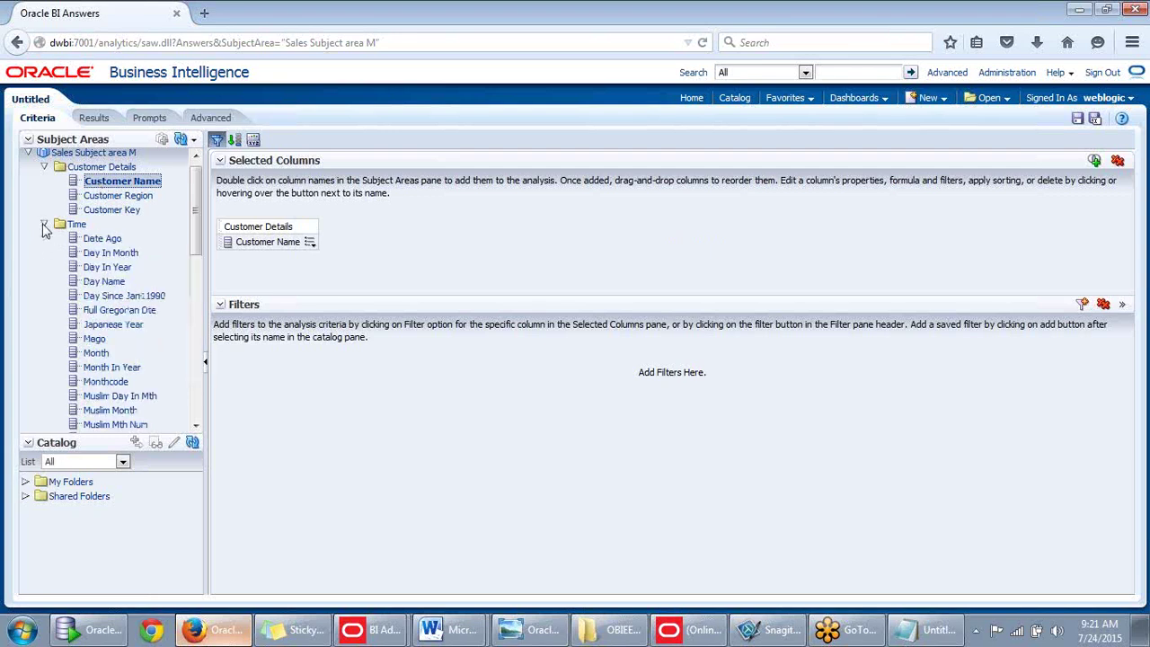
scroll(106, 305, down, 1)
scroll(106, 307, down, 5)
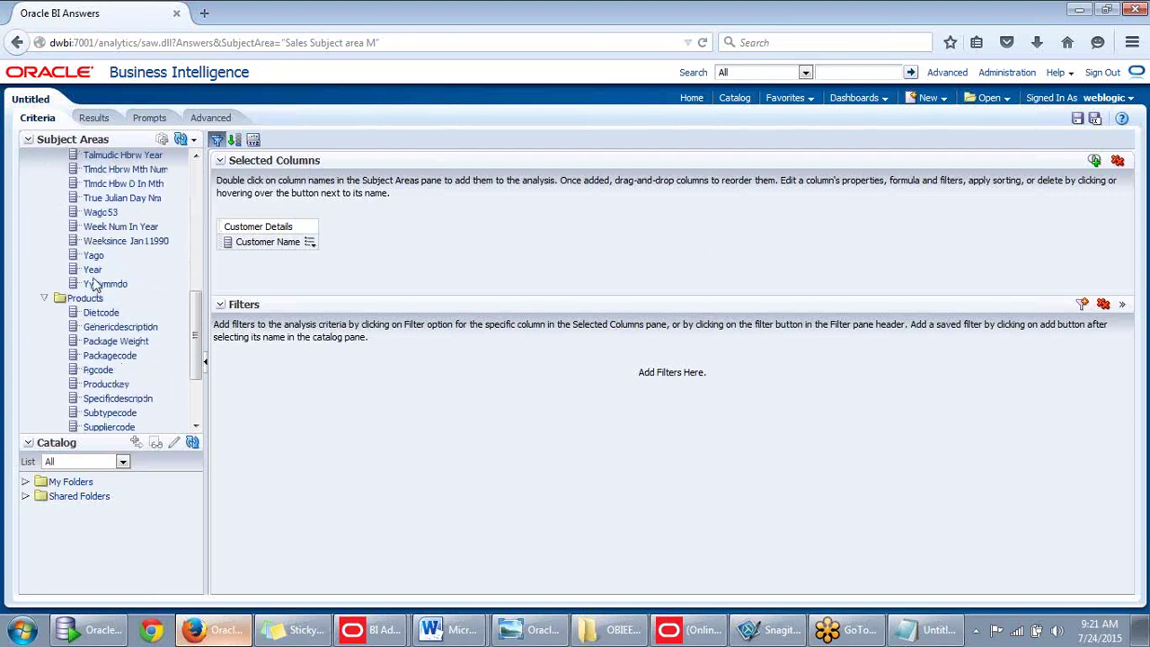
double_click(96, 269)
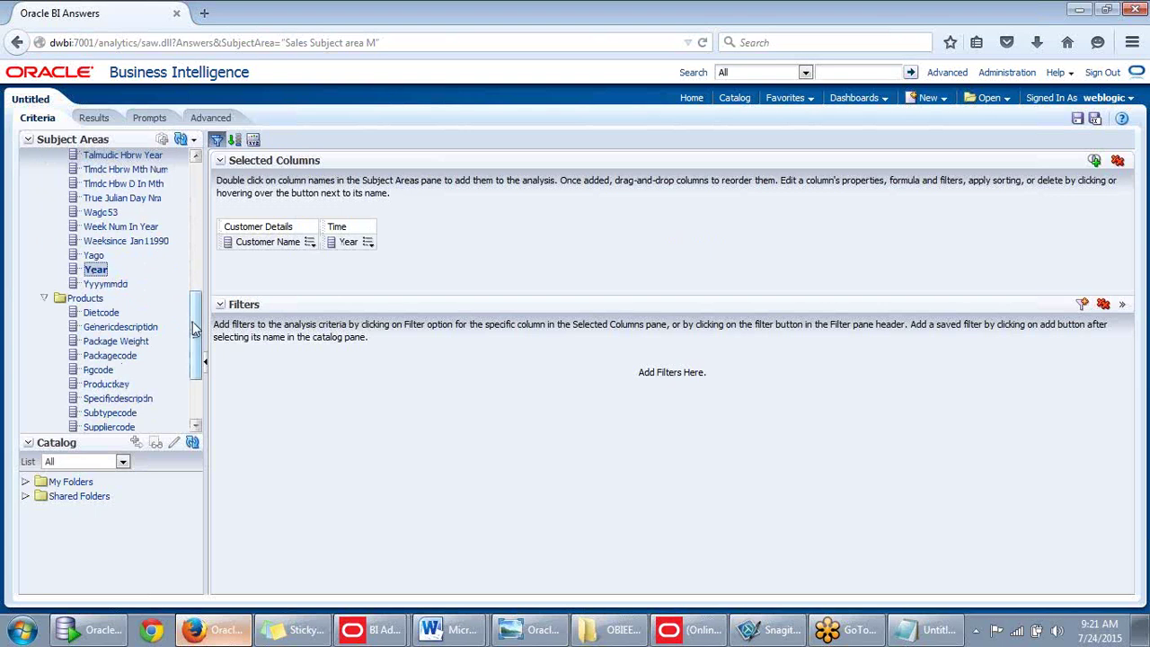
drag(192, 314, 198, 372)
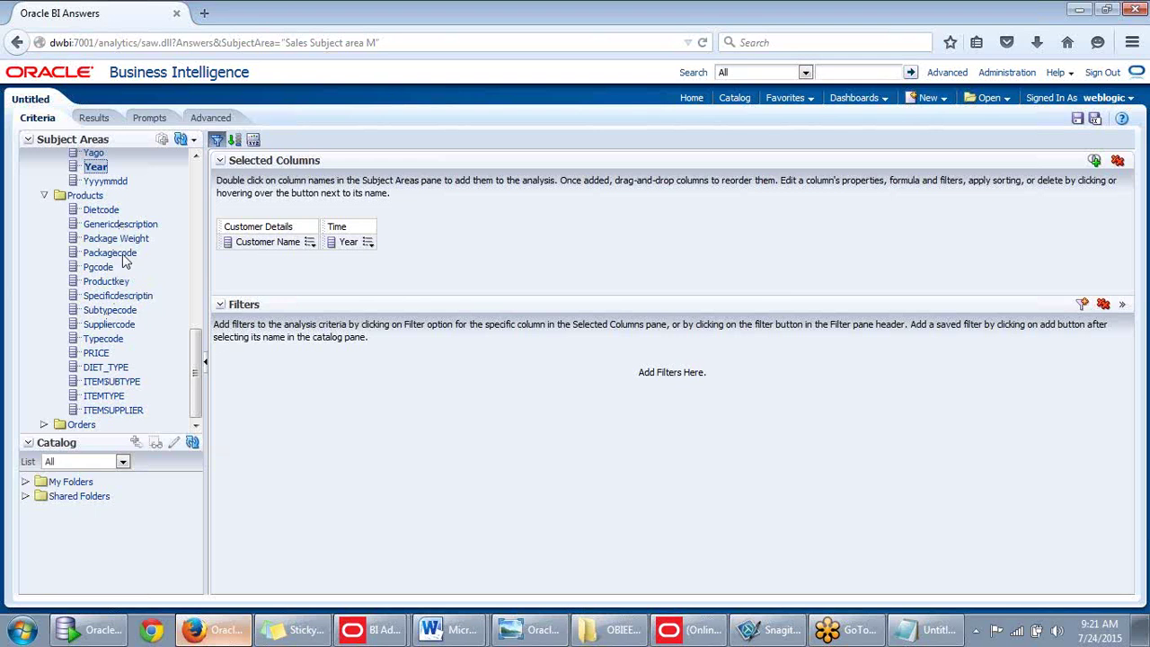
Add Genericdescription, PRICE, DIET_TYPE, ITEMSUBTYPE and ITEMSUPPLIER, then view the results.
double_click(125, 226)
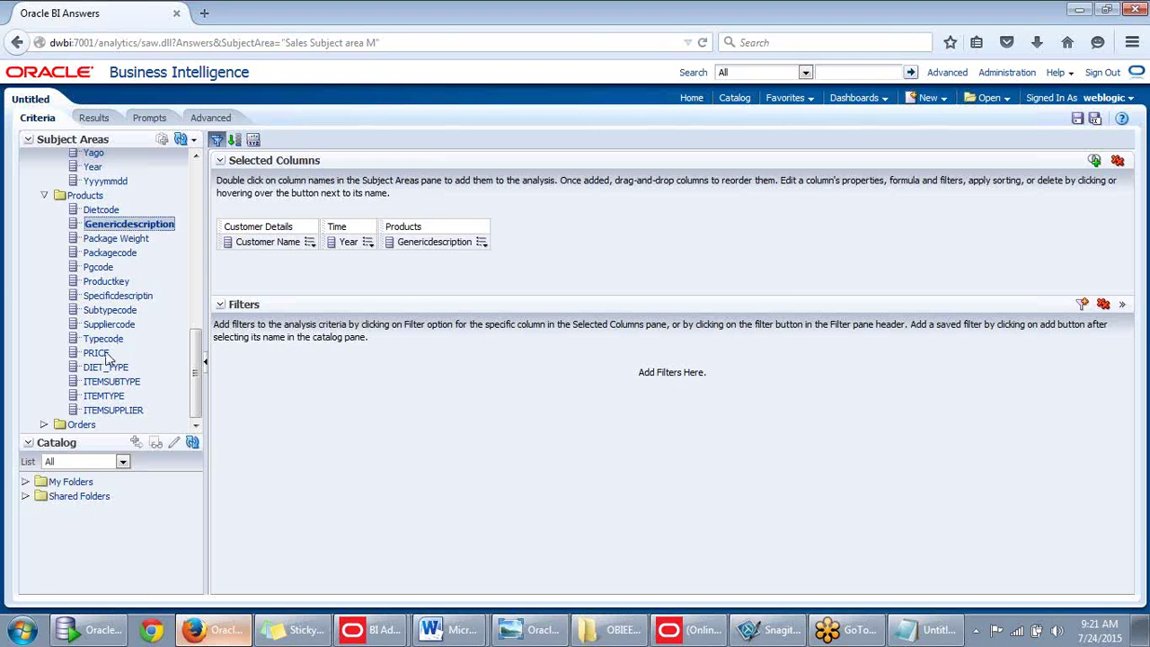
click(106, 355)
double_click(106, 366)
double_click(111, 380)
double_click(107, 395)
double_click(115, 412)
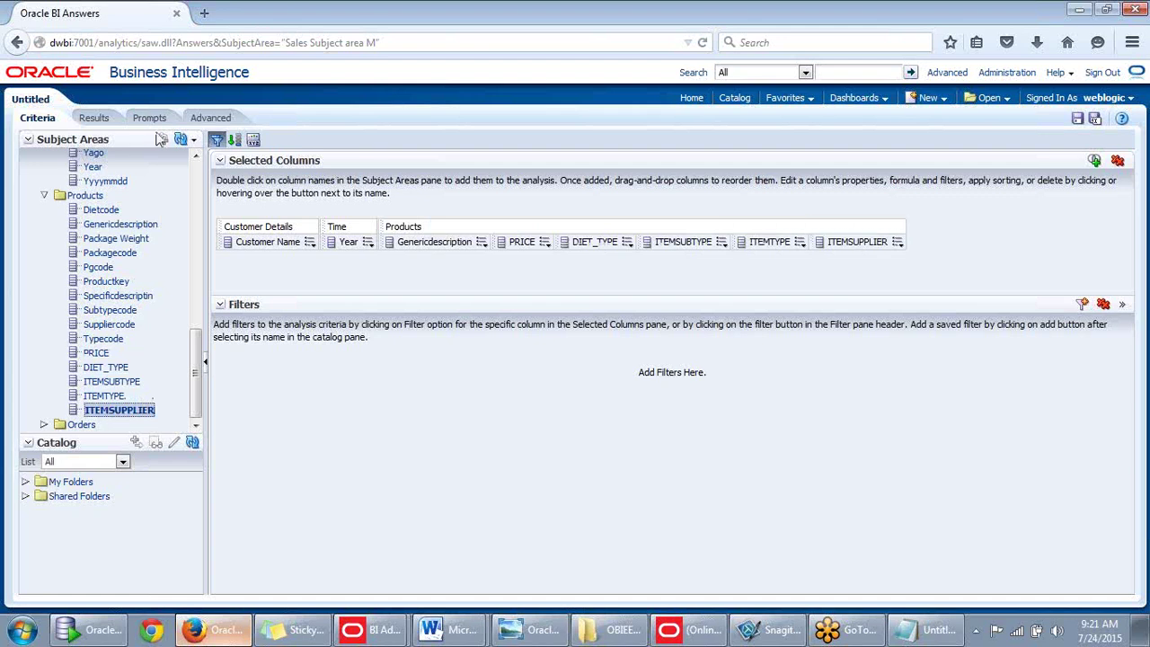
click(94, 118)
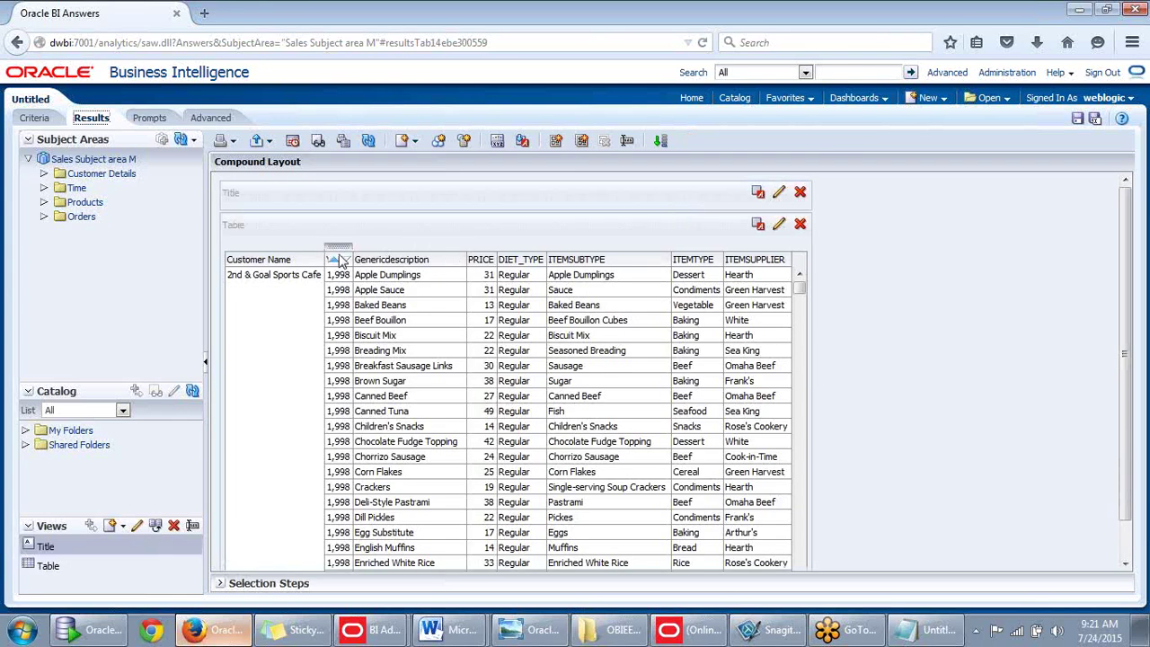
Move the Year column before Customer Name in the results table, then return to Notepad.
drag(338, 251, 229, 258)
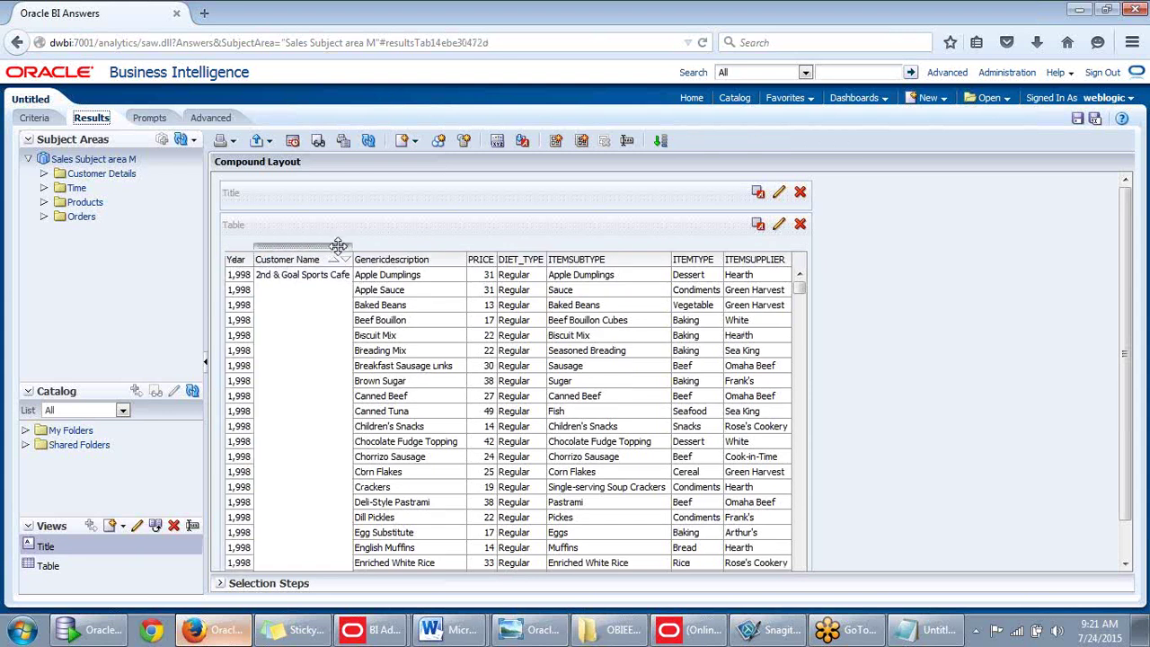
scroll(806, 309, down, 10)
scroll(795, 314, up, 10)
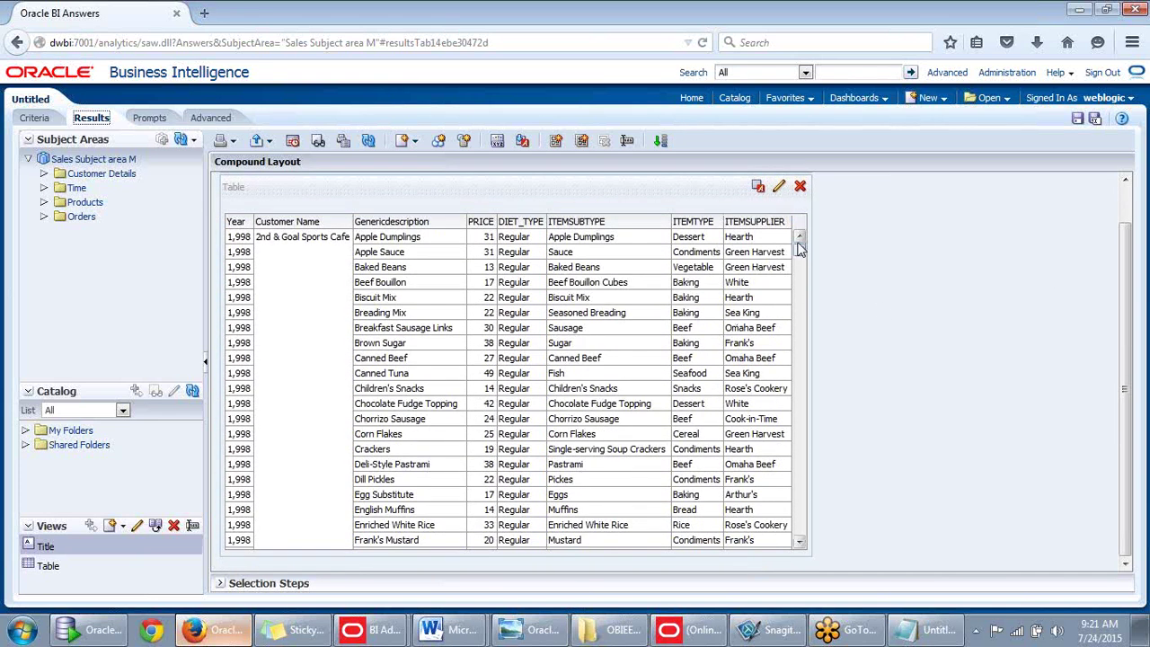
mouse_move(799, 247)
mouse_down()
mouse_move(803, 268)
mouse_move(806, 237)
mouse_up()
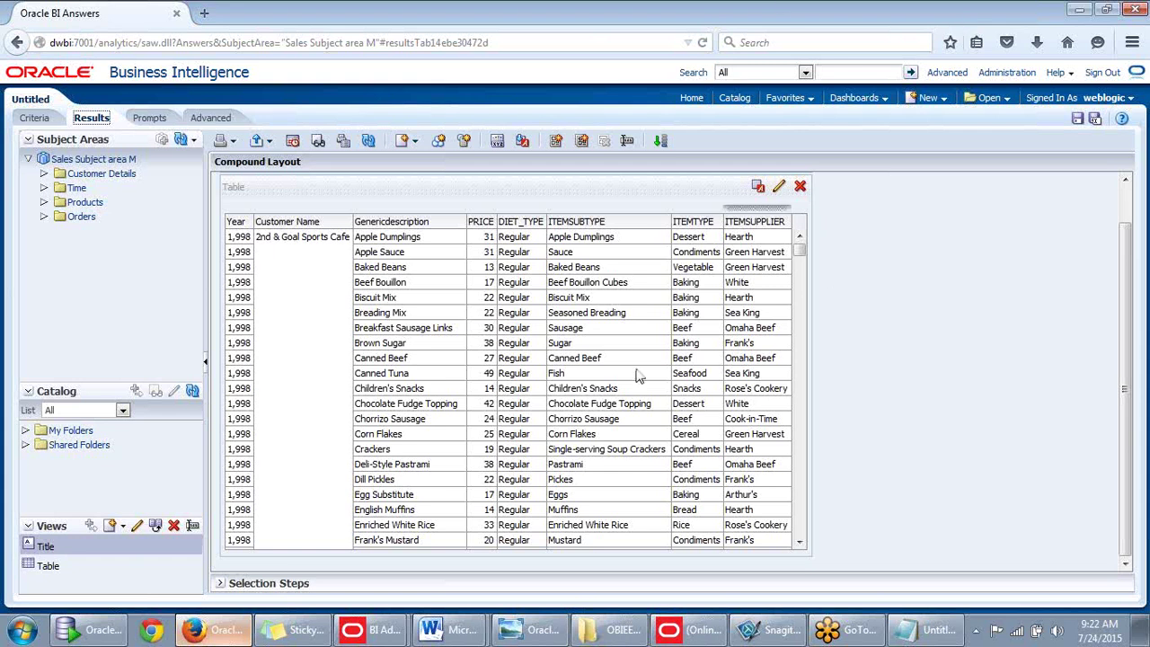
click(926, 629)
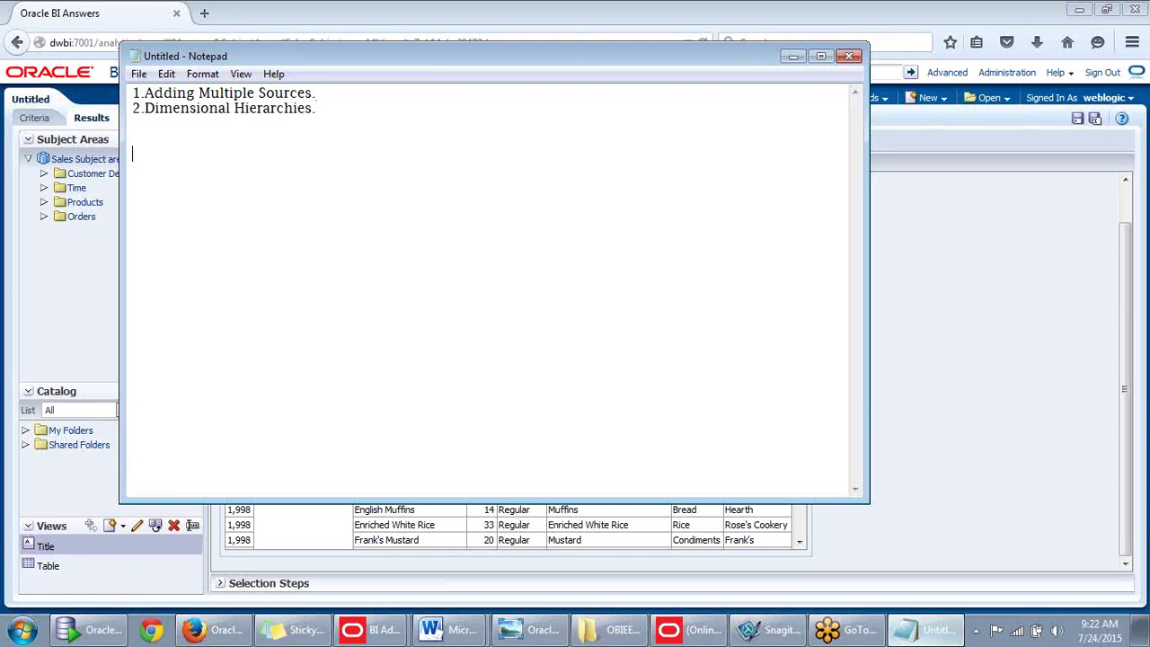
Write the note 'inside one LTS we can integrate n number of physical tables to convert snowflake schema to star sch.'.
text(ide one LTS we can integrate.)
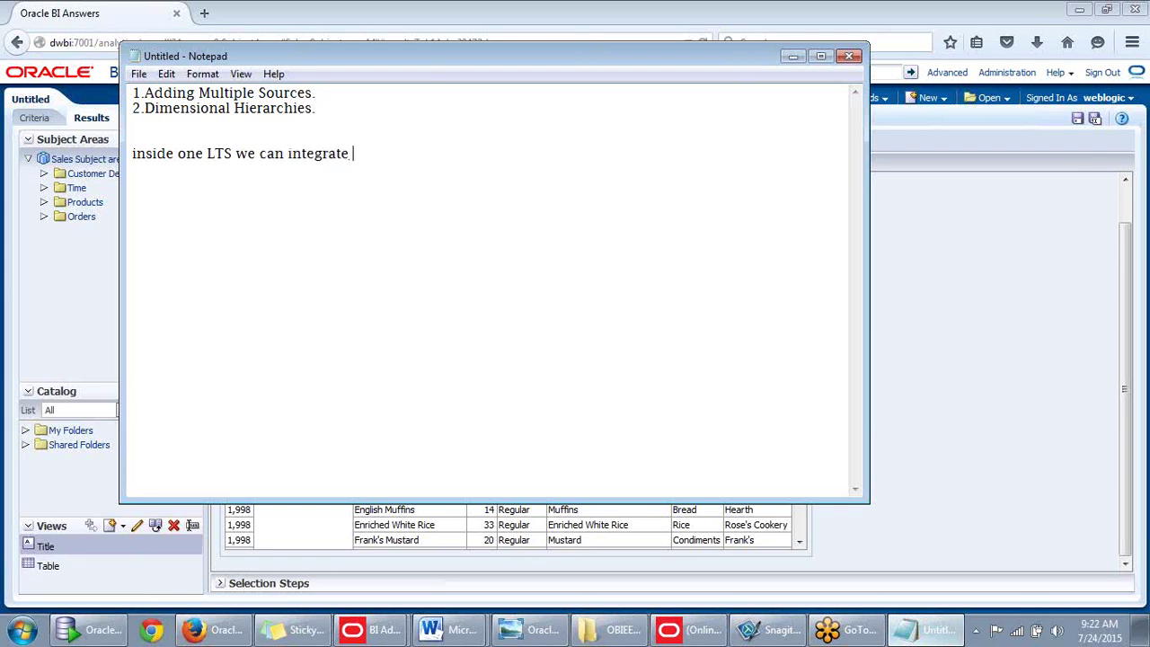
text(te n num)
key(BackSpace)
text(number of ph)
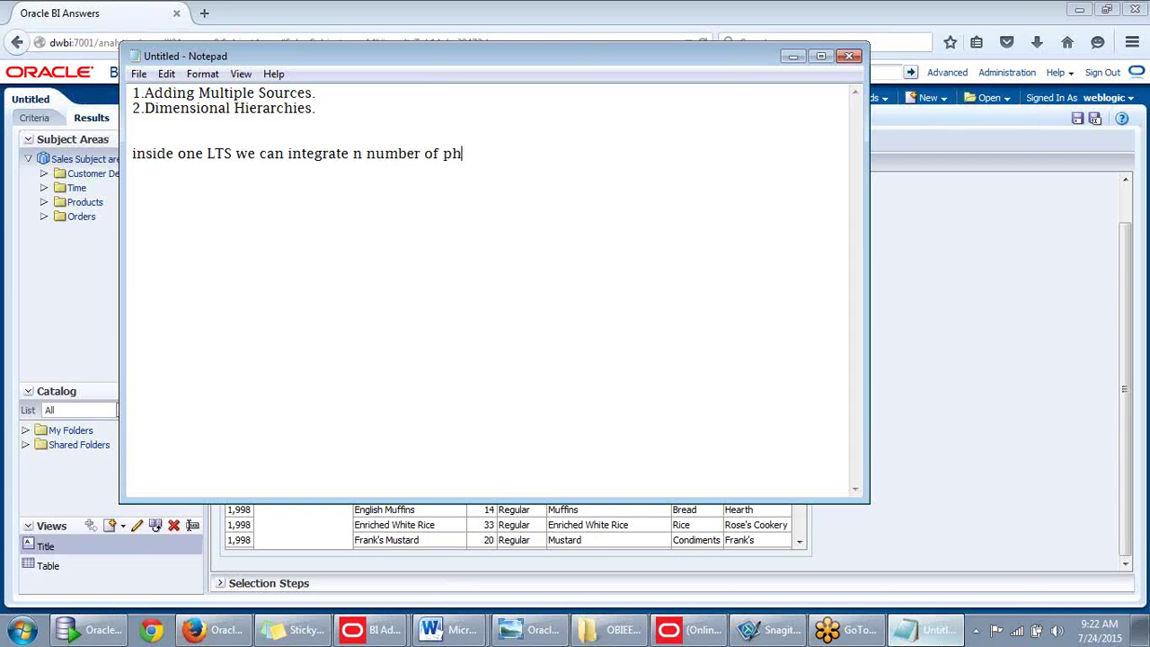
text(ysical)
text(tables)
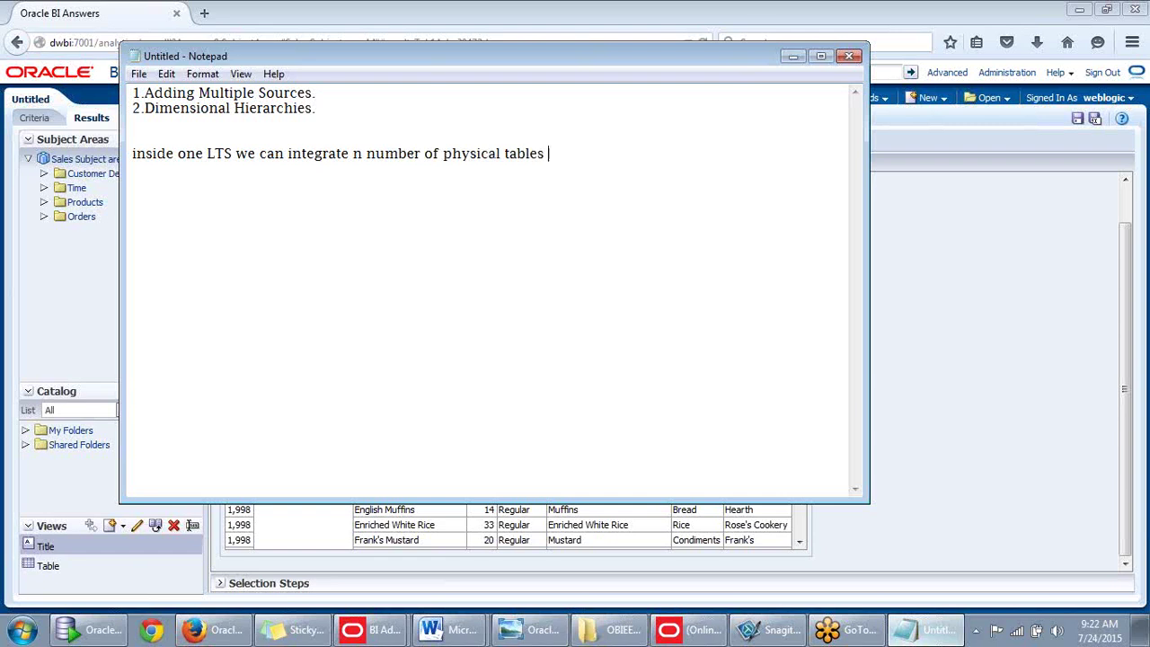
key(BackSpace)
text(.)
text( to convert)
text( snowf)
text(lak)
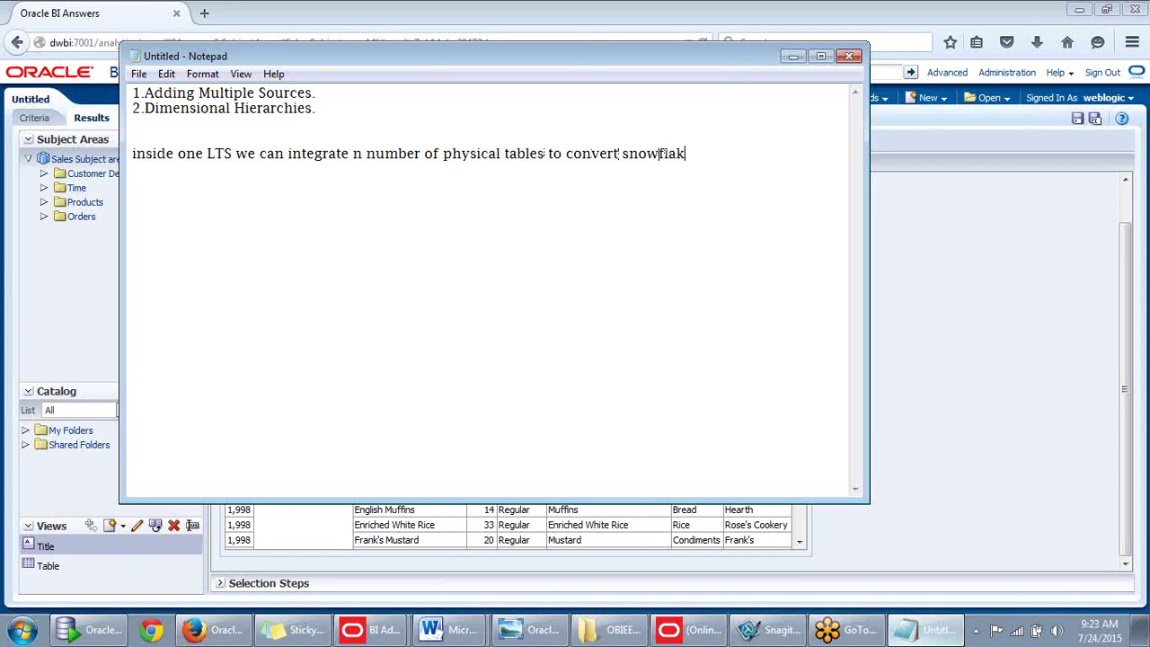
text(e schema to s)
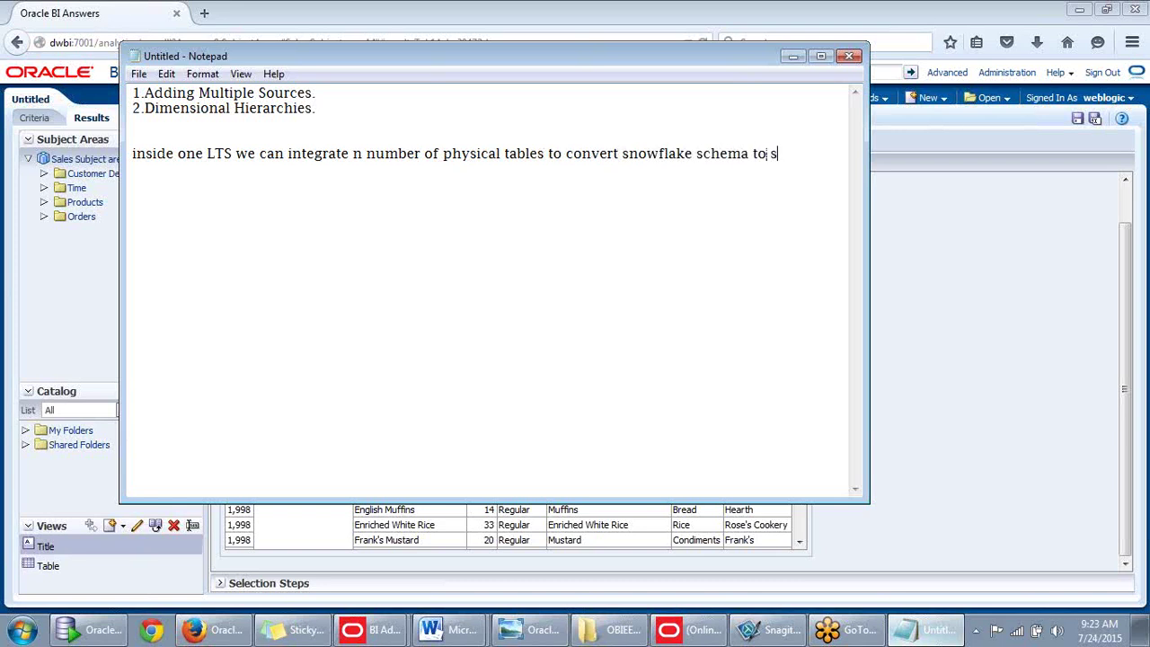
text(tar sch.)
key(Return)
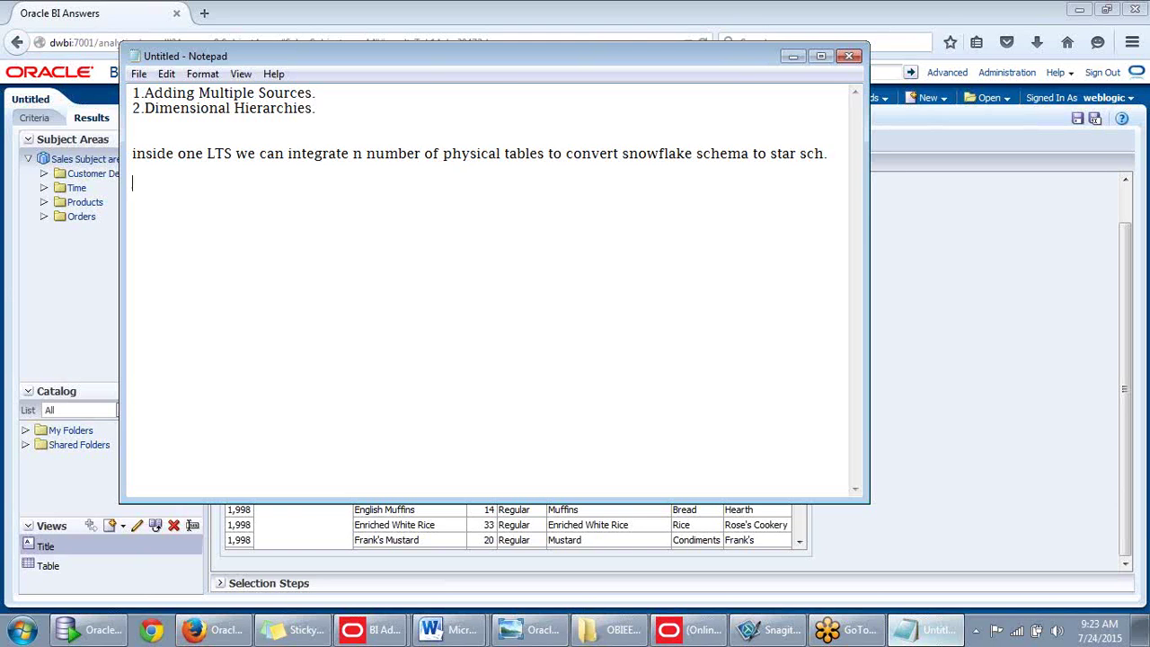
List 'level based hierarchies' and 'parent child hierarchies' under Dimensional Hierarchies in the notes.
click(792, 57)
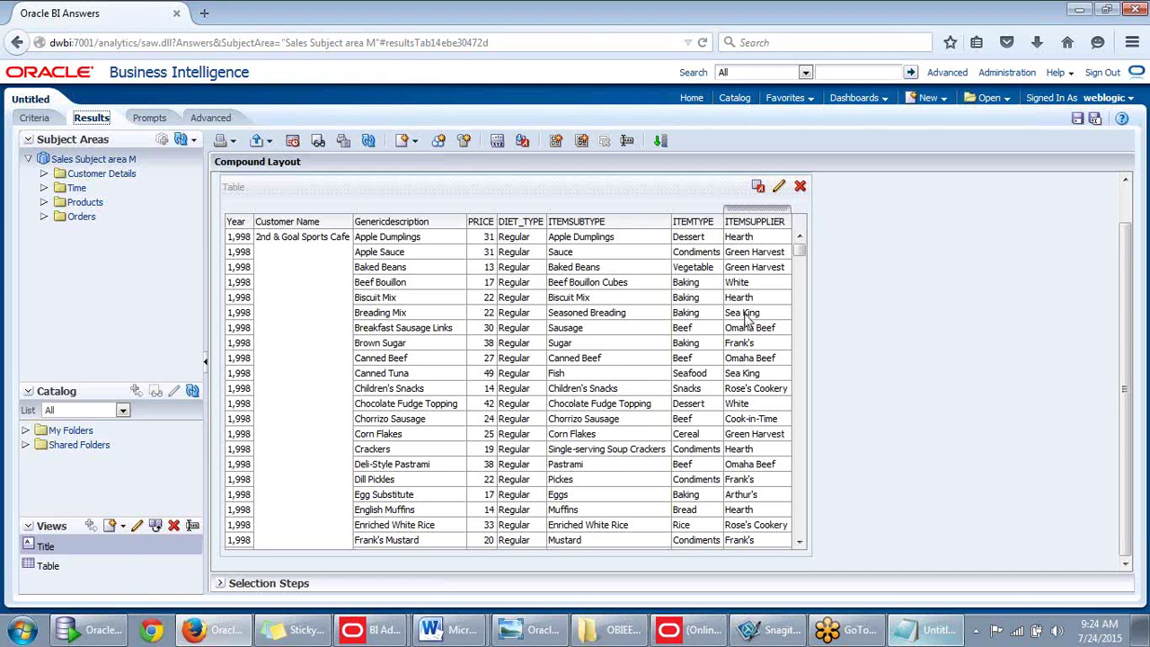
click(906, 629)
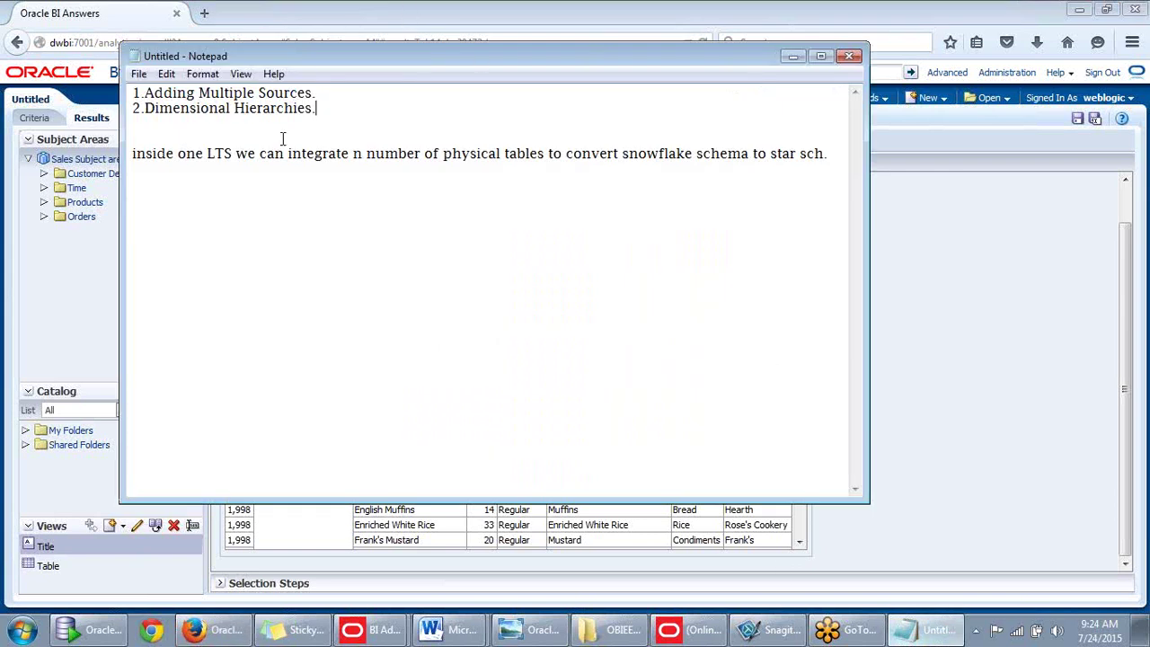
key(Return)
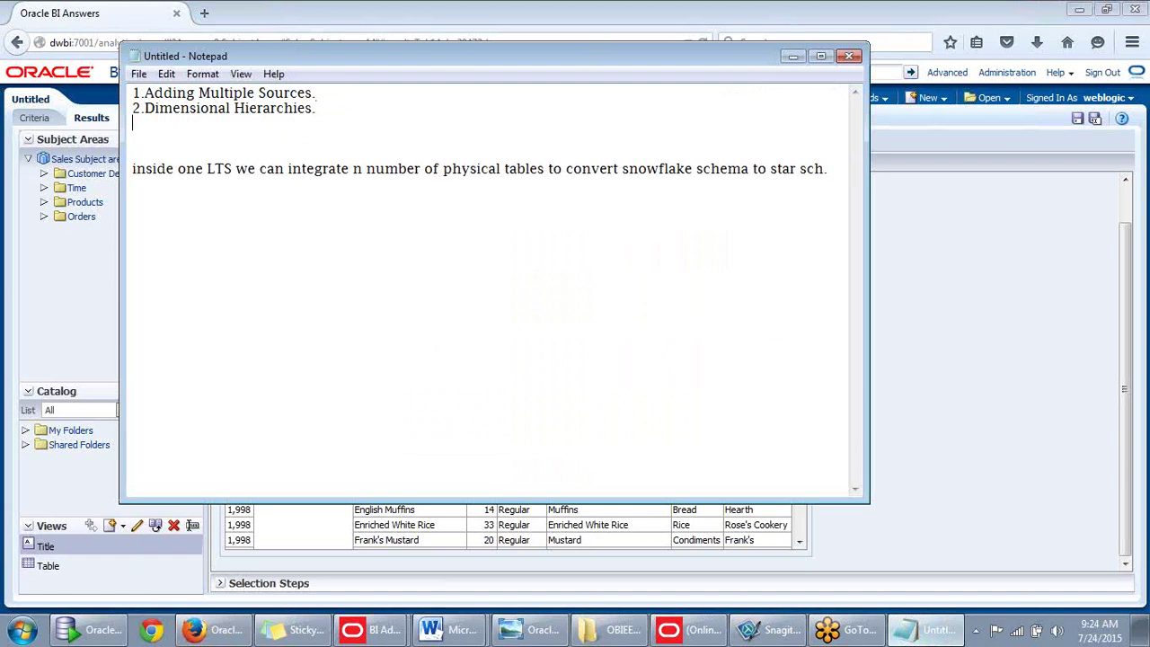
text(-)
text(level b)
key(BackSpace)
text(based hiera)
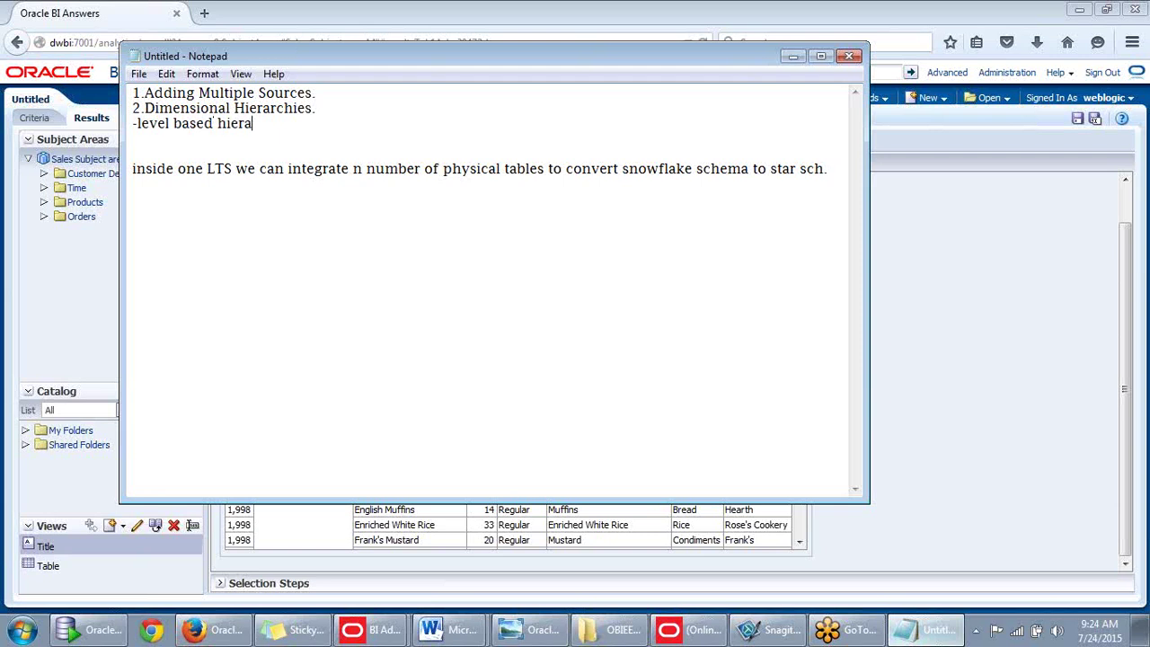
text(rchies)
key(Return)
text(pa)
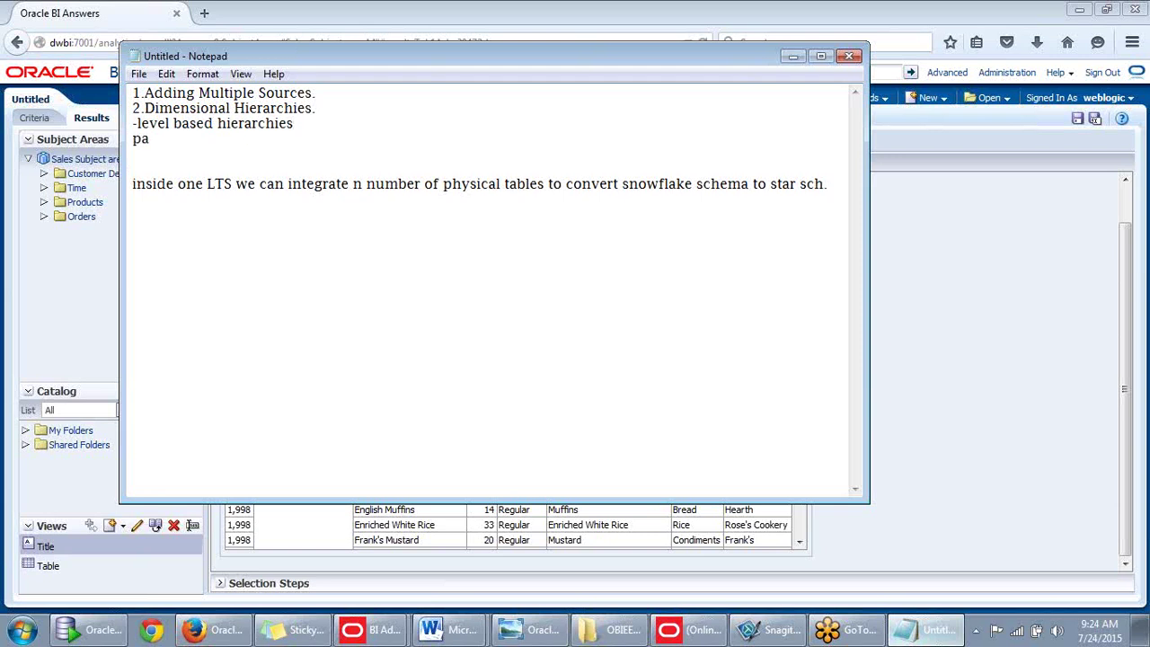
text(rent child hie)
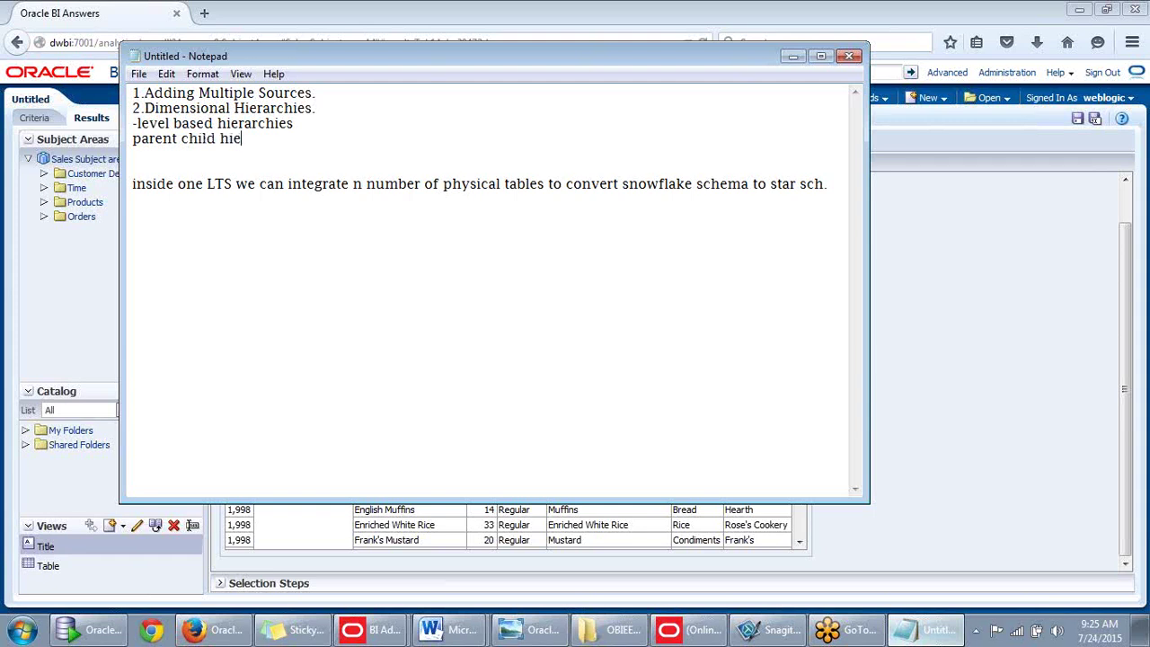
text(rarchies)
key(Return)
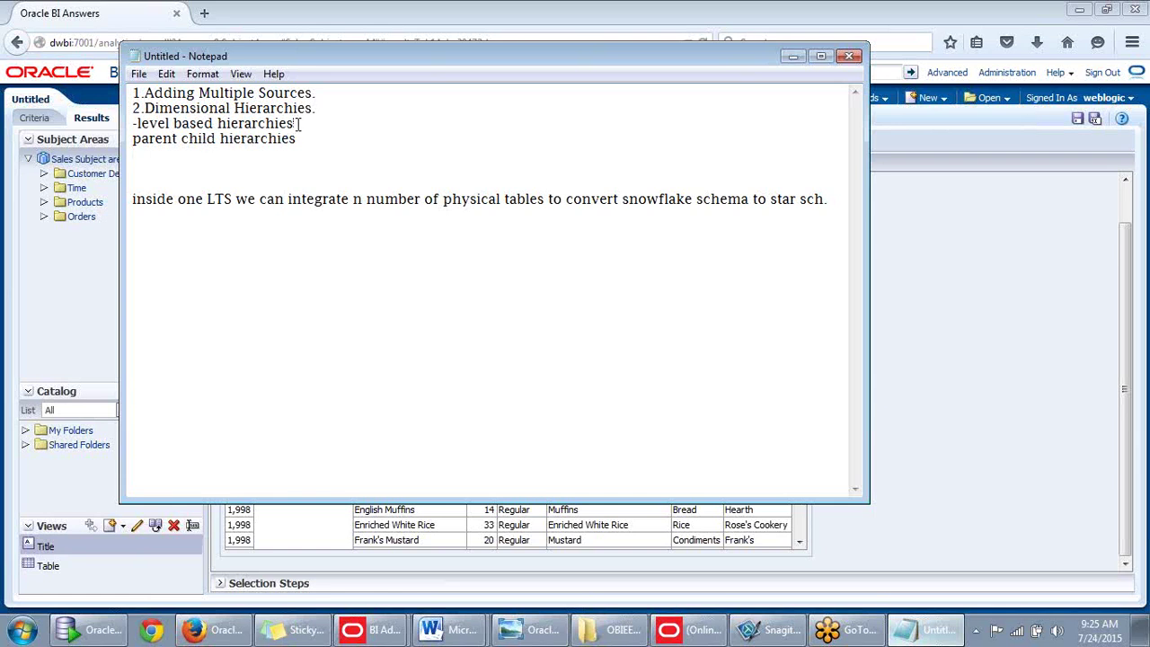
Add 'Unbalenced hierarchies.' as the third type and select the level based line.
click(299, 124)
click(303, 138)
key(Return)
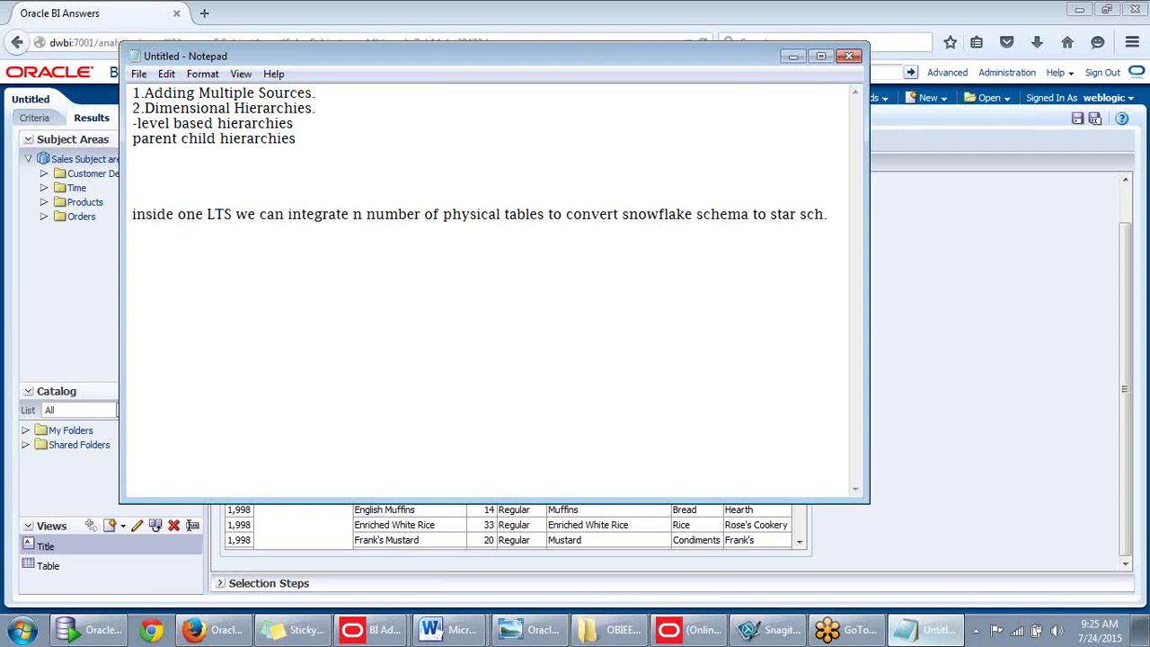
text(Unbalenced)
text(hie)
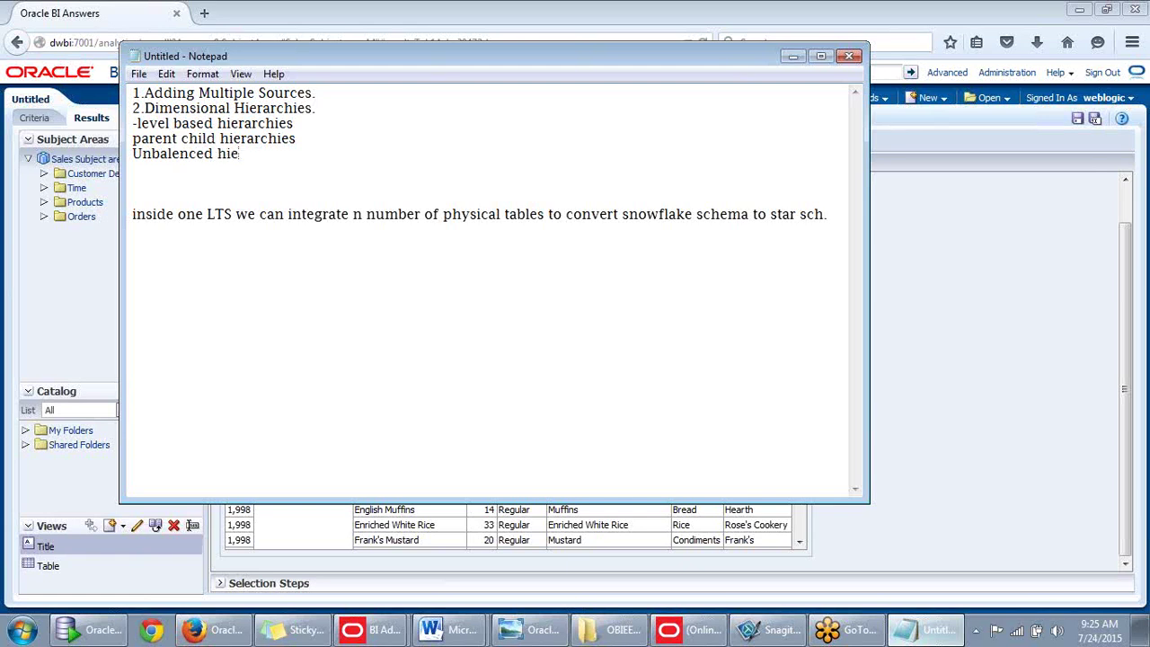
text(rarchies.)
key(Return)
key(Return)
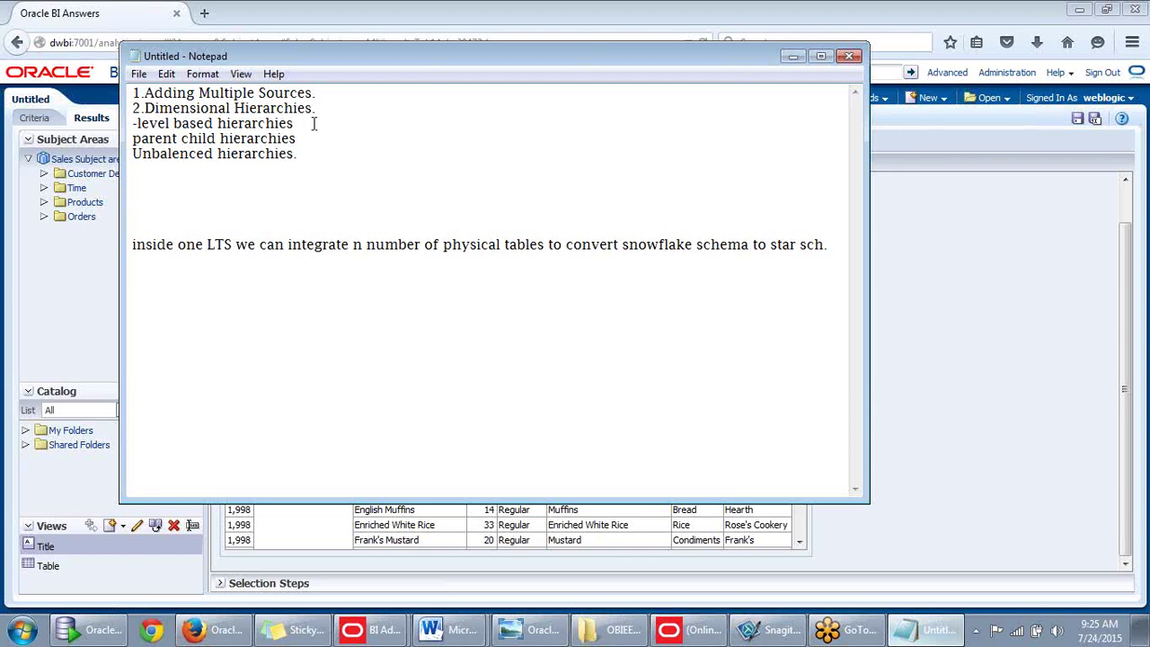
drag(134, 123, 294, 123)
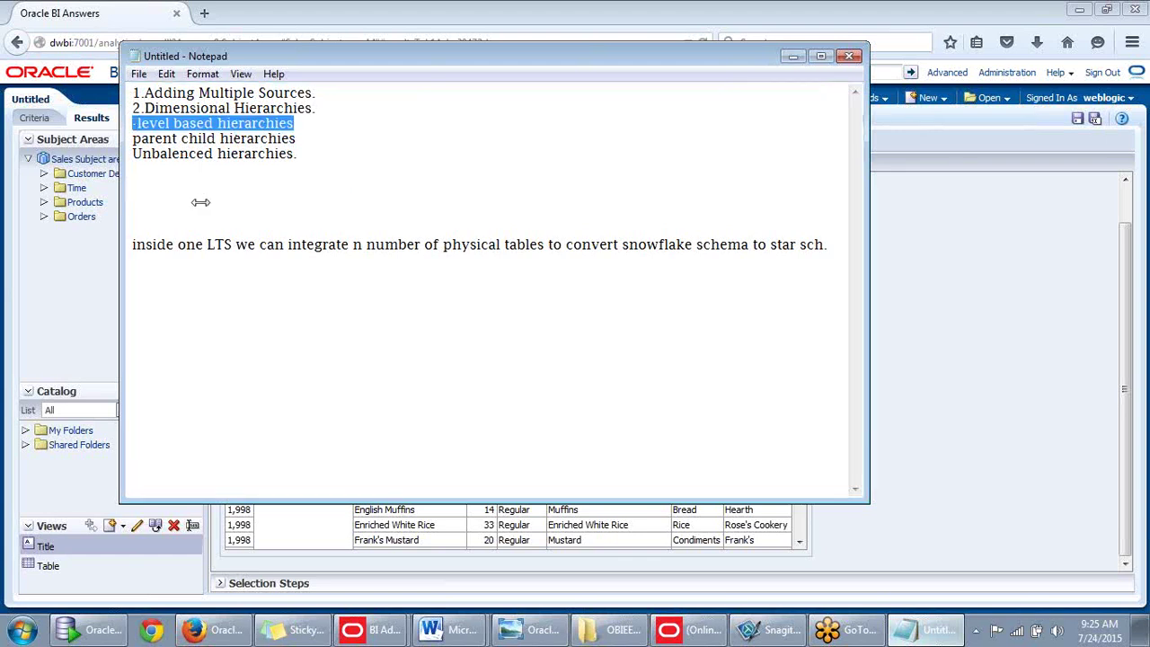
Copy the level based hierarchies line below the list as a 'level based hierarchies :' heading.
key(ctrl+c)
click(150, 200)
key(ctrl+v)
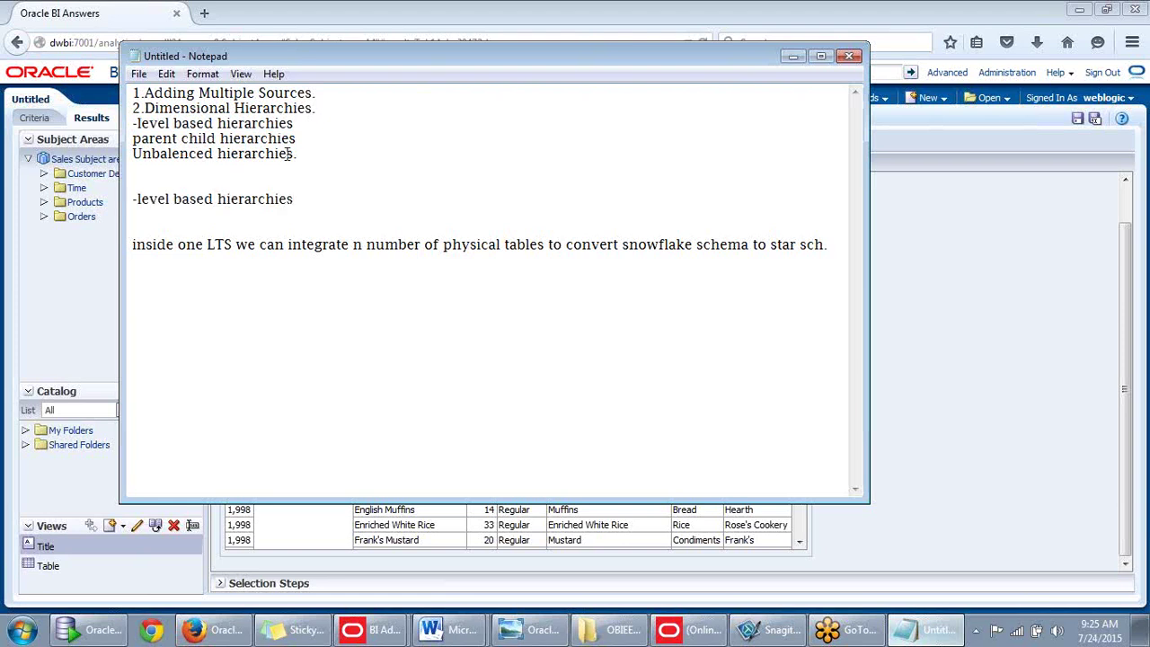
drag(297, 154, 133, 140)
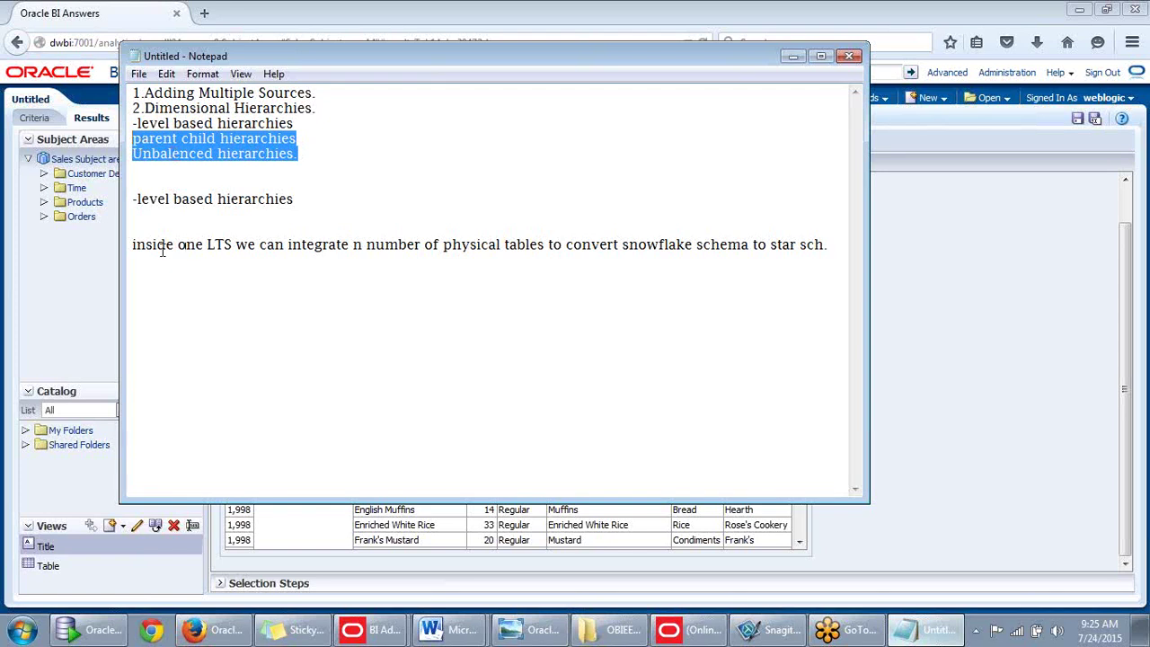
drag(306, 198, 131, 203)
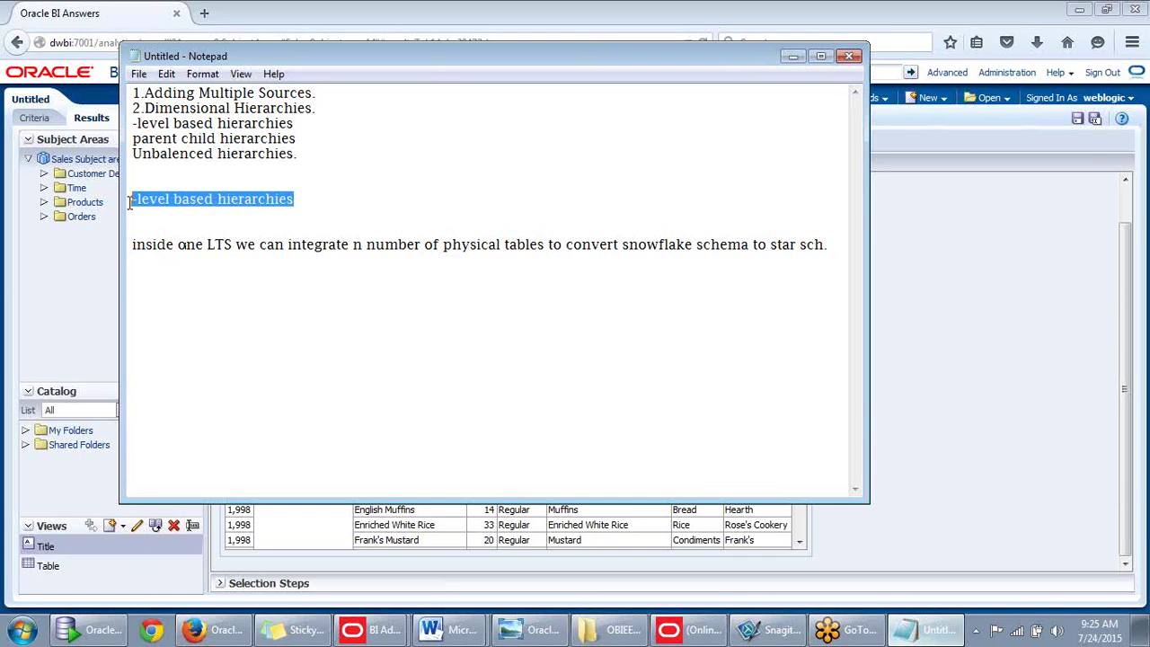
click(313, 190)
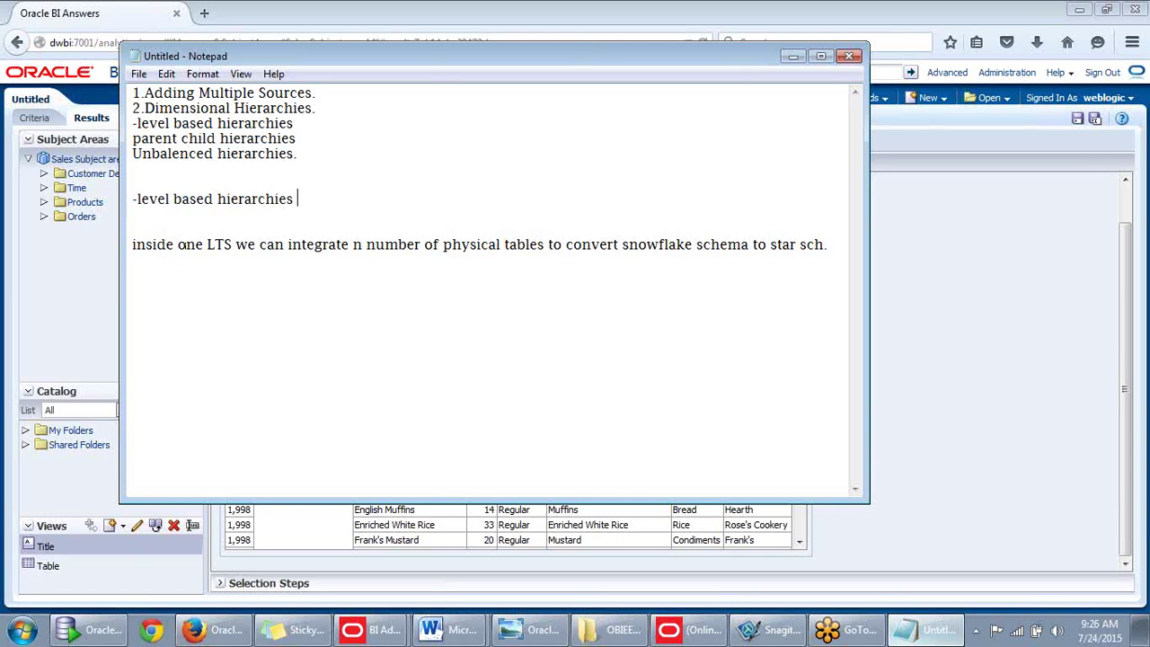
text(:-)
key(Return)
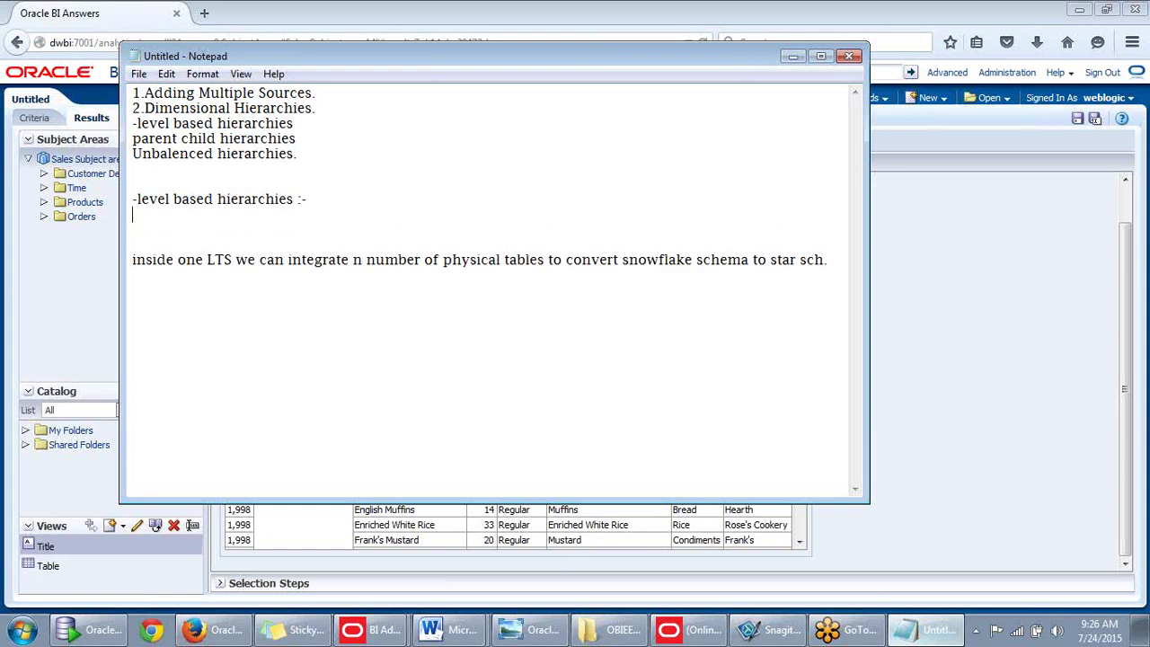
click(139, 201)
key(BackSpace)
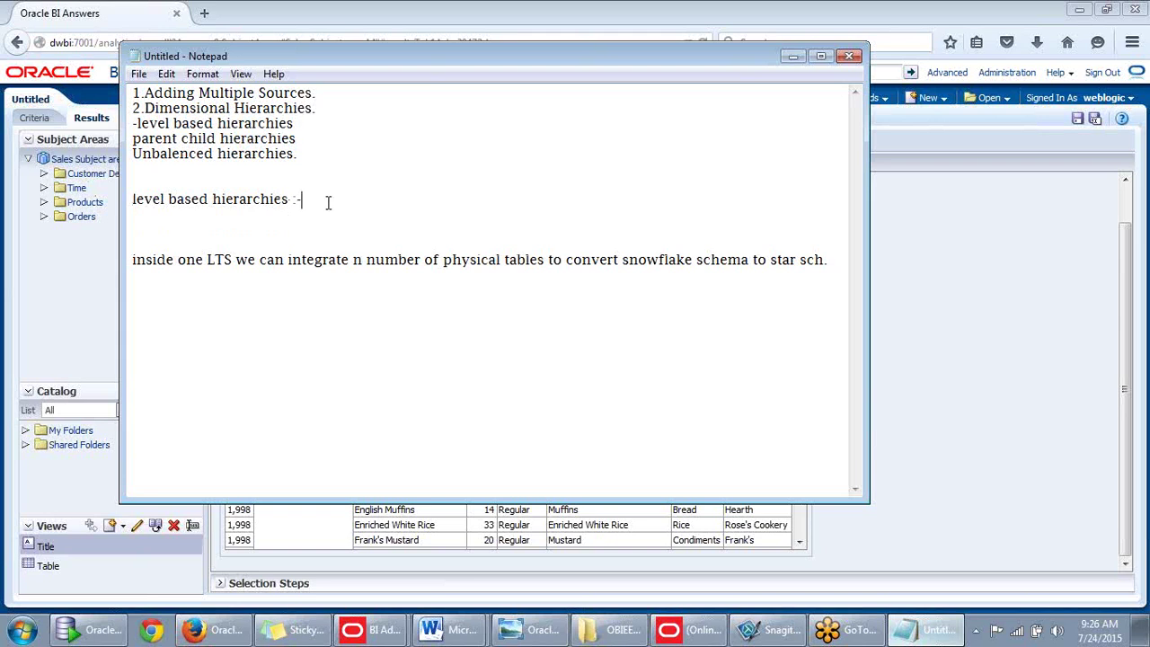
key(Return)
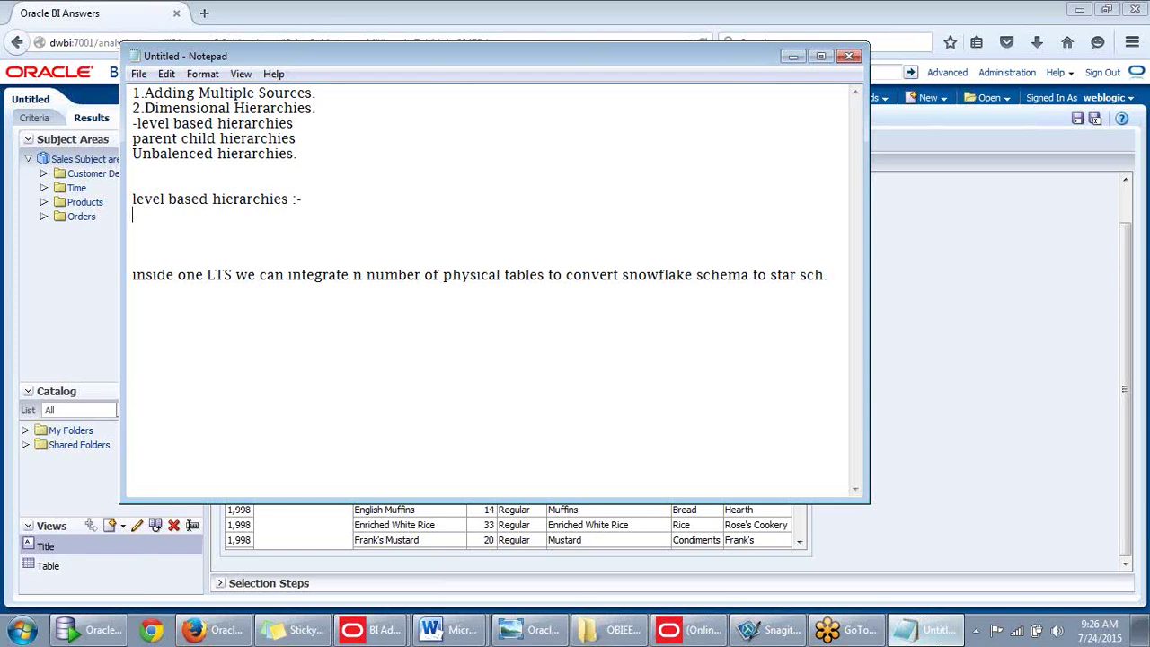
Note 'One to many' with Product Type and Product Sub type columns and beverages beneath.
text(One to many)
key(Return)
key(Return)
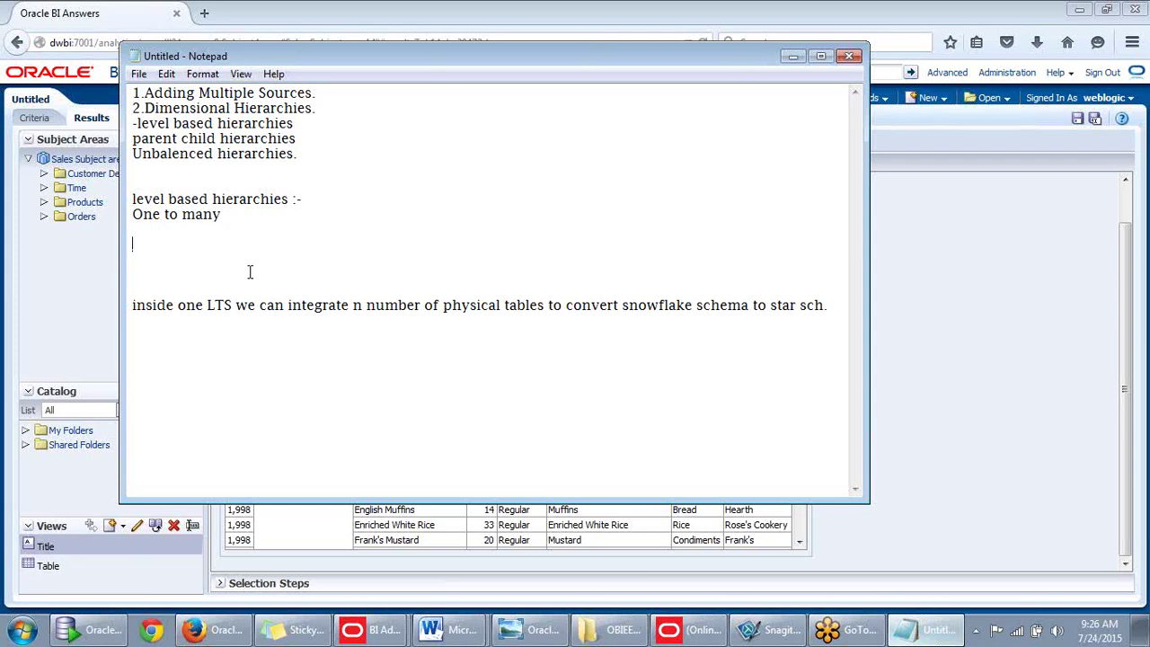
text(Product Type)
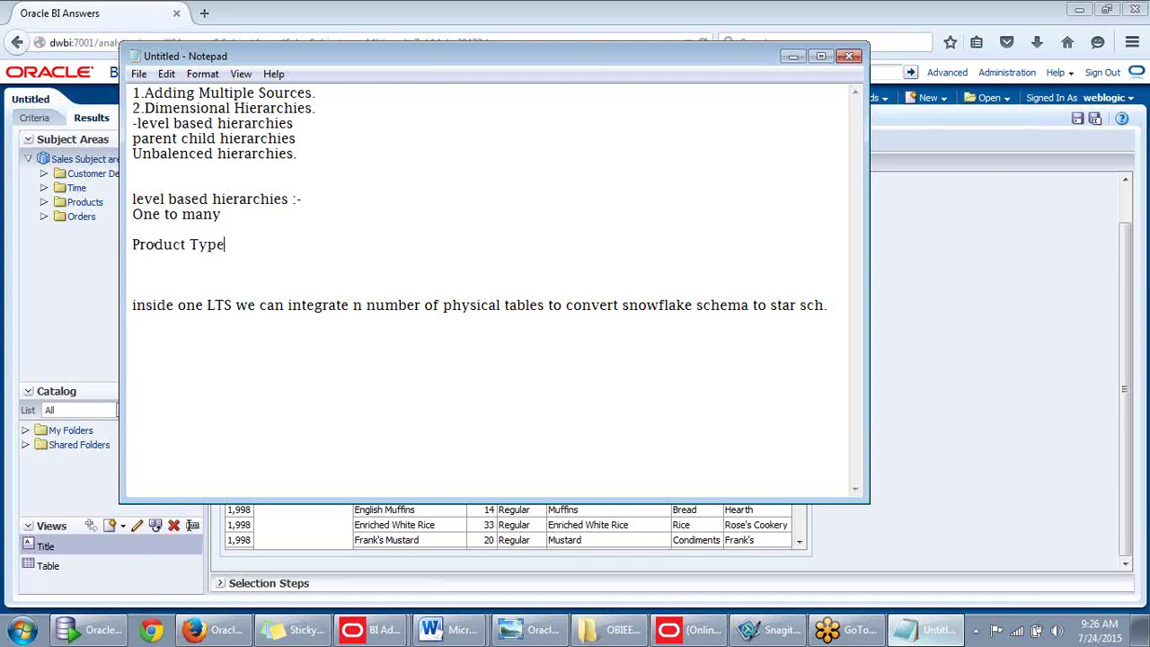
key(ctrl+z)
key(ctrl+z)
text(Product Sub type)
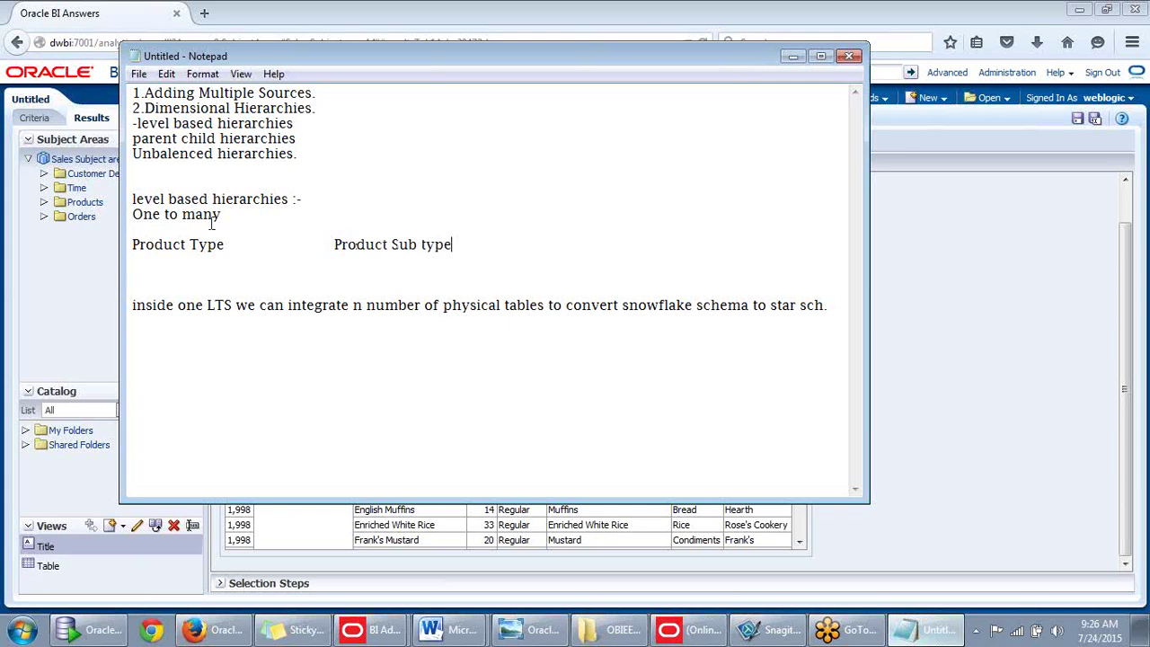
click(179, 269)
text(beverages)
click(354, 264)
key(Tab)
key(Tab)
click(790, 58)
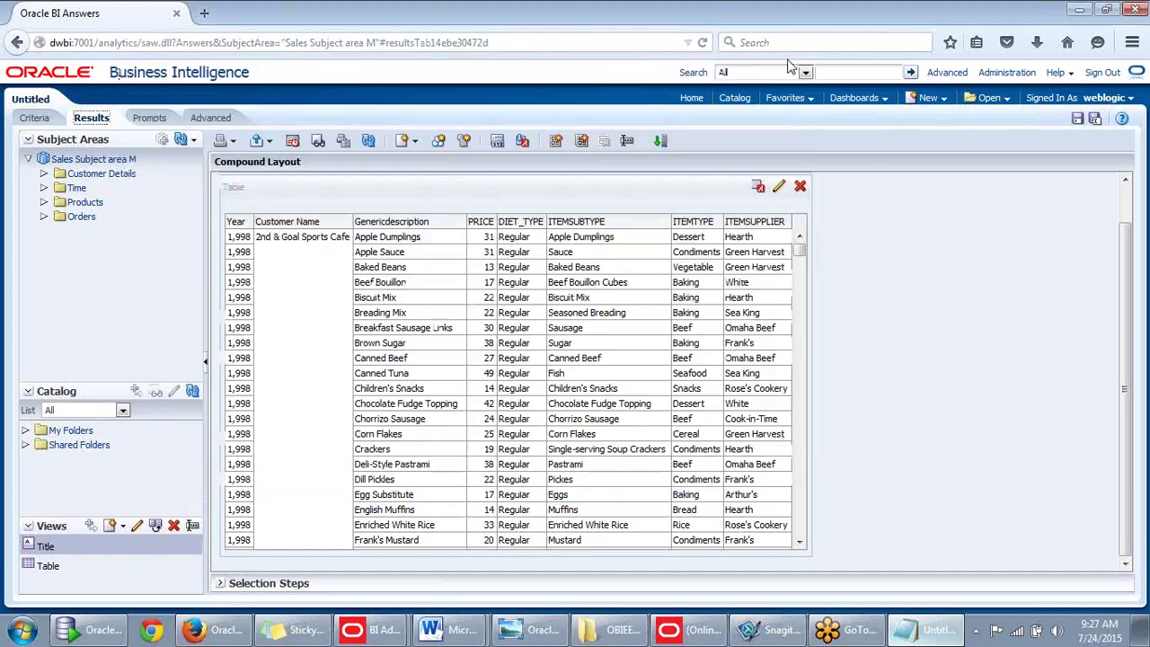
click(1081, 13)
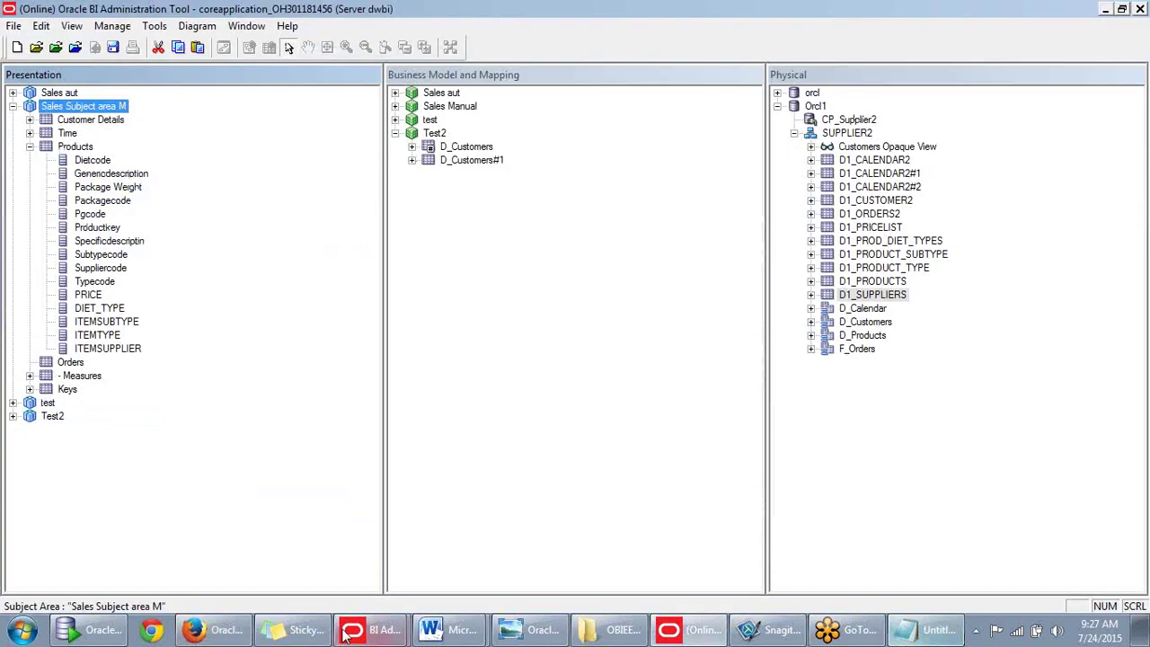
mouse_move(377, 629)
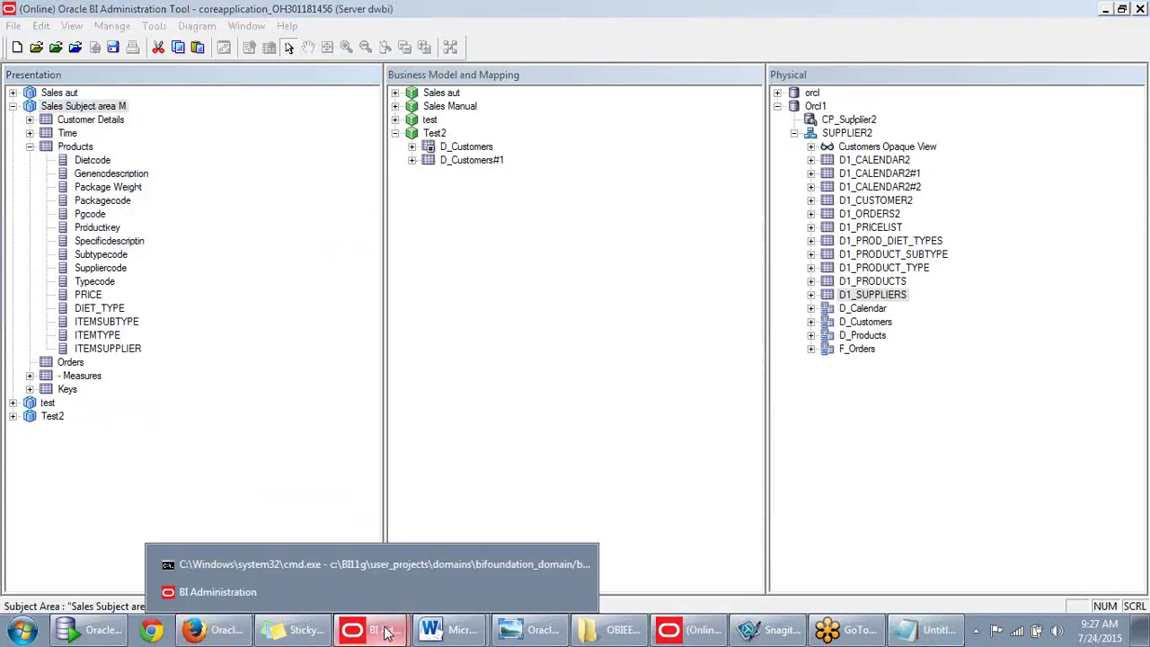
click(337, 592)
click(690, 629)
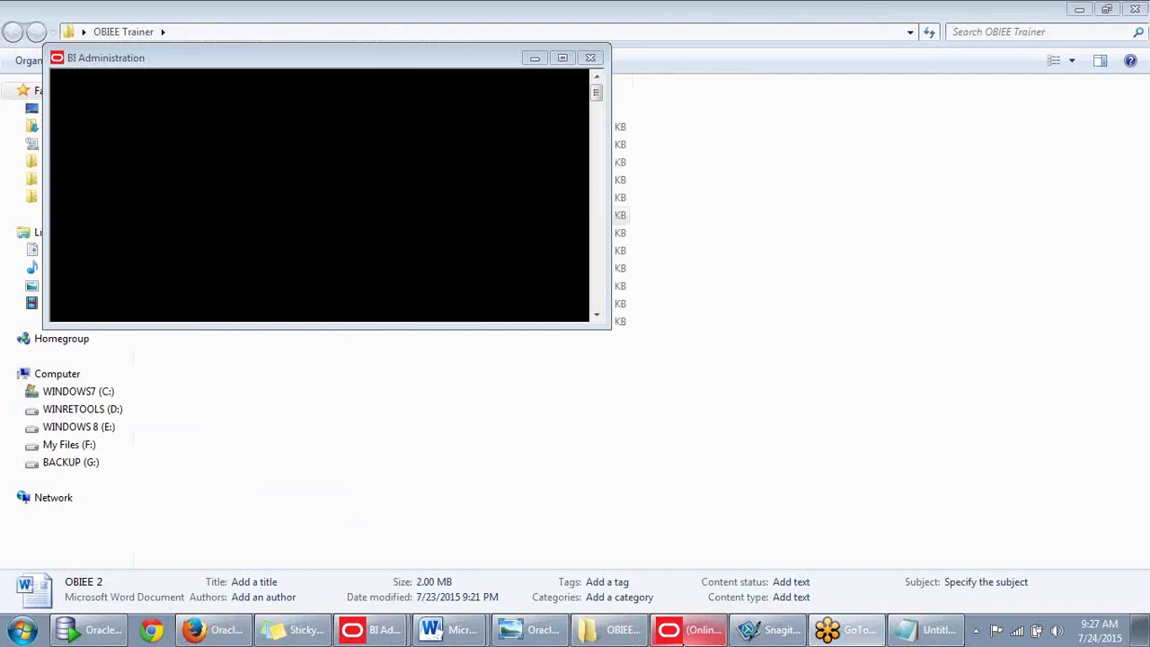
click(691, 629)
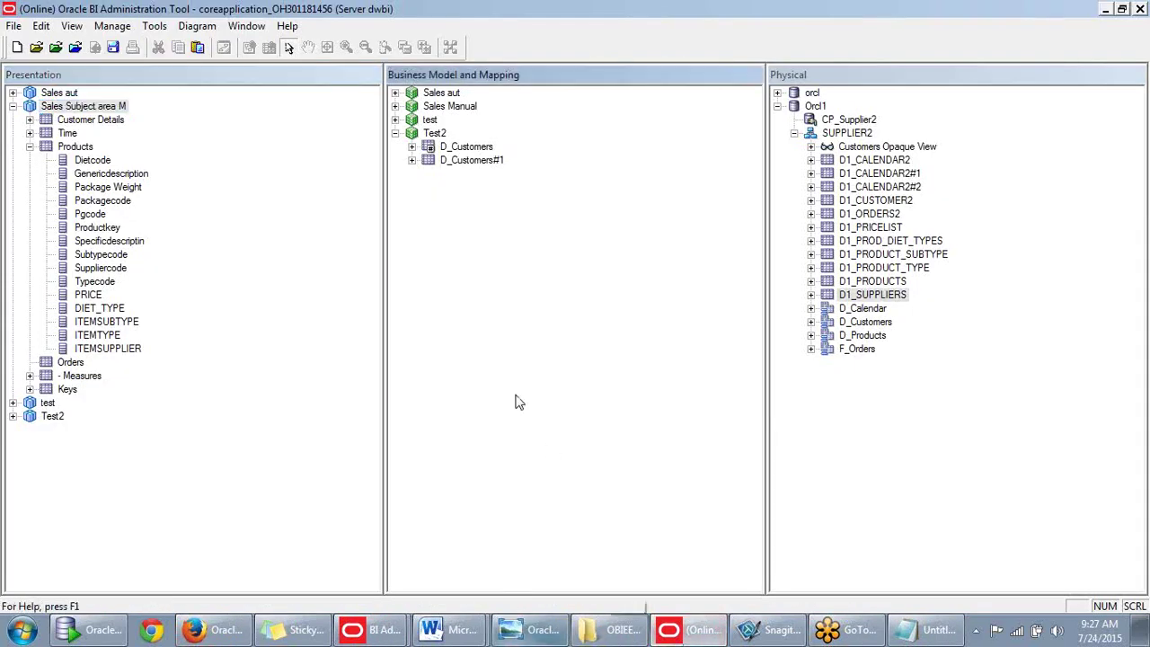
click(395, 134)
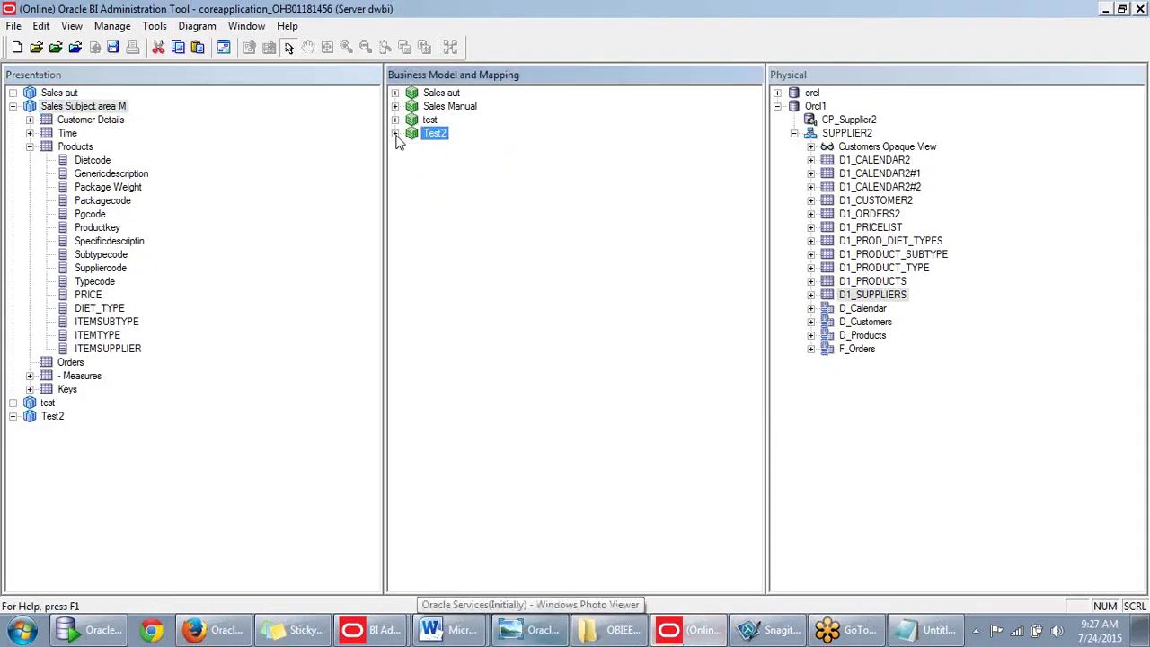
click(416, 181)
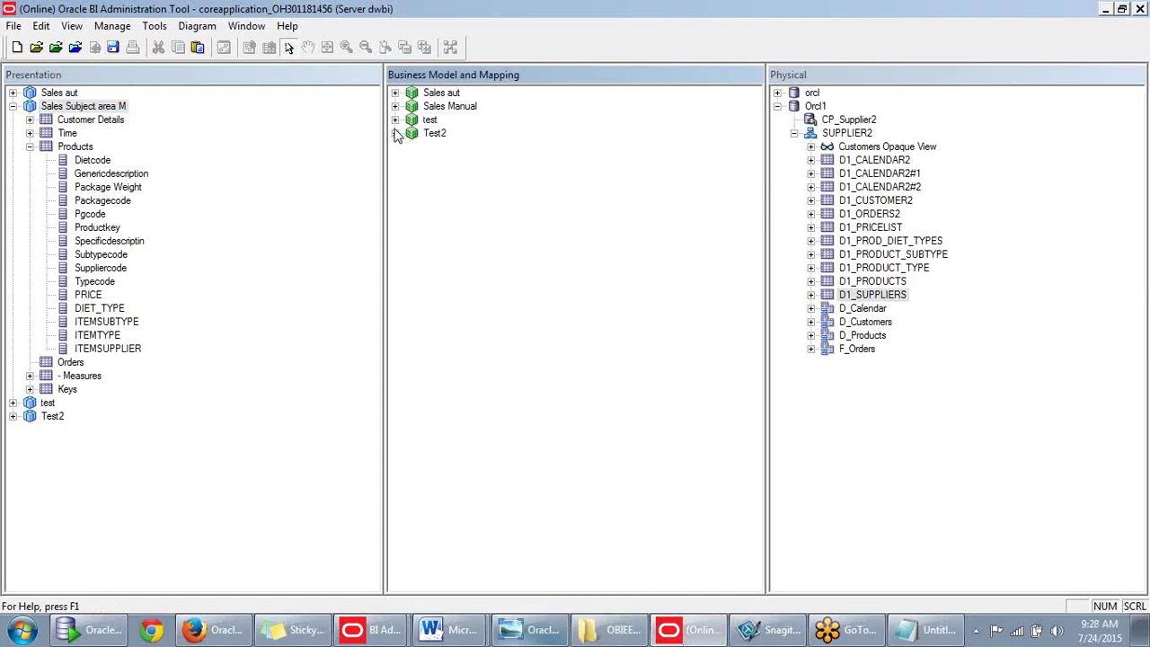
click(395, 121)
click(395, 120)
click(395, 106)
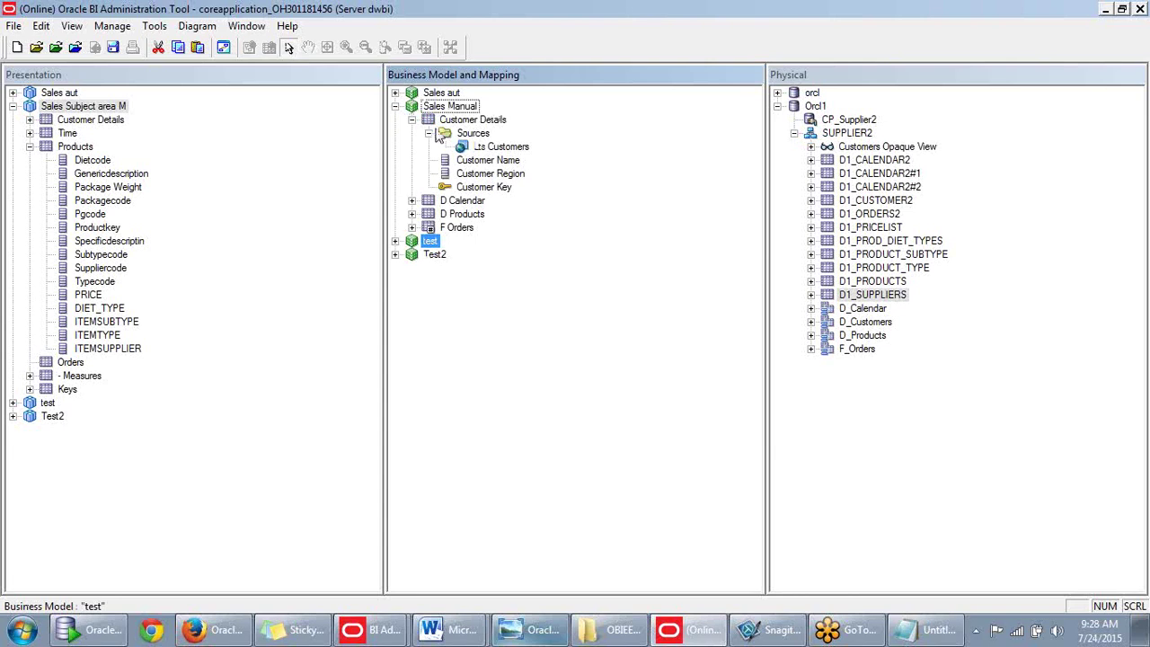
click(412, 120)
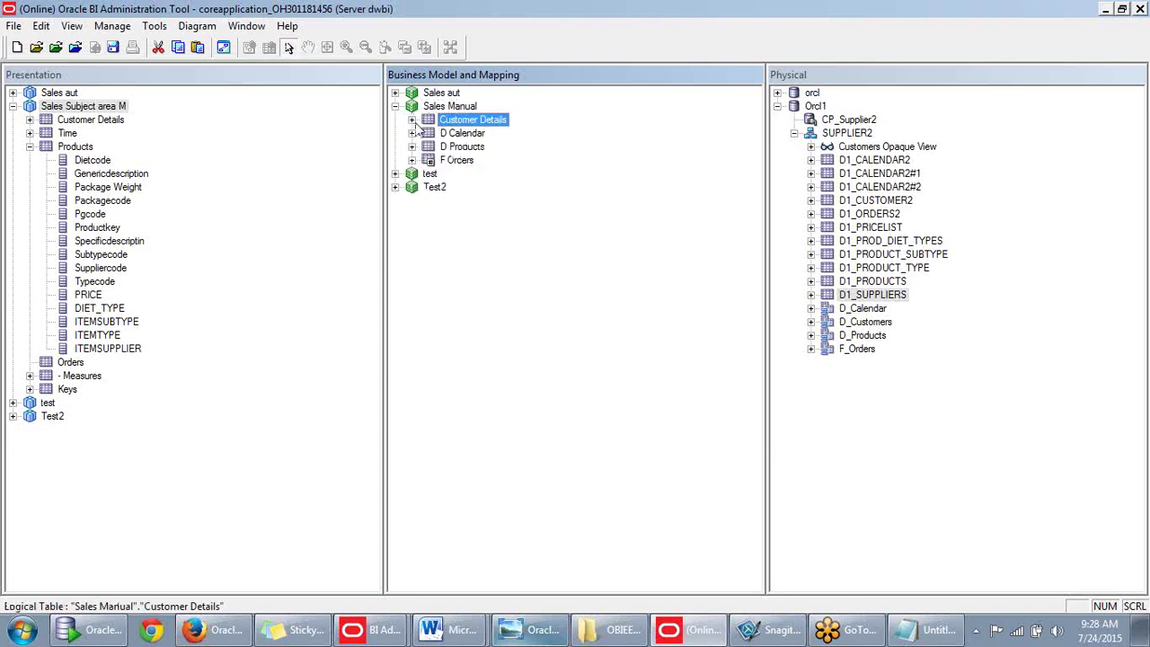
click(450, 146)
click(460, 133)
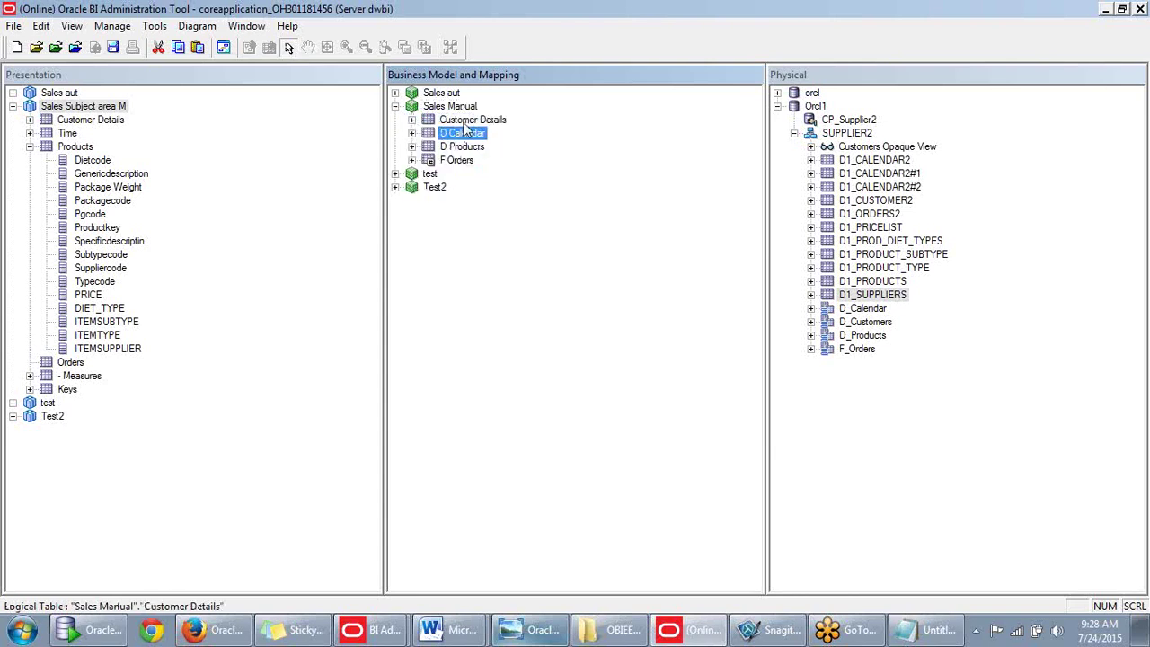
click(464, 123)
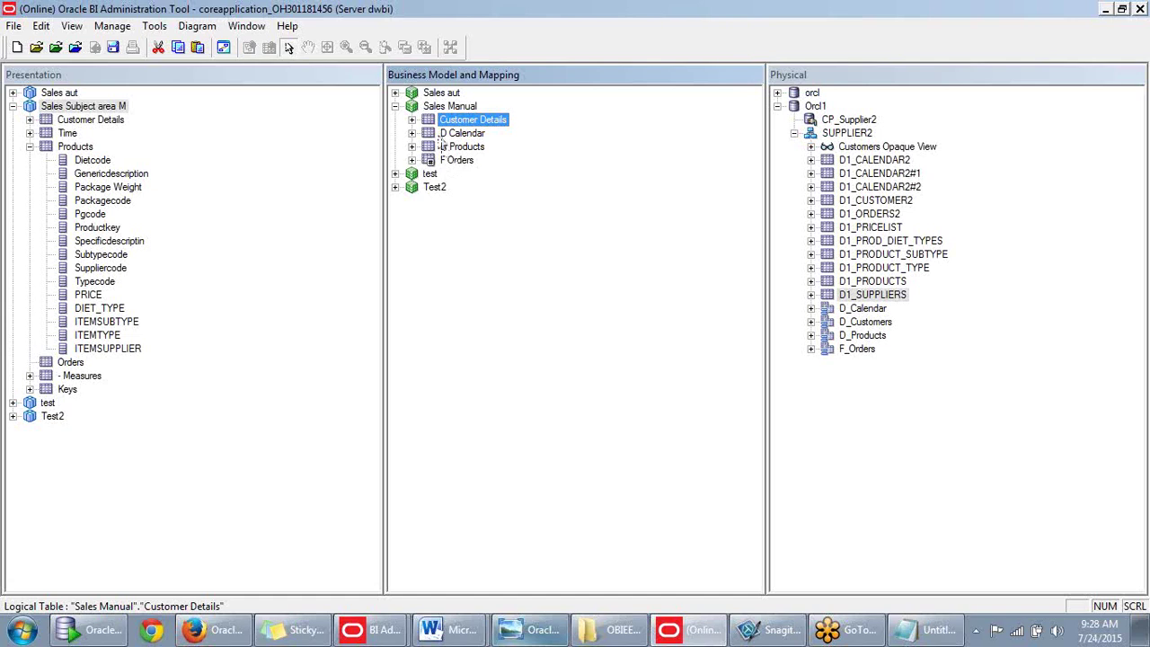
click(441, 136)
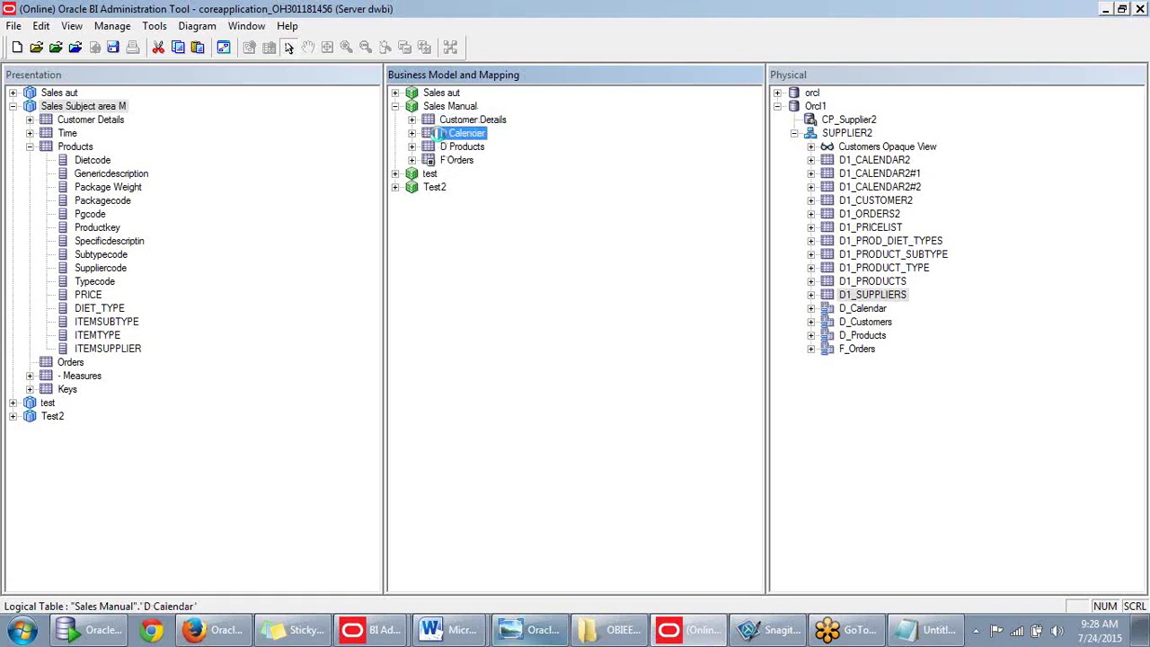
Create a dimension with level-based hierarchy from D Calendar and check out the objects.
right_click(441, 139)
right_click(445, 138)
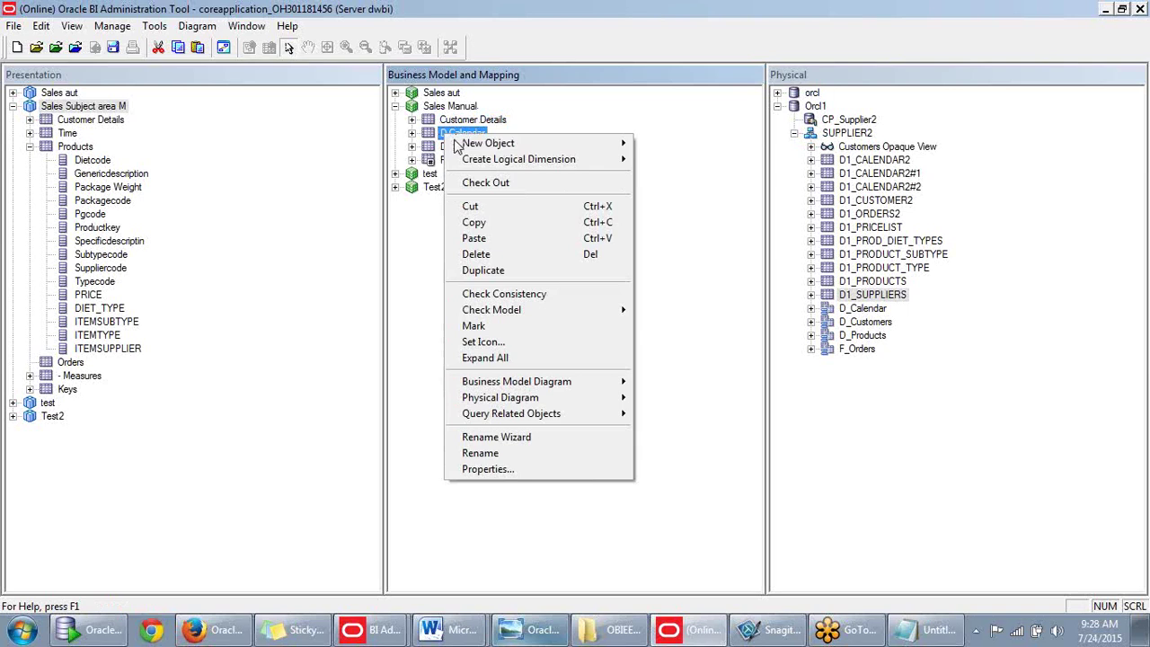
mouse_move(469, 146)
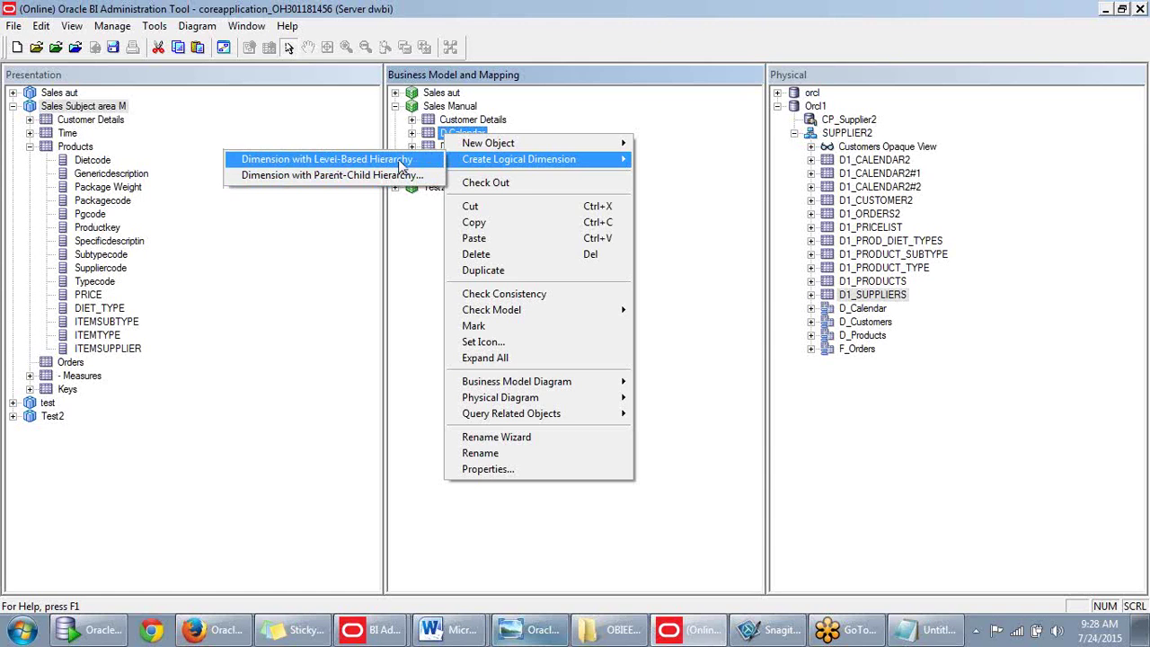
click(345, 169)
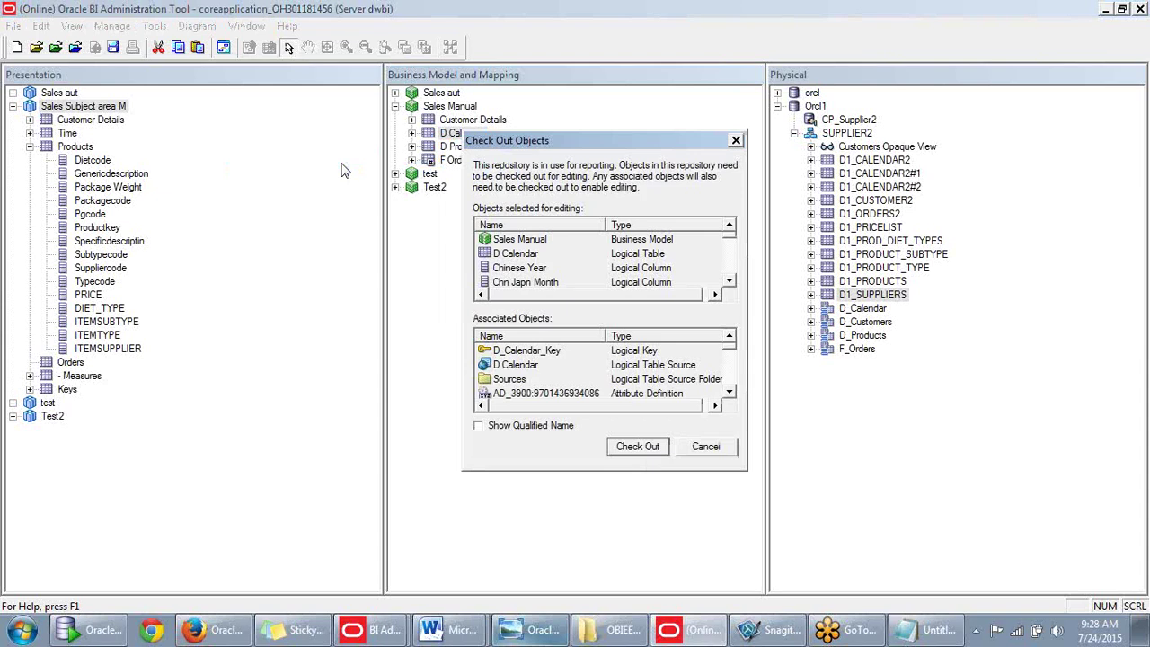
click(632, 450)
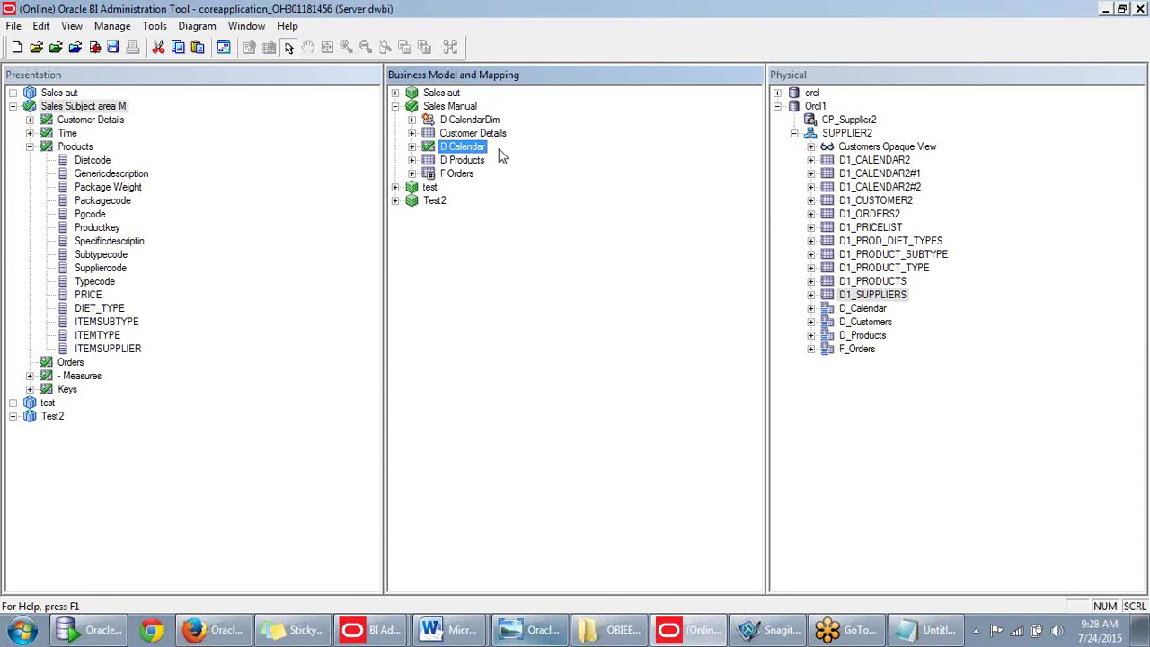
Expand D CalendarDim to review its D Calendar Total and D Calendar Detail levels.
click(442, 123)
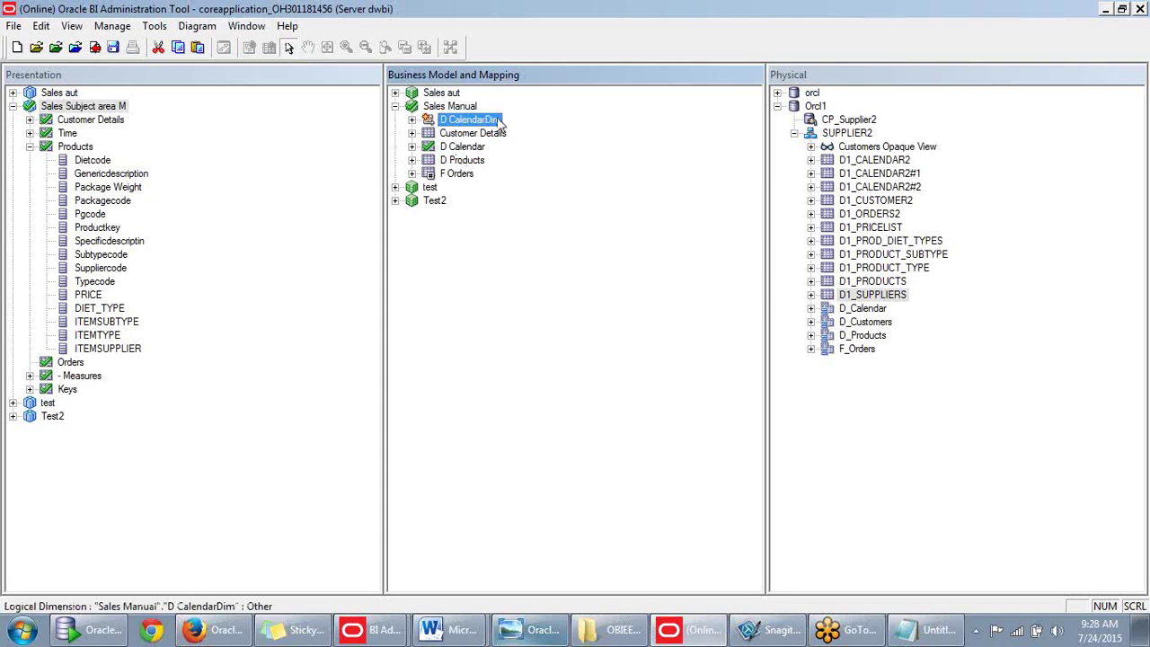
click(412, 121)
click(429, 133)
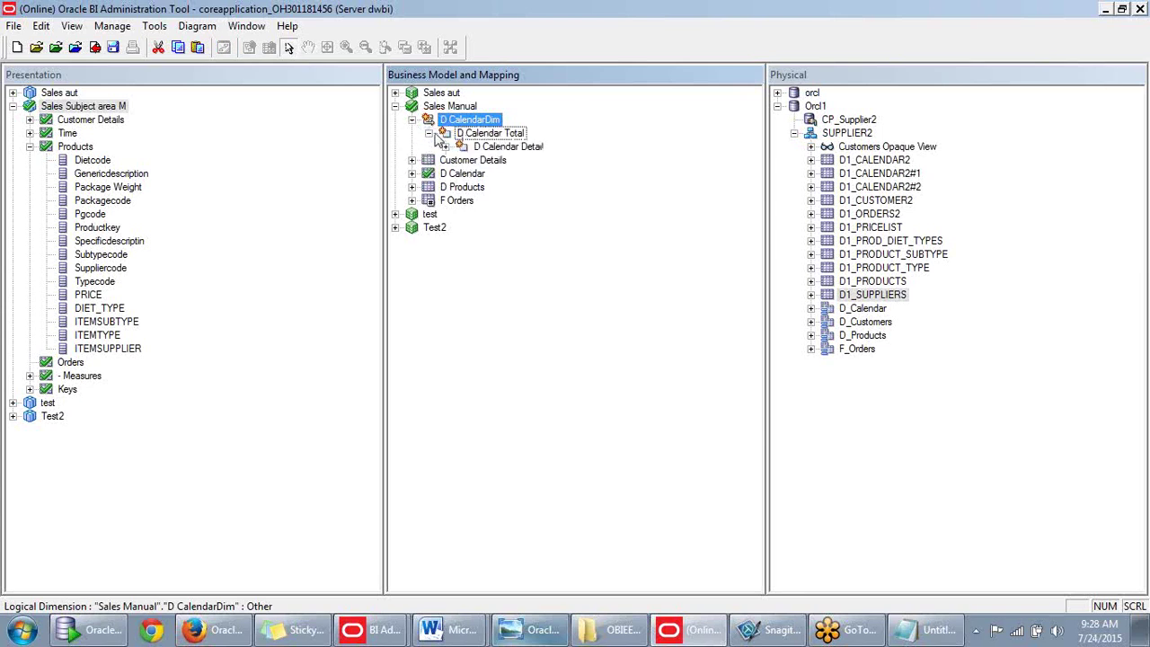
click(446, 147)
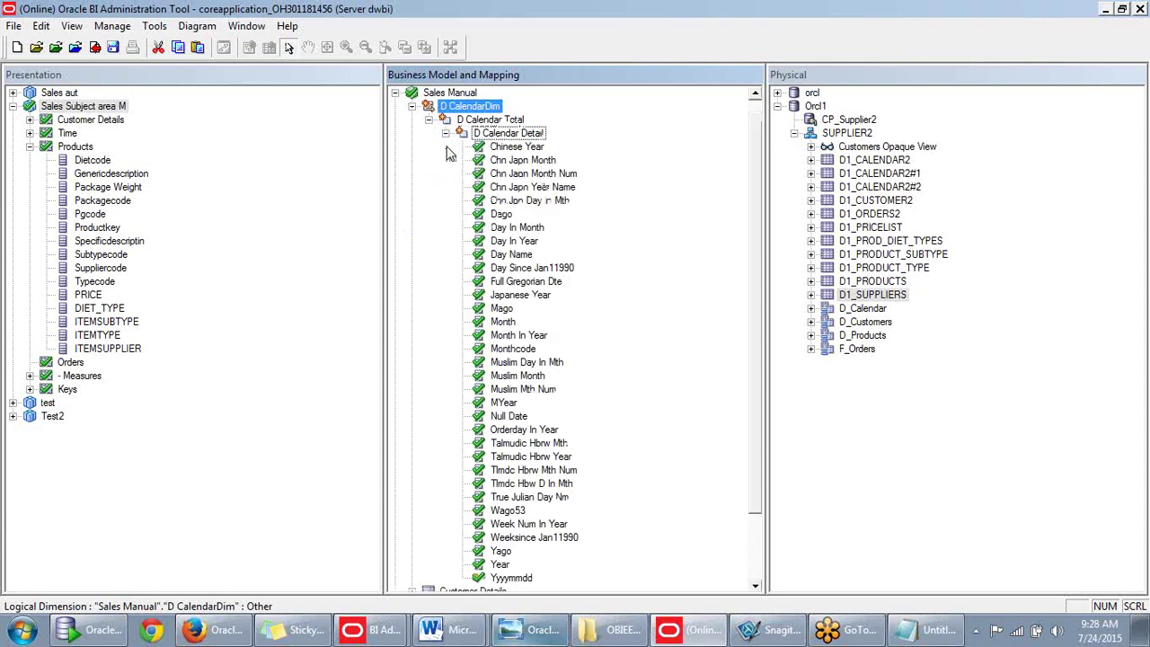
scroll(645, 160, down, 2)
scroll(608, 169, up, 2)
scroll(608, 169, up, 1)
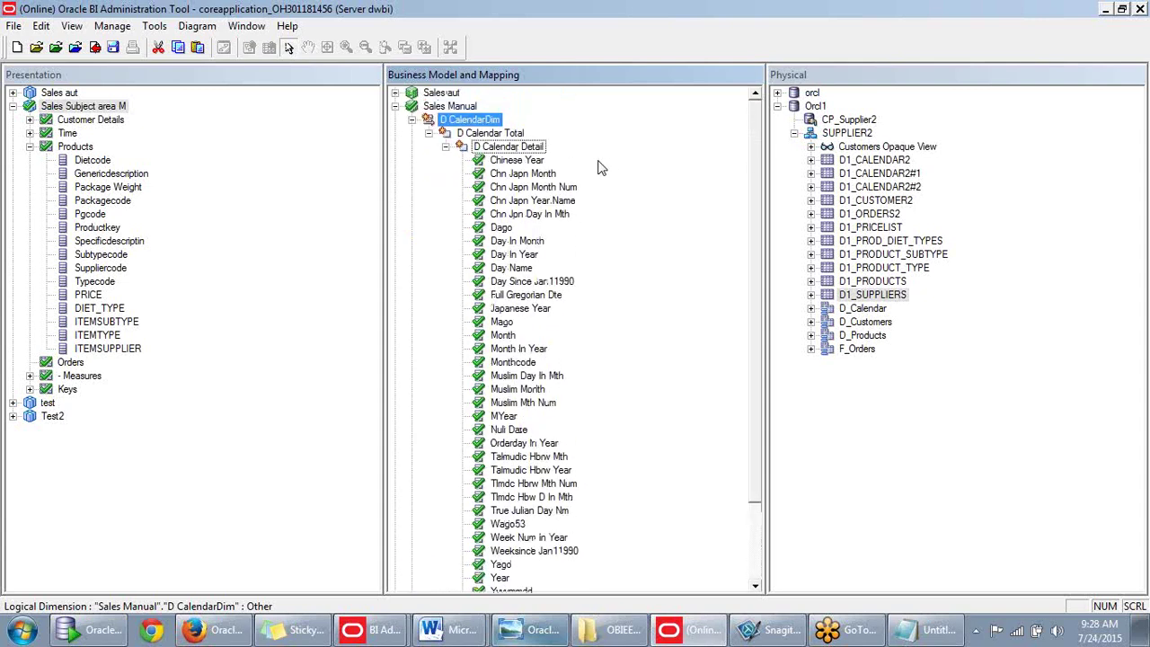
scroll(570, 169, down, 2)
scroll(568, 169, up, 2)
scroll(520, 213, down, 3)
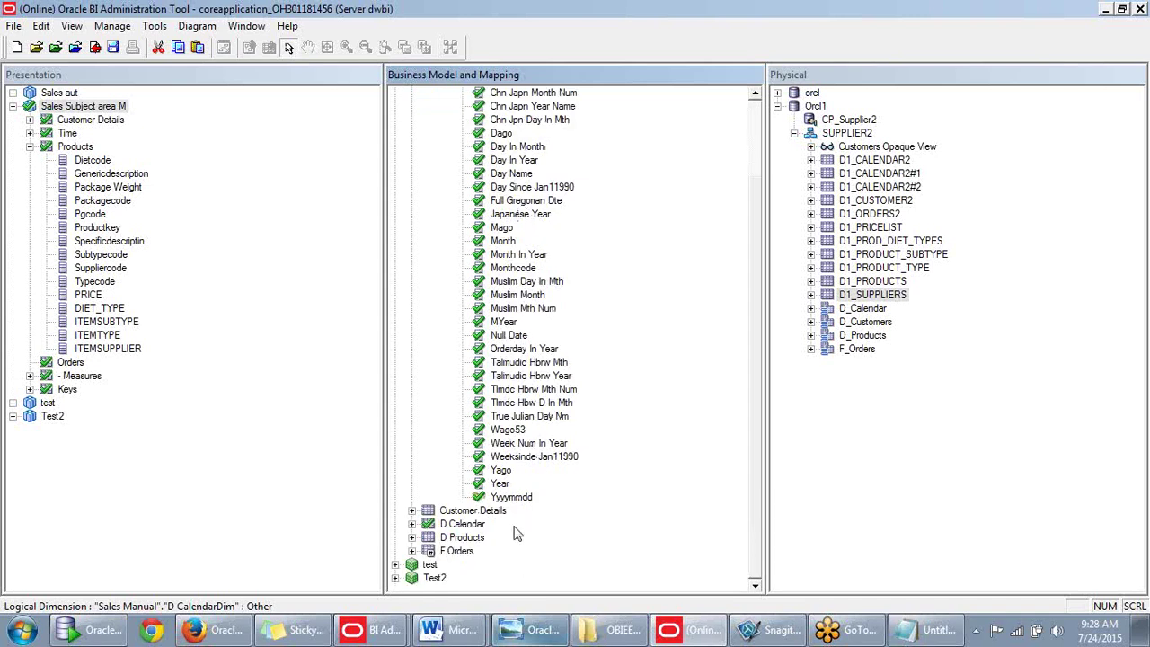
scroll(514, 236, up, 3)
scroll(514, 236, down, 3)
scroll(430, 548, up, 3)
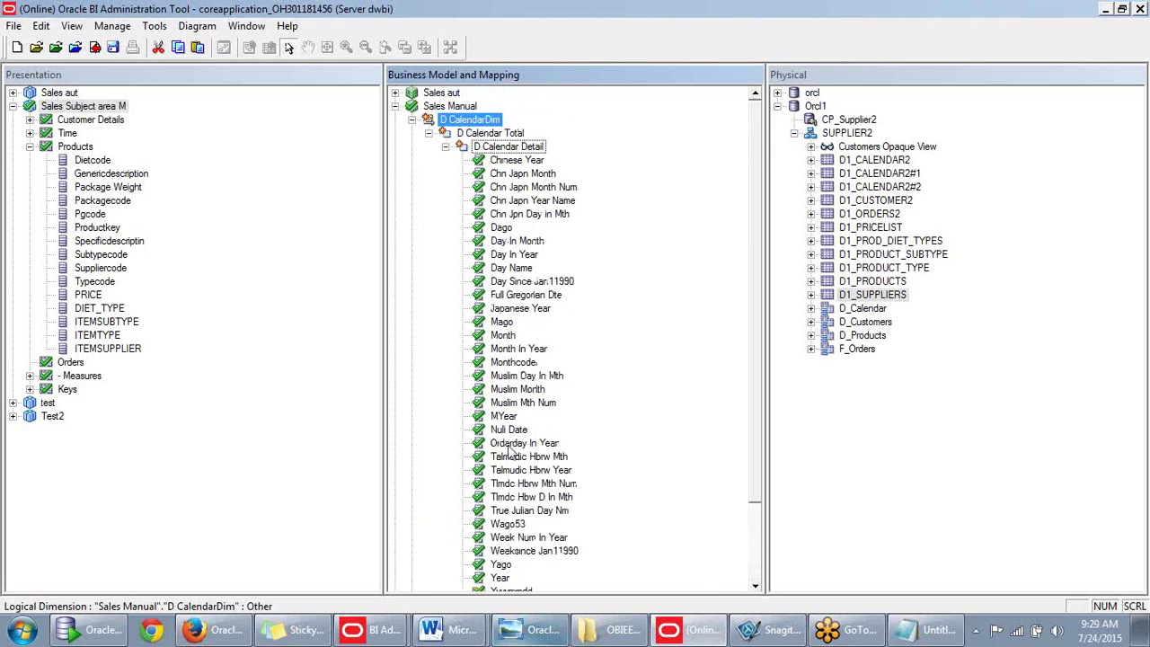
click(444, 147)
click(444, 147)
click(445, 146)
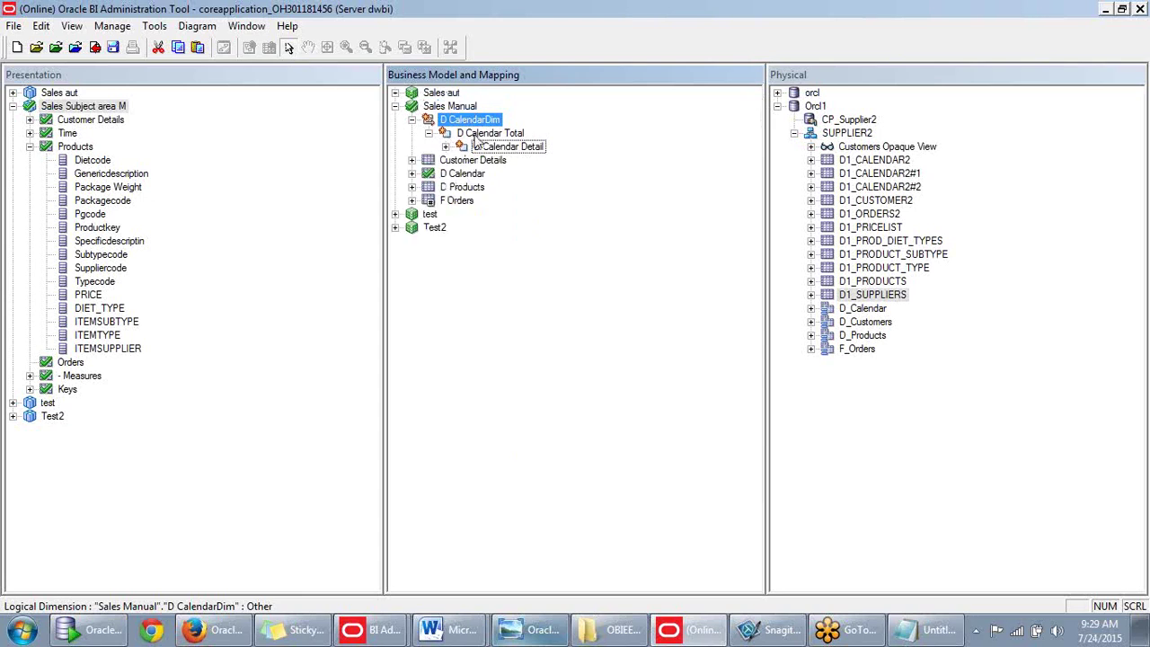
click(476, 135)
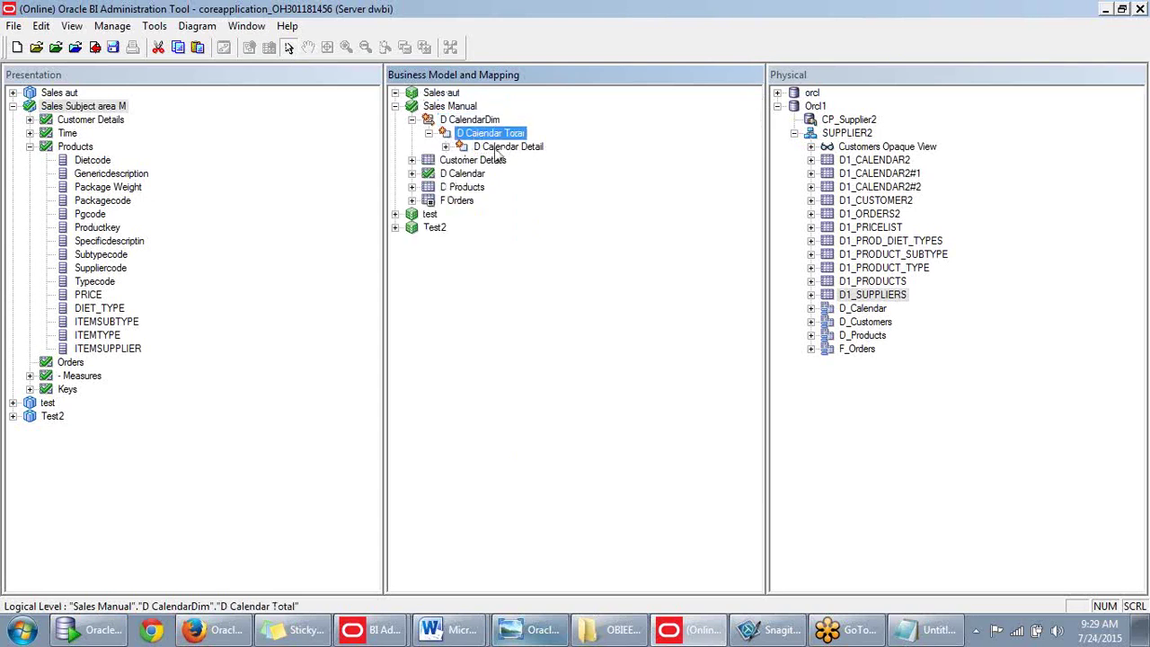
click(495, 149)
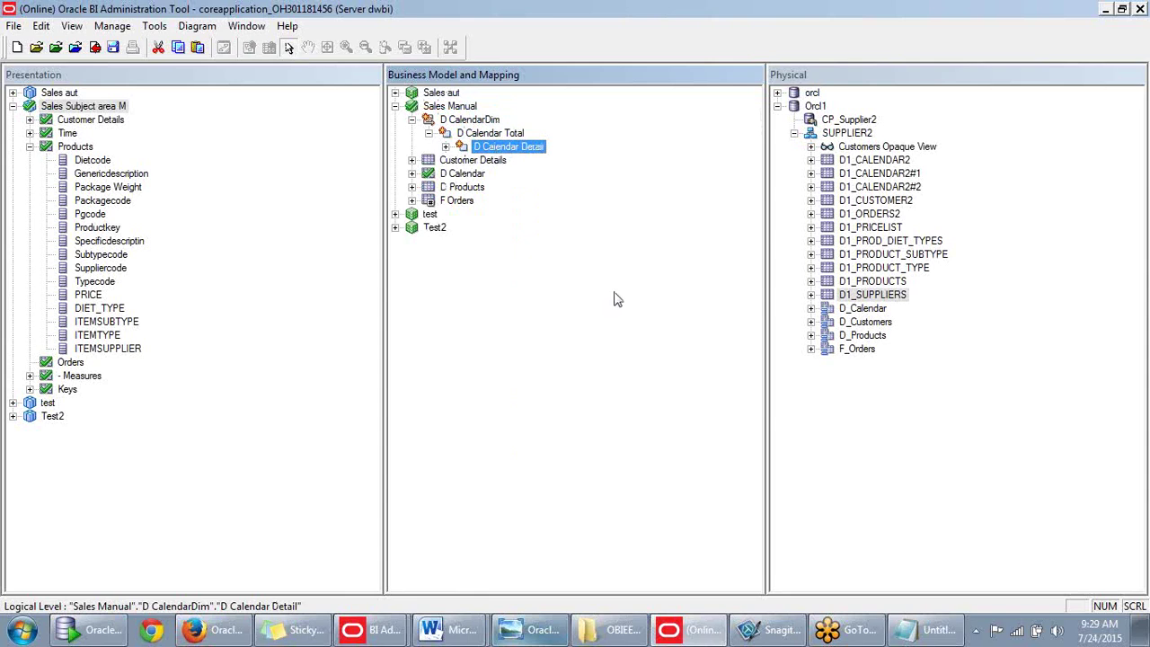
click(933, 633)
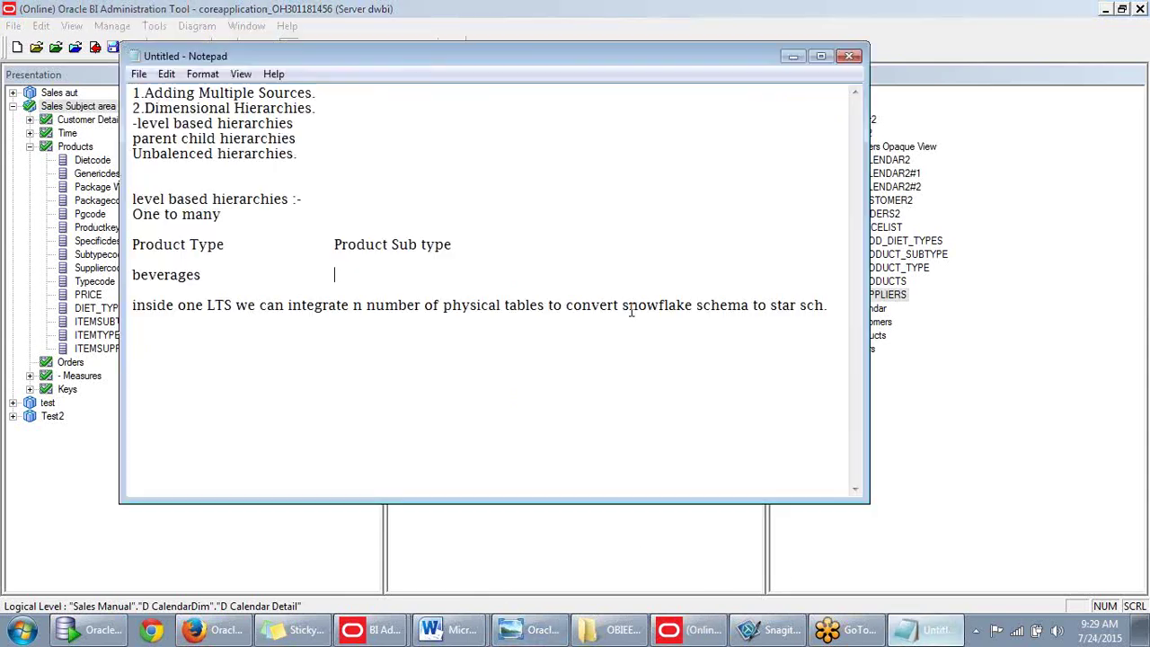
Add Calendar year-->Quarter-->Month-->day and Products Type-->Subtype-->Generic-->Specific chains, plus a Customers heading.
drag(531, 56, 650, 165)
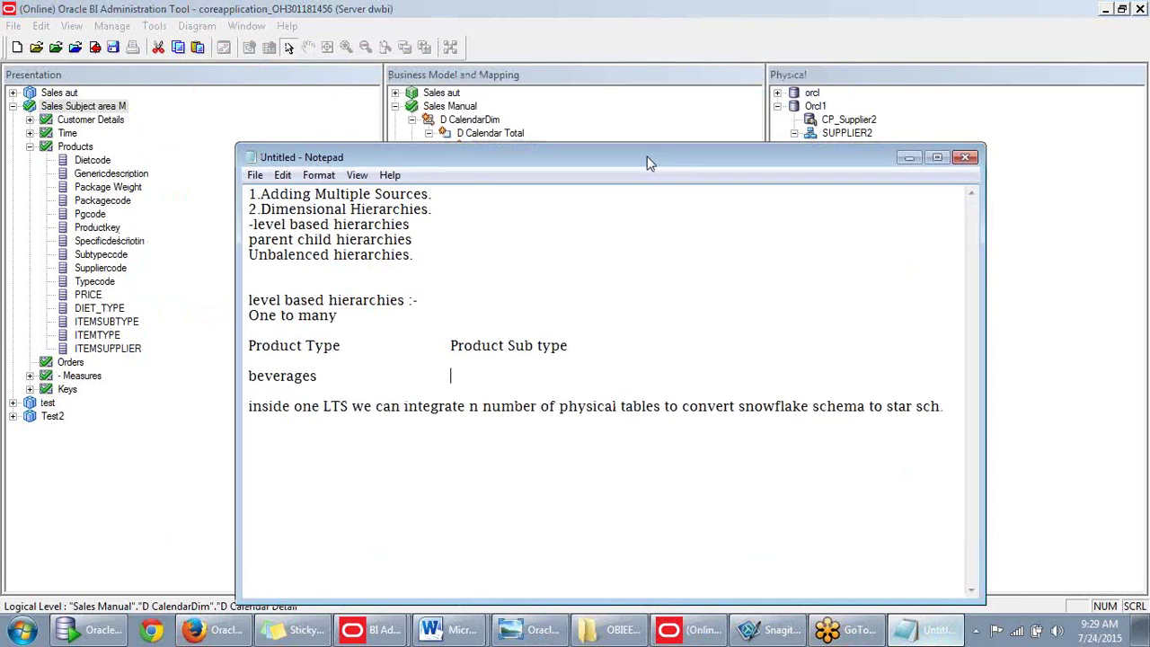
click(349, 485)
key(Return)
key(Return)
text(Calen)
text(dar.)
text(year)
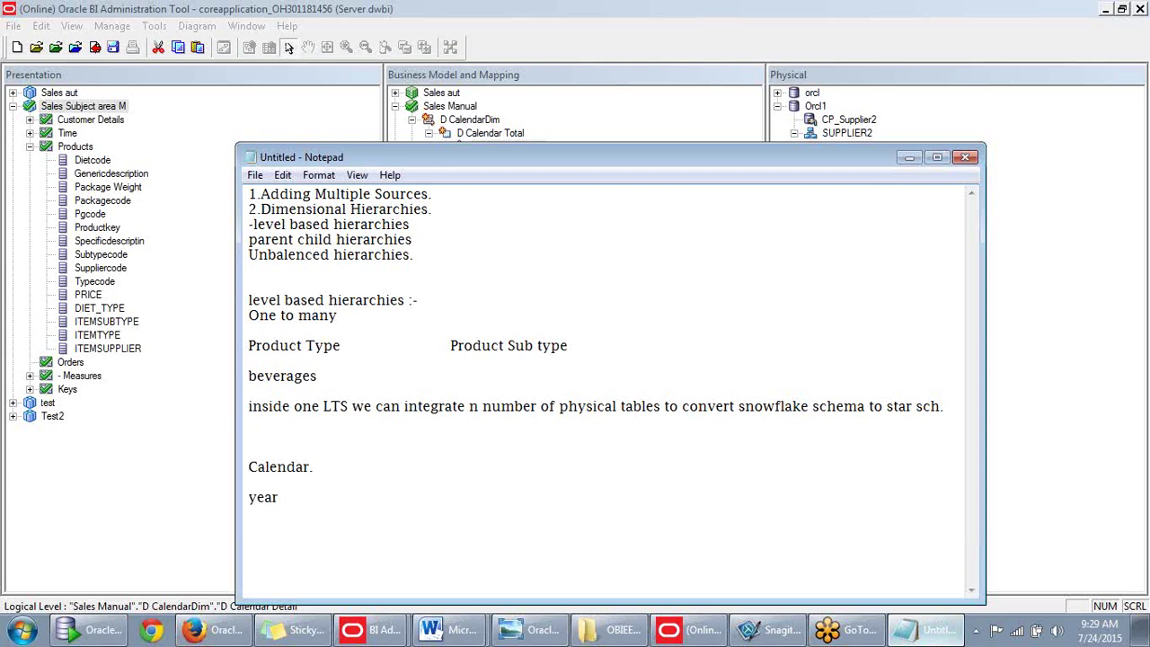
text(-->Quarter --> Month)
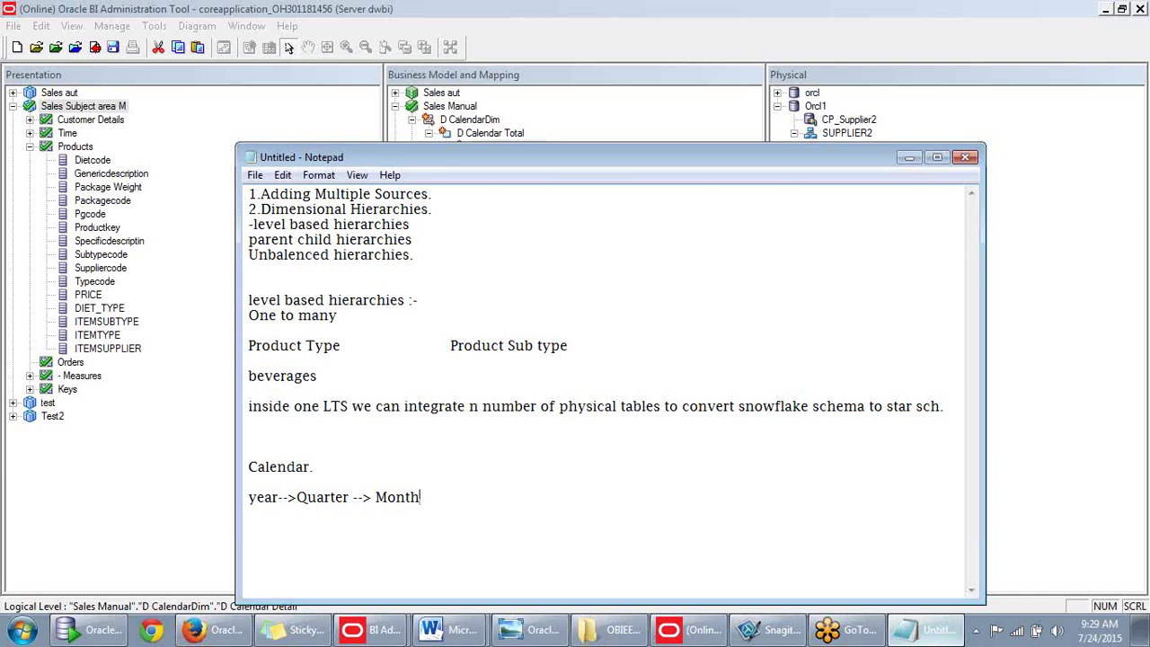
text(-->day)
key(Return)
key(Return)
text(Products )
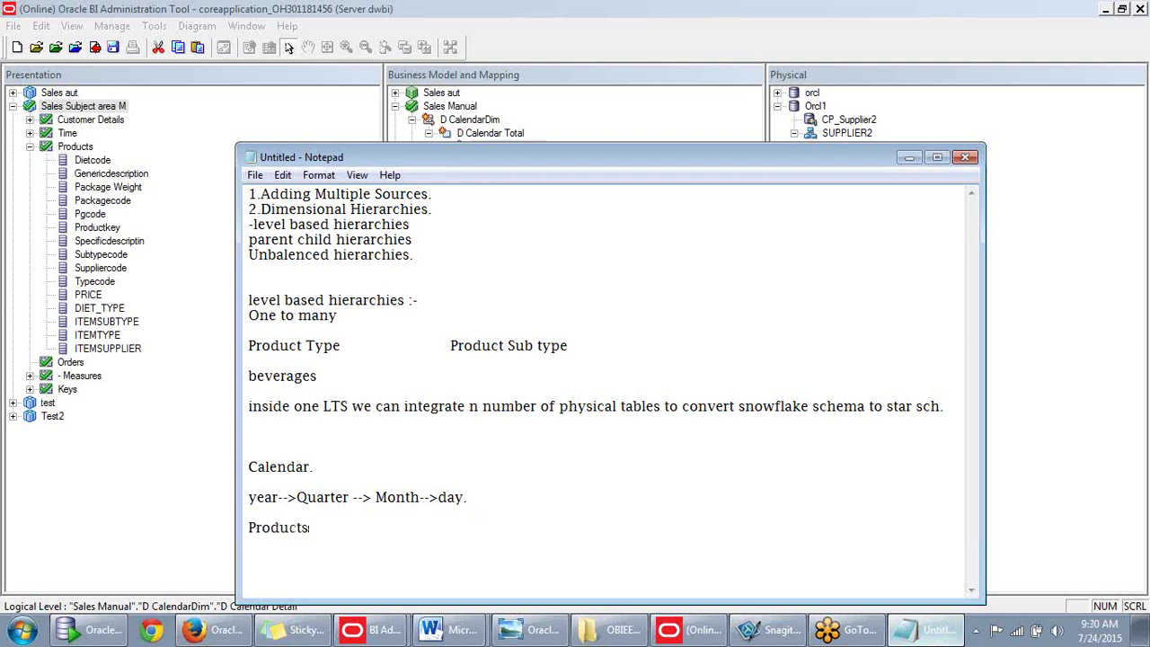
text(Type-->Subtype--)
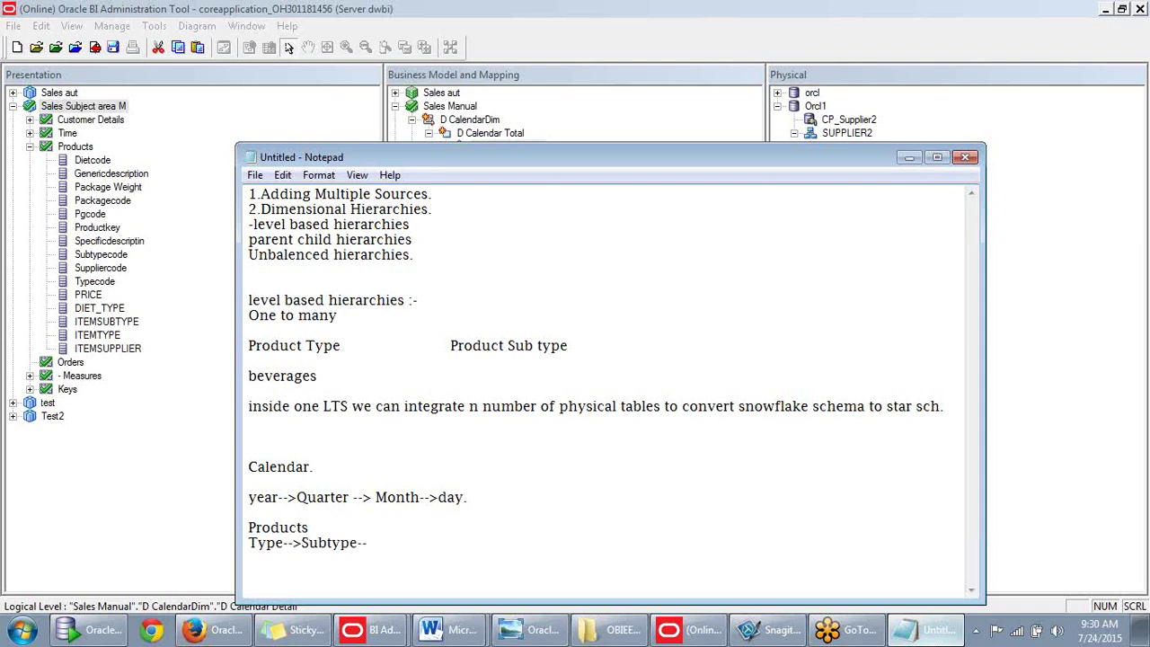
text(>Generic-->Spec)
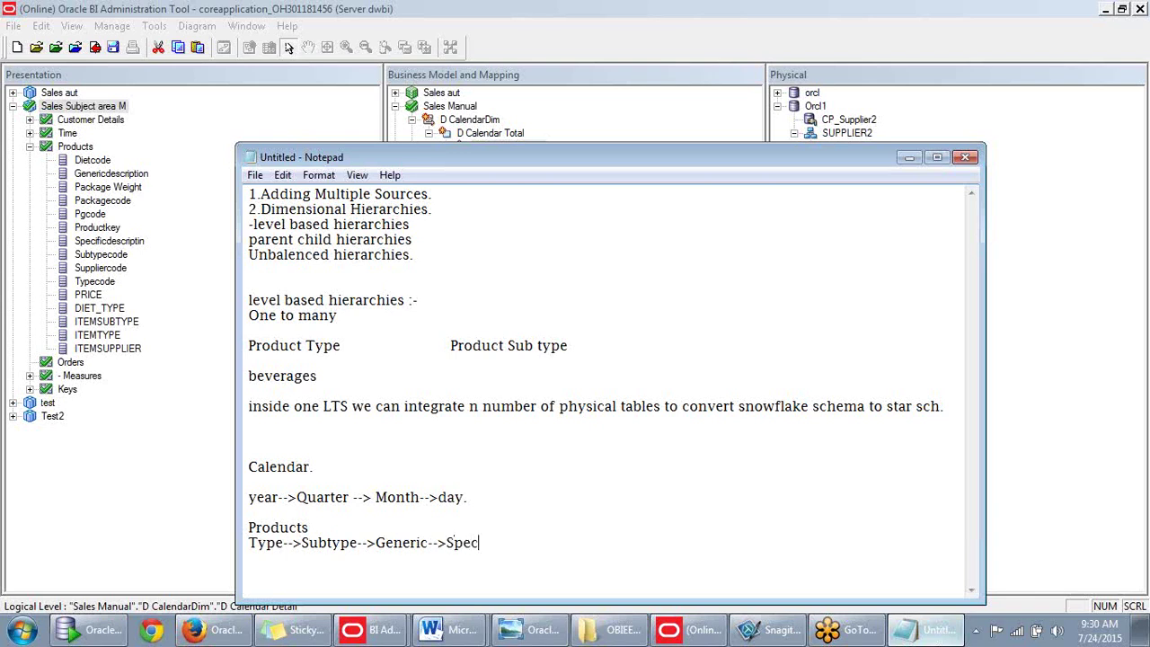
text(ific)
key(Return)
key(Return)
text(Customers)
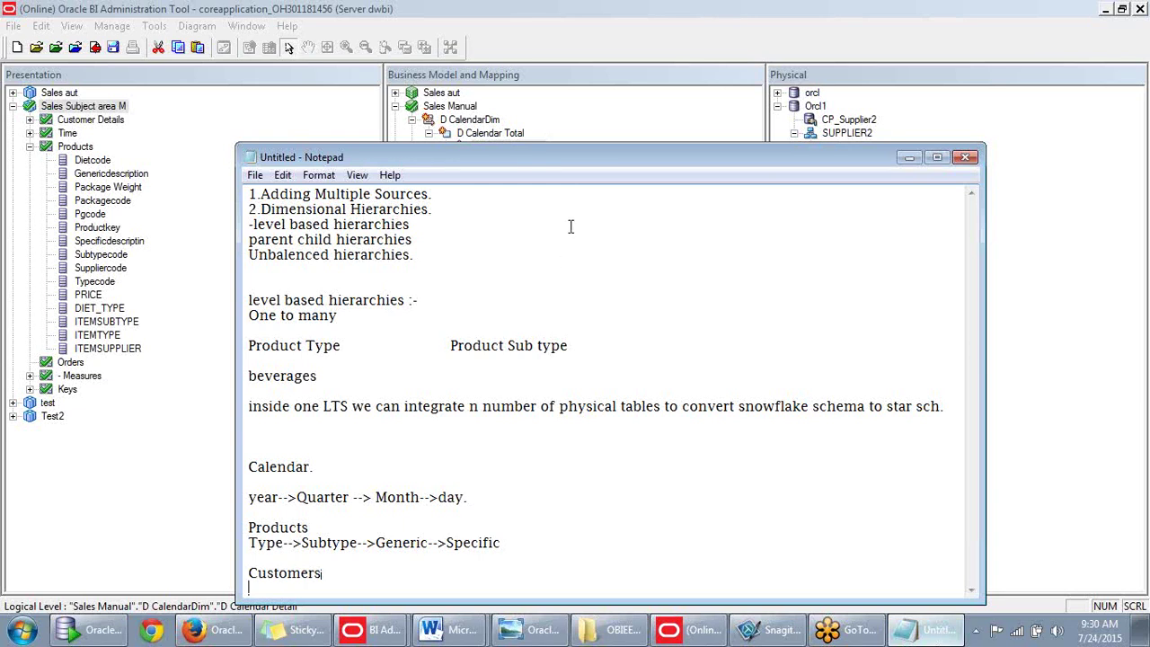
Type the Customers chain Region-->District-->SalesRep-->Customer. in the notes.
drag(573, 158, 511, 20)
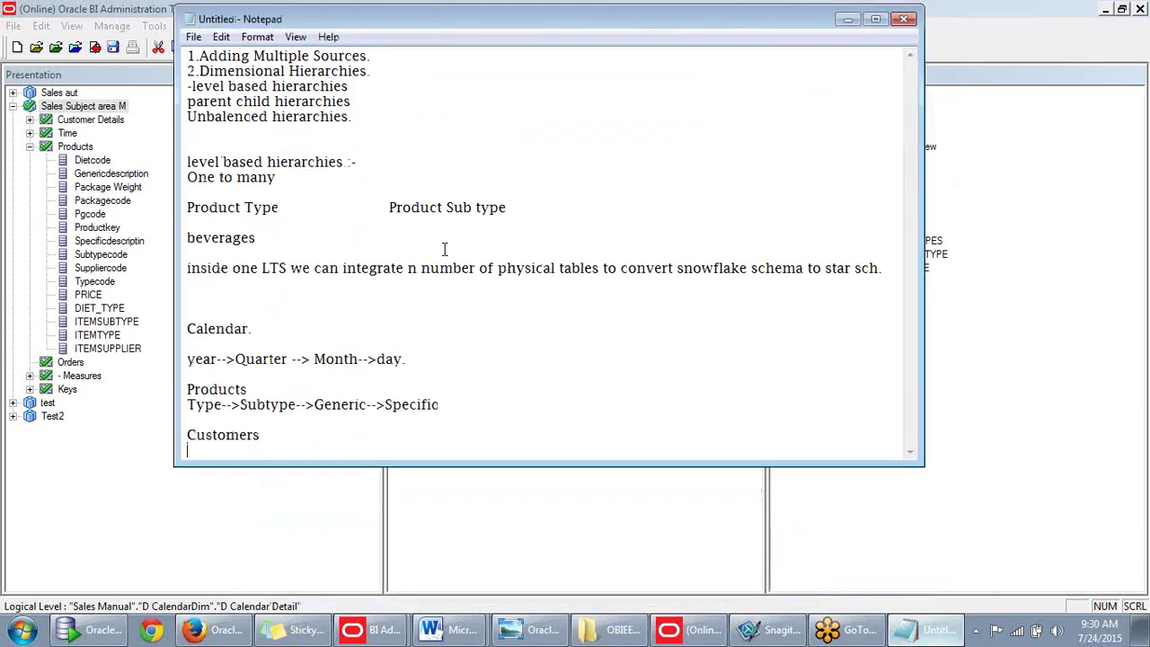
text(Region-->District-)
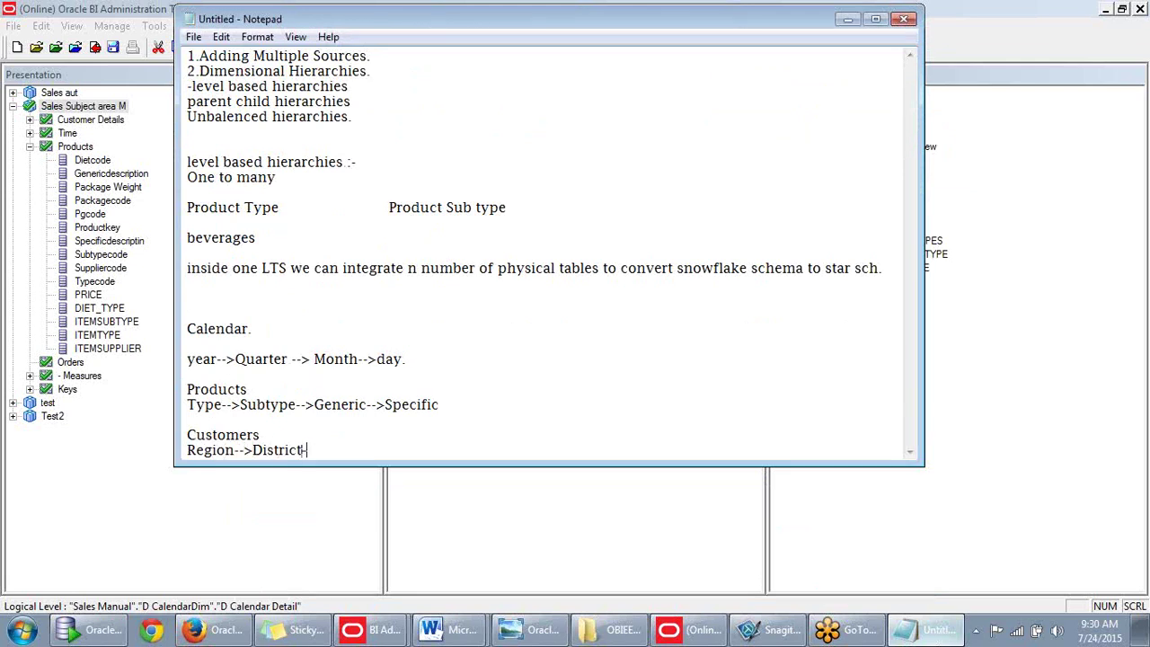
text(->SalesRep)
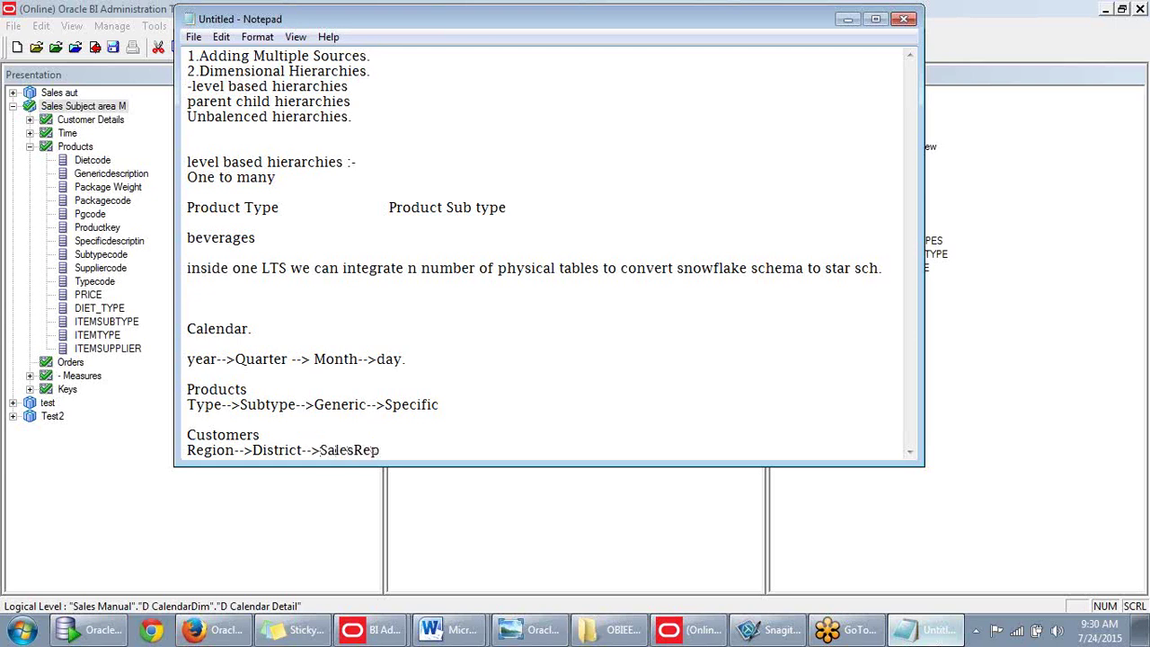
text(-->Customer.)
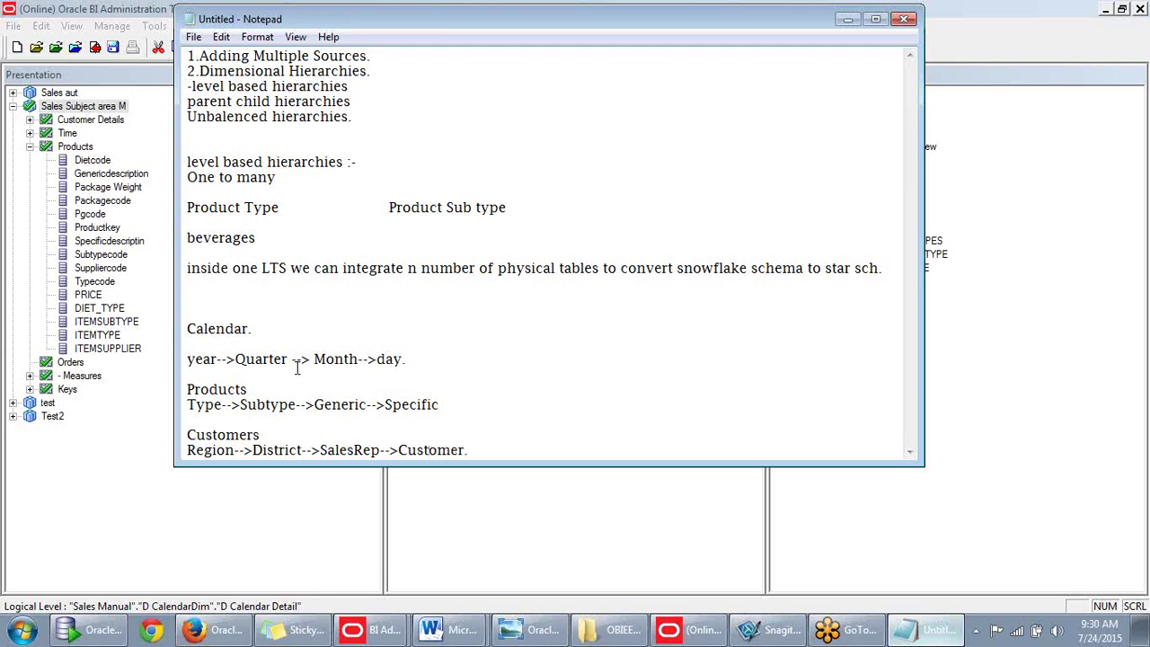
drag(471, 449, 350, 393)
drag(213, 367, 214, 358)
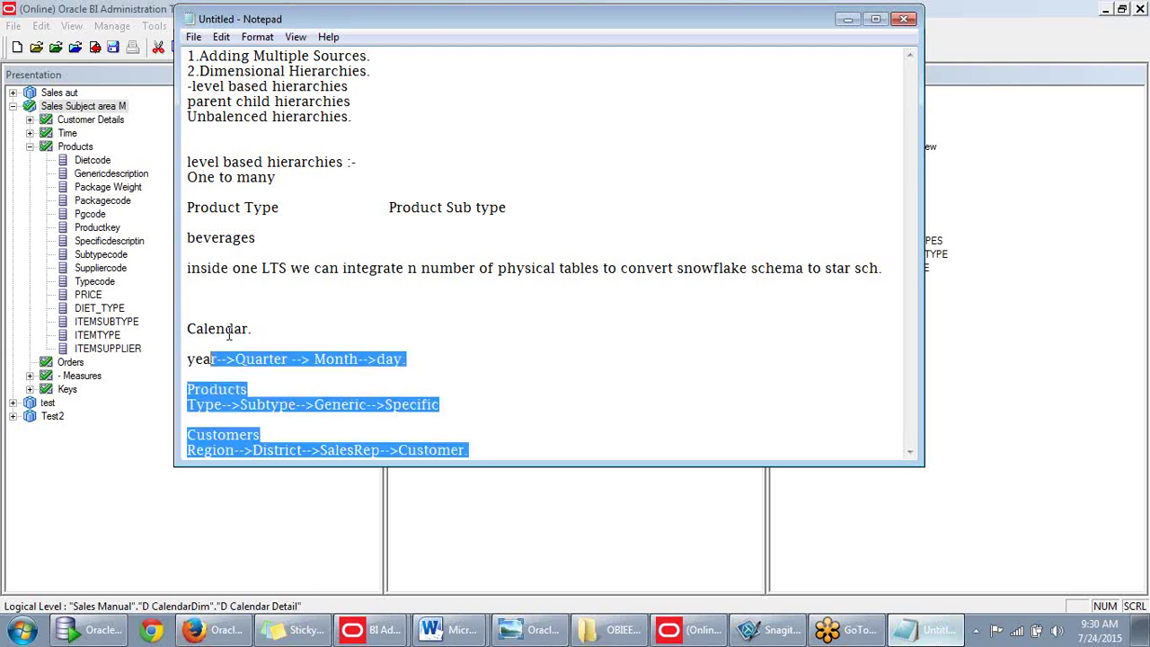
click(199, 349)
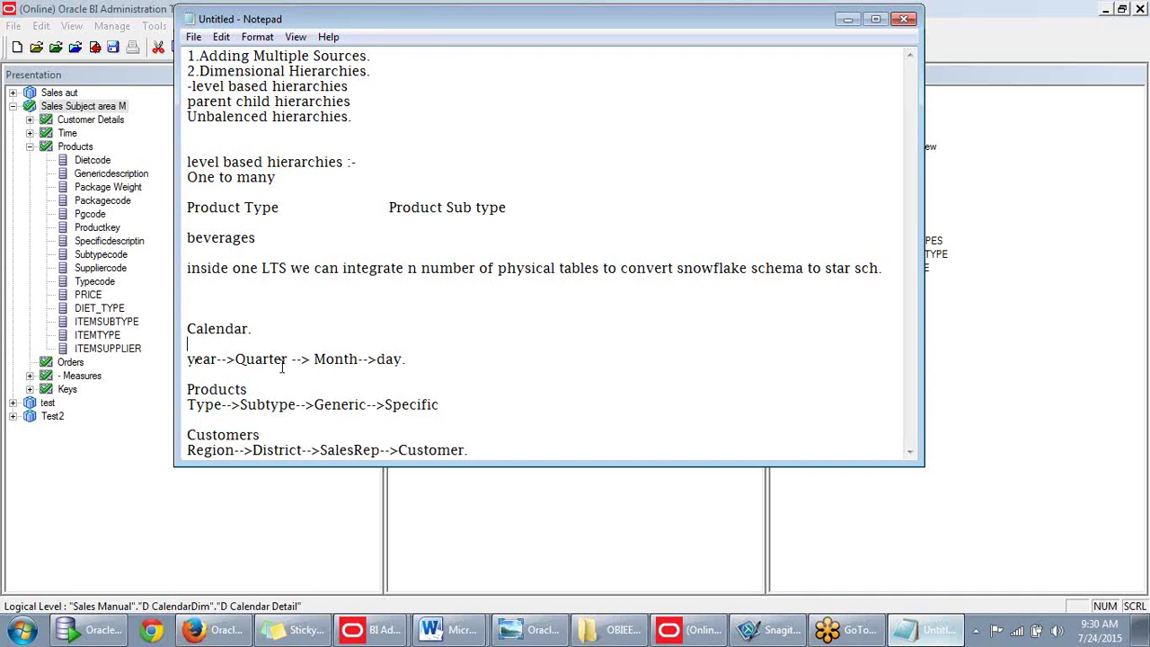
Recheck the 'day.' entry in the Calendar chain, then minimize Notepad.
click(847, 19)
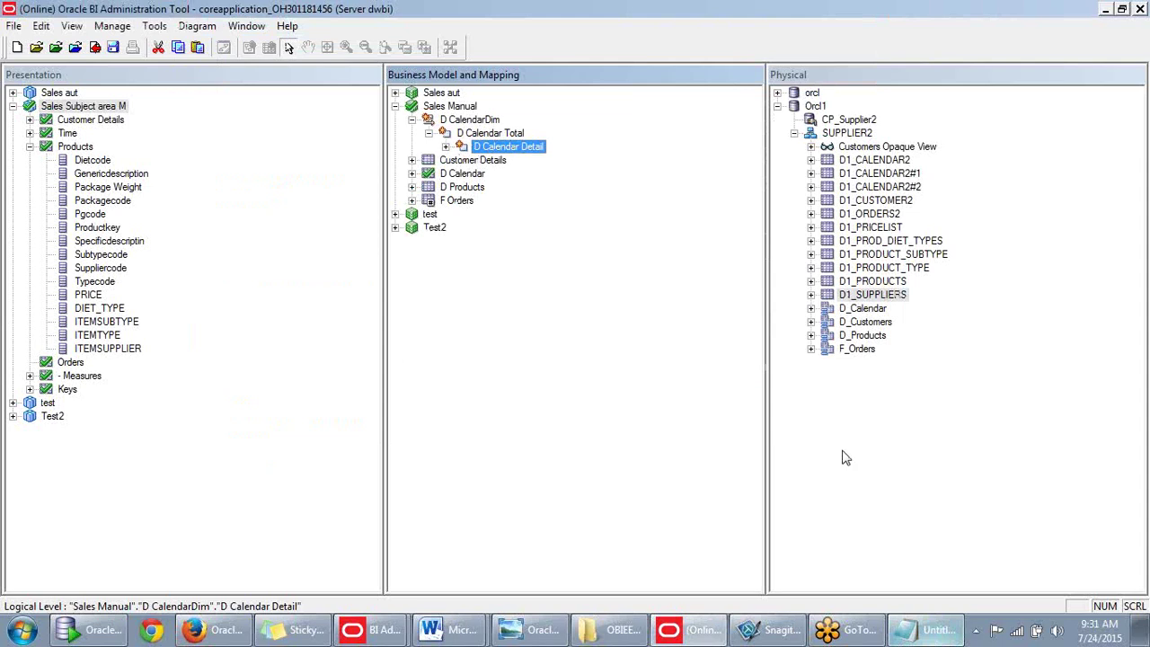
click(930, 629)
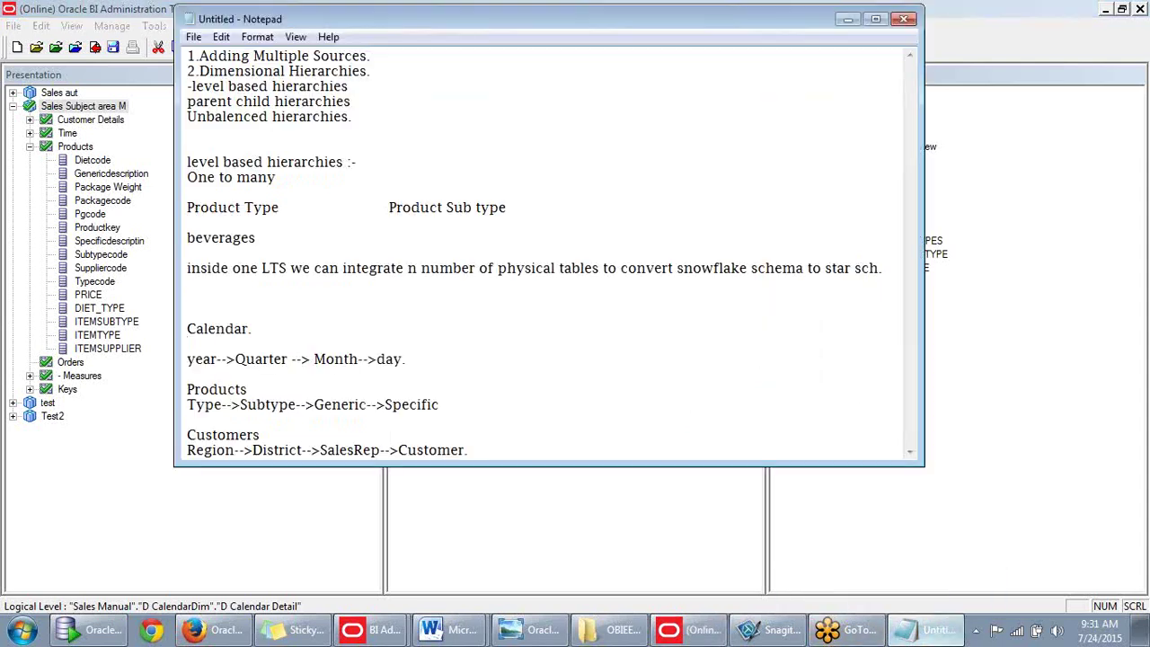
double_click(405, 360)
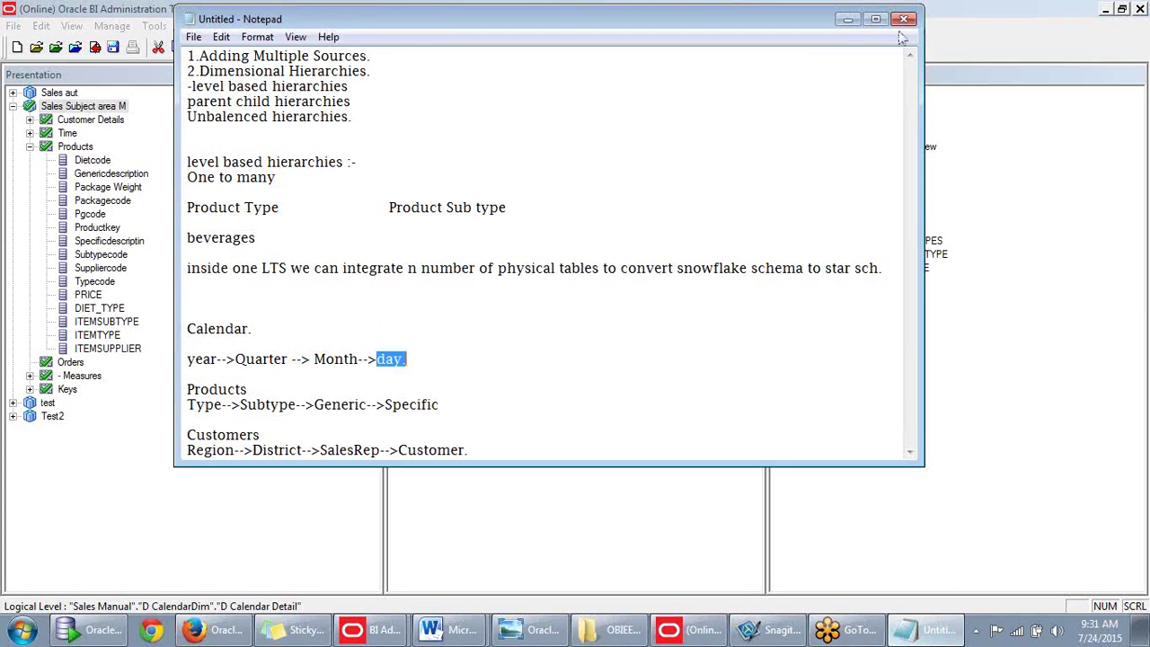
click(846, 21)
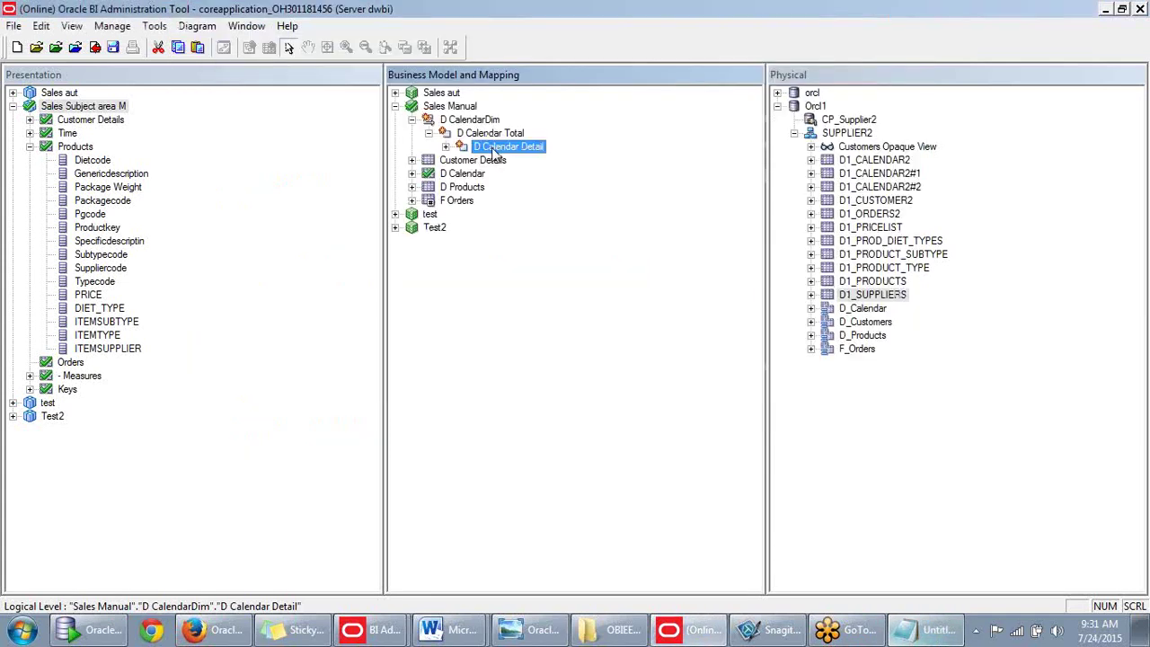
Rename the D Calendar Detail level to Day.
click(445, 147)
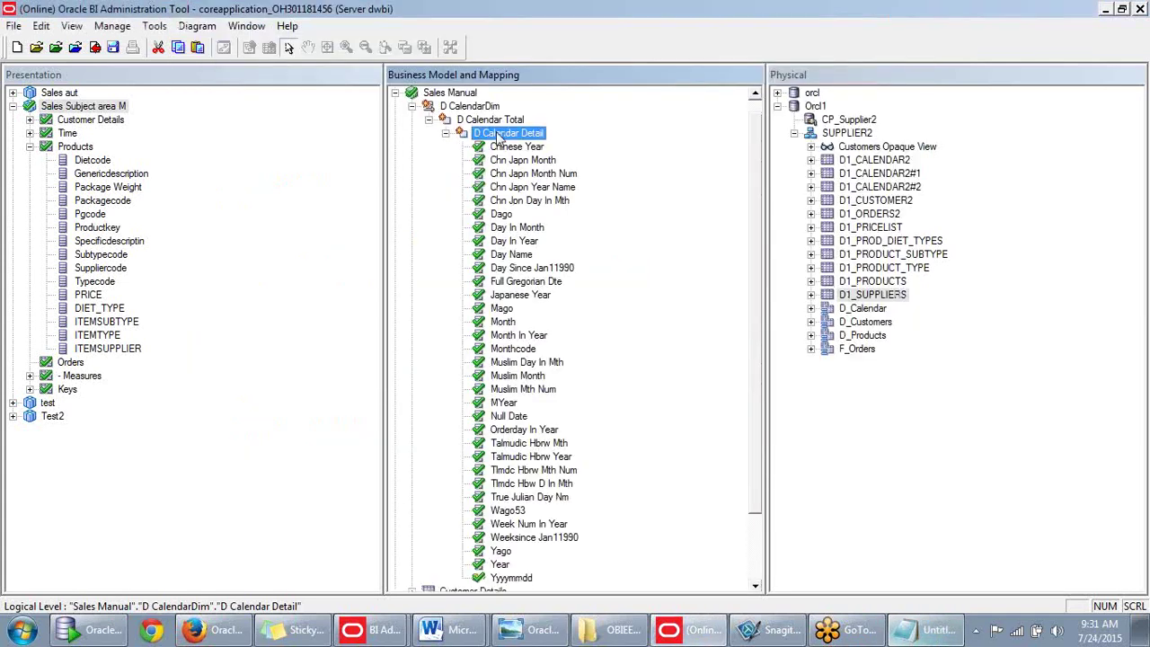
double_click(500, 133)
click(540, 172)
drag(540, 172, 398, 170)
text(Sa)
key(BackSpace)
key(BackSpace)
text(Day)
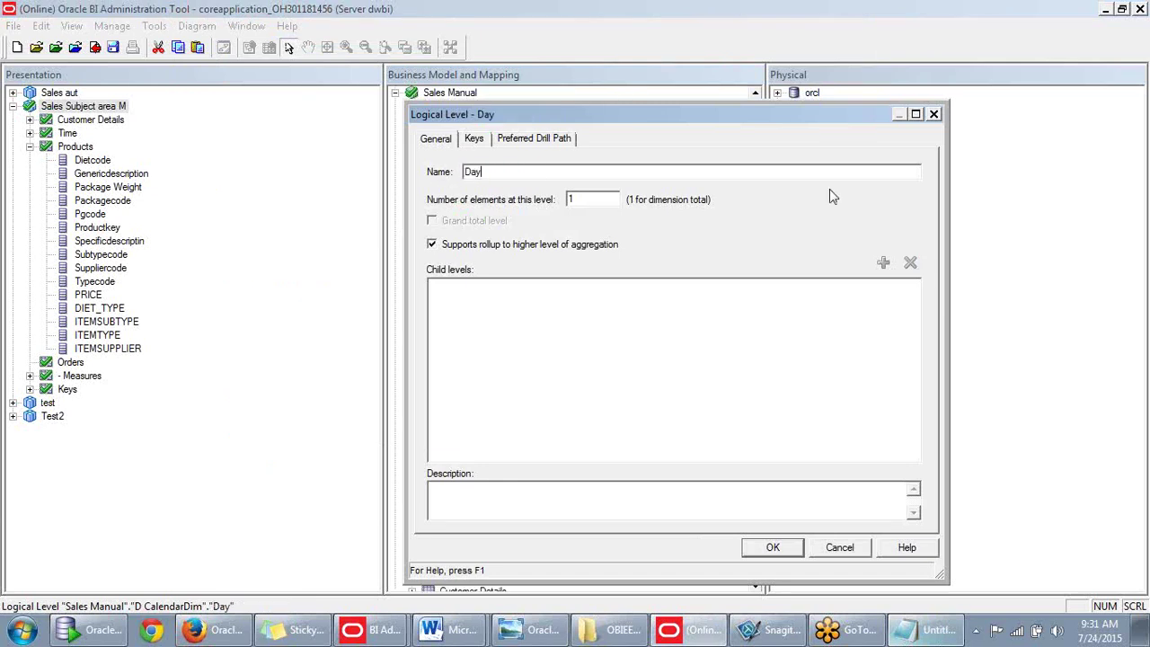
click(771, 548)
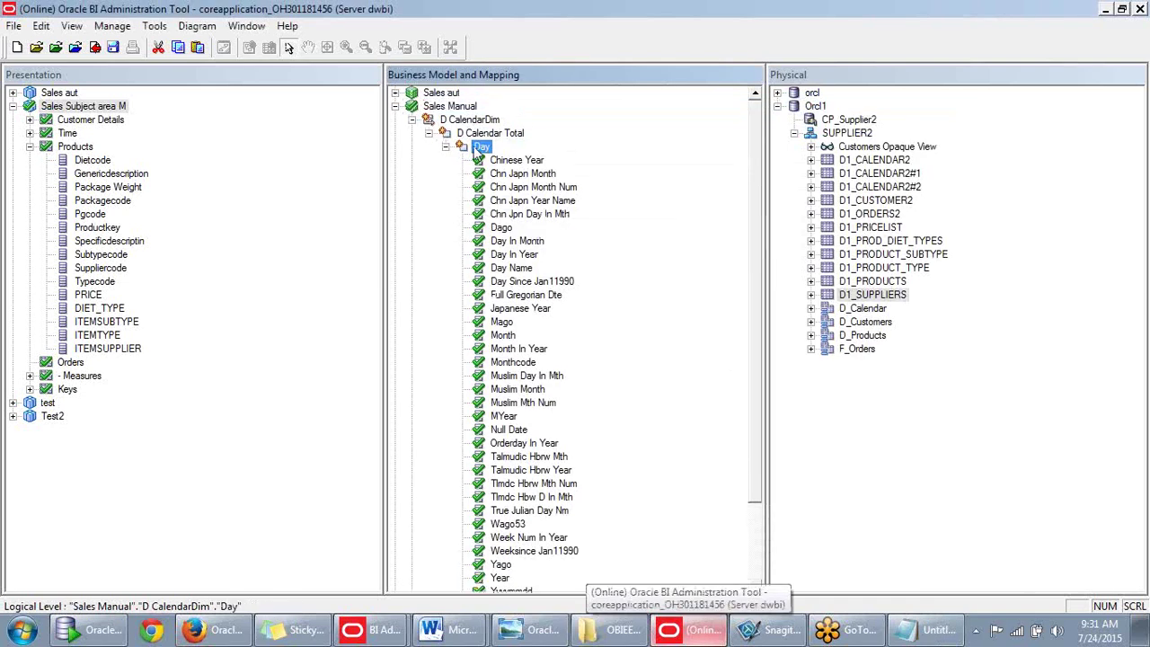
Add a new parent level named Month above Day.
right_click(476, 154)
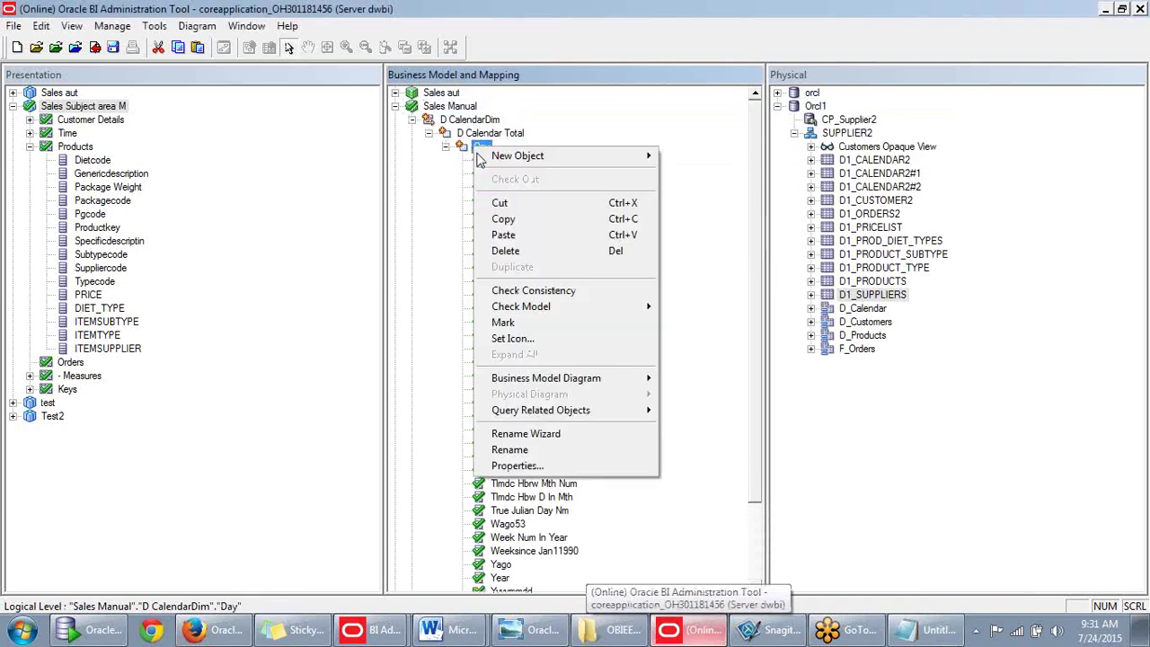
click(937, 631)
click(937, 631)
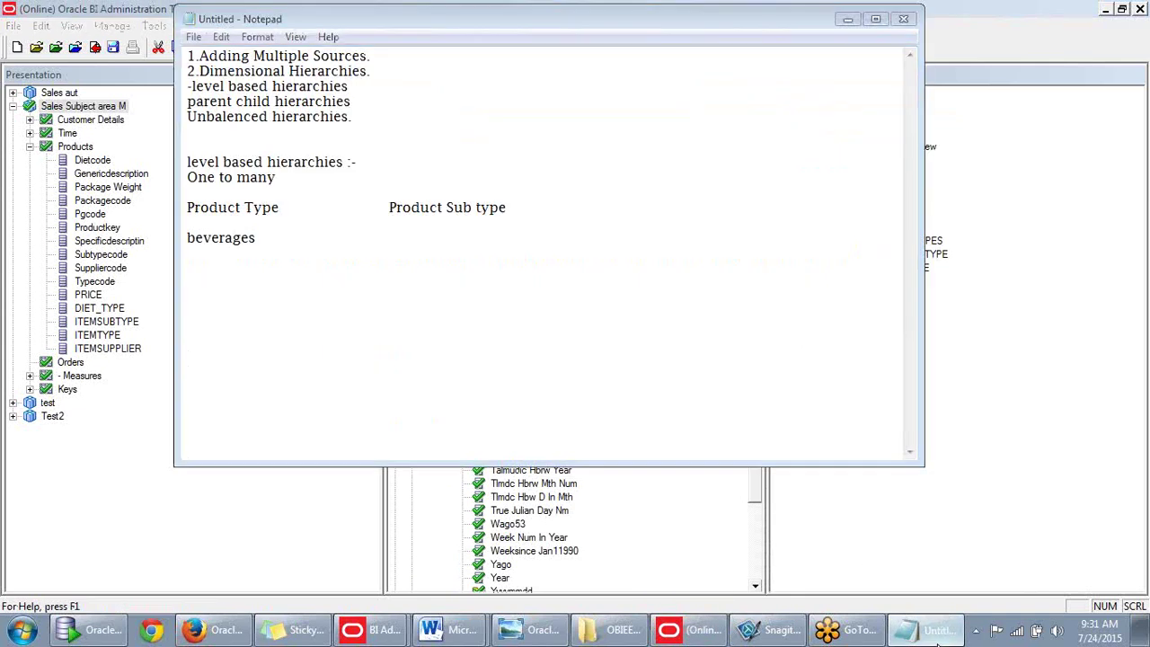
right_click(487, 153)
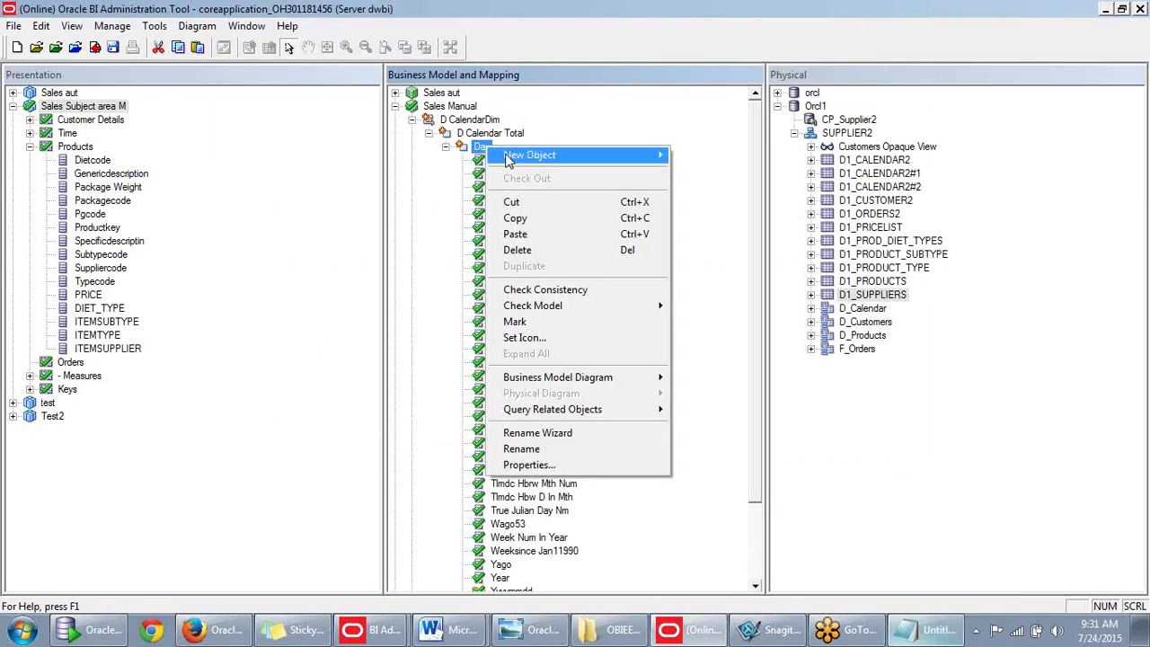
mouse_move(509, 160)
click(387, 158)
text(Month)
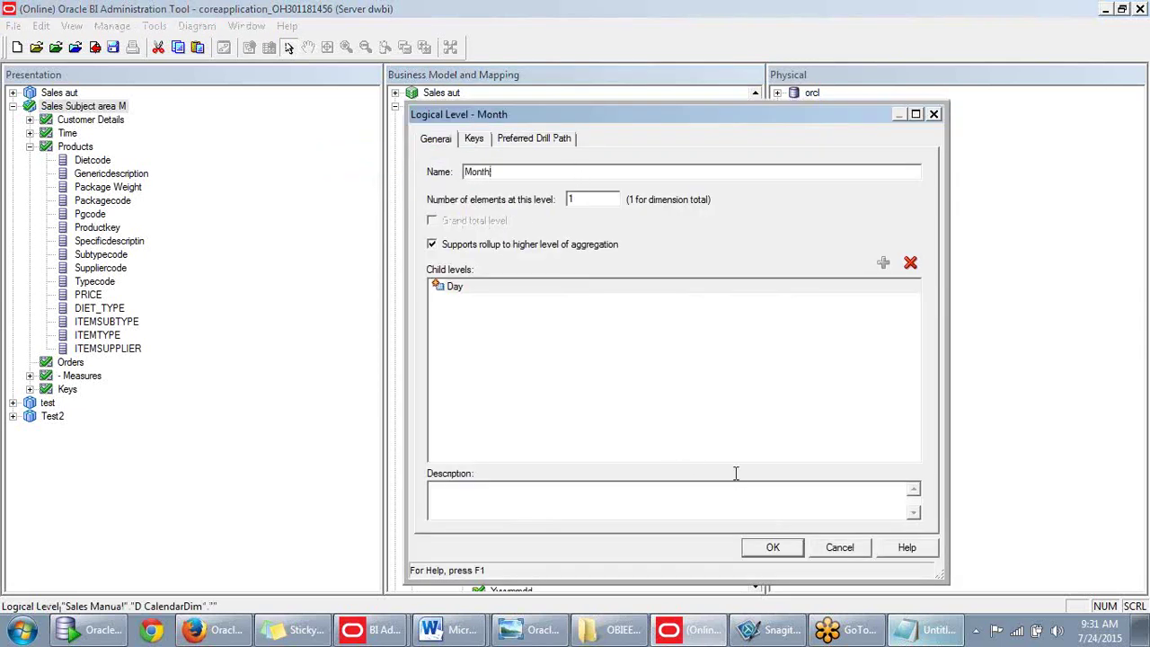
click(765, 546)
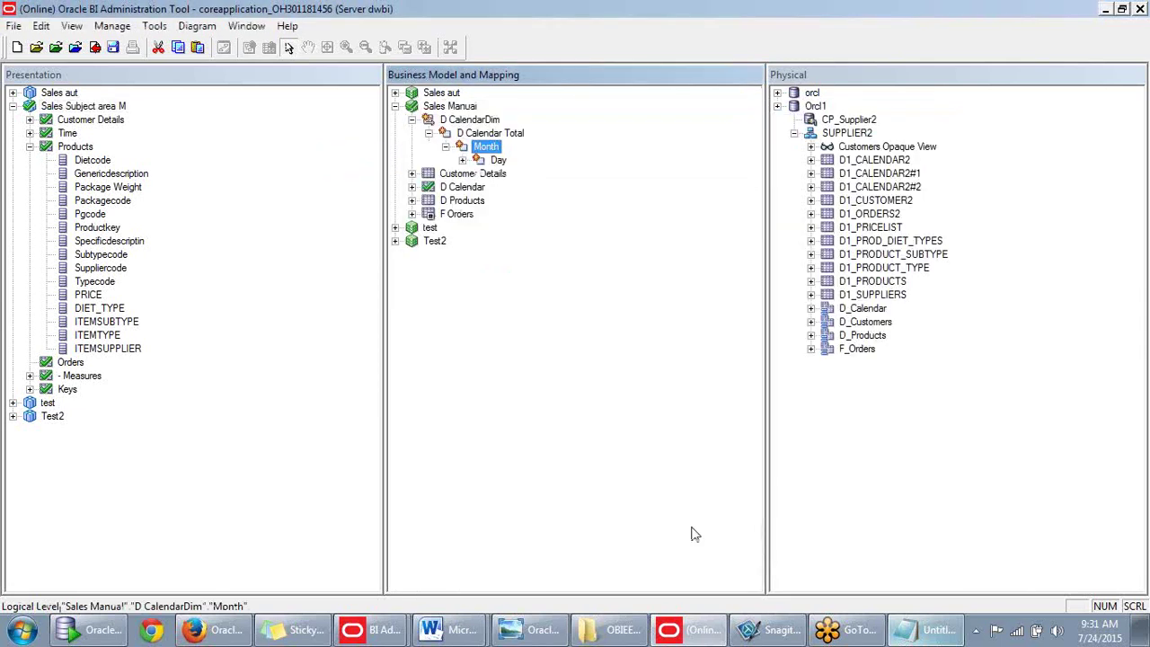
Add parent levels Quarter above Month and Year above Quarter.
right_click(490, 149)
mouse_move(506, 159)
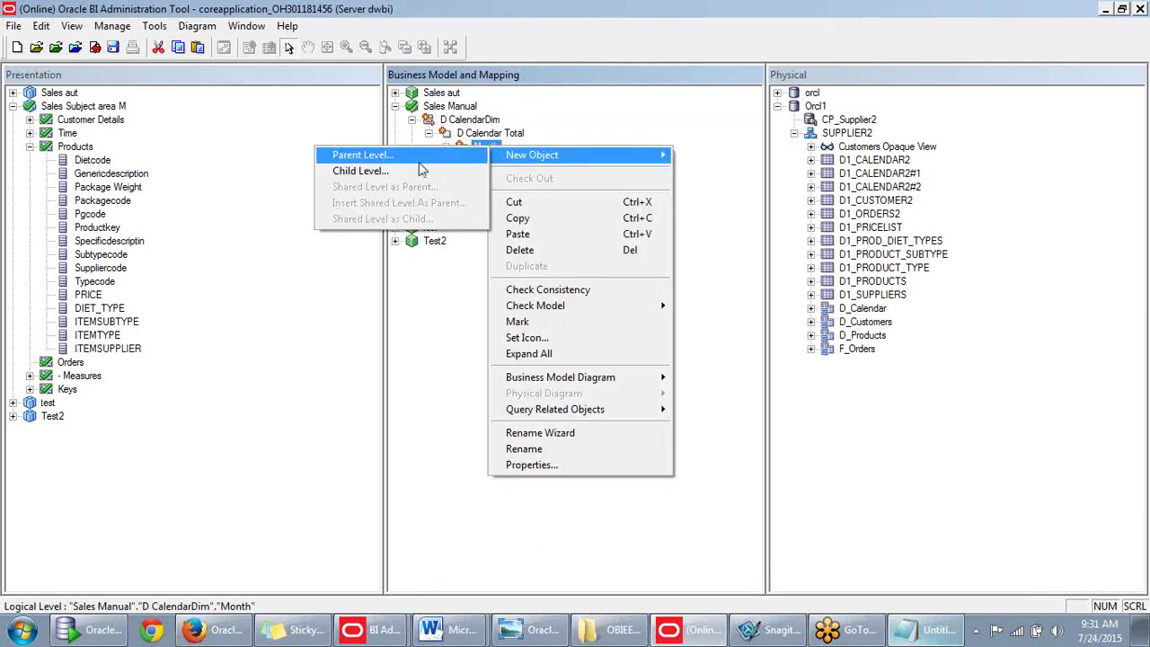
click(389, 172)
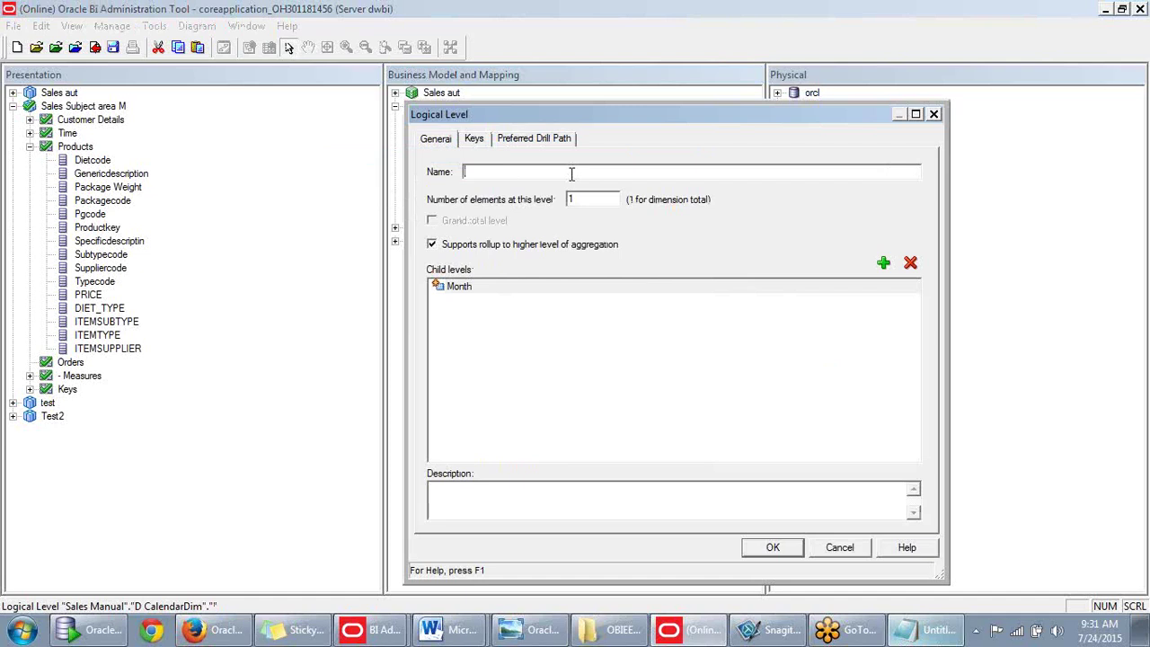
text(Quarter.)
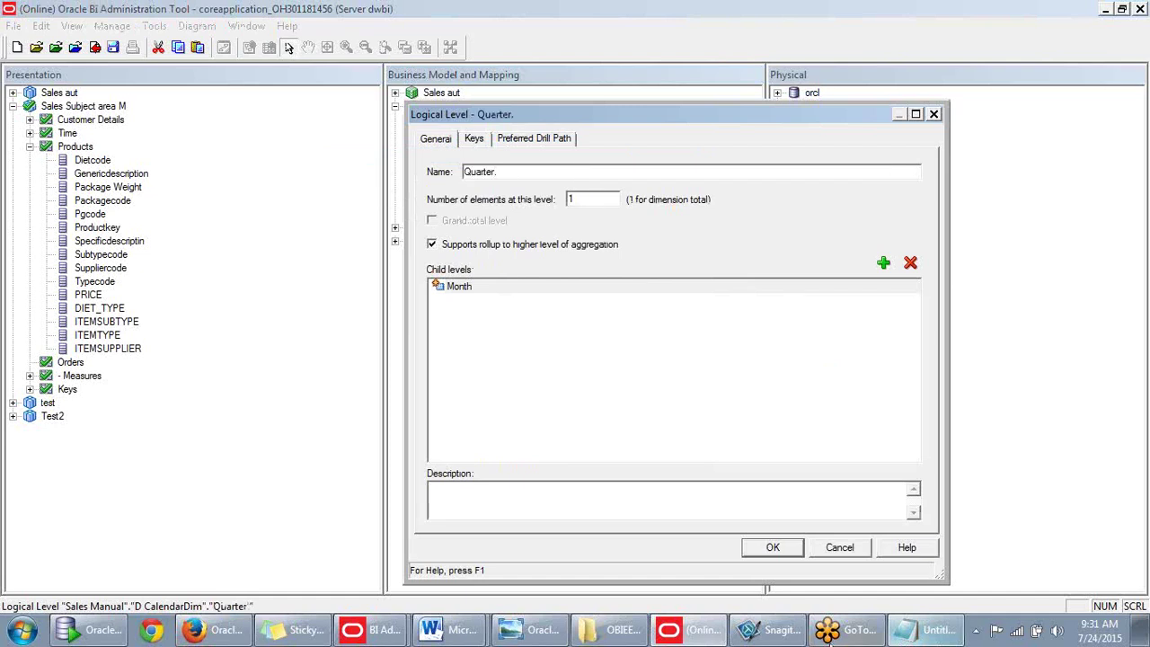
click(788, 547)
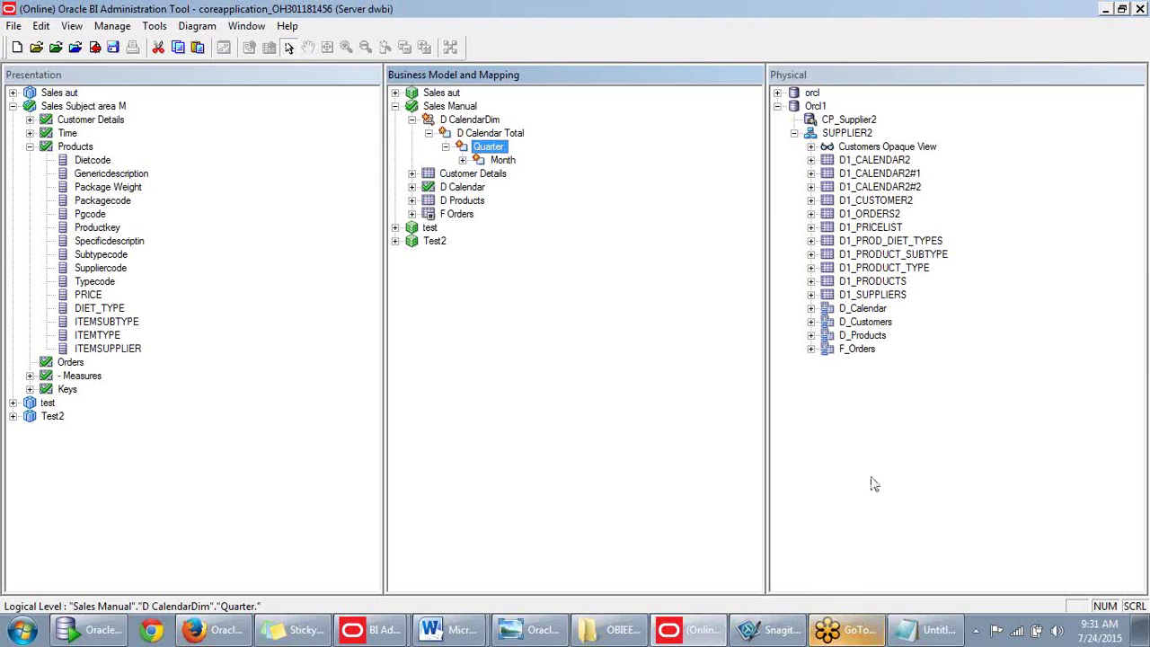
right_click(476, 148)
mouse_move(503, 156)
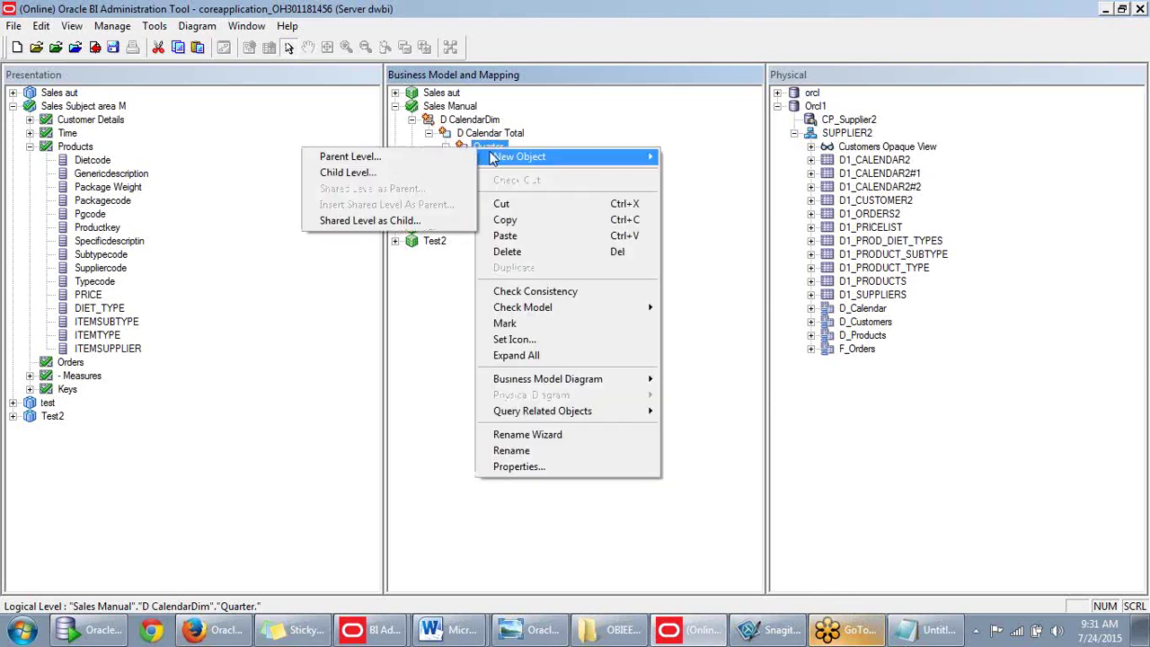
click(392, 162)
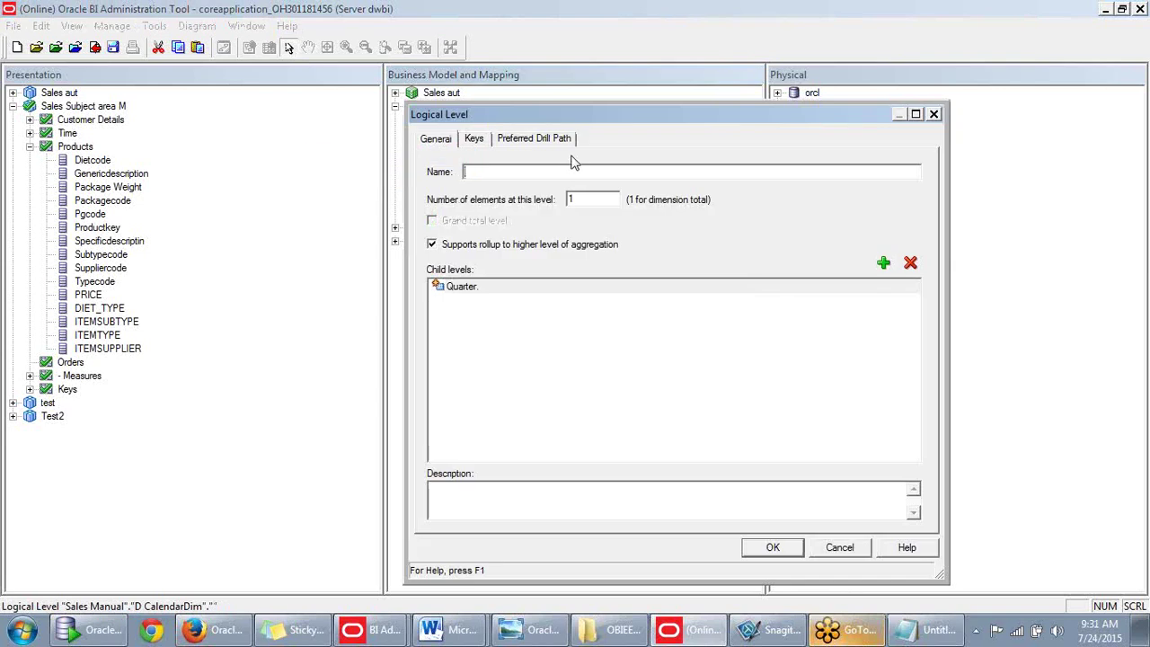
text(Year)
click(776, 550)
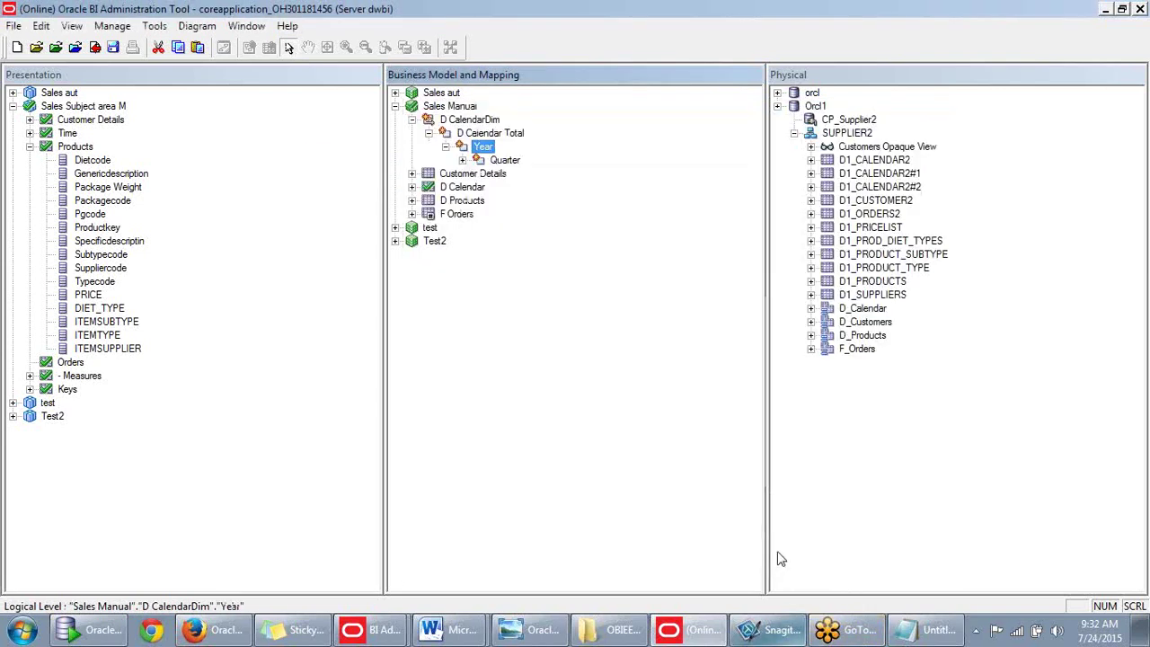
Expand Quarter, Month and Day, then open D Calendar Total's properties to edit its name.
click(461, 160)
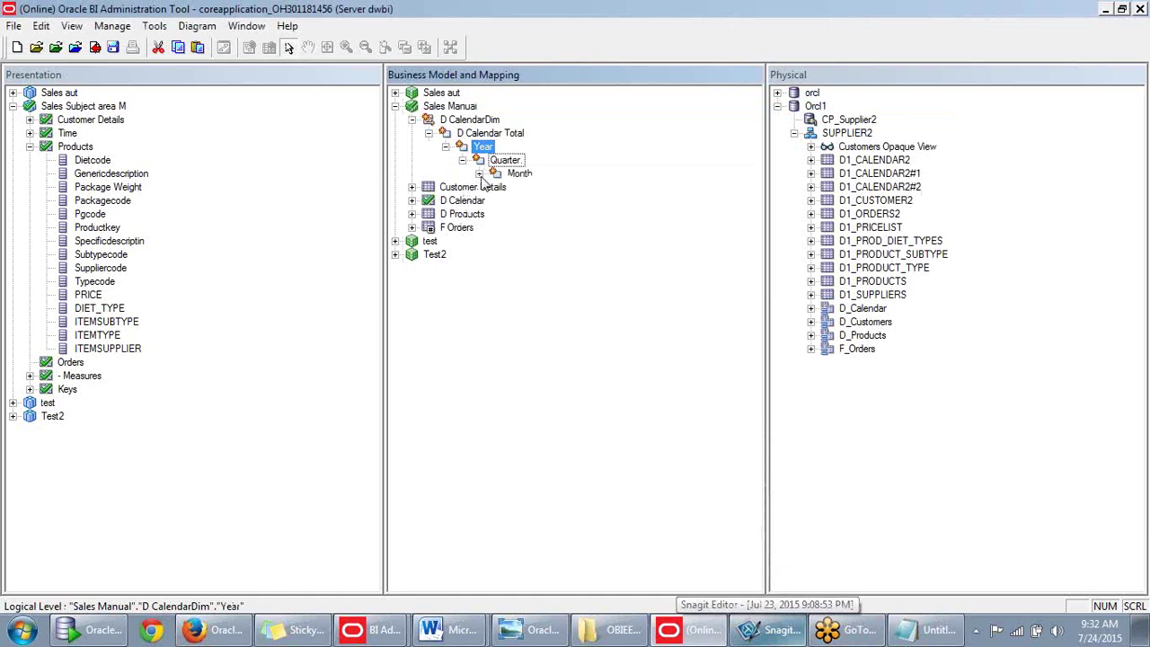
click(479, 174)
click(496, 187)
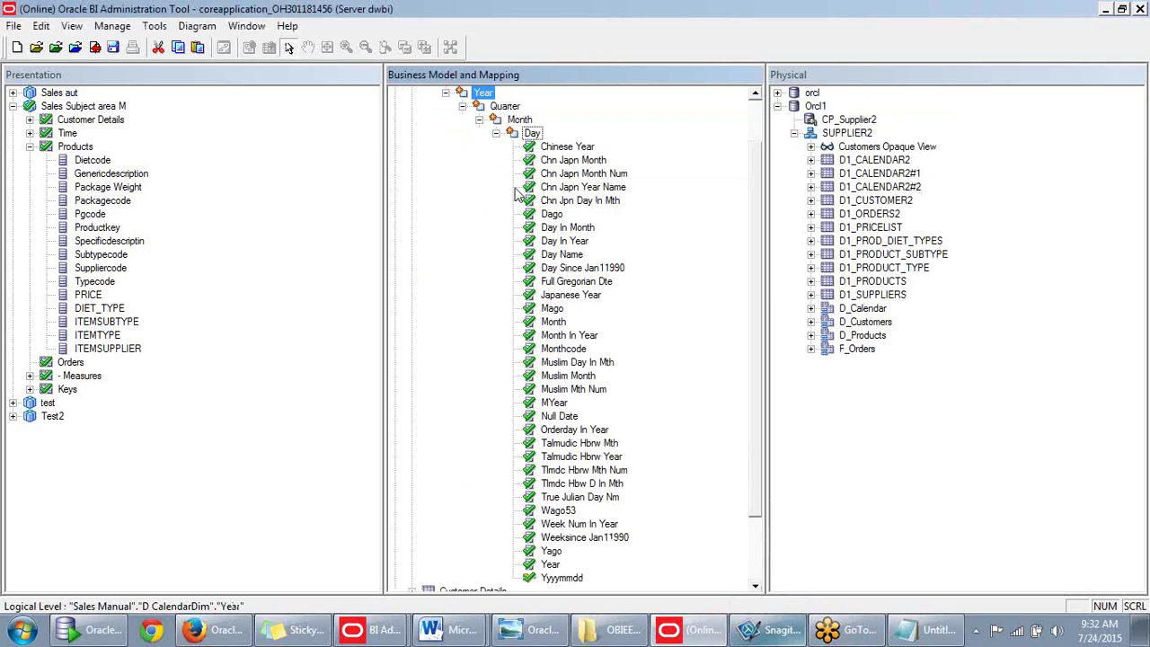
scroll(485, 263, down, 1)
scroll(485, 263, up, 1)
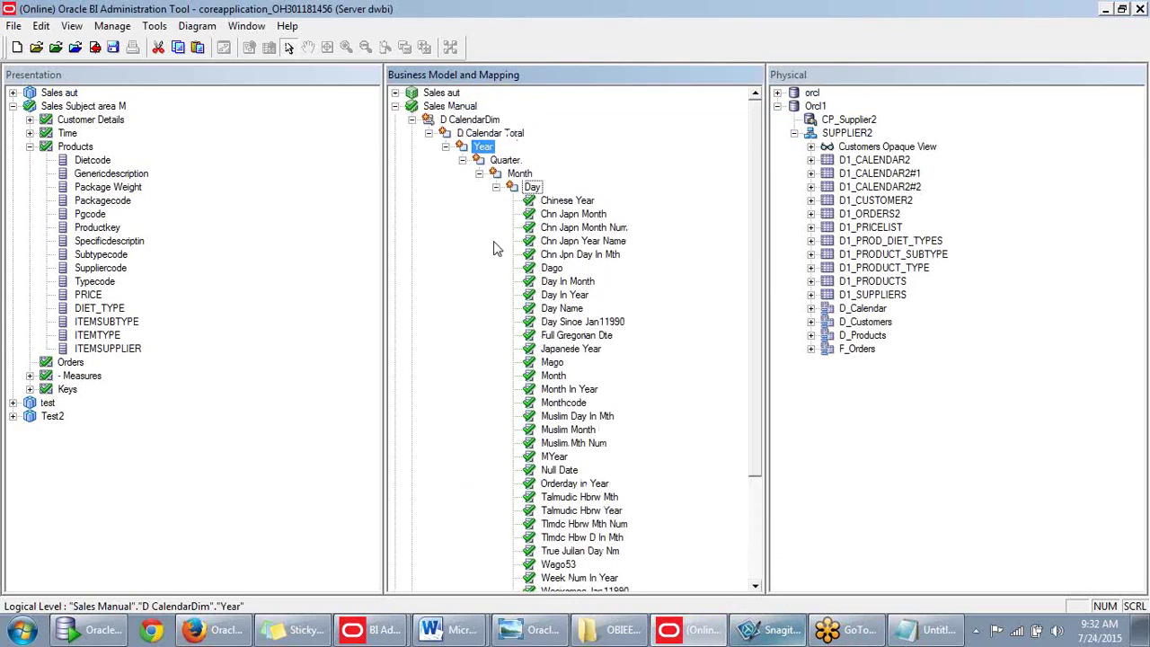
click(485, 133)
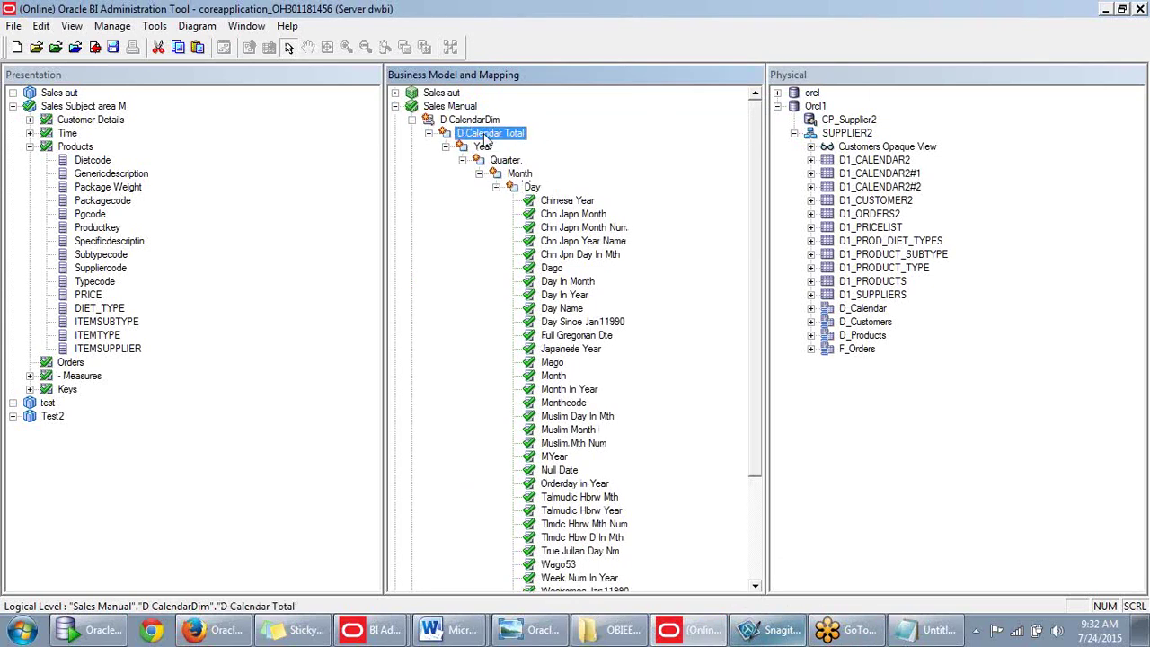
double_click(486, 135)
click(543, 170)
drag(543, 169, 456, 173)
key(Right)
Change the level name from 'D Calendar Total' to 'Total Period' and confirm.
drag(513, 172, 424, 170)
key(Delete)
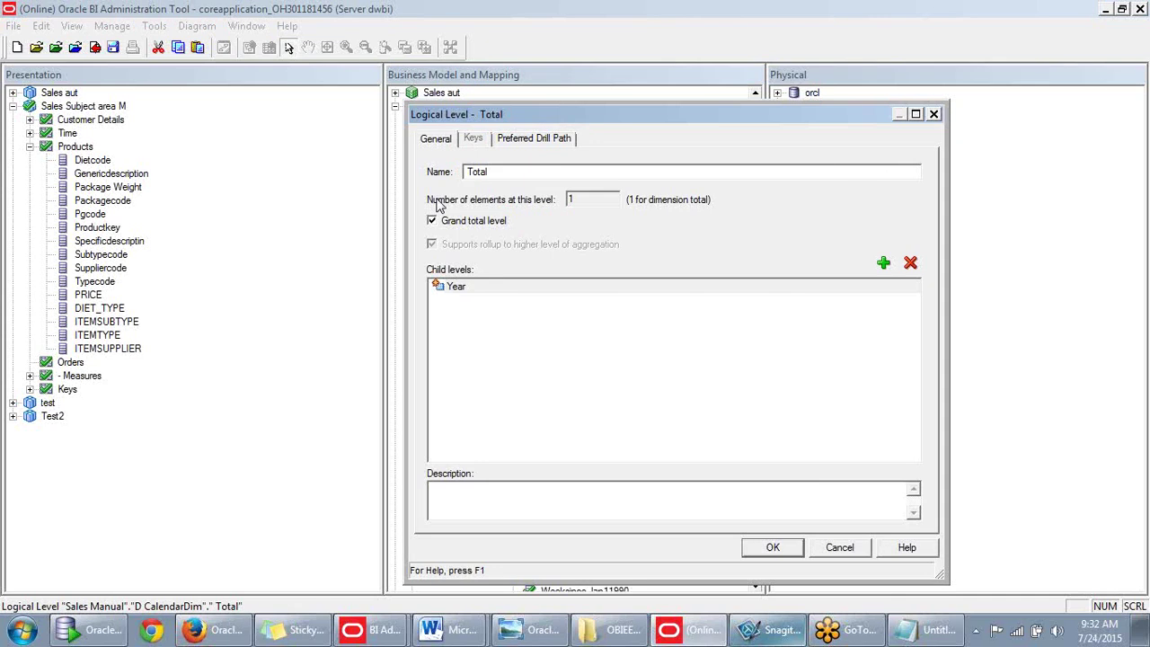
key(Delete)
key(End)
text(Reriod)
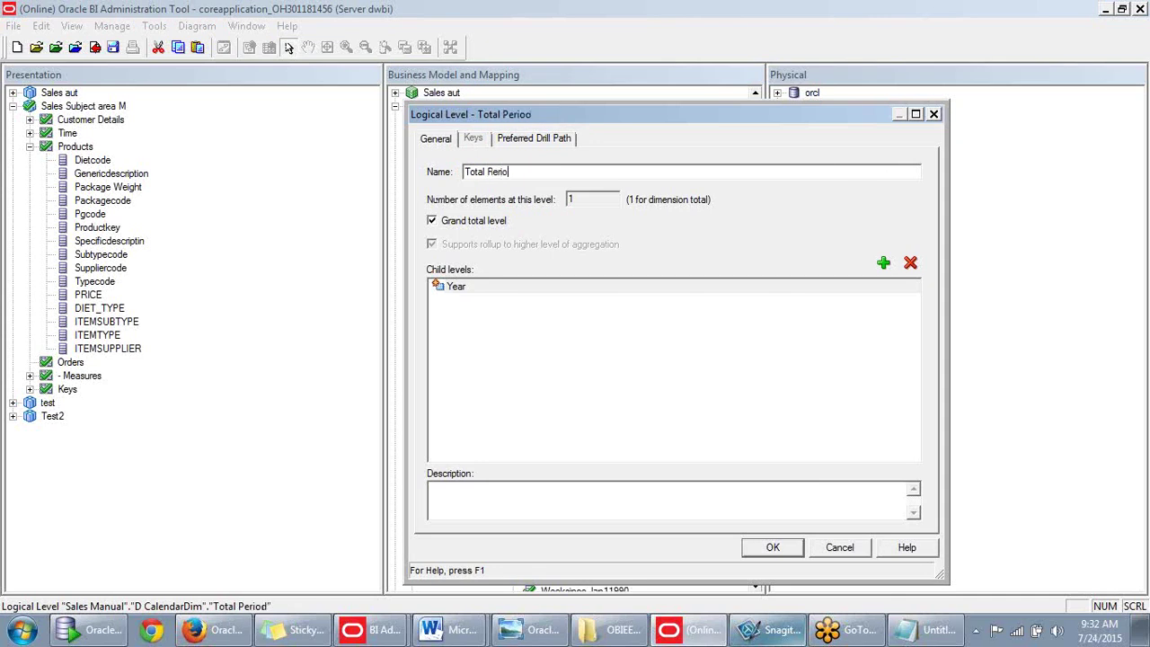
click(774, 547)
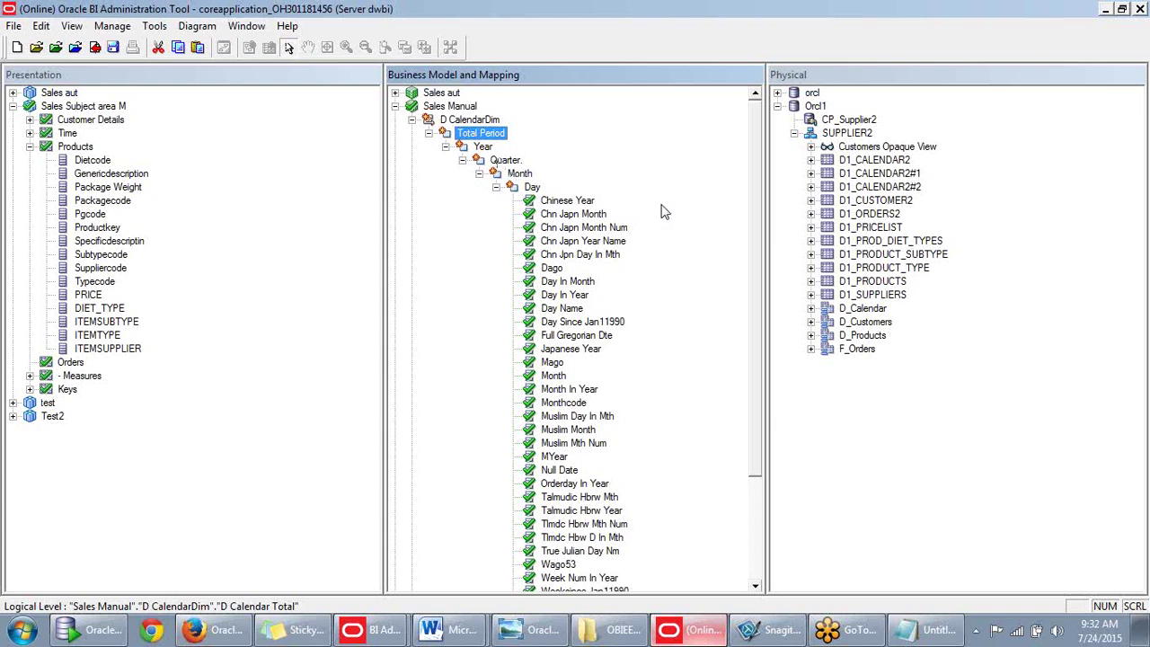
Browse the Business Model tree and select the Yyyymmdd column under the Day level.
scroll(610, 210, down, 2)
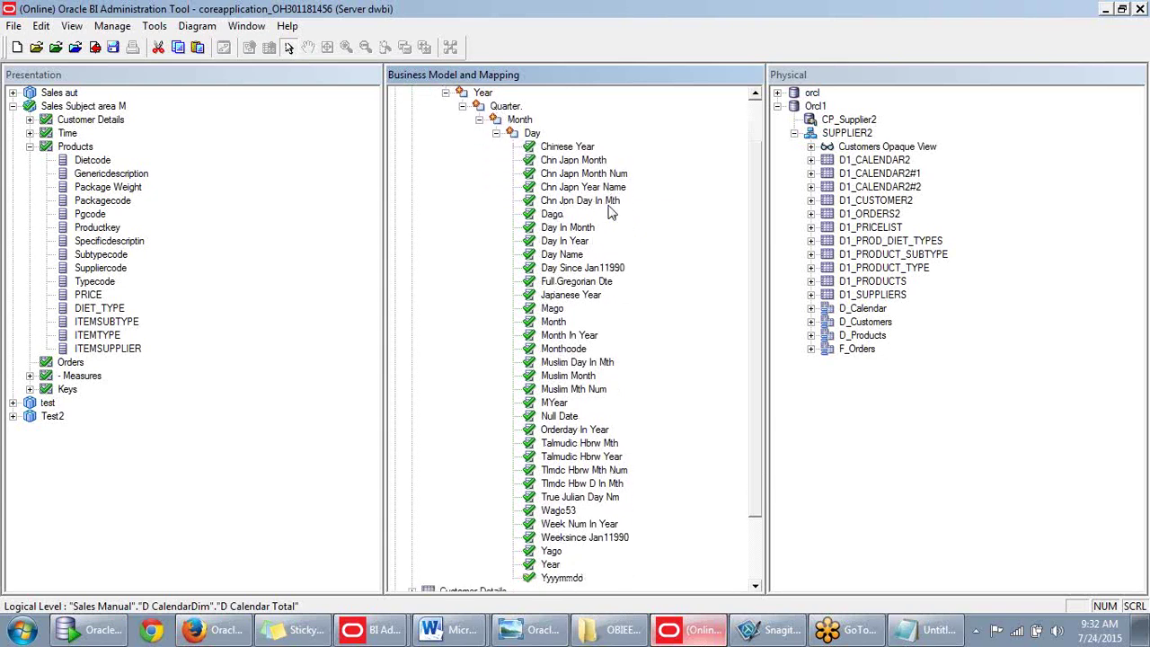
scroll(609, 210, down, 2)
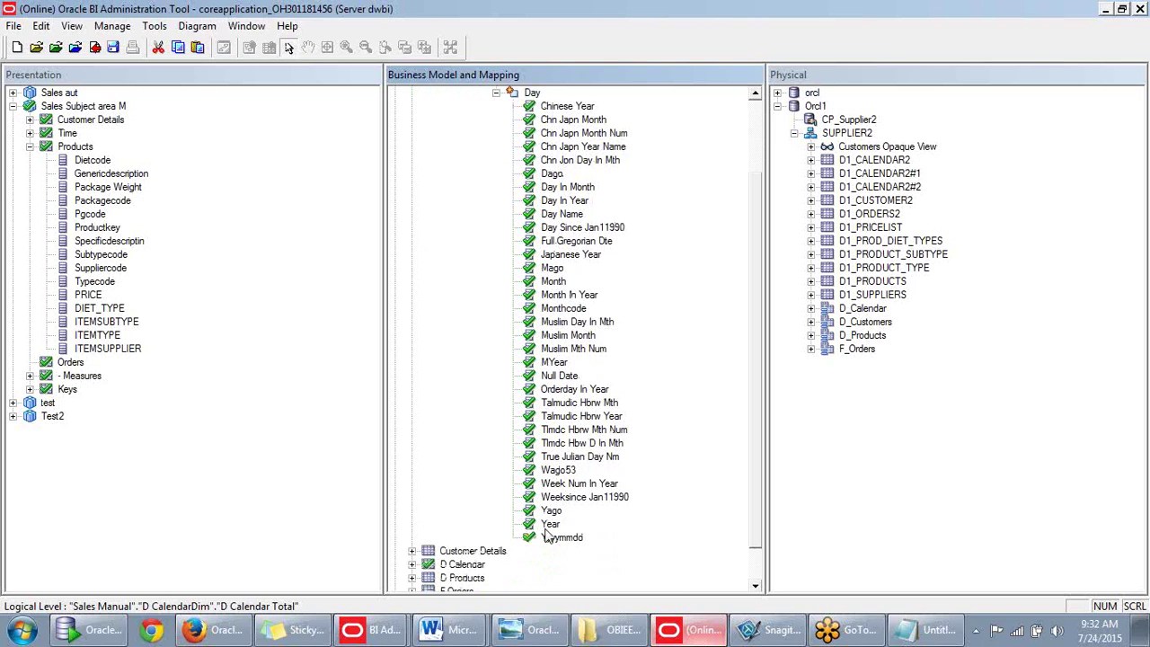
click(552, 537)
scroll(535, 463, up, 3)
scroll(535, 464, down, 3)
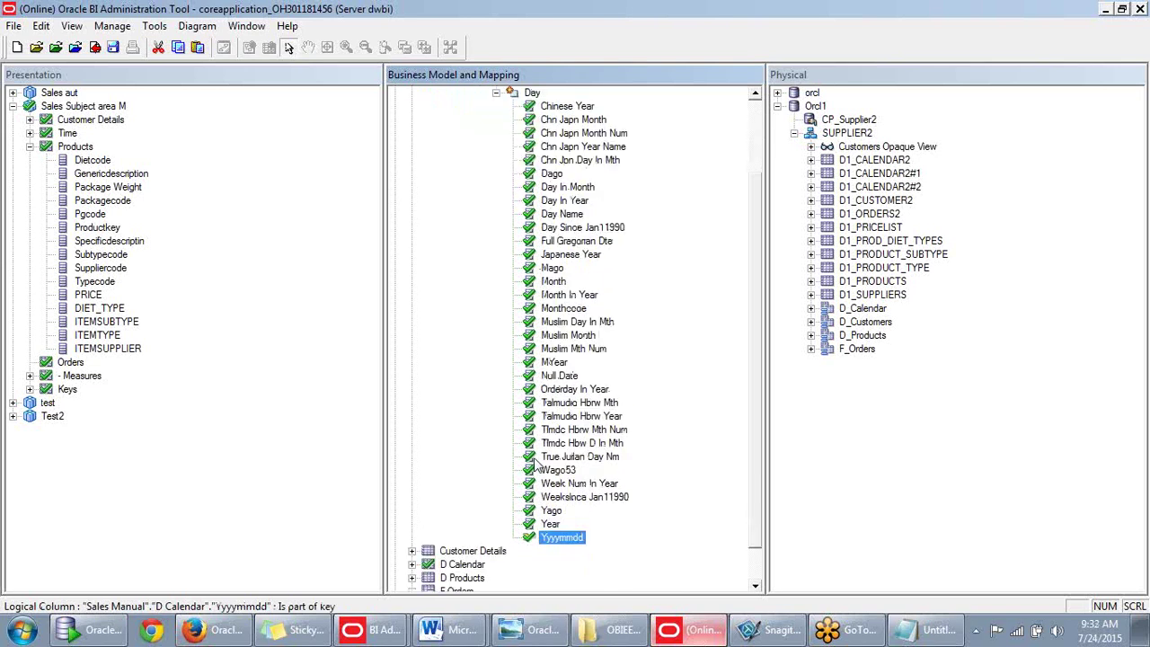
scroll(583, 449, down, 1)
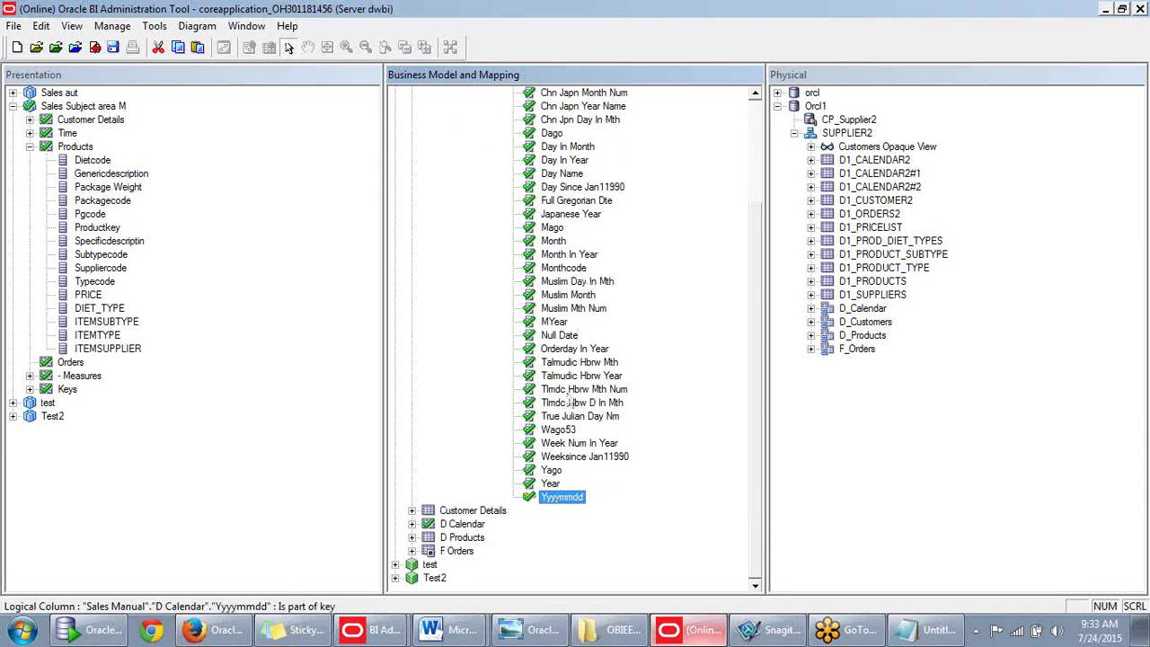
scroll(568, 402, up, 1)
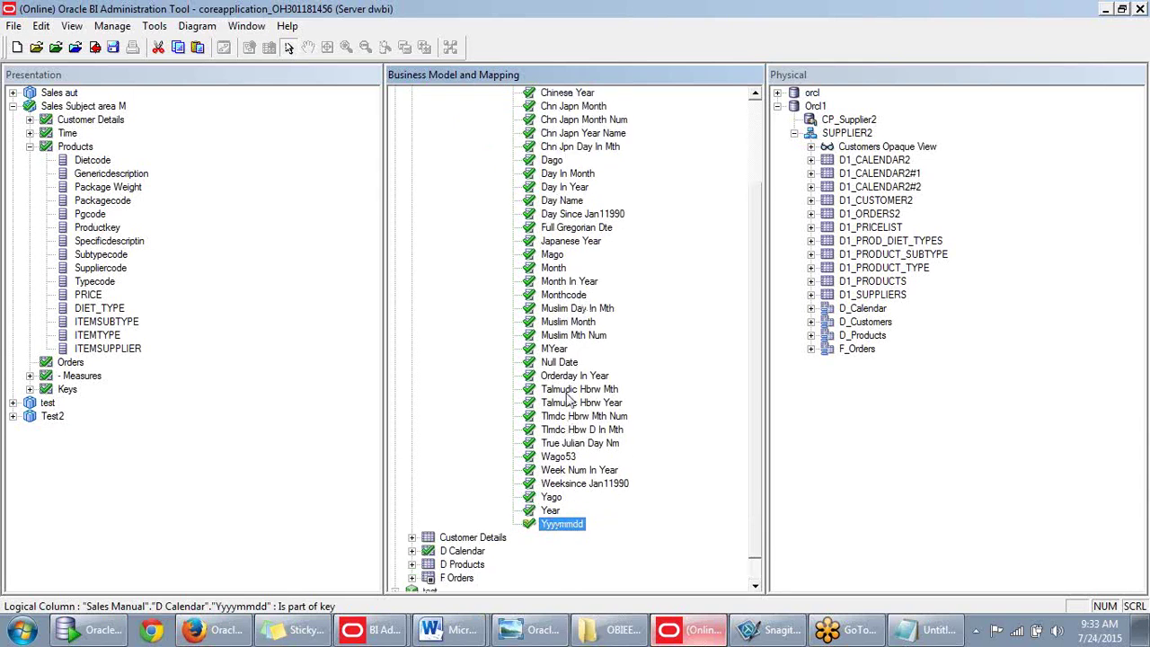
scroll(567, 394, up, 2)
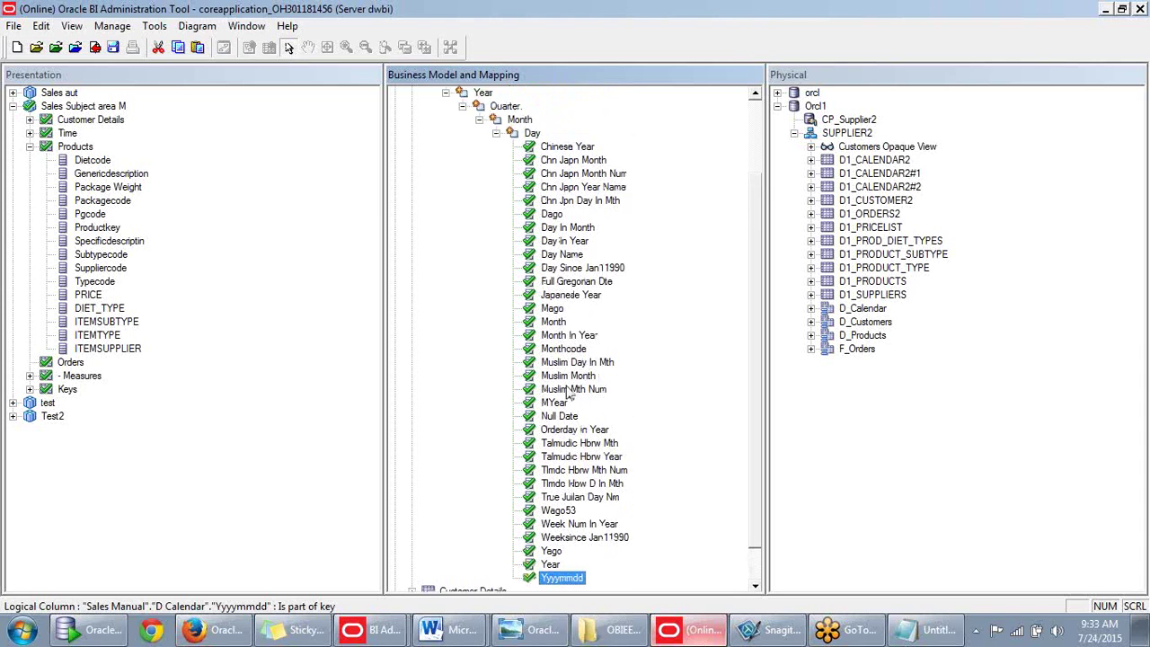
drag(584, 163, 586, 161)
scroll(573, 292, down, 1)
scroll(572, 289, up, 2)
scroll(553, 342, down, 3)
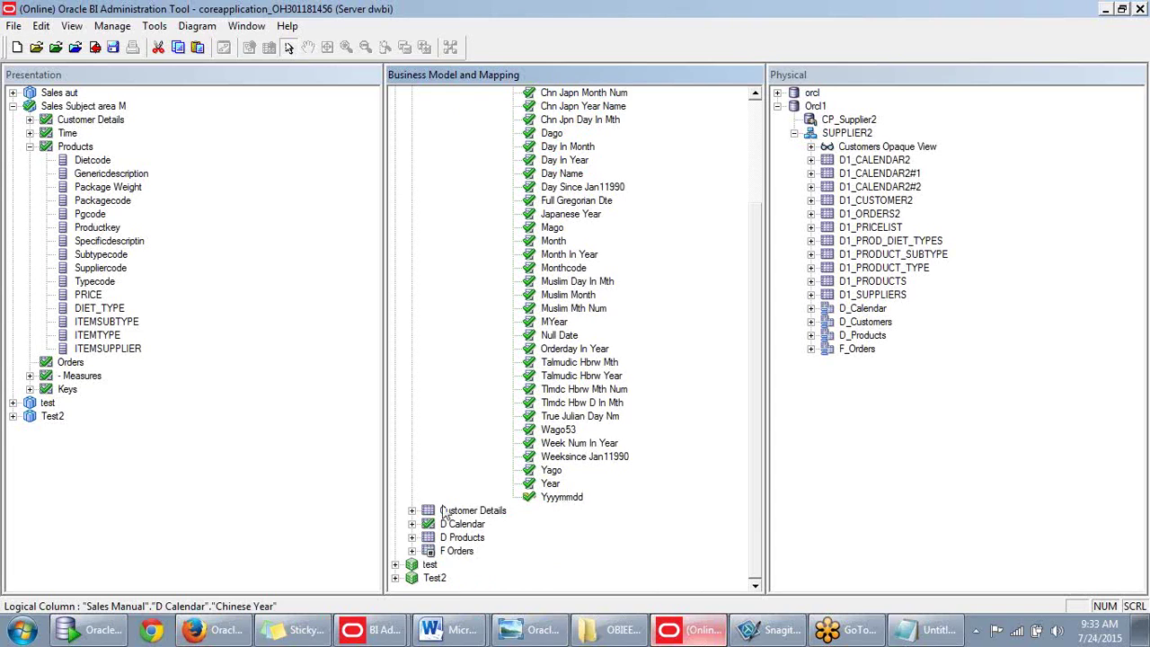
Expand Customer Details to inspect its contents, then collapse it again.
click(412, 510)
scroll(711, 411, down, 2)
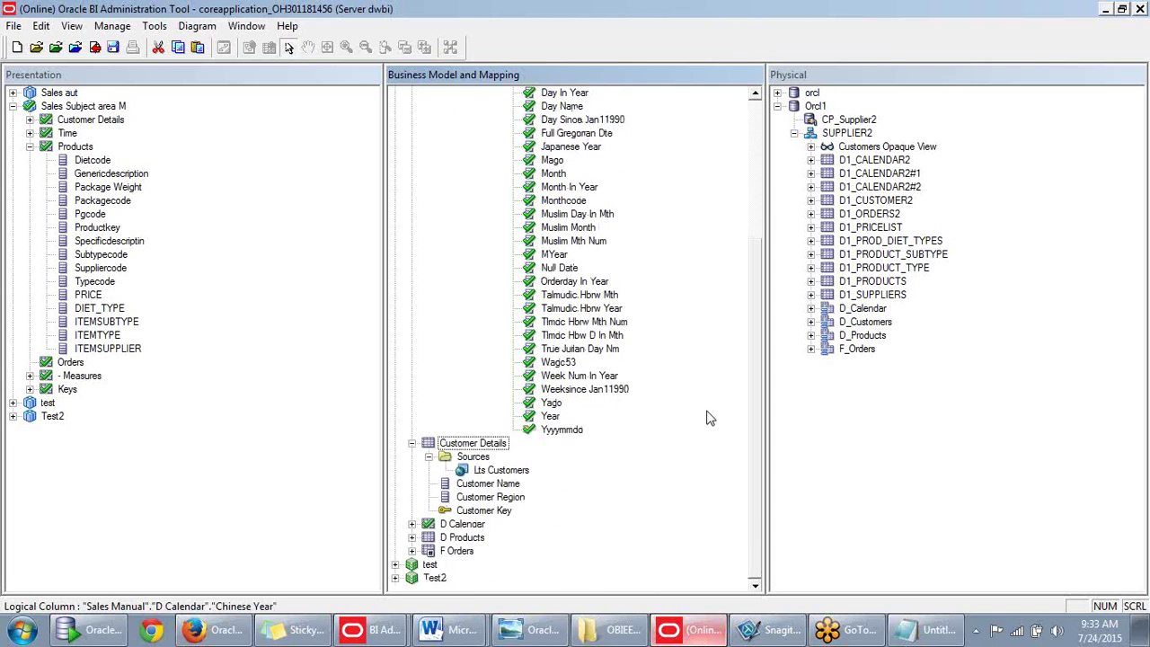
scroll(706, 416, up, 2)
scroll(705, 417, up, 2)
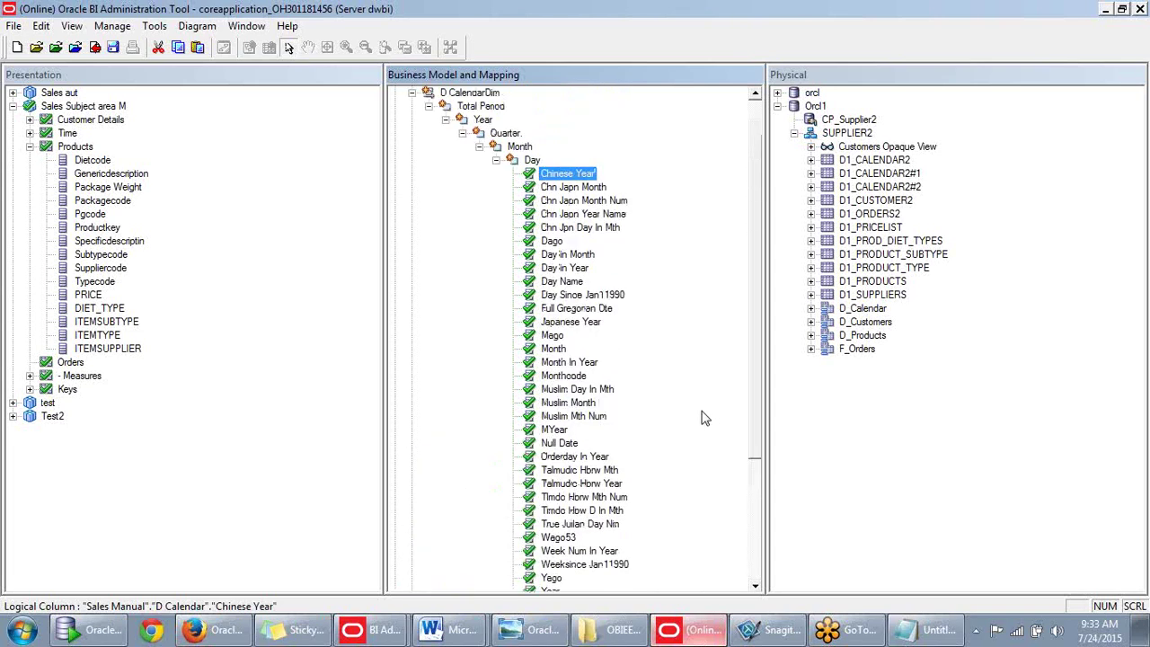
scroll(703, 416, down, 5)
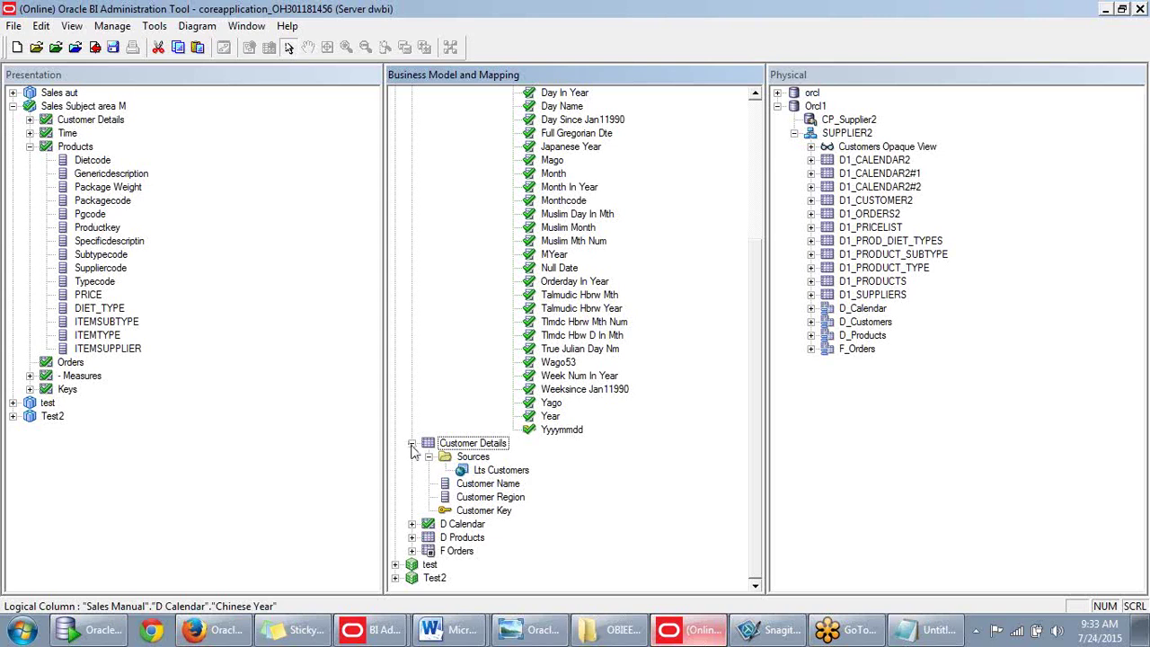
click(411, 443)
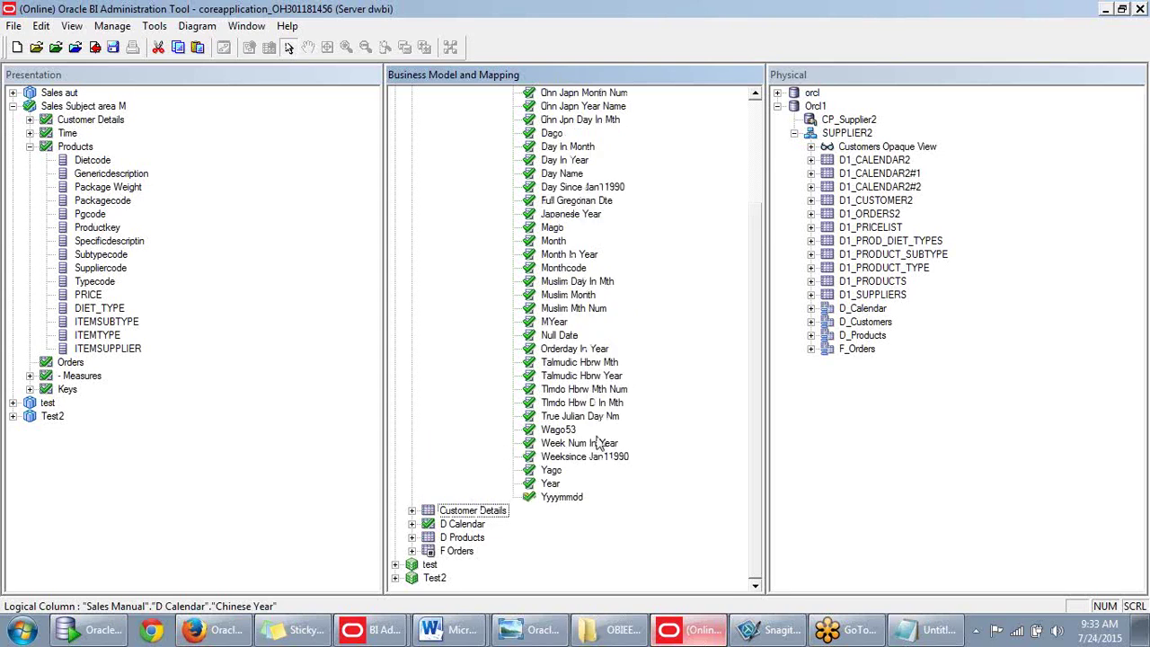
drag(754, 291, 754, 337)
drag(764, 401, 770, 476)
Expand the D Calendar logical table, select Monthcode, and expand the physical D_Calendar table.
click(412, 525)
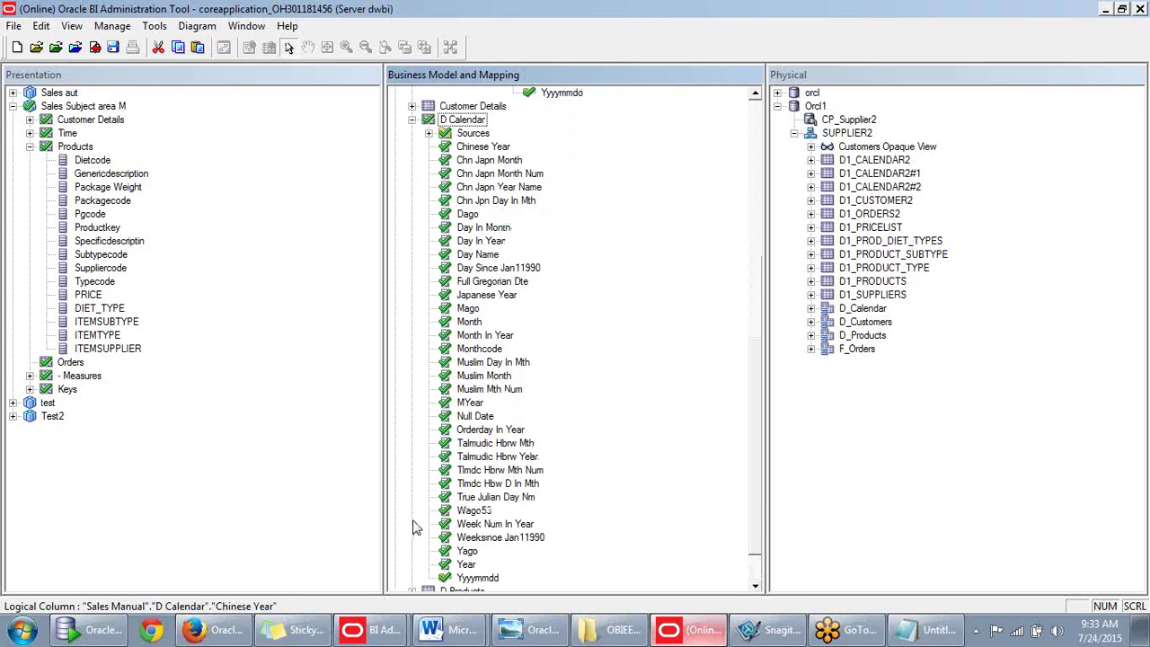
right_click(475, 122)
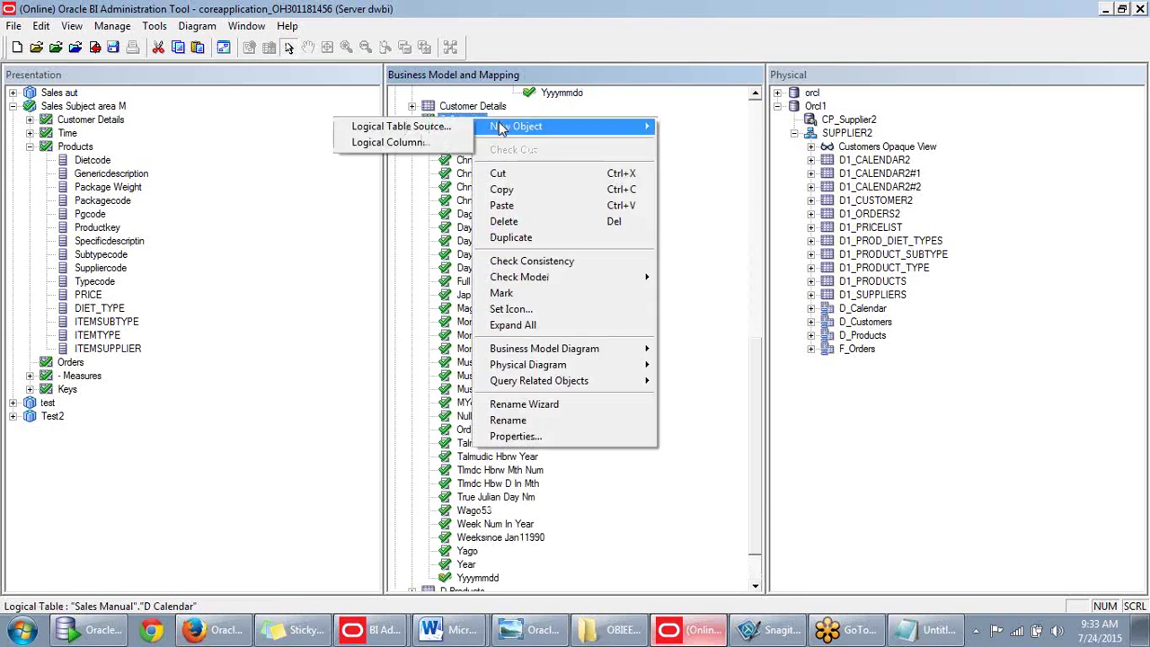
click(689, 131)
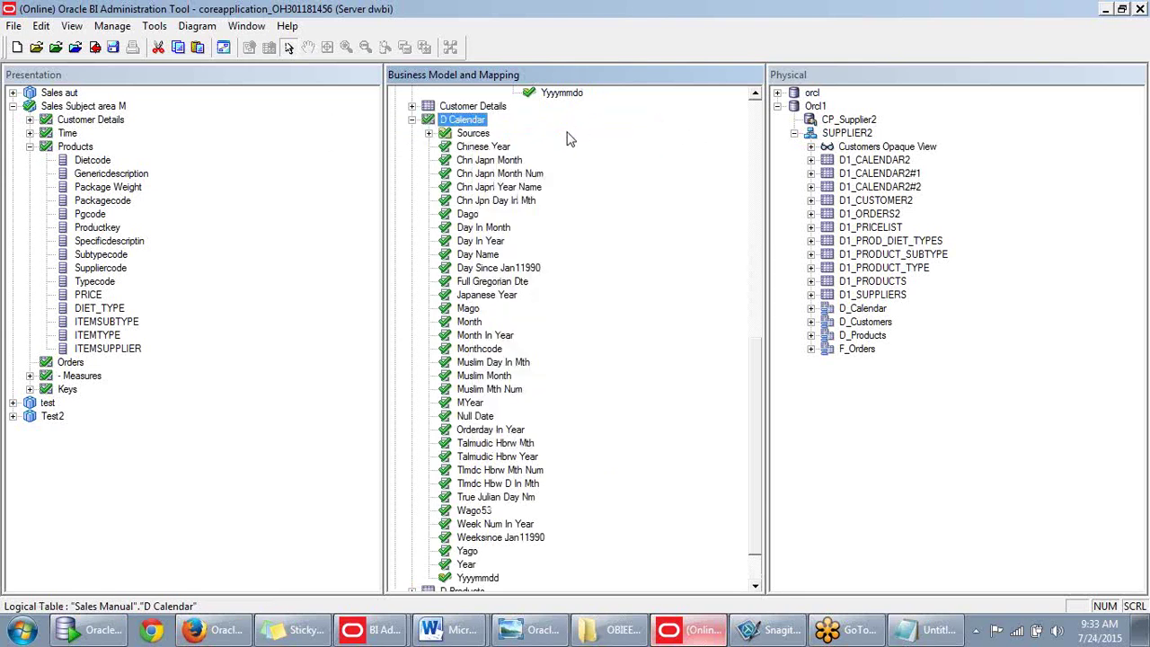
scroll(563, 175, down, 1)
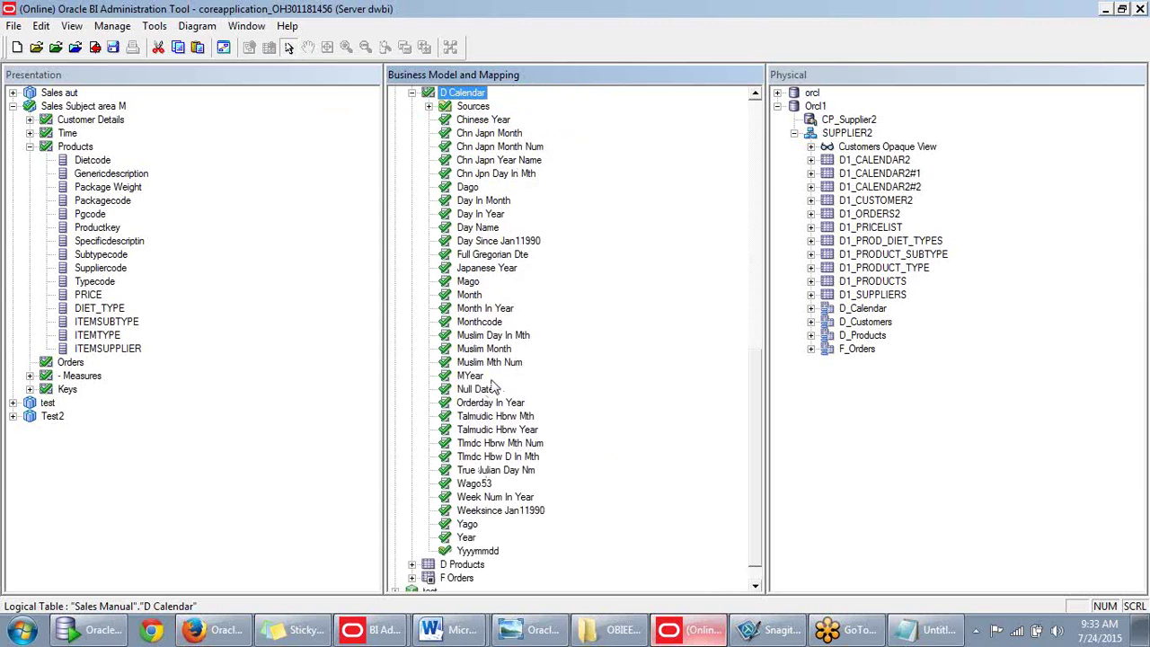
click(480, 325)
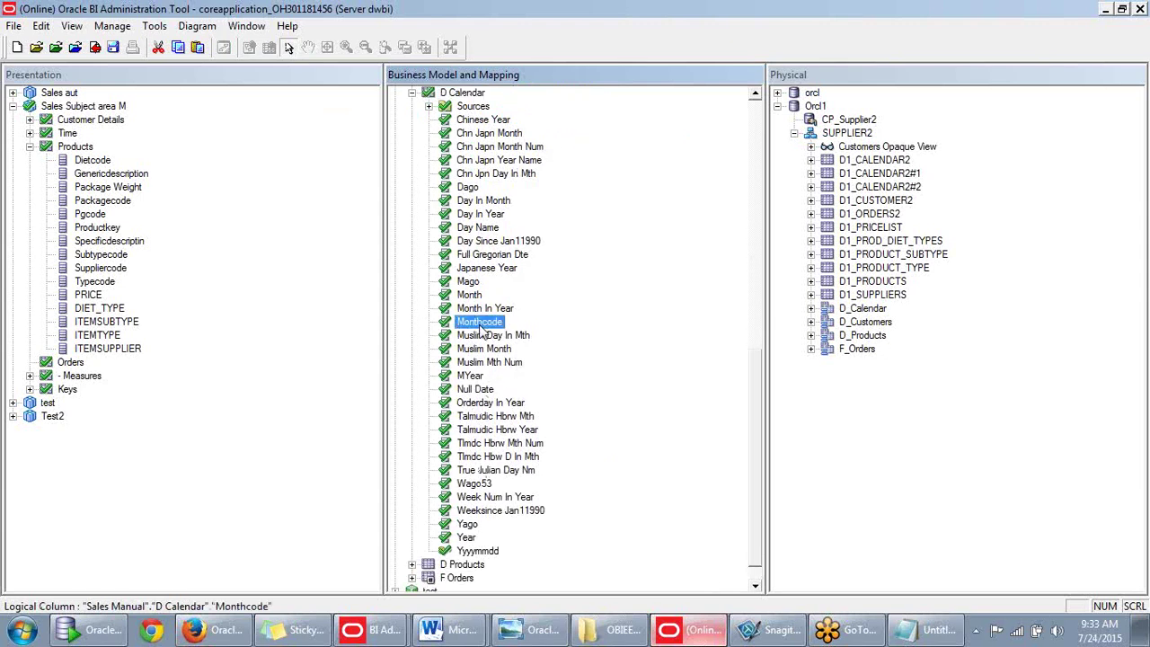
right_click(479, 326)
key(Escape)
click(812, 311)
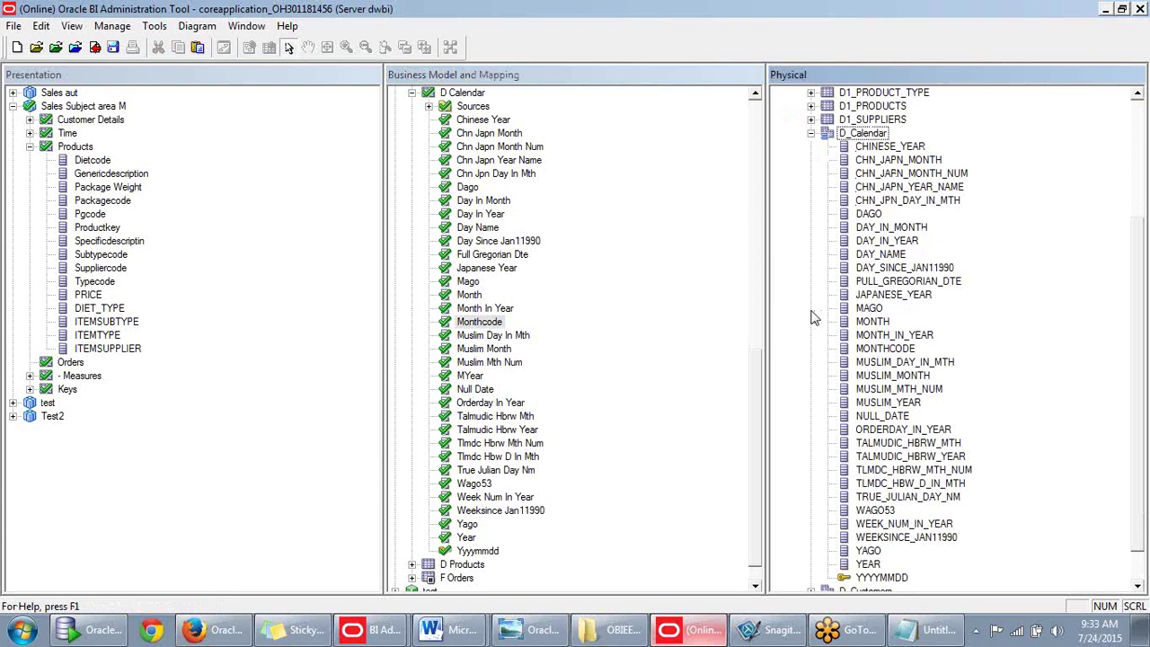
Preview the data in the physical MONTHCODE column, then close the preview.
right_click(888, 350)
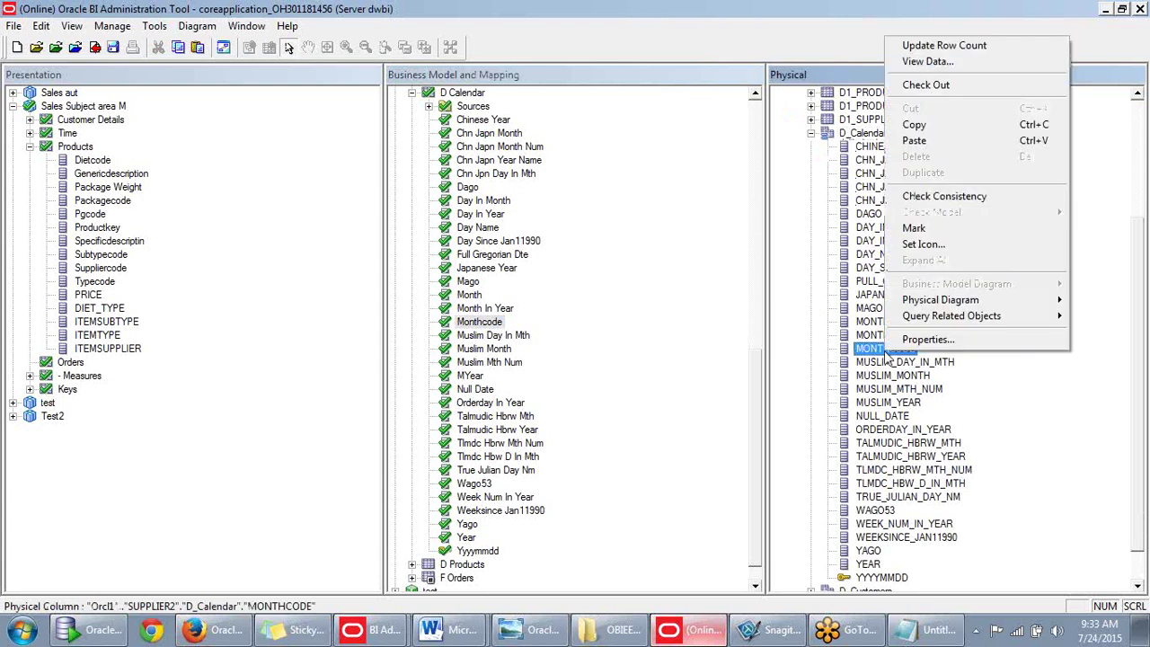
click(926, 63)
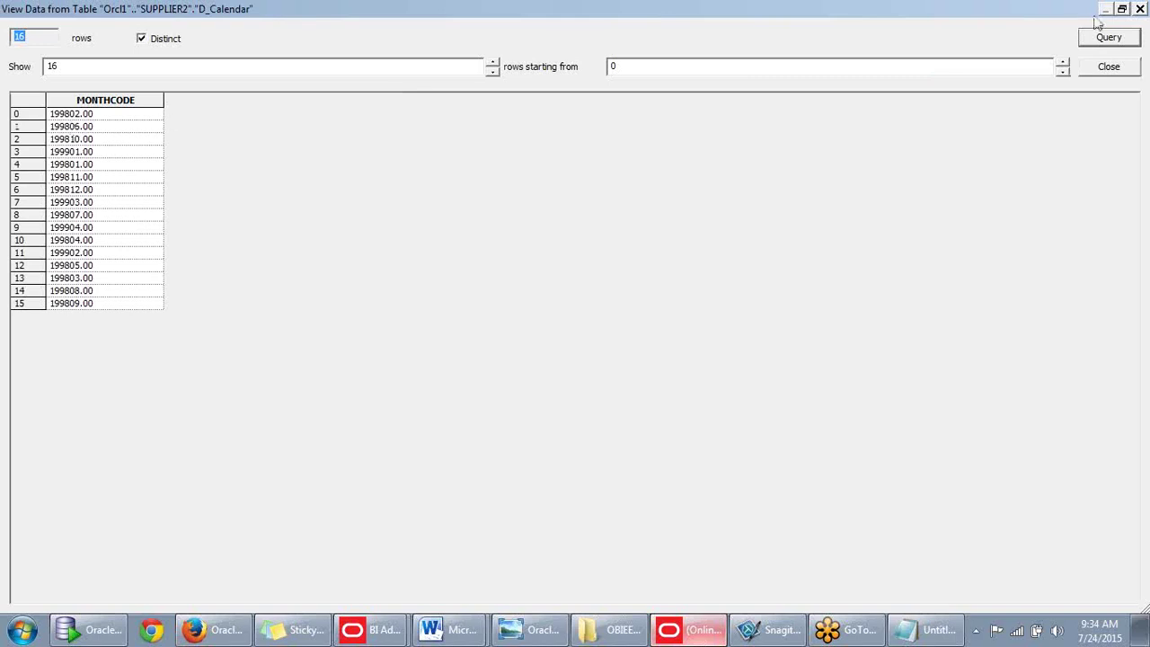
click(1141, 9)
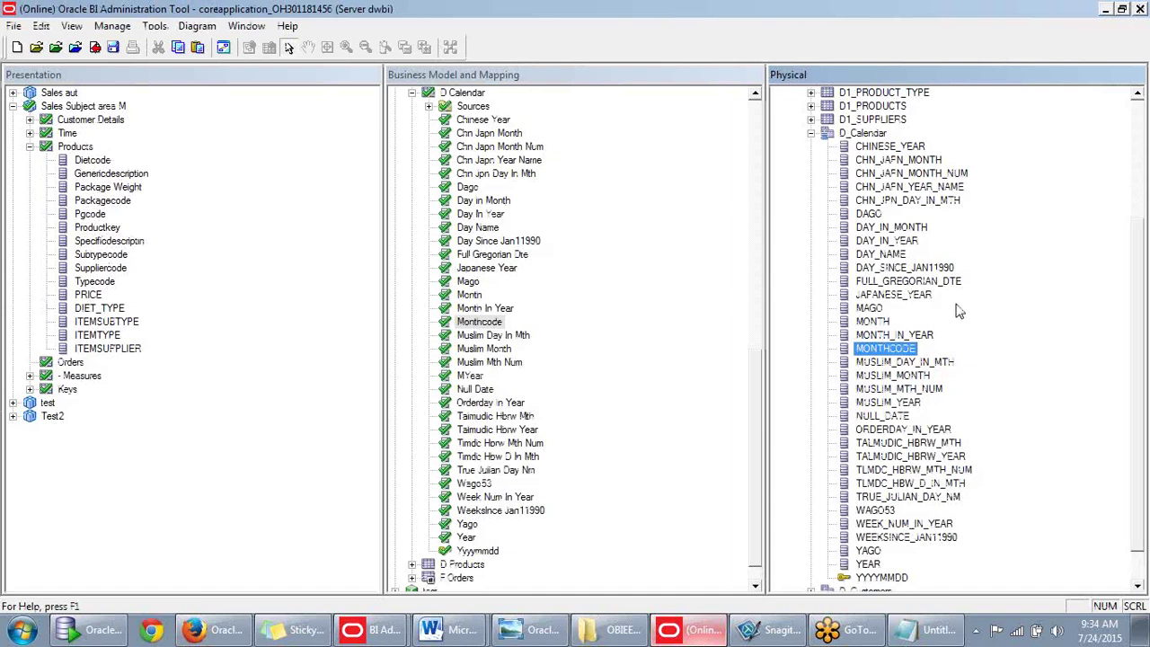
View the distinct MONTH_IN_YEAR values 1 to 12 in a restored preview window, then close it.
click(909, 337)
right_click(909, 337)
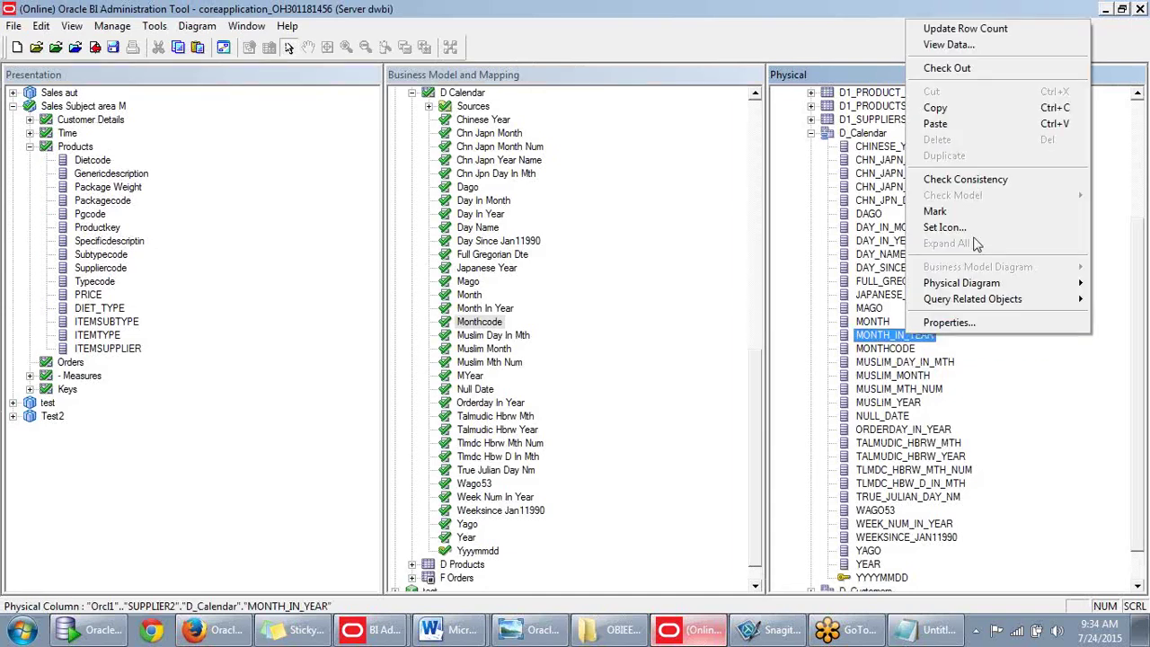
click(961, 45)
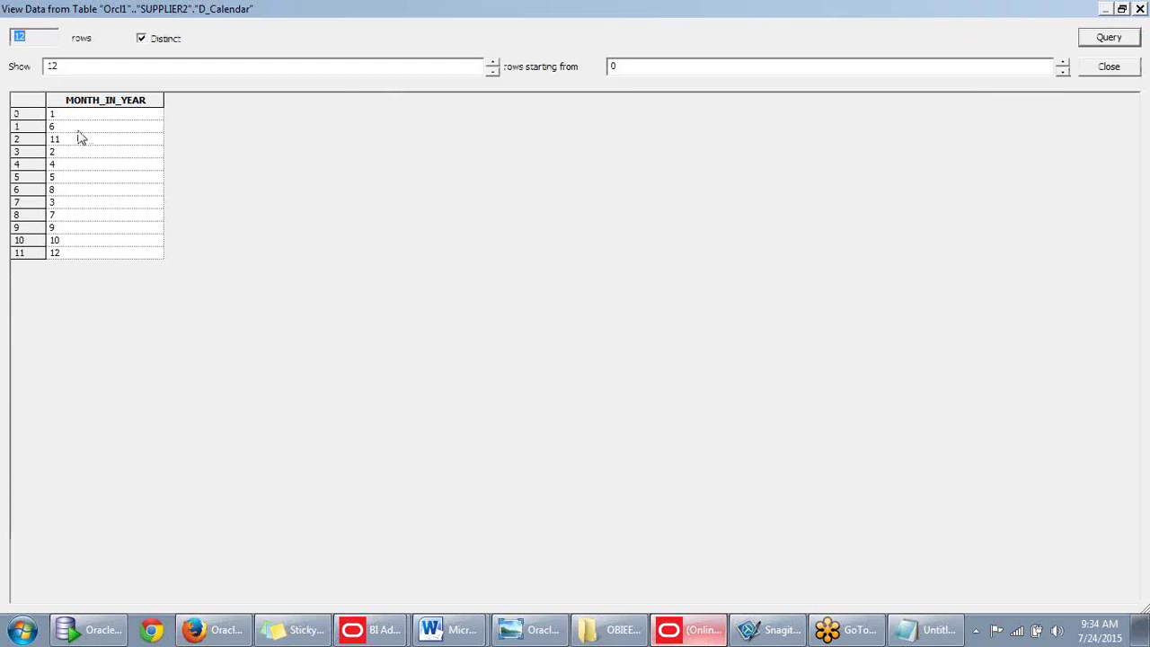
click(1122, 9)
click(581, 305)
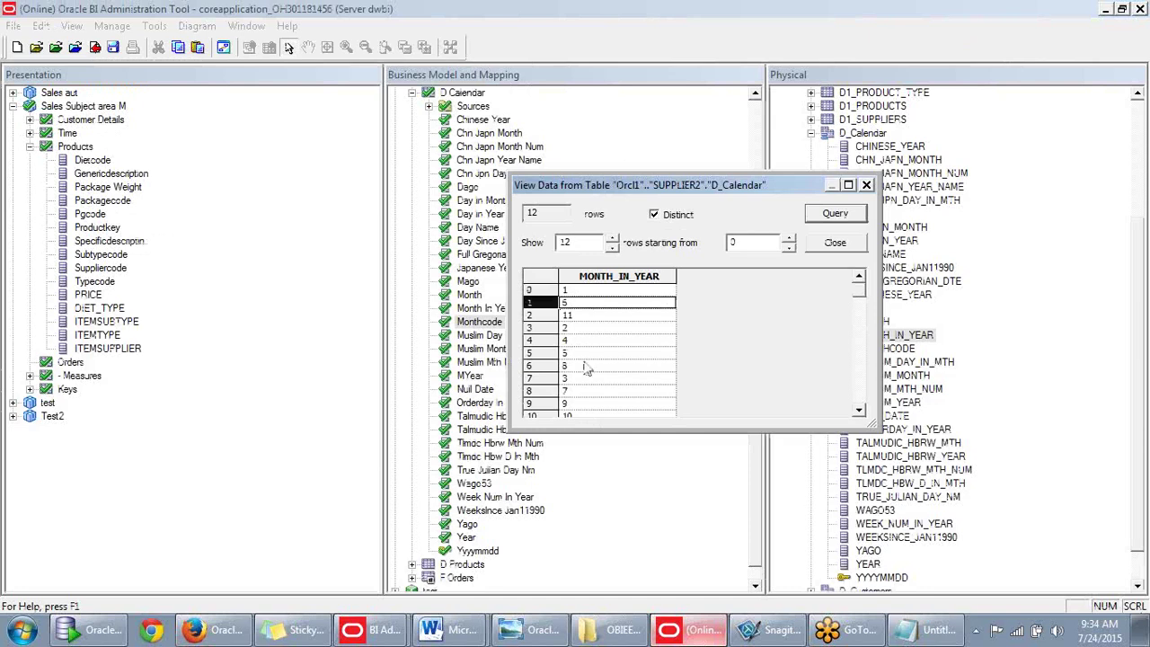
drag(861, 321, 865, 398)
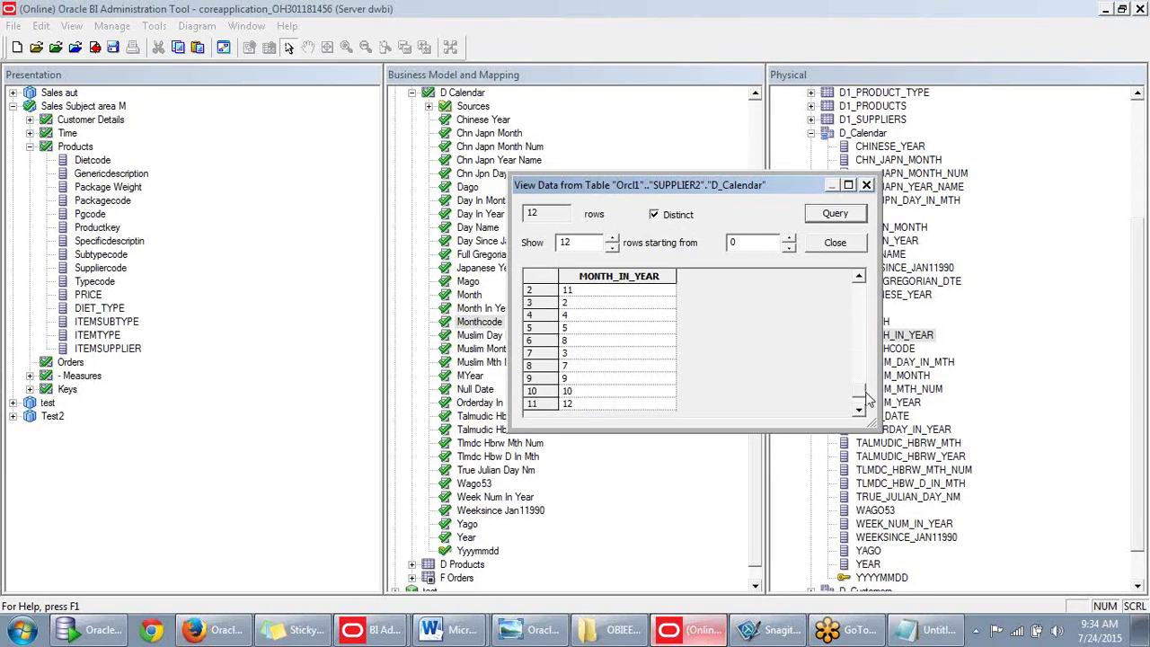
drag(865, 399, 860, 301)
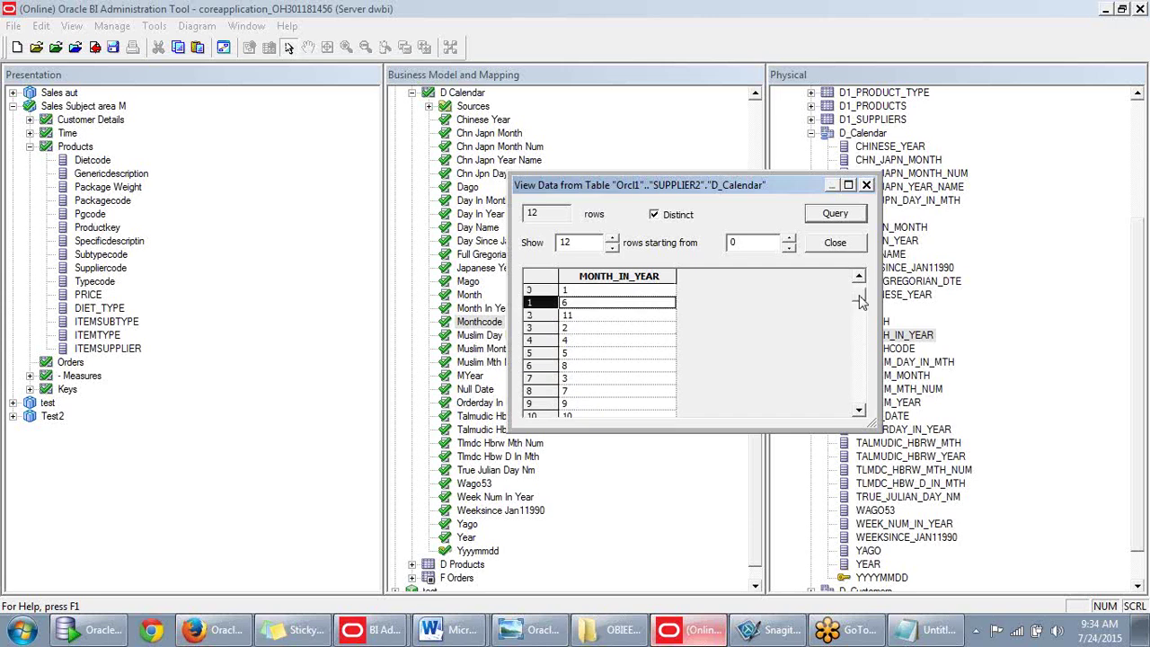
click(835, 242)
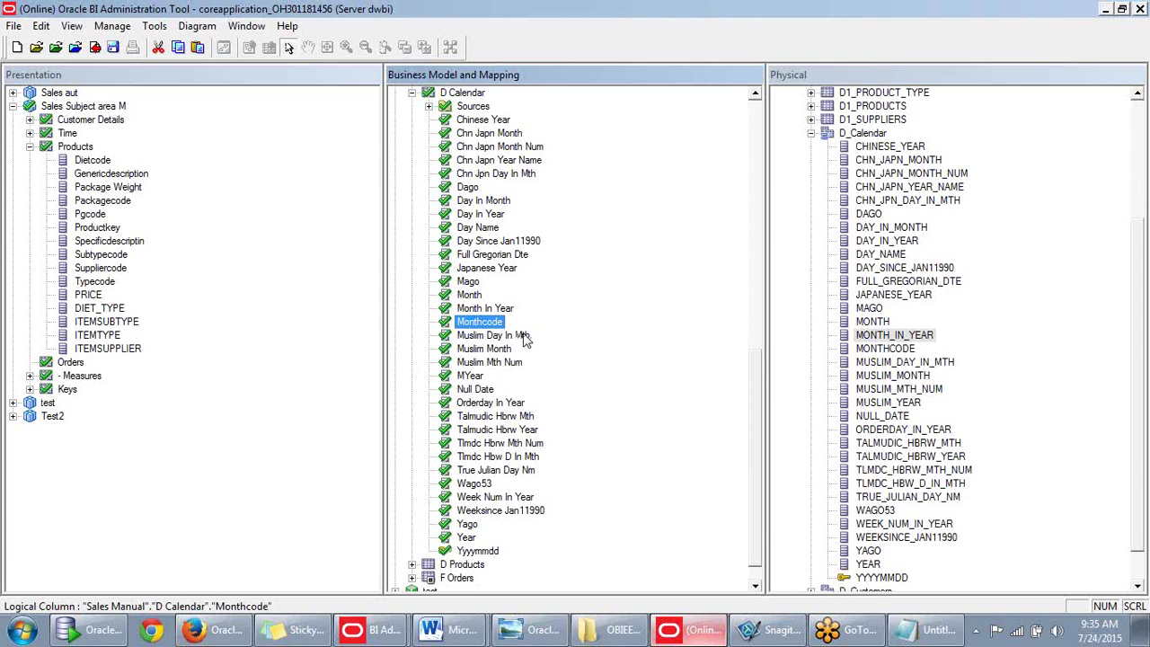
Create a new logical column in D Calendar named Quarter.
scroll(470, 290, up, 2)
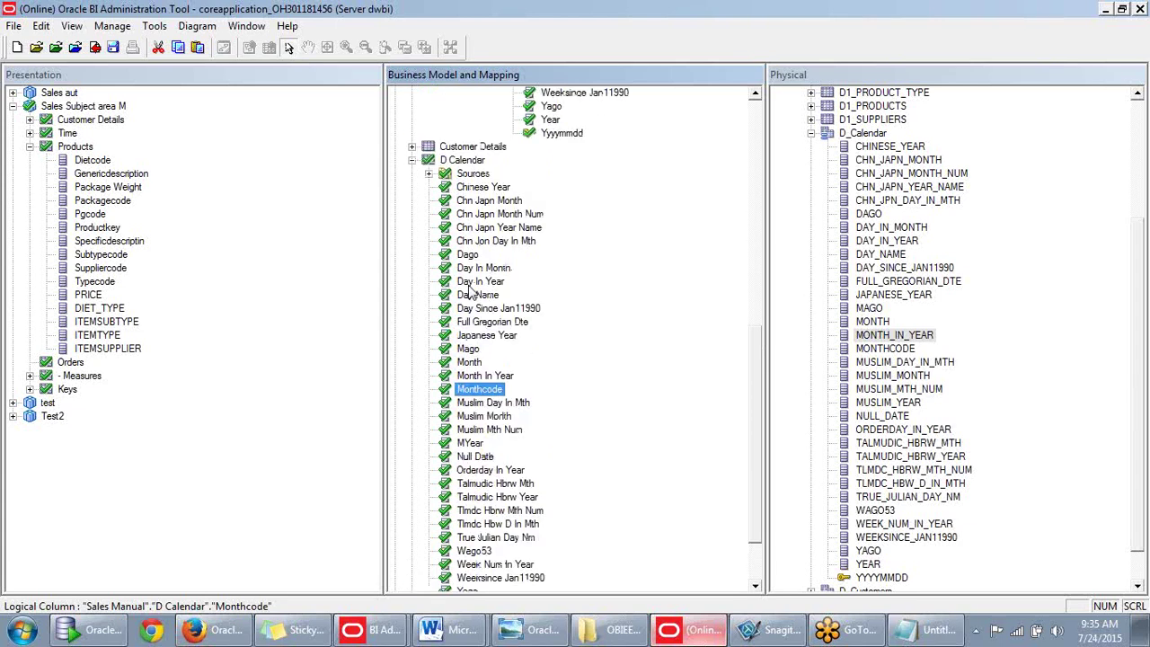
right_click(459, 162)
mouse_move(488, 173)
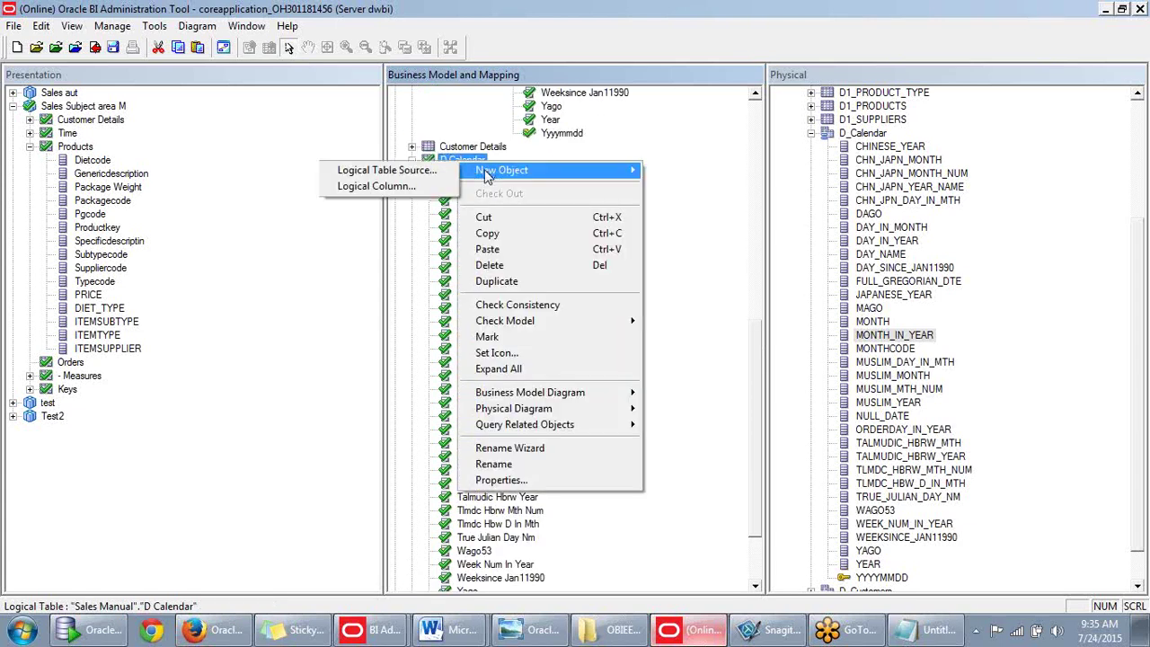
click(404, 187)
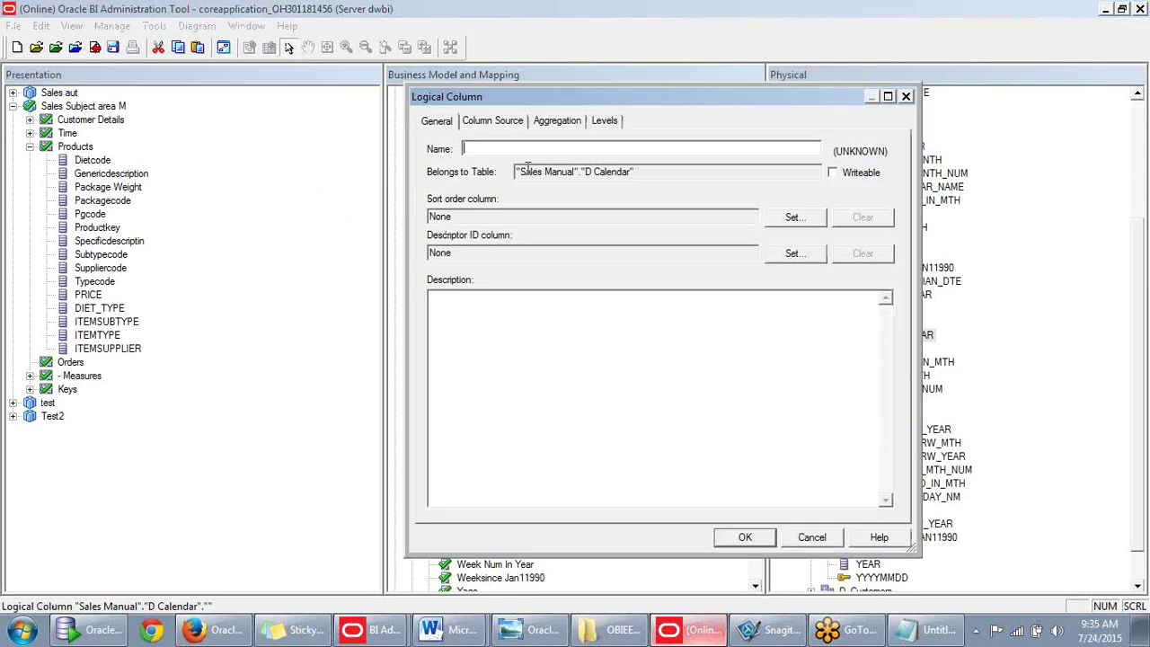
text(Quarters)
key(BackSpace)
Set Quarter's column source to derived from an expression and launch Expression Builder.
click(492, 126)
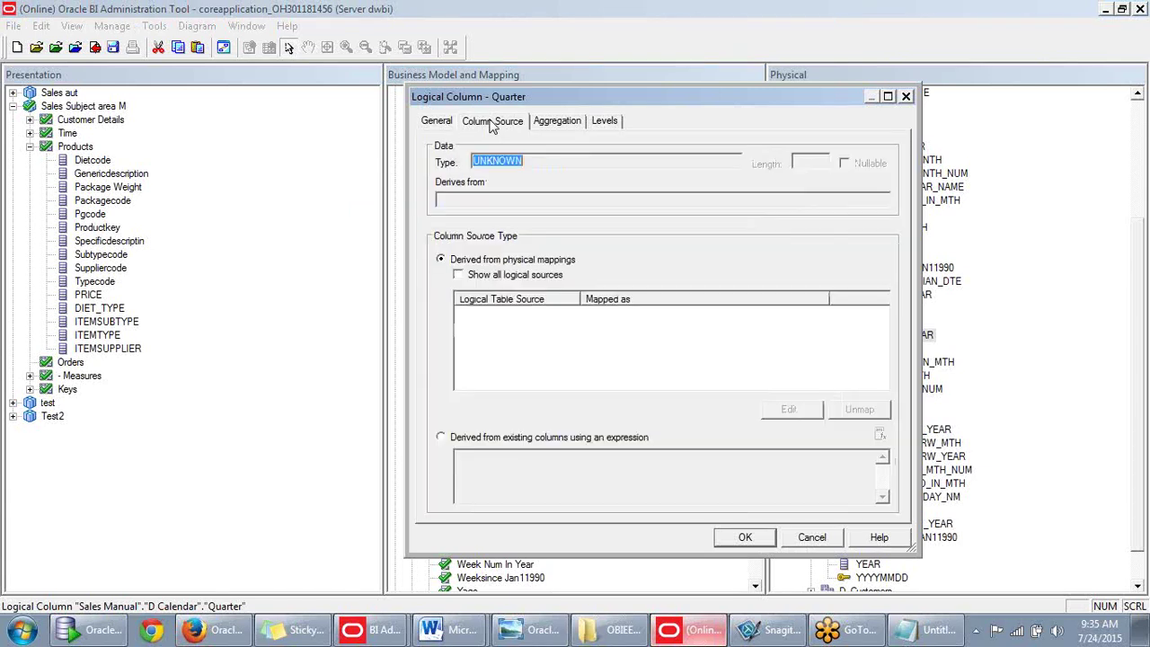
click(441, 437)
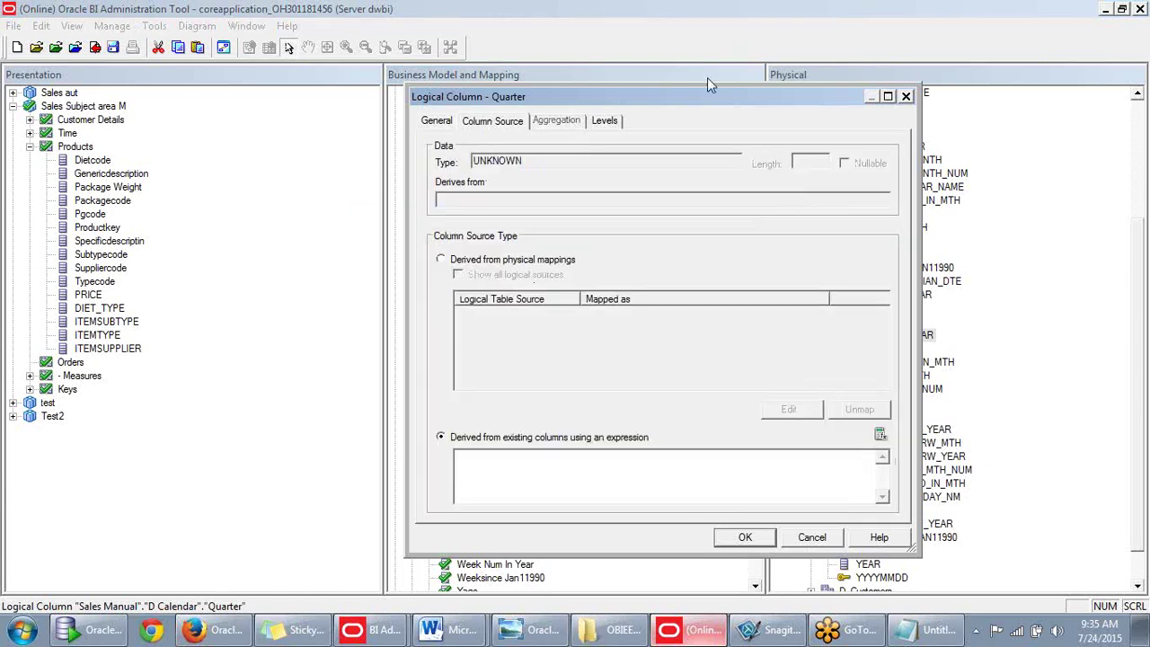
drag(690, 99, 653, 51)
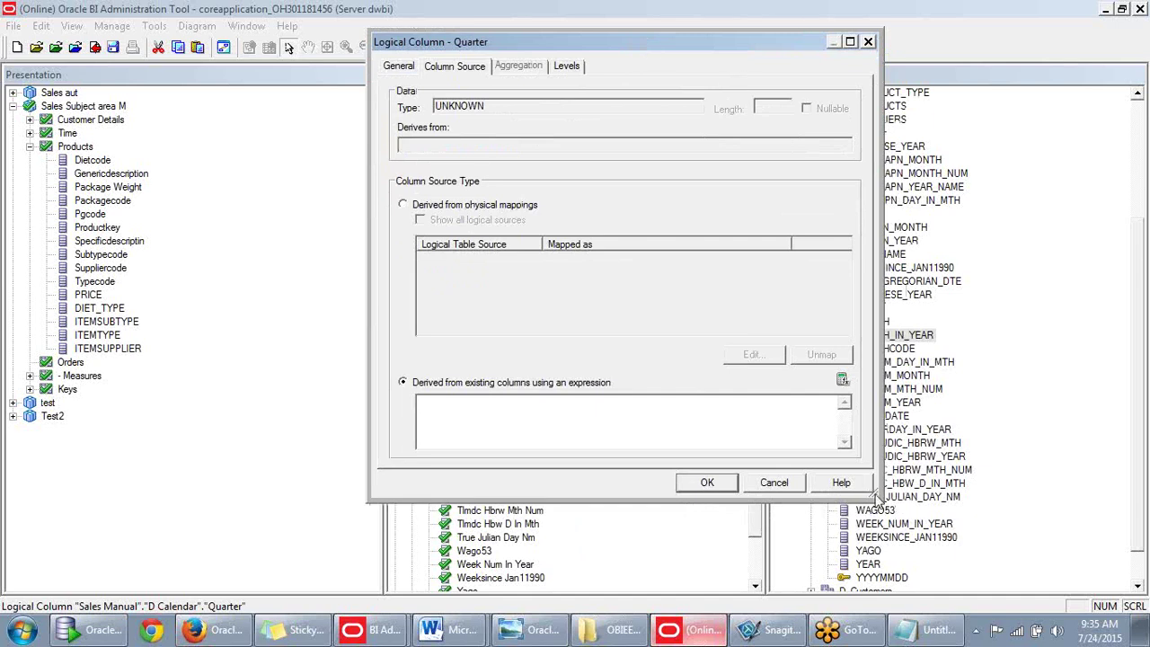
drag(877, 500, 884, 529)
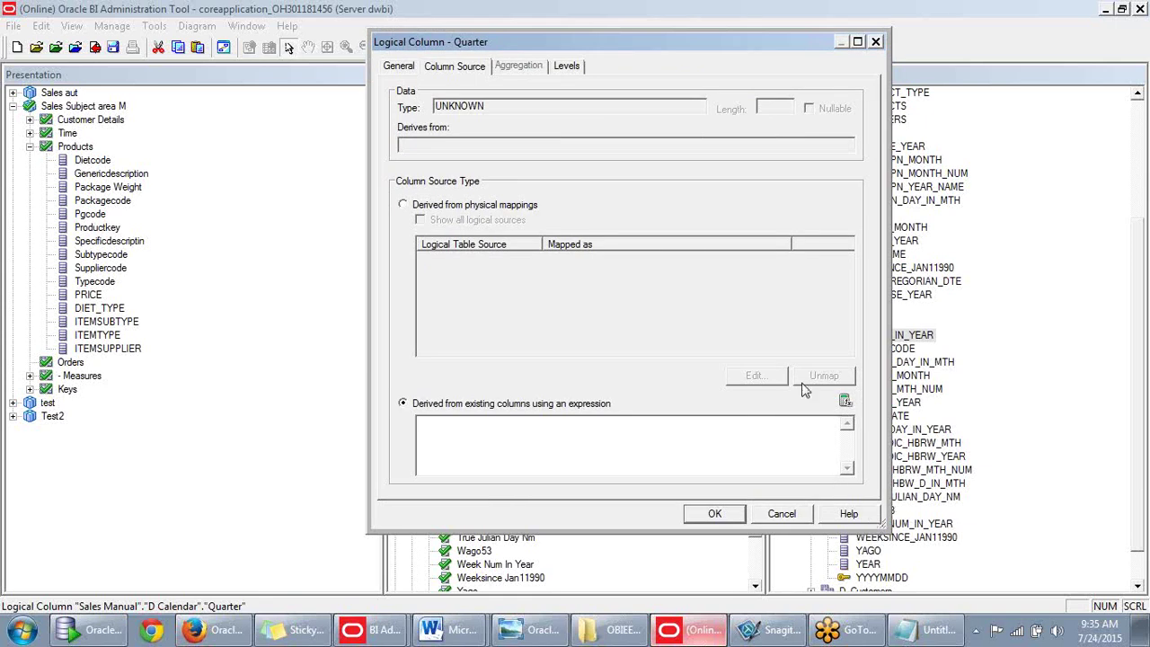
drag(703, 48, 660, 42)
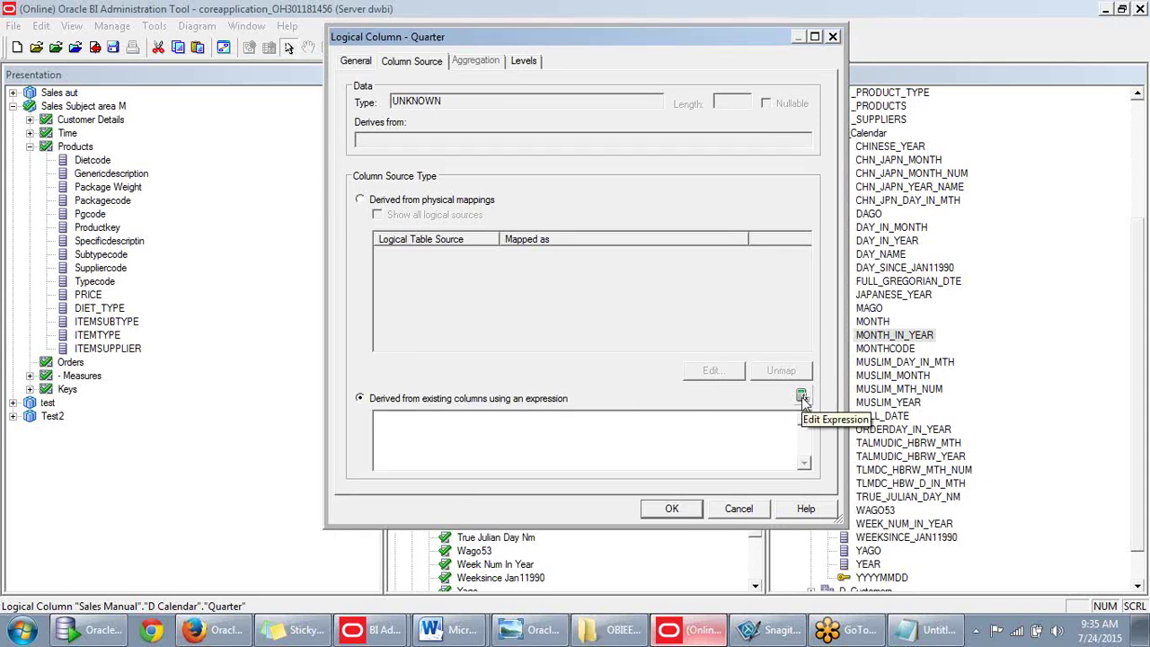
click(801, 396)
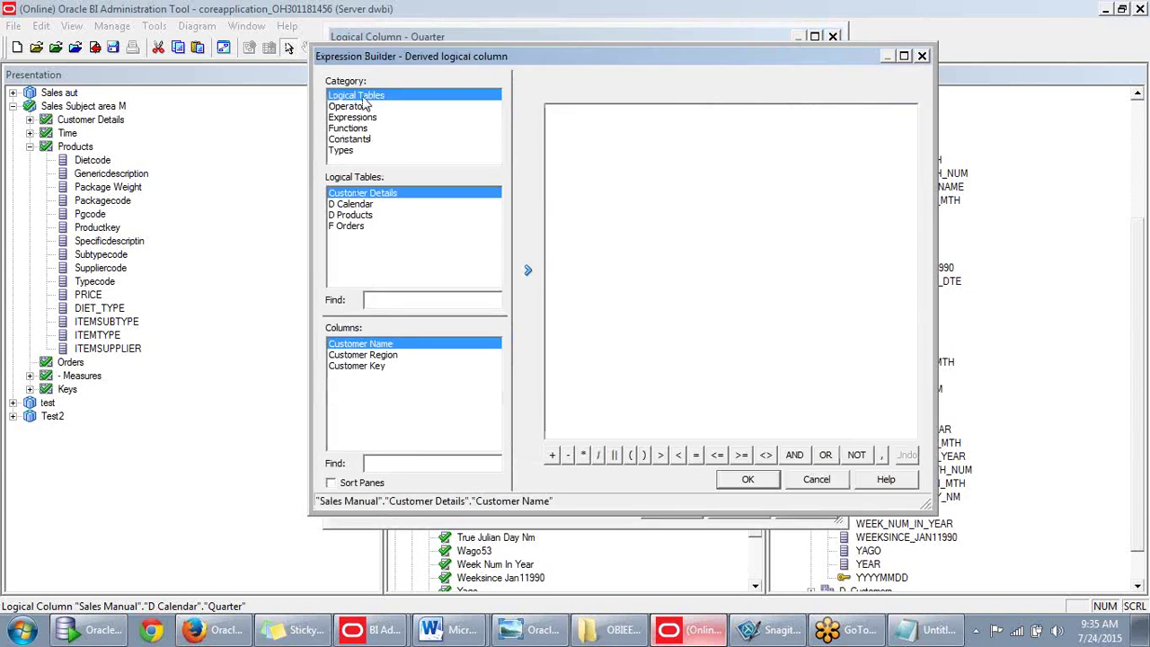
Begin the CASE expression: Month In Year under 4 gives 1, under 7 gives 2.
click(359, 205)
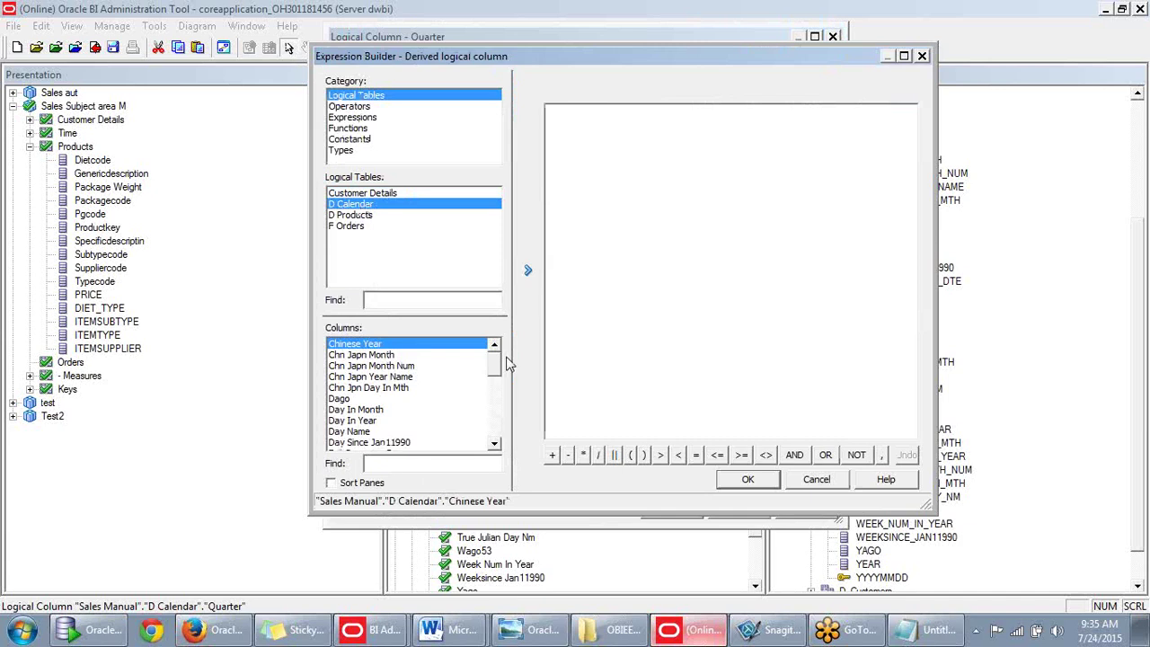
mouse_move(494, 372)
mouse_down()
mouse_move(497, 395)
mouse_move(506, 362)
mouse_up()
text(se when)
drag(496, 372, 496, 398)
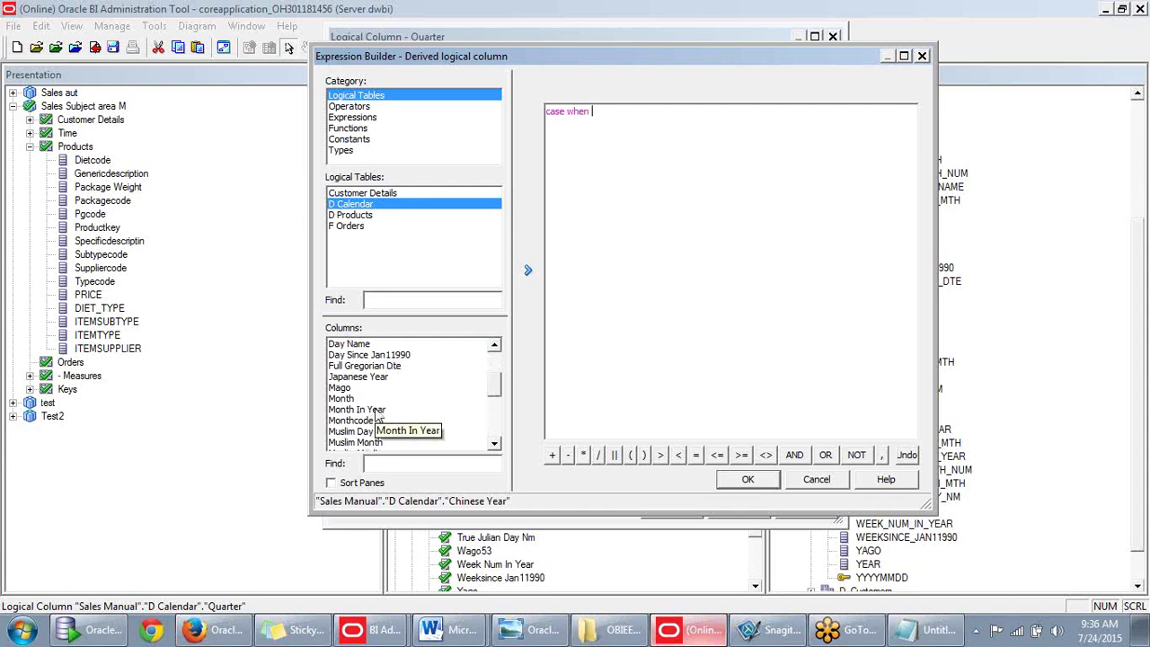
double_click(377, 410)
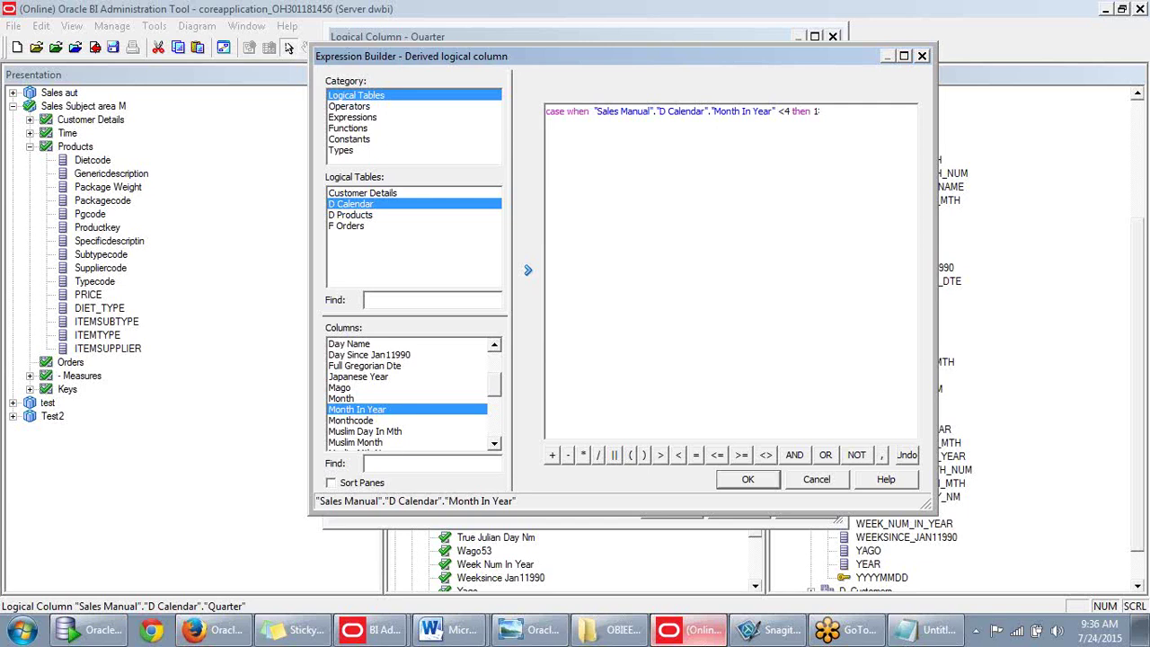
text(when)
double_click(353, 415)
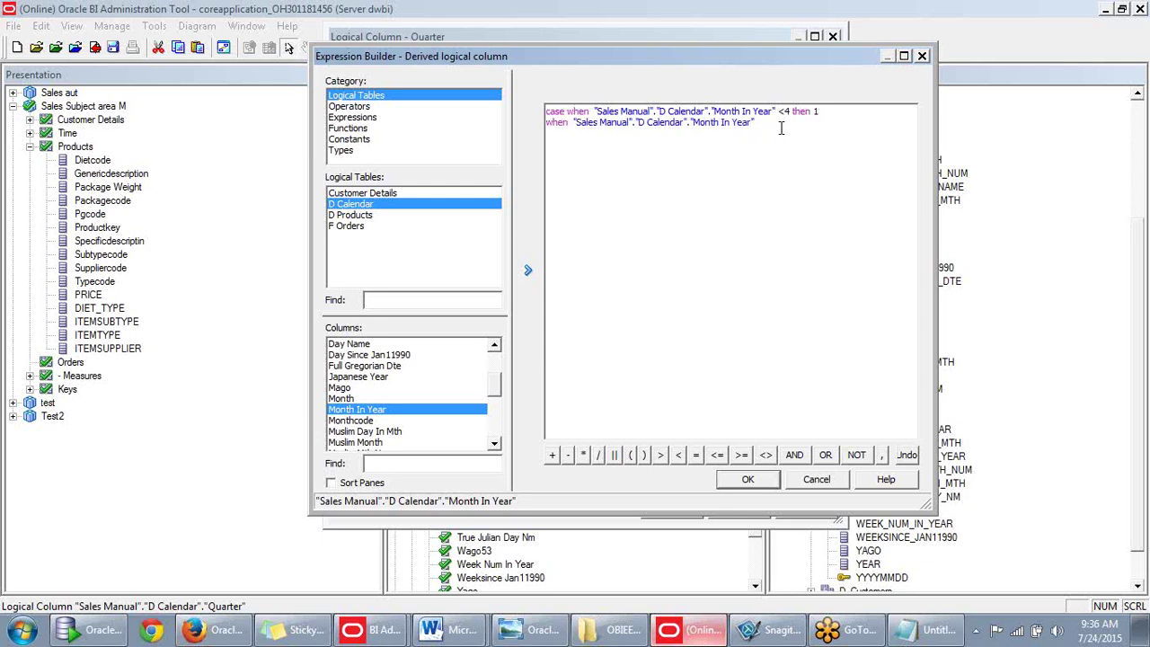
text(<)
text(7)
text( then 2 )
text(when)
Finish with Month In Year under 10 gives 3, else 4, end, and accept the expression.
double_click(393, 410)
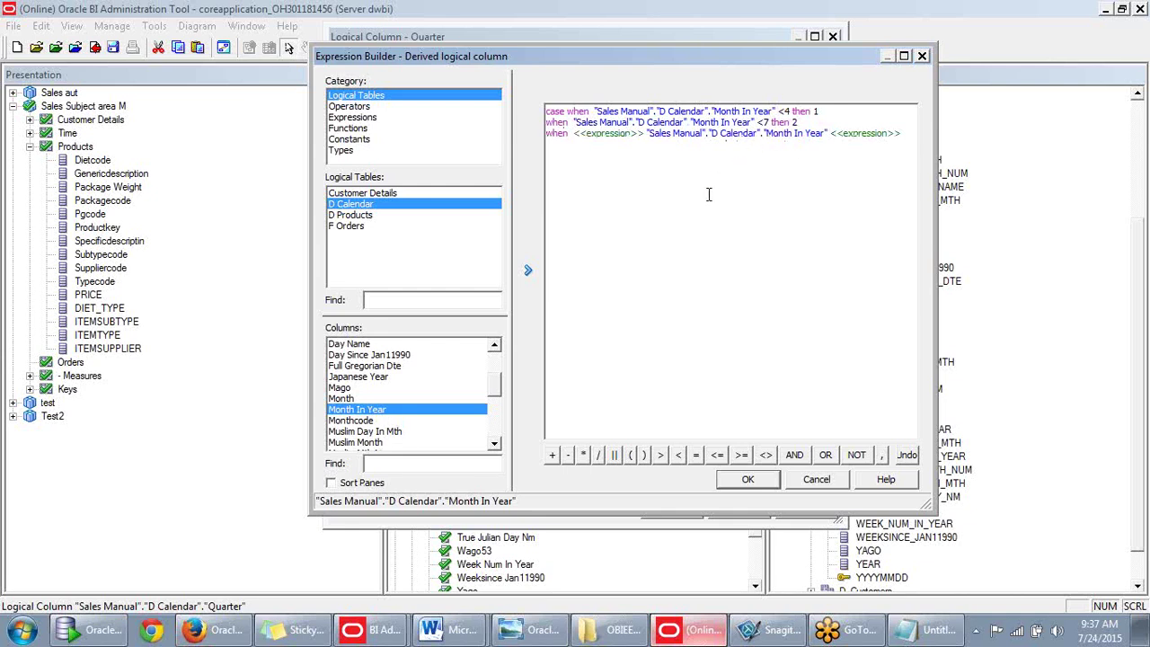
drag(906, 135, 817, 140)
key(Delete)
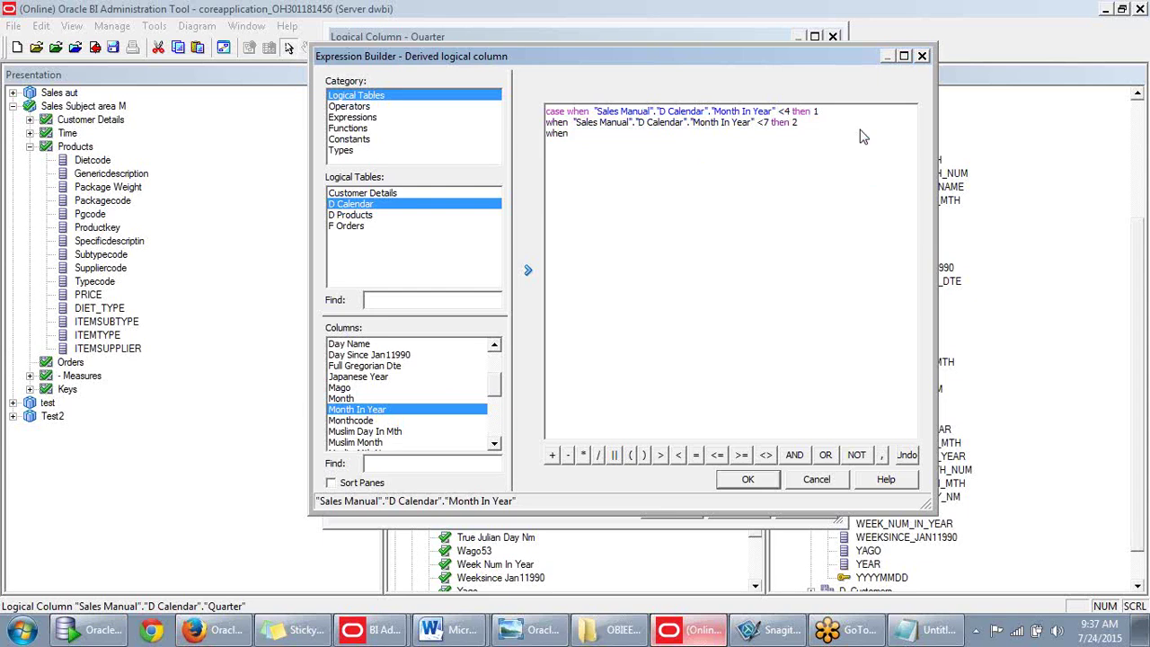
double_click(386, 411)
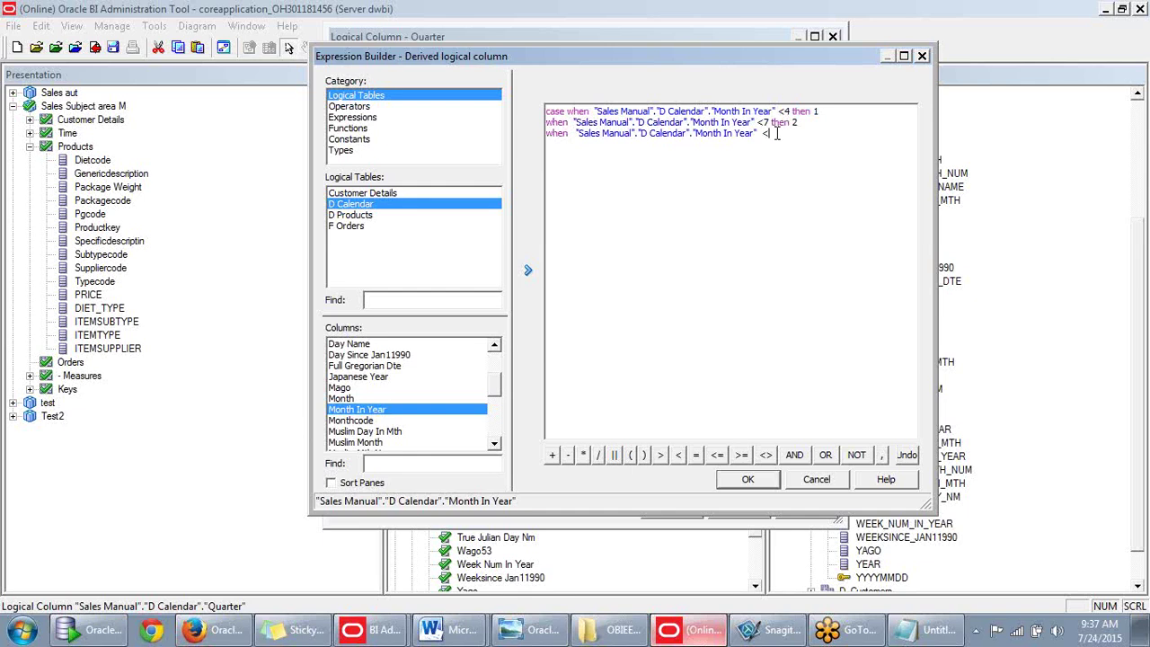
text(10 then 3 when)
key(BackSpace)
key(BackSpace)
key(BackSpace)
key(BackSpace)
text(else 4)
key(Return)
text(end.)
key(BackSpace)
click(746, 480)
Save the new Quarter logical column to D Calendar.
click(670, 511)
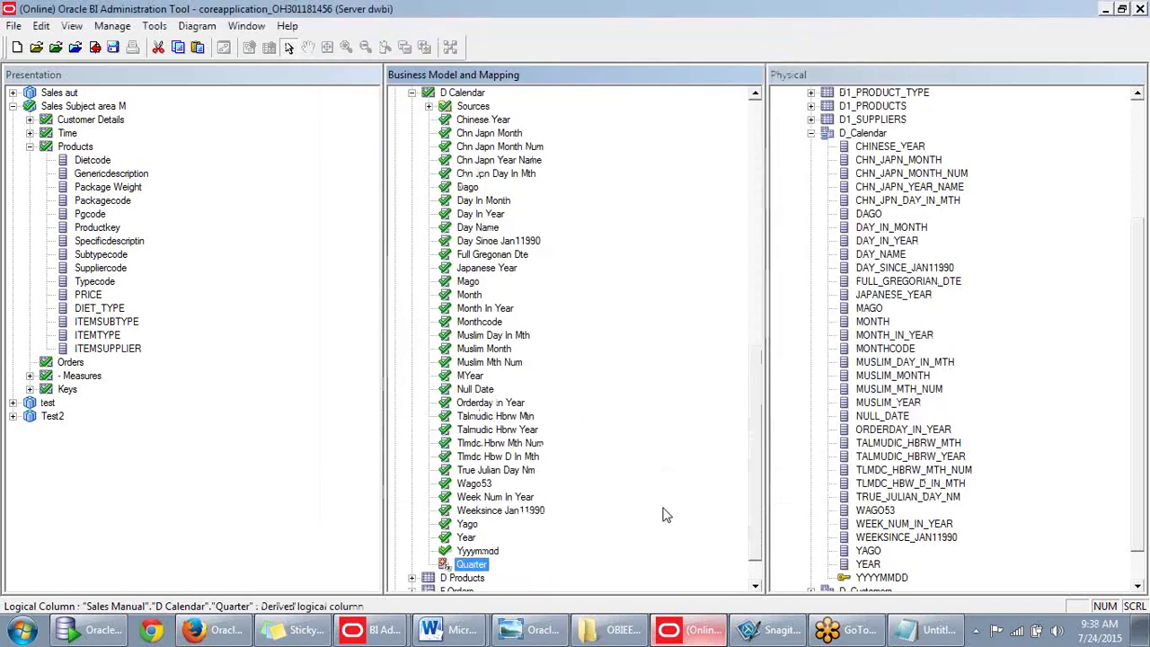
scroll(660, 508, down, 1)
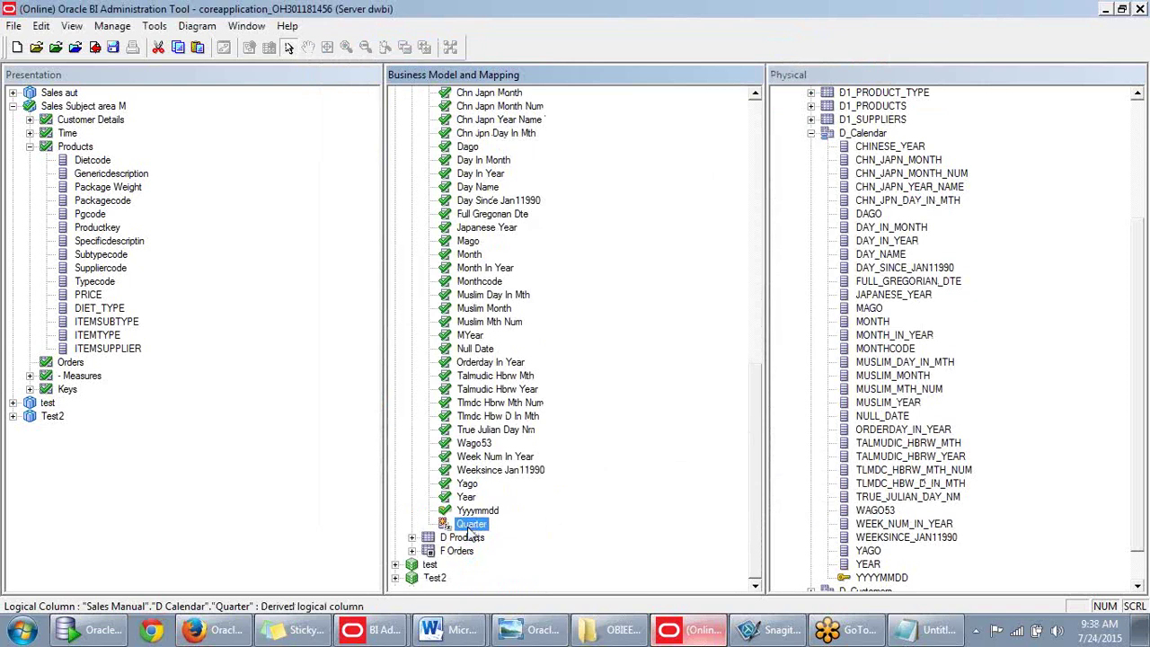
scroll(692, 435, up, 1)
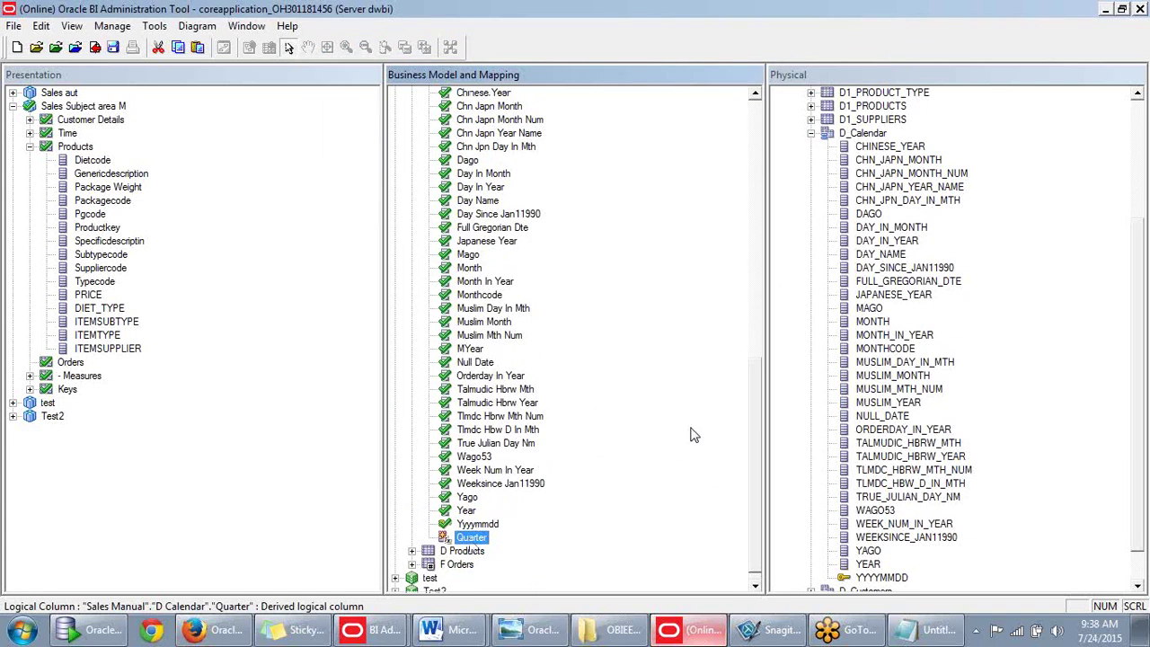
scroll(692, 435, up, 12)
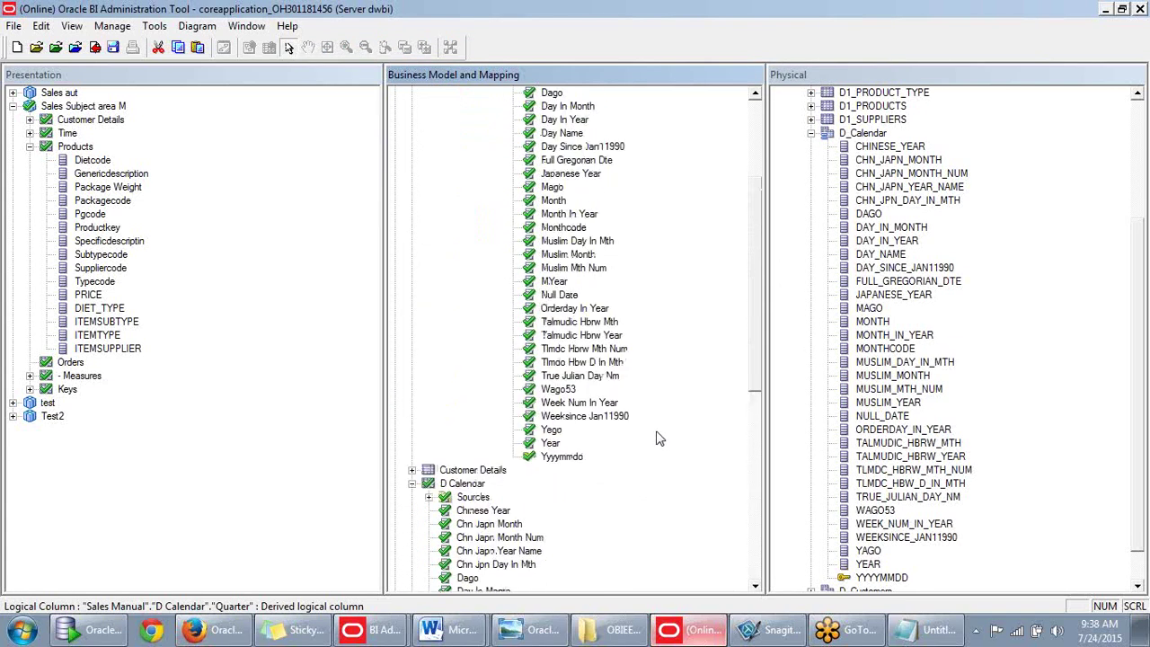
scroll(643, 443, up, 3)
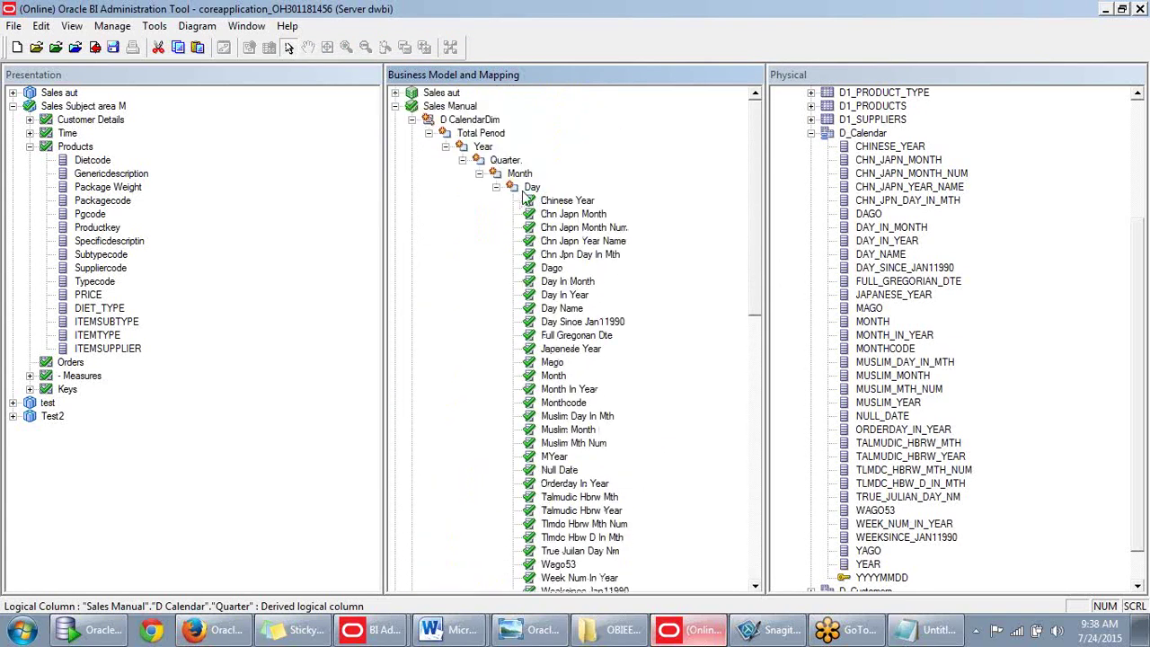
scroll(530, 184, down, 1)
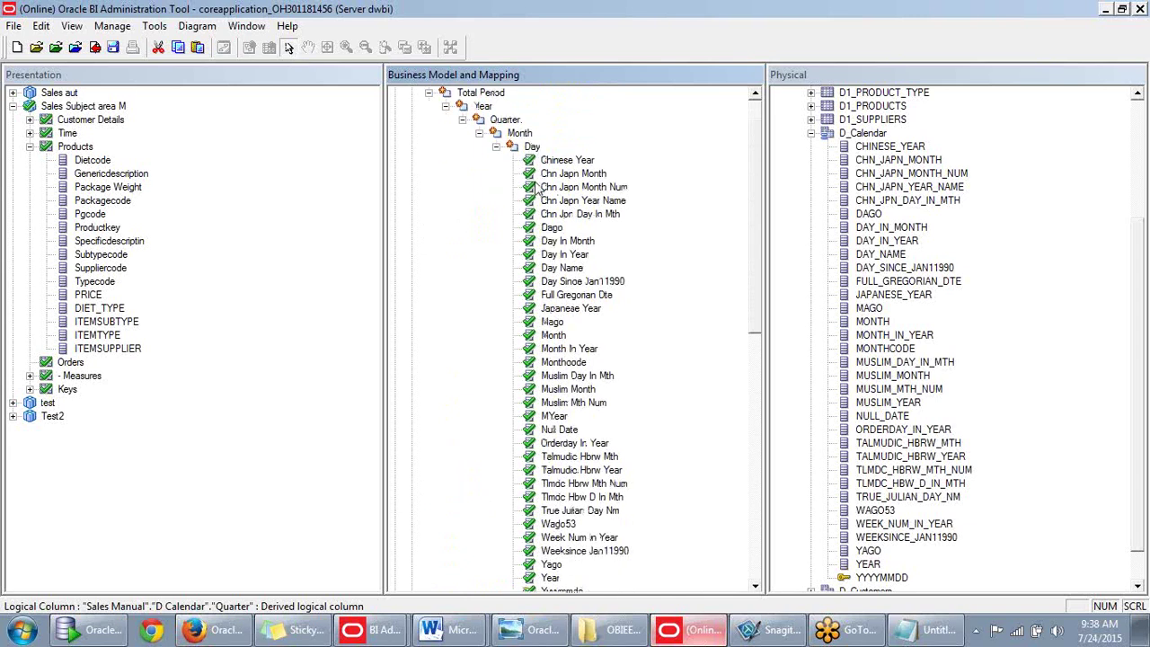
Select the Day level's columns from Chinese Year through Yyyymmdd, then cancel deleting them.
click(530, 146)
scroll(530, 418, down, 4)
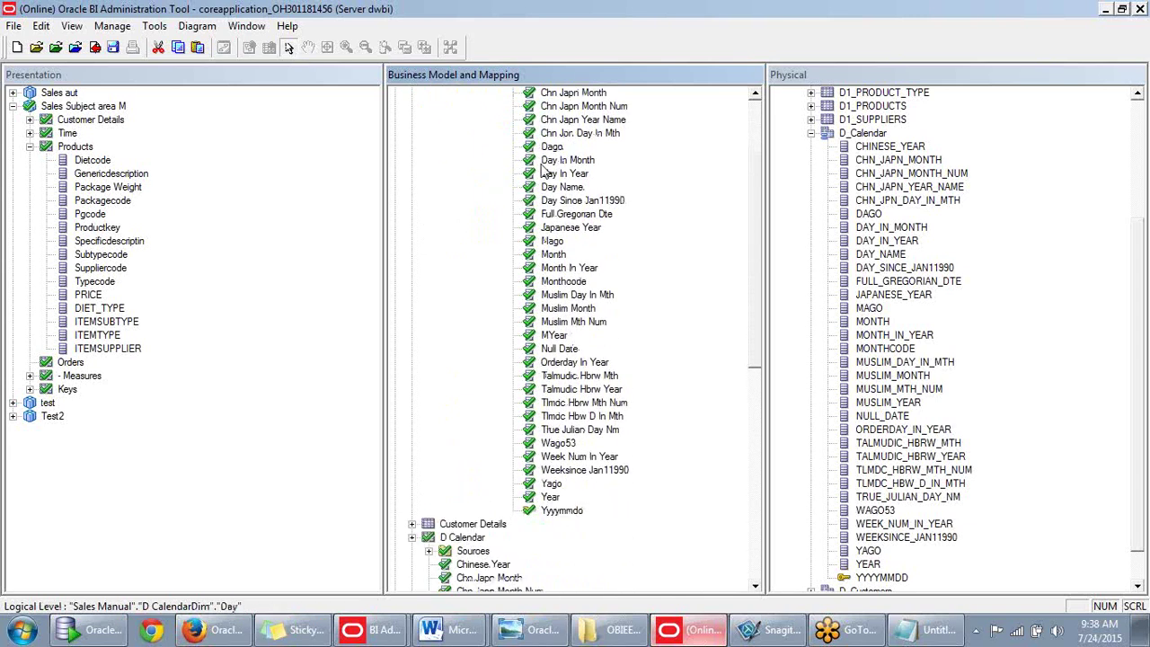
click(570, 446)
scroll(575, 452, up, 3)
click(585, 147)
scroll(566, 305, down, 2)
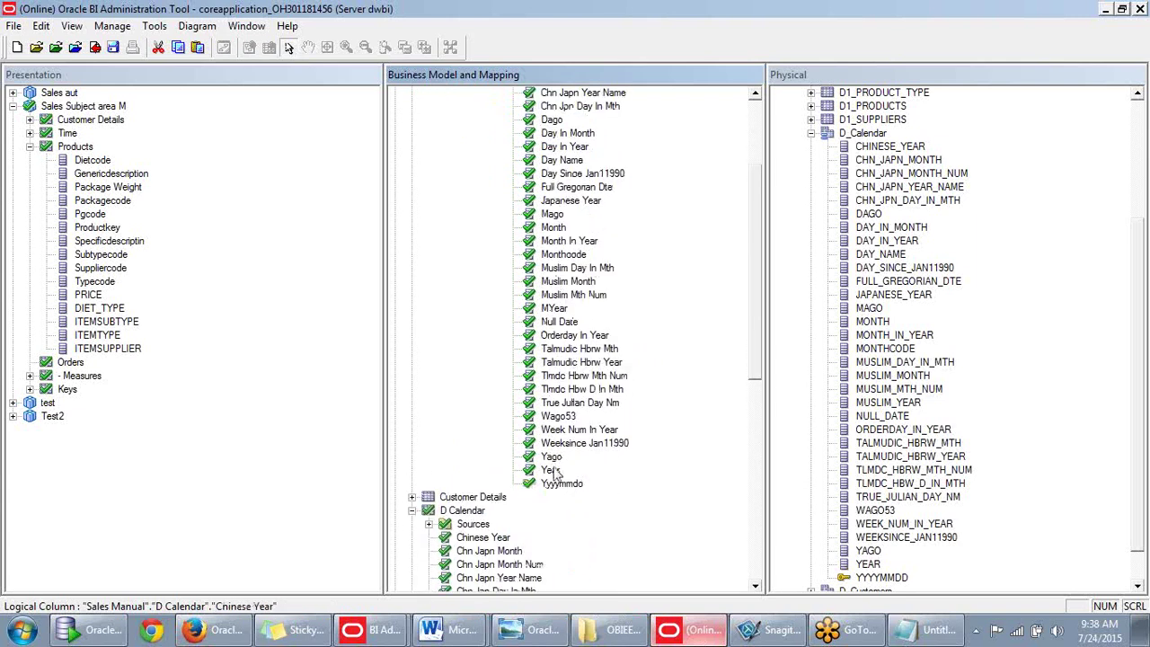
shift+click(551, 471)
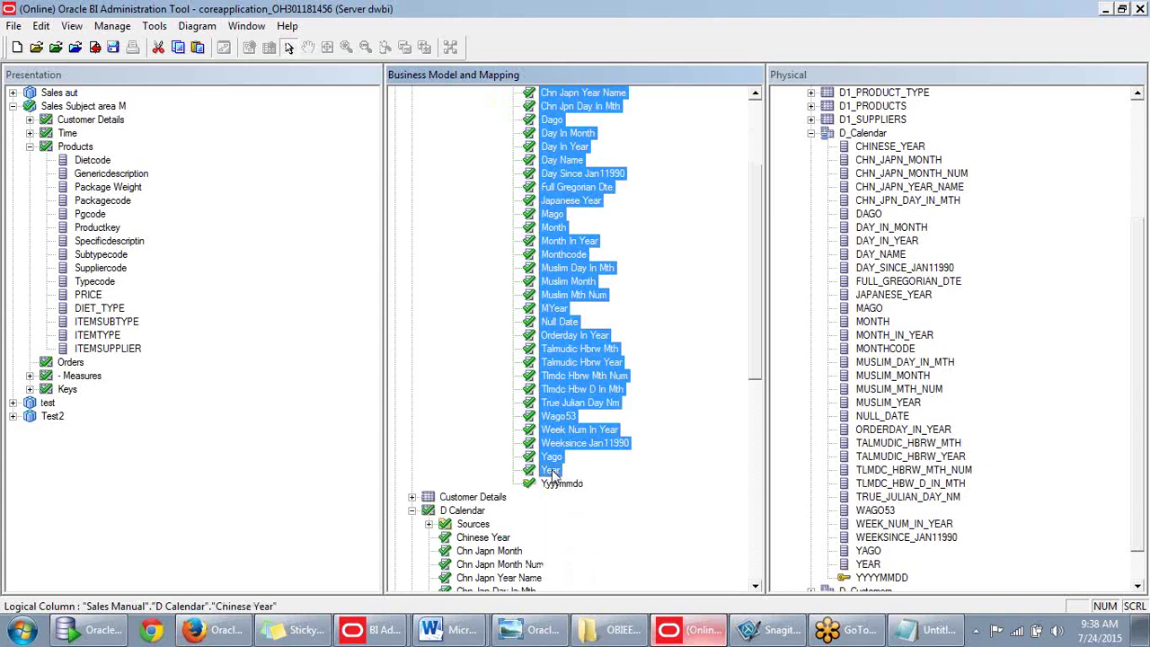
key(Delete)
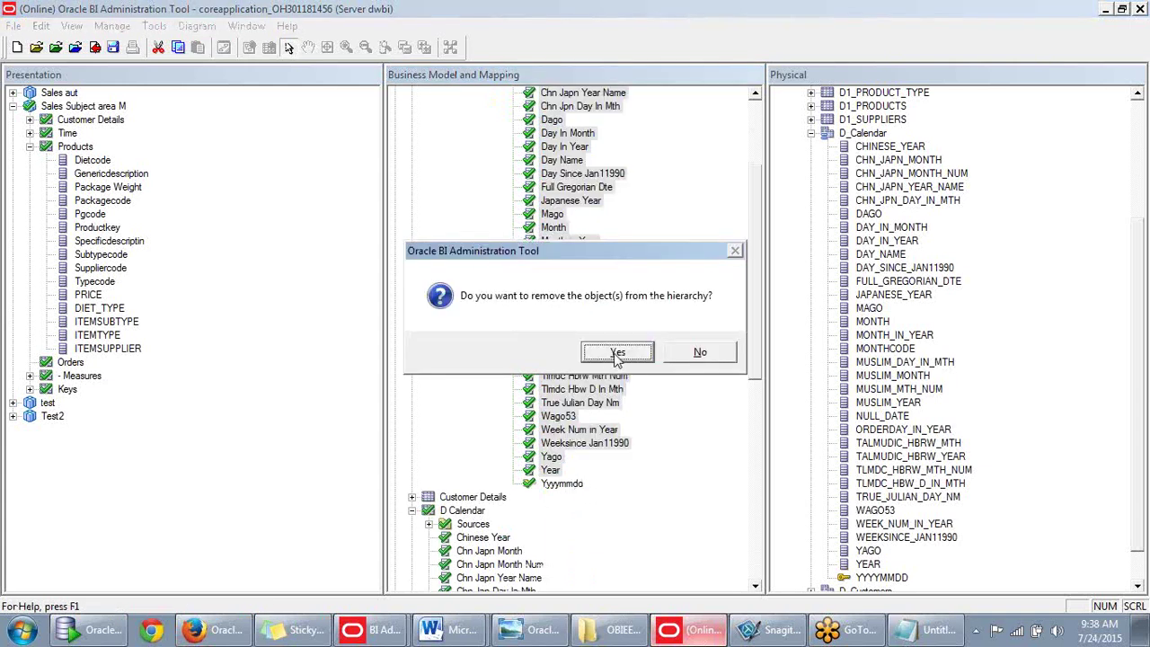
click(704, 353)
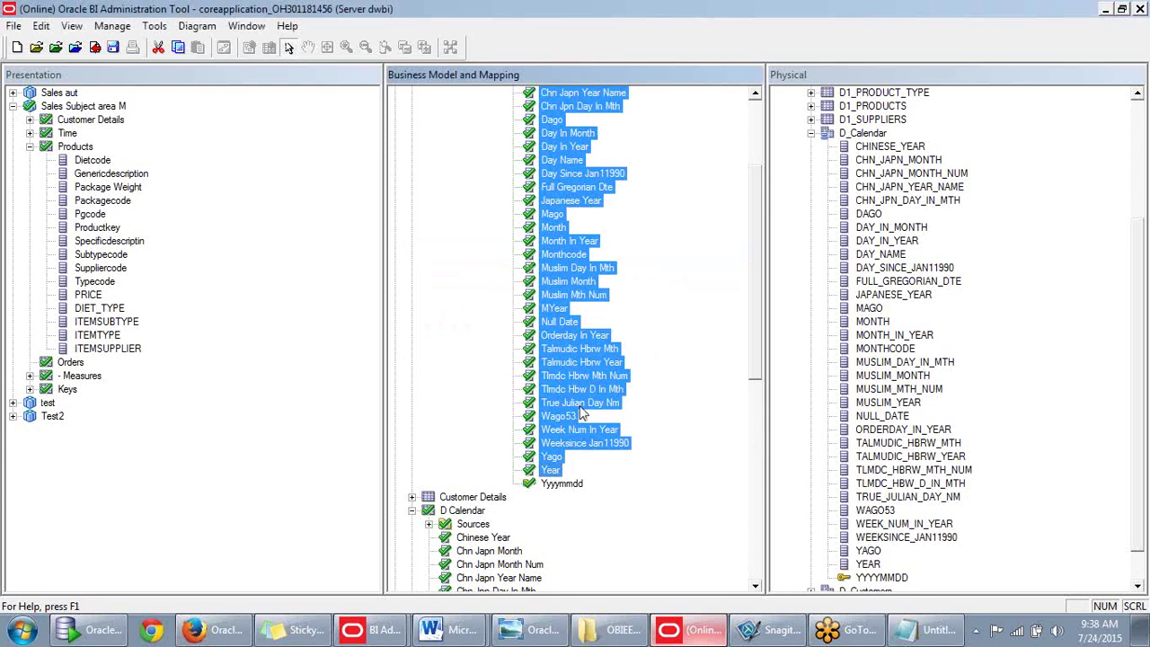
Select the Mago column in the Day level.
scroll(598, 399, up, 2)
scroll(597, 400, up, 2)
click(557, 350)
scroll(566, 358, up, 1)
scroll(513, 175, down, 1)
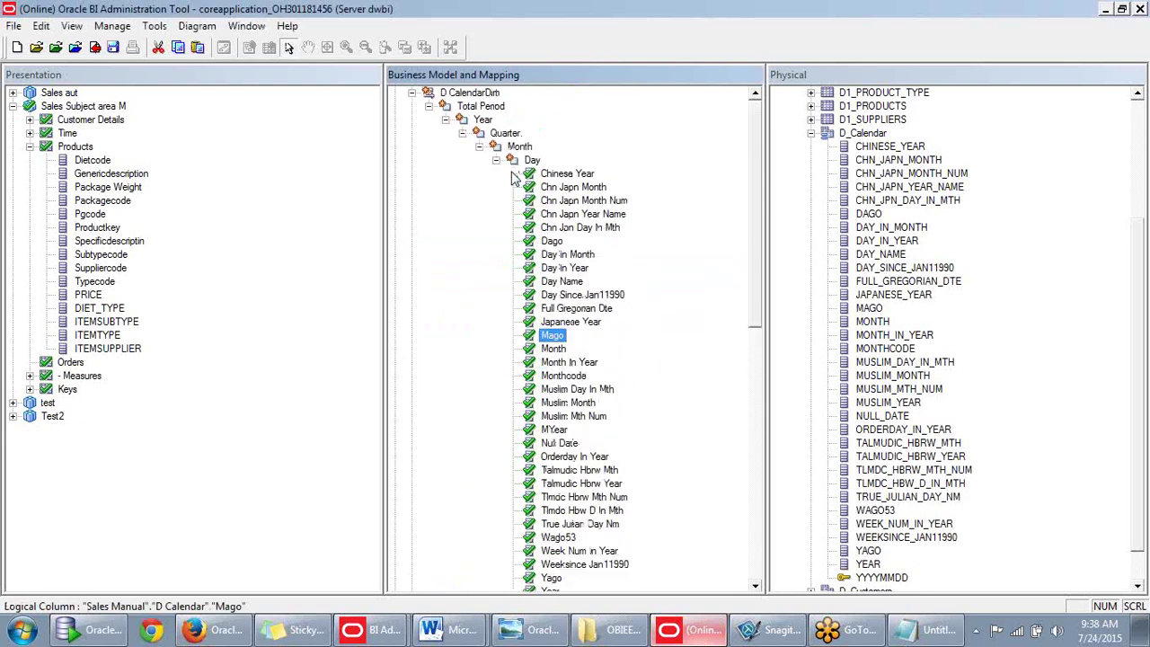
Move the Month column onto D CalendarDim's Month level and select the Quarter level.
click(518, 148)
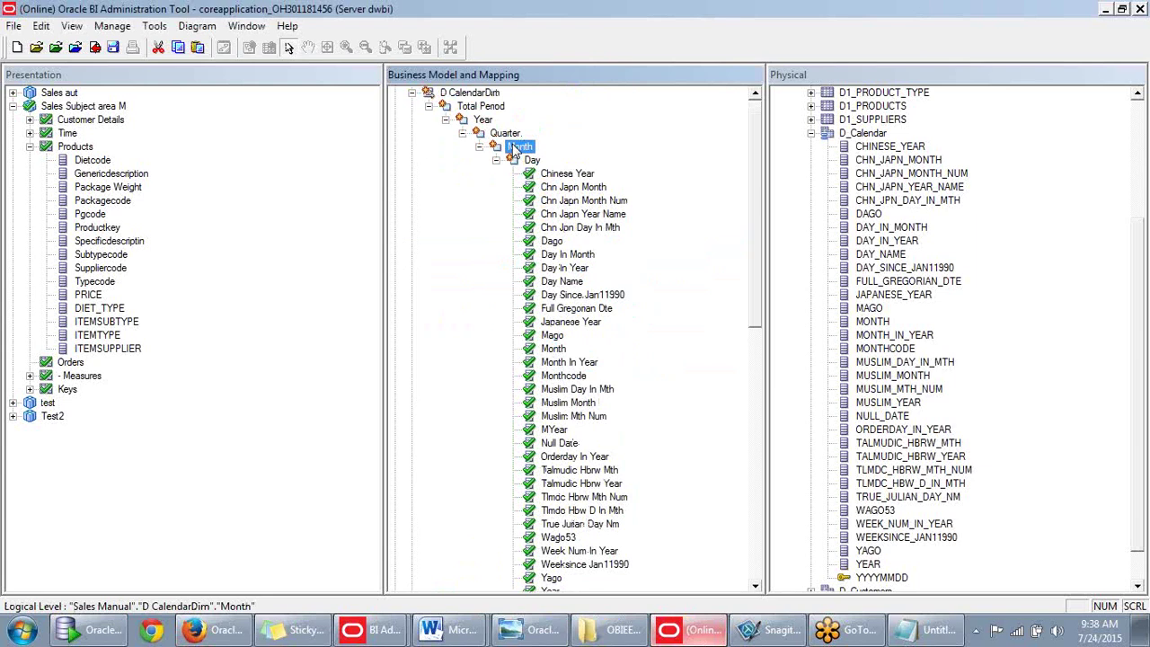
drag(553, 349, 518, 150)
click(511, 135)
scroll(522, 225, down, 7)
scroll(503, 359, down, 7)
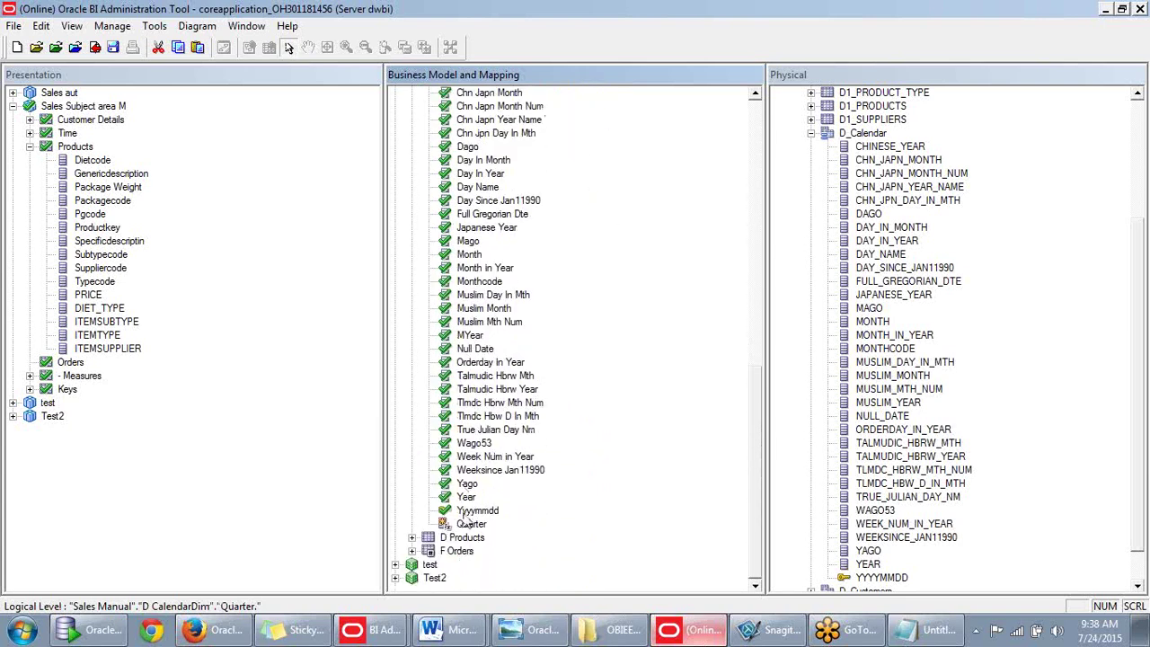
Drag the derived Quarter column toward the hierarchy levels.
drag(466, 526, 764, 452)
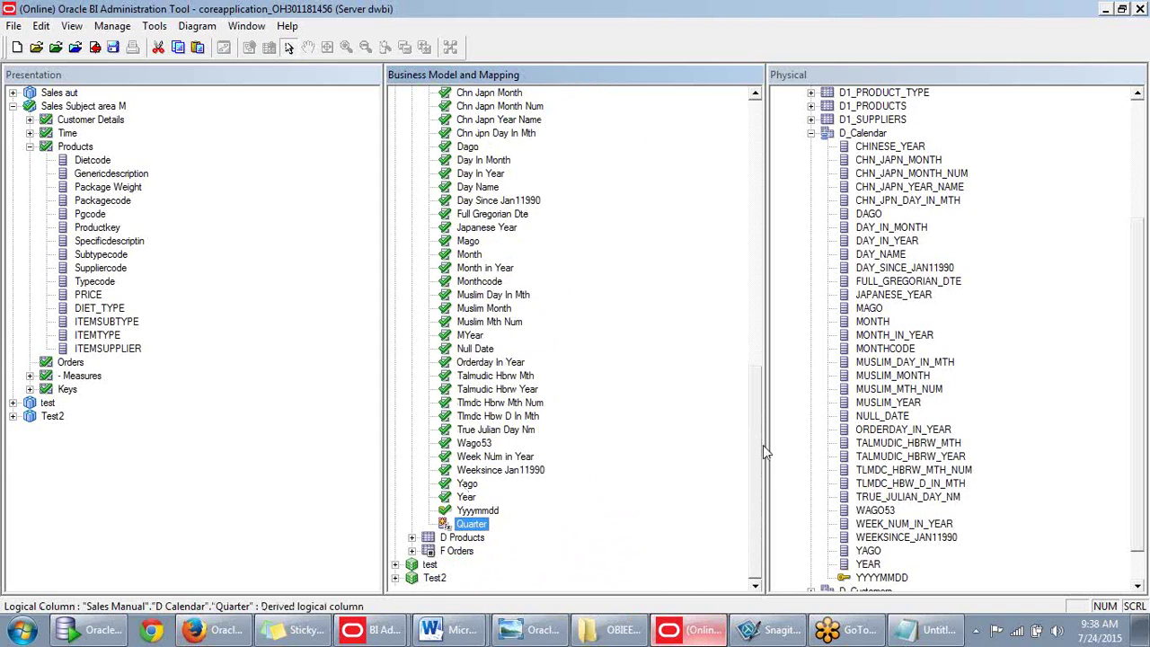
scroll(579, 452, up, 1)
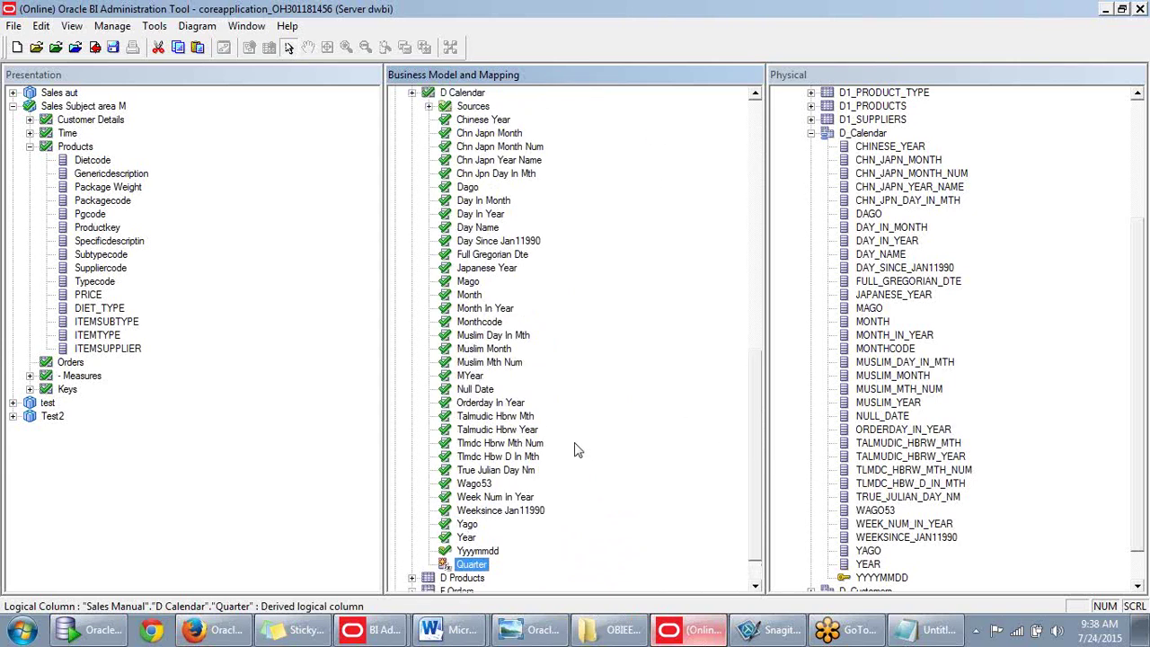
scroll(572, 452, up, 1)
scroll(467, 575, up, 1)
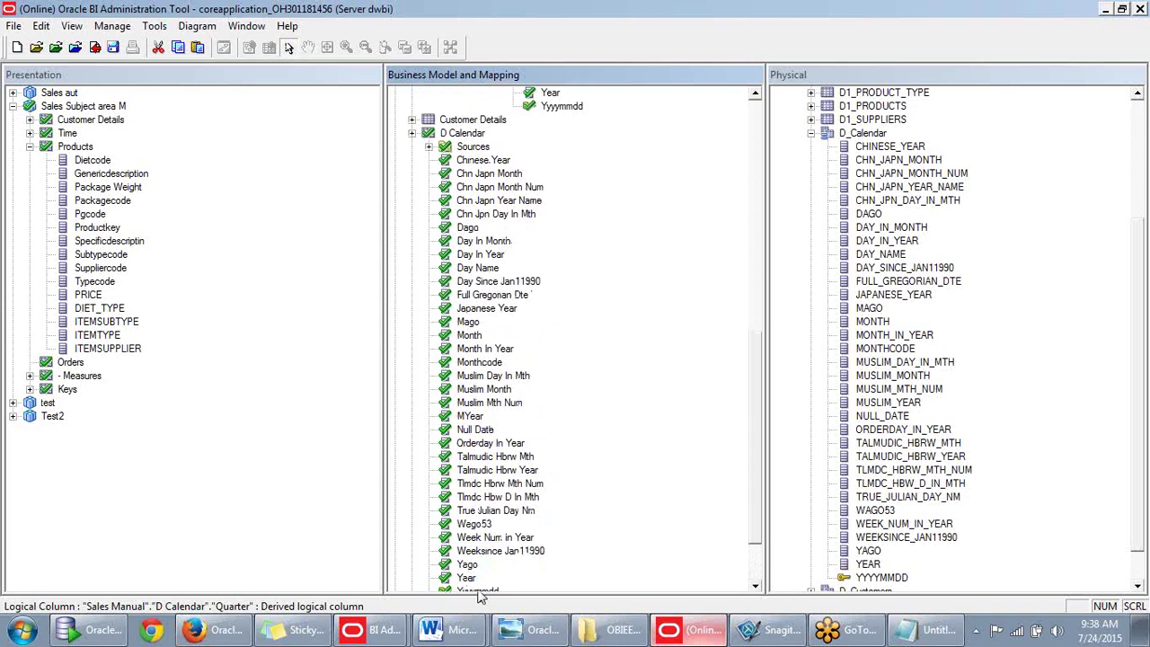
scroll(481, 583, down, 1)
drag(485, 582, 740, 179)
scroll(670, 338, up, 3)
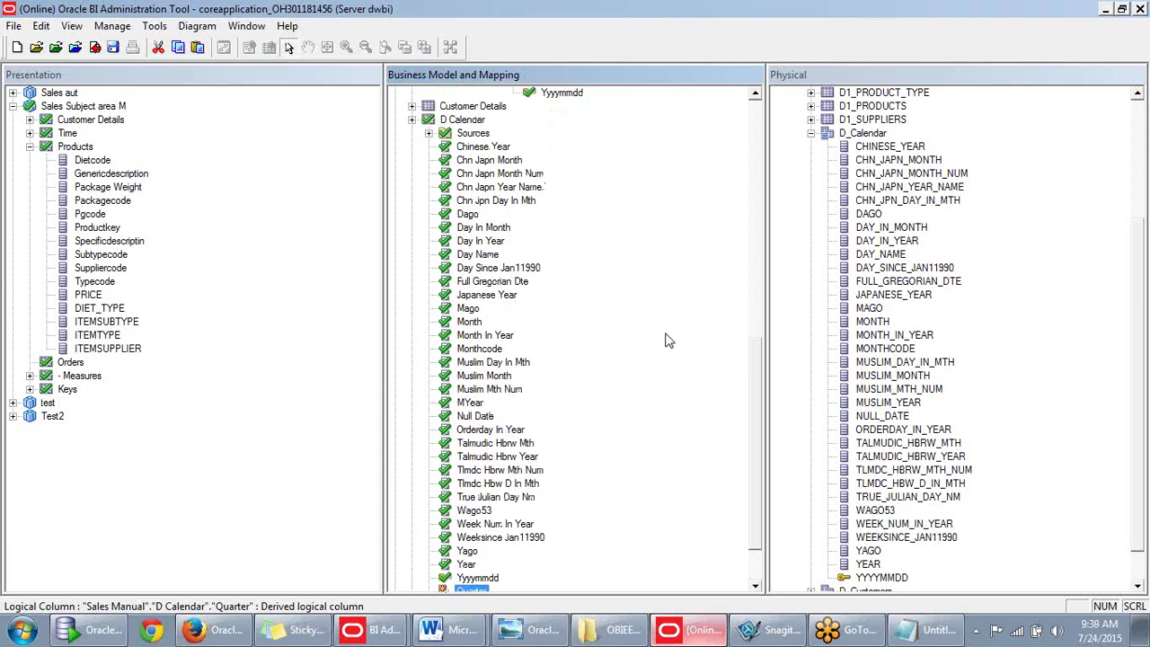
Copy the derived Quarter logical column and paste it into the Day level.
click(489, 174)
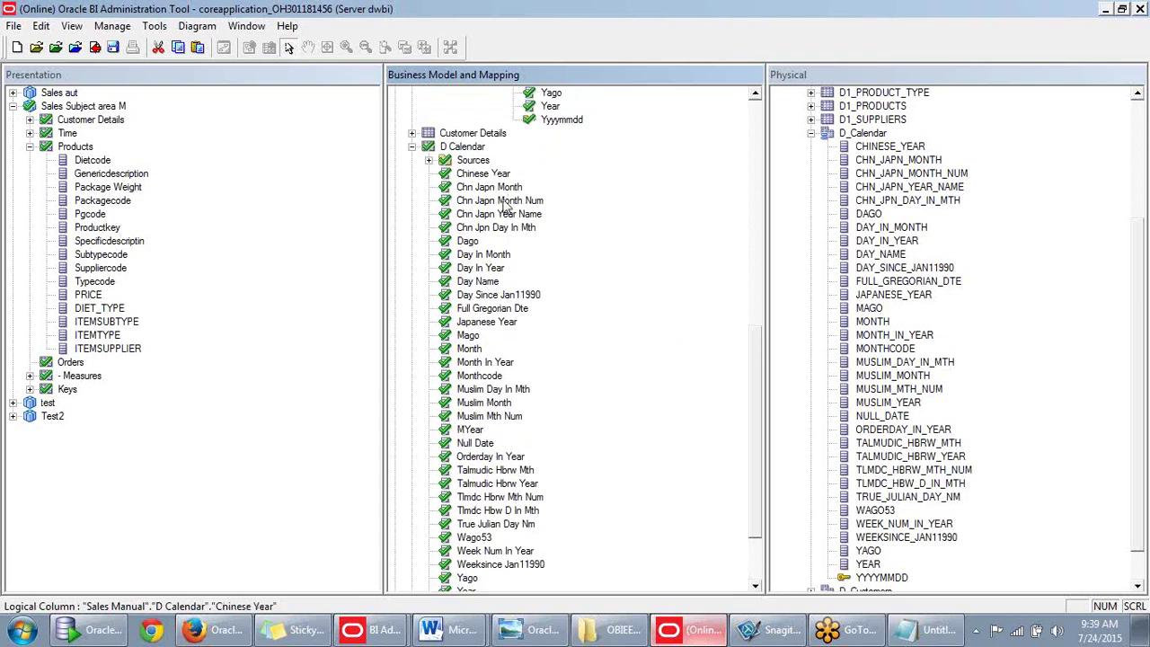
scroll(595, 234, up, 2)
scroll(595, 235, up, 2)
scroll(589, 242, up, 3)
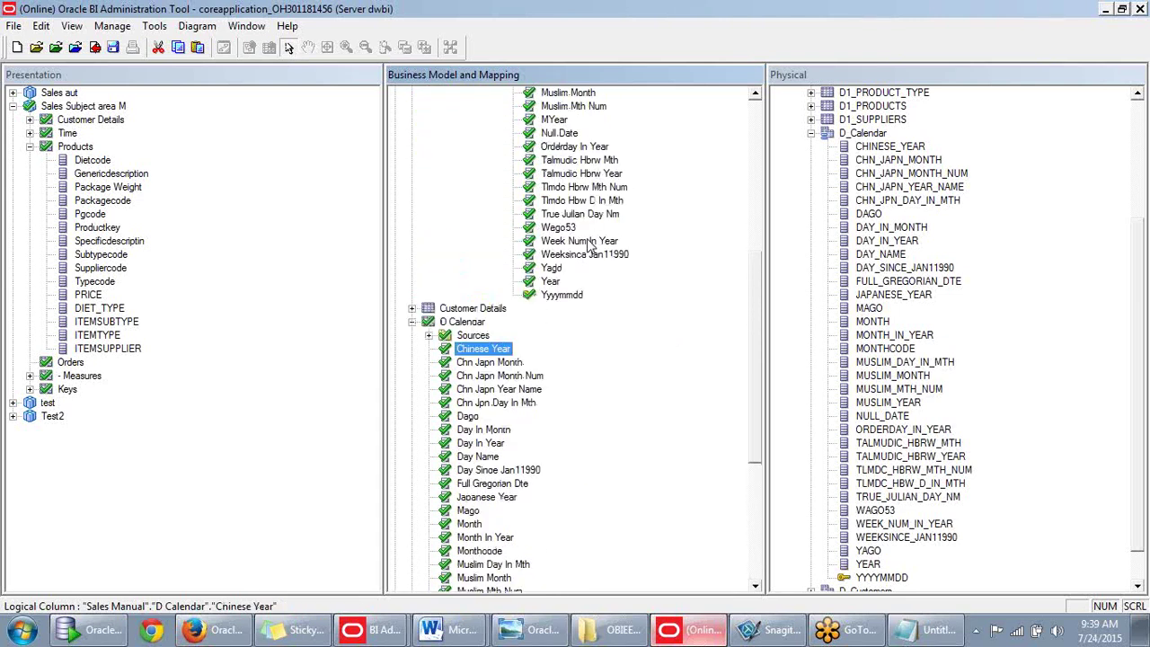
scroll(584, 252, up, 1)
scroll(526, 332, down, 7)
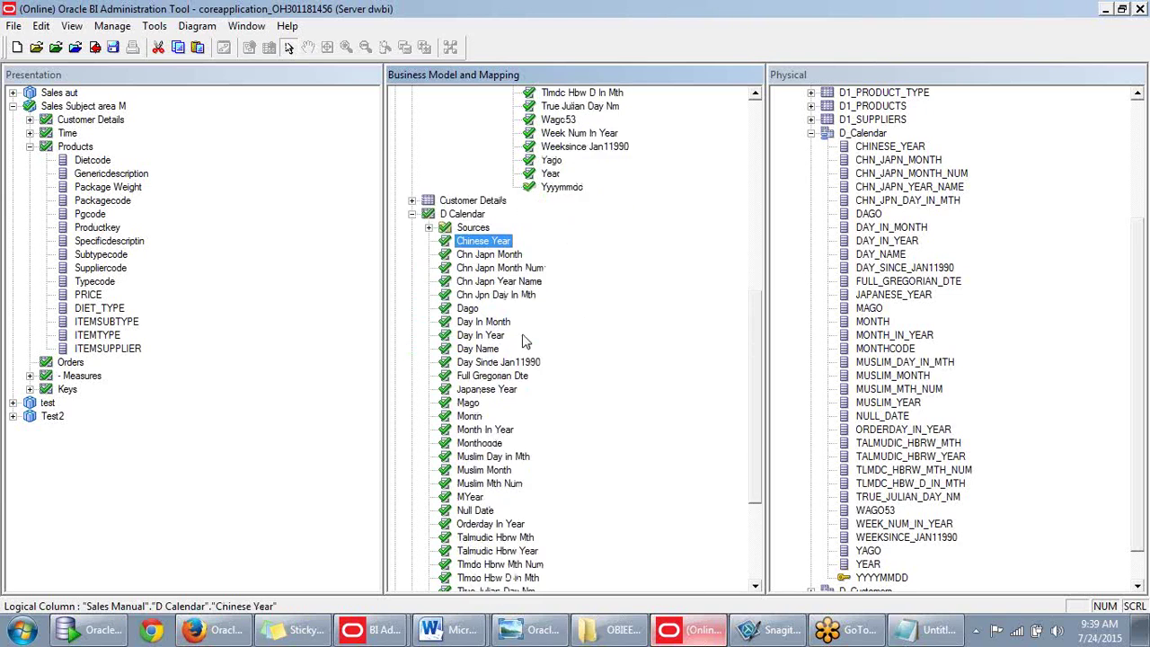
scroll(521, 402, down, 1)
right_click(474, 525)
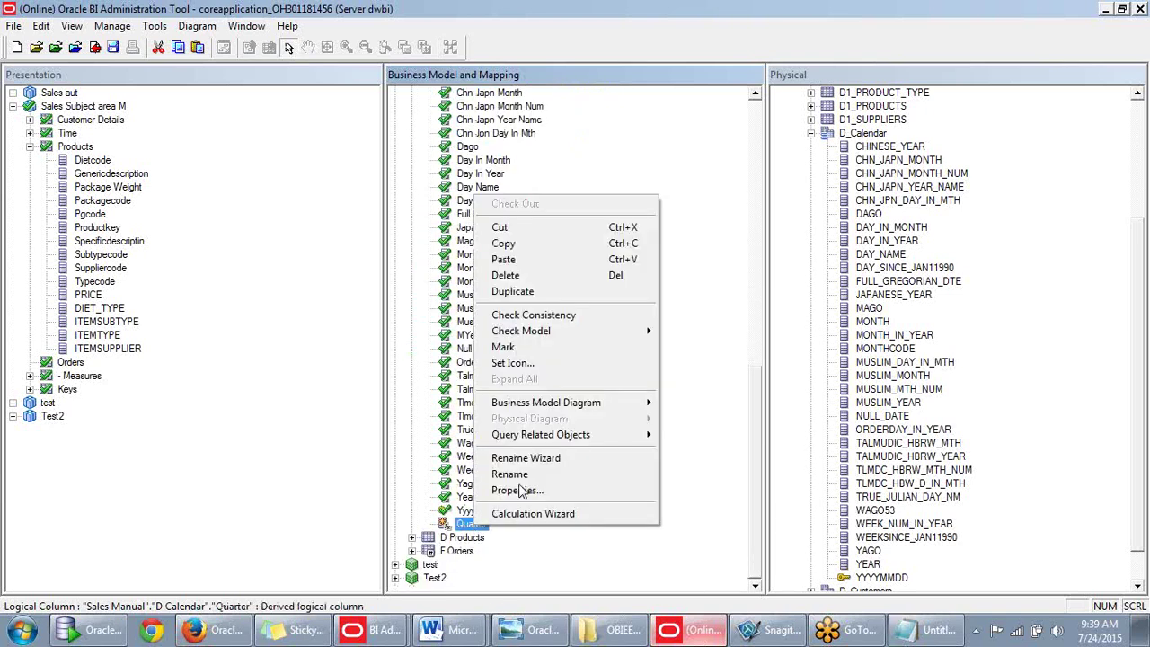
click(545, 244)
drag(757, 449, 770, 212)
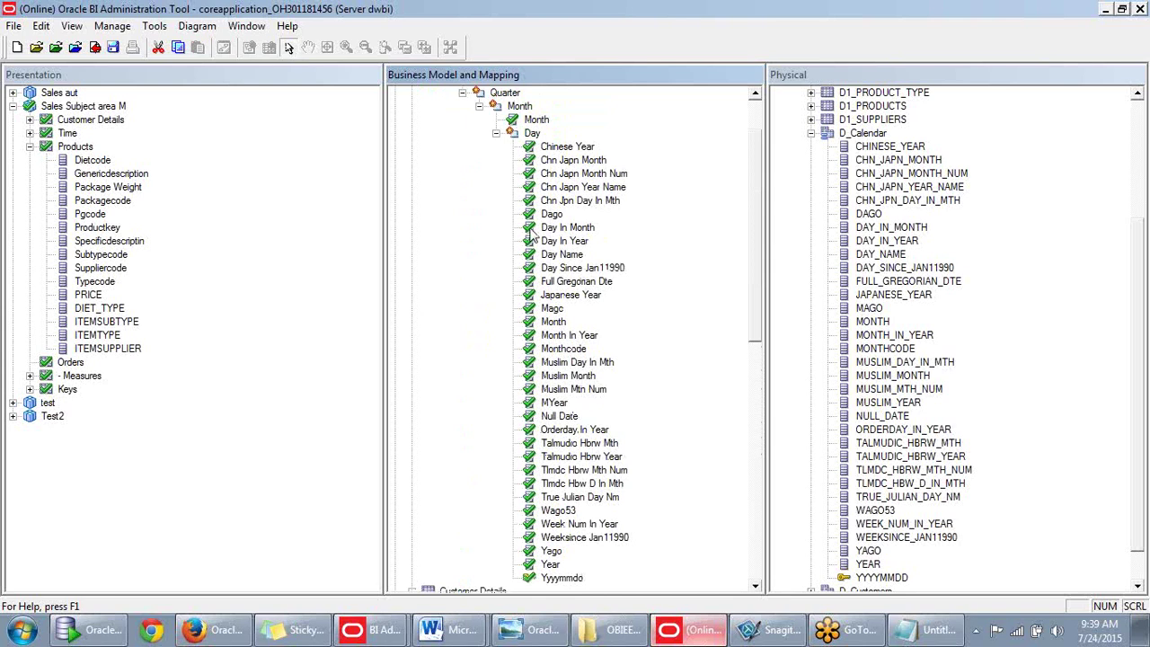
right_click(531, 133)
click(579, 218)
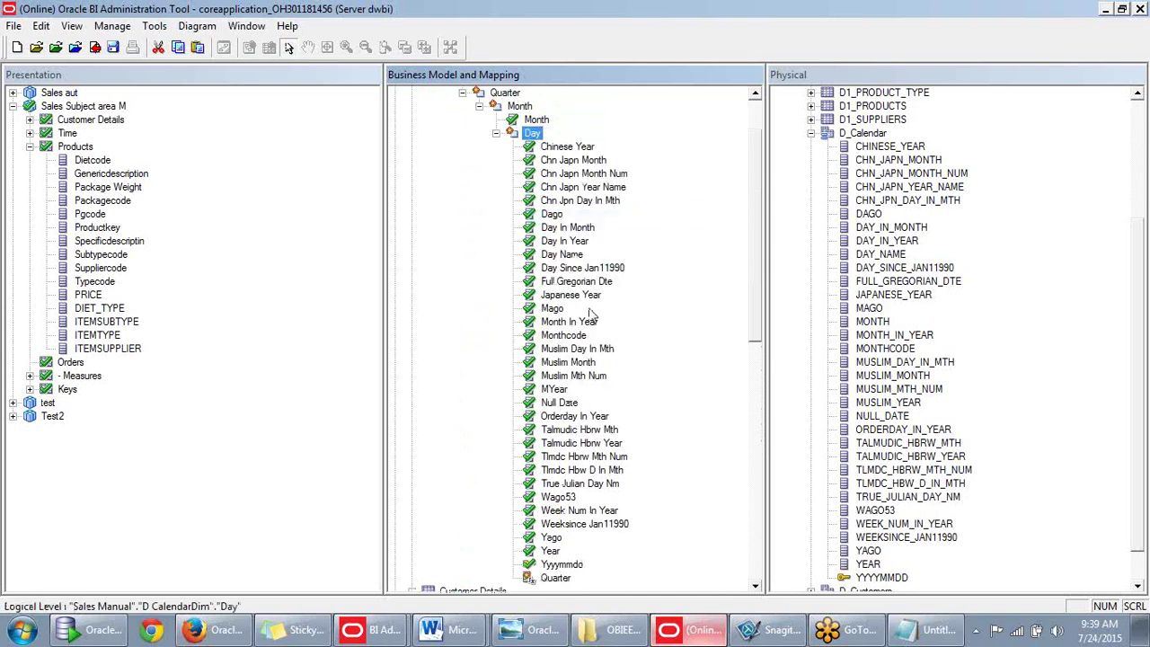
Drag the Quarter column up onto D CalendarDim's Quarter level.
scroll(591, 360, up, 1)
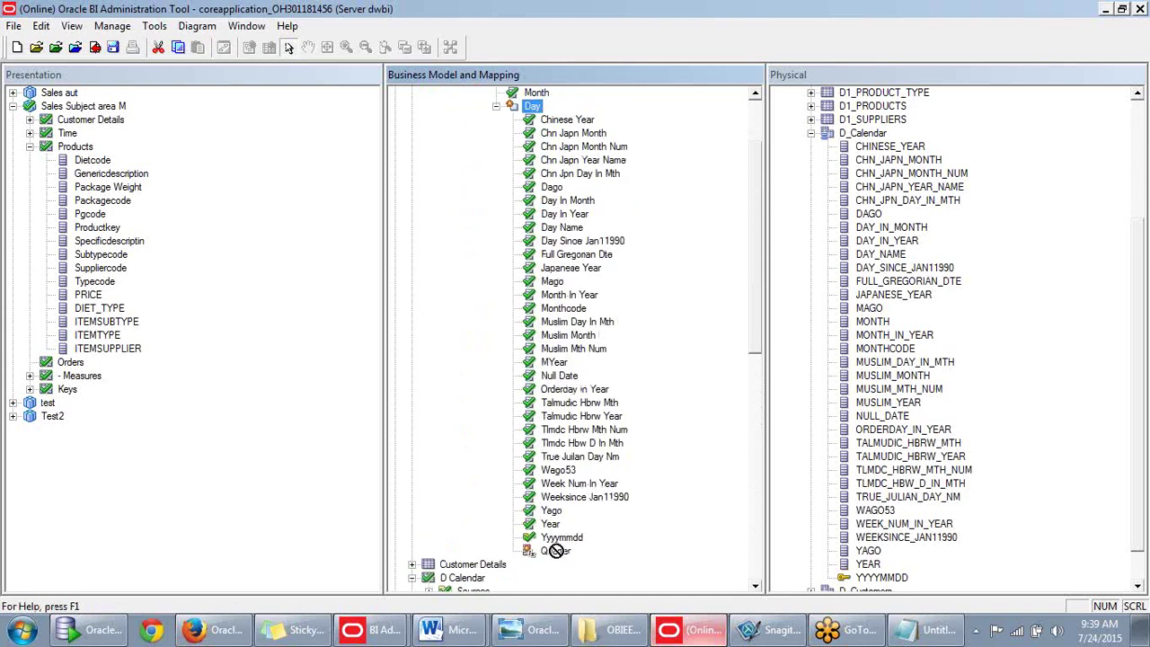
scroll(552, 254, up, 2)
scroll(553, 254, up, 1)
right_click(516, 161)
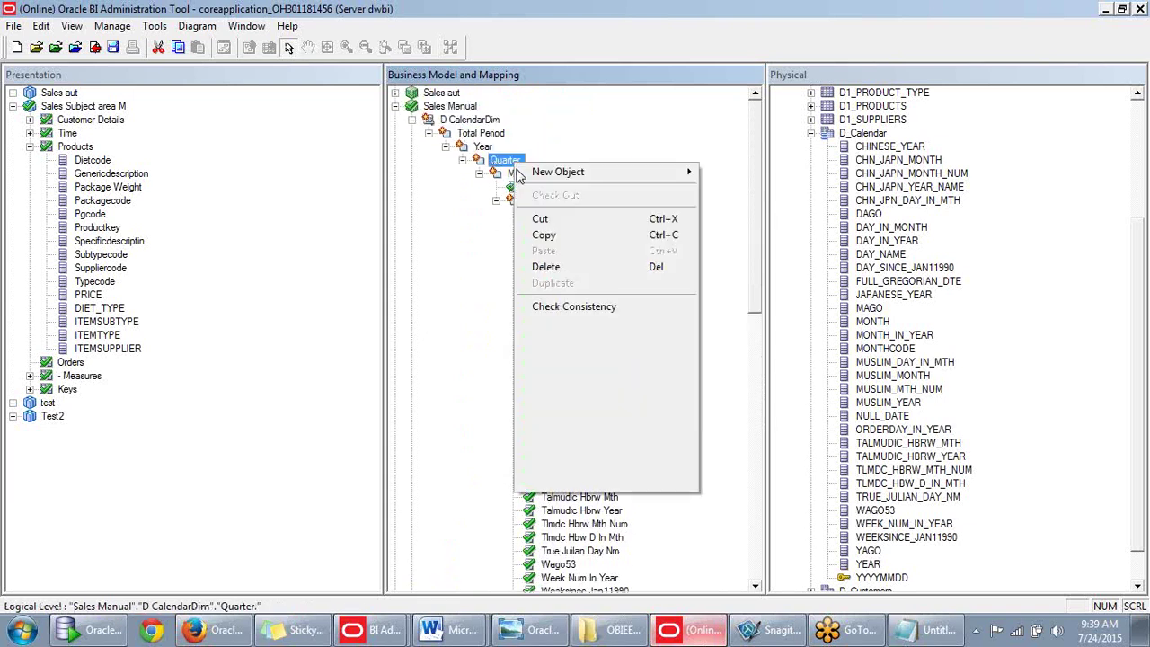
click(462, 249)
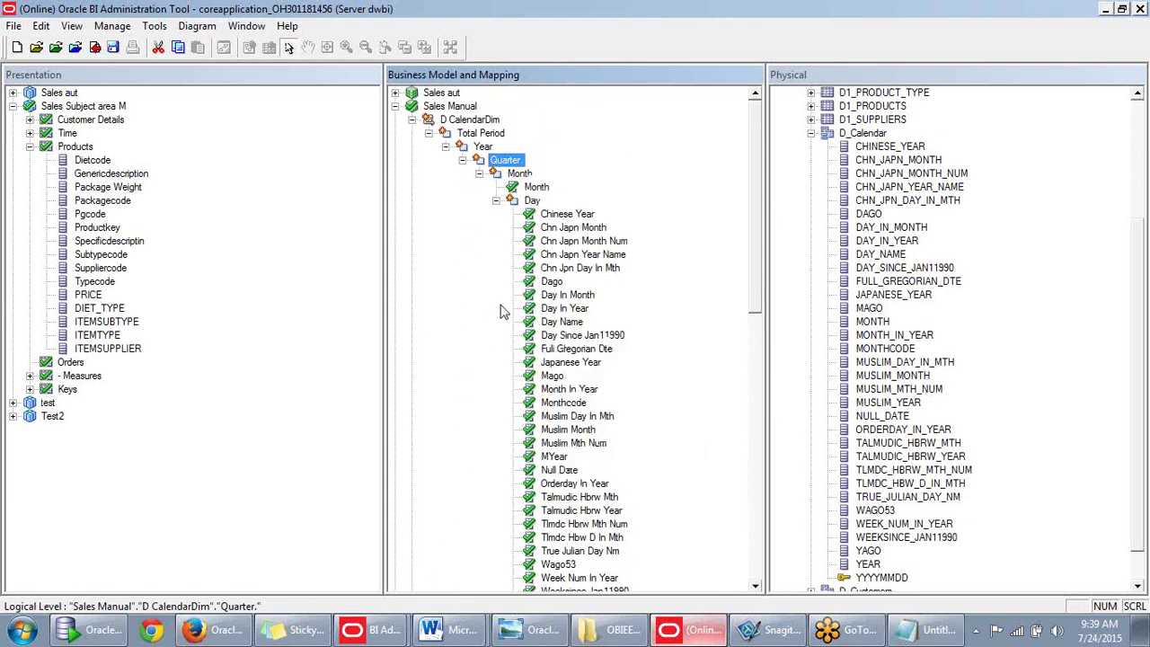
scroll(557, 332, down, 2)
scroll(584, 325, down, 1)
drag(554, 550, 507, 107)
Move the Year column under D CalendarDim's Year level.
scroll(513, 126, up, 2)
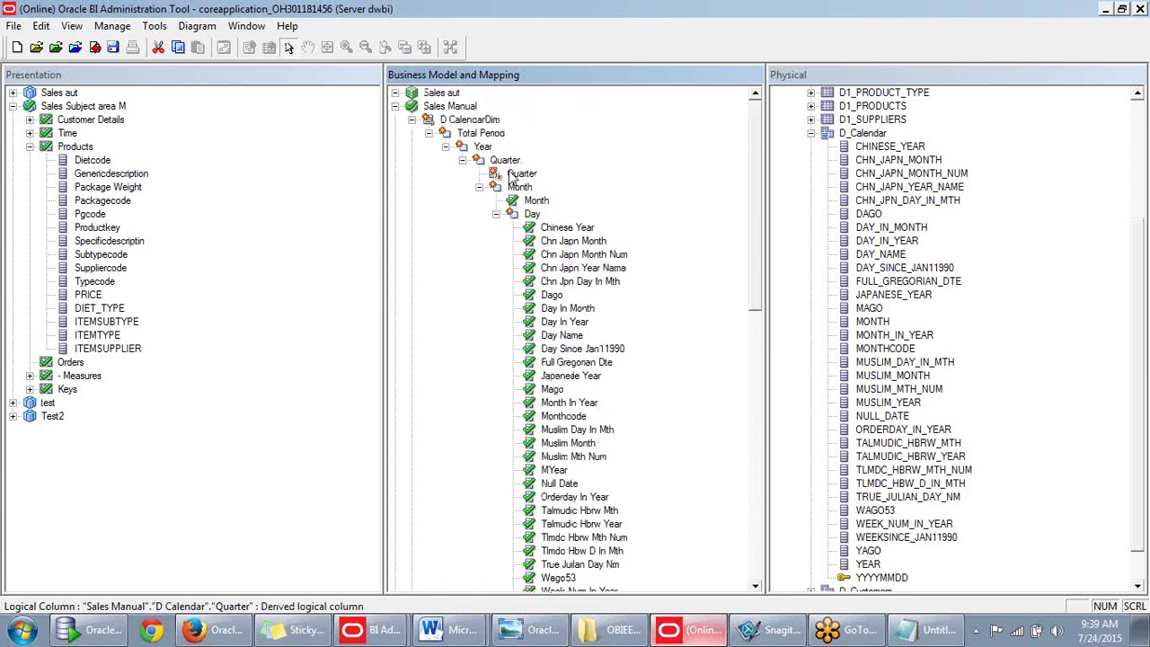
scroll(508, 176, down, 4)
scroll(539, 482, up, 4)
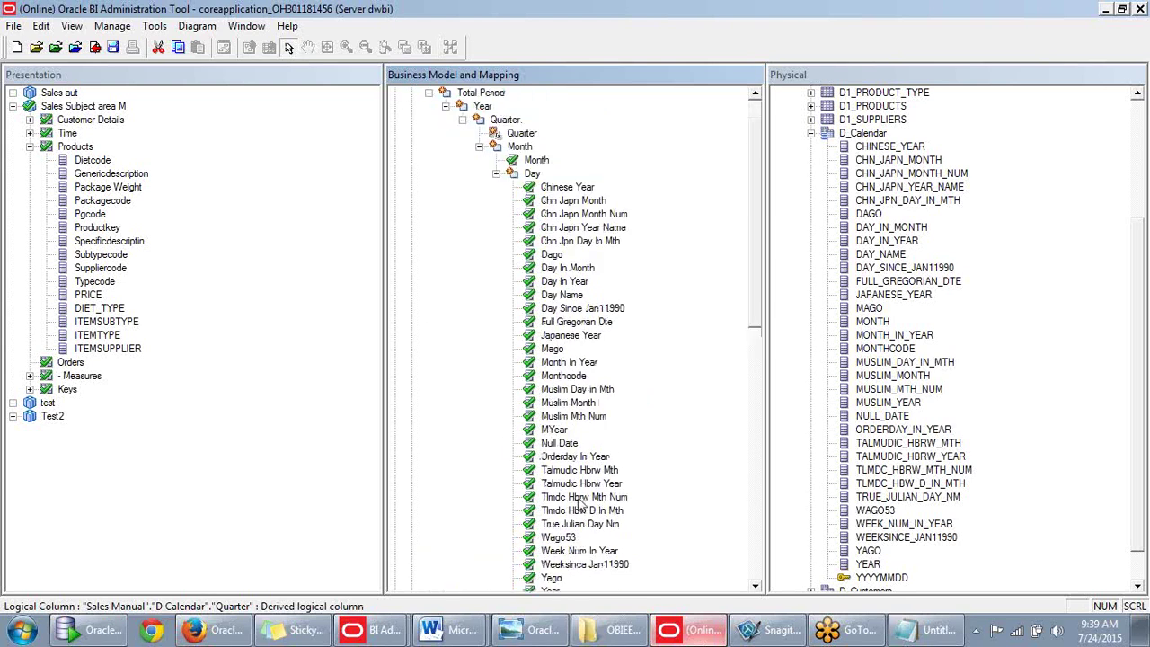
scroll(577, 483, down, 1)
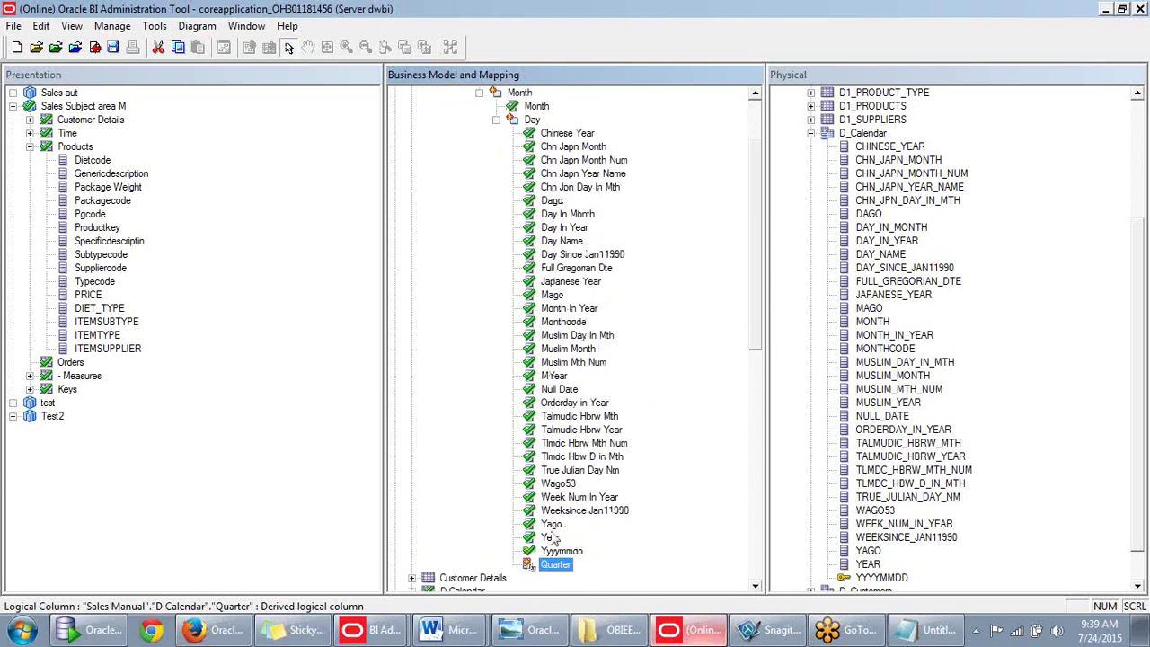
drag(550, 537, 473, 148)
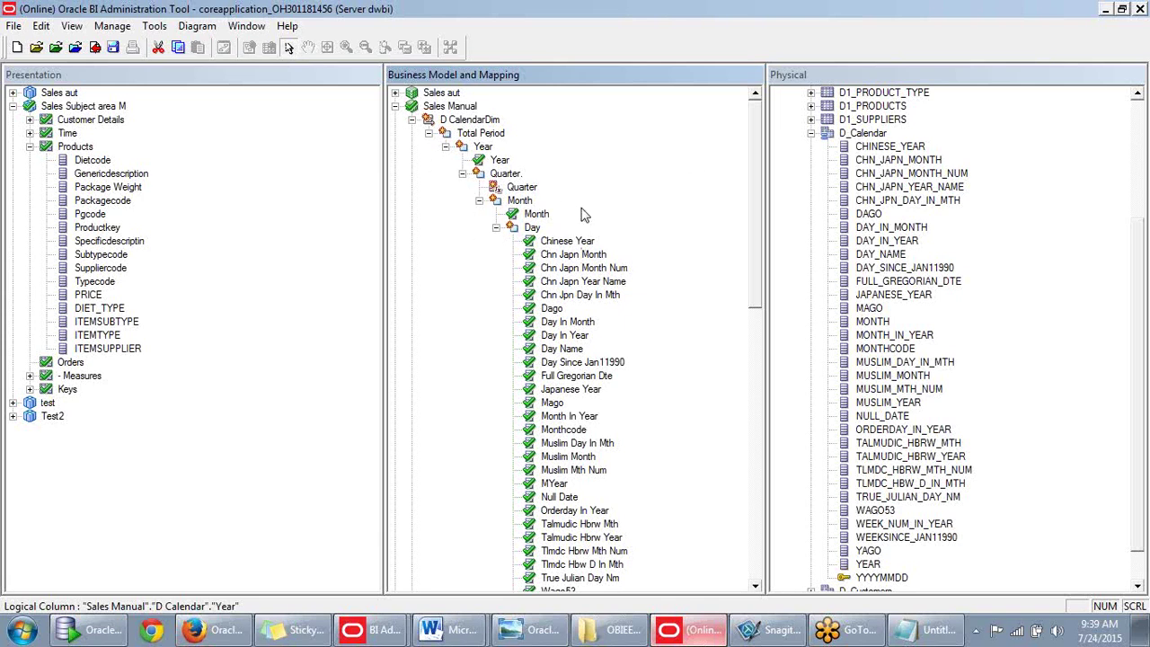
Start selecting the Day level's columns from Chinese Year.
scroll(552, 169, down, 4)
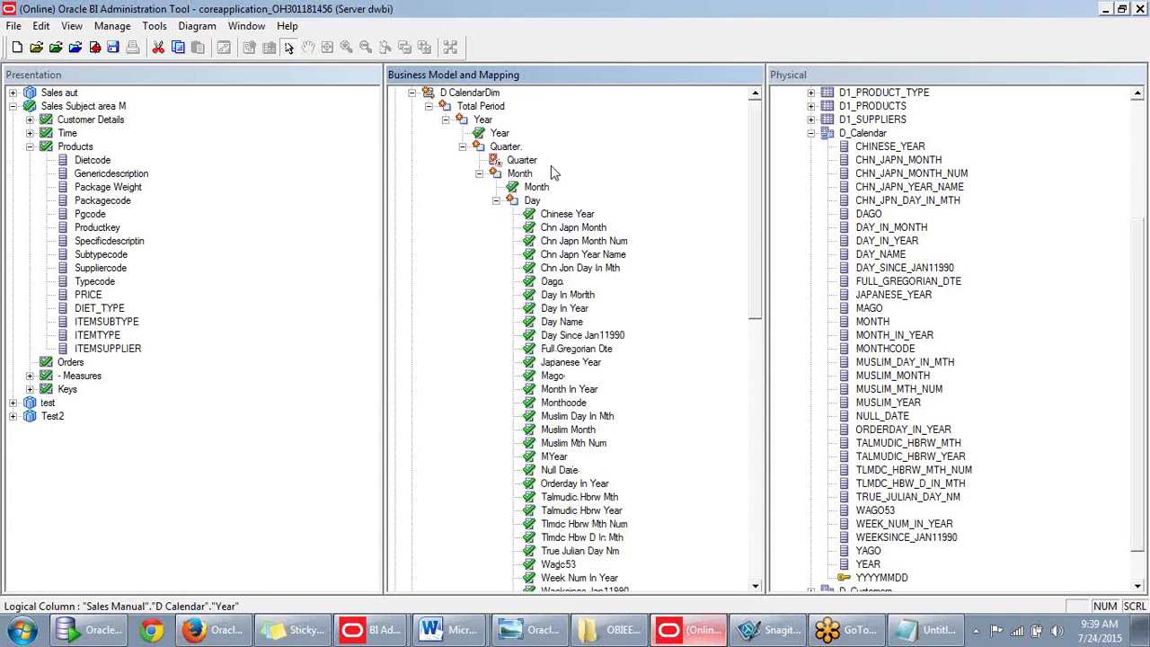
click(579, 189)
scroll(566, 280, down, 1)
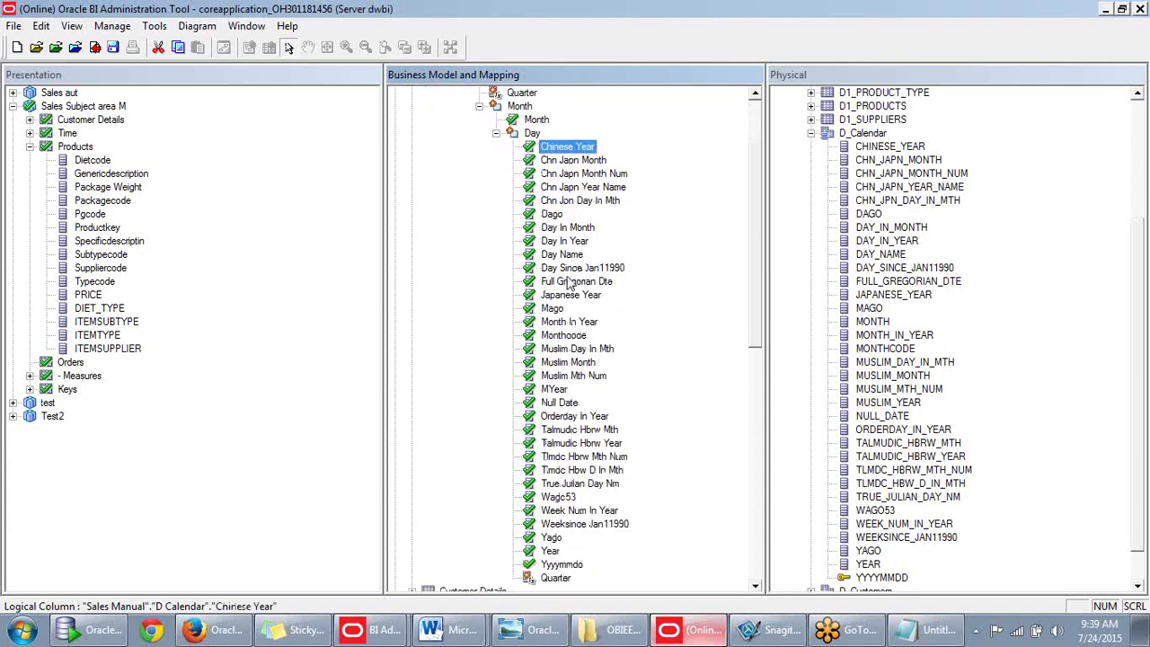
Remove the extra selected columns from the Day level, confirming with Yes.
shift+click(550, 553)
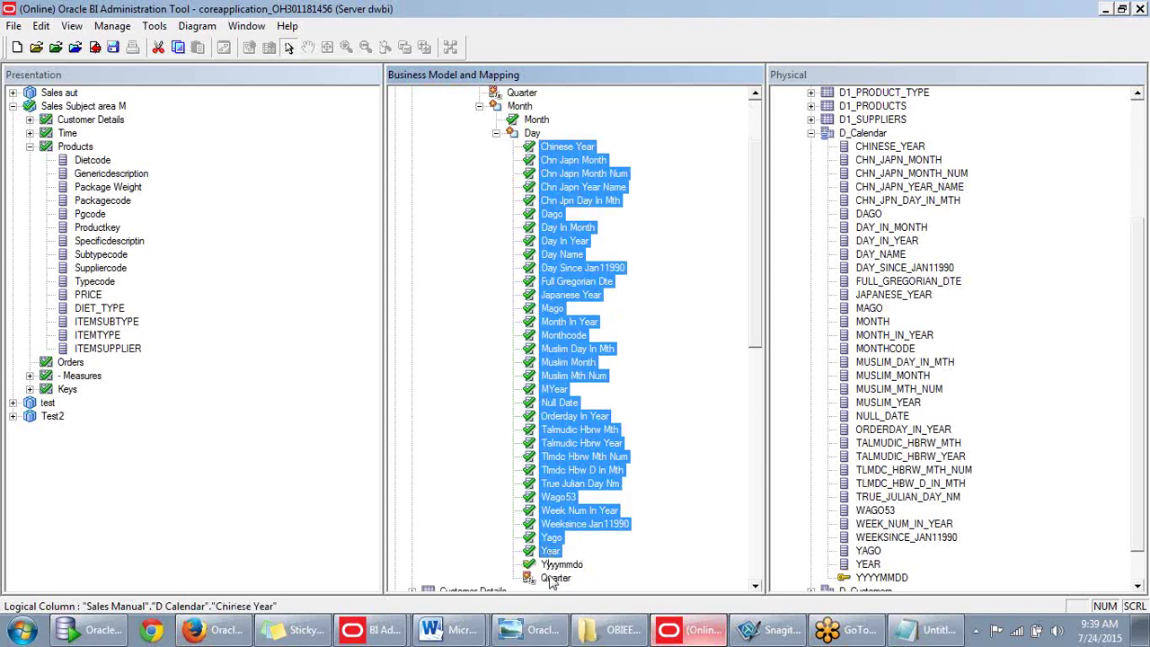
drag(552, 584, 554, 598)
click(620, 356)
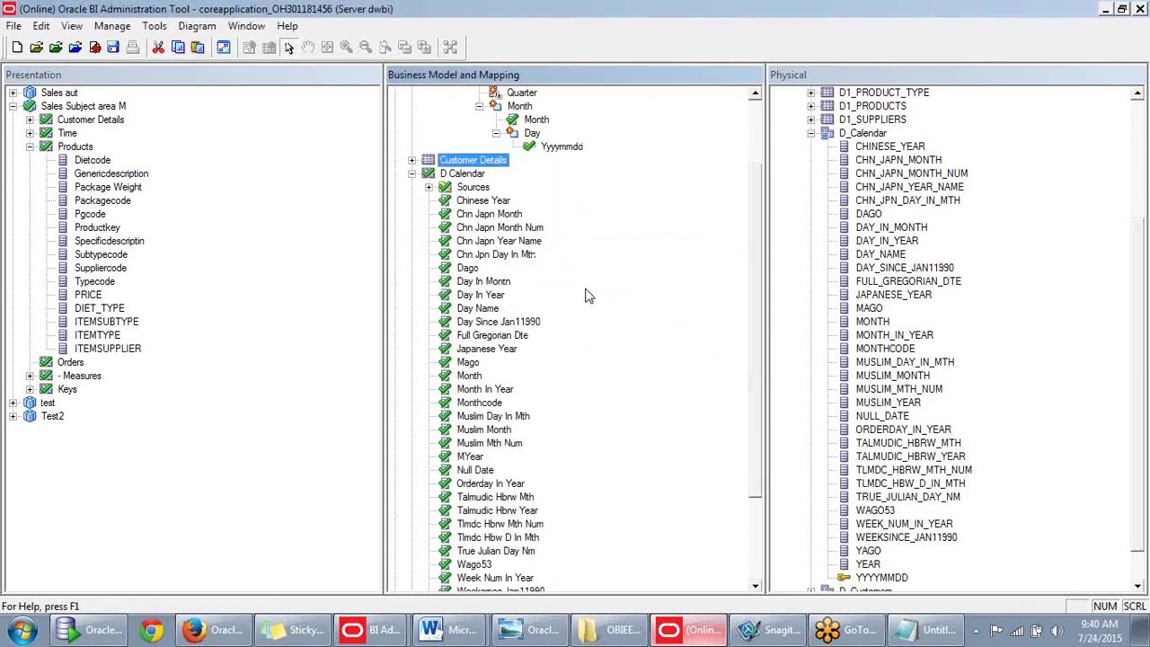
scroll(566, 236, up, 2)
Check the Day, Month and Quarter levels, ending on Yyyymmdd under Day.
click(532, 227)
click(552, 243)
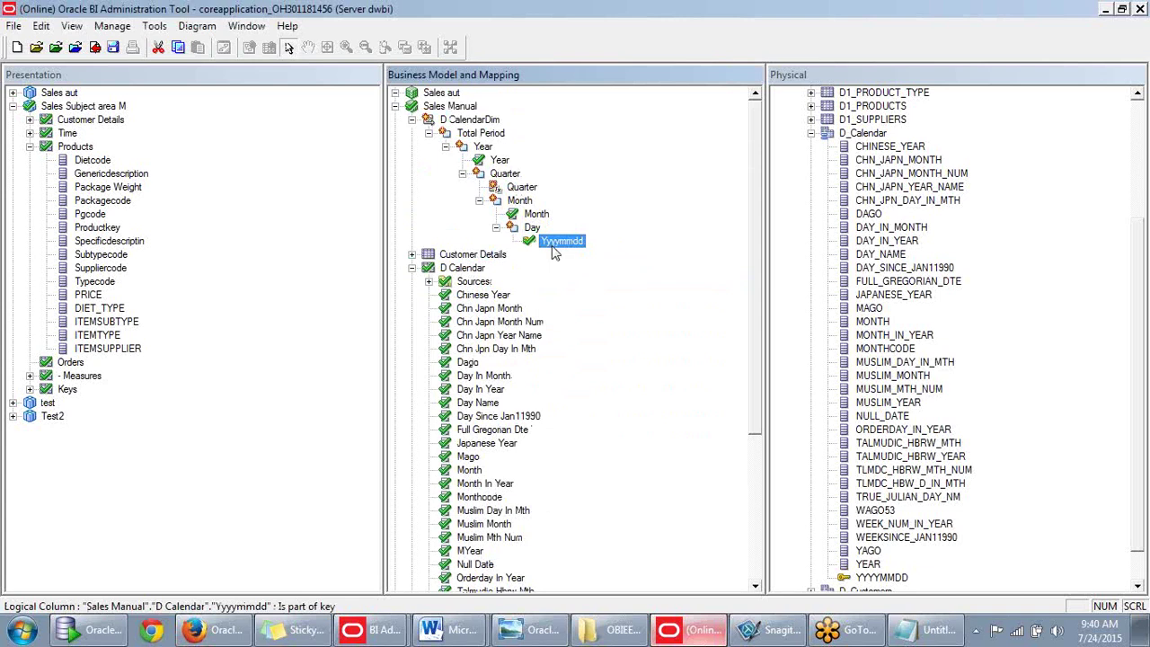
click(535, 216)
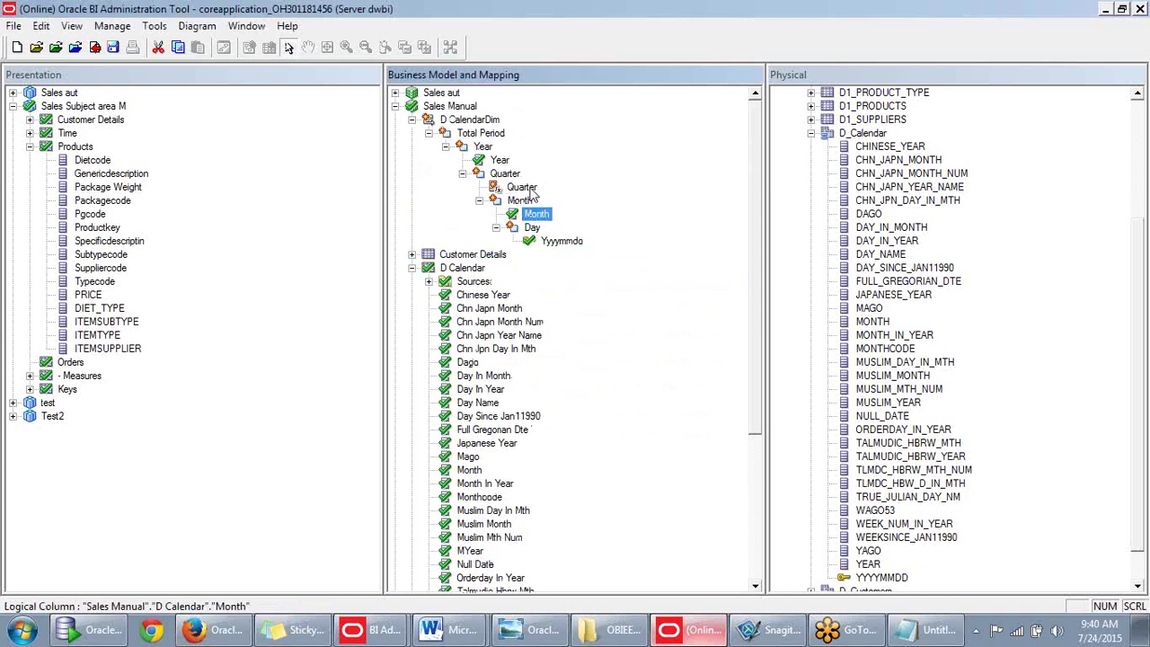
click(523, 188)
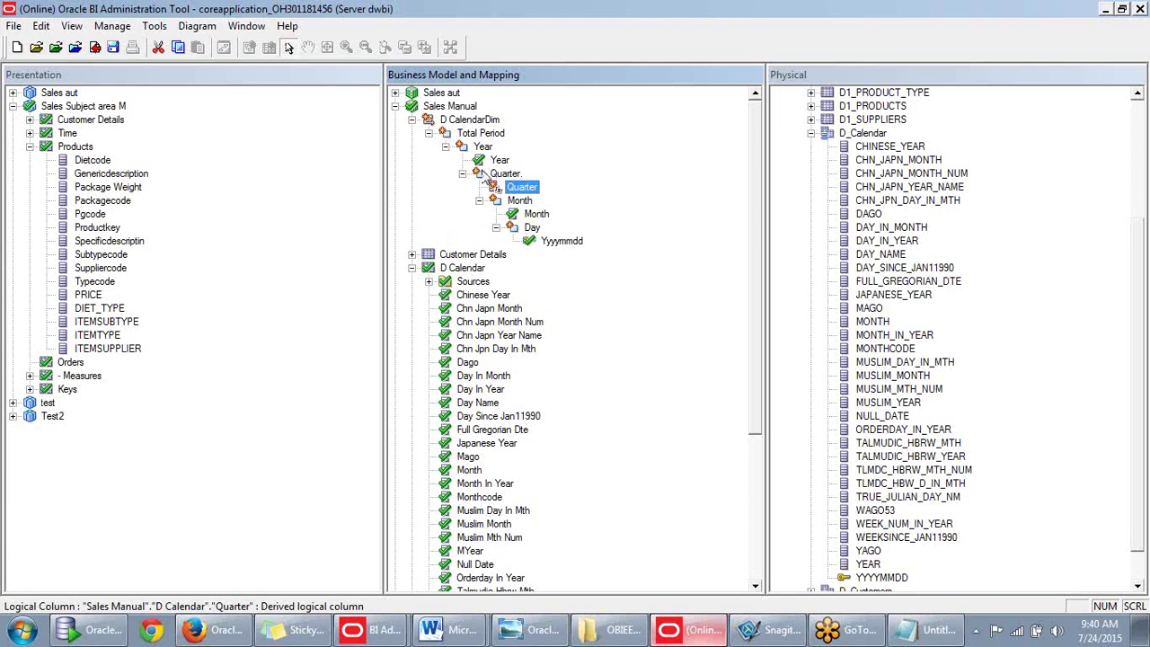
click(531, 229)
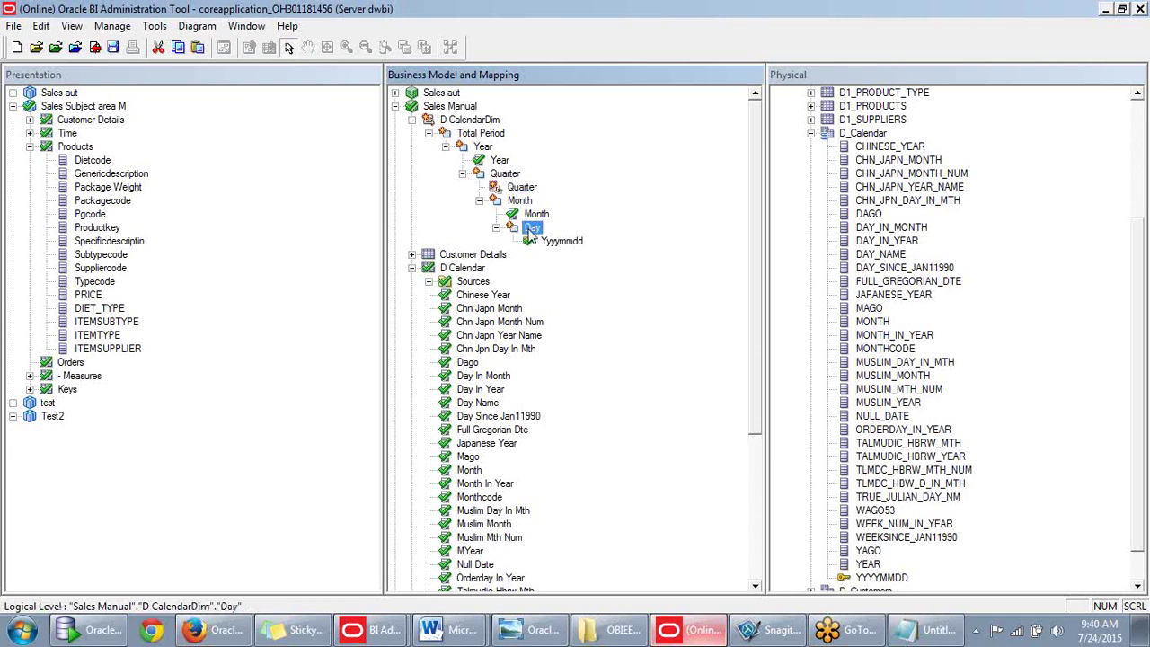
click(525, 202)
click(533, 215)
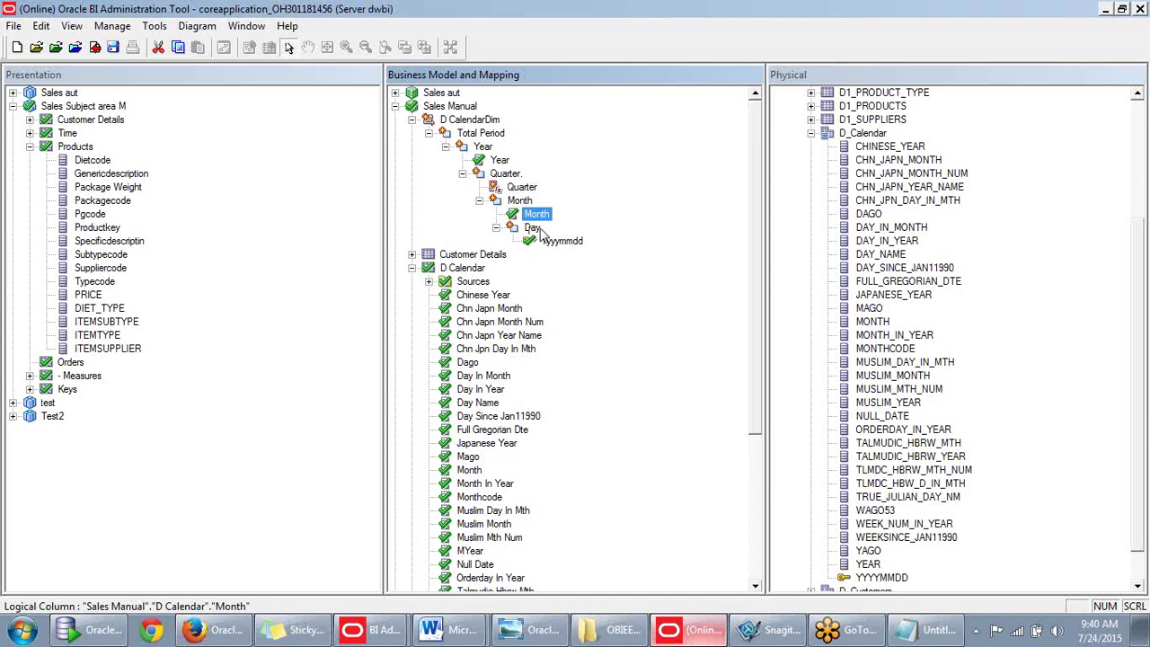
scroll(580, 228, down, 1)
scroll(579, 228, up, 1)
click(553, 243)
double_click(554, 243)
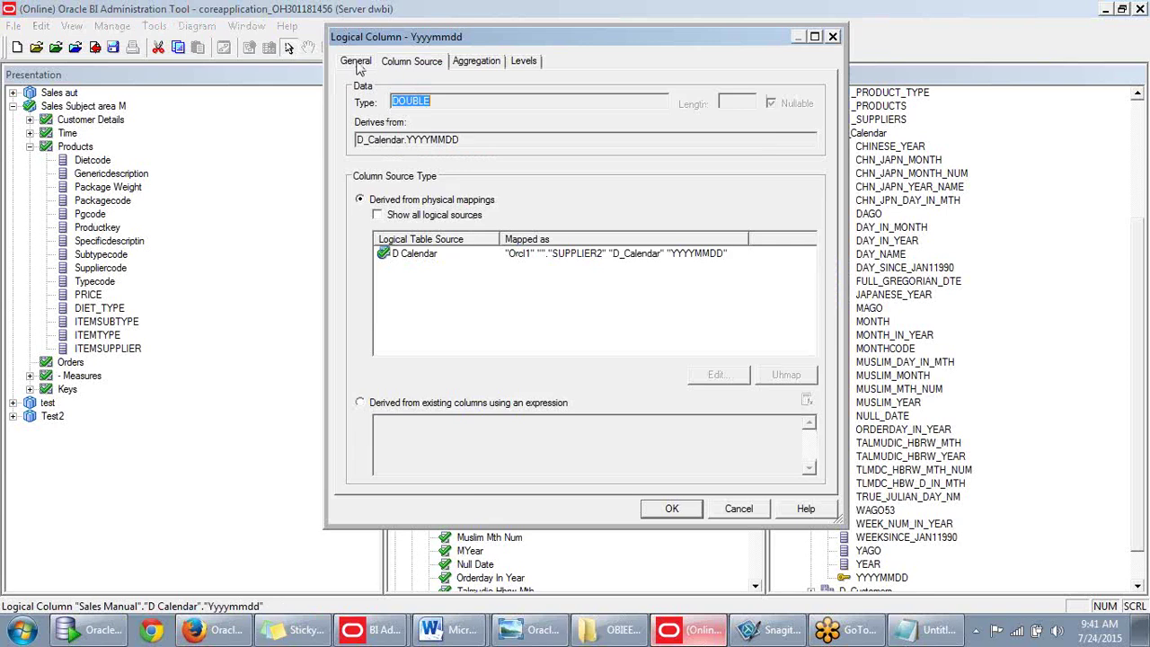
click(356, 63)
click(832, 36)
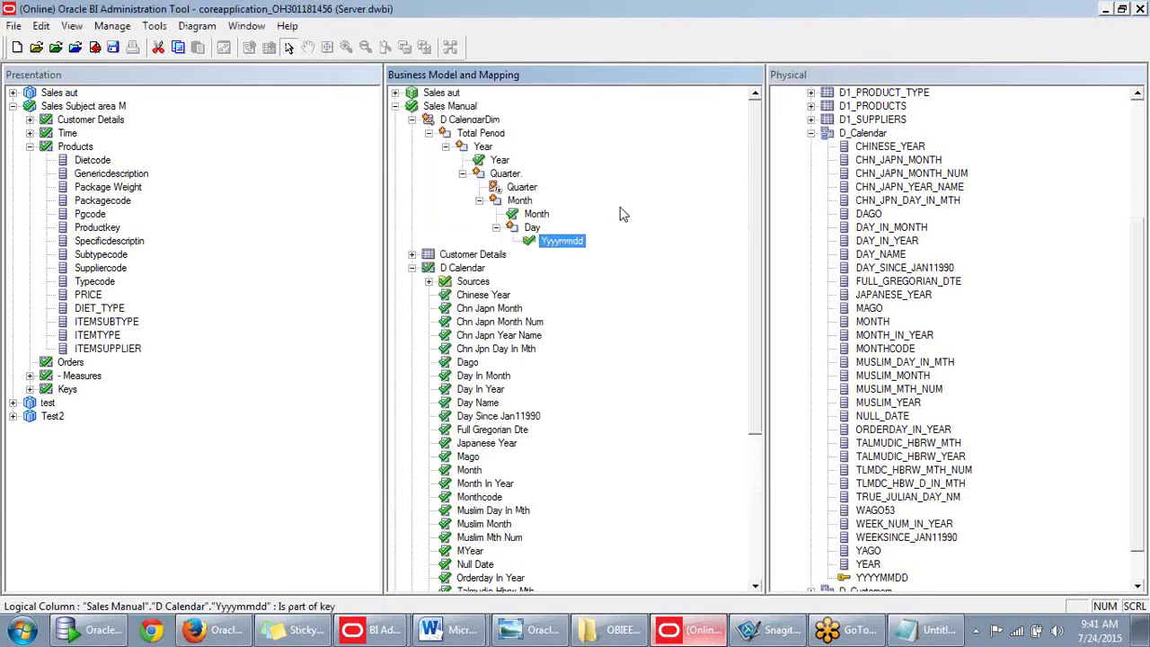
right_click(570, 243)
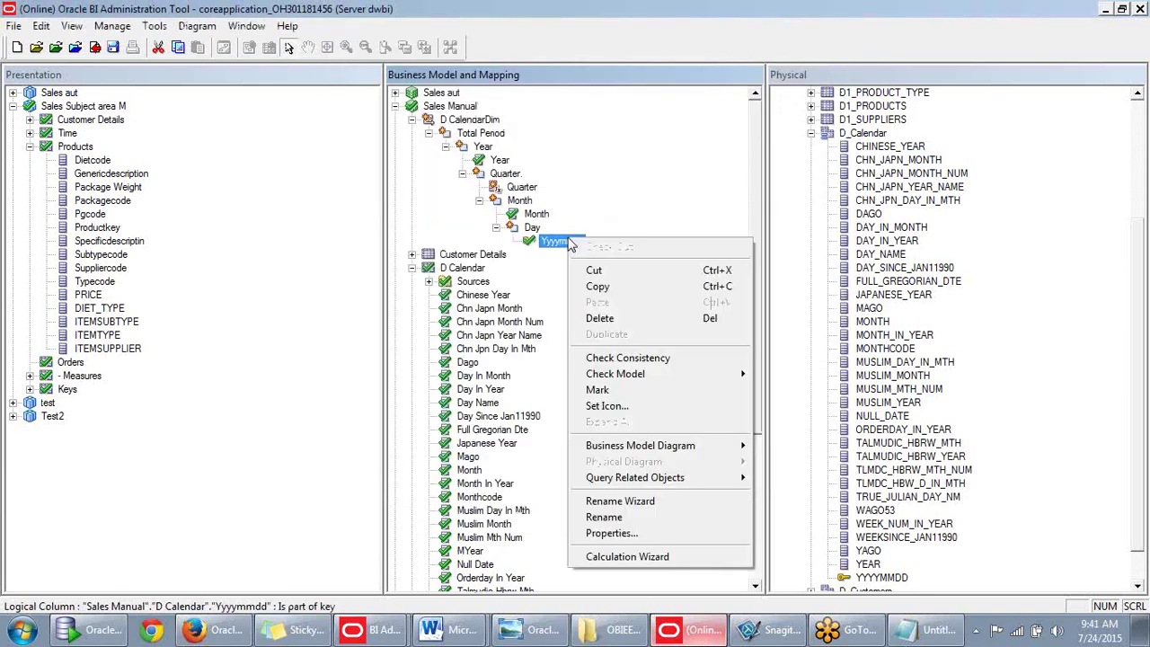
click(533, 230)
right_click(532, 230)
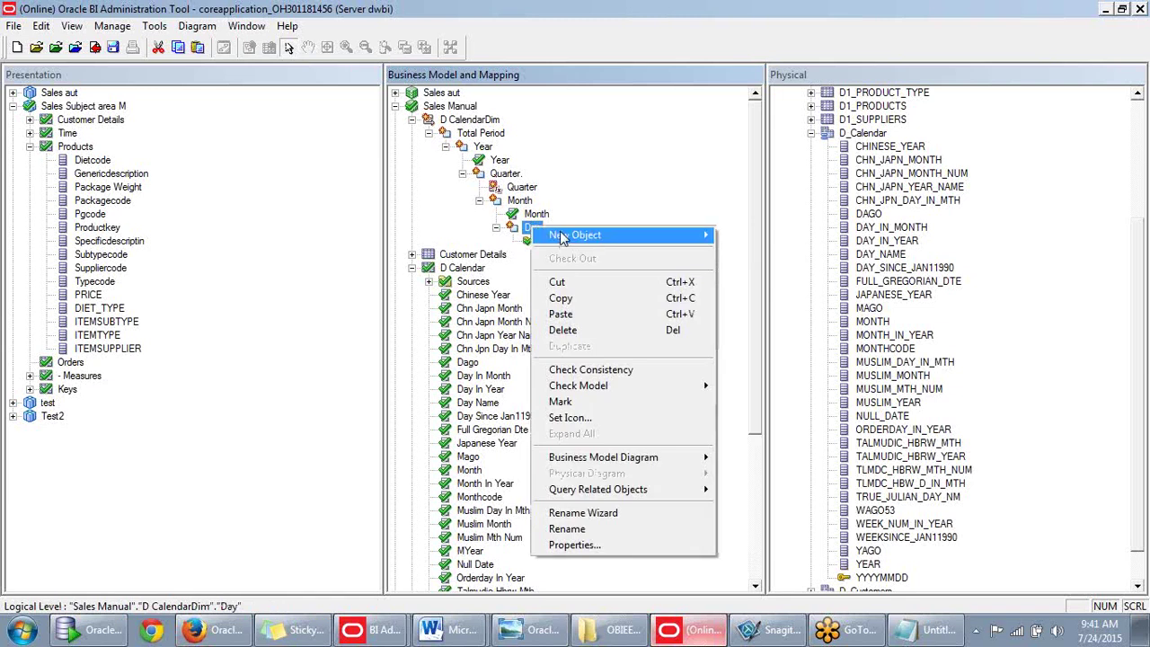
click(533, 230)
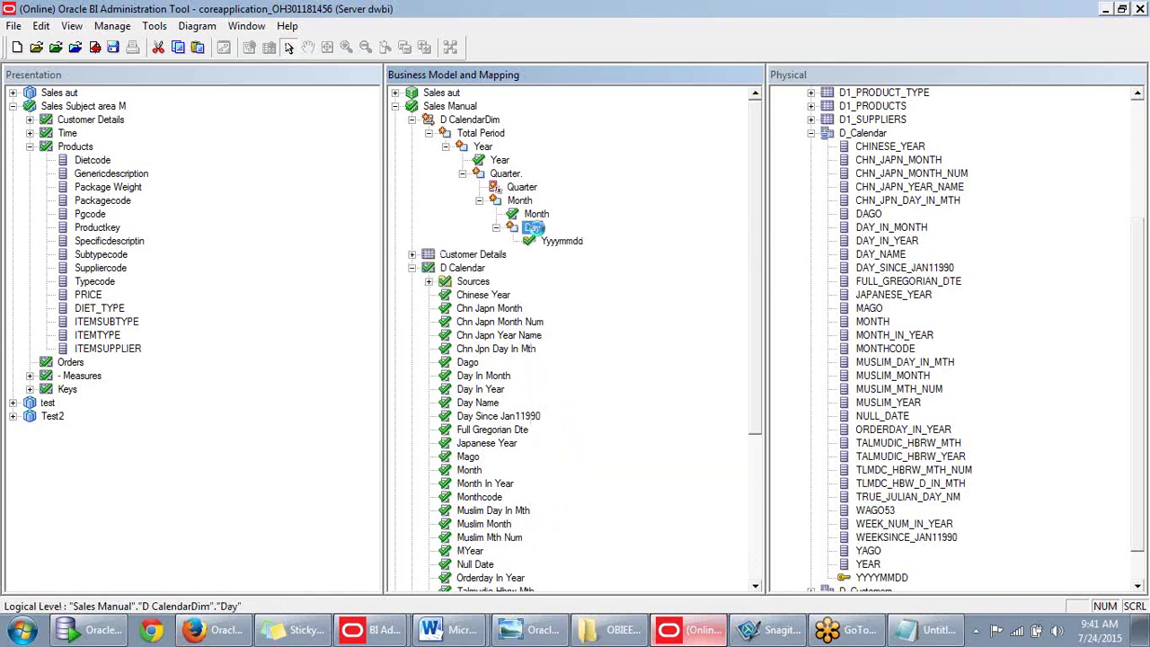
double_click(534, 229)
click(474, 138)
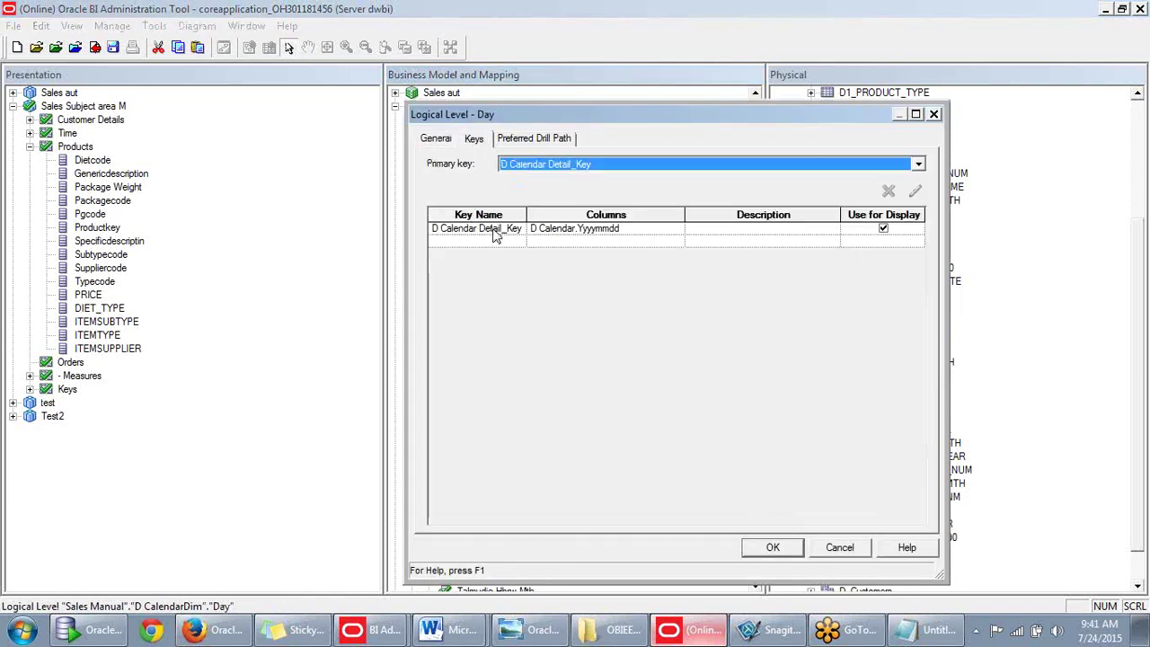
click(494, 232)
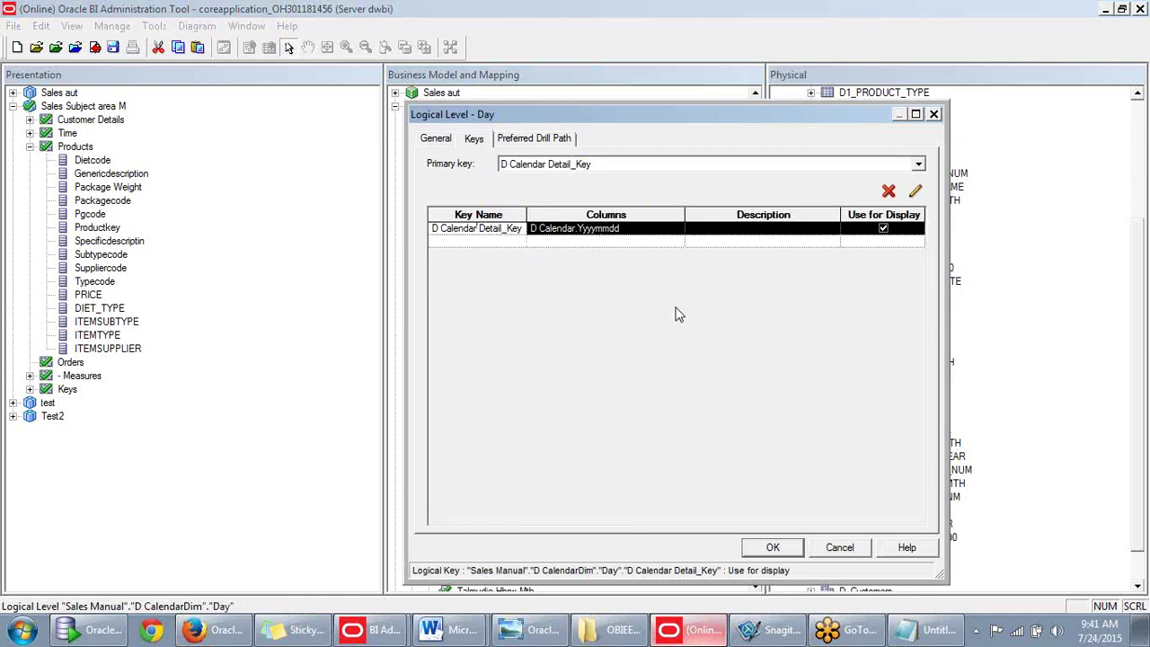
click(771, 546)
double_click(530, 214)
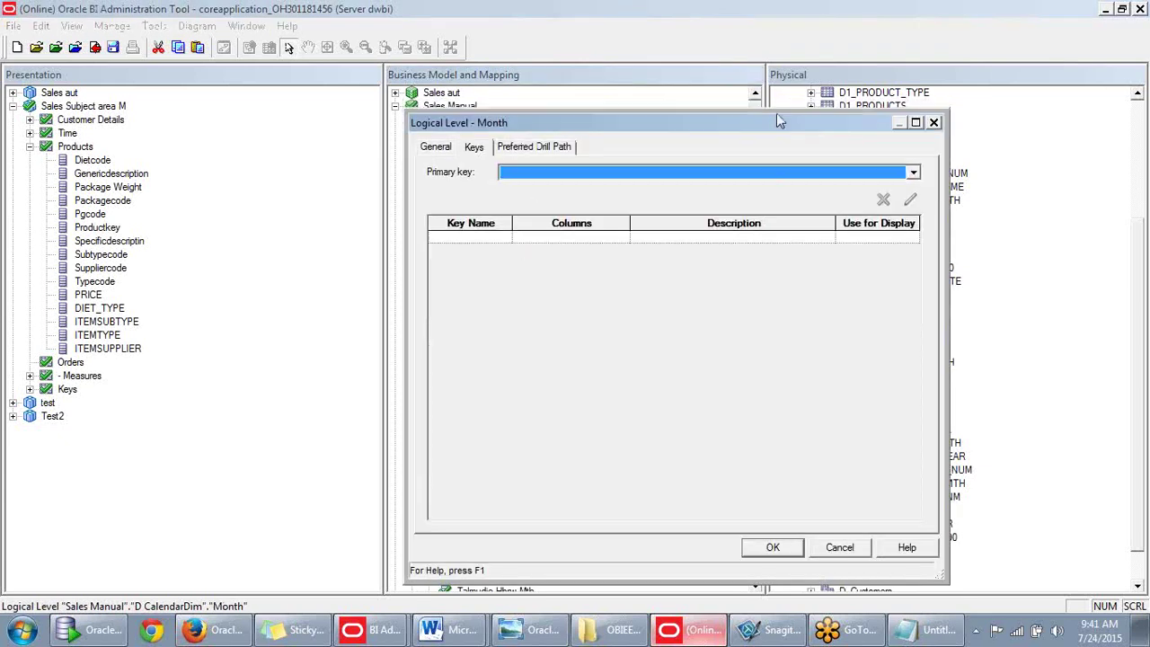
click(933, 114)
Create a logical level key on the Month column and review the Month level's Keys tab.
right_click(535, 215)
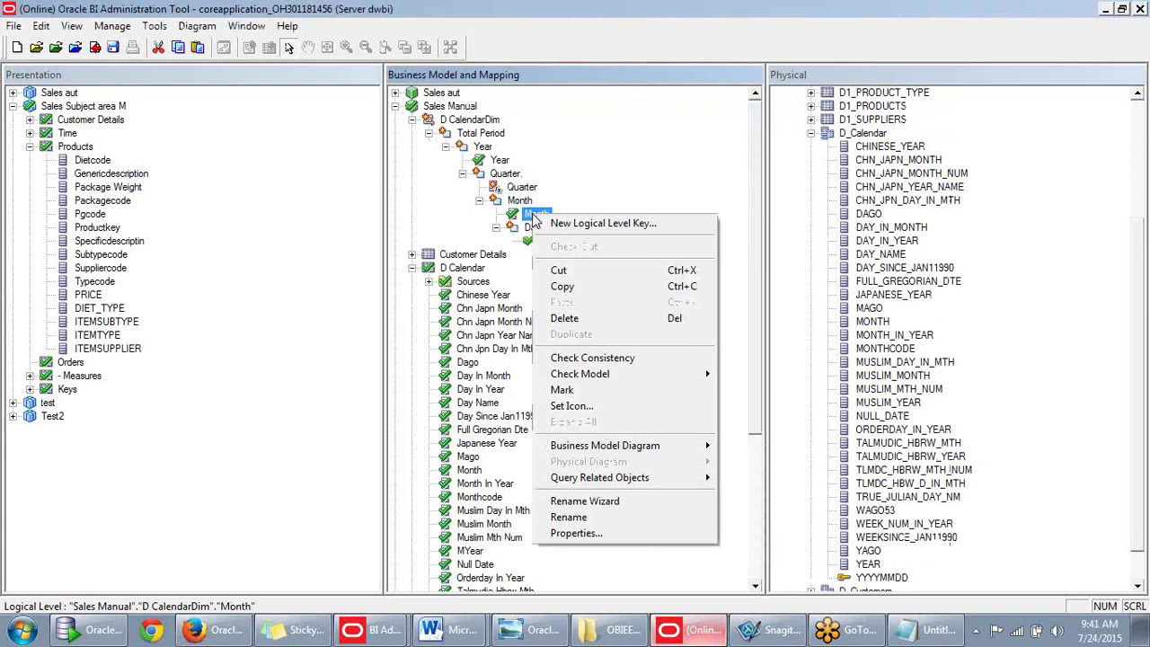
click(604, 201)
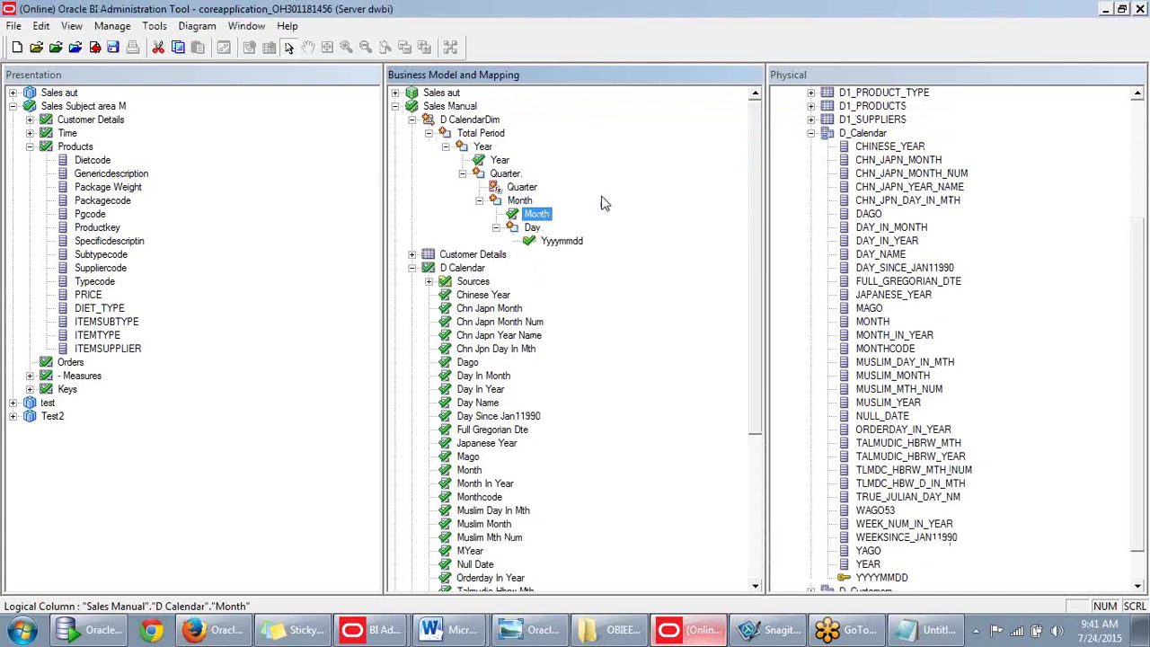
right_click(544, 219)
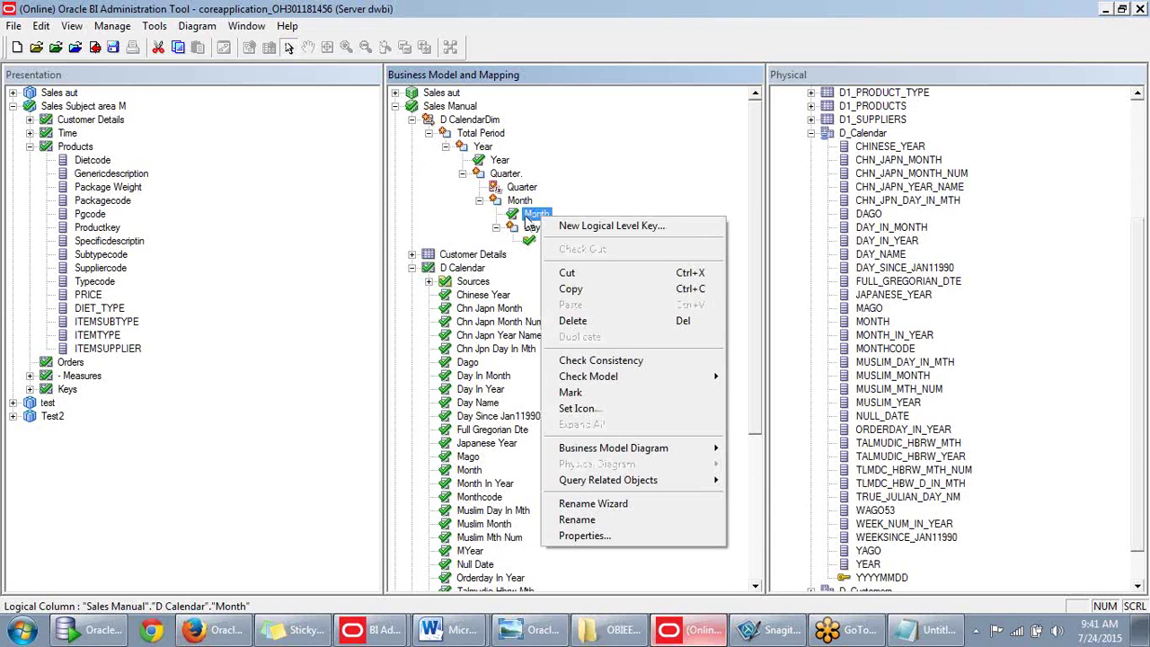
click(571, 234)
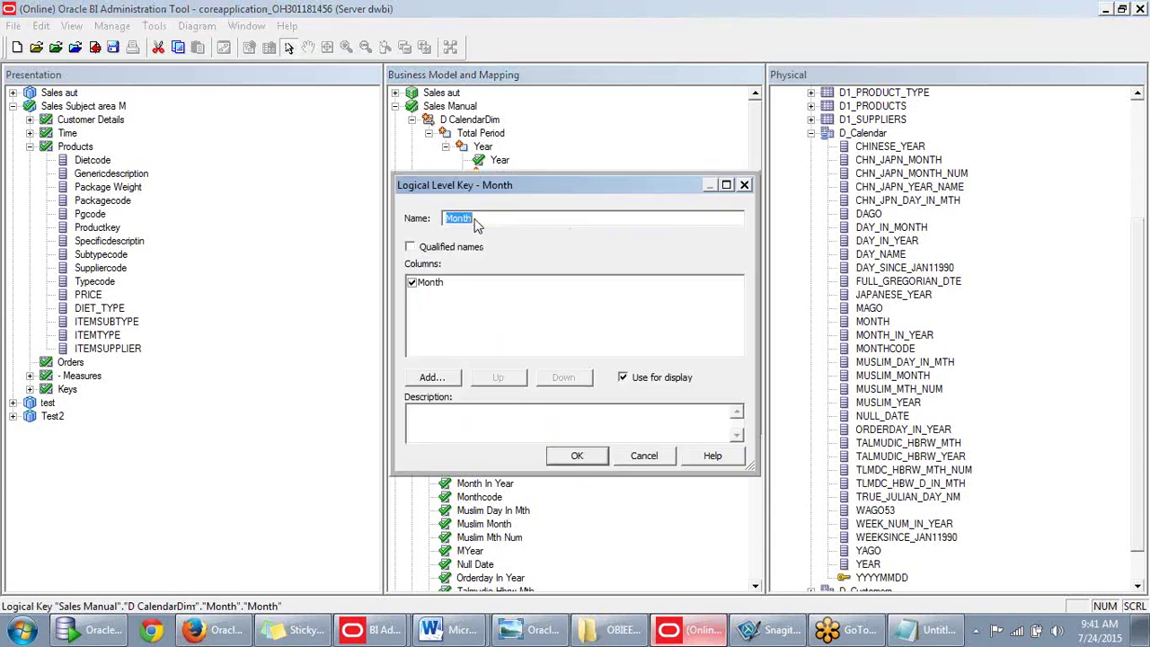
click(577, 456)
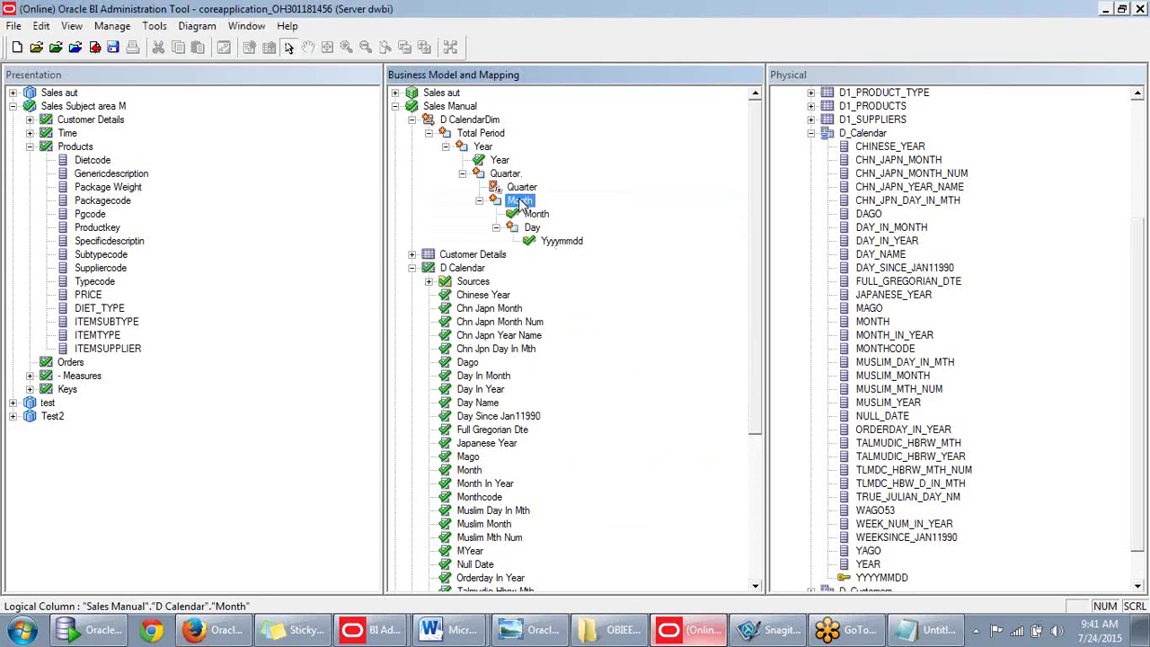
double_click(523, 205)
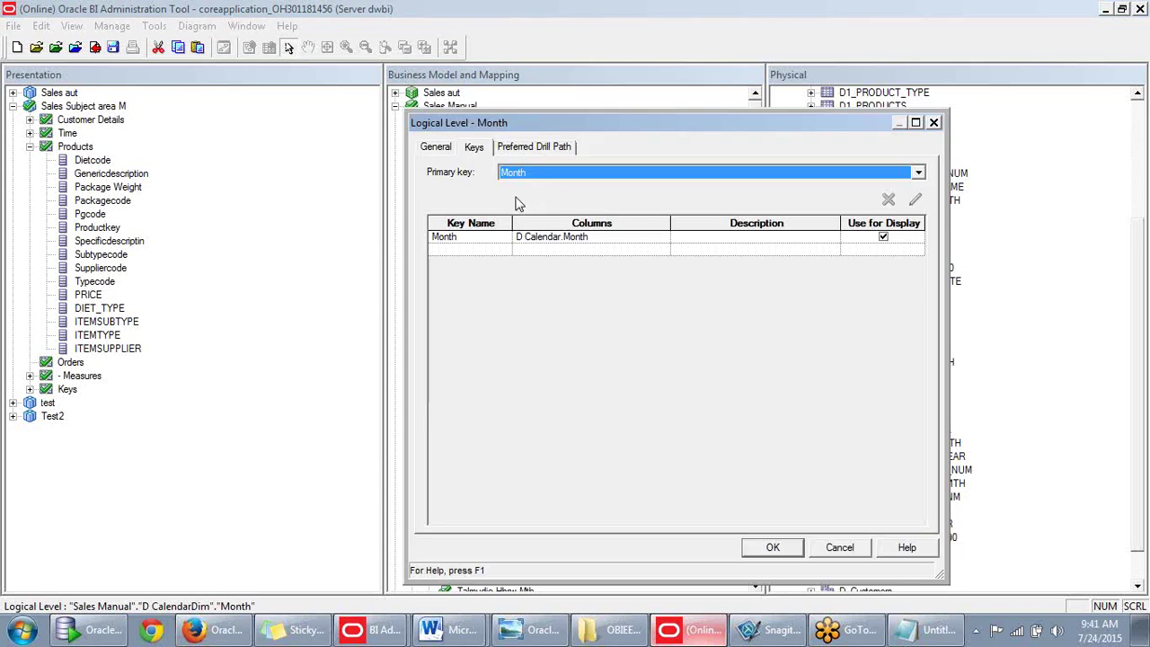
click(460, 250)
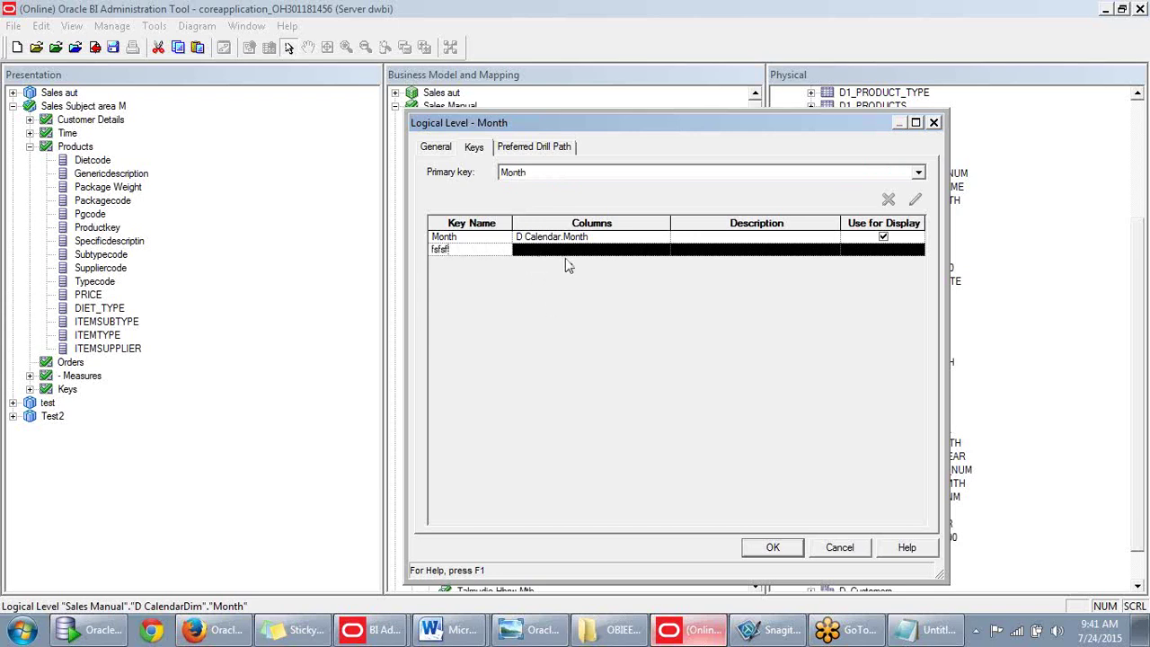
click(842, 548)
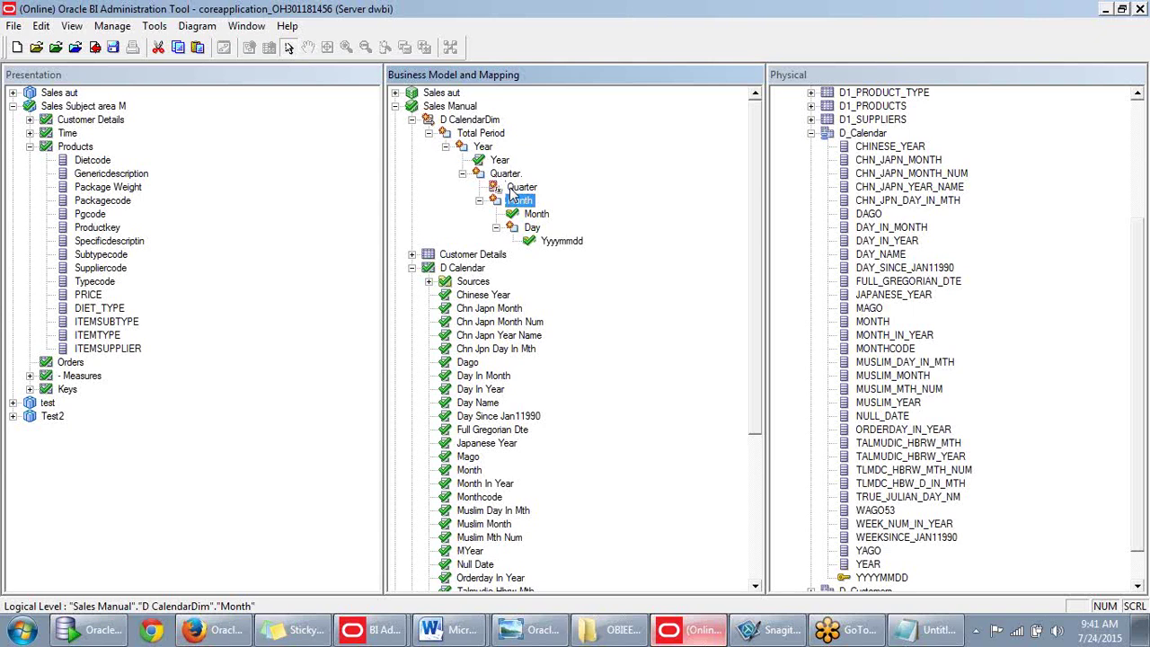
Create a logical level key on the Quarter column.
double_click(520, 187)
click(819, 36)
click(1138, 9)
right_click(512, 186)
click(548, 189)
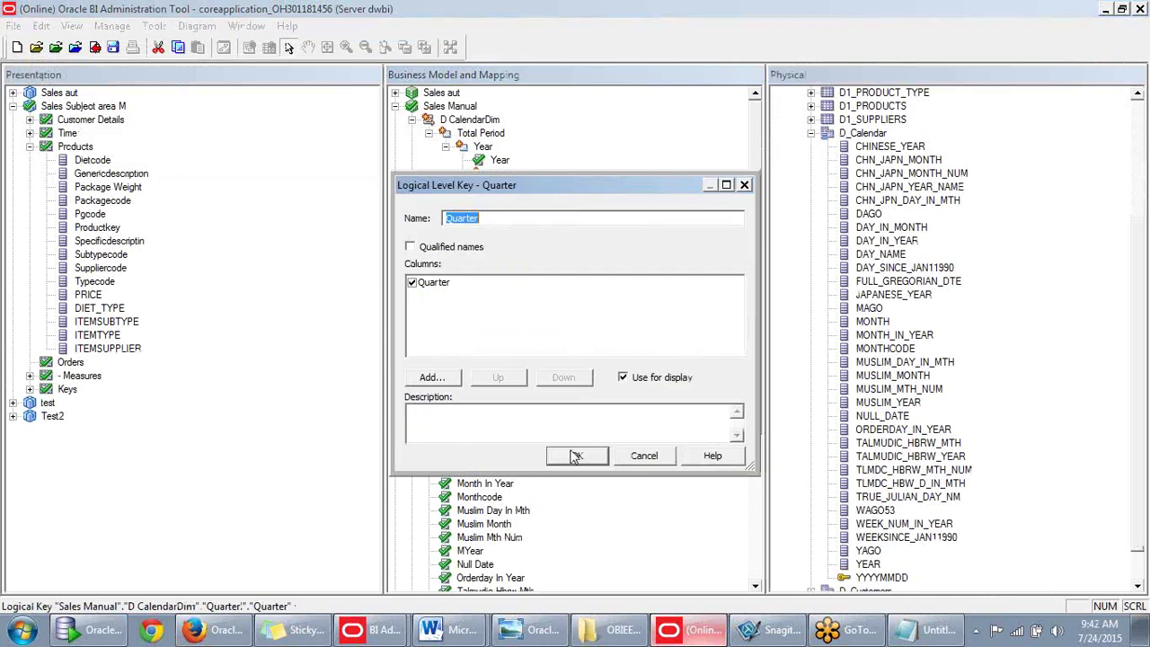
click(576, 456)
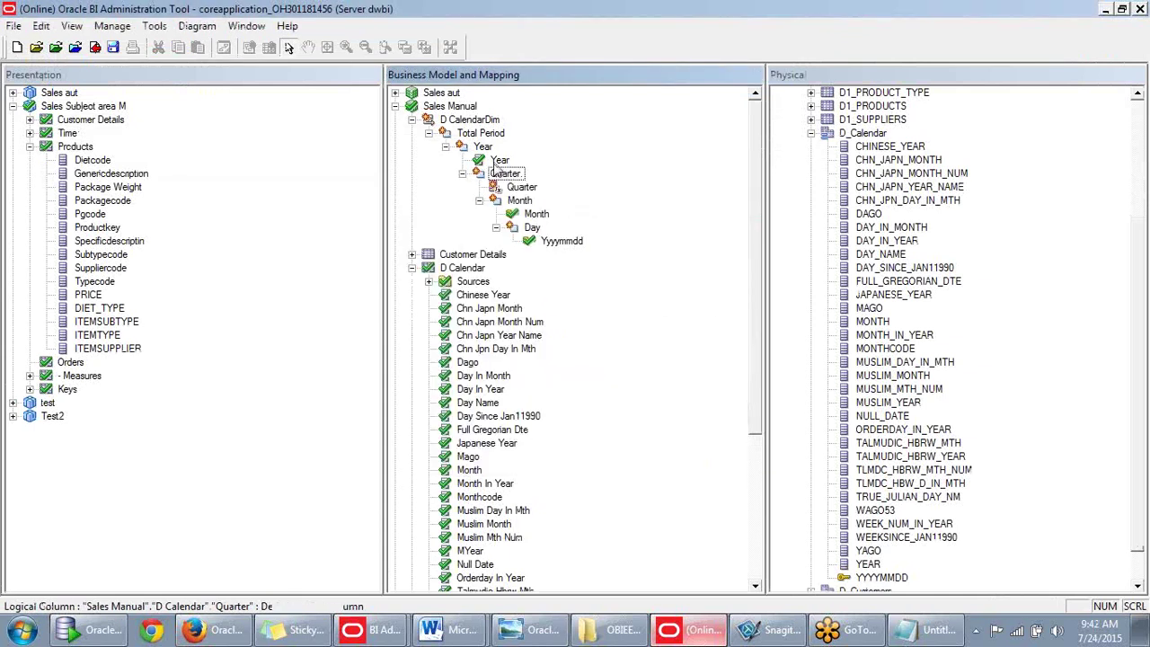
Create a logical level key on the Year column.
right_click(500, 161)
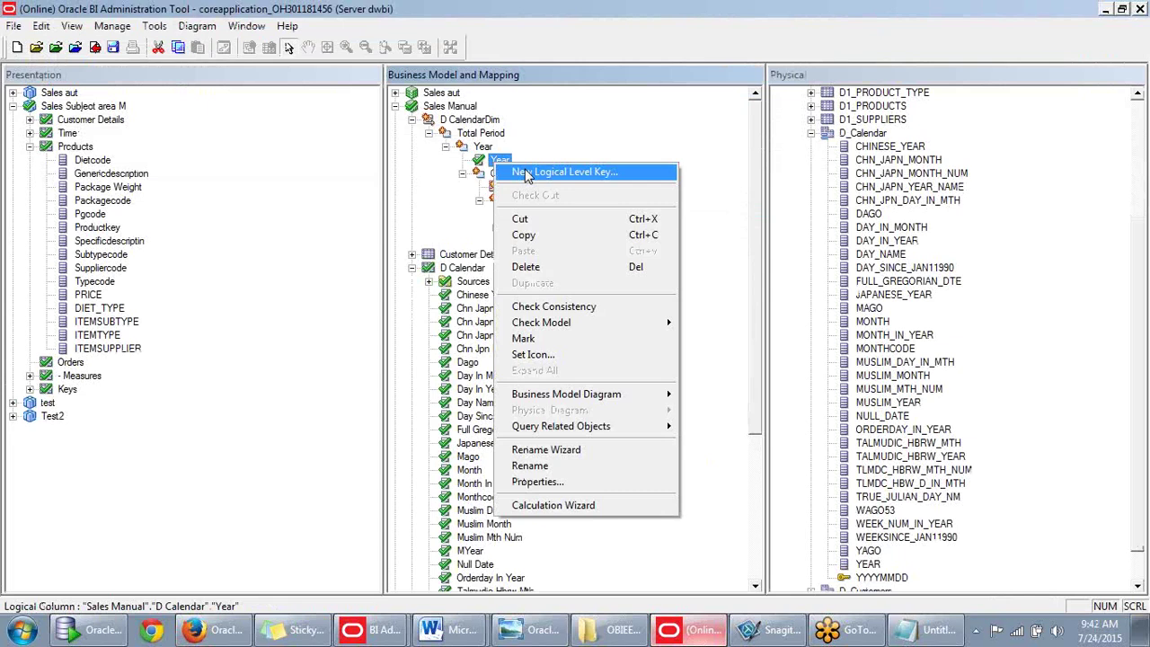
click(527, 175)
click(576, 456)
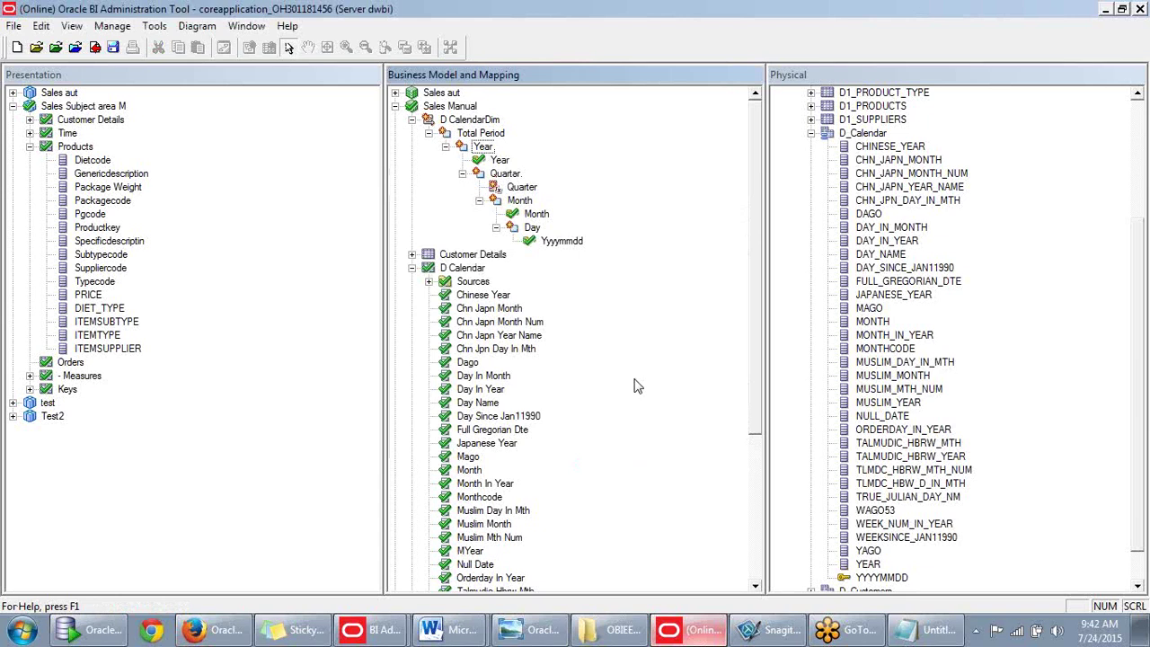
Select the Month level and its Month column to check the result.
click(521, 203)
click(536, 215)
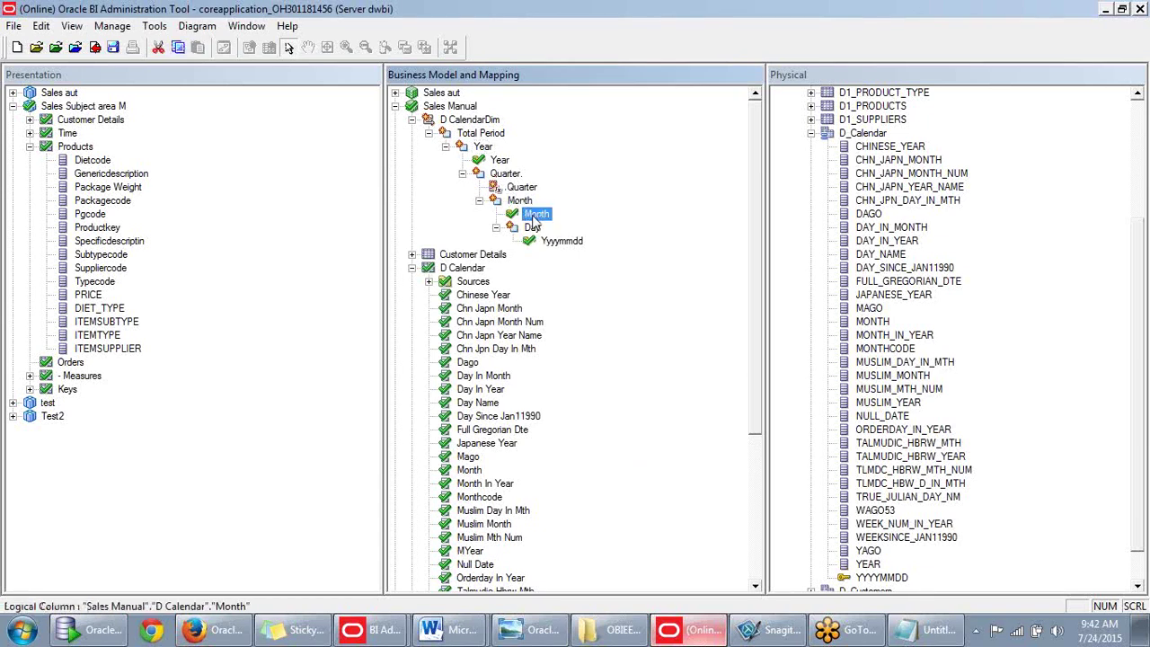
scroll(539, 211, down, 1)
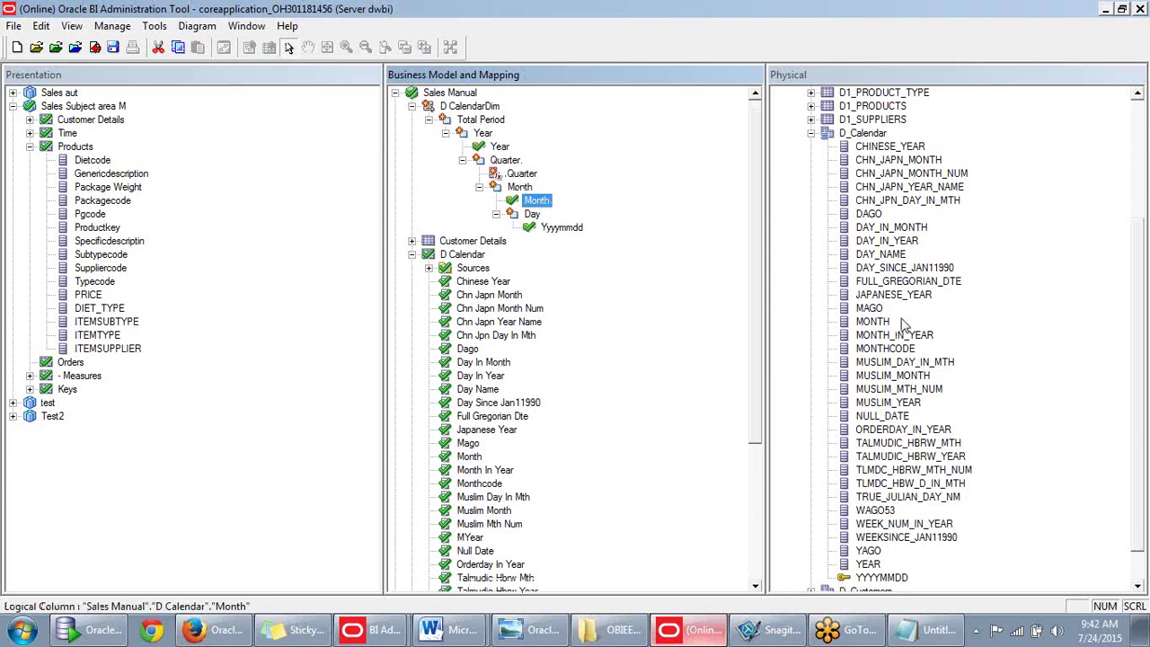
scroll(904, 326, down, 1)
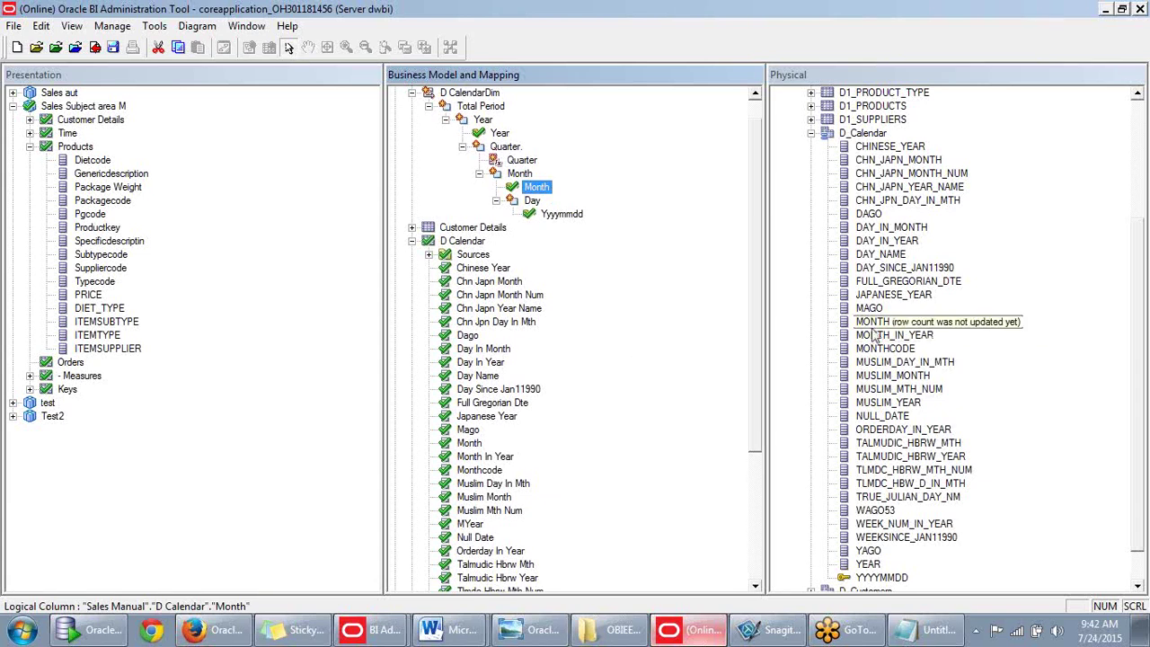
right_click(876, 321)
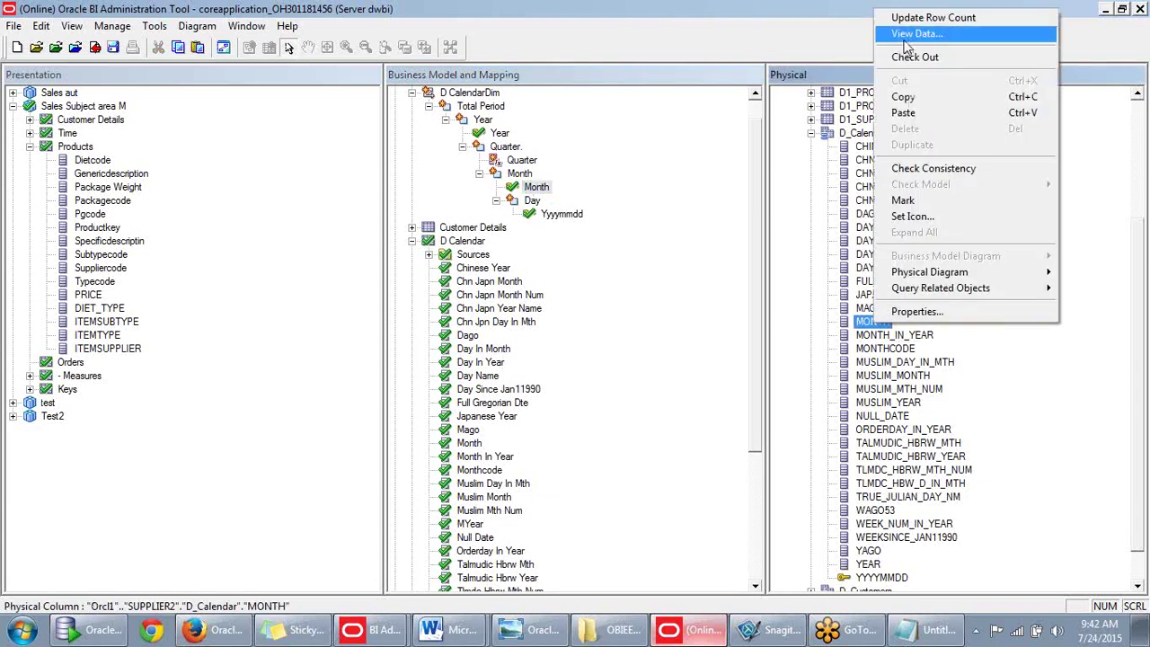
click(903, 57)
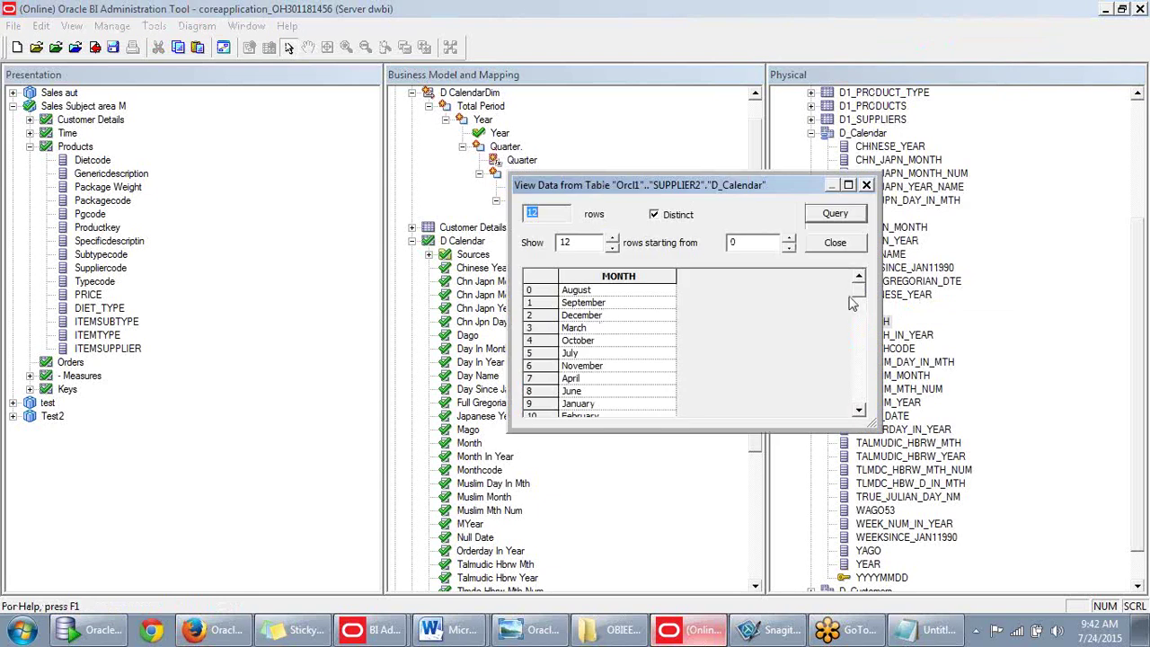
drag(859, 305, 860, 328)
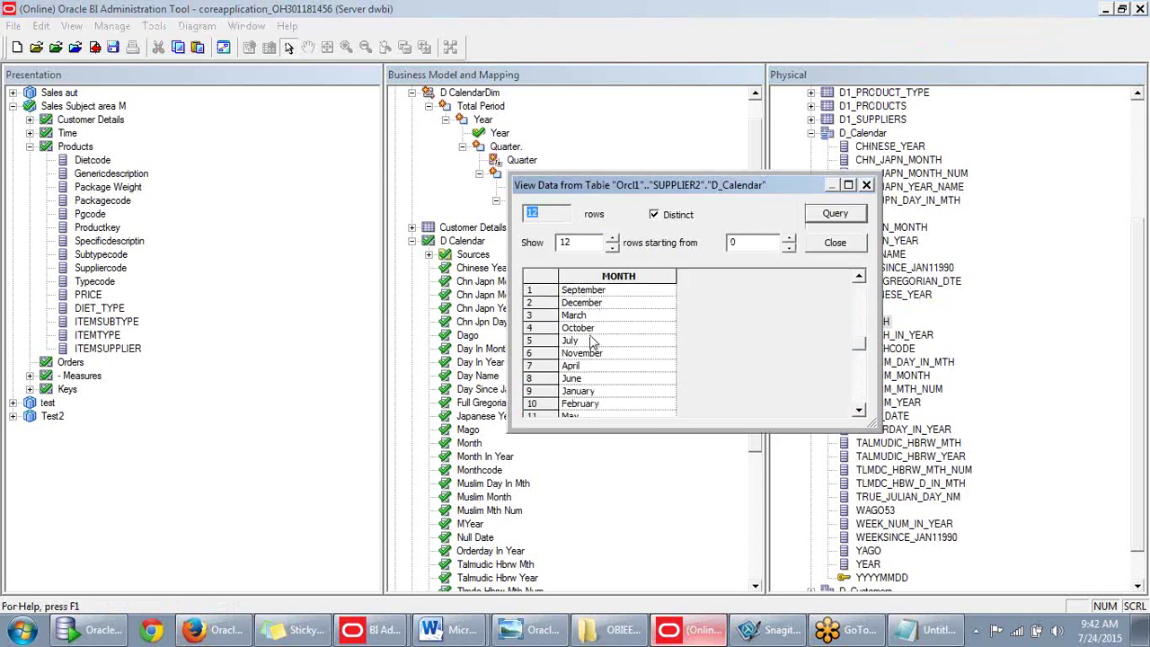
drag(860, 344, 882, 296)
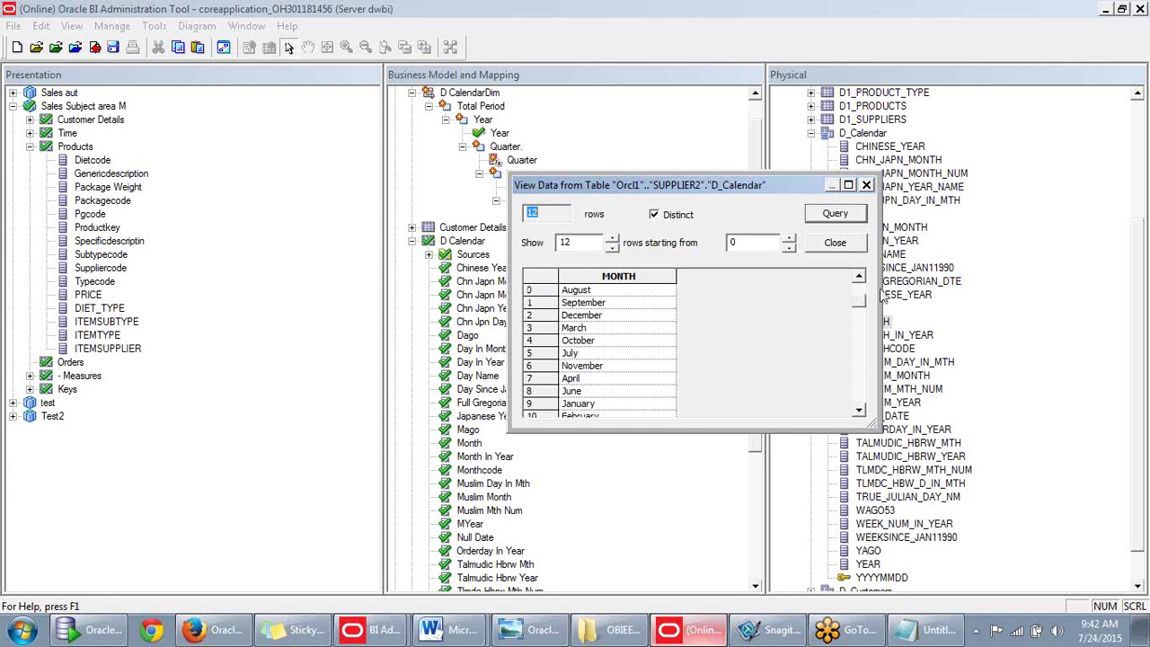
drag(730, 190, 835, 164)
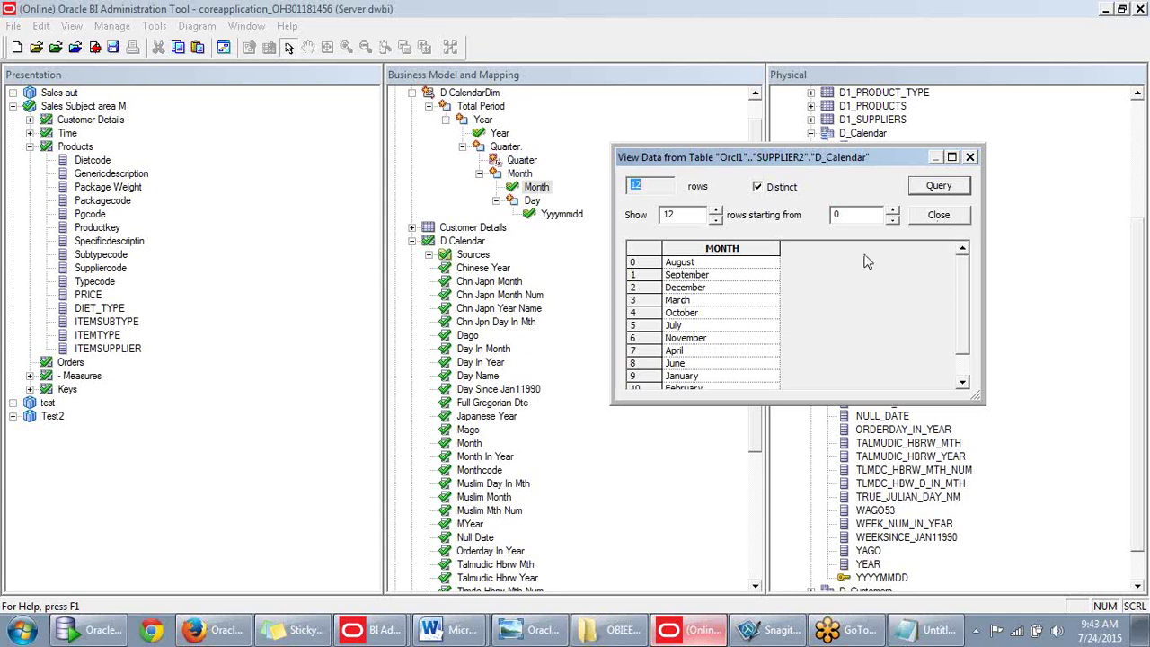
drag(843, 176, 838, 227)
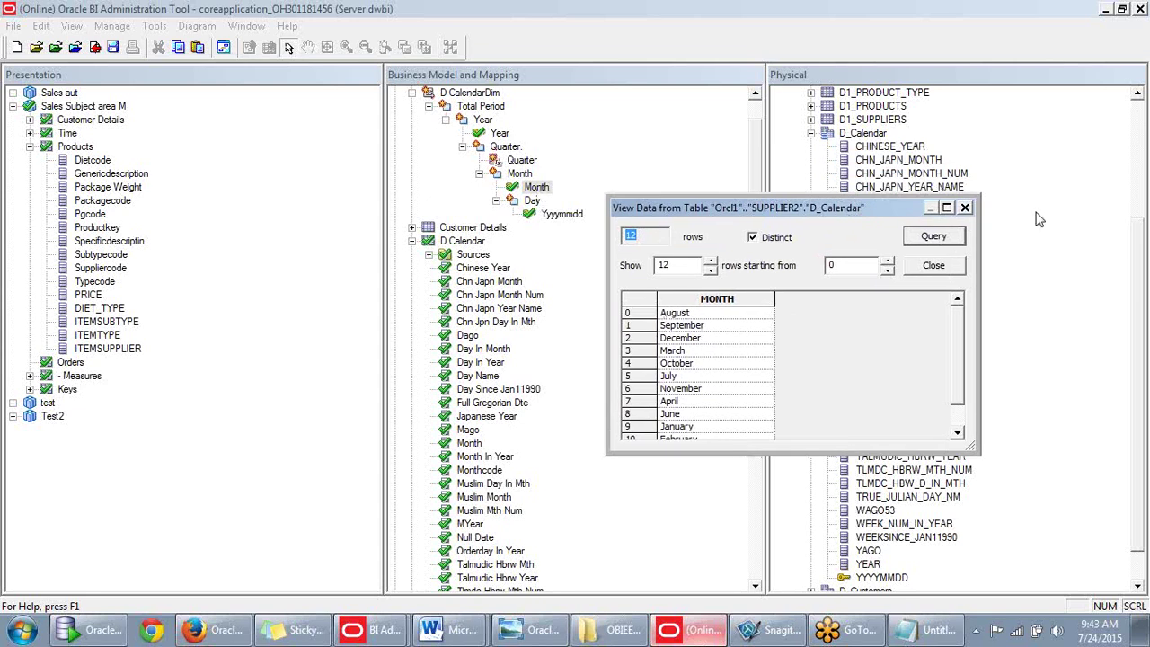
click(966, 208)
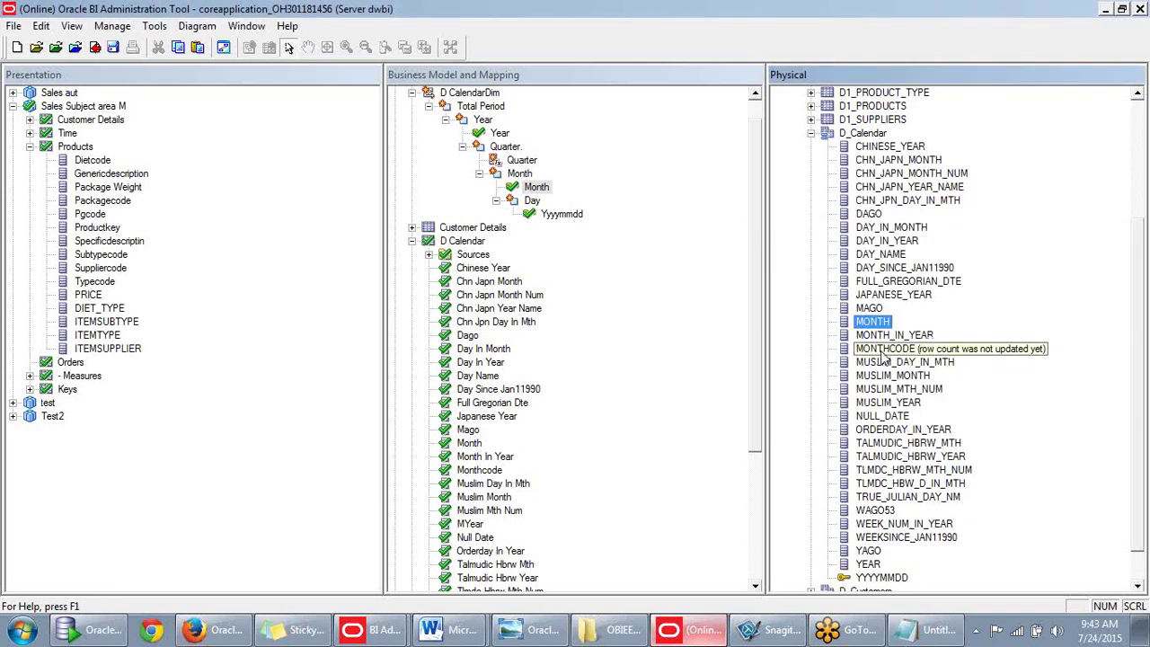
right_click(882, 348)
click(935, 63)
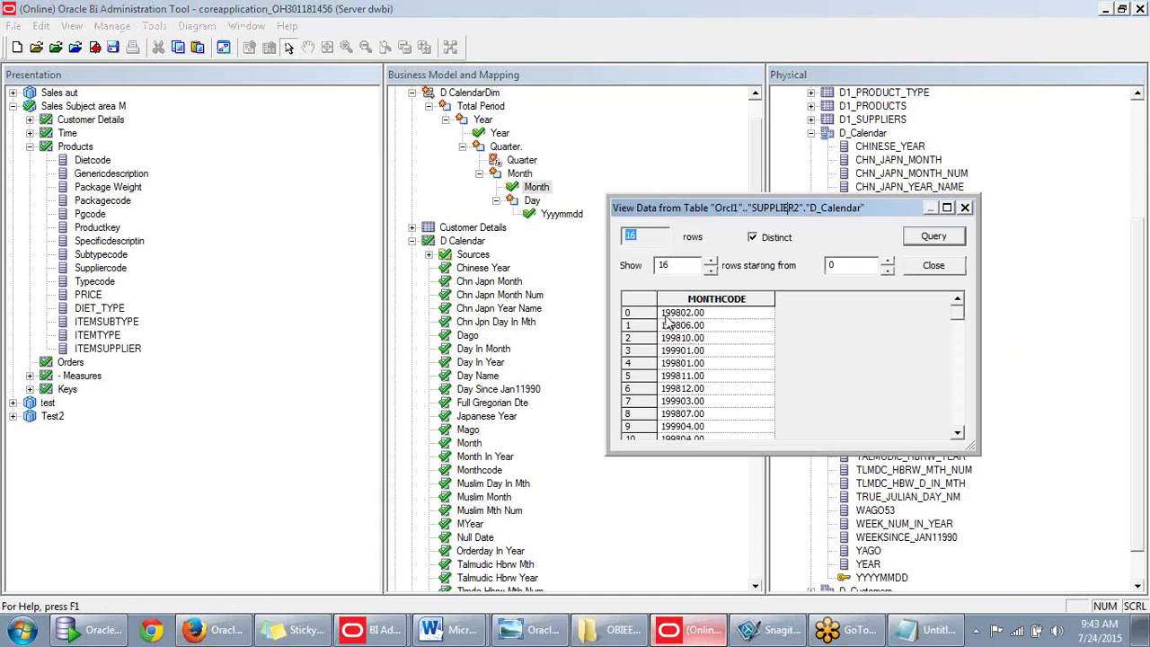
click(933, 266)
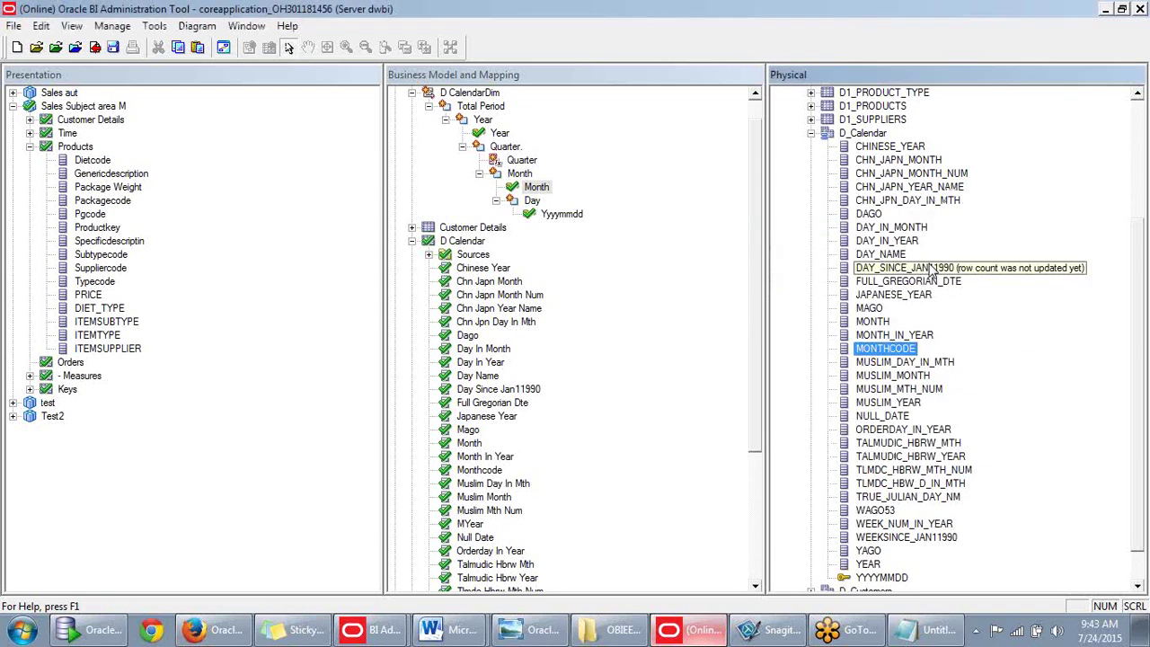
click(688, 282)
Drag the Monthcode column under the Month level of D CalendarDim.
scroll(503, 415, down, 1)
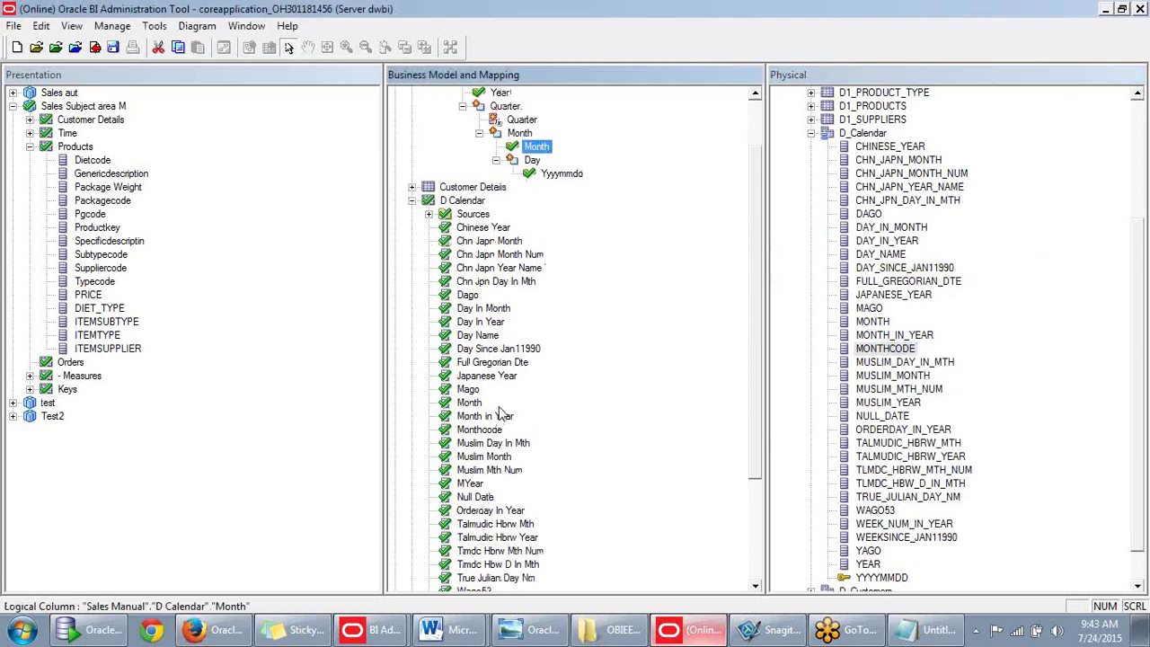
scroll(501, 410, down, 3)
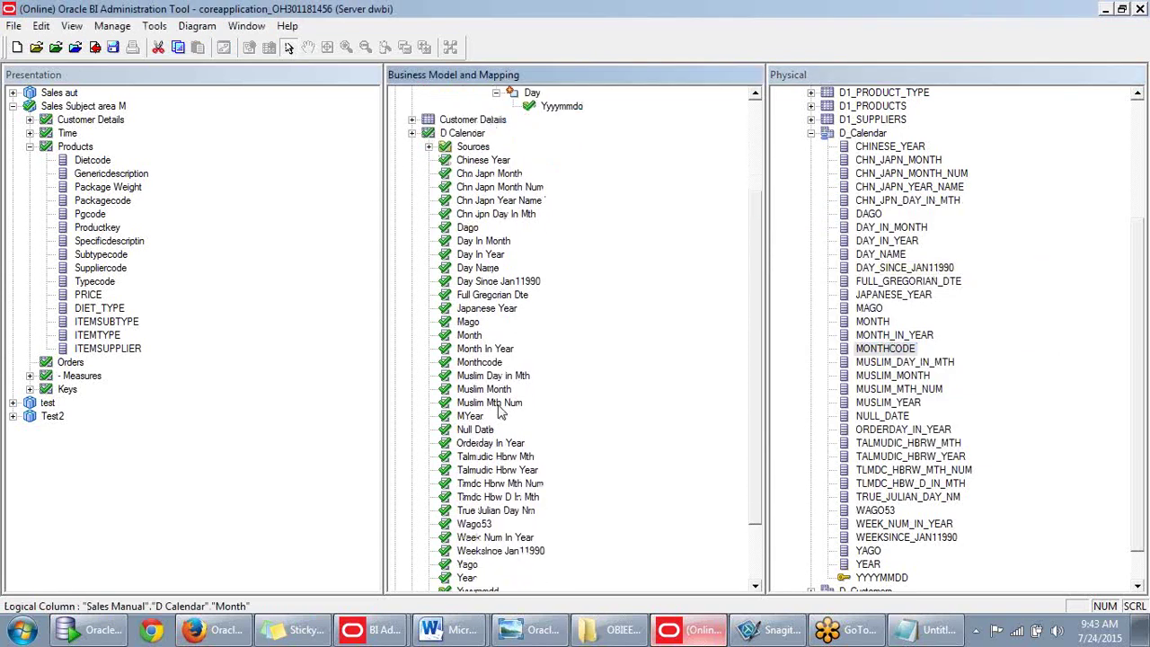
scroll(500, 411, down, 1)
scroll(499, 411, up, 1)
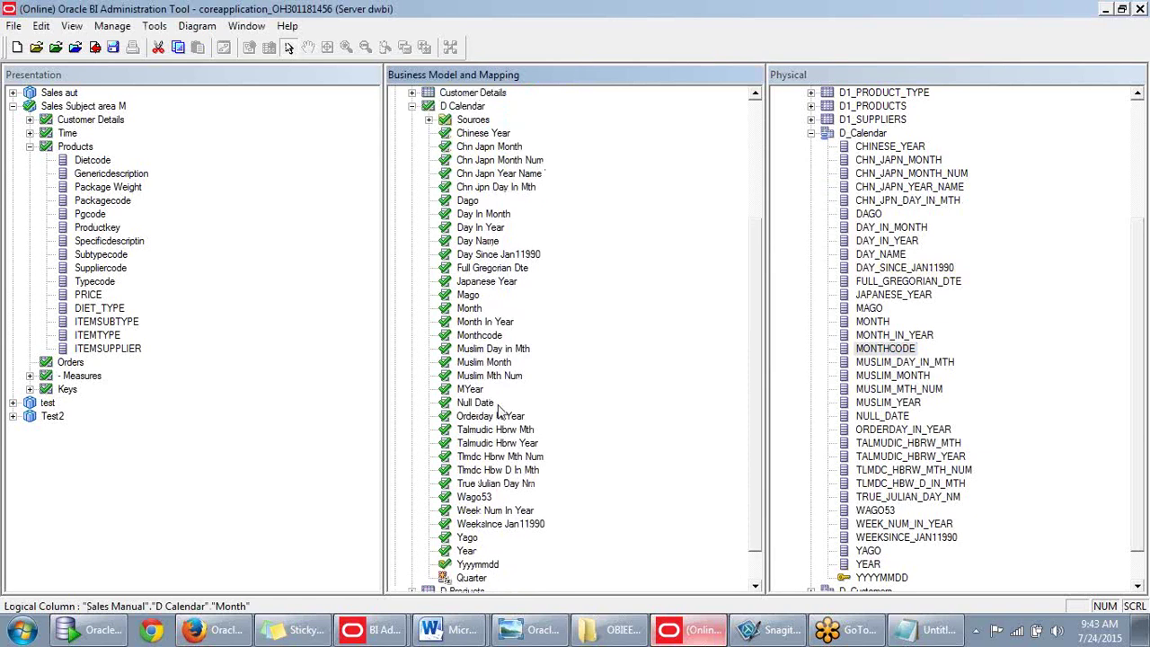
scroll(485, 369, up, 1)
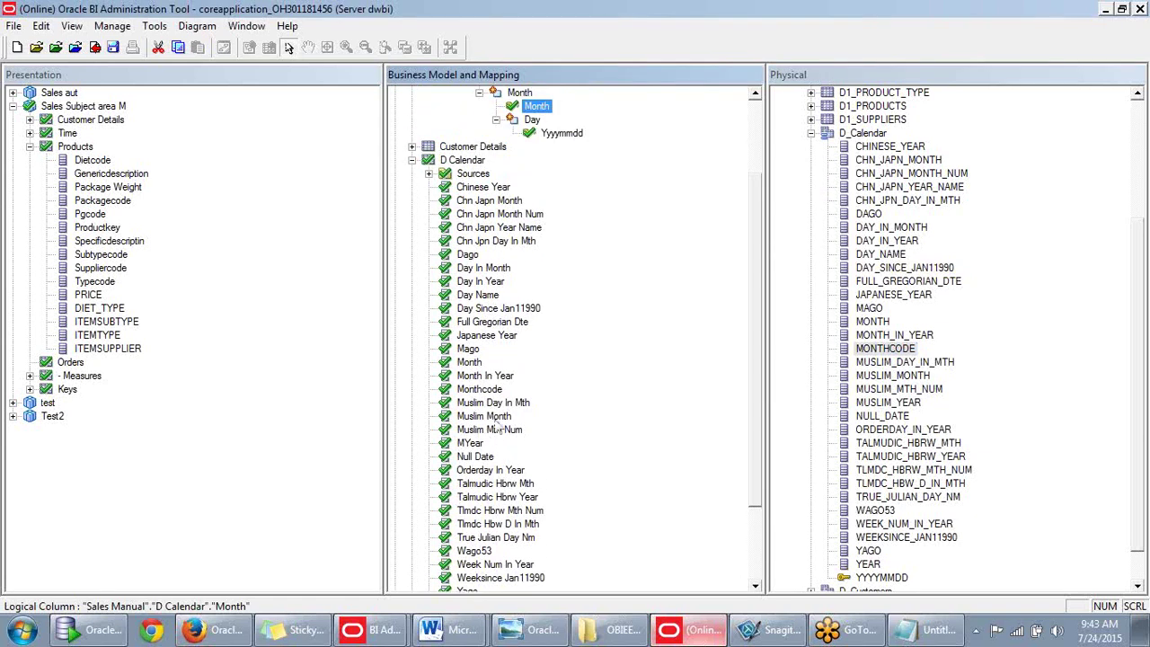
drag(492, 392, 527, 154)
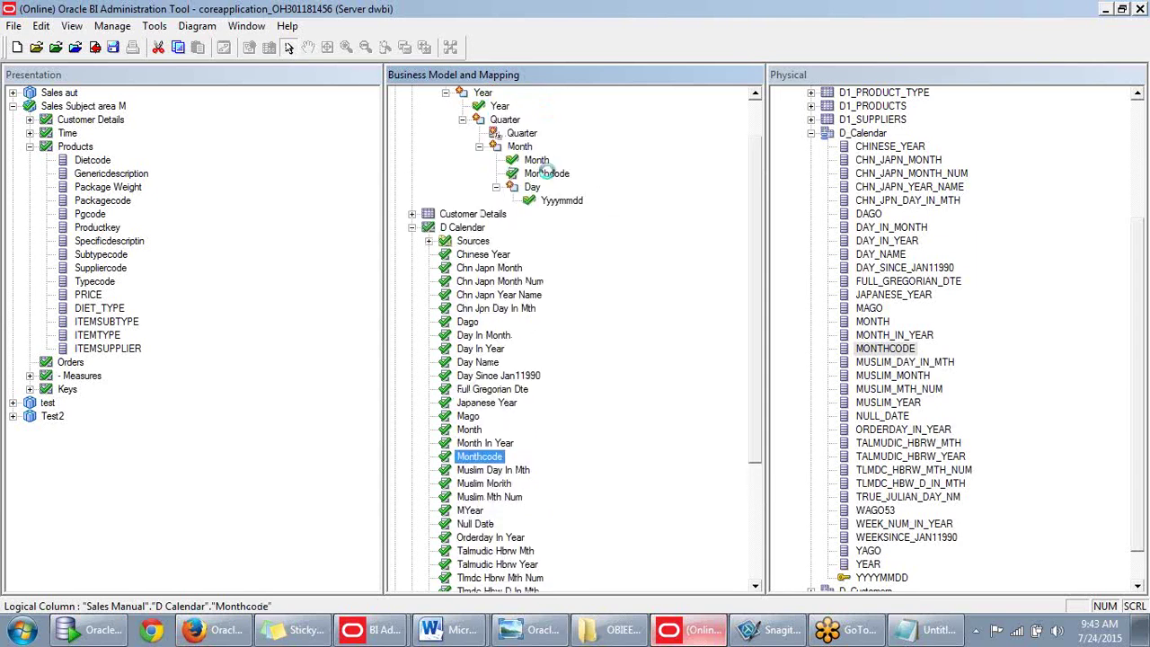
Make Monthcode a logical level key and view the Month level's keys.
right_click(550, 174)
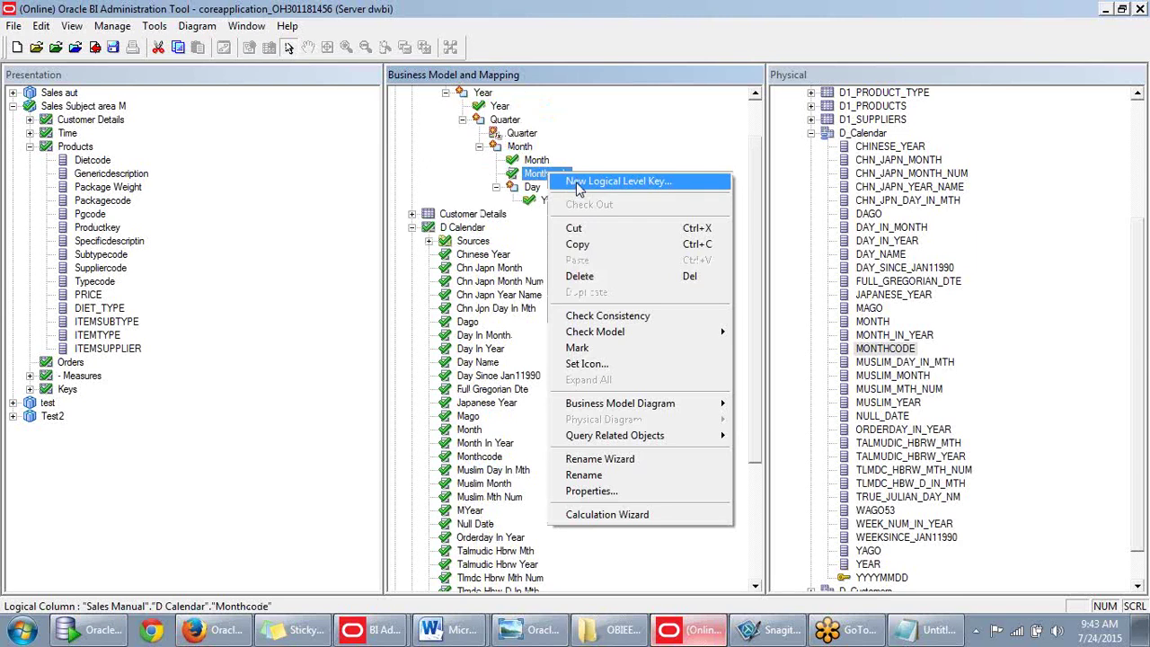
click(576, 184)
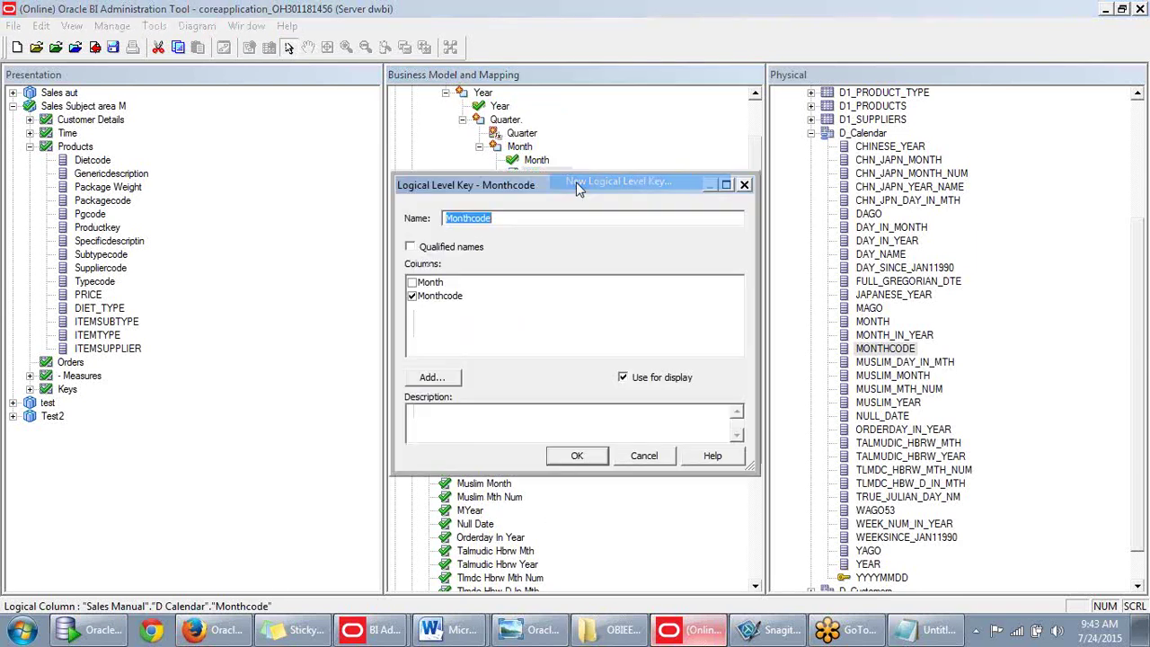
click(579, 456)
double_click(519, 146)
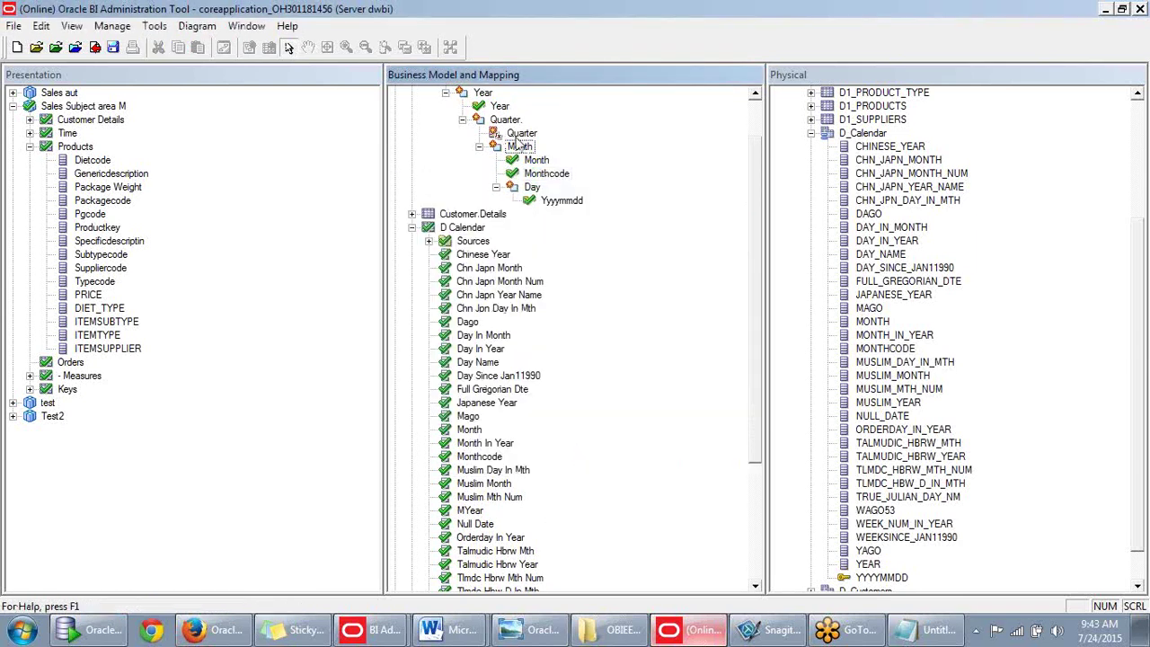
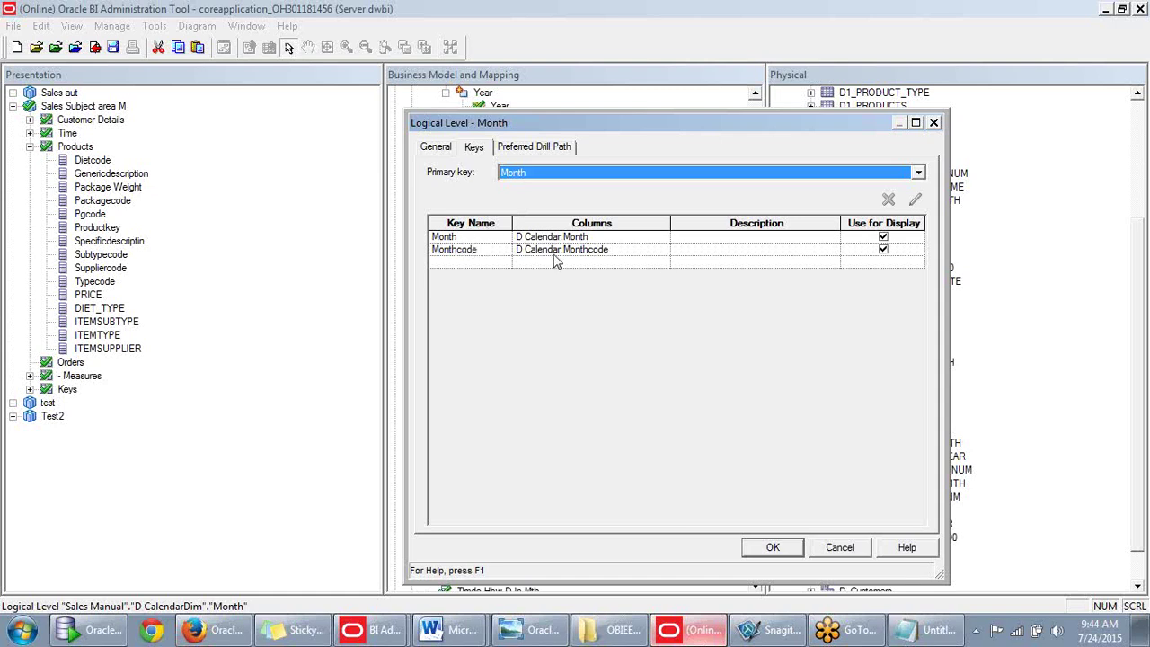
Leave Use for Display checked only on the Month key of the Month level, then confirm.
click(885, 252)
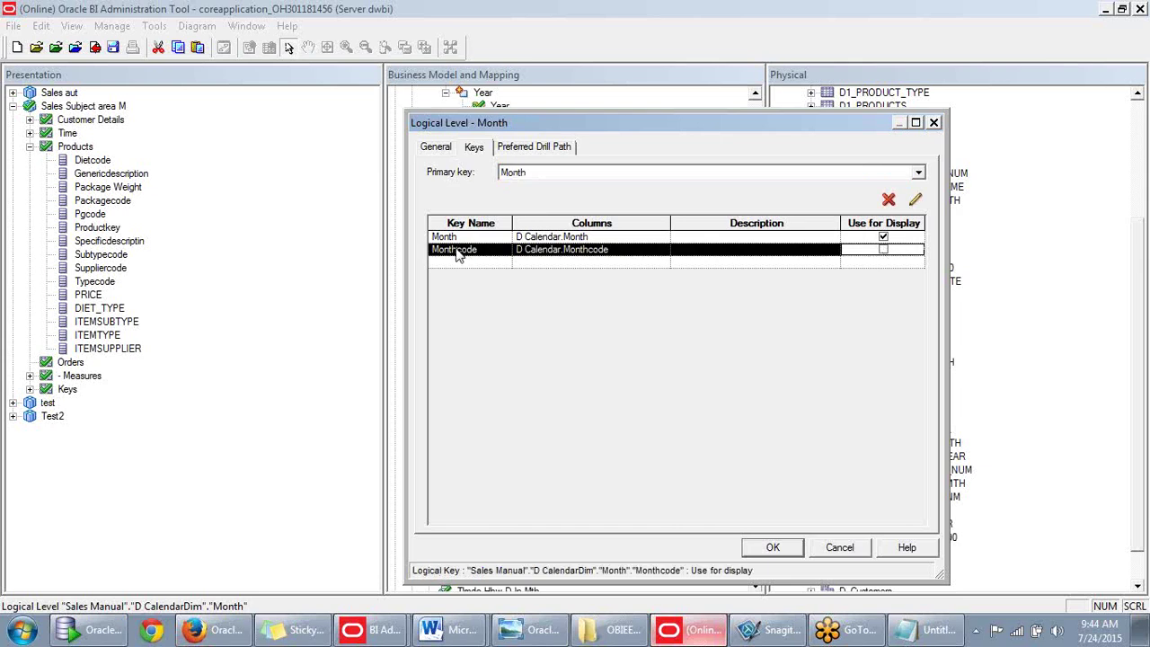
click(460, 238)
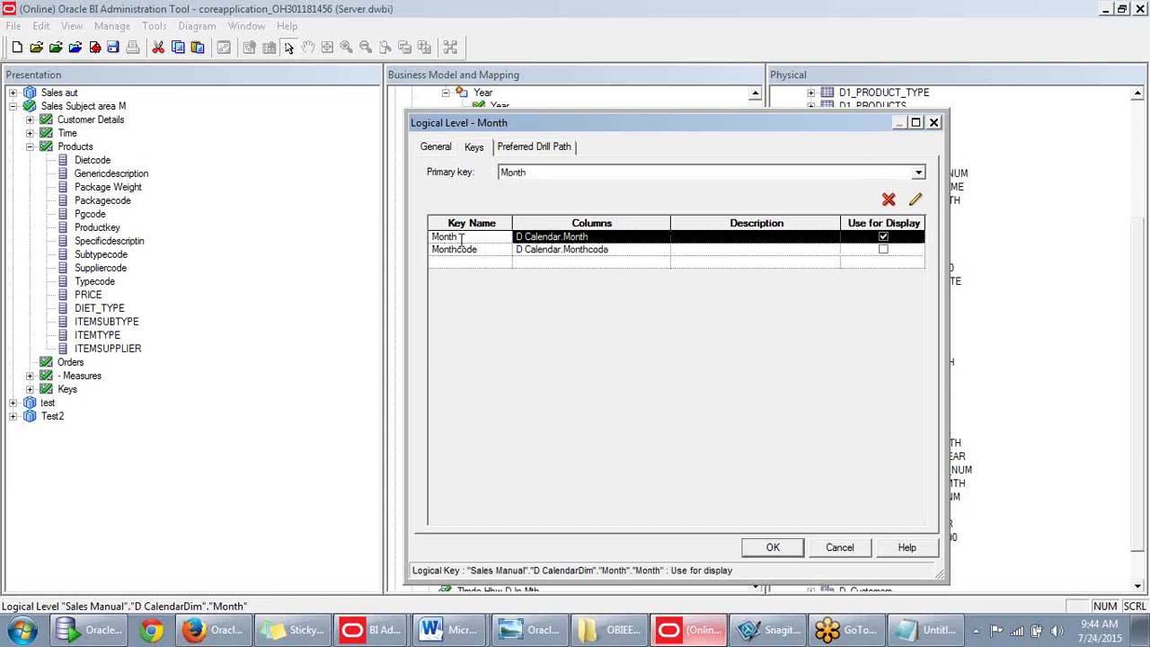
click(570, 238)
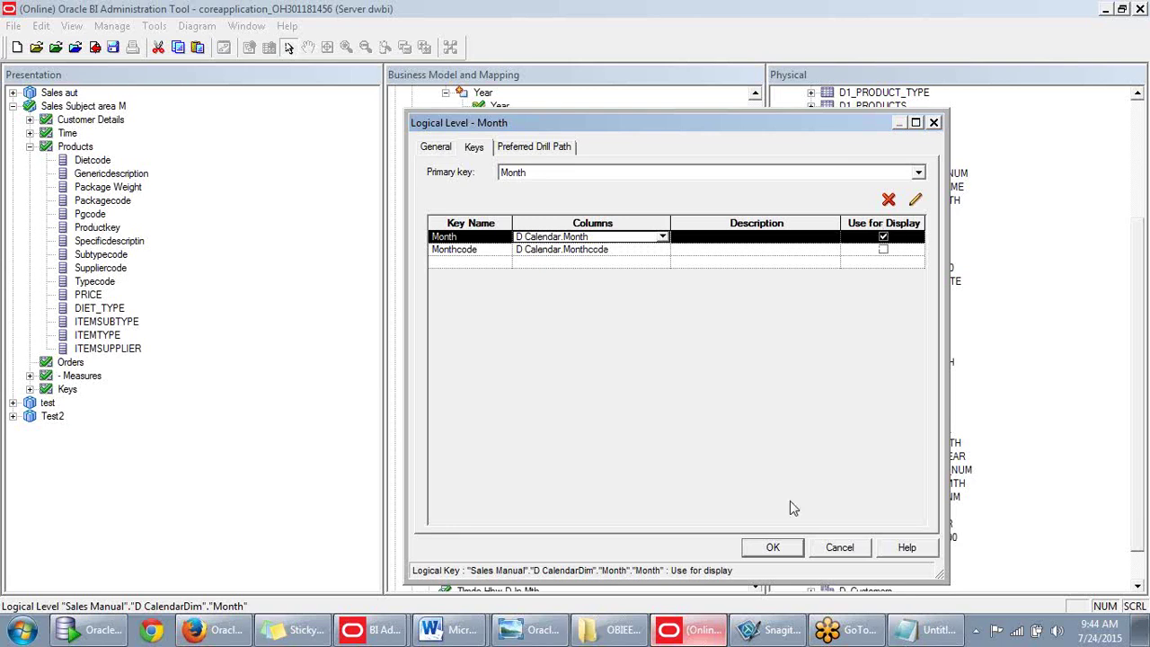
click(772, 547)
drag(753, 361, 744, 204)
Expand the D CalendarDim hierarchy and inspect its Year level.
click(411, 119)
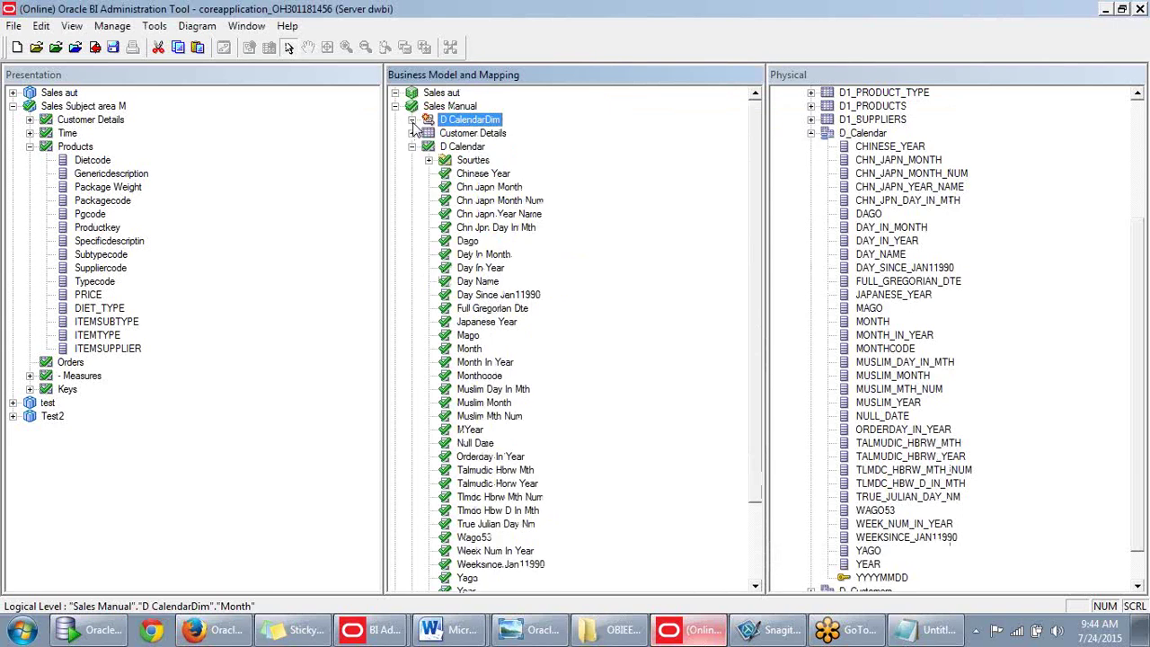
click(412, 119)
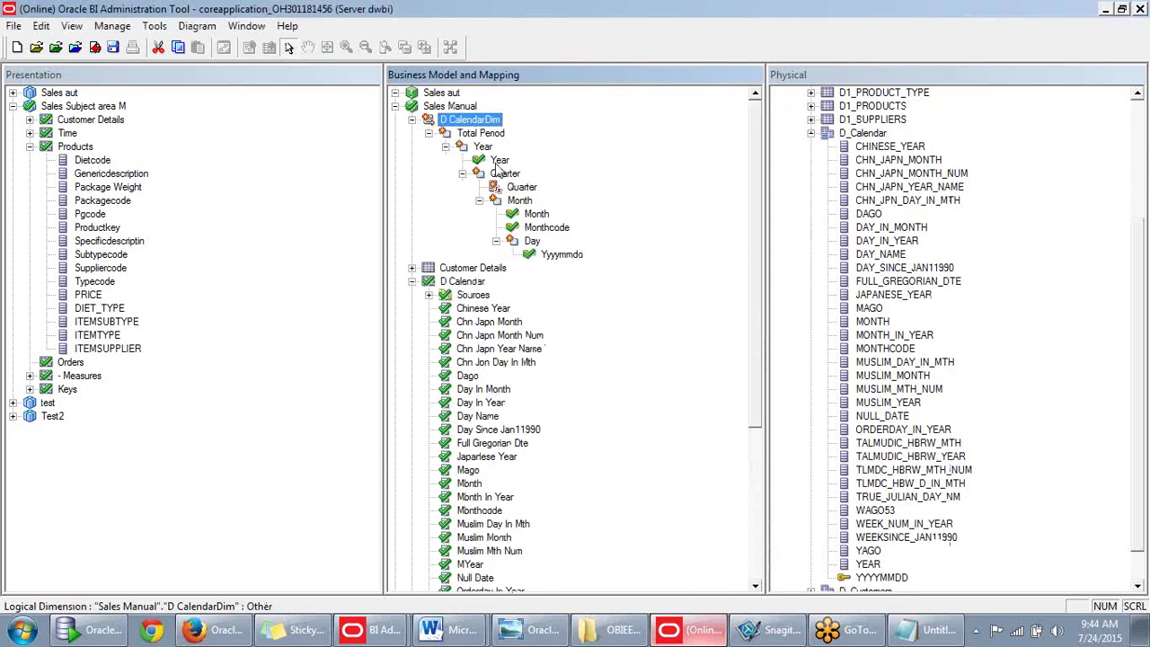
click(483, 147)
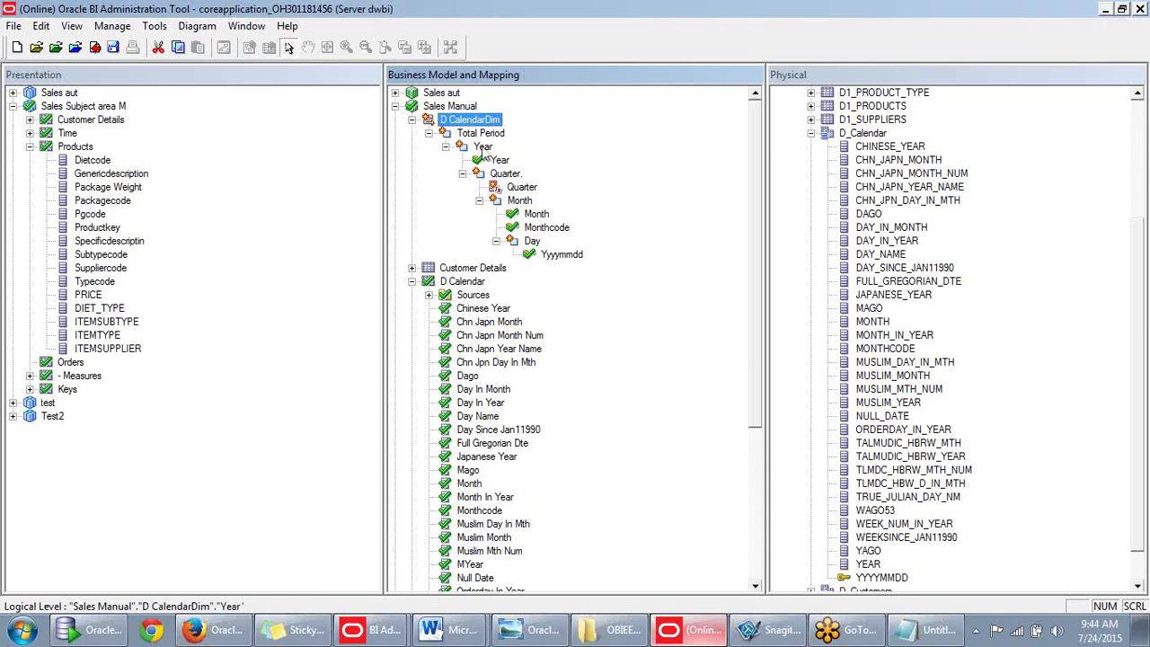
scroll(755, 366, down, 2)
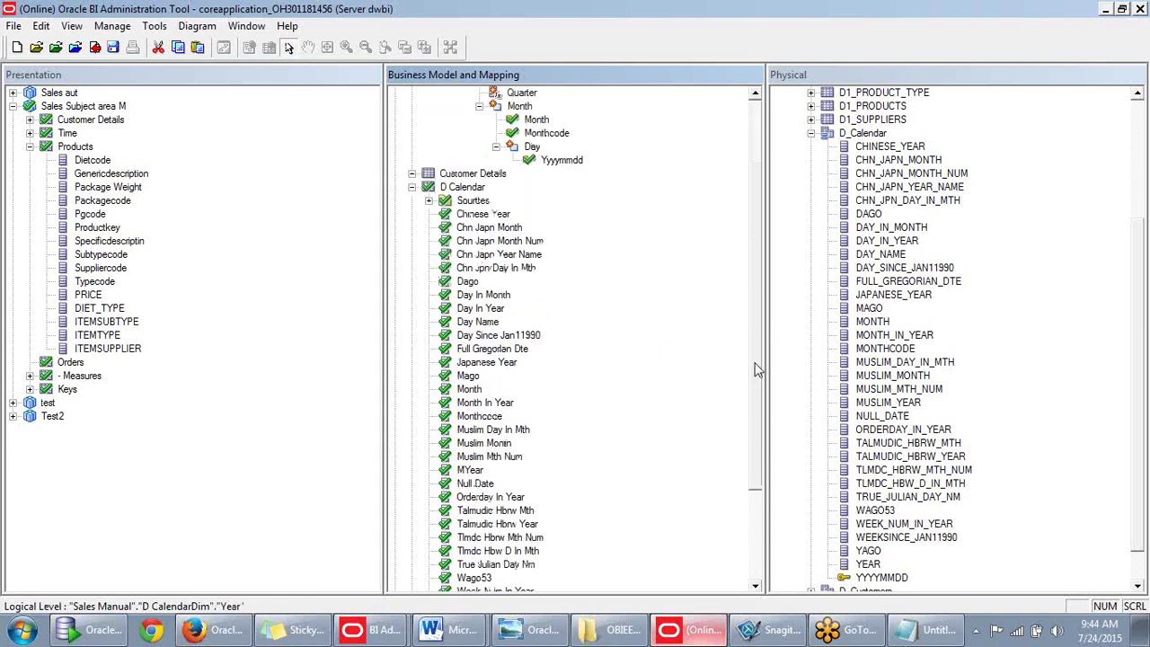
scroll(759, 494, down, 3)
scroll(762, 399, up, 5)
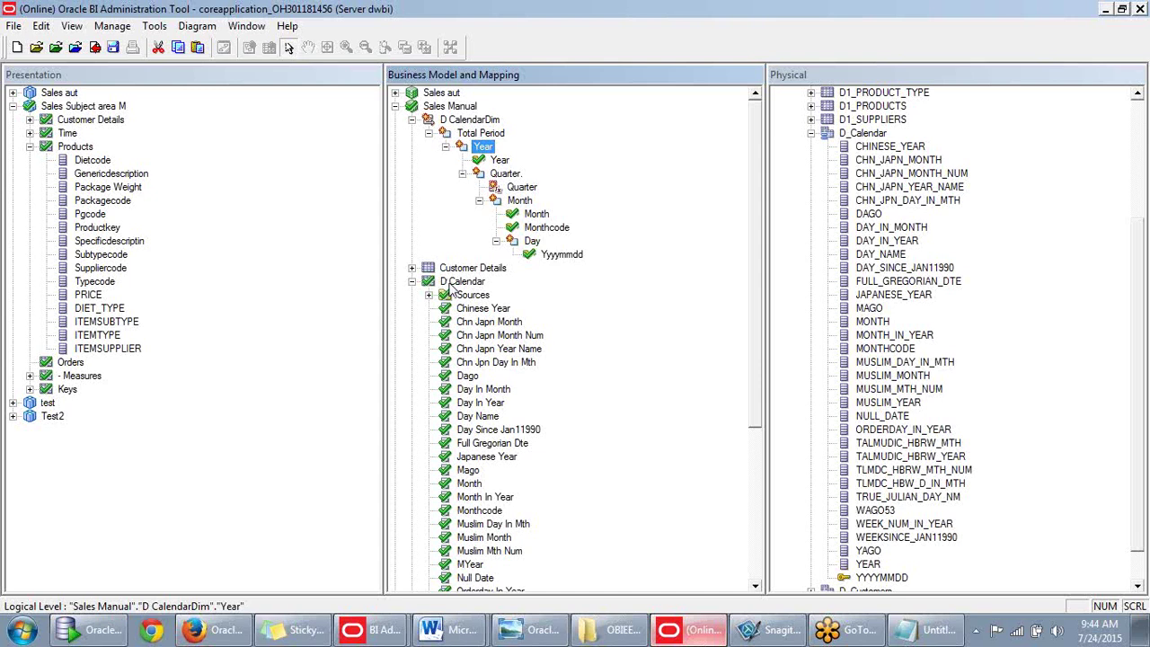
Open the D Calendar logical table's Properties from its right-click menu.
double_click(458, 281)
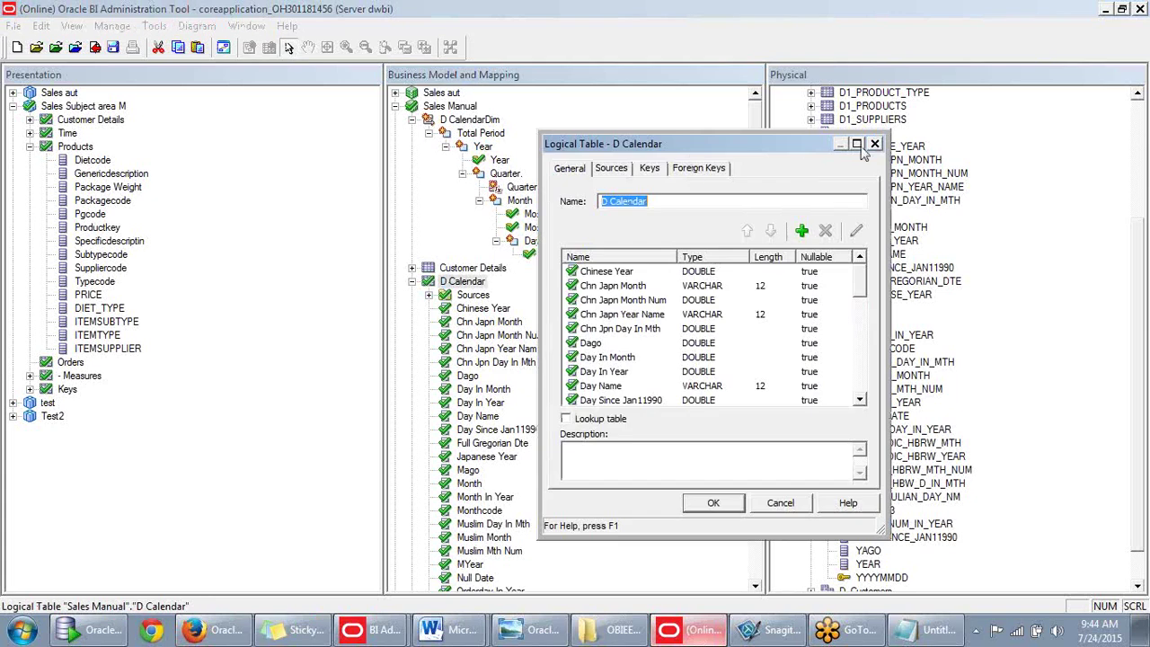
click(874, 145)
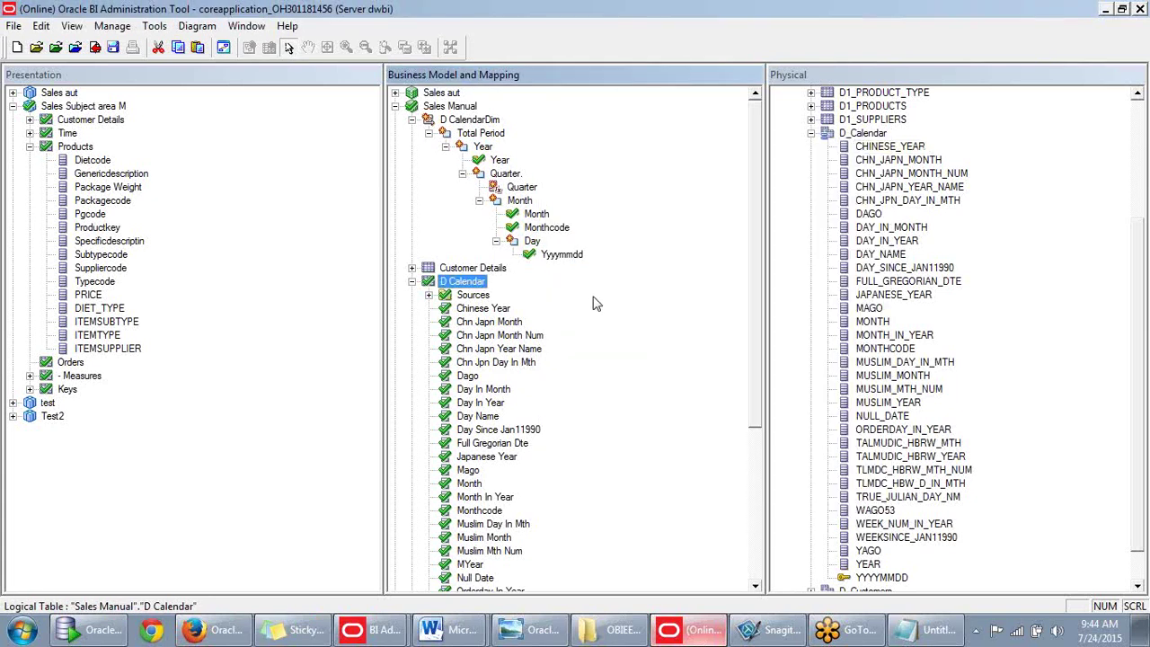
click(410, 121)
click(395, 106)
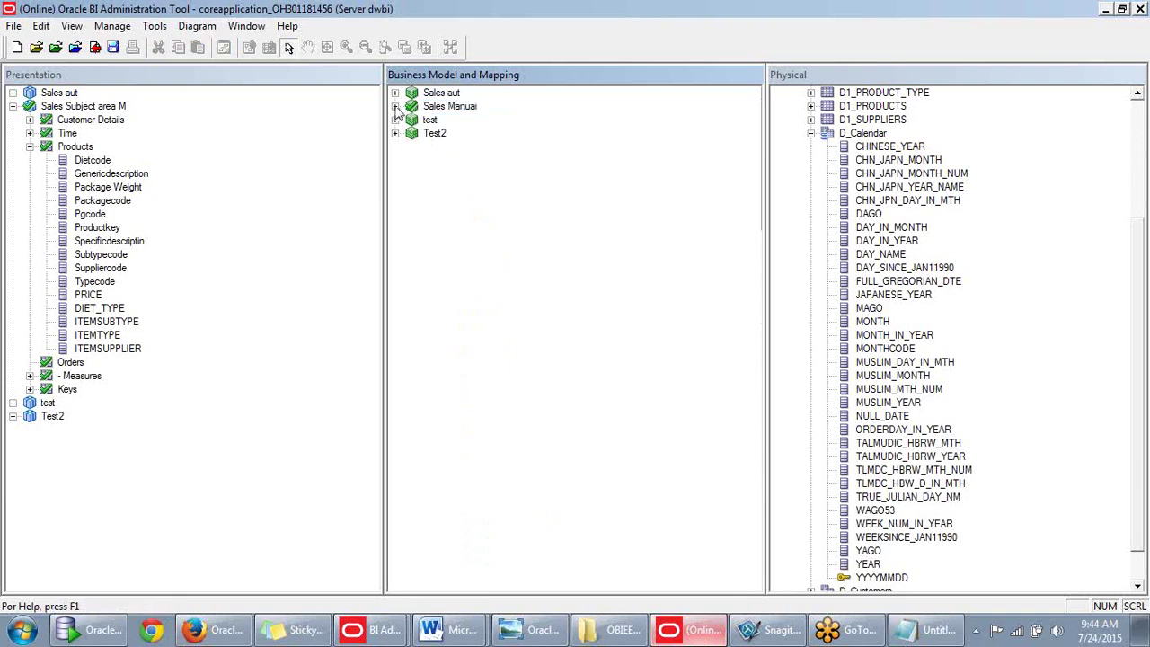
click(396, 106)
click(412, 120)
click(434, 146)
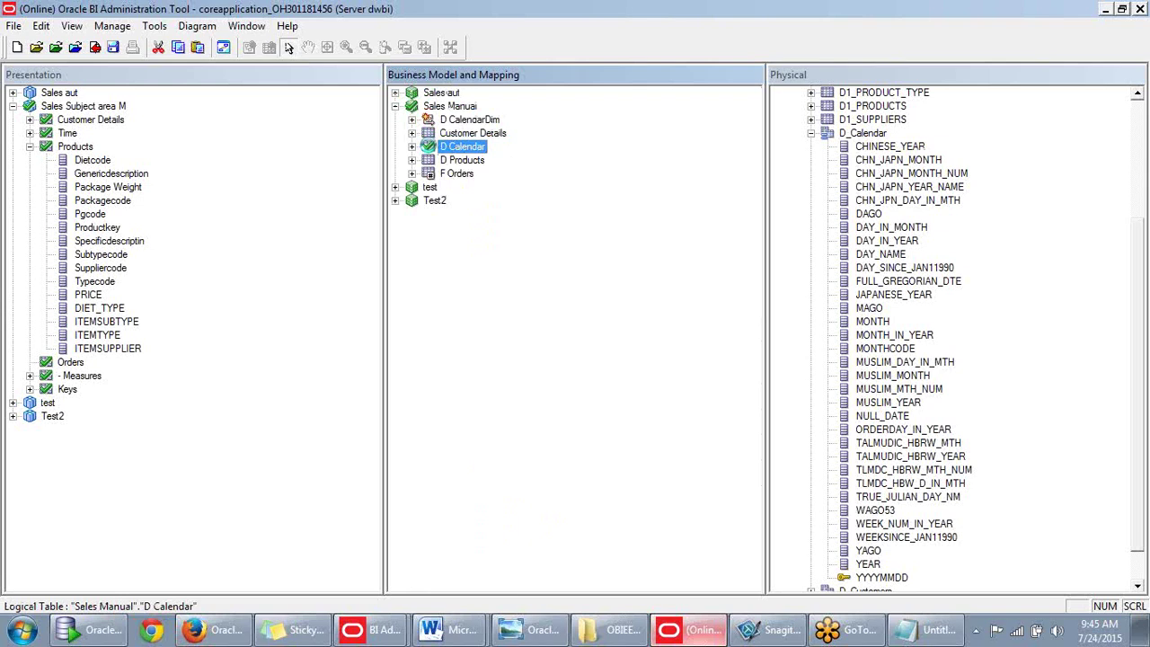
right_click(422, 141)
click(507, 466)
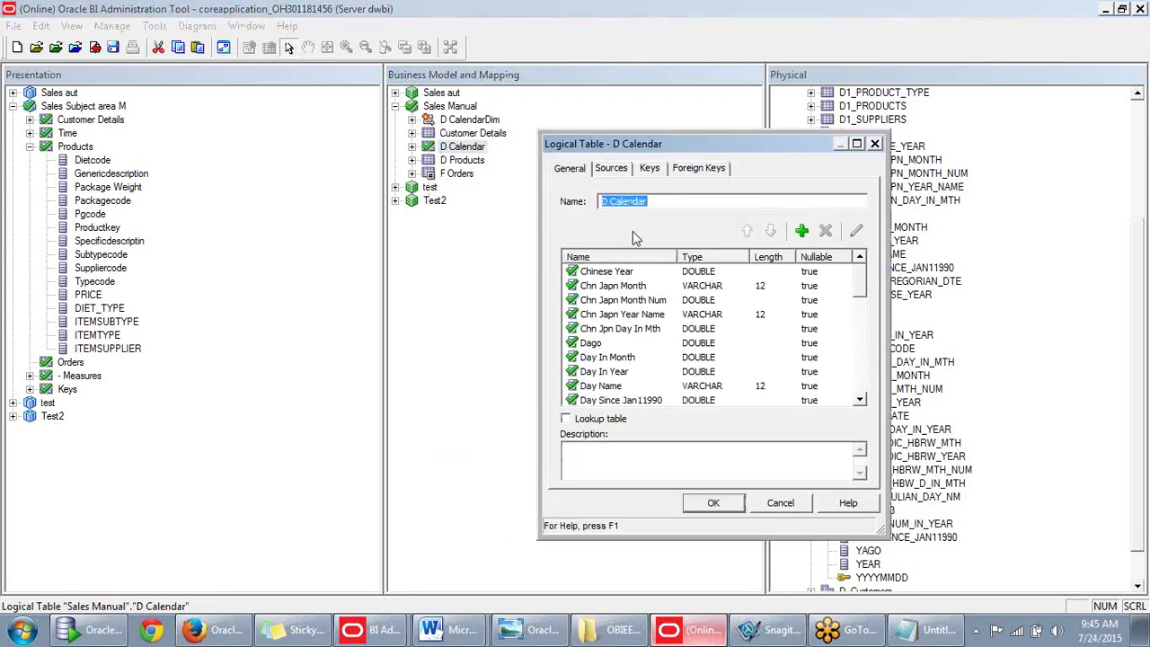
Review the D Calendar table's Sources, Keys and Foreign Keys tabs, then close its properties.
click(614, 169)
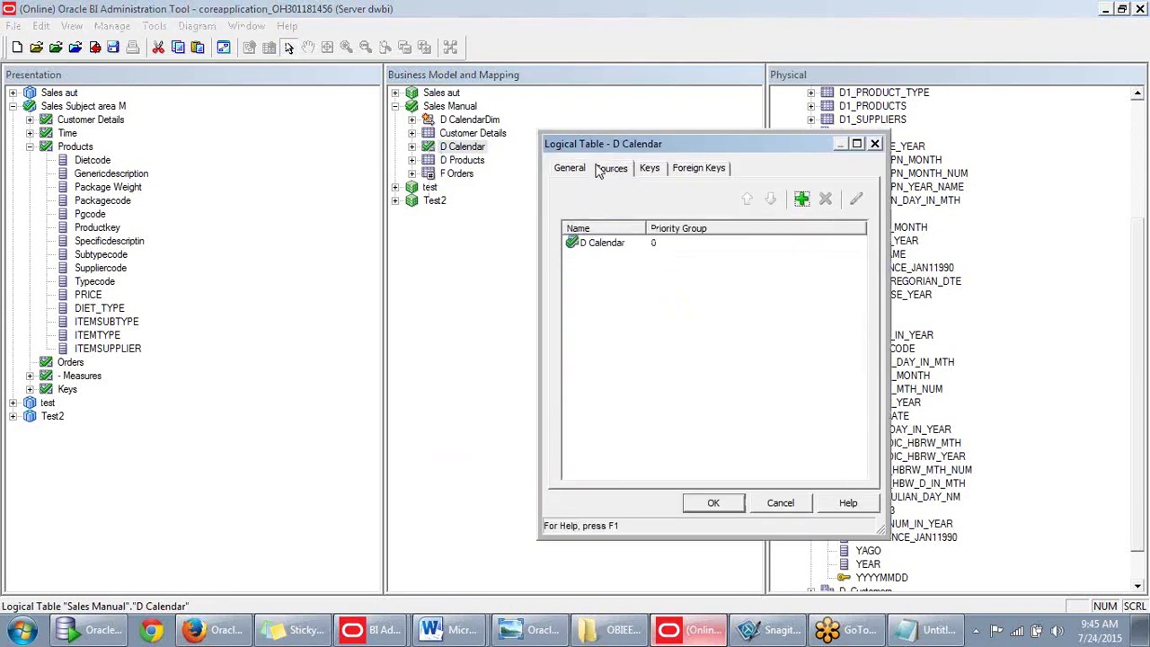
click(650, 171)
click(688, 170)
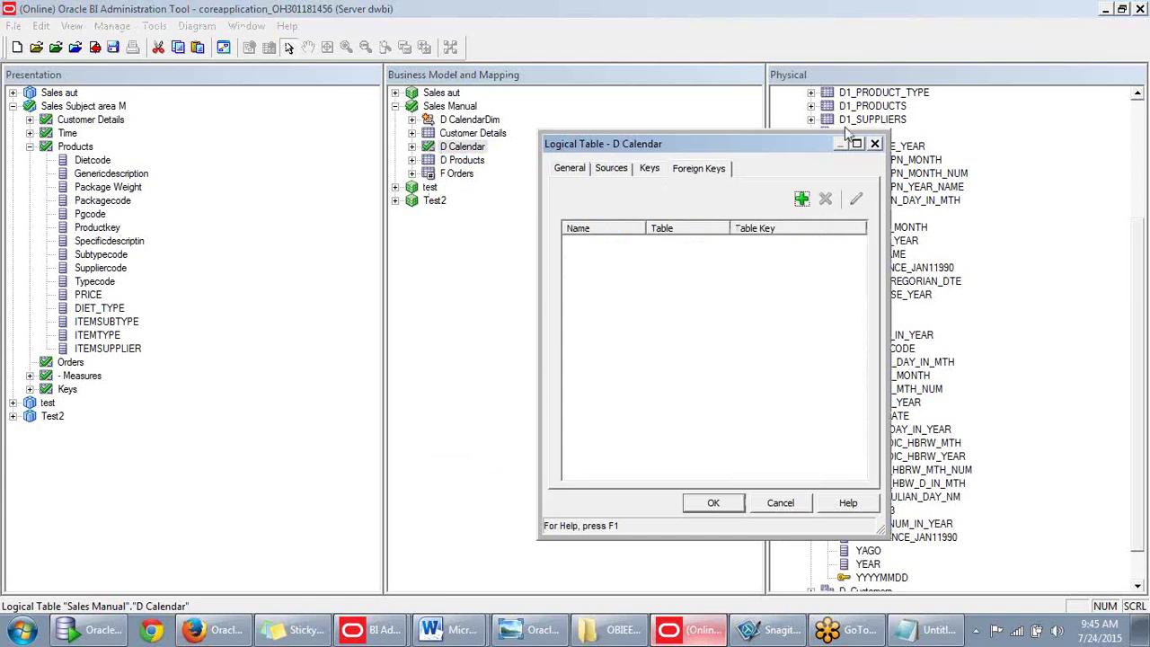
click(871, 148)
Open the D Calendar table source's Content settings.
click(411, 147)
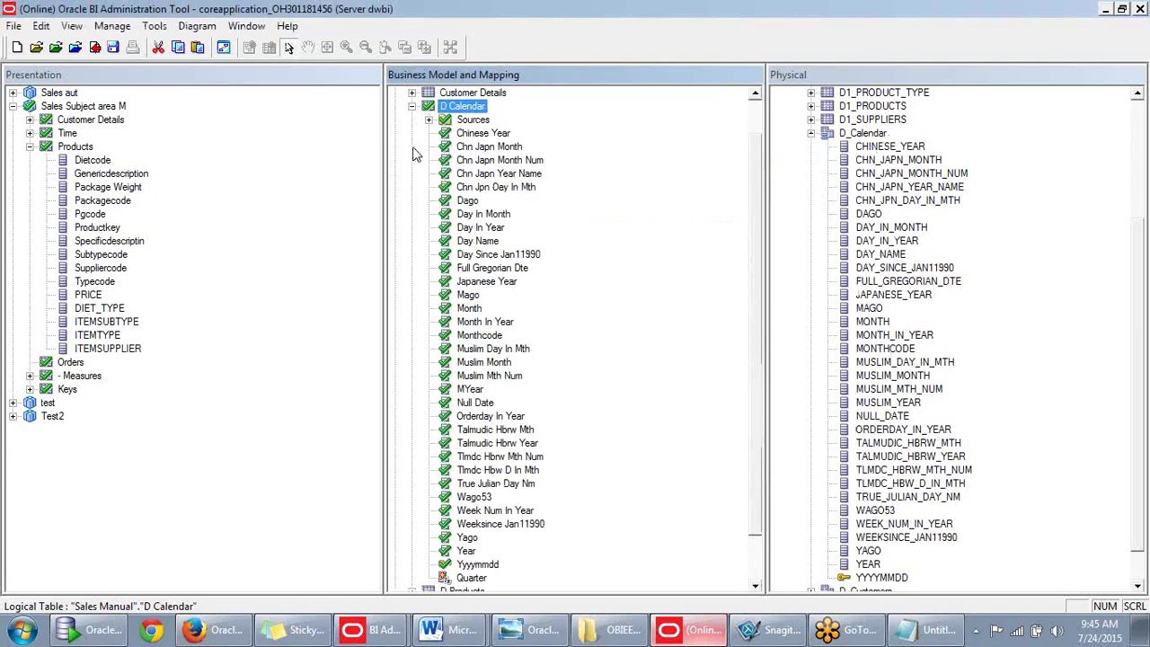
click(432, 123)
click(429, 119)
double_click(485, 173)
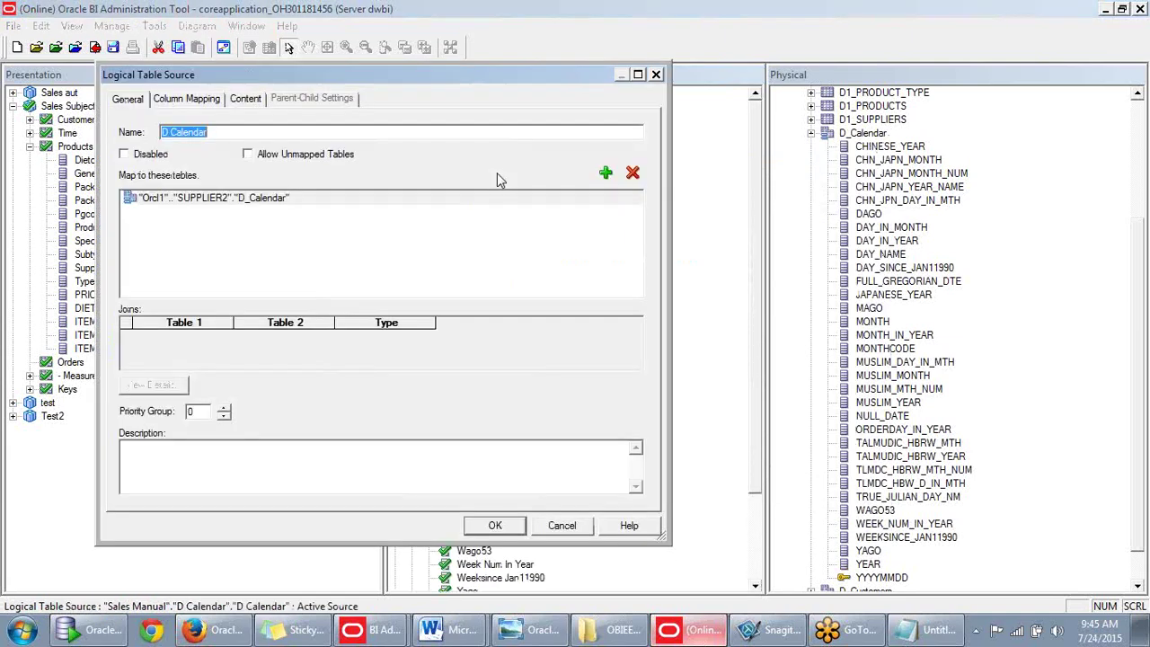
drag(444, 82, 802, 121)
click(480, 187)
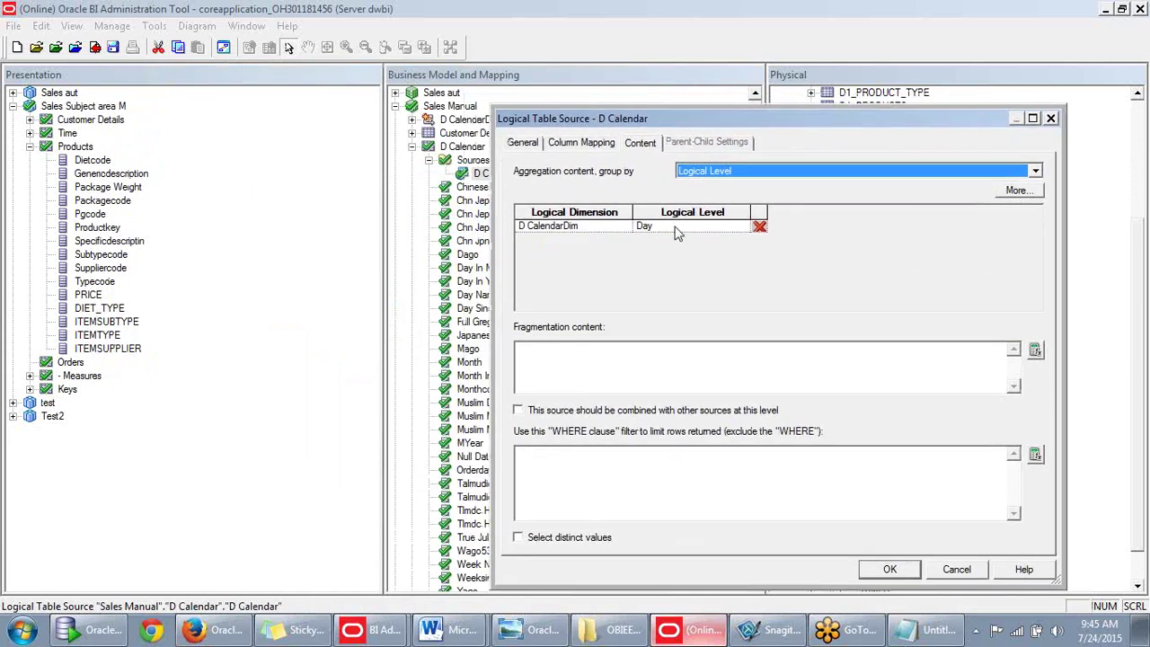
Keep Day as the logical level for D CalendarDim on the source's Content tab.
click(676, 227)
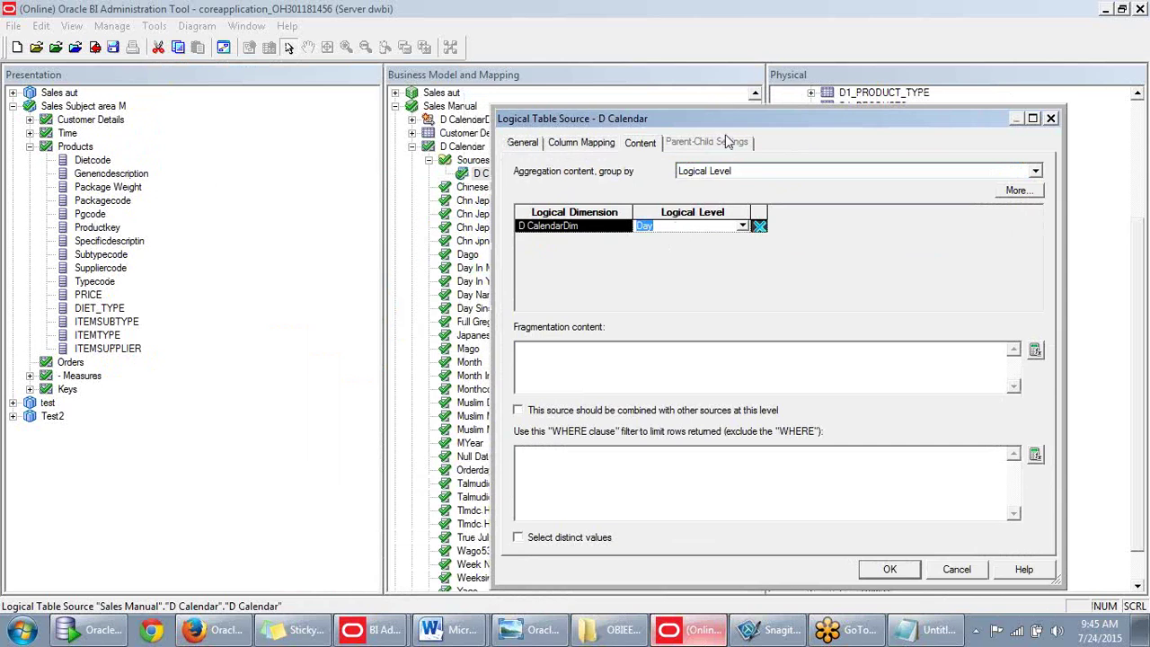
drag(737, 126, 738, 168)
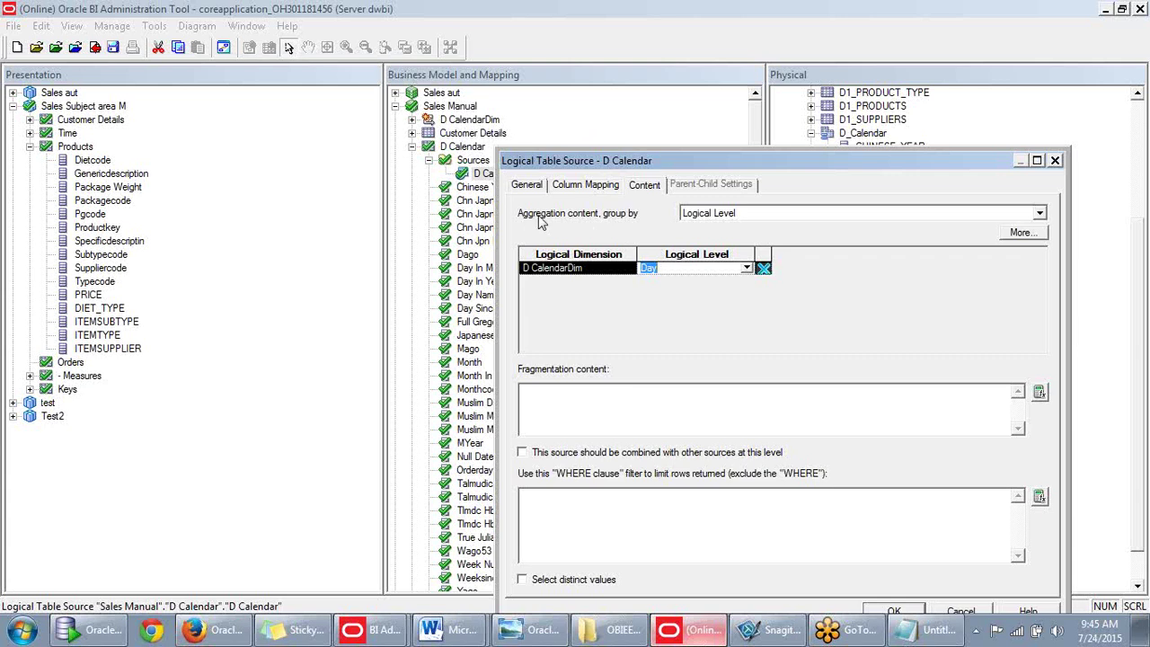
drag(768, 162, 737, 135)
click(714, 241)
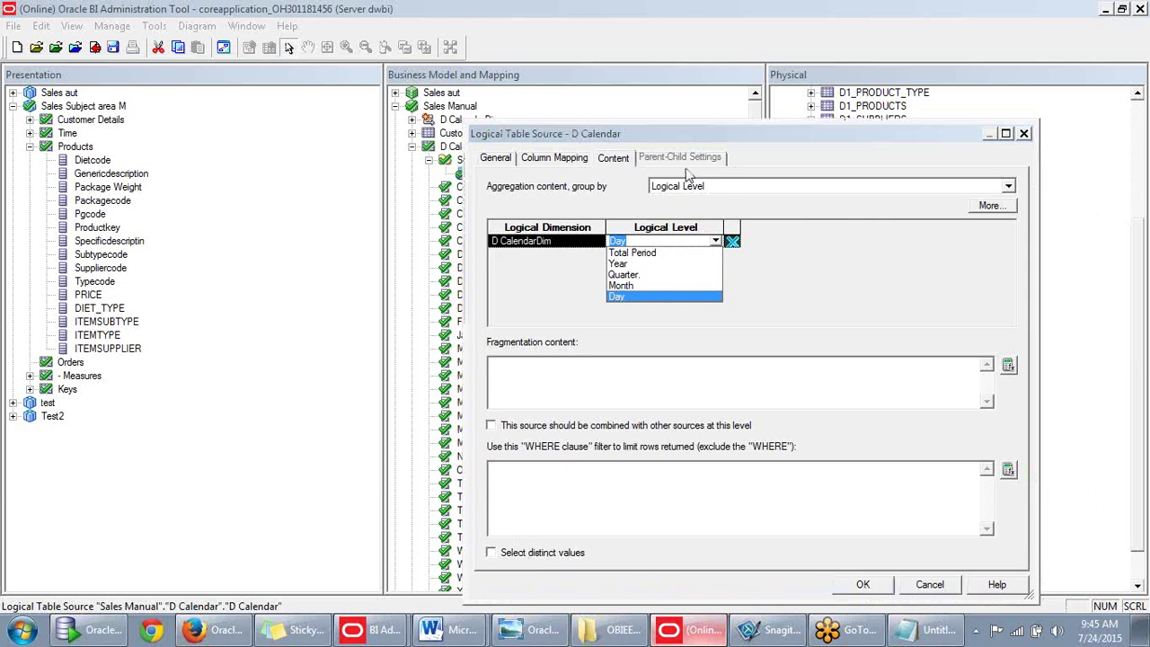
drag(692, 134, 820, 115)
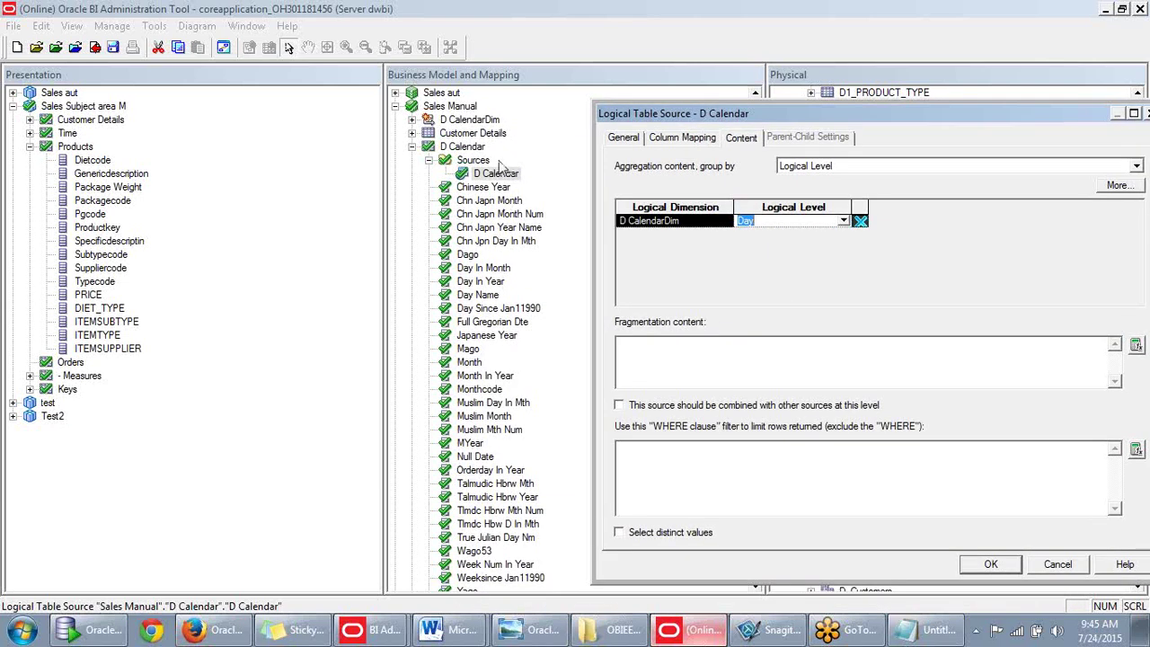
click(844, 221)
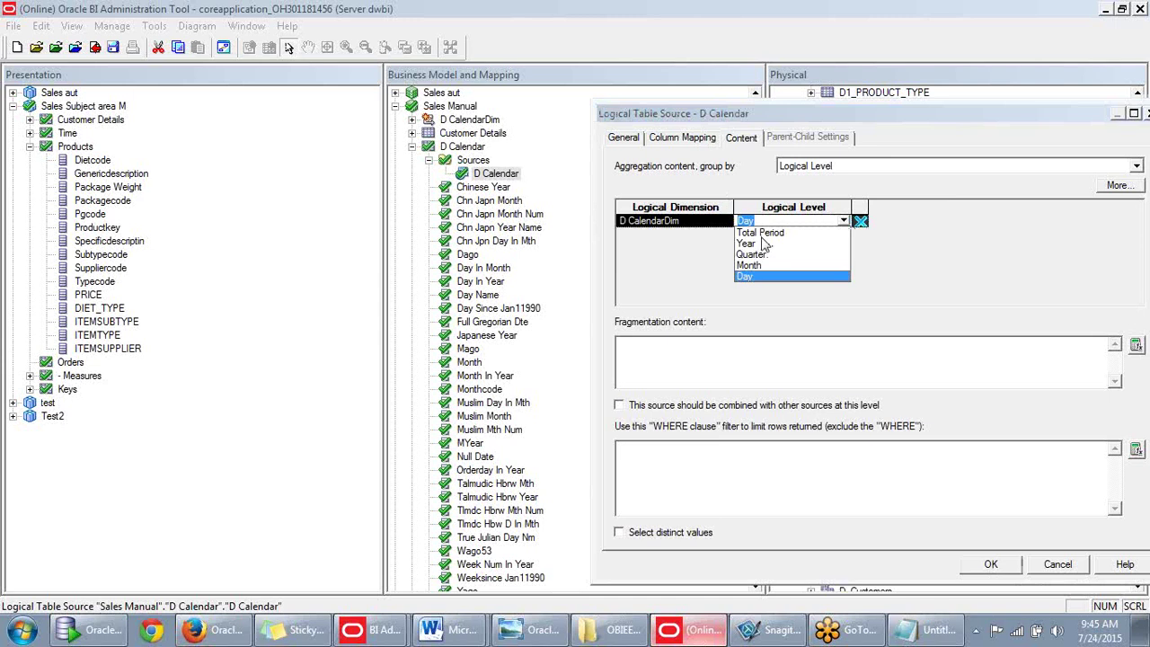
click(709, 289)
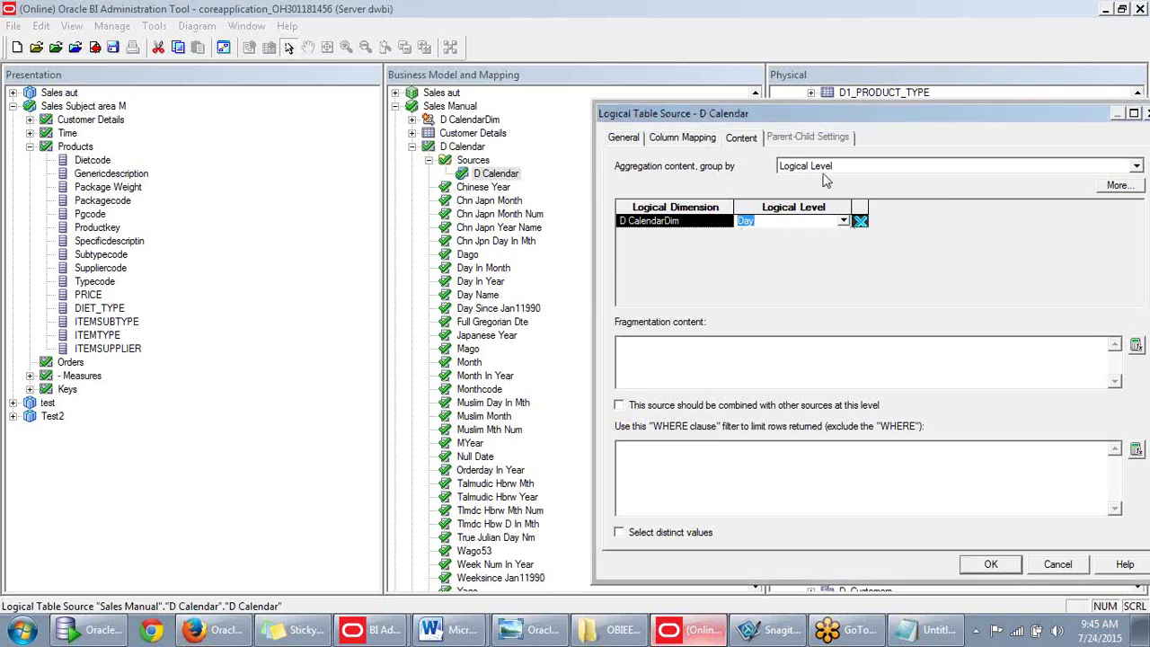
drag(926, 109, 817, 111)
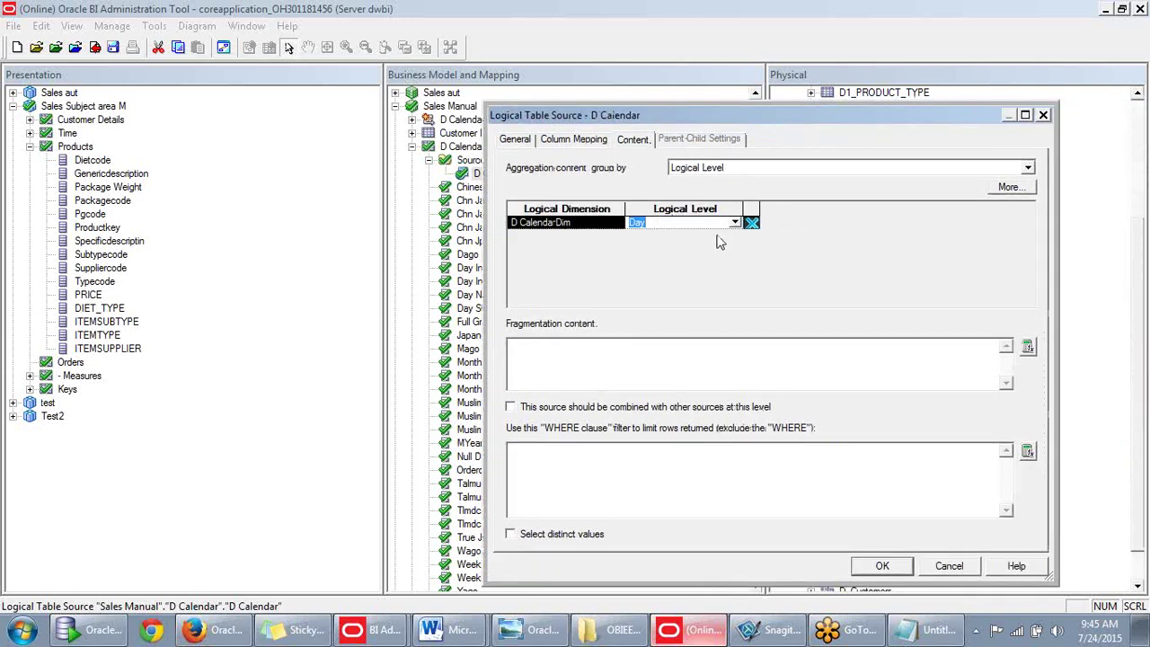
click(735, 222)
click(580, 256)
click(734, 223)
click(593, 289)
Accept the D Calendar source settings and collapse the D Calendar table.
click(883, 566)
scroll(576, 389, down, 2)
scroll(580, 387, down, 1)
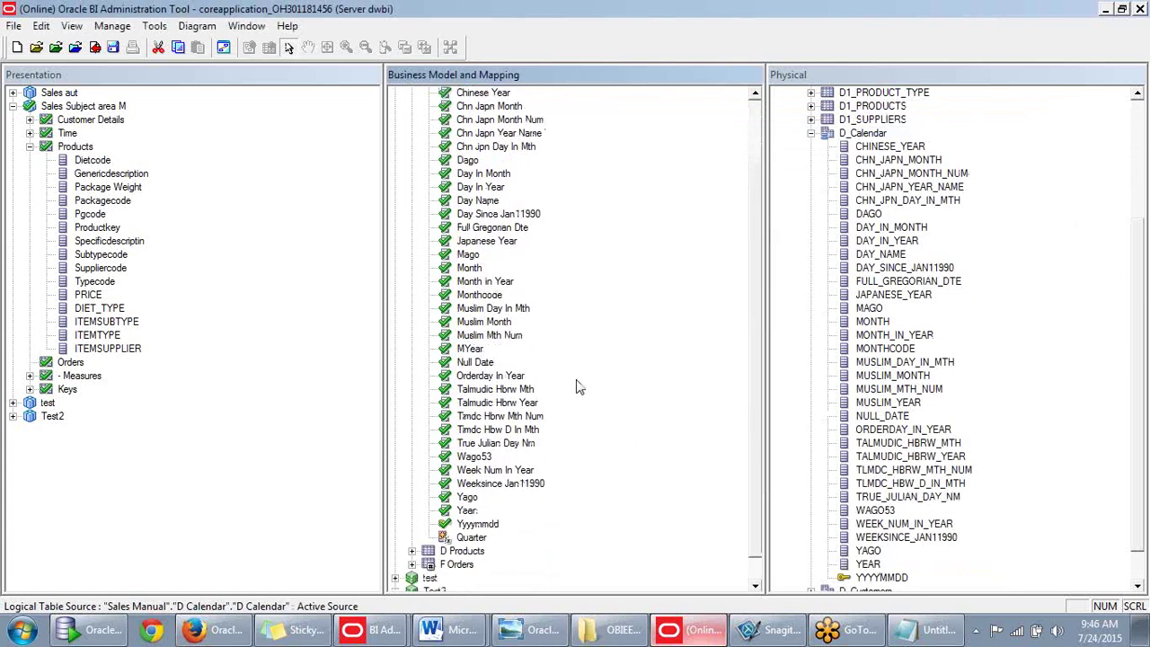
scroll(579, 388, up, 3)
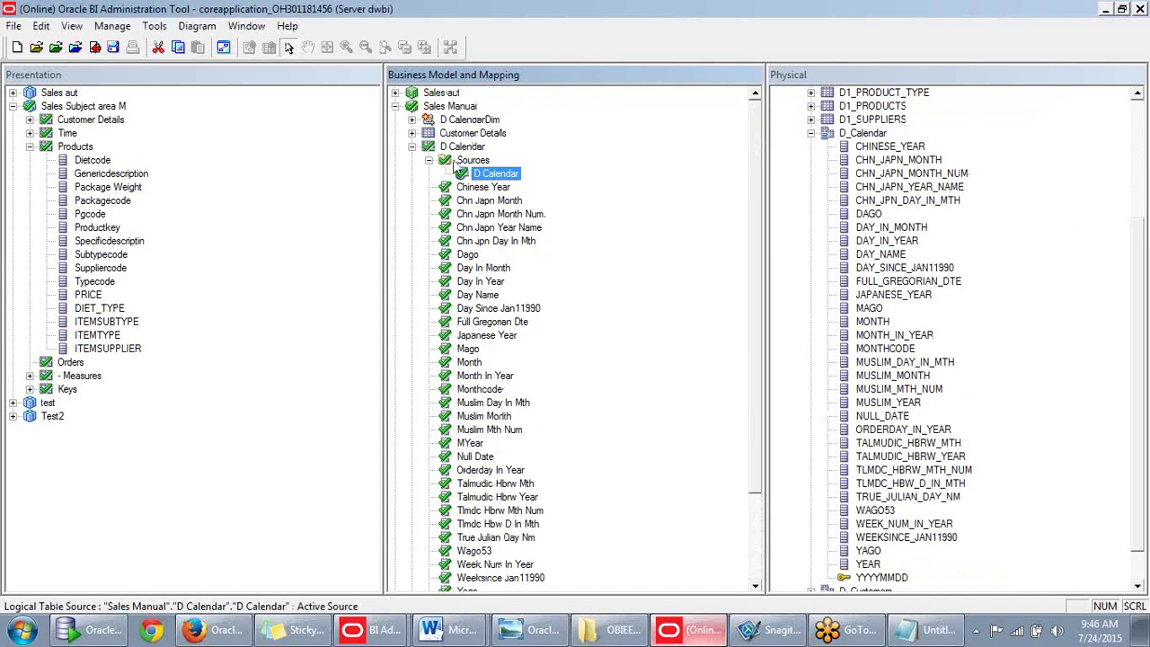
click(412, 148)
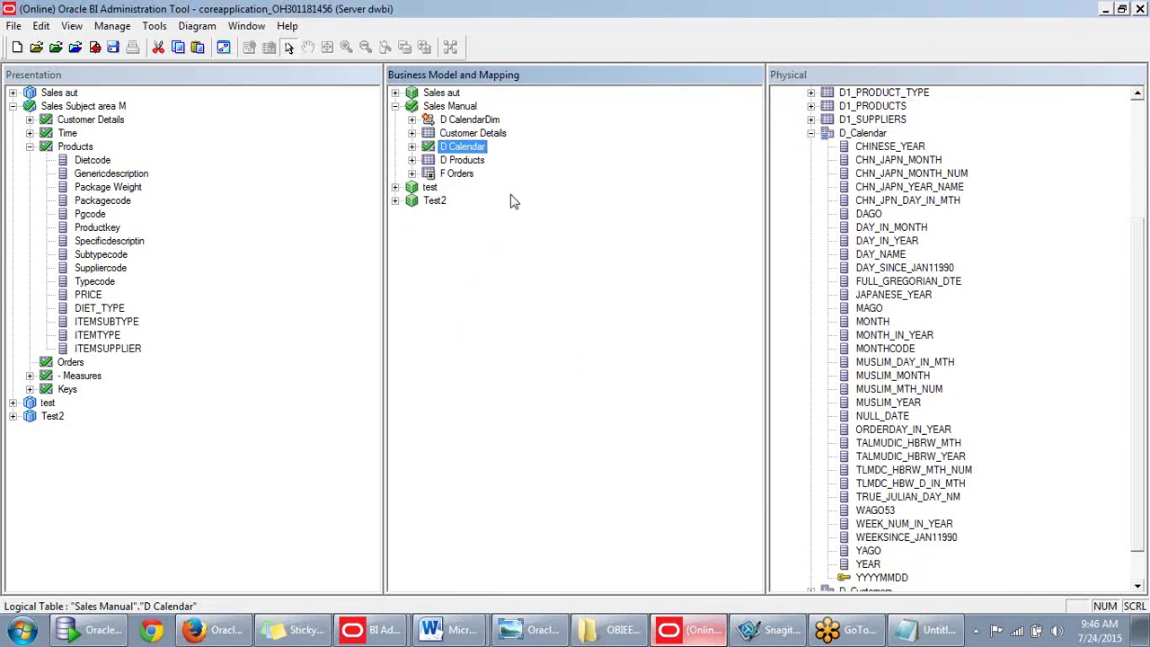
key(ctrl+k)
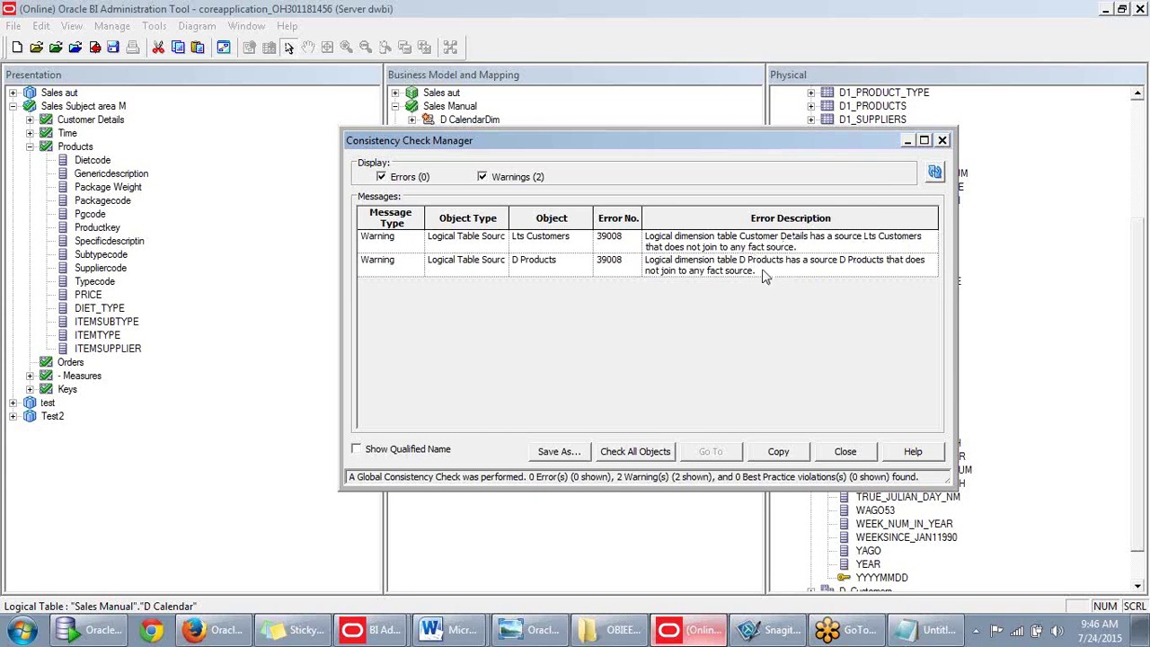
click(943, 140)
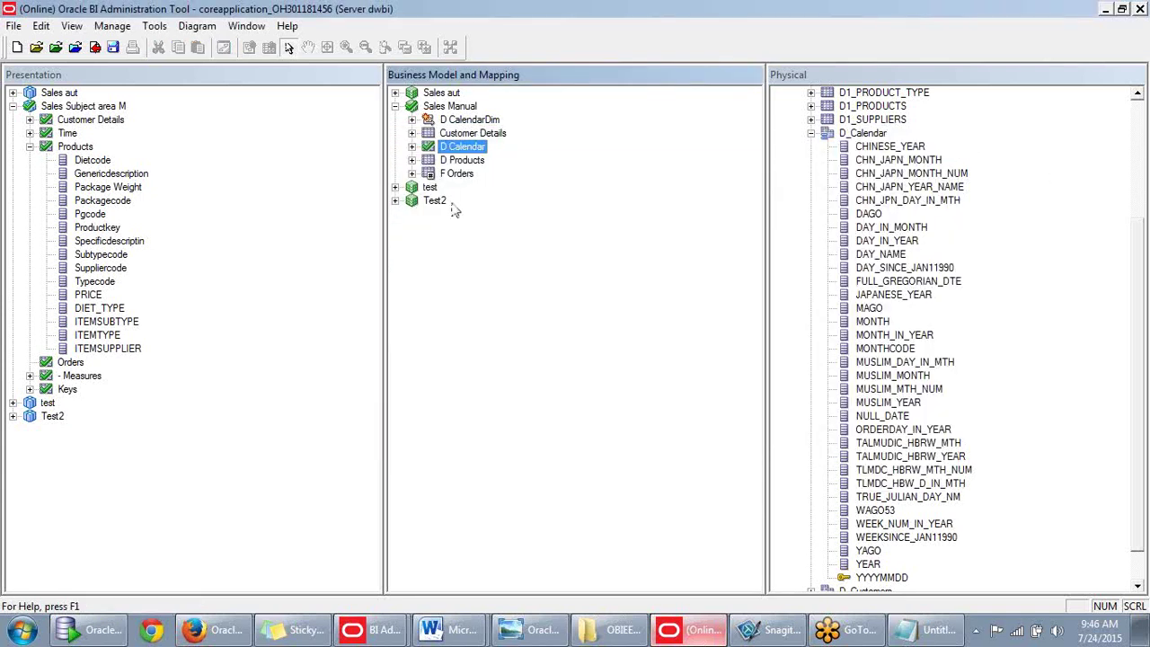
Open the F Orders logical table source and check it out for editing.
click(412, 174)
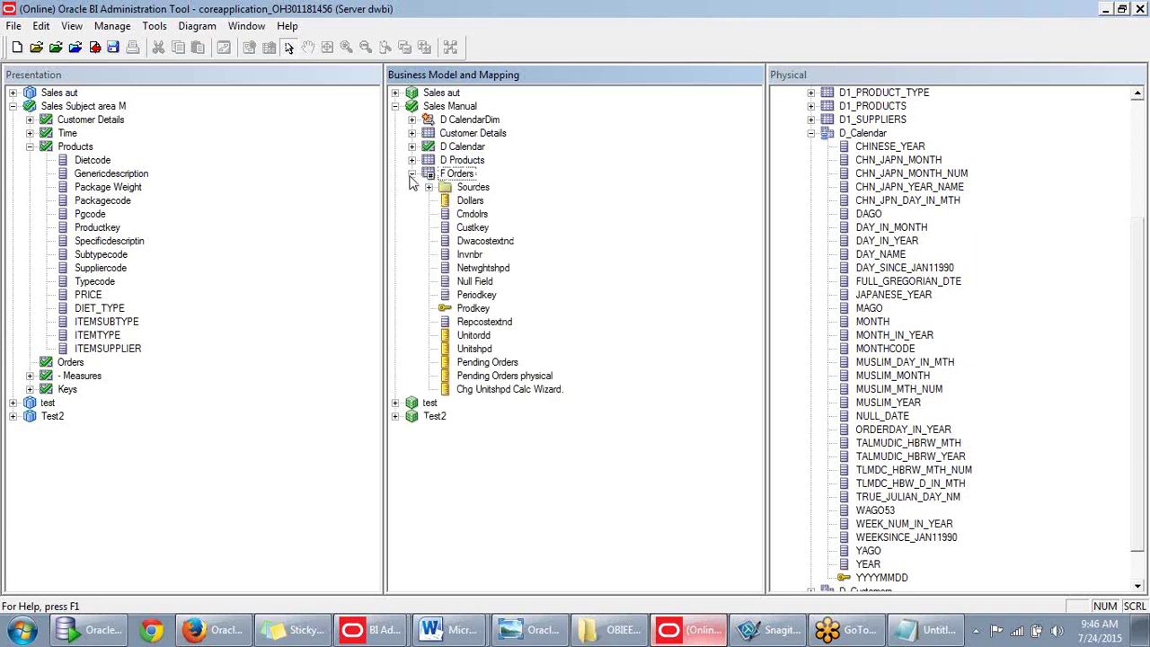
click(428, 187)
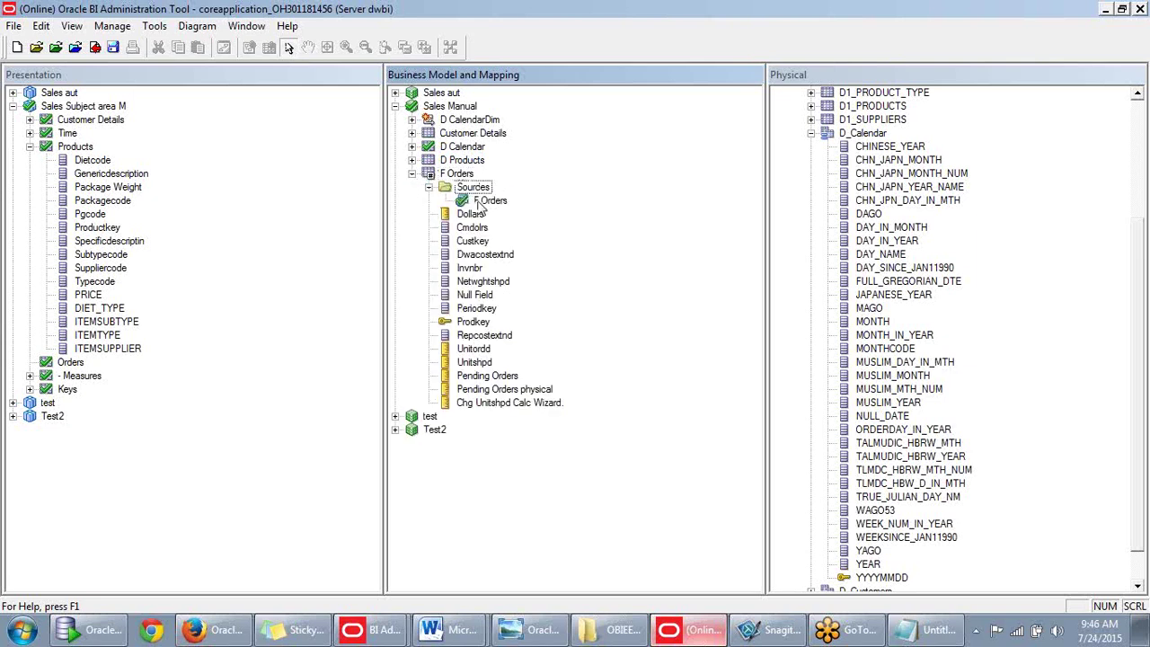
double_click(476, 203)
click(631, 442)
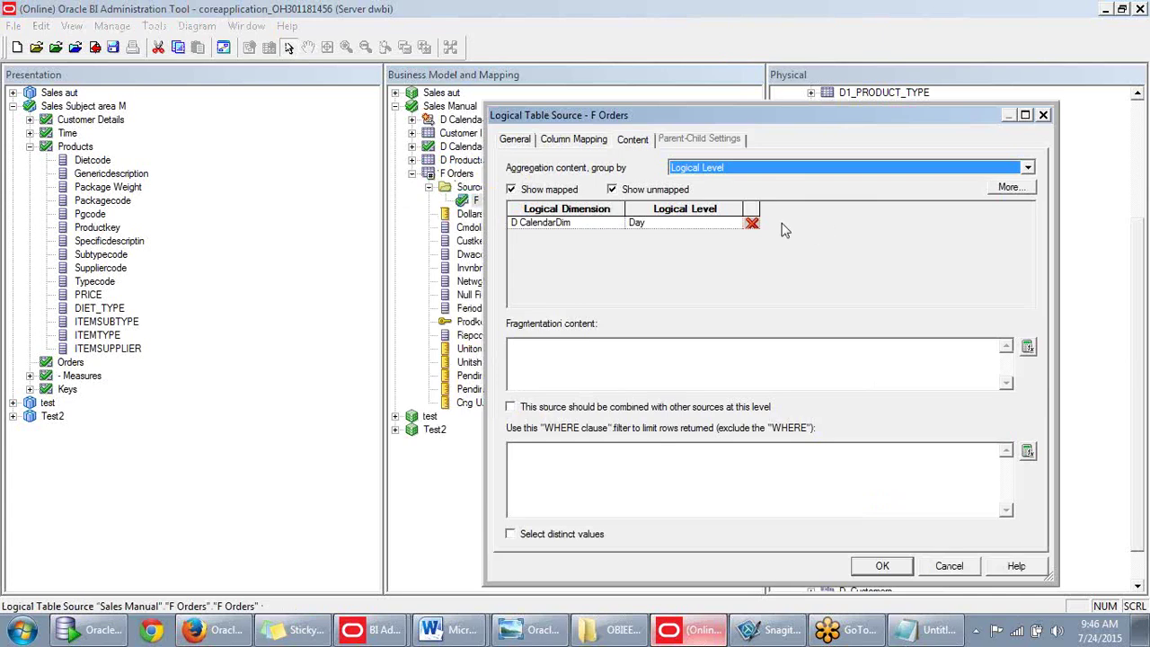
drag(686, 112, 698, 125)
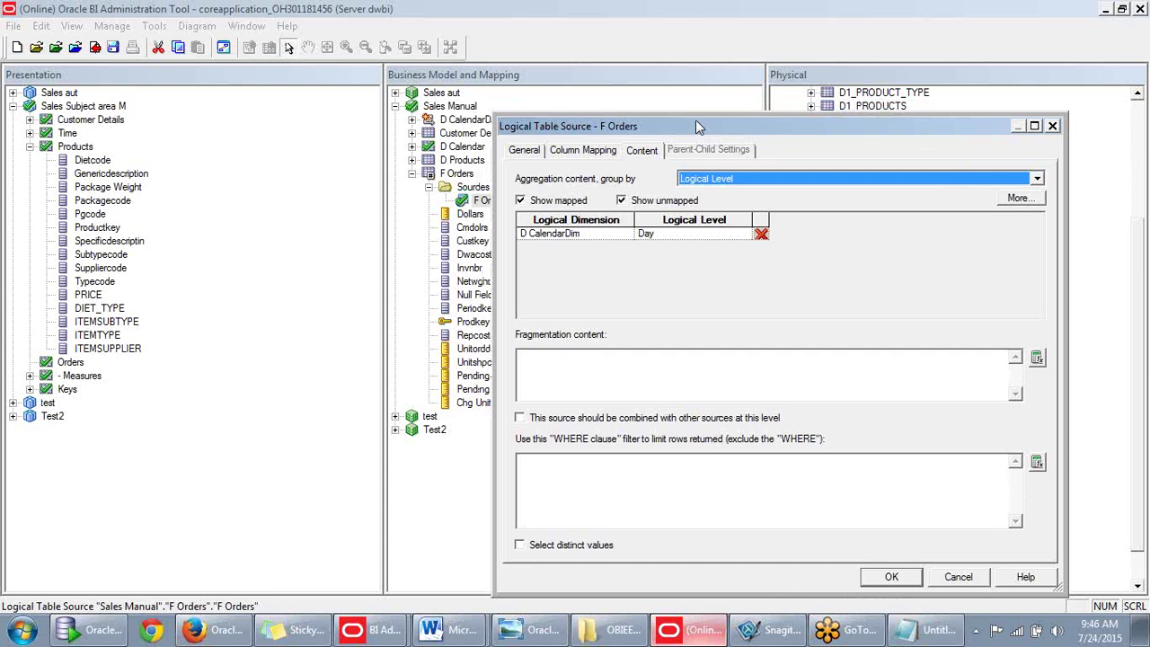
drag(696, 120, 737, 87)
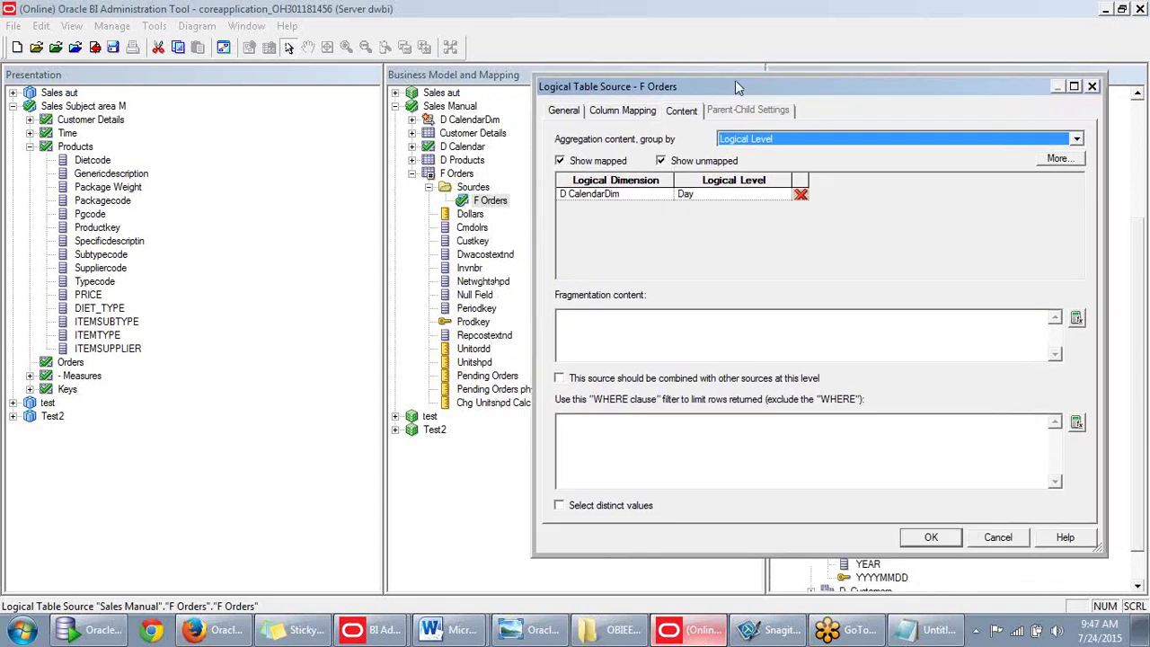
Delete the Day logical level for D CalendarDim on the Content tab and accept.
click(729, 199)
click(729, 198)
click(783, 194)
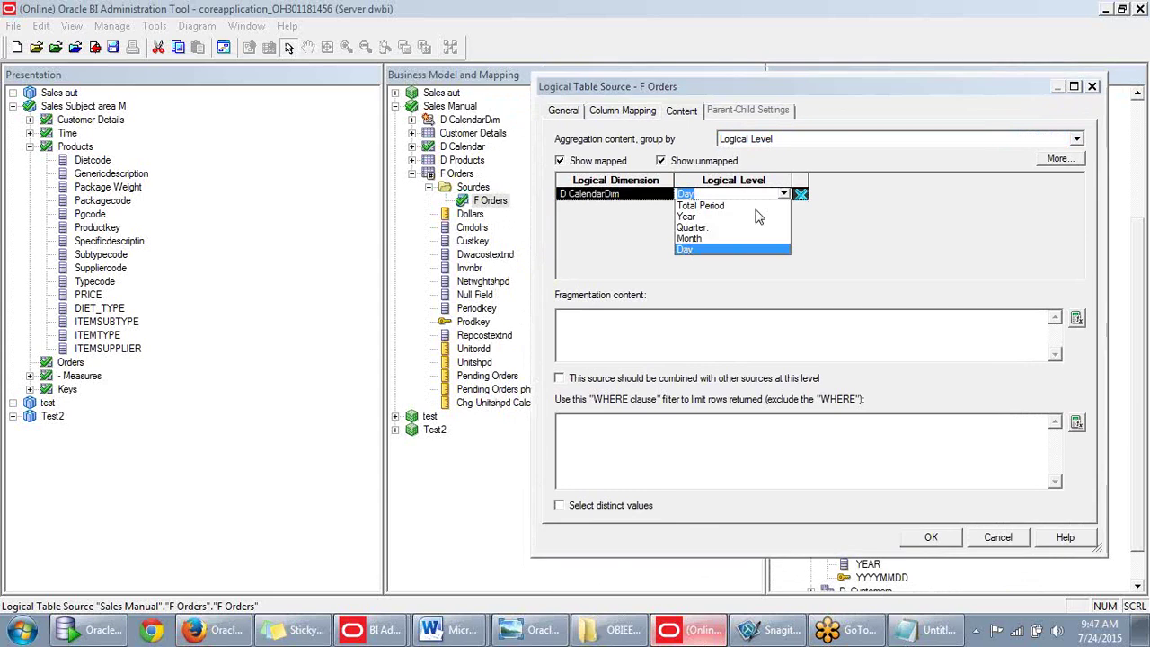
click(706, 251)
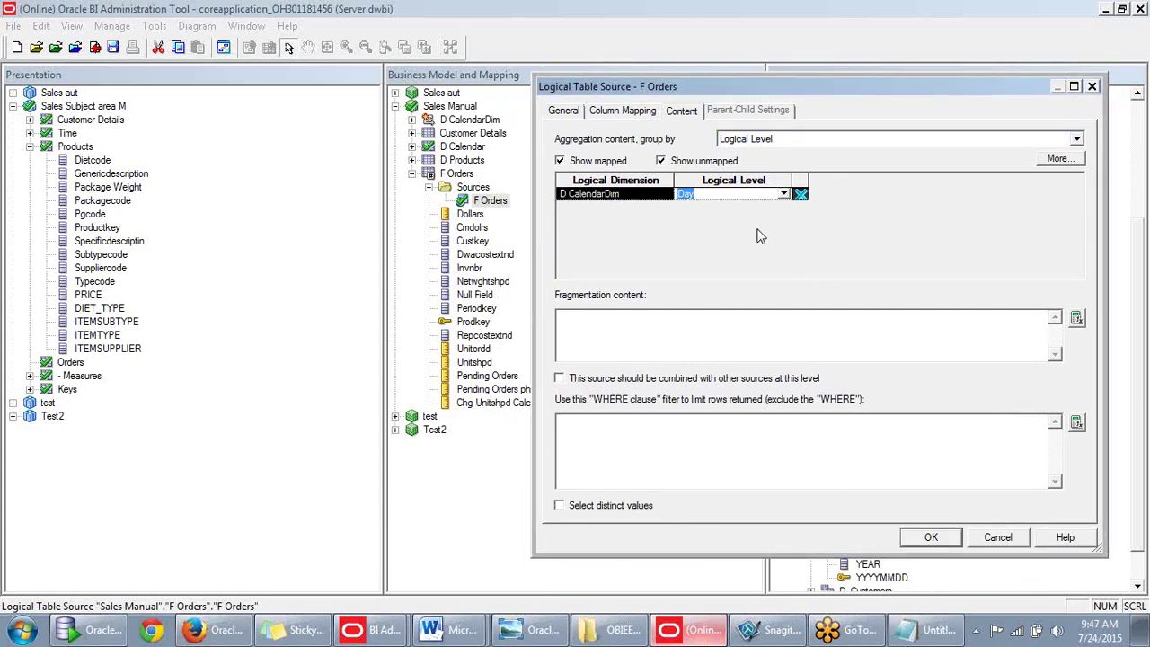
key(Delete)
click(932, 539)
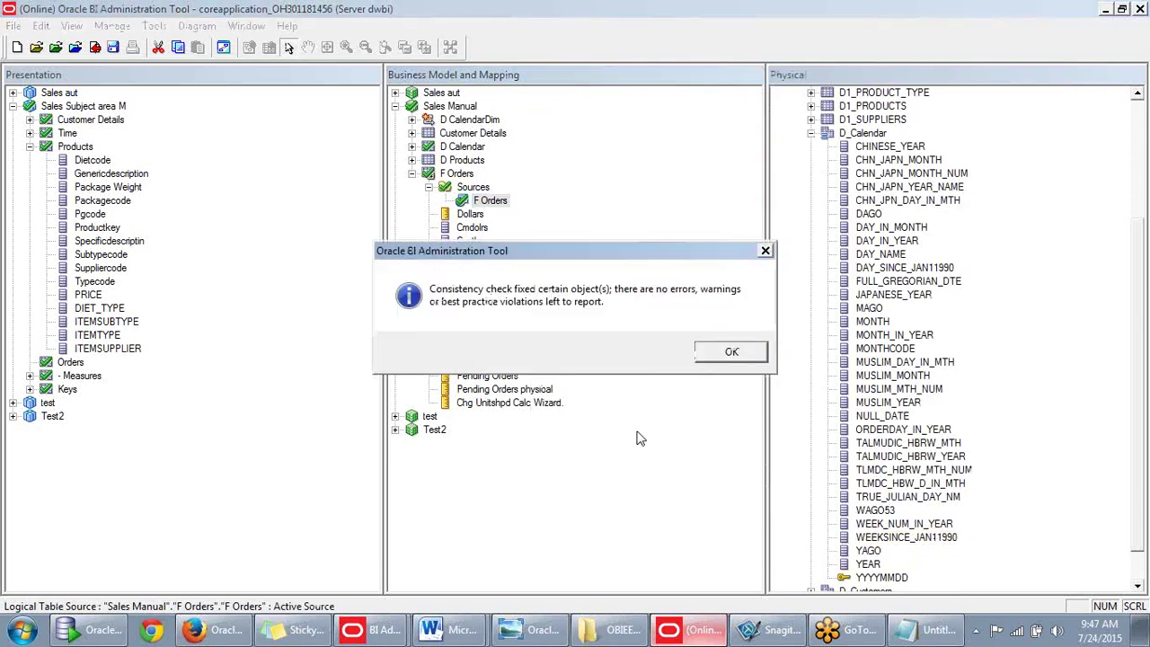
Run Check Consistency on D CalendarDim and dismiss the clean result.
key(Return)
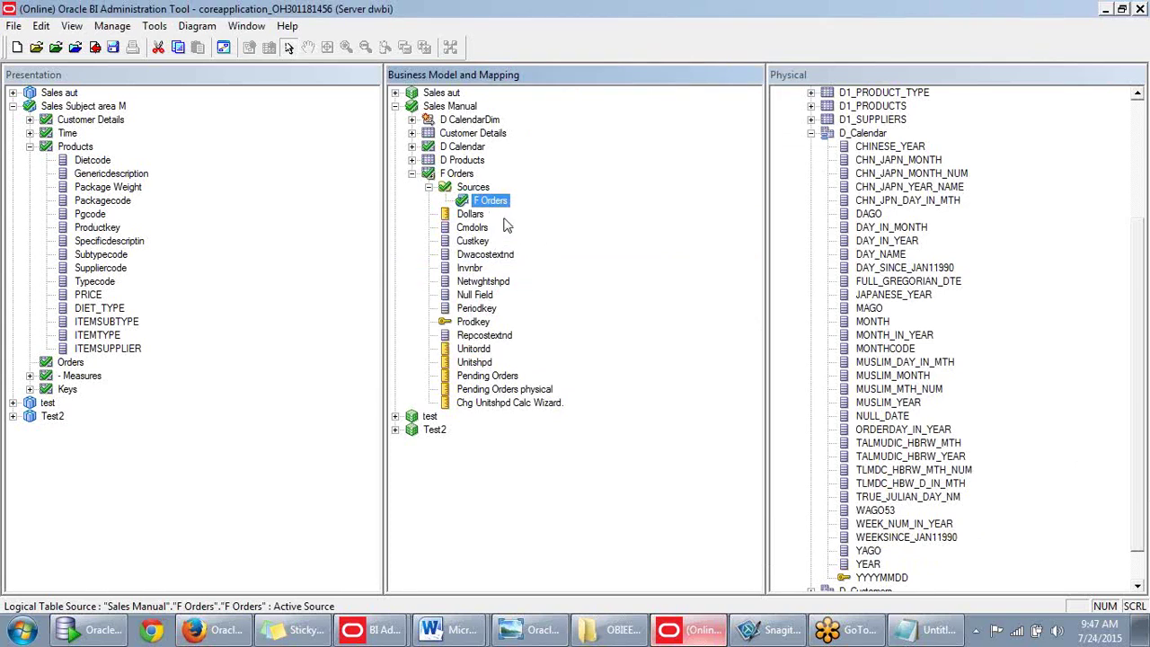
click(442, 120)
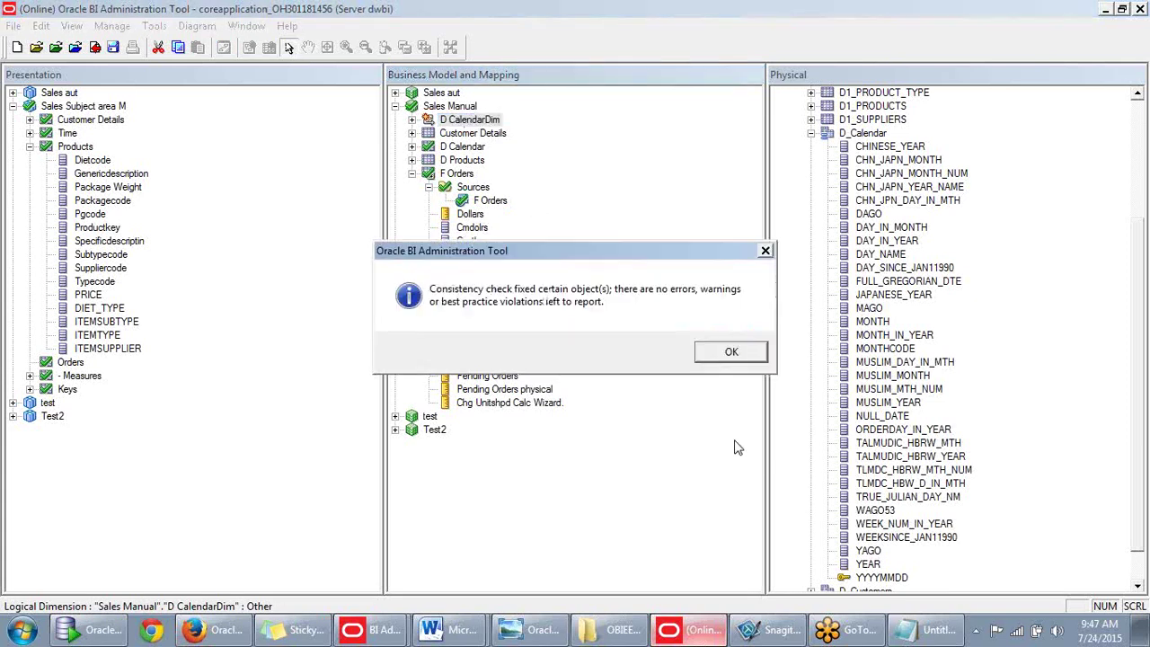
click(723, 356)
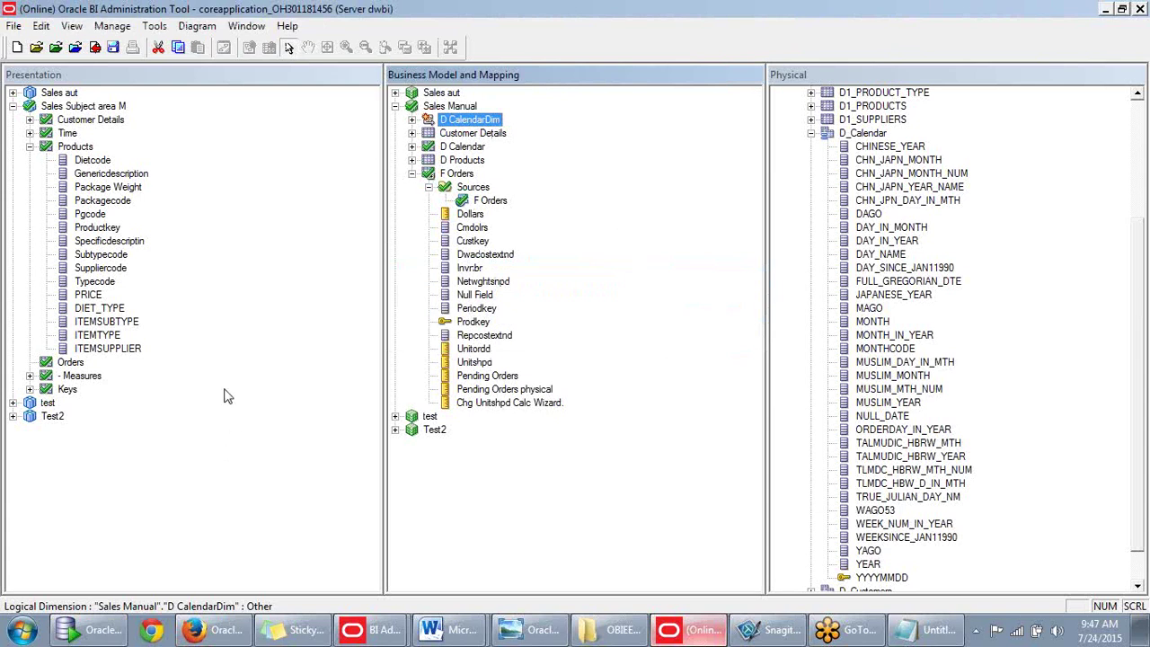
click(368, 180)
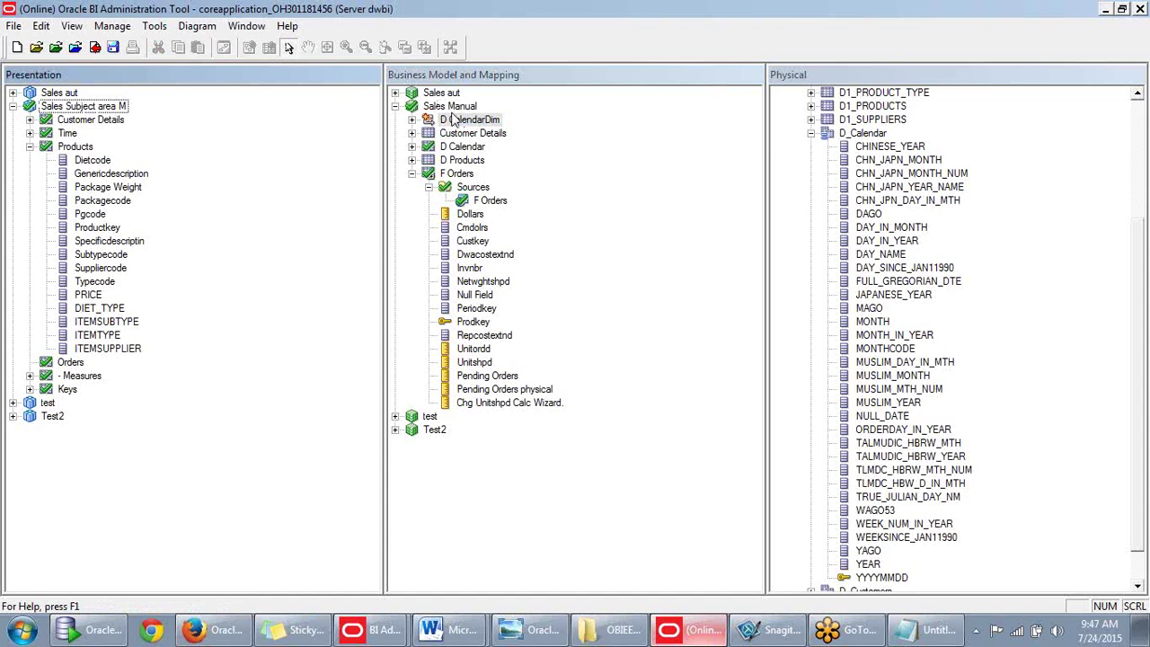
drag(433, 120, 75, 147)
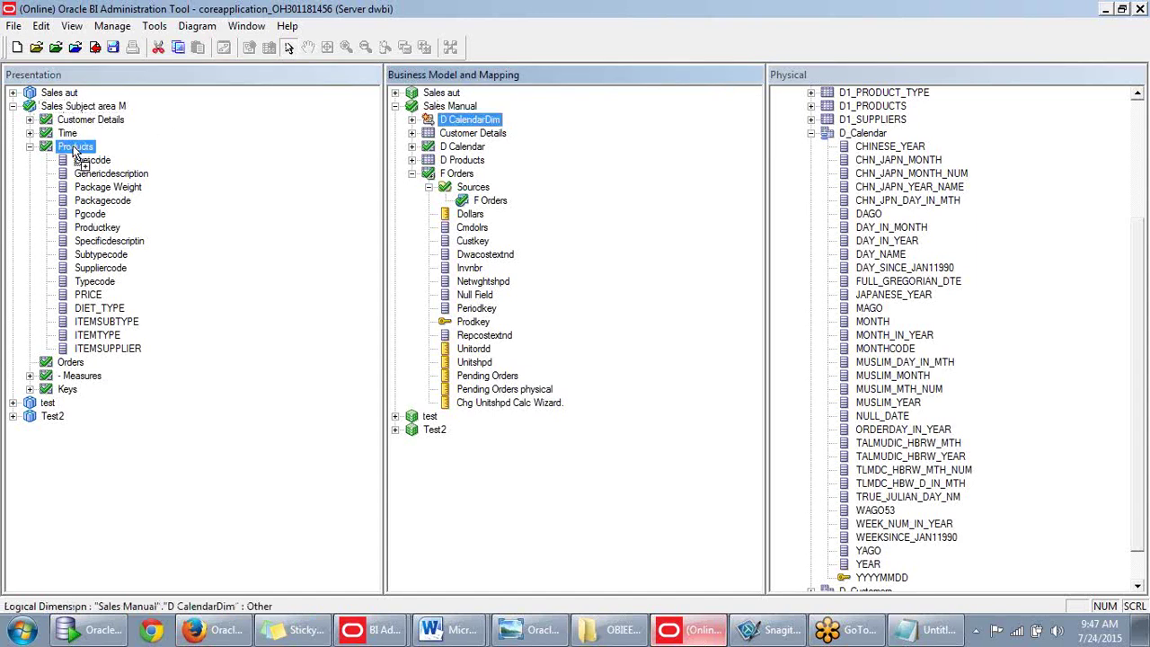
Check out D CalendarDim added under Products and close its four display-column warnings.
click(637, 447)
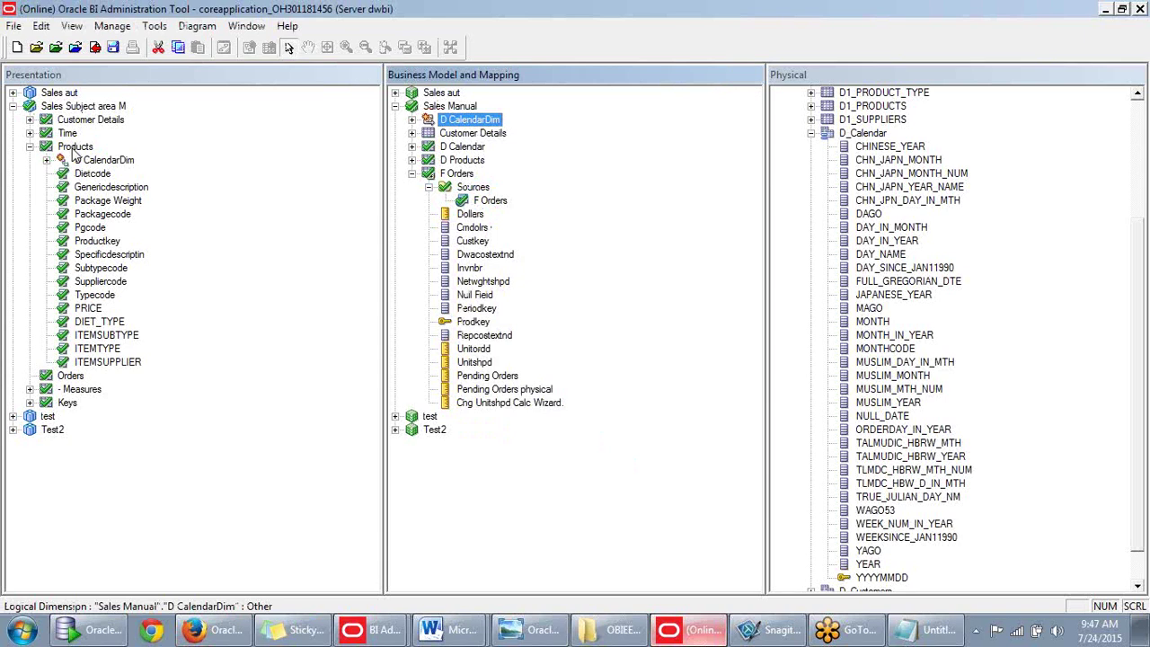
click(264, 205)
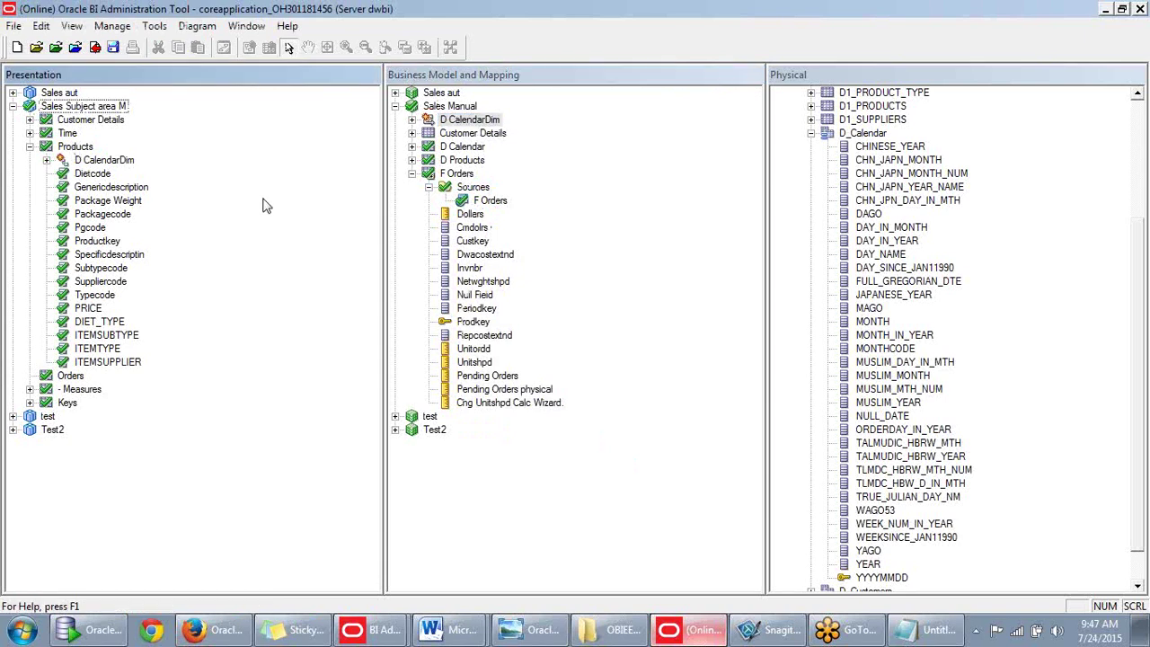
click(47, 160)
click(46, 161)
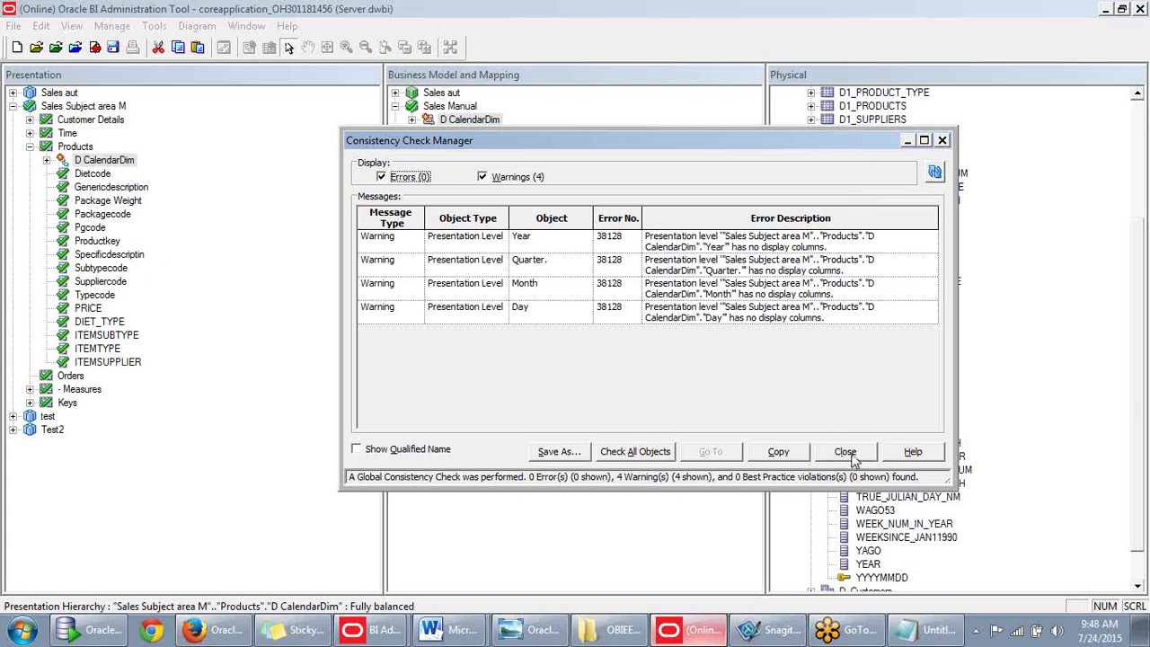
click(844, 452)
Delete D CalendarDim from the Products folder, confirming the removal.
click(114, 167)
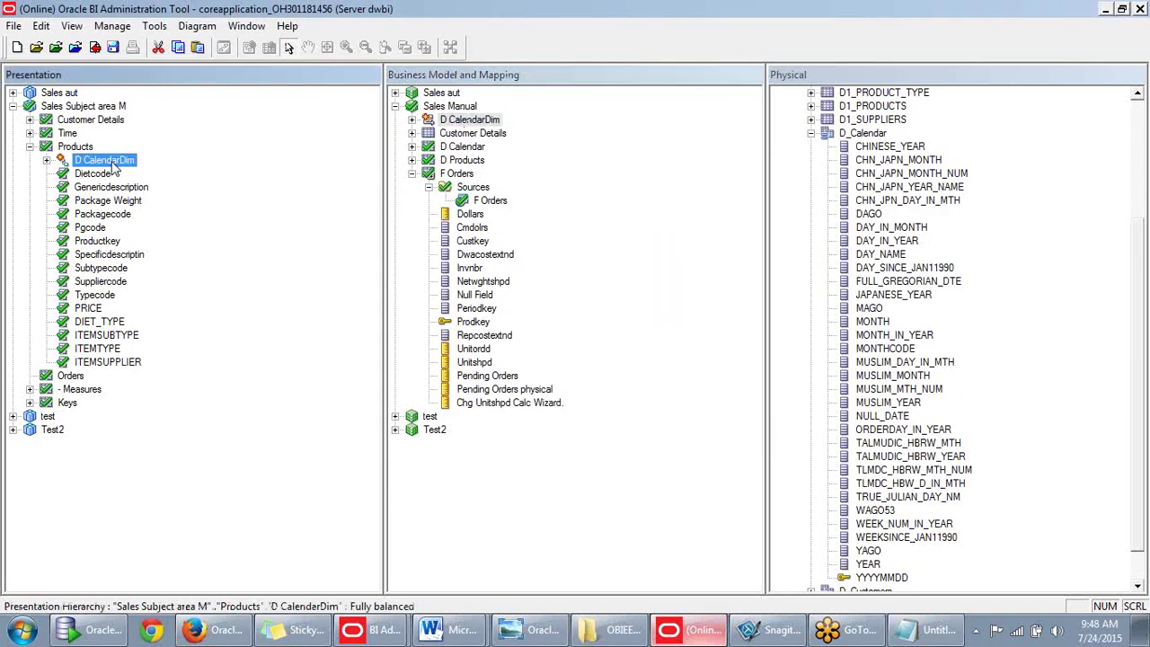
key(Delete)
key(Return)
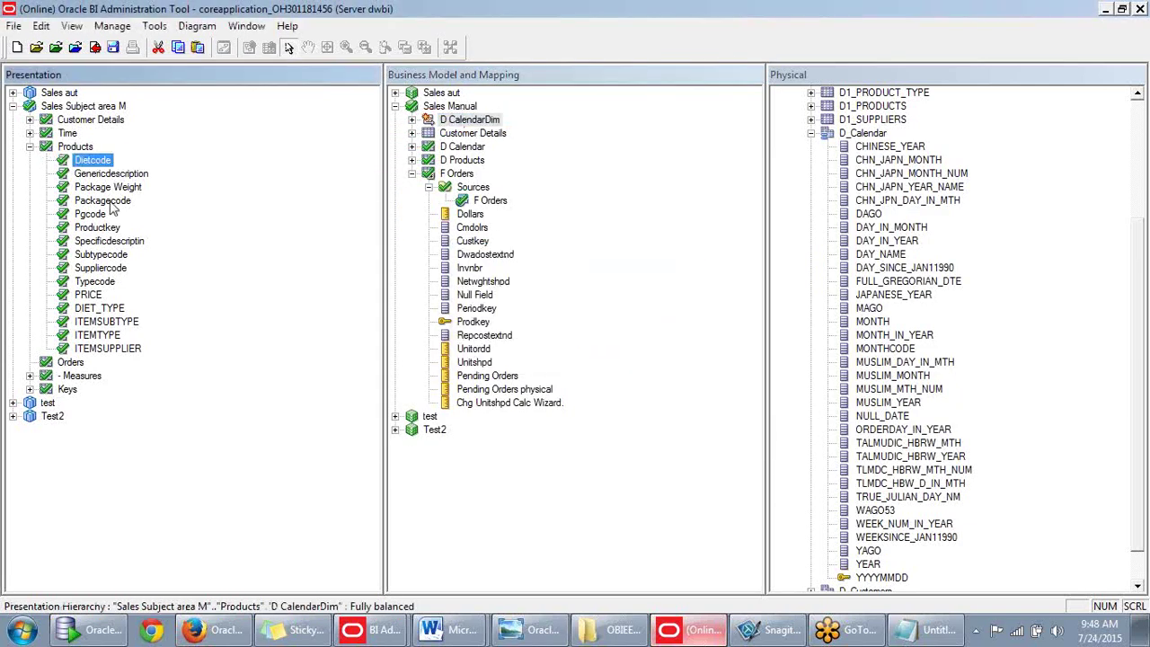
click(30, 147)
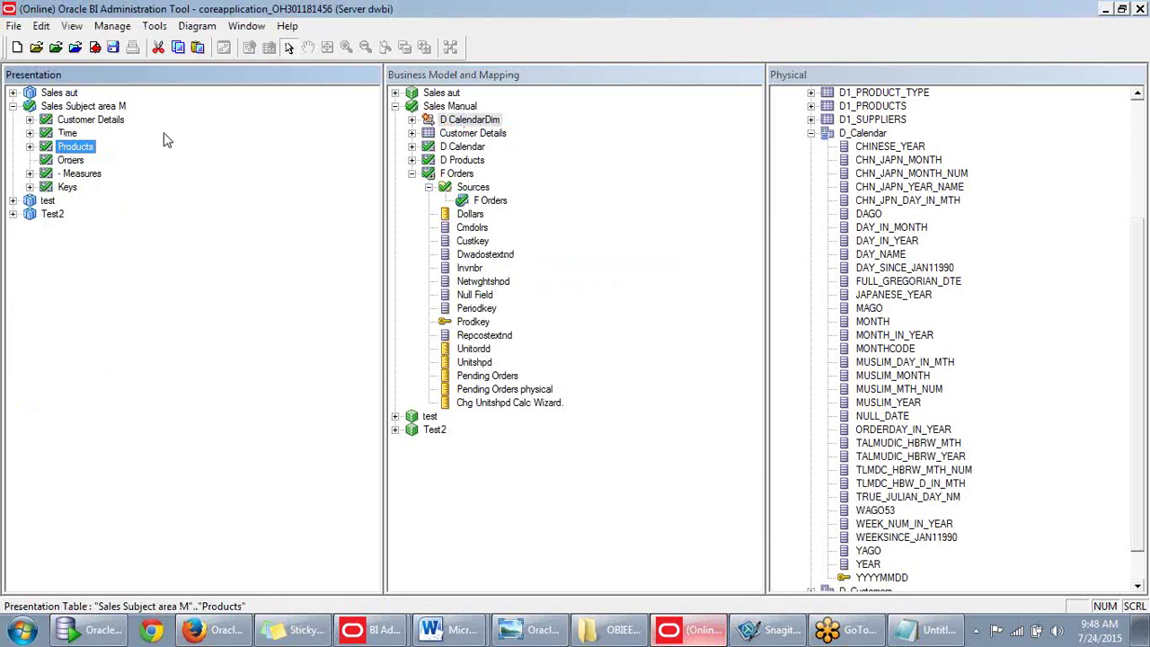
drag(432, 119, 273, 197)
click(270, 187)
Create a presentation table named Hierarchy and drop D CalendarDim into it, closing the warnings.
right_click(85, 108)
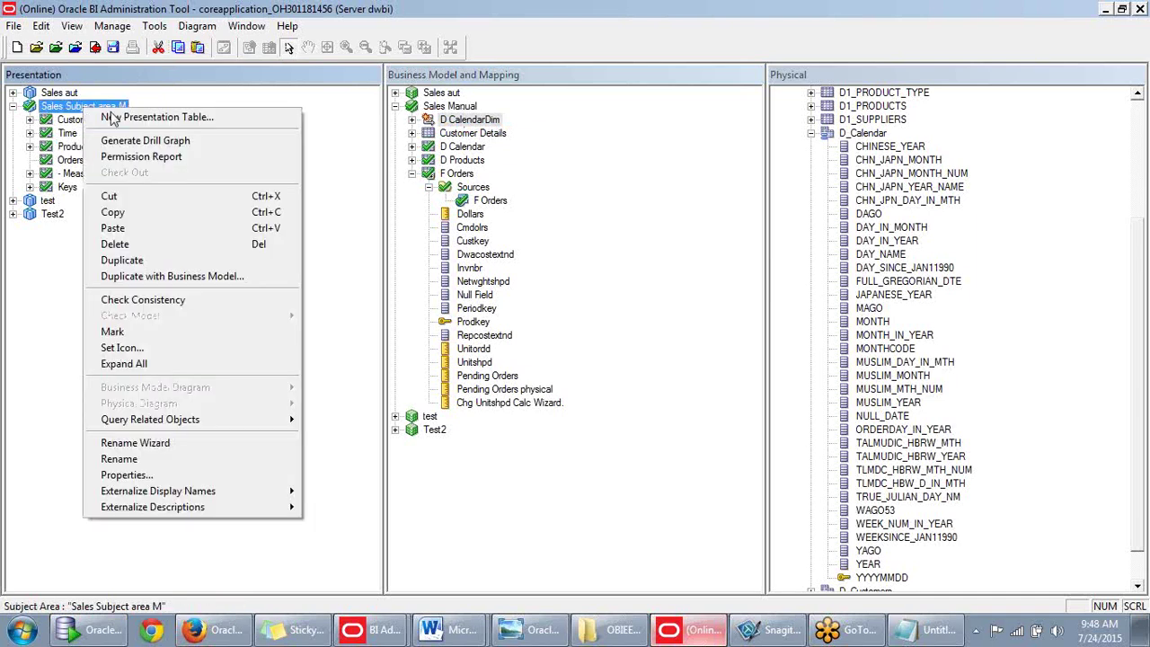
click(114, 117)
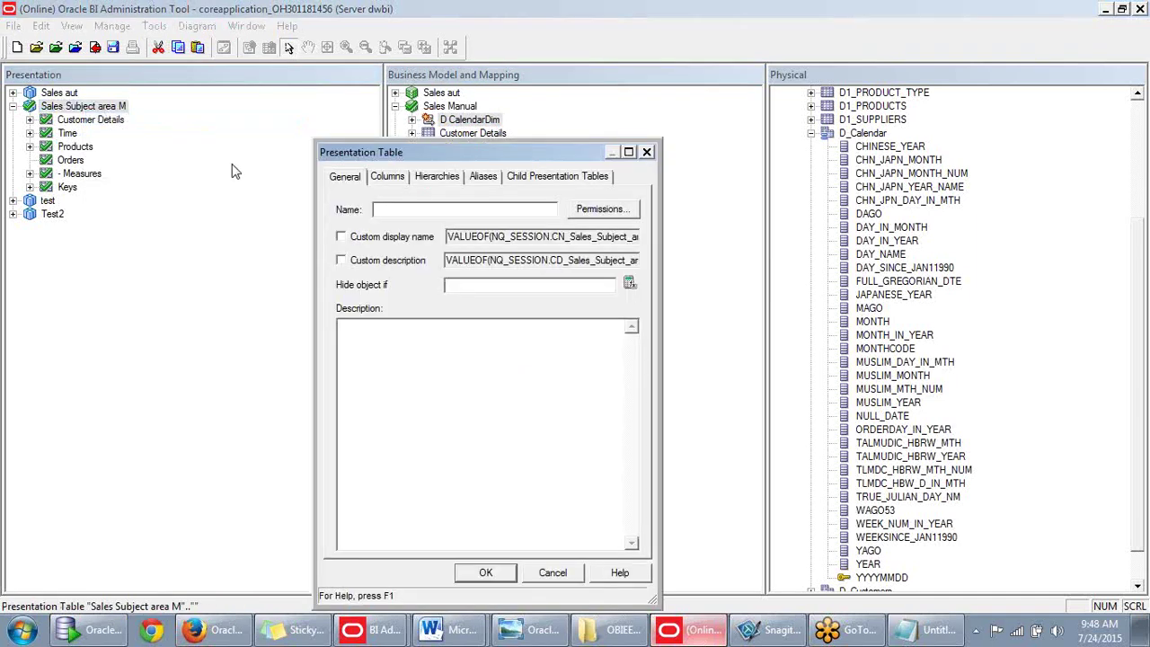
text(Hierarchy)
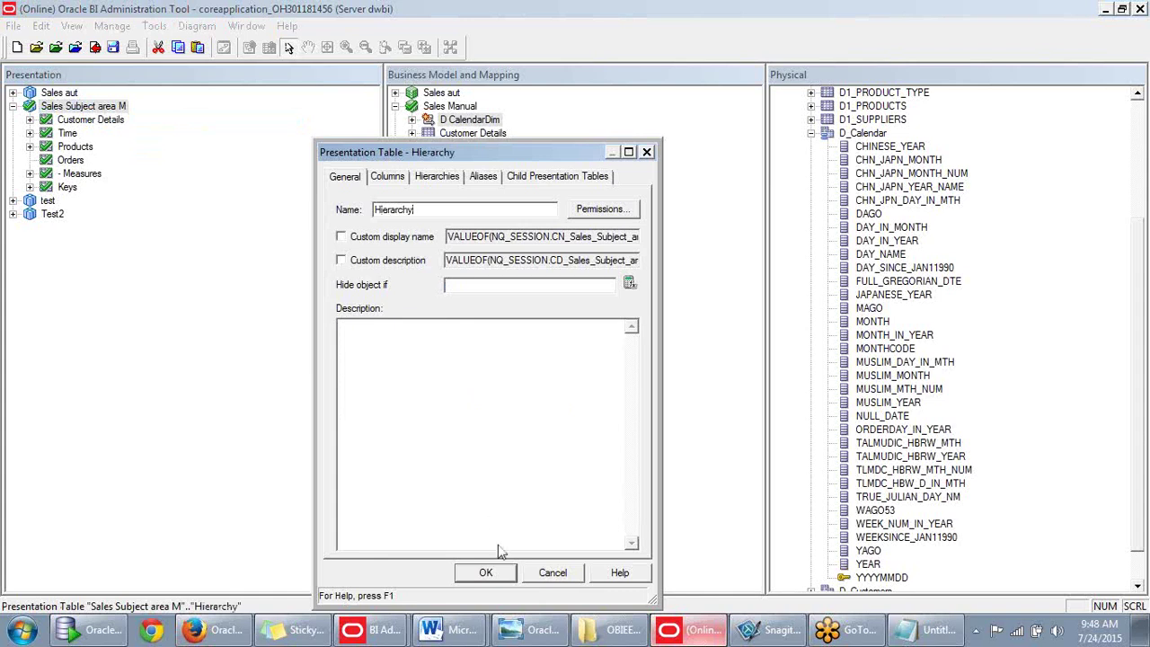
click(487, 577)
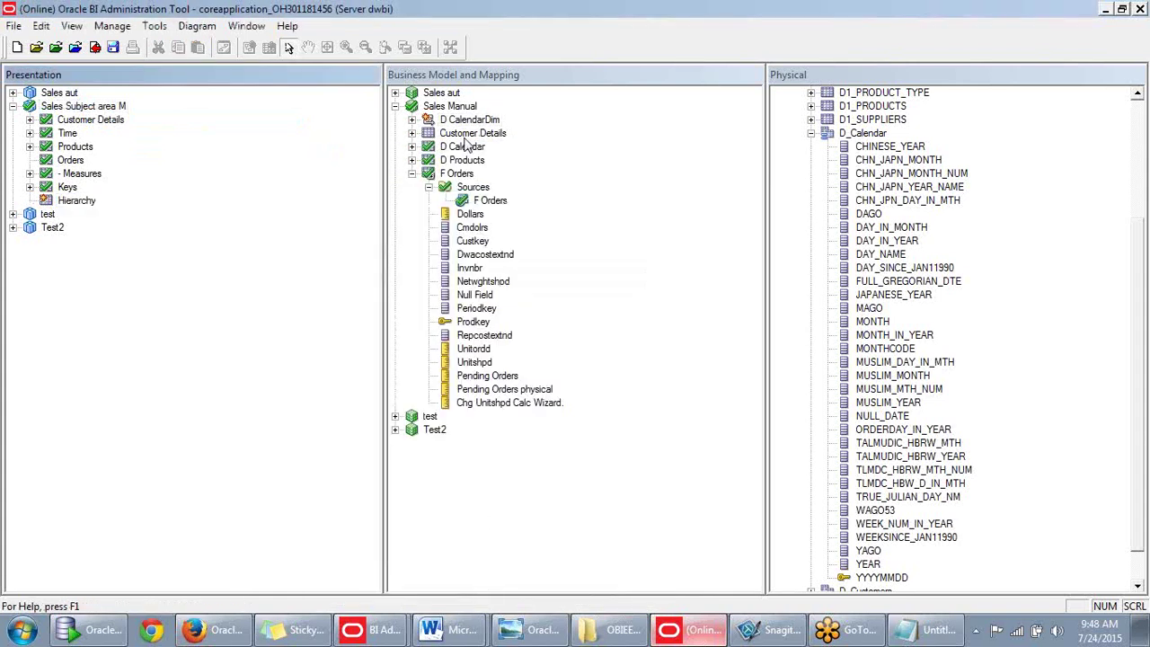
drag(460, 123, 79, 201)
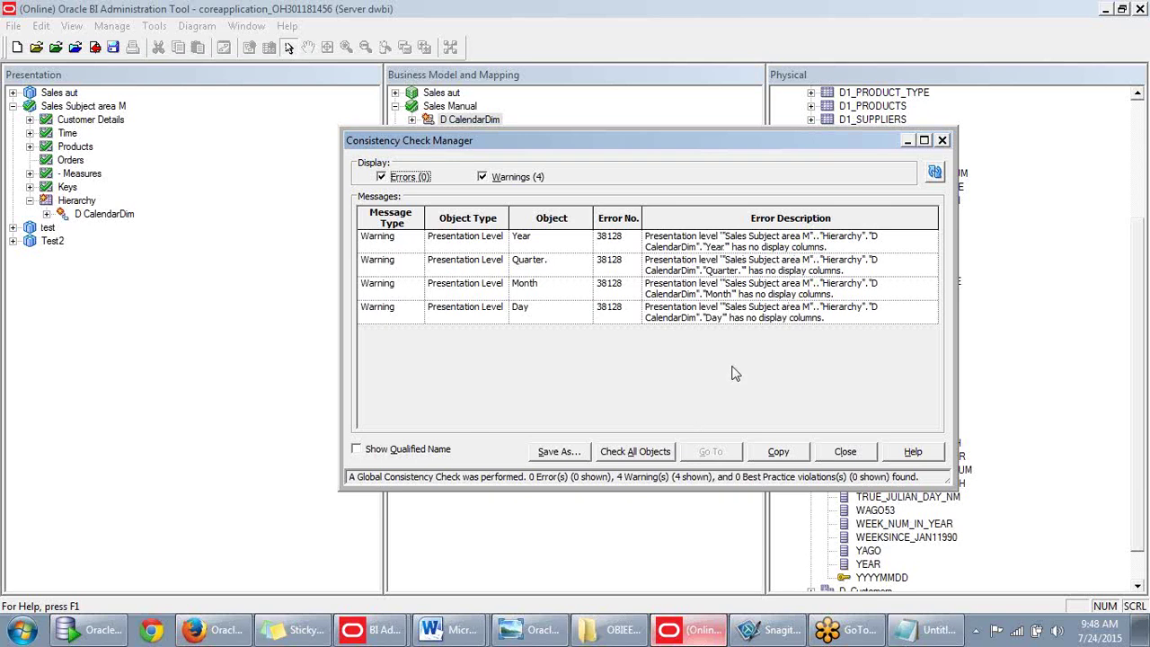
click(849, 452)
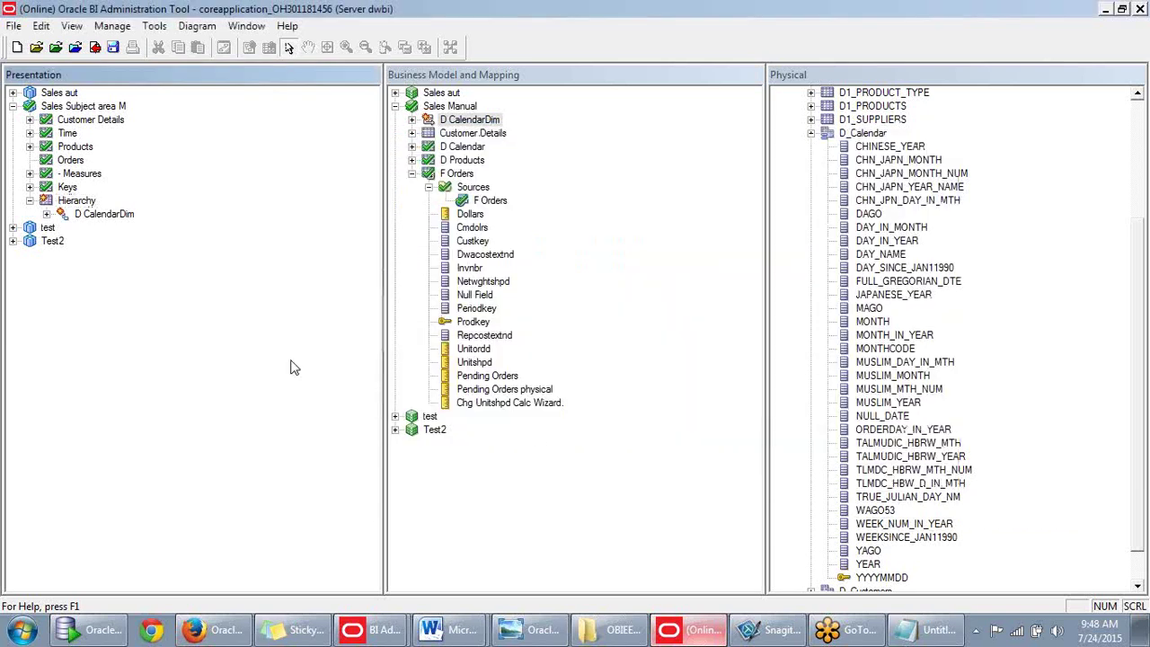
In BI Answers, reload the server metadata from the Subject Areas refresh menu.
click(209, 626)
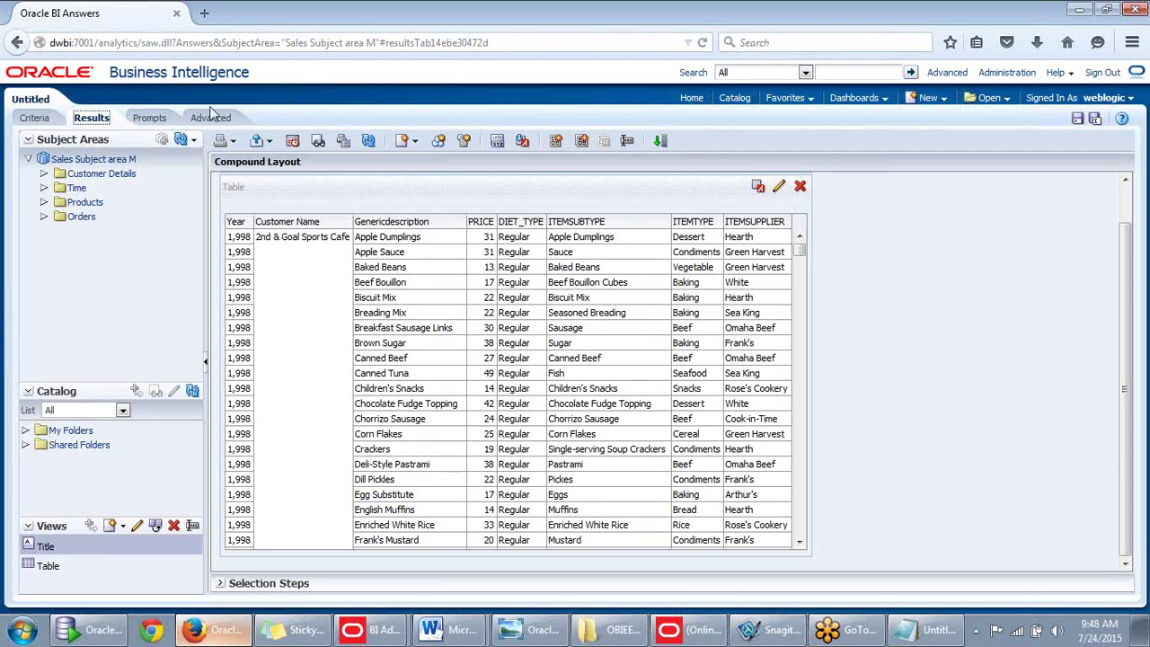
click(46, 118)
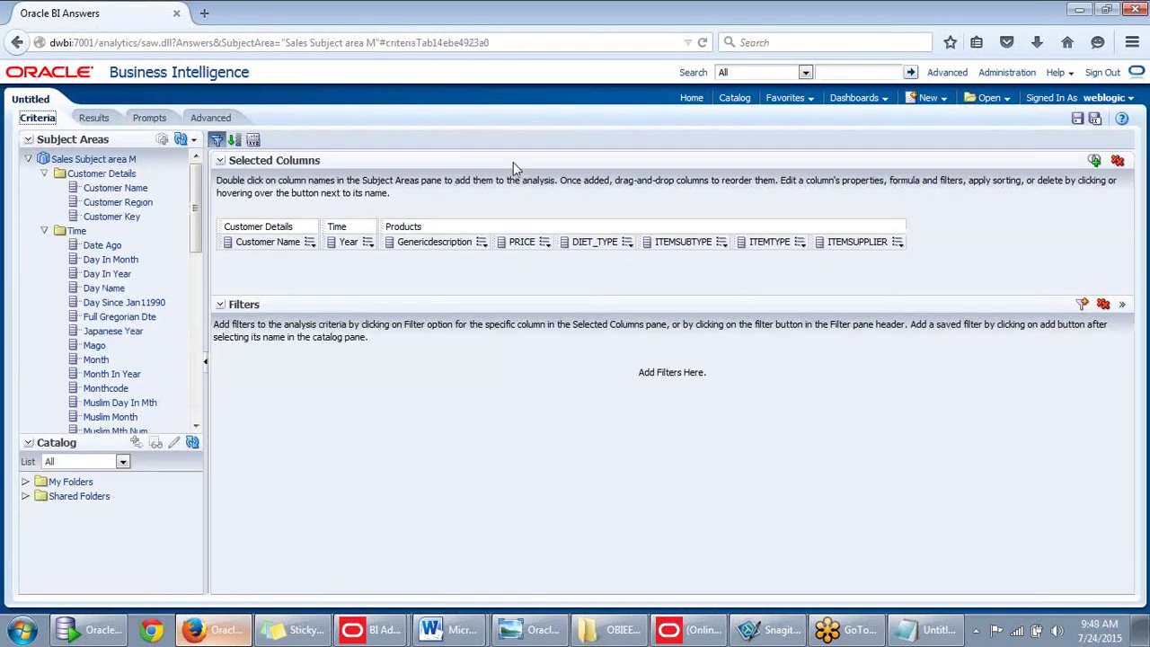
click(193, 140)
click(198, 179)
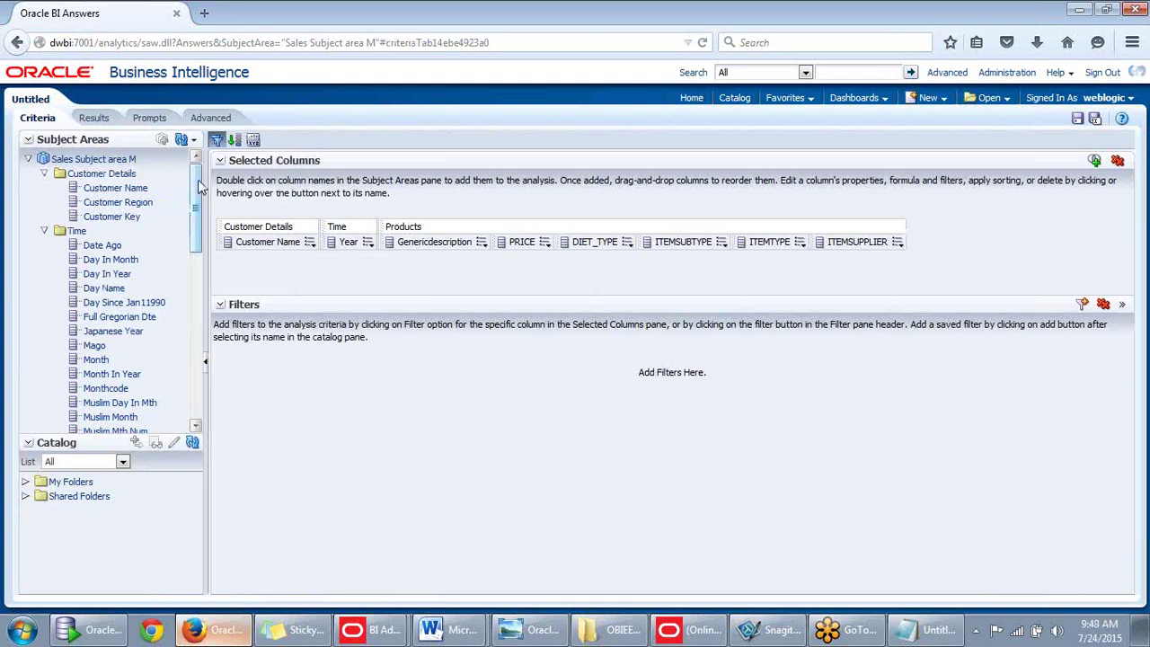
click(193, 140)
click(198, 179)
click(193, 140)
click(200, 179)
click(193, 141)
click(198, 178)
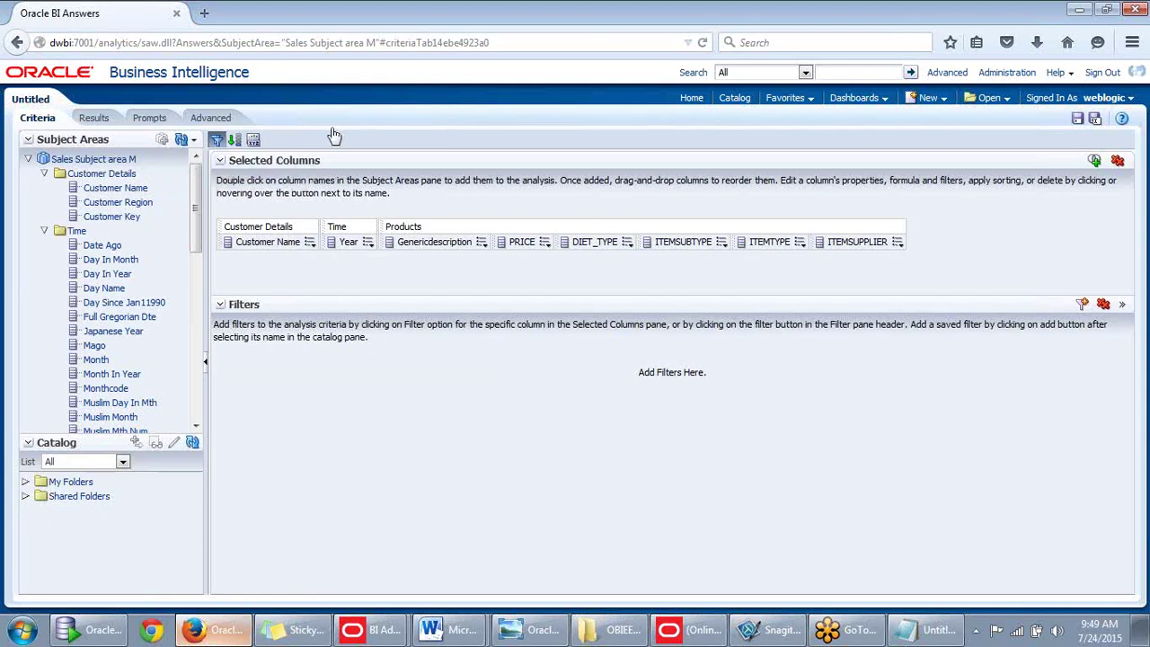
Collapse Customer Details, Time and Products, then expand Orders in Sales Subject area M.
click(28, 159)
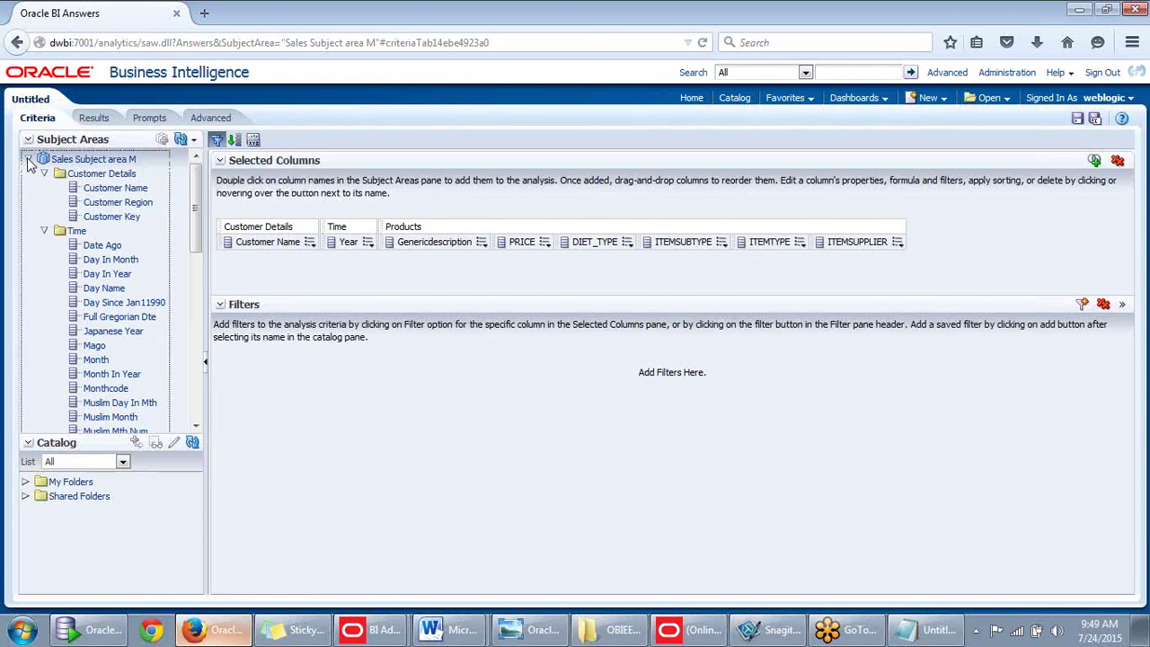
click(28, 159)
click(44, 173)
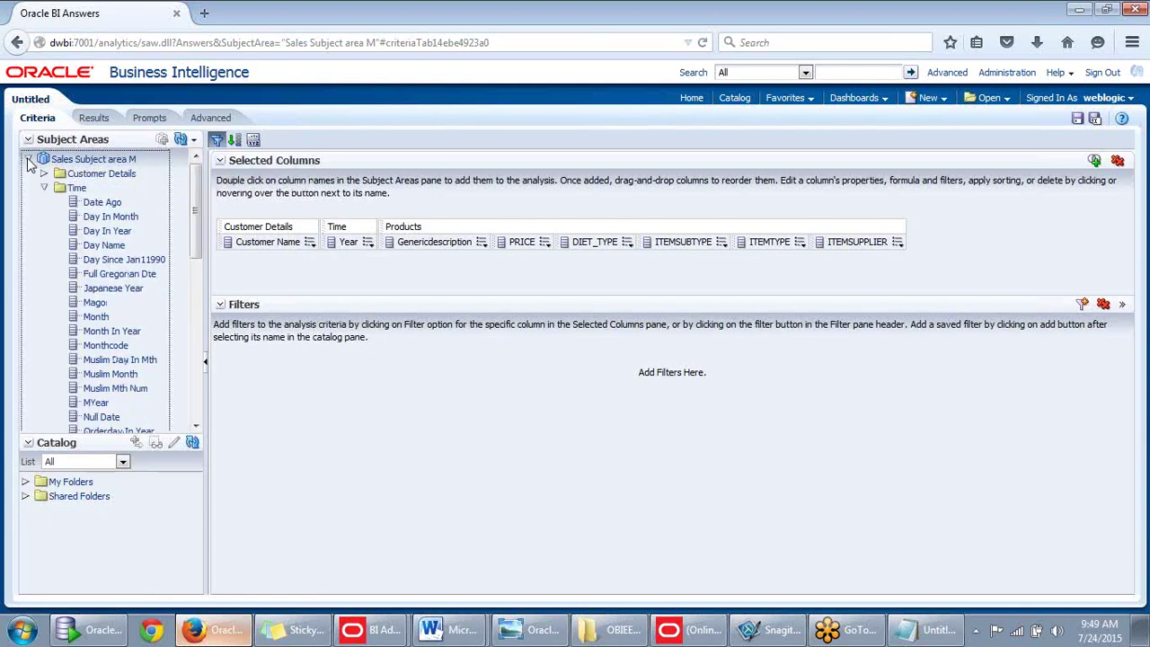
click(44, 188)
click(44, 203)
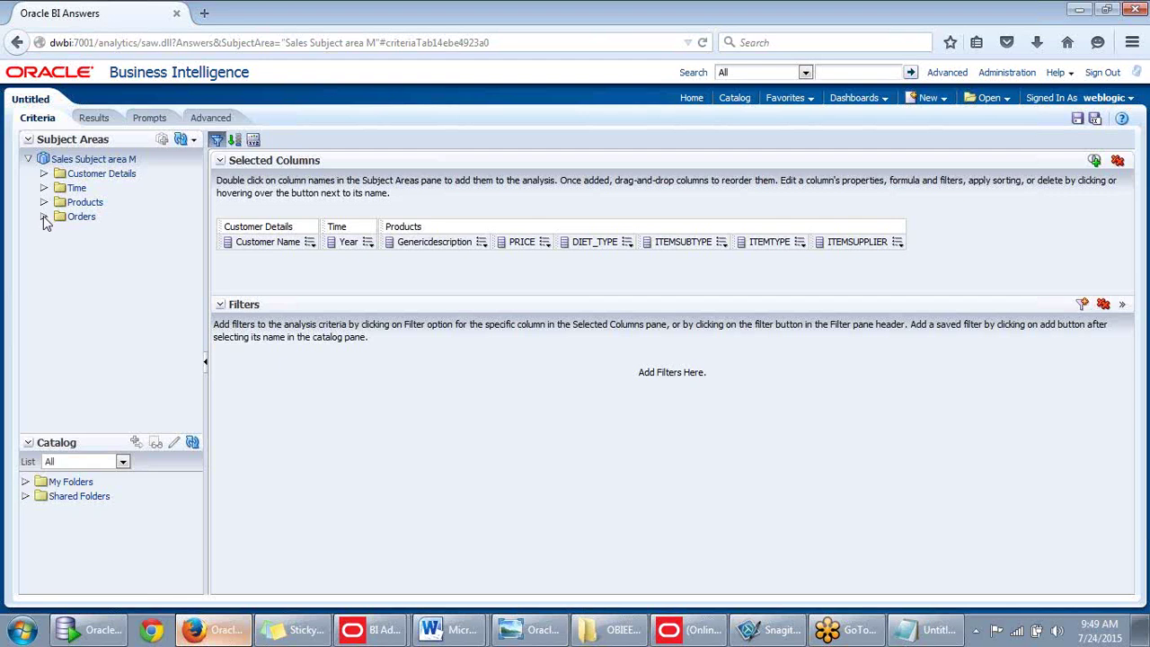
click(43, 217)
click(691, 629)
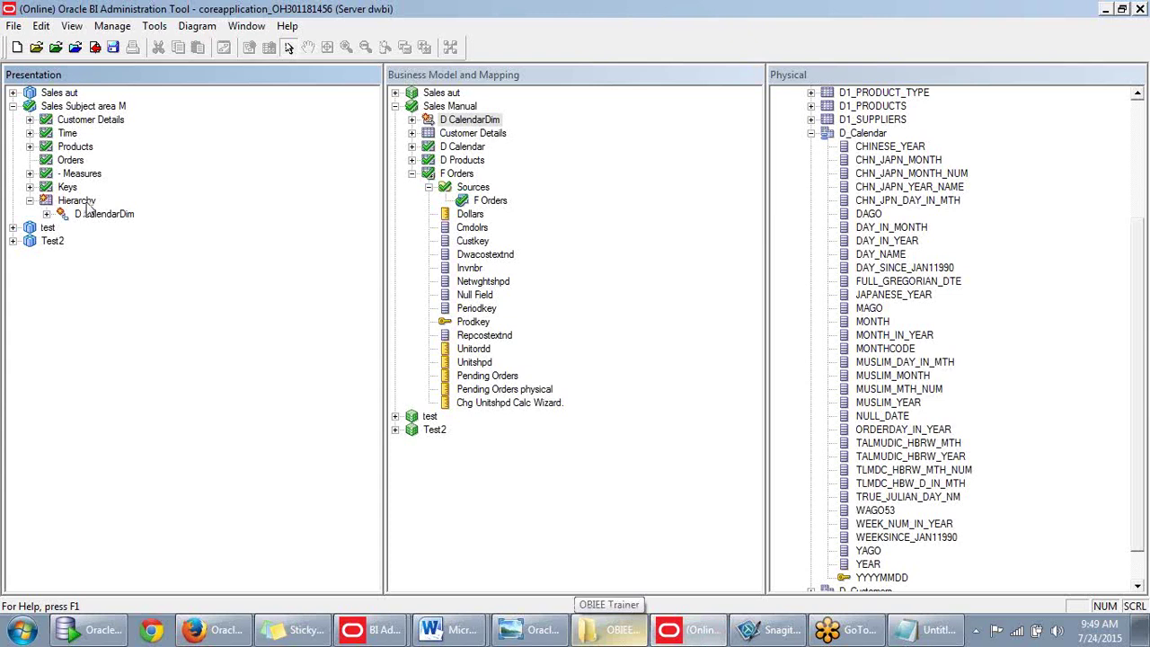
click(1106, 11)
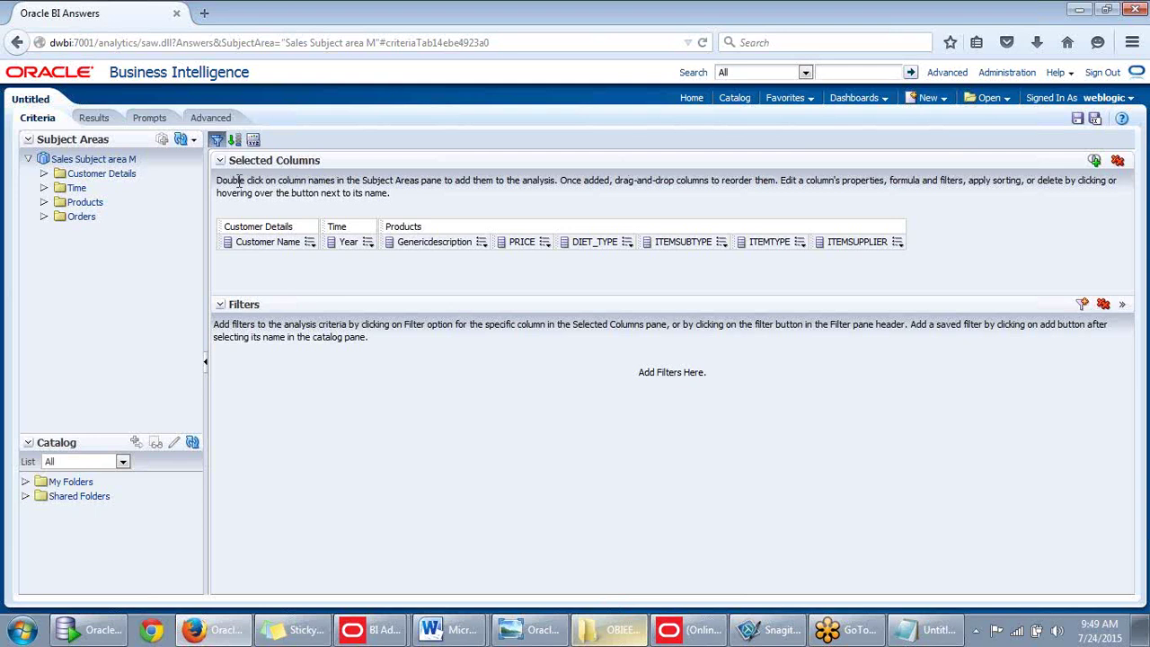
Reload server metadata again and start a new analysis on Sales Subject area M.
click(193, 140)
click(195, 180)
mouse_move(934, 102)
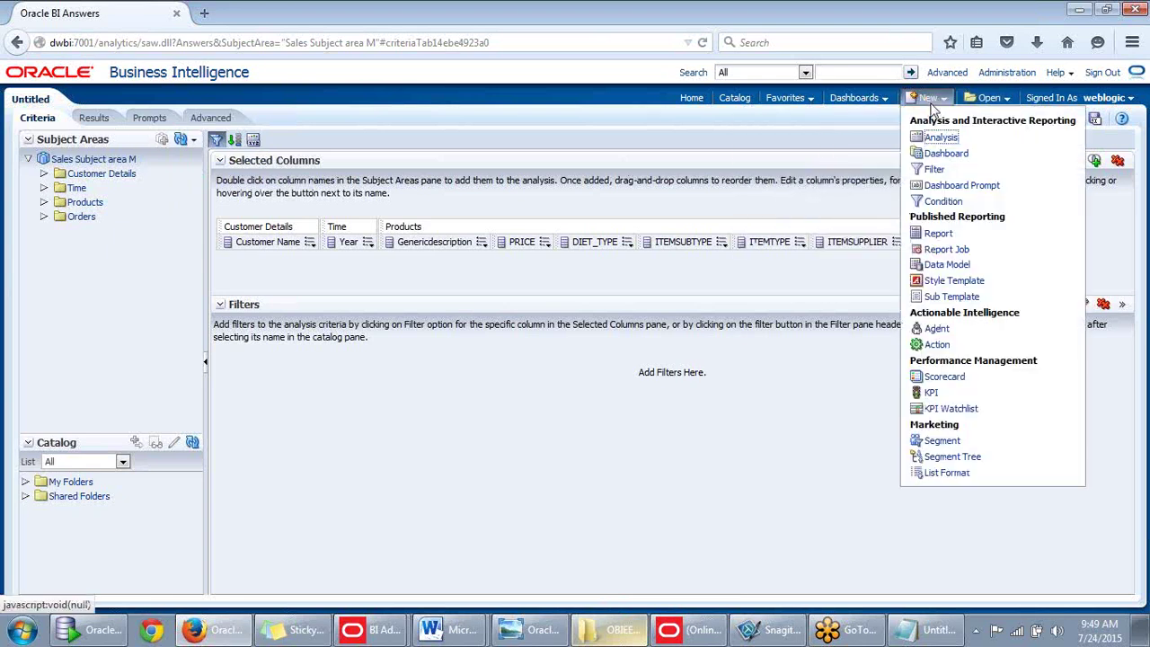
click(947, 144)
click(943, 146)
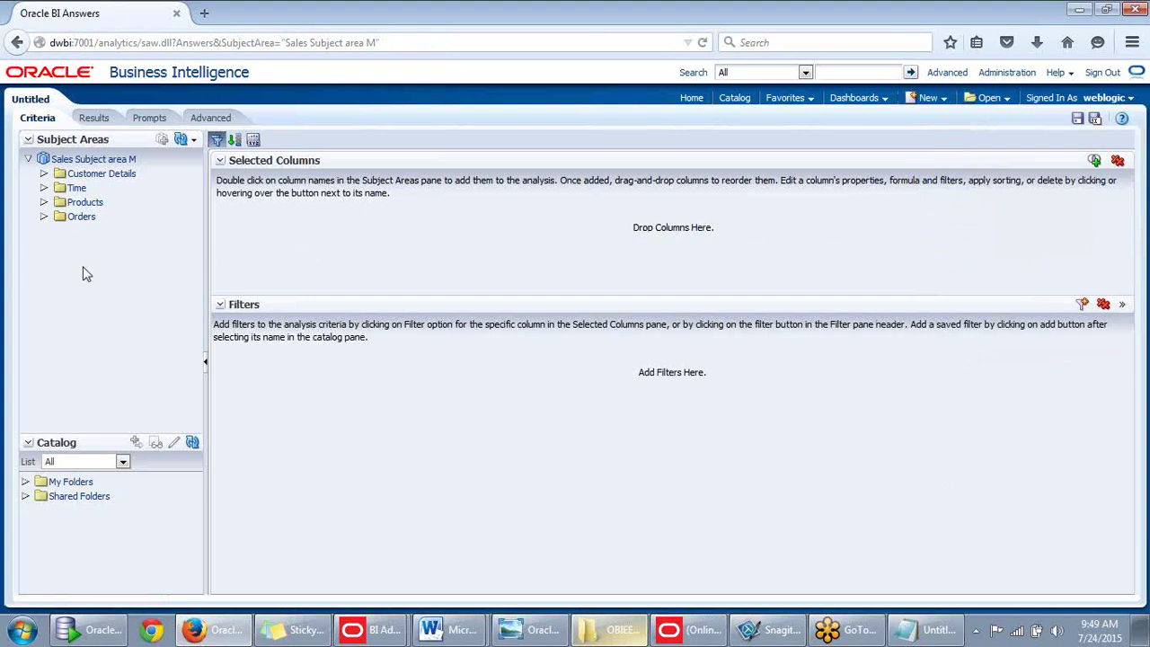
Run Check Global Consistency and close the results showing 0 errors and 4 warnings.
click(681, 631)
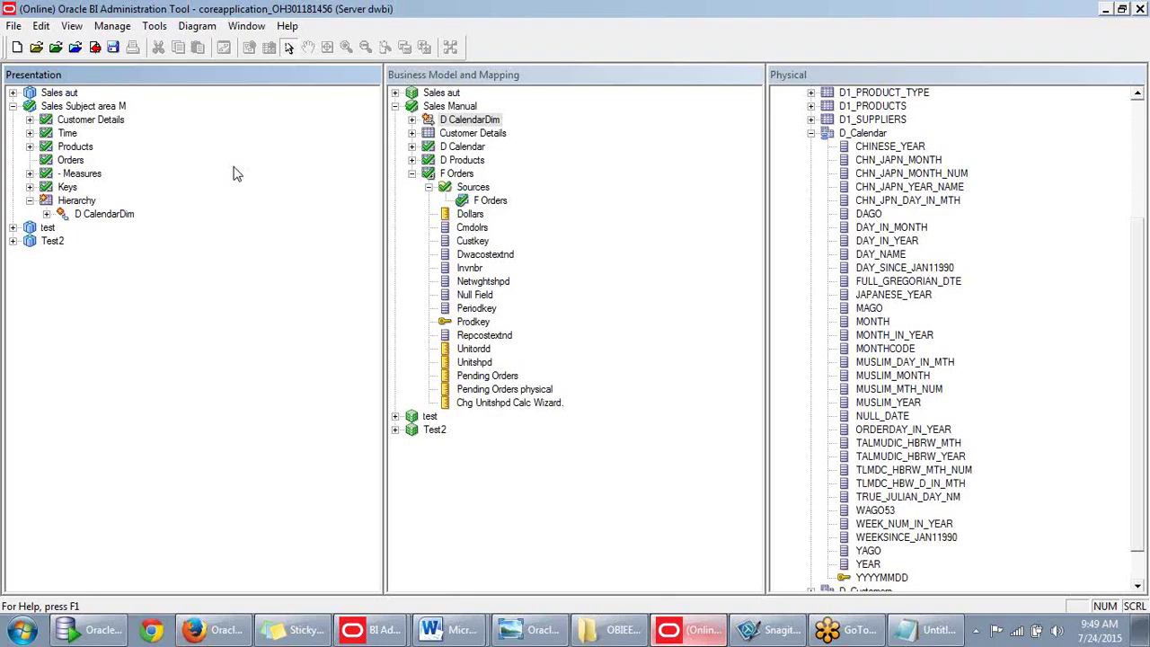
click(96, 48)
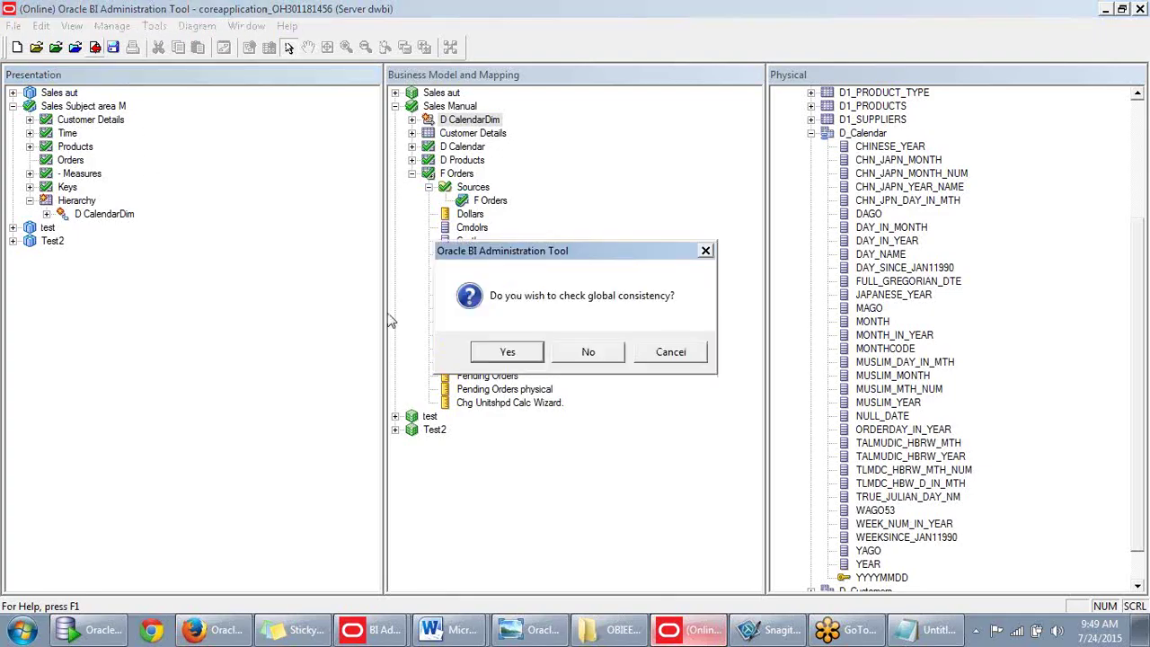
click(520, 356)
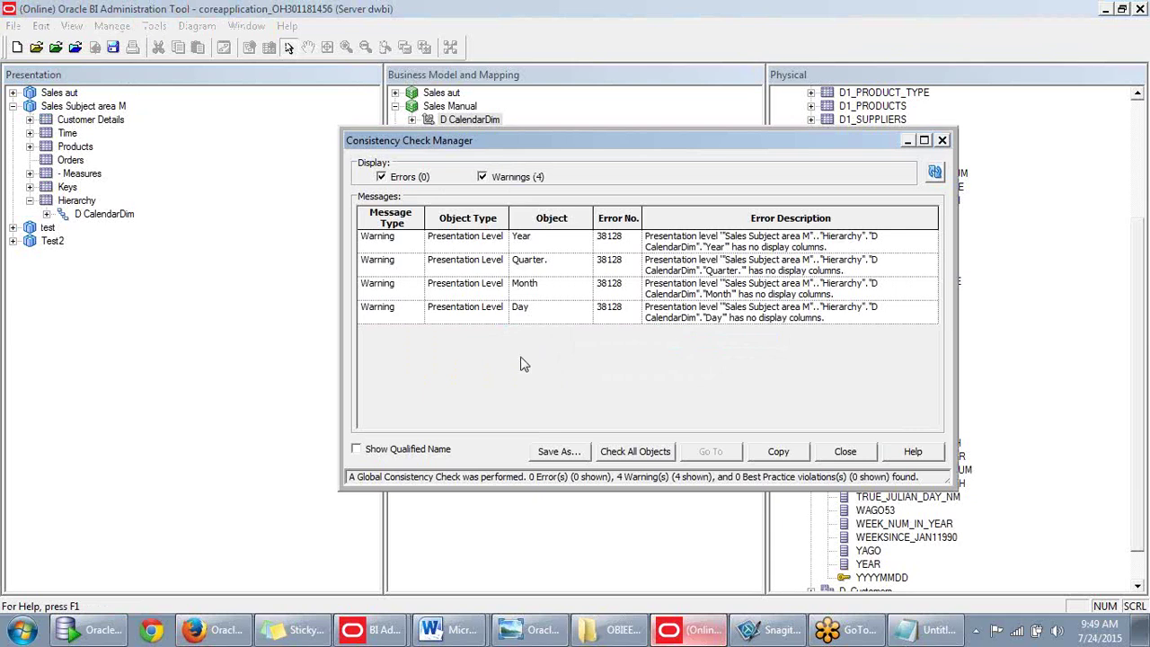
click(845, 452)
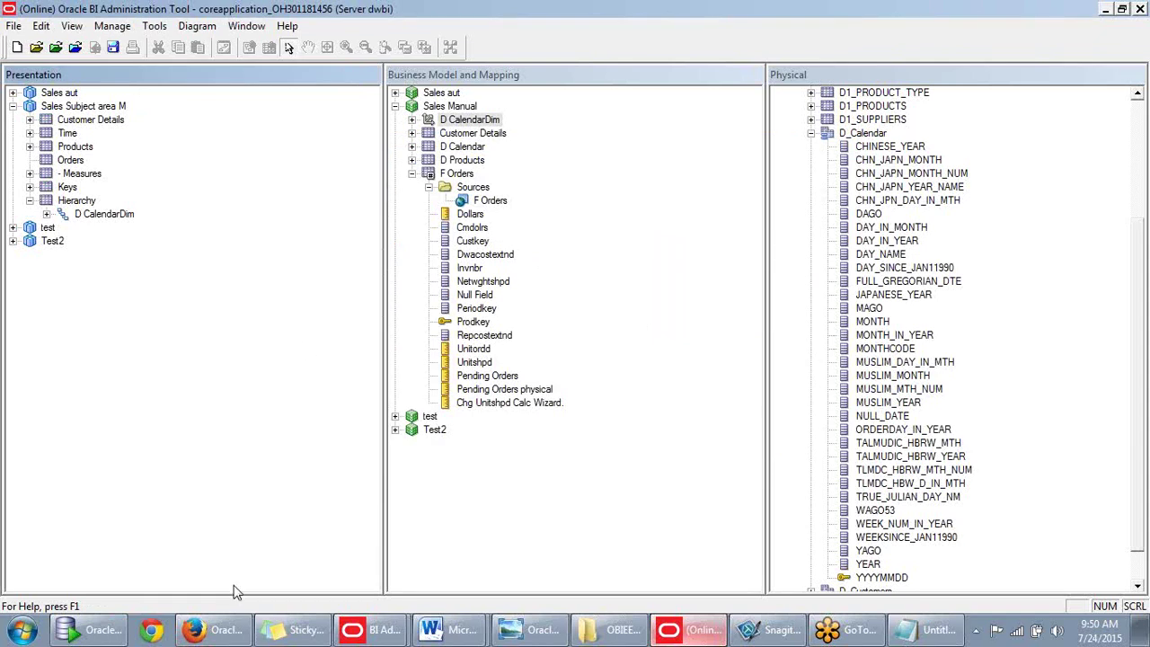
click(224, 629)
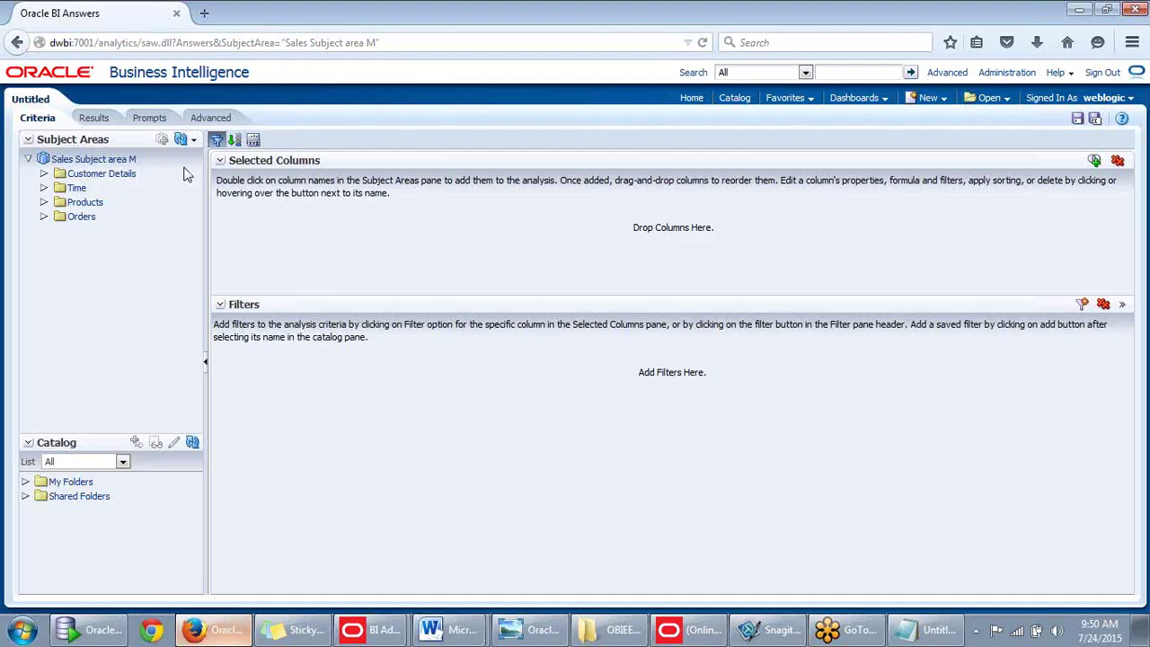
Reload server metadata, expand Hierarchy and Time, and add Year to Selected Columns.
click(194, 140)
click(202, 185)
click(44, 232)
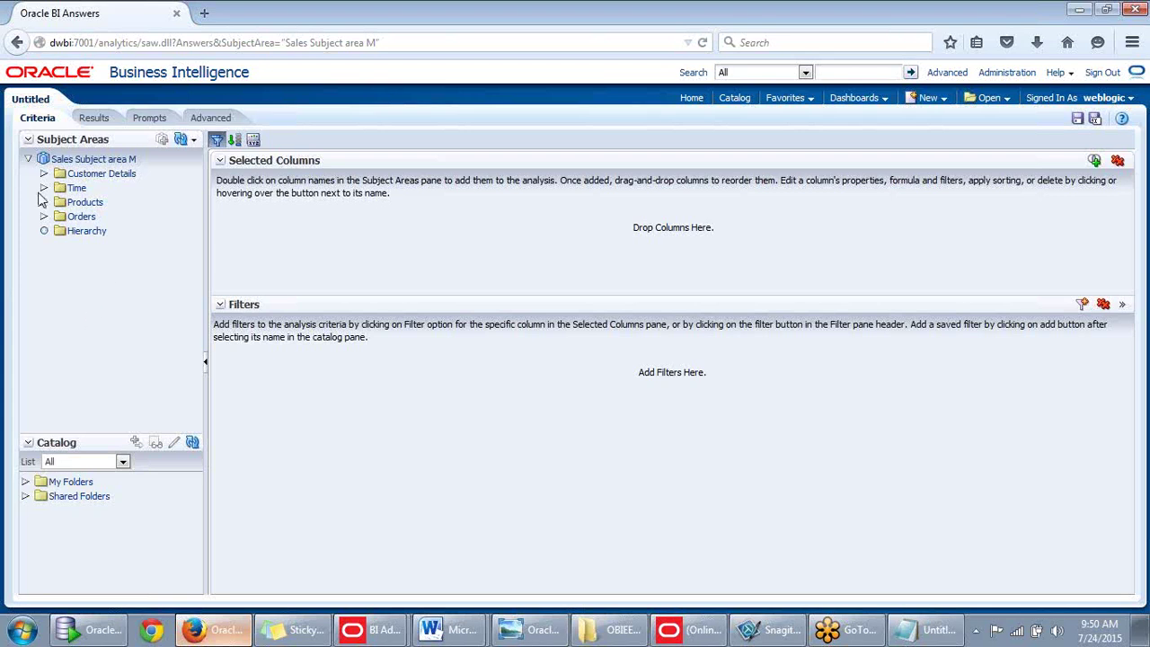
click(43, 187)
drag(197, 196, 199, 314)
drag(94, 367, 302, 234)
Add Genericdescription and Orders > Measures Dollars, then view the results.
click(44, 396)
drag(187, 308, 188, 374)
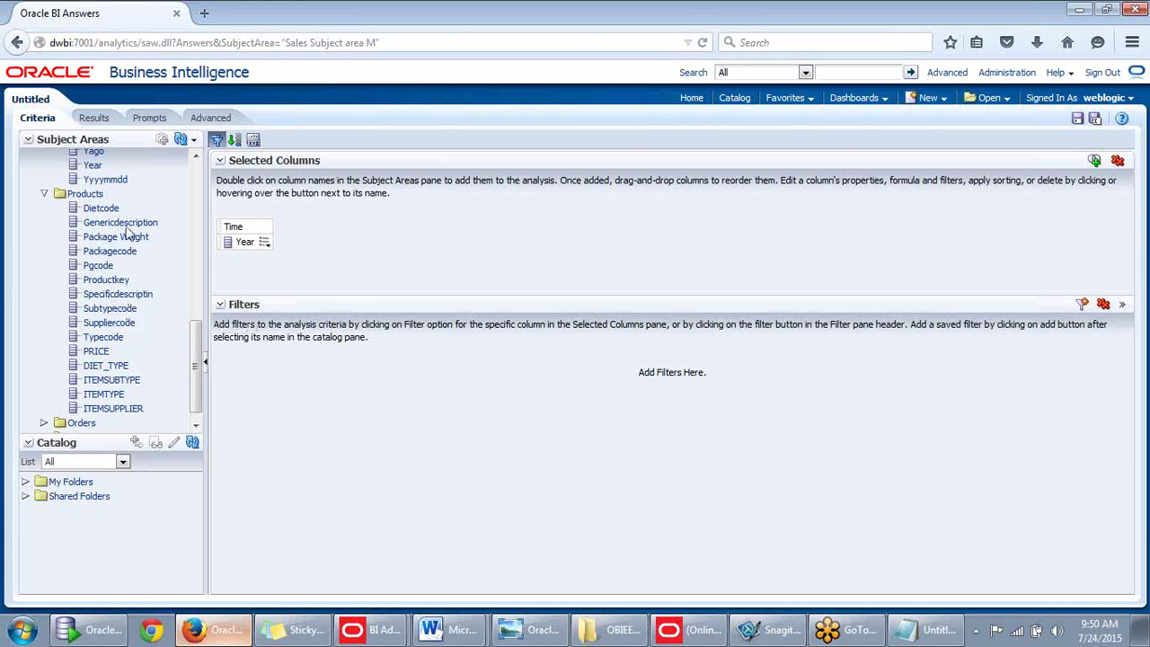
drag(125, 224, 304, 235)
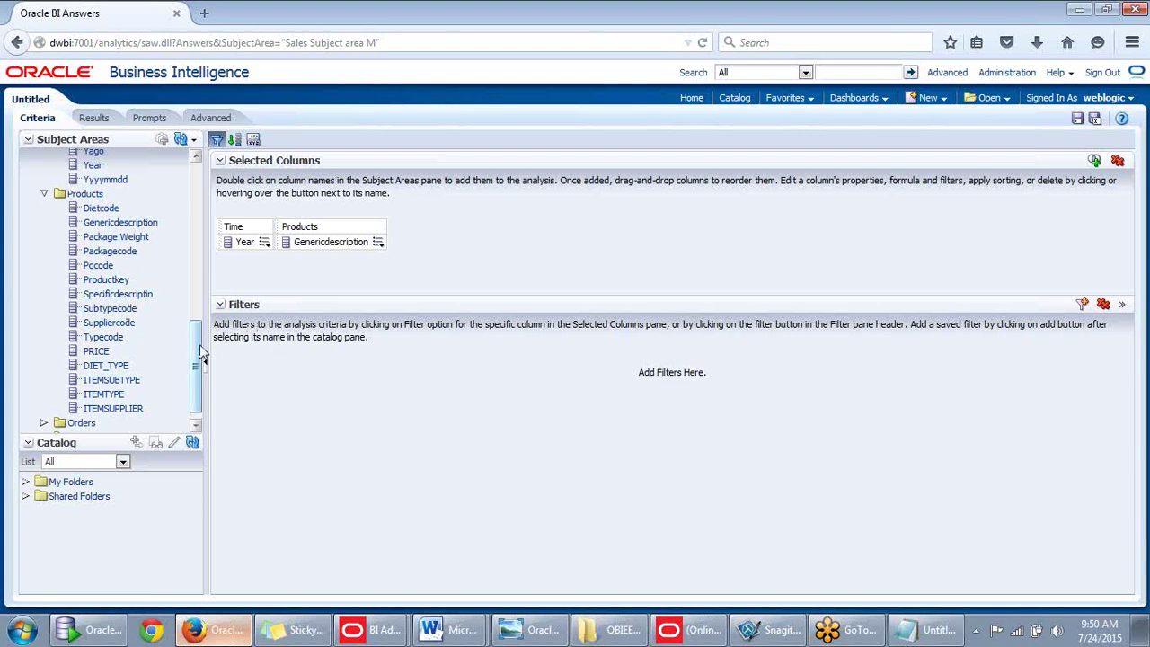
scroll(201, 355, down, 1)
click(43, 412)
scroll(68, 409, down, 2)
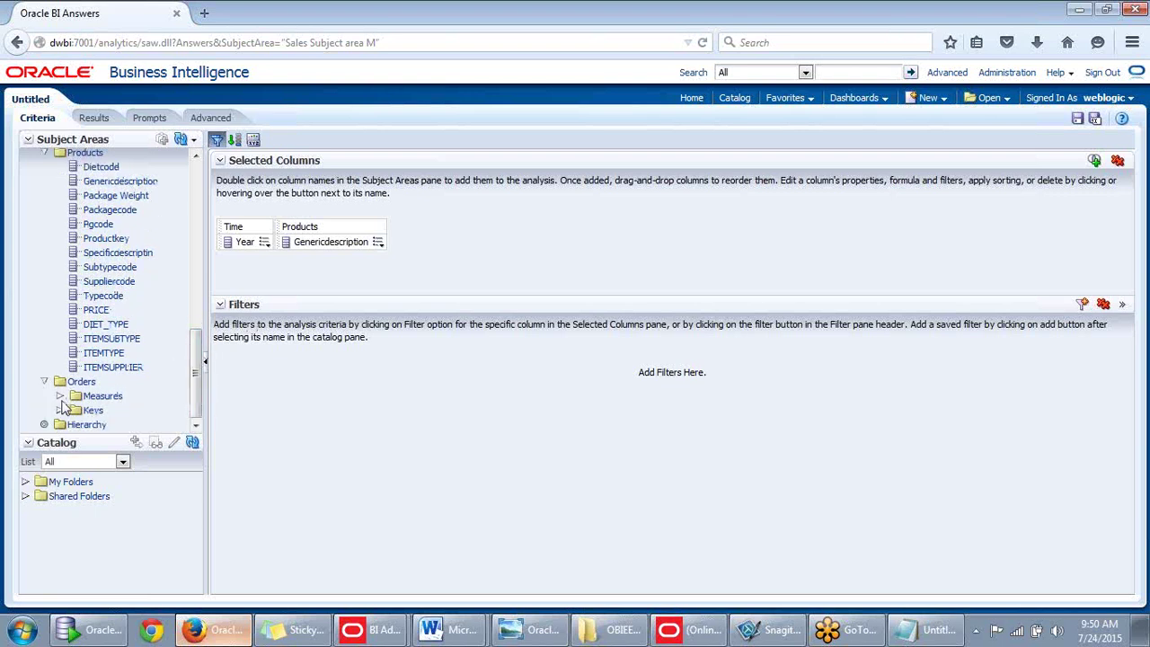
click(59, 395)
scroll(180, 355, down, 7)
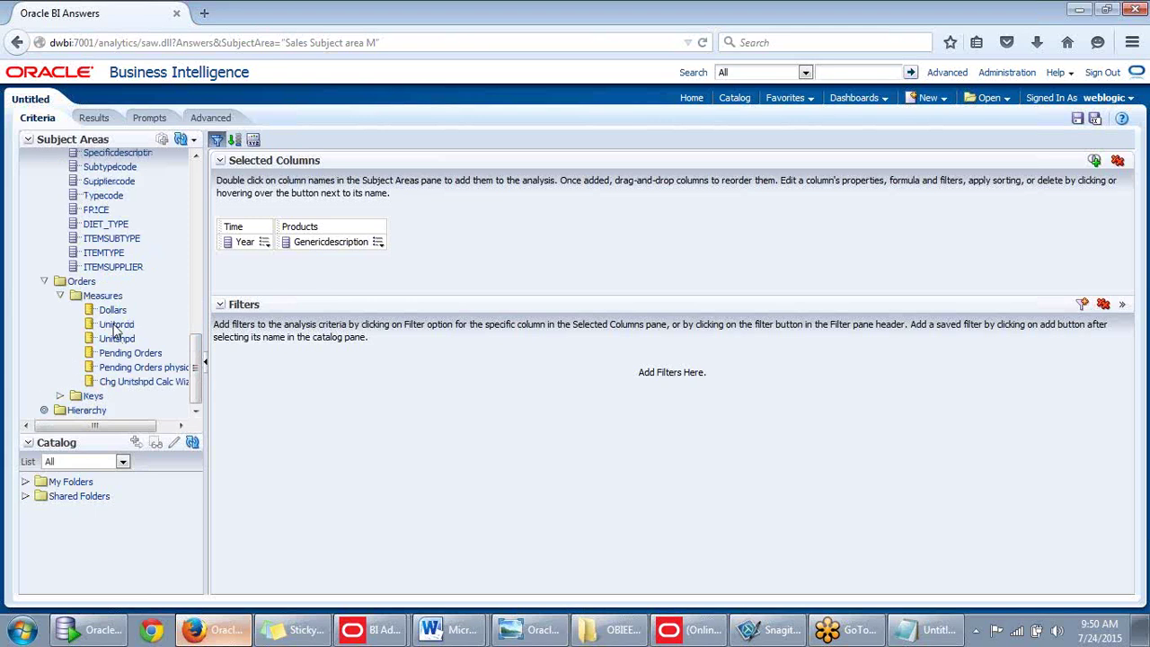
drag(113, 310, 399, 241)
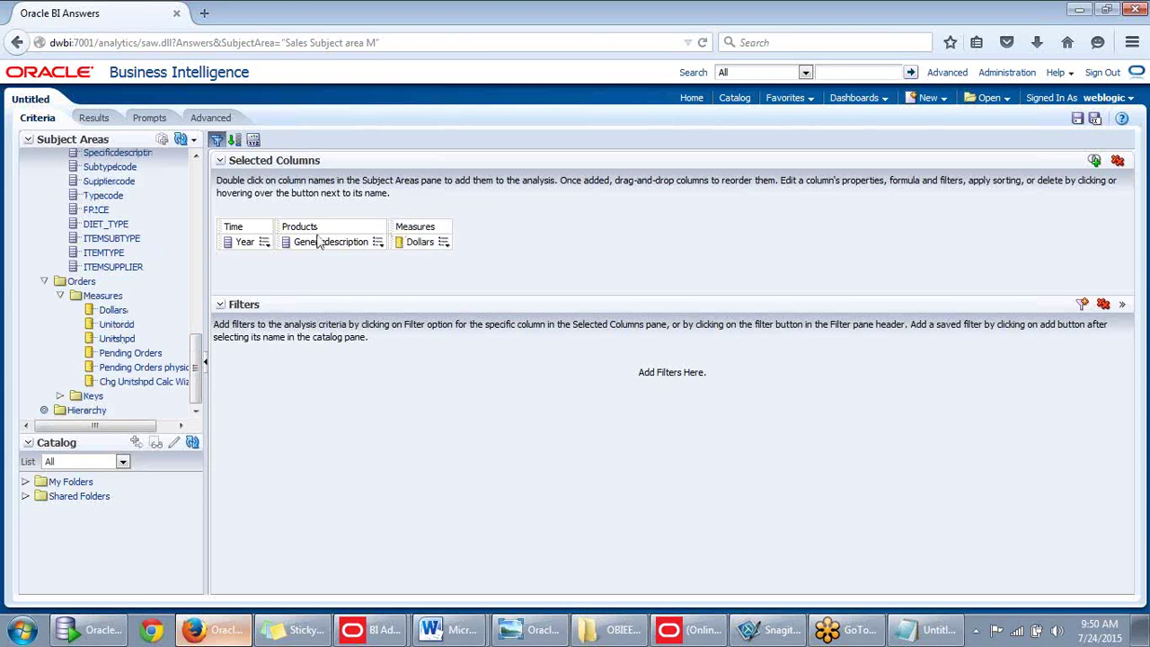
click(99, 120)
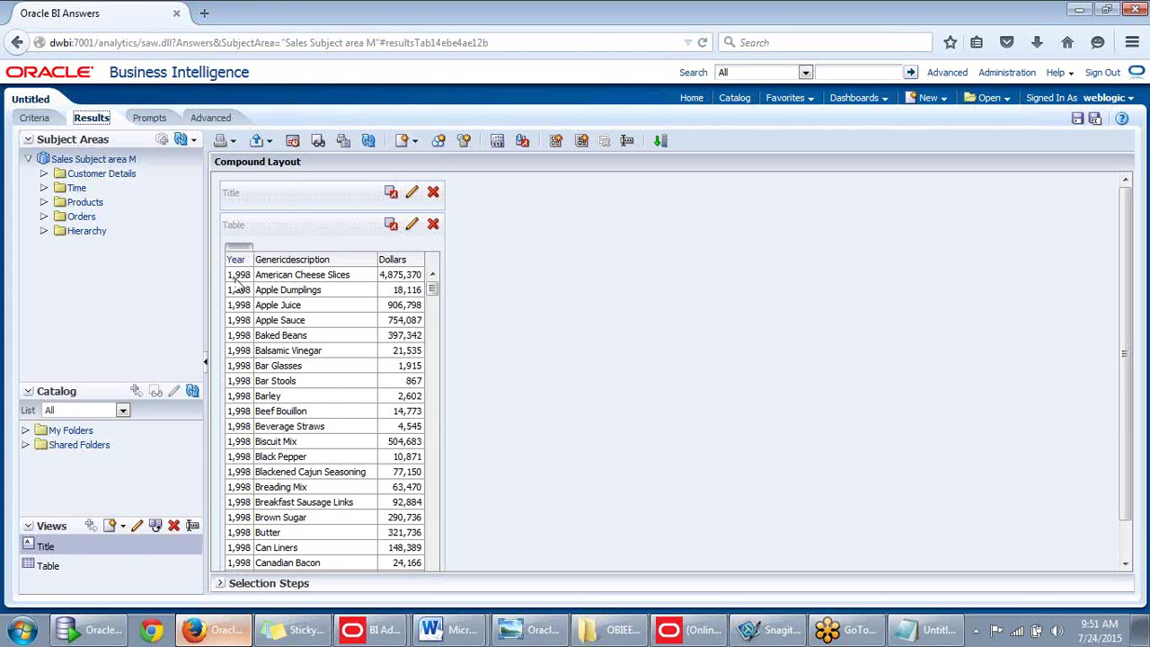
Scroll through the Dollars by Year and Genericdescription results table, then return to the Administration Tool.
scroll(235, 292, down, 2)
scroll(270, 318, down, 5)
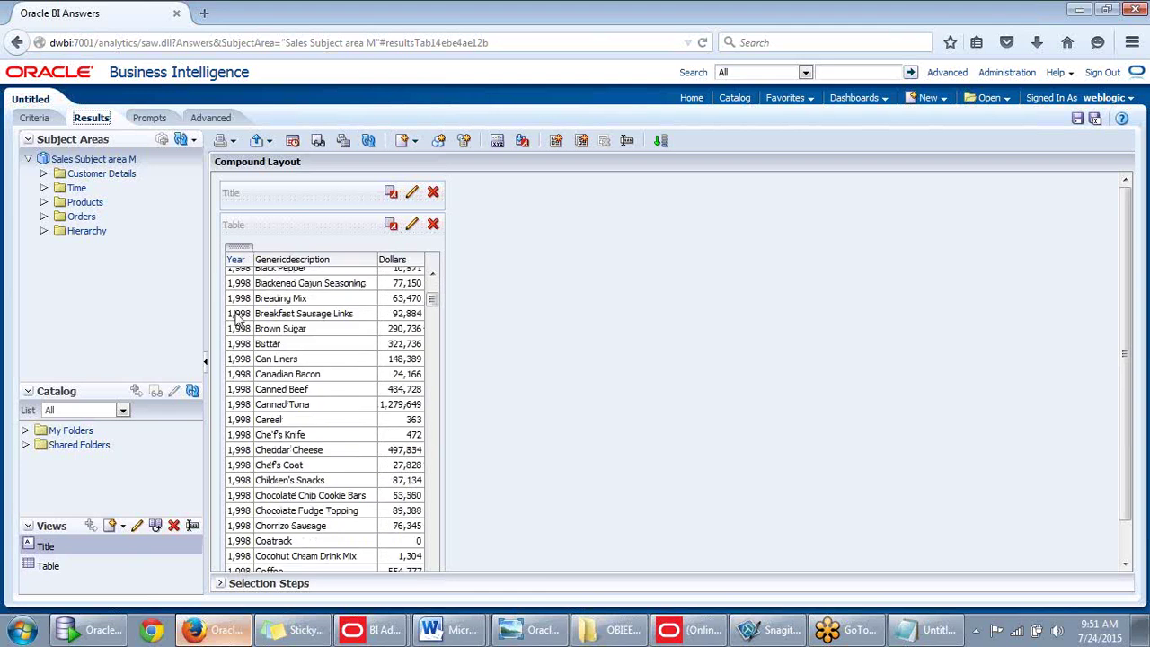
scroll(270, 319, up, 7)
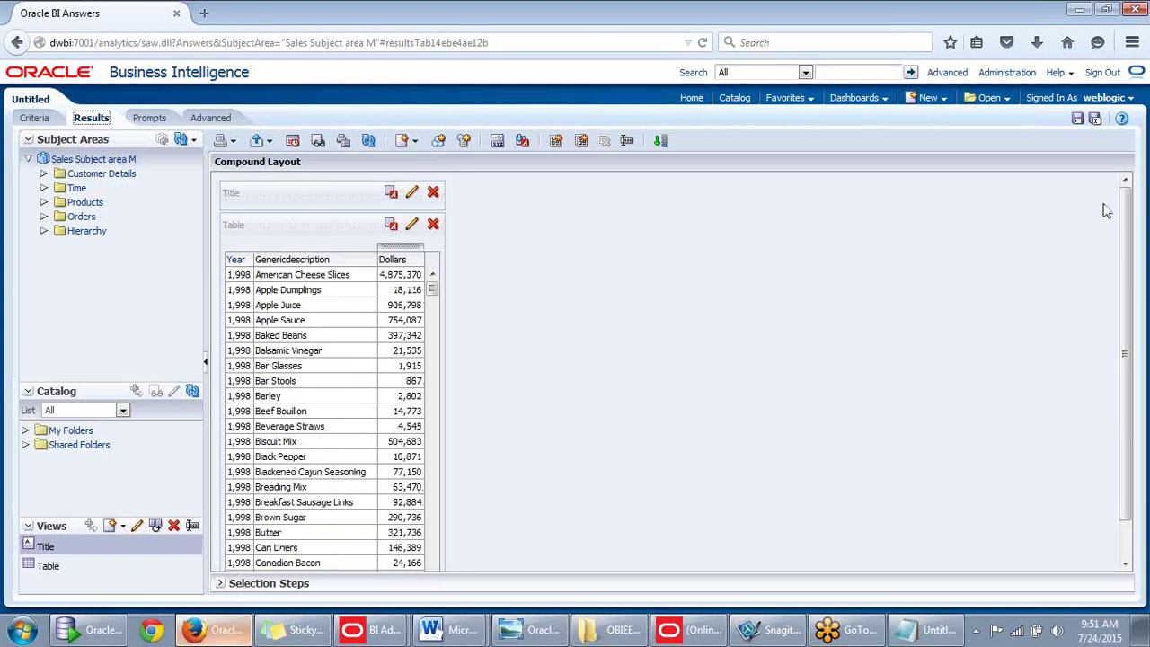
scroll(1106, 212, down, 1)
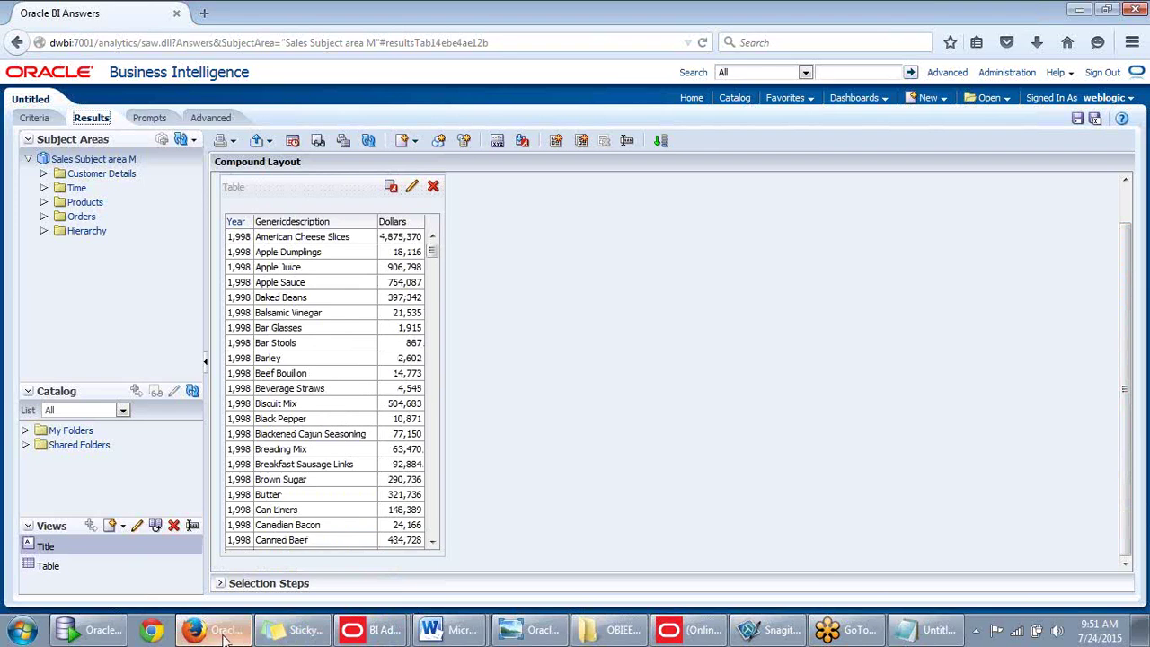
click(696, 632)
click(704, 633)
Collapse F Orders, expand D Calendar, and add a new Logical Column to D Calendar, checking it out.
click(703, 634)
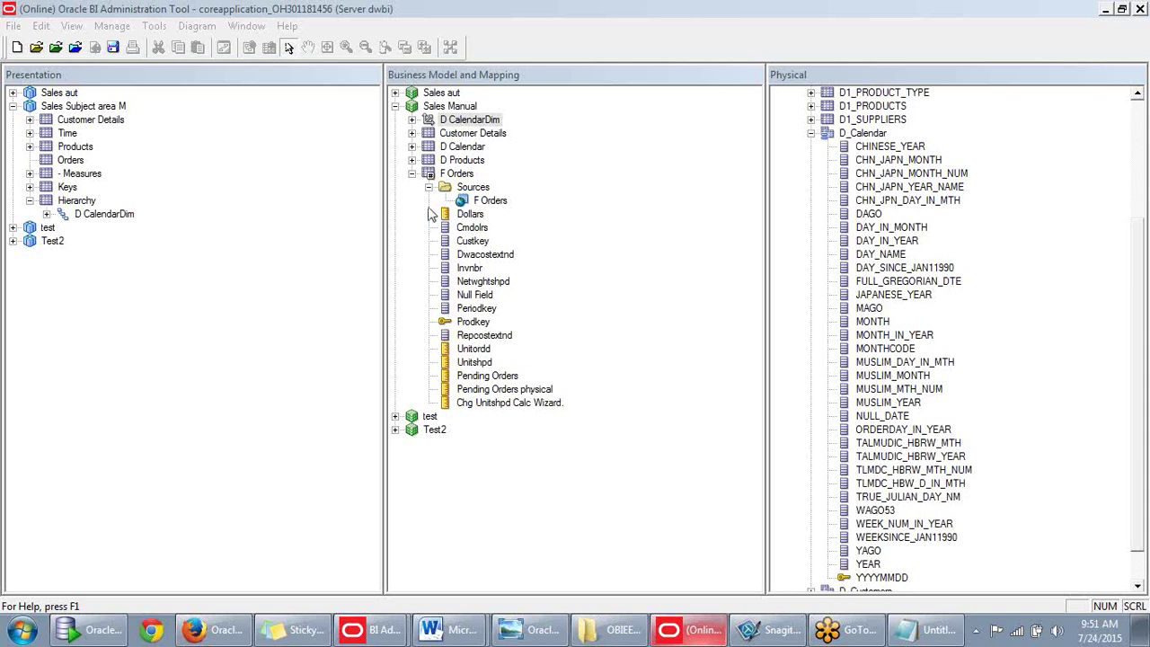
click(411, 174)
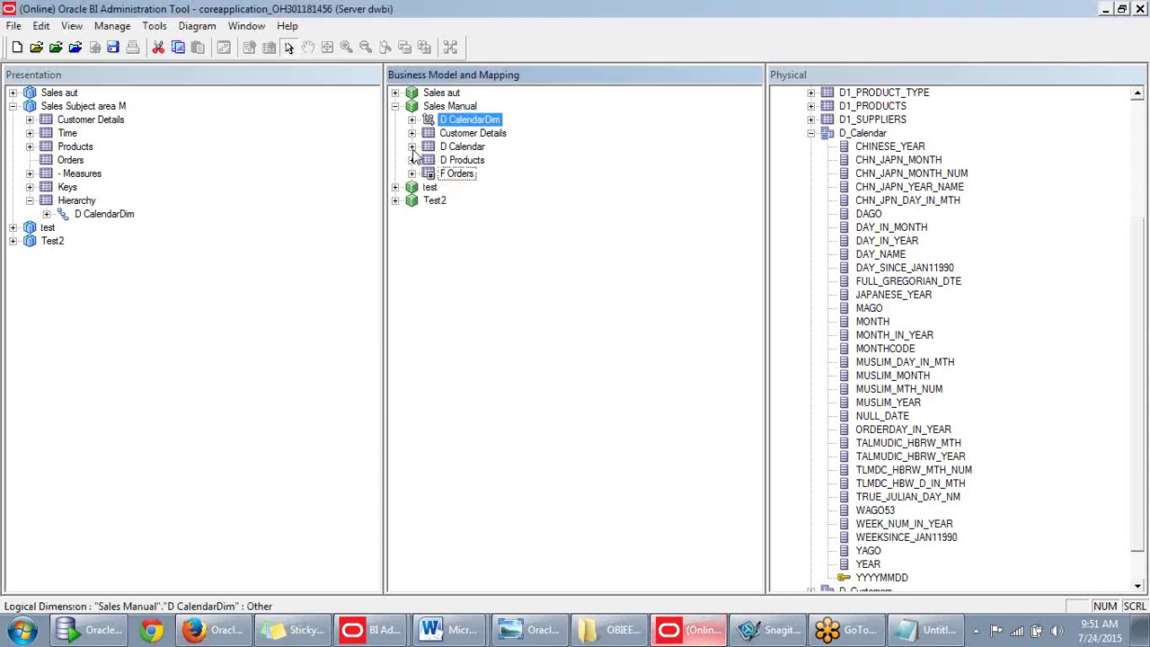
click(412, 147)
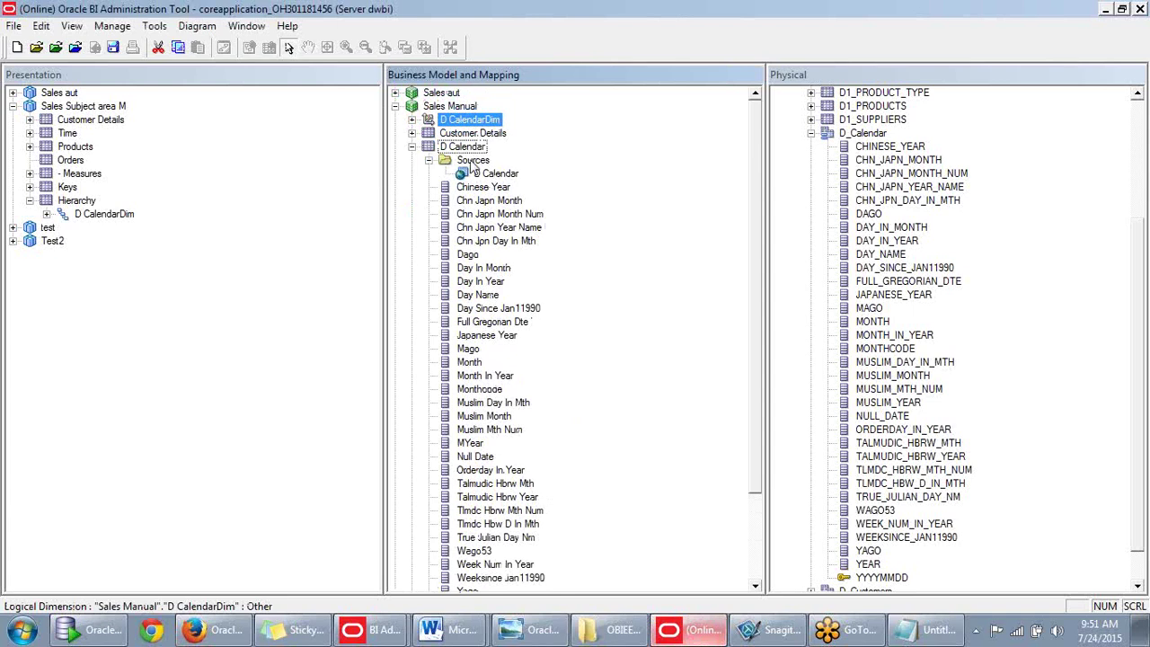
right_click(478, 147)
mouse_move(540, 160)
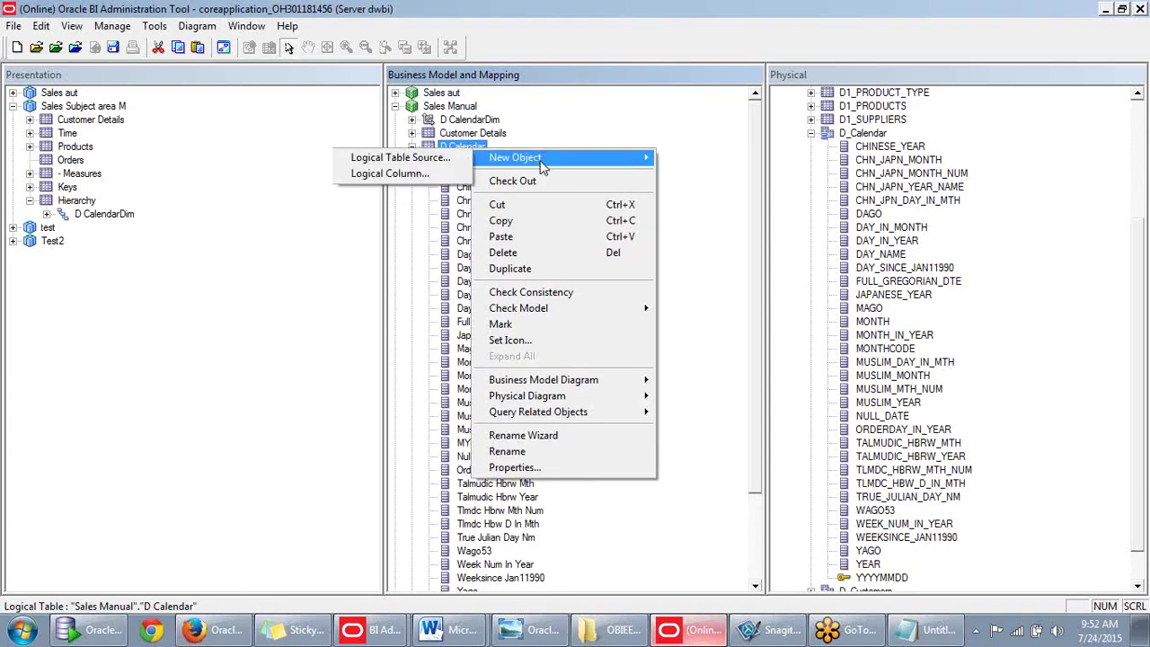
click(419, 175)
click(638, 446)
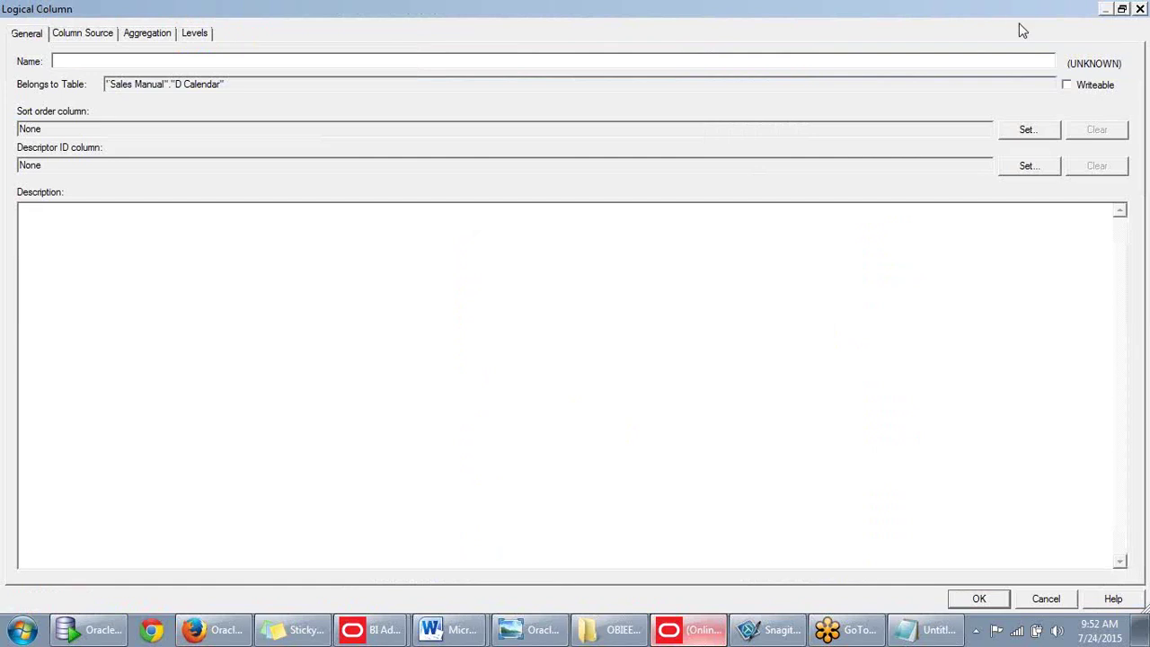
Name the new logical column Year_Dim and create it.
click(1121, 8)
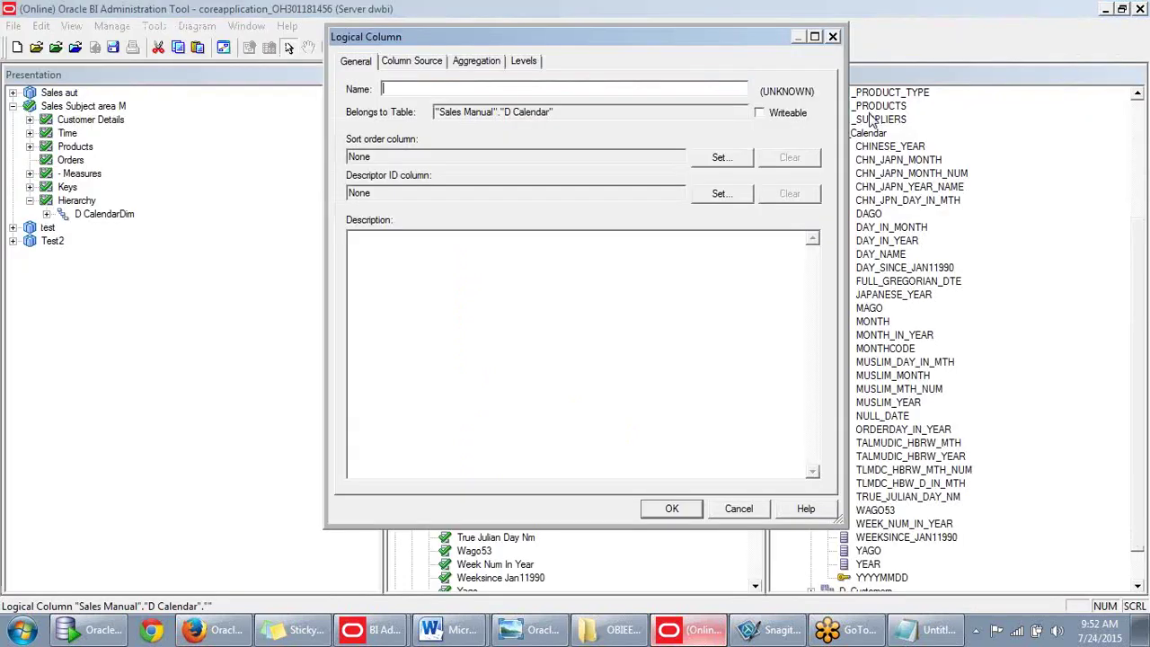
text(Year_Dim)
click(672, 509)
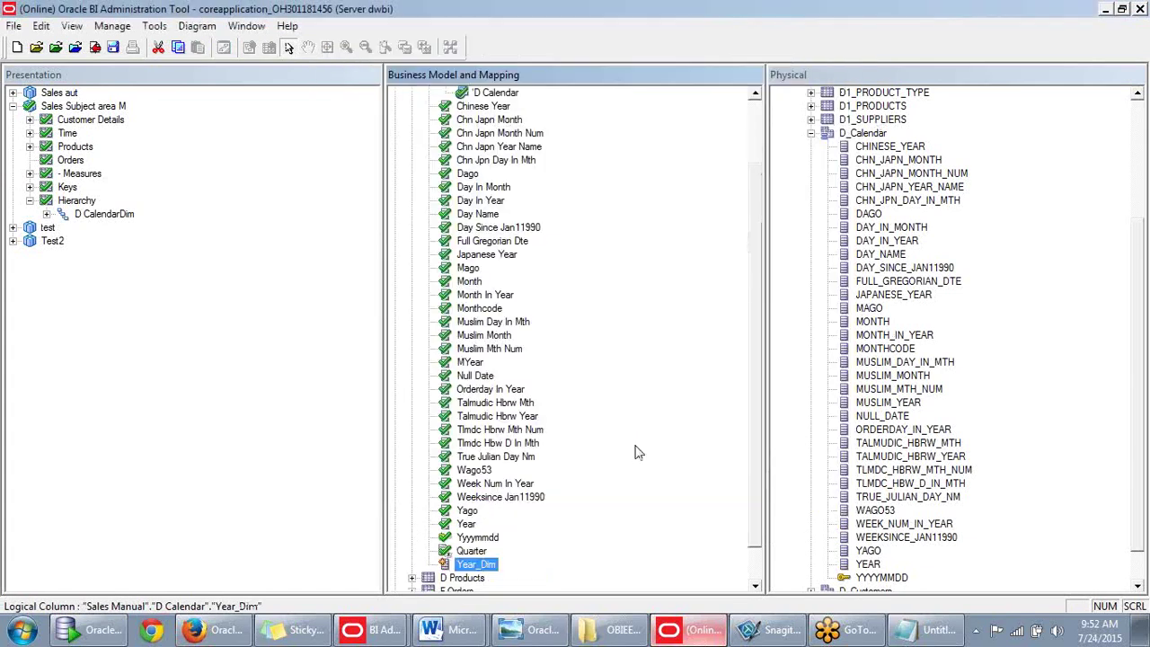
Set Year_Dim's column source to derive from existing columns using an expression.
double_click(478, 564)
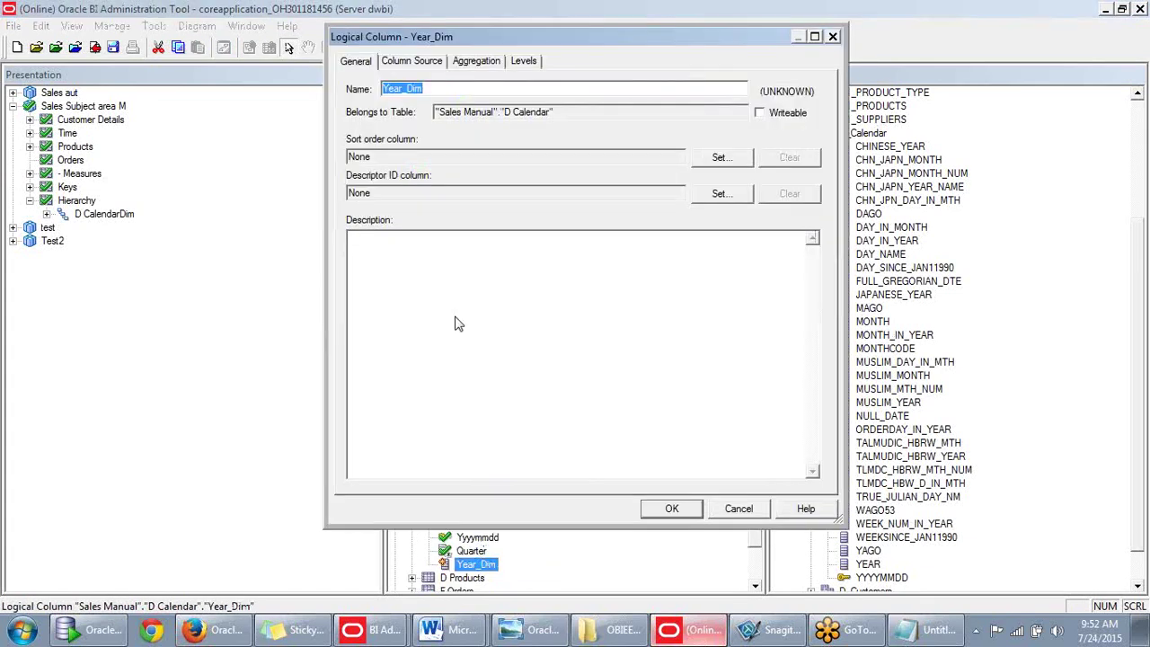
click(412, 61)
drag(588, 41, 550, 75)
click(319, 434)
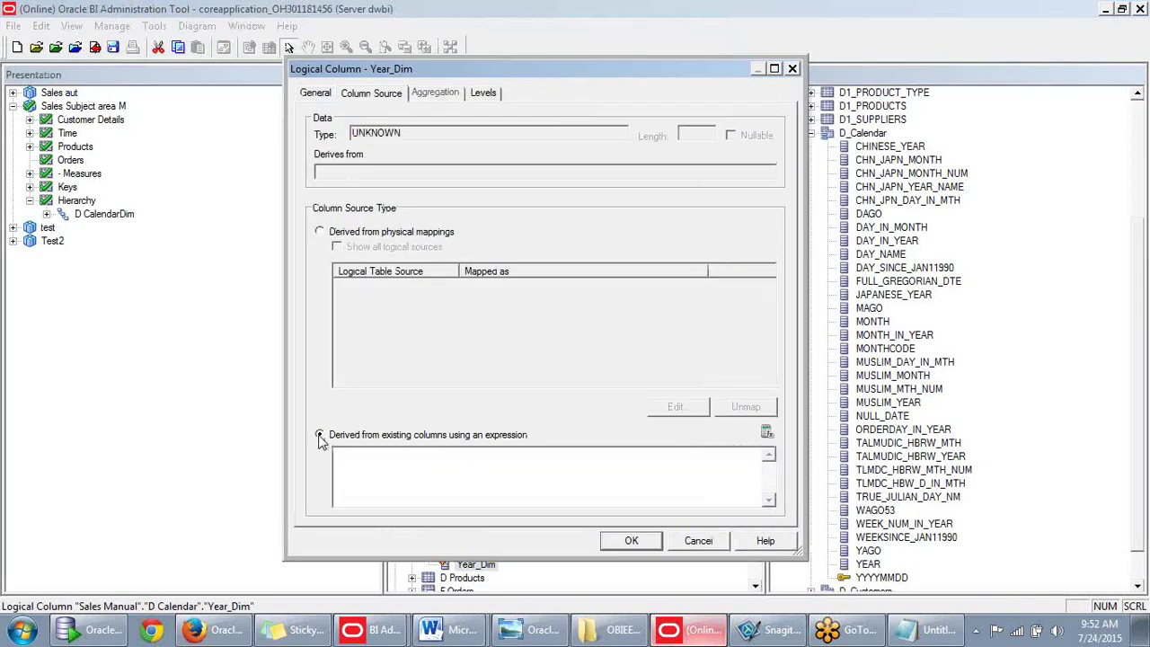
In Year_Dim's Expression Builder, browse the Conversion, Display, Evaluate and String functions.
click(767, 432)
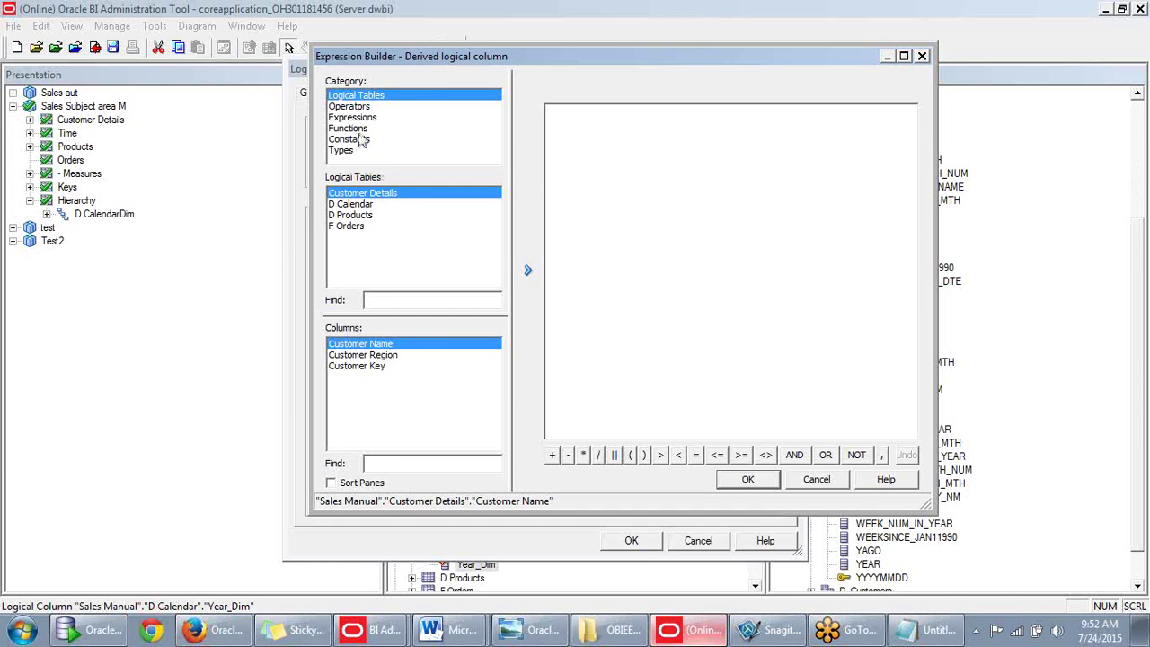
click(363, 131)
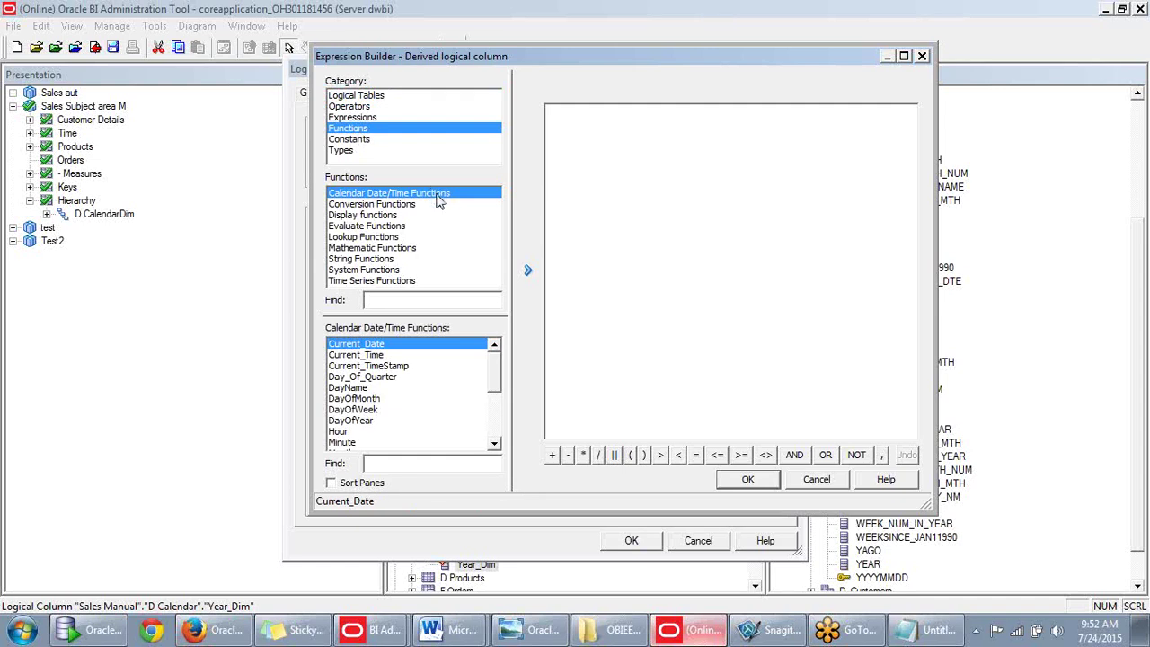
click(395, 206)
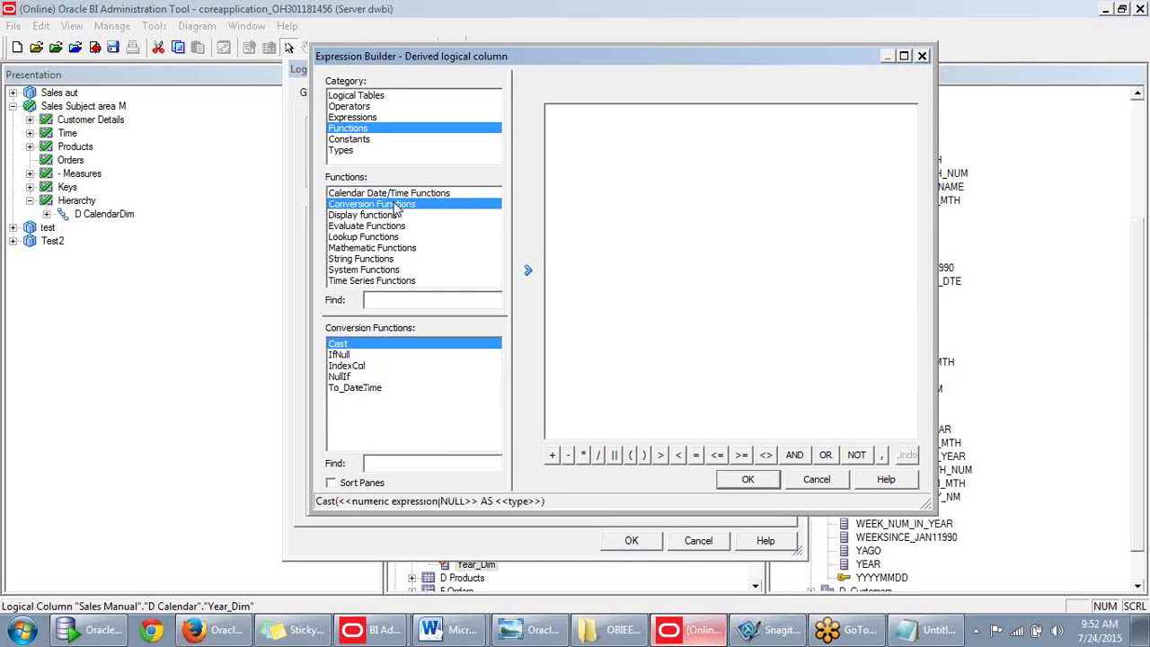
click(391, 217)
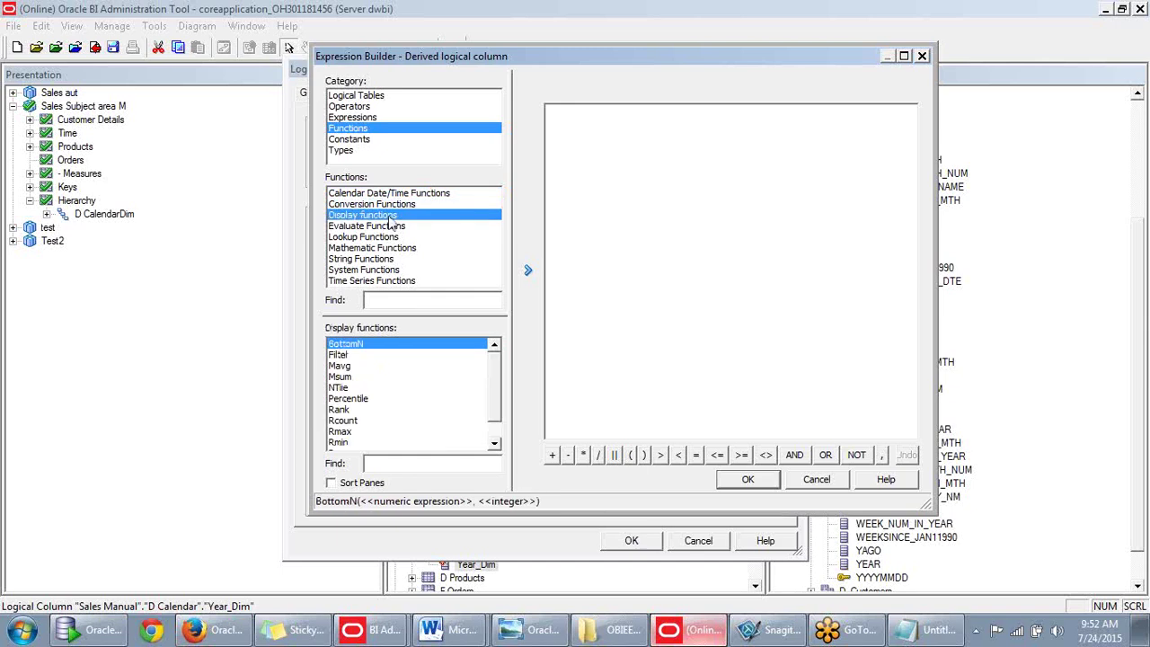
click(391, 226)
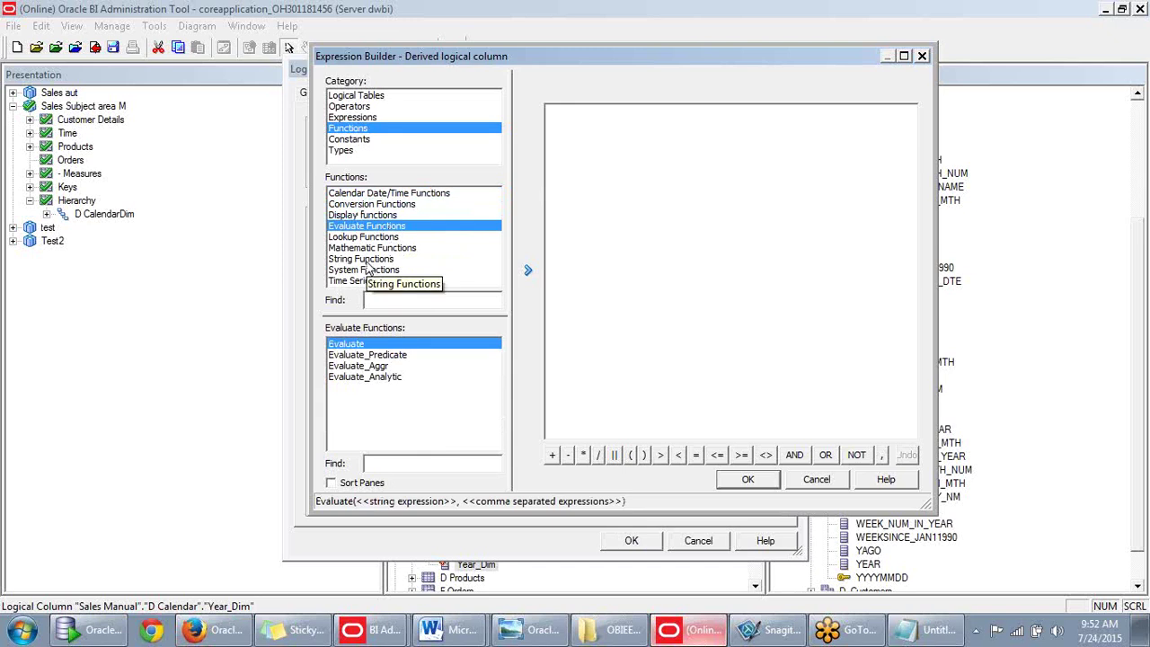
click(366, 260)
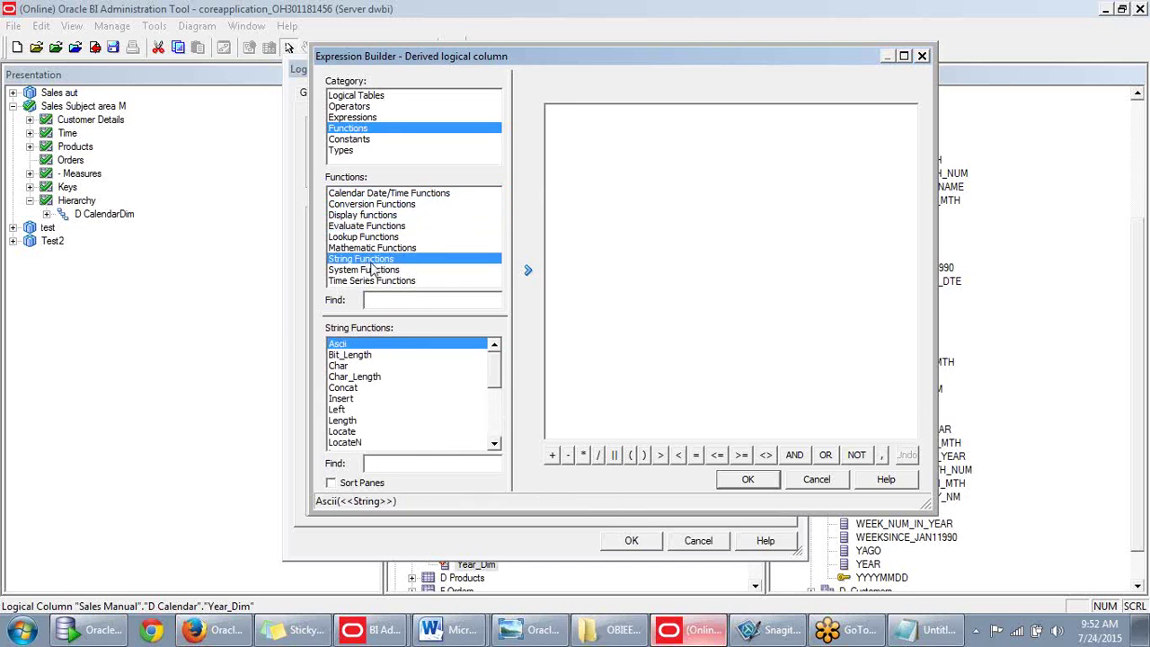
drag(495, 373, 495, 420)
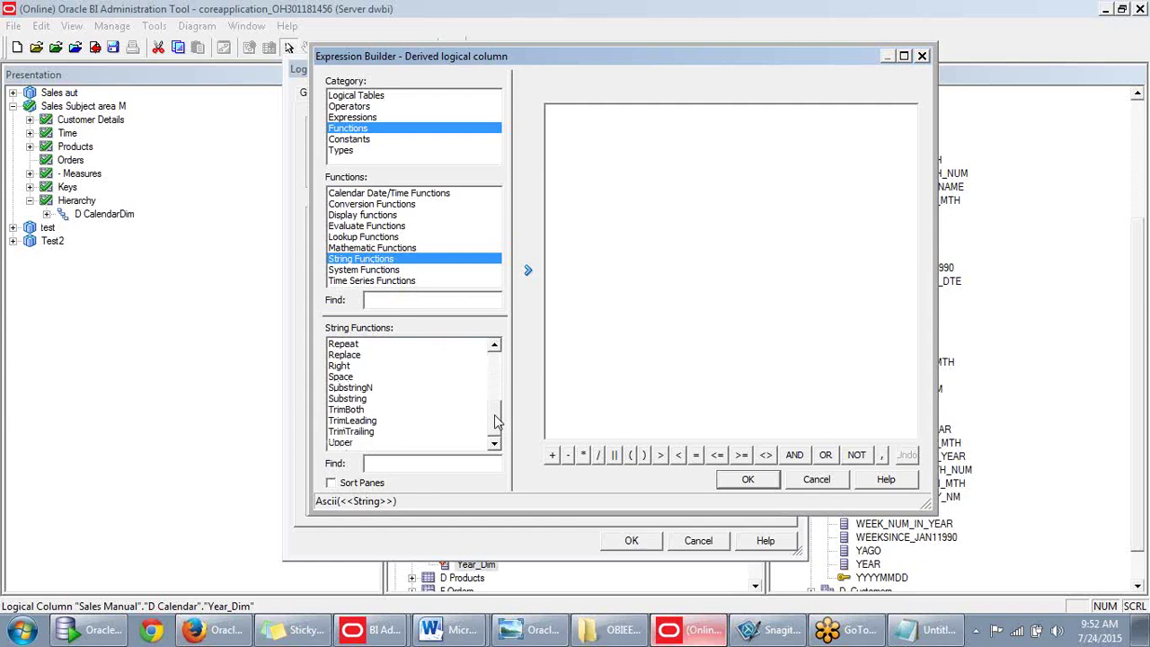
drag(495, 418, 495, 355)
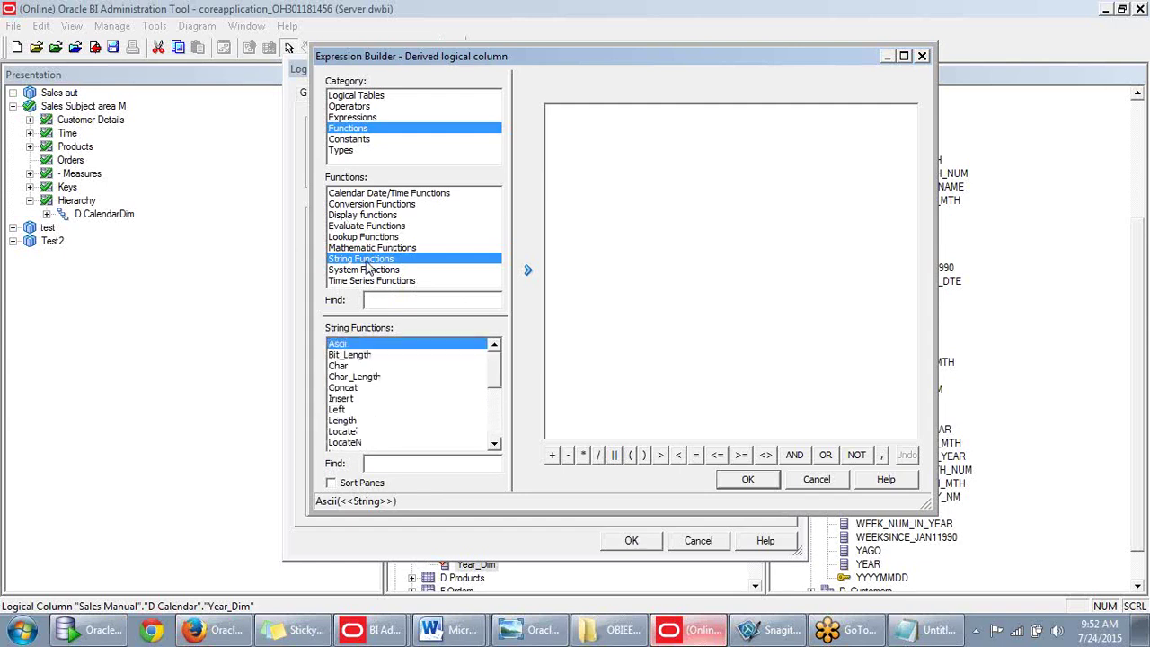
Review the Display, Evaluate, Lookup, Mathematical, String, System and Time Series functions, then list the Types.
click(368, 217)
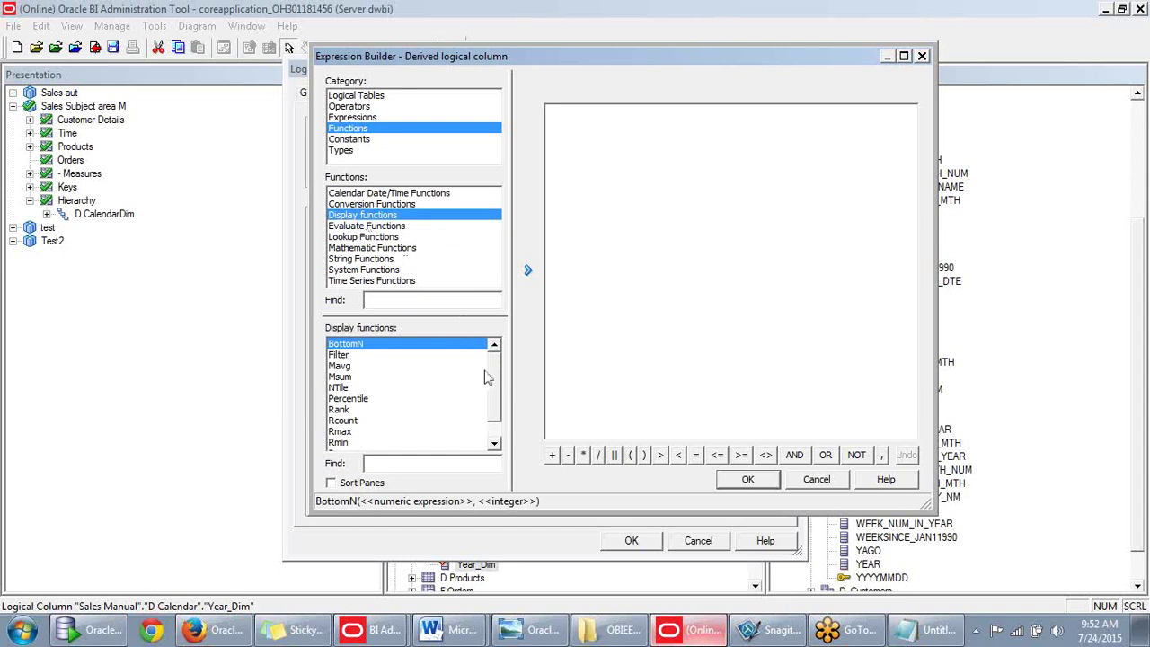
scroll(487, 378, down, 1)
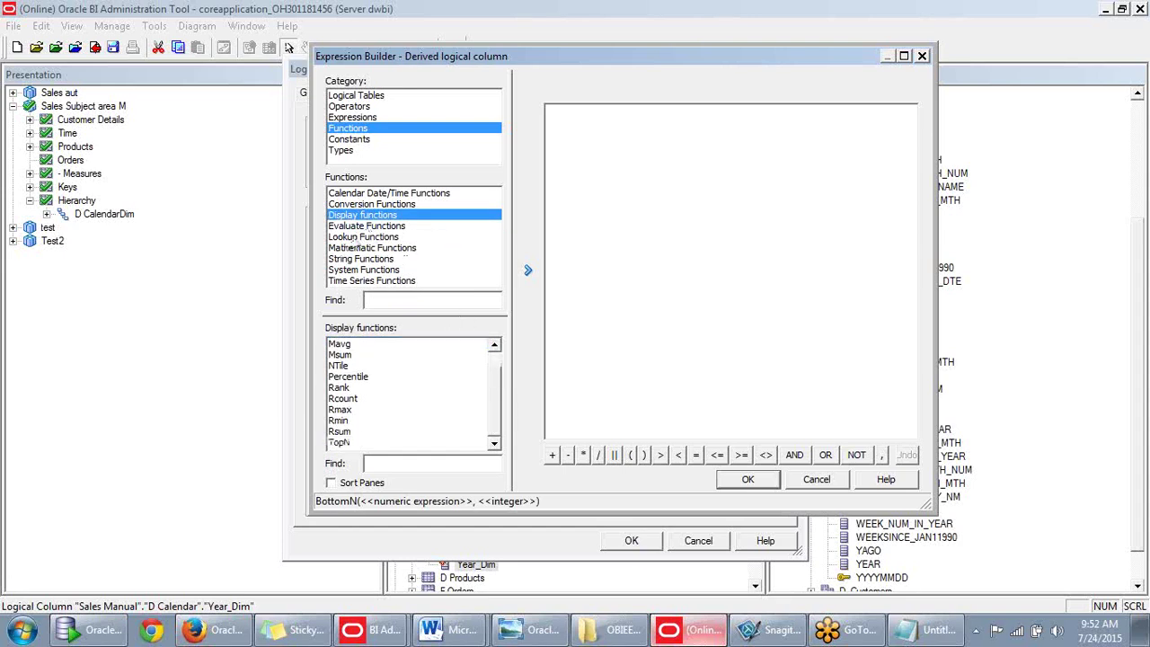
click(362, 229)
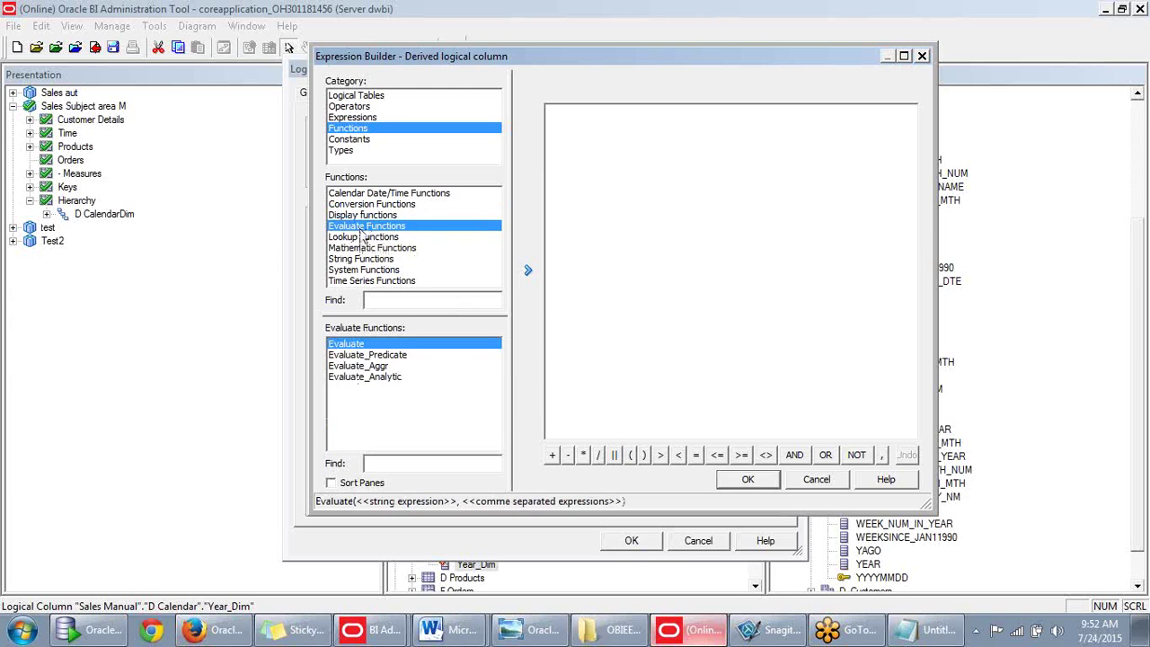
click(363, 238)
click(363, 248)
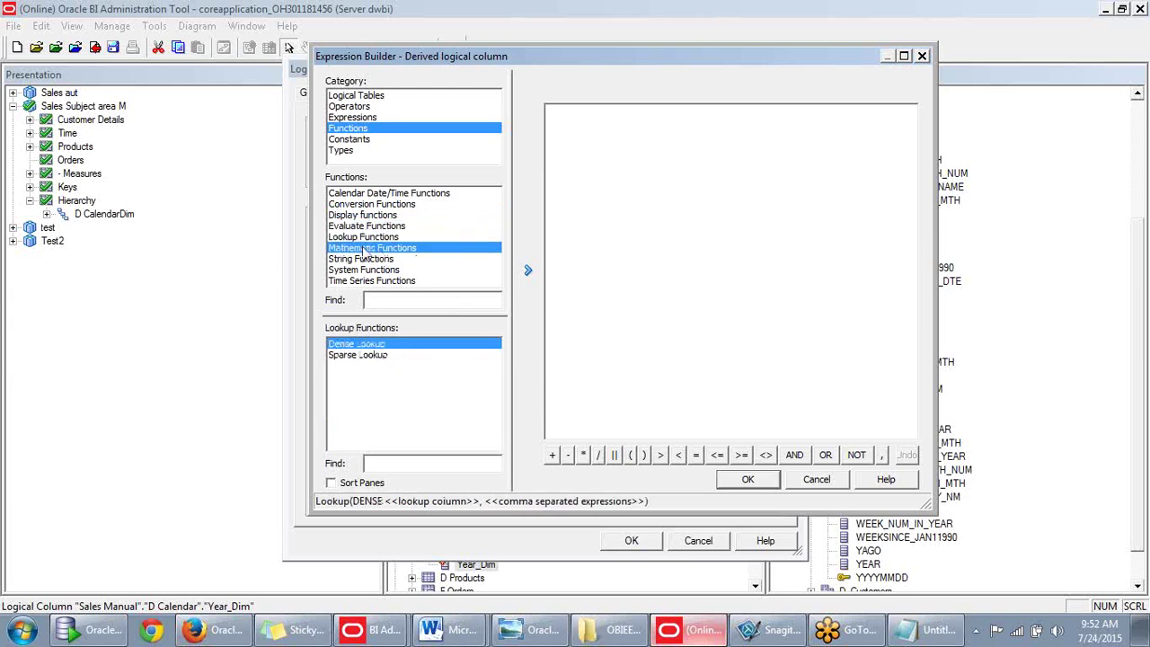
click(366, 259)
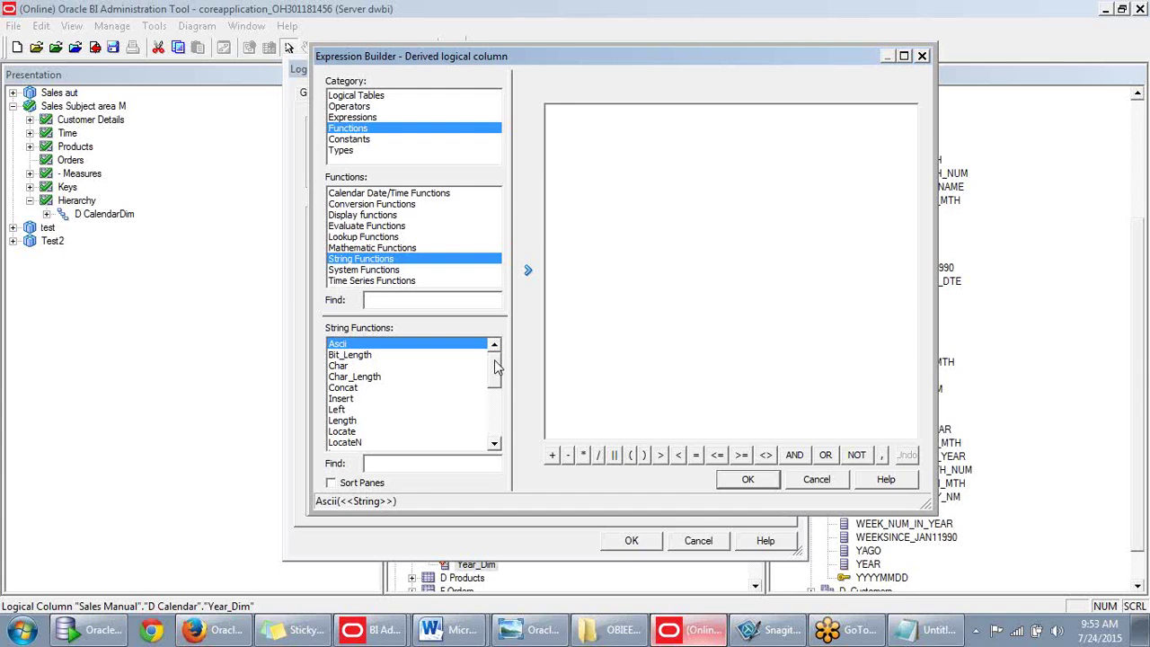
drag(494, 366, 505, 418)
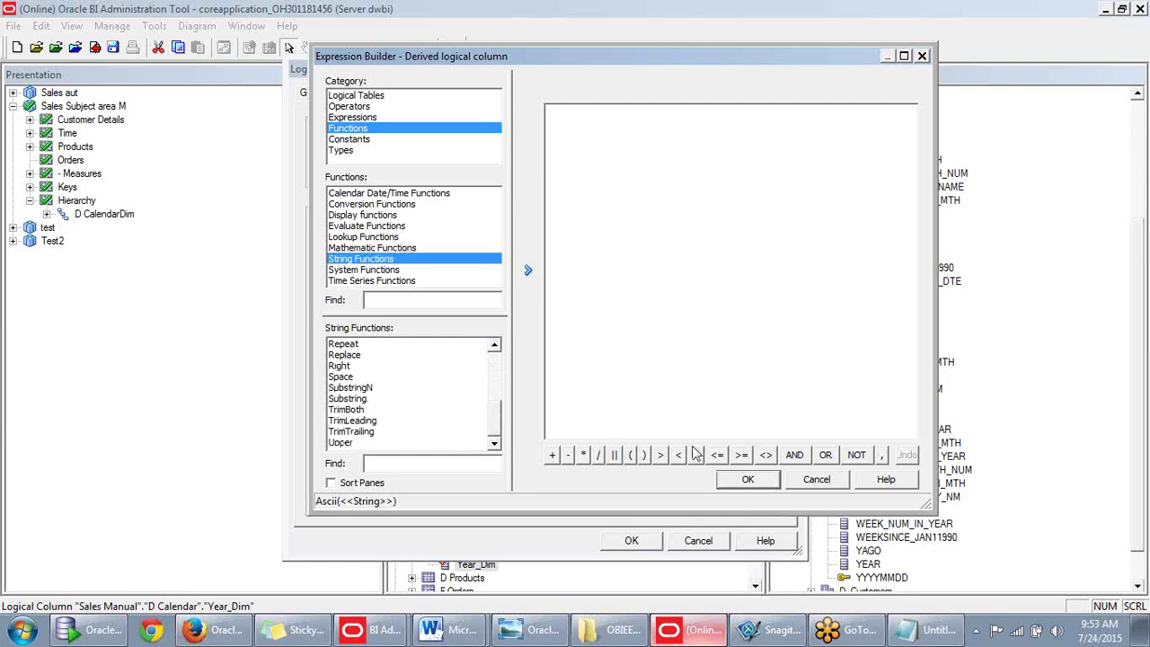
click(384, 271)
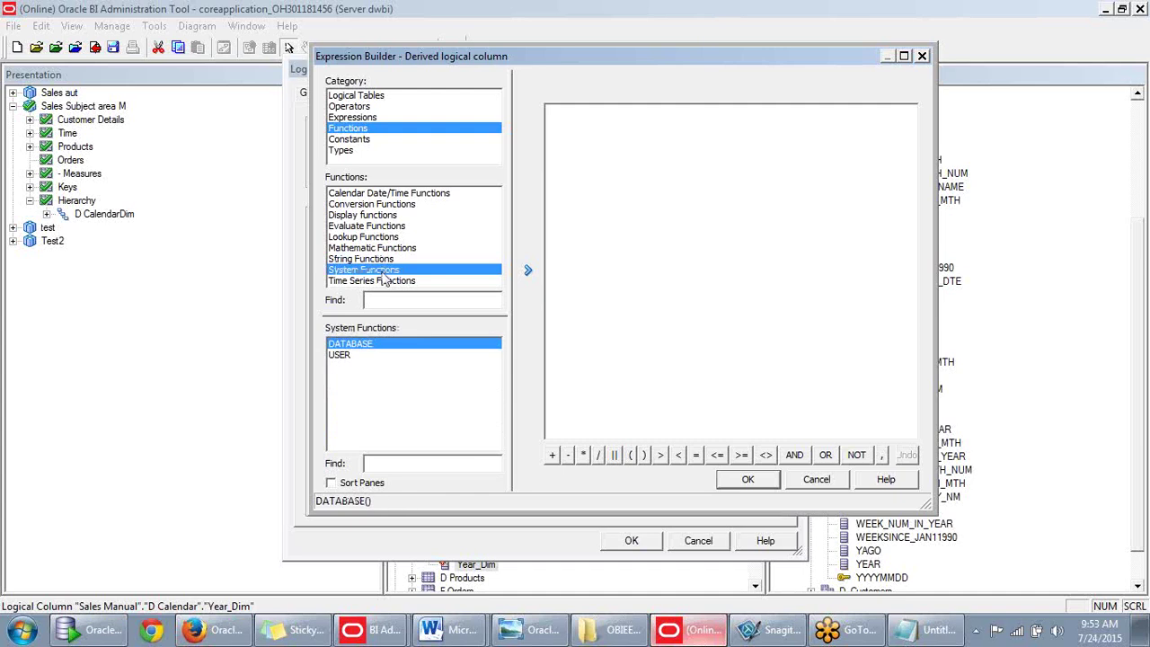
click(384, 281)
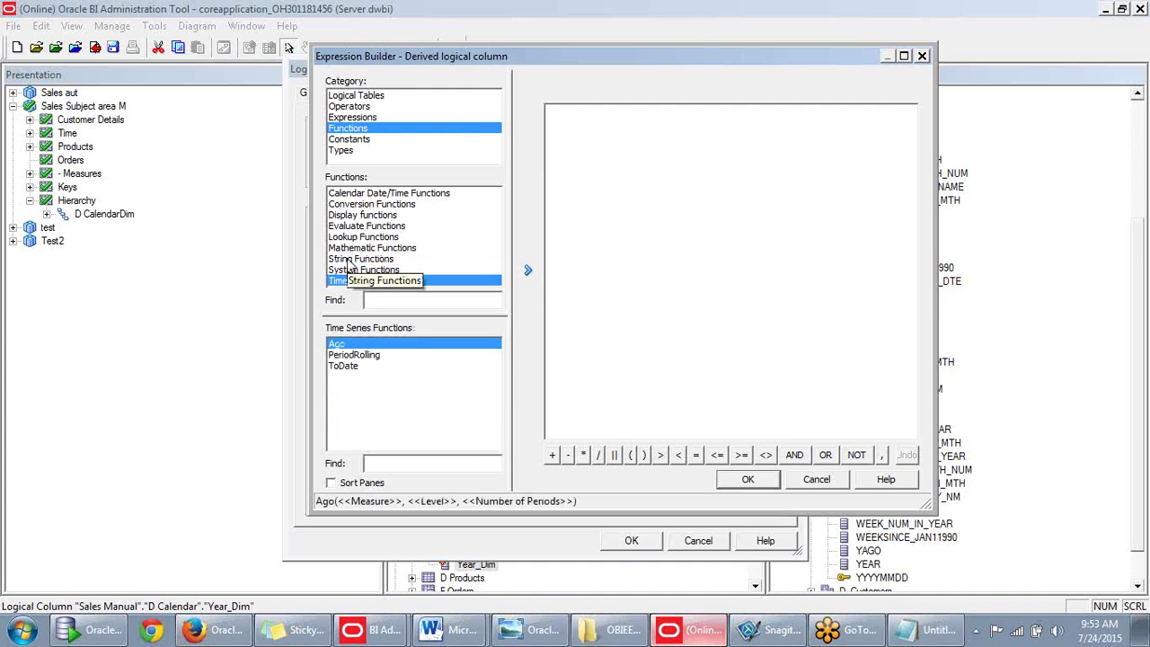
click(343, 151)
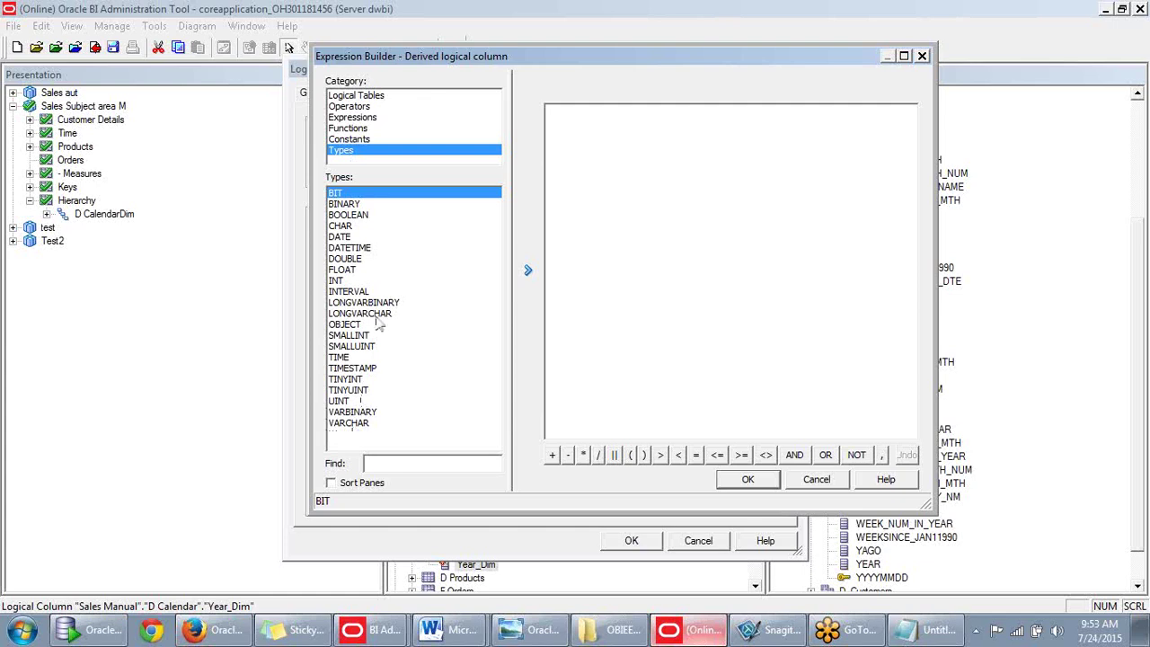
Insert VARCHAR followed by D Calendar's Year column and submit it, which fails with a syntax error.
click(356, 424)
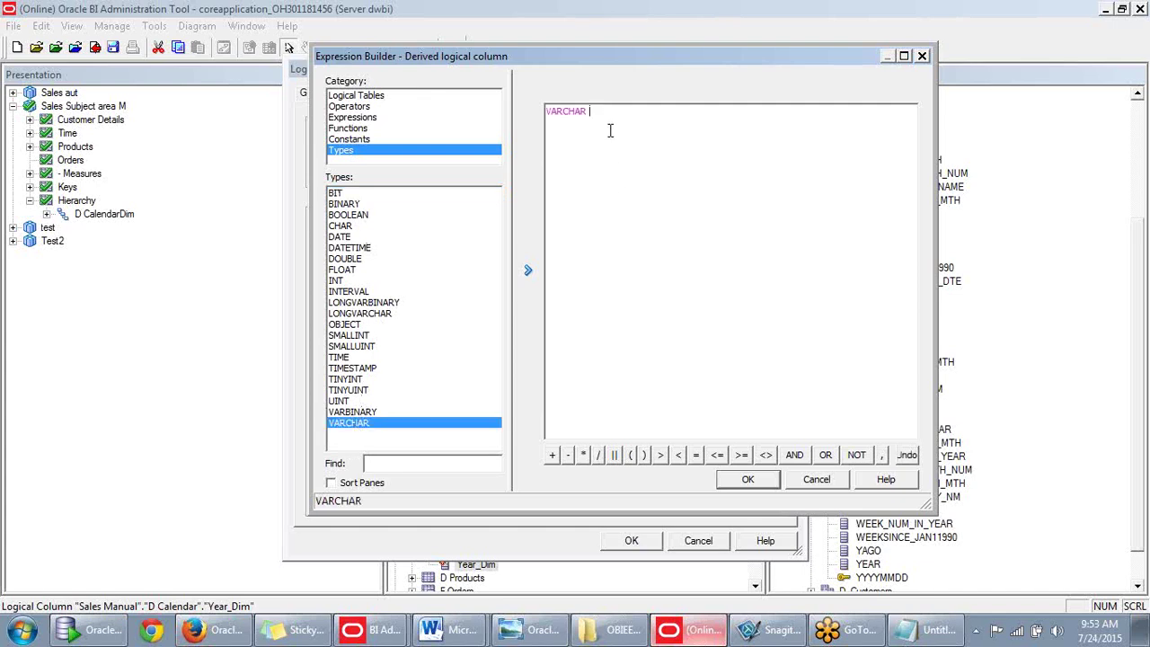
click(347, 95)
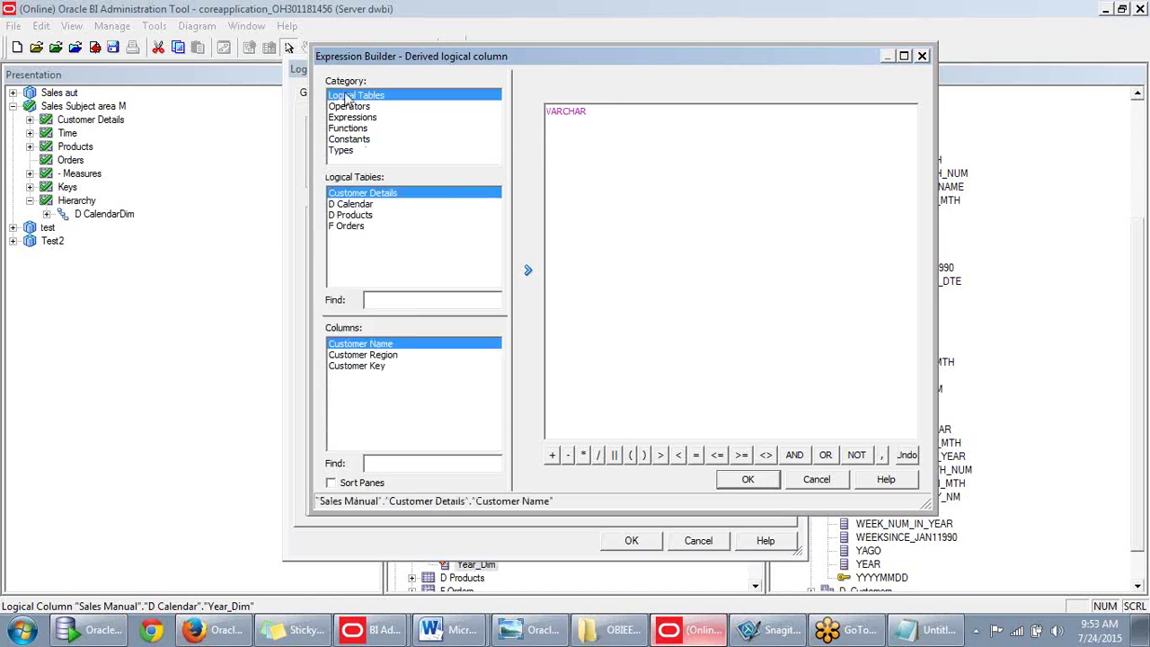
click(358, 216)
drag(496, 361, 497, 401)
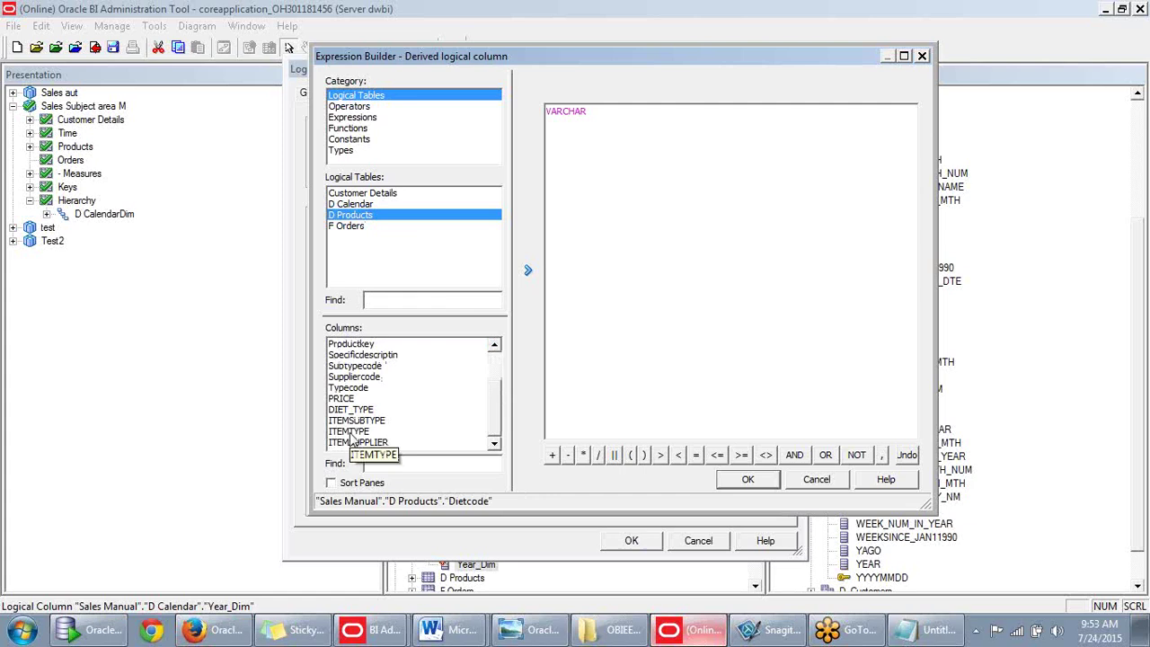
click(351, 205)
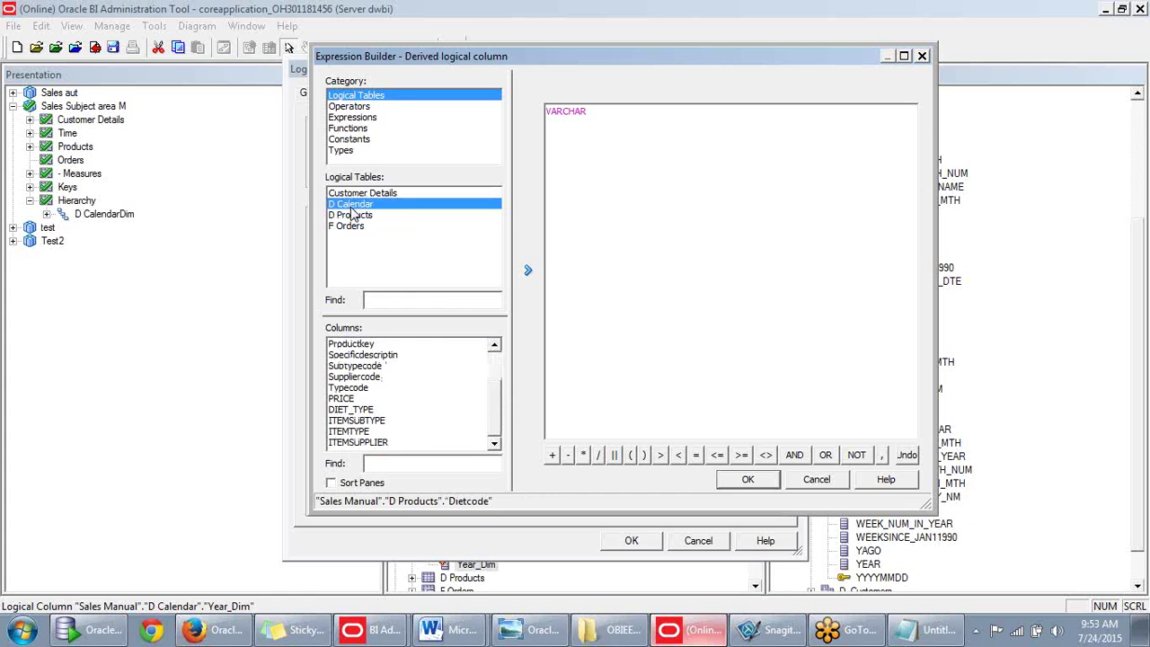
scroll(448, 442, down, 10)
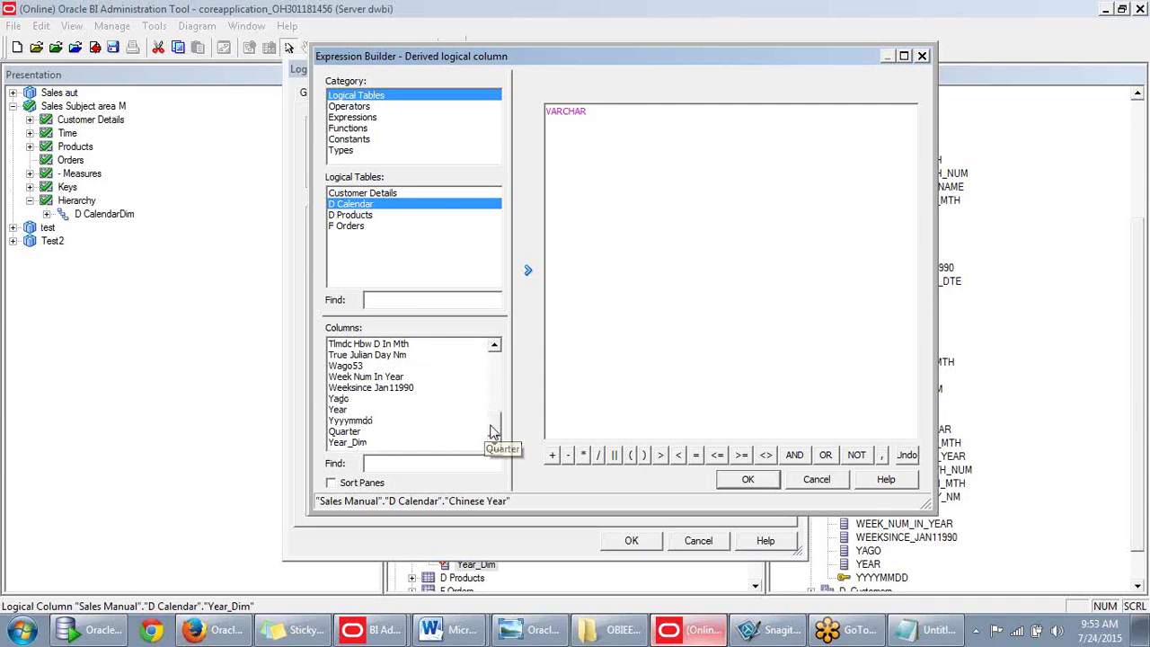
double_click(346, 410)
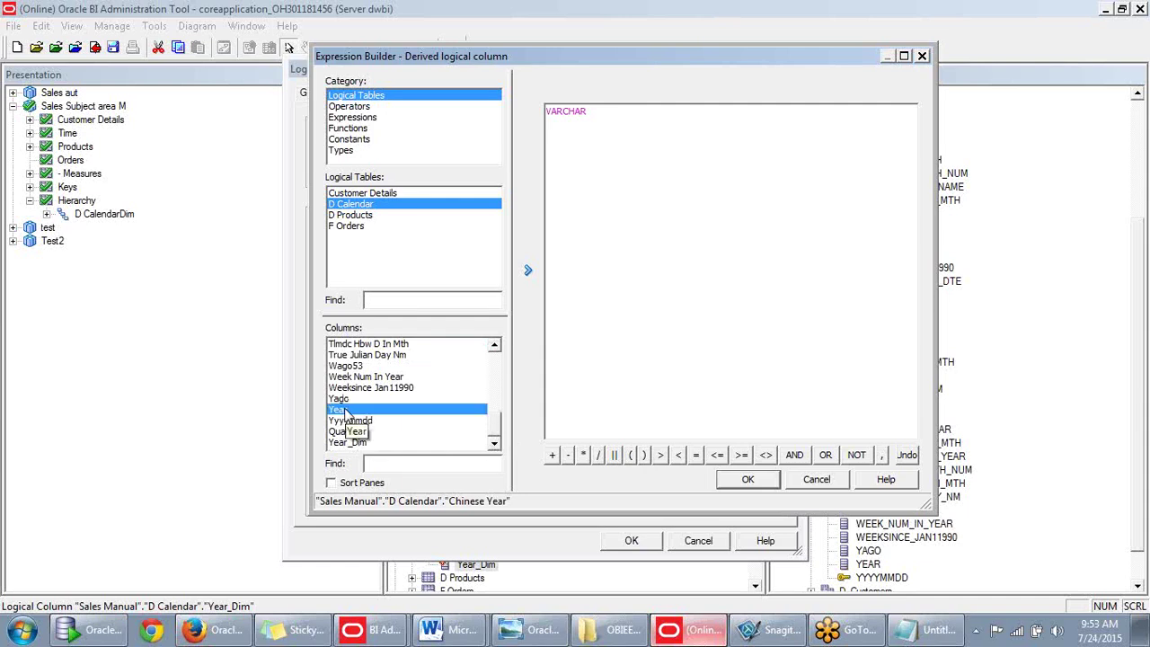
click(747, 483)
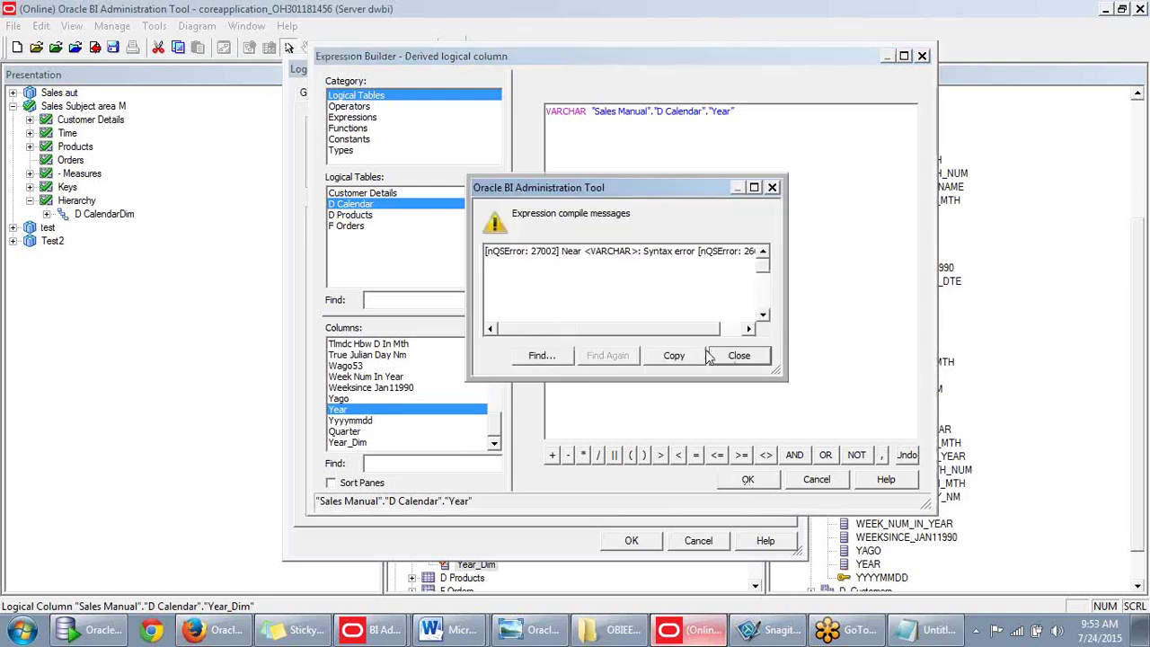
Dismiss the syntax error and browse the Expressions, Operators, Functions, Constants and Types categories.
click(739, 356)
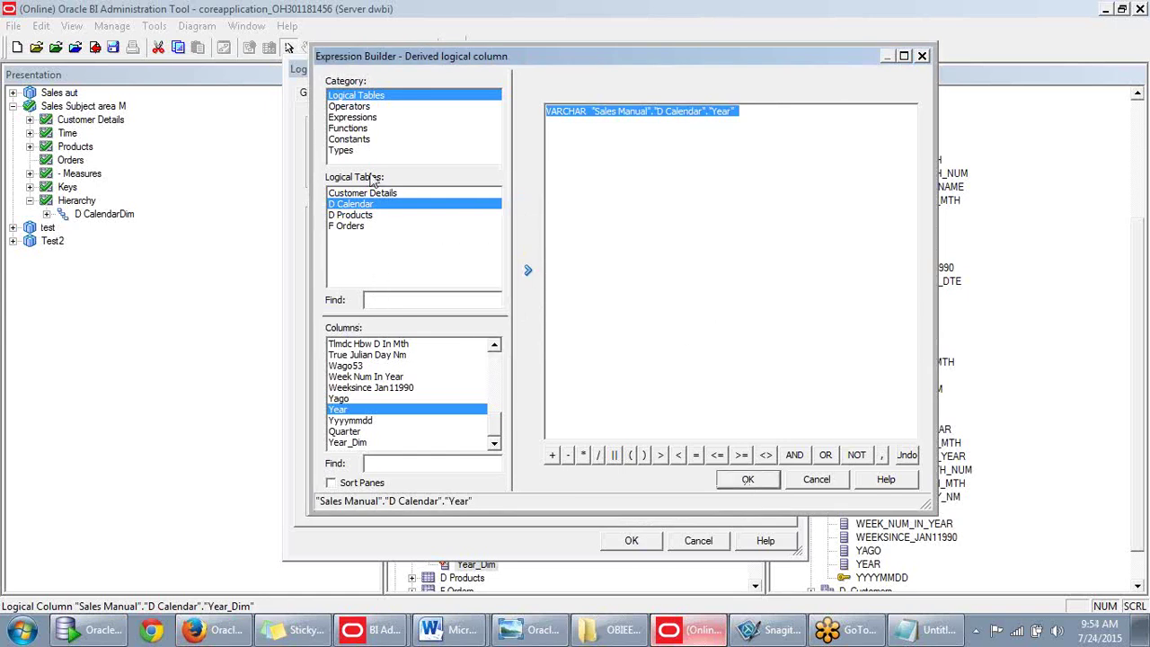
click(369, 124)
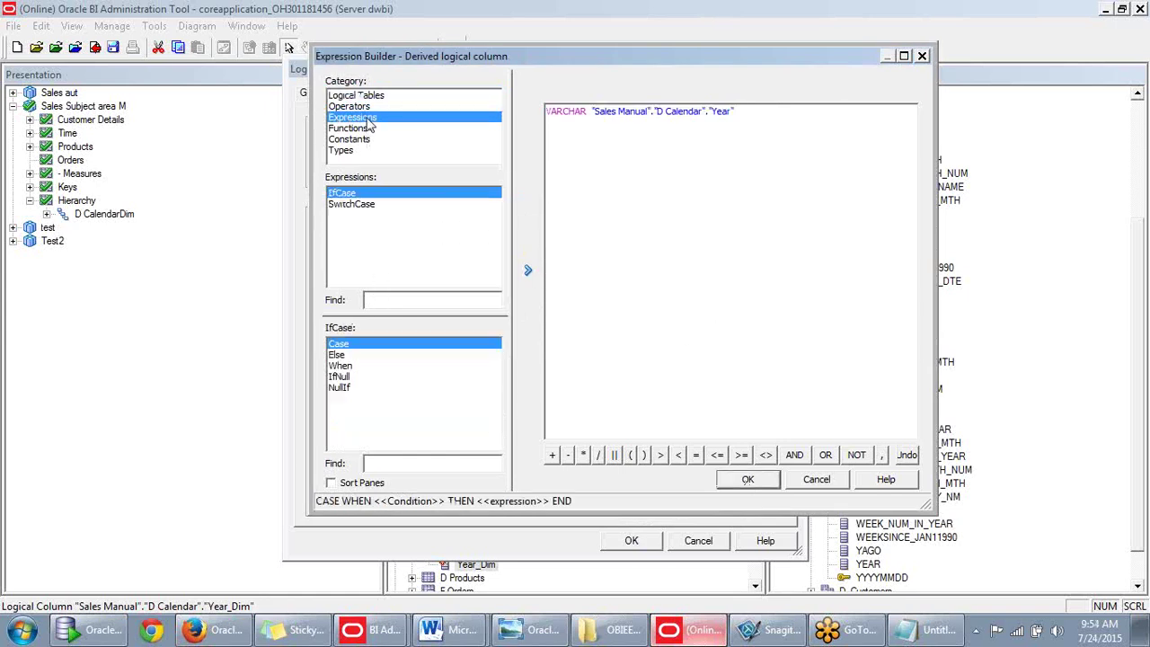
click(366, 108)
click(366, 118)
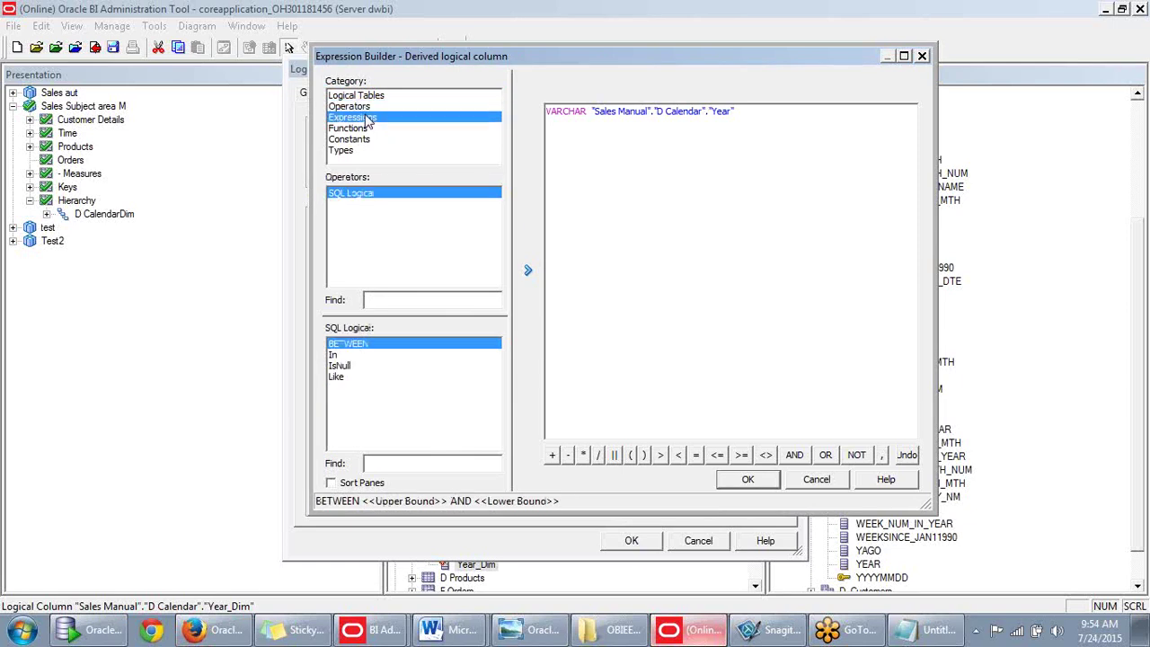
click(366, 129)
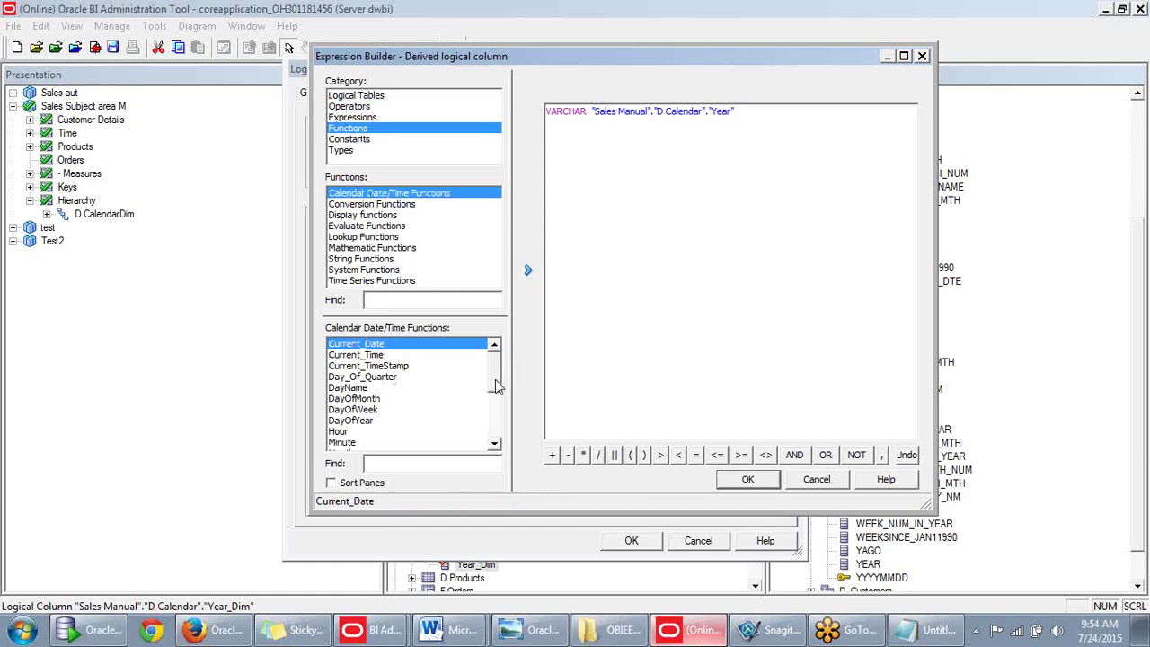
drag(494, 383, 499, 437)
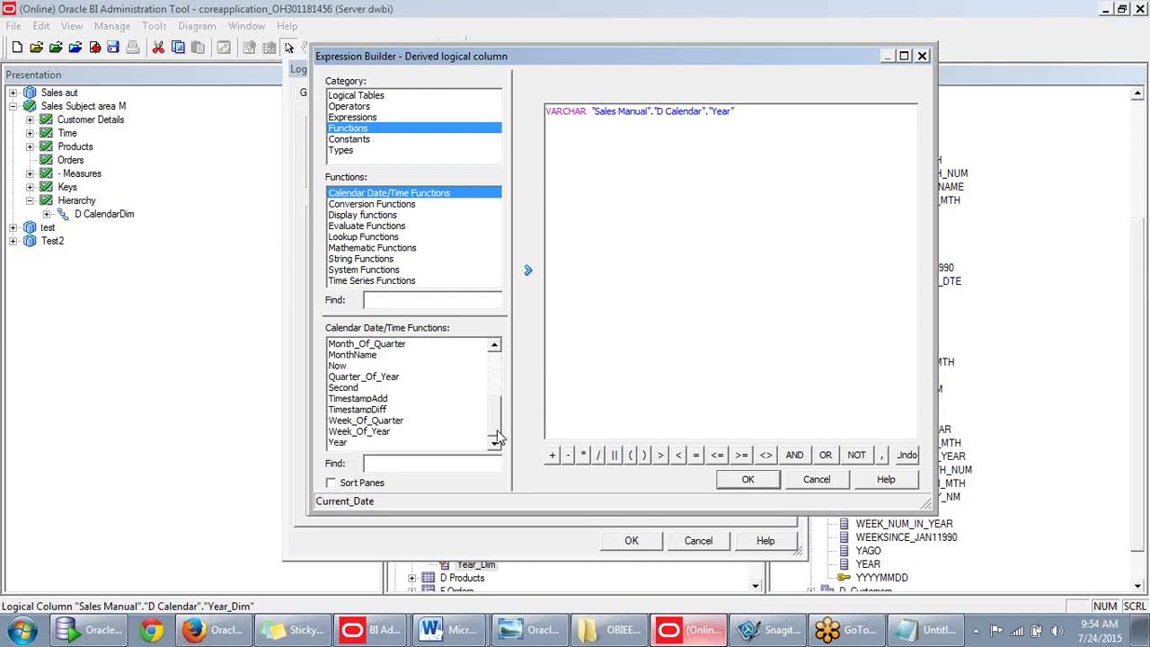
drag(499, 437, 499, 379)
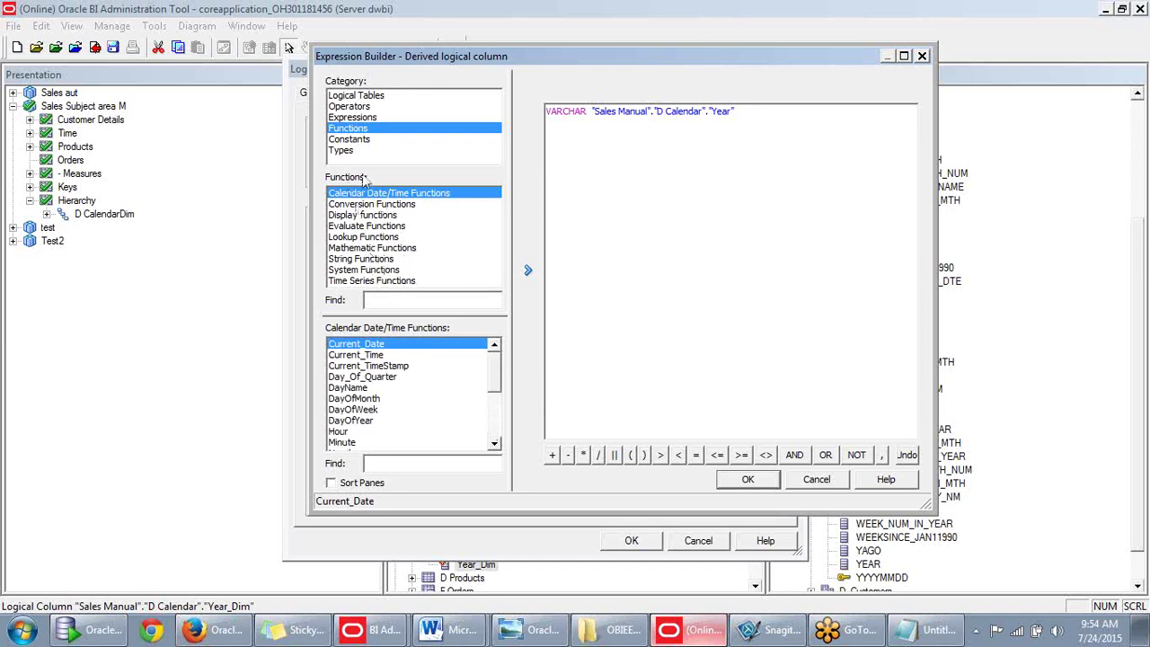
click(362, 139)
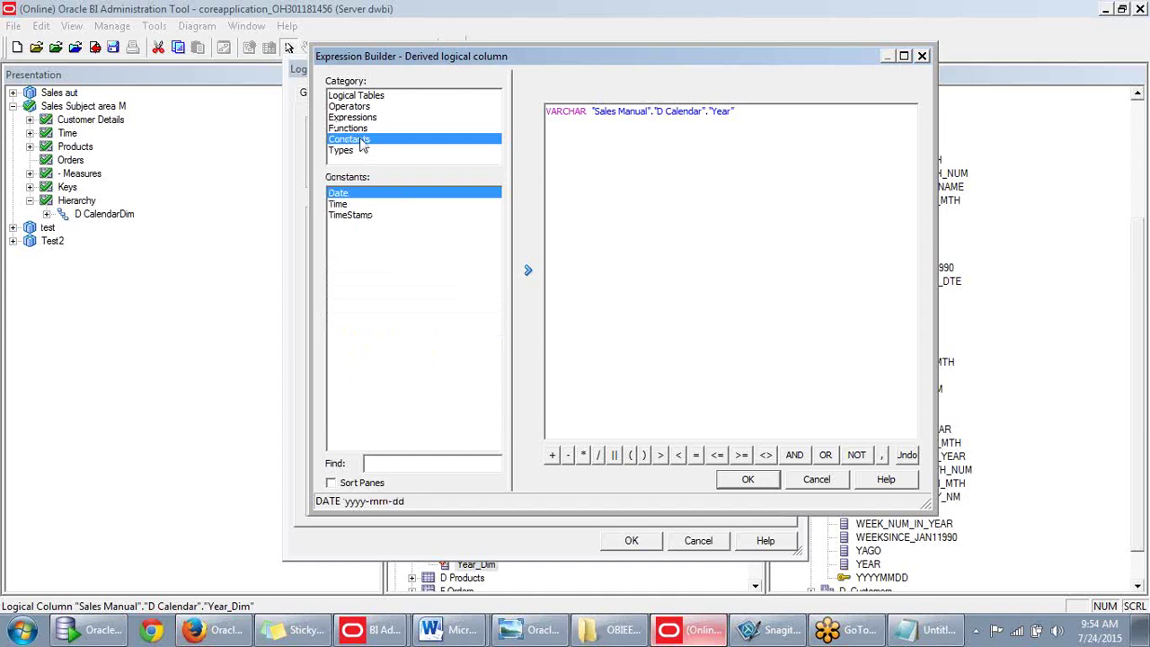
click(348, 153)
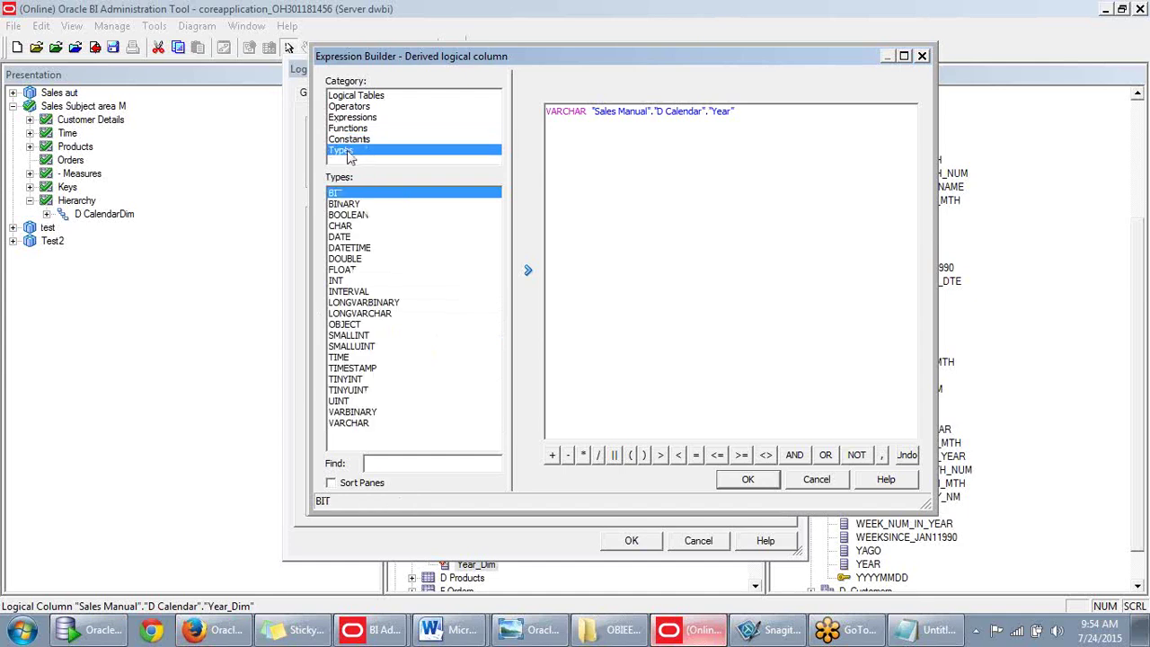
click(356, 119)
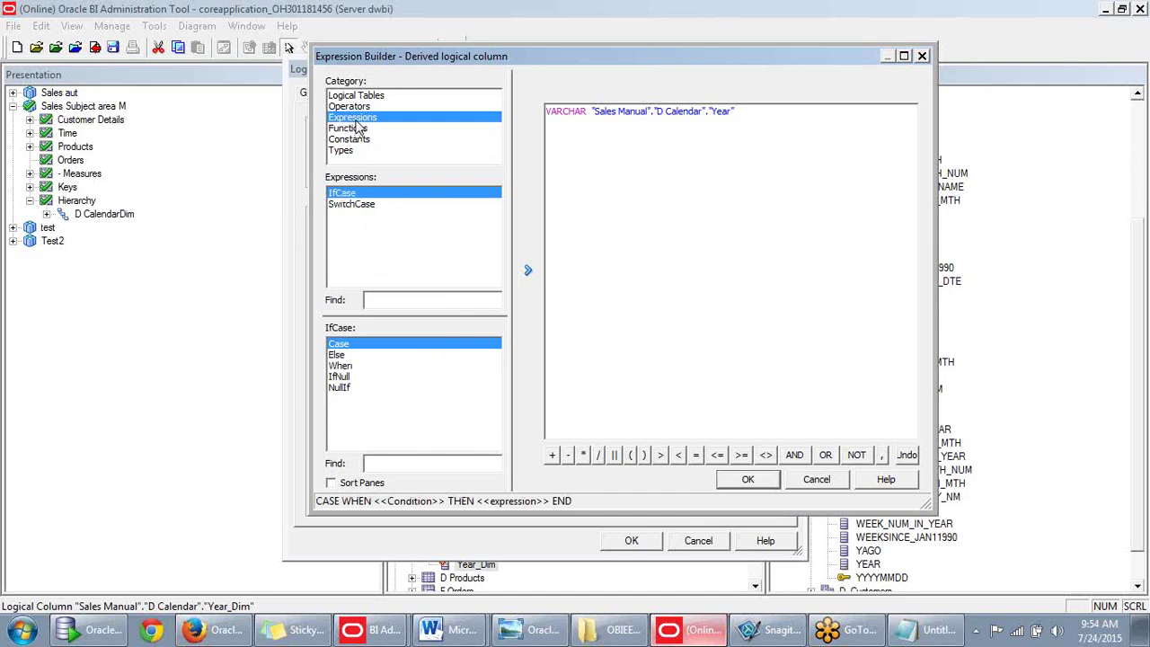
click(358, 131)
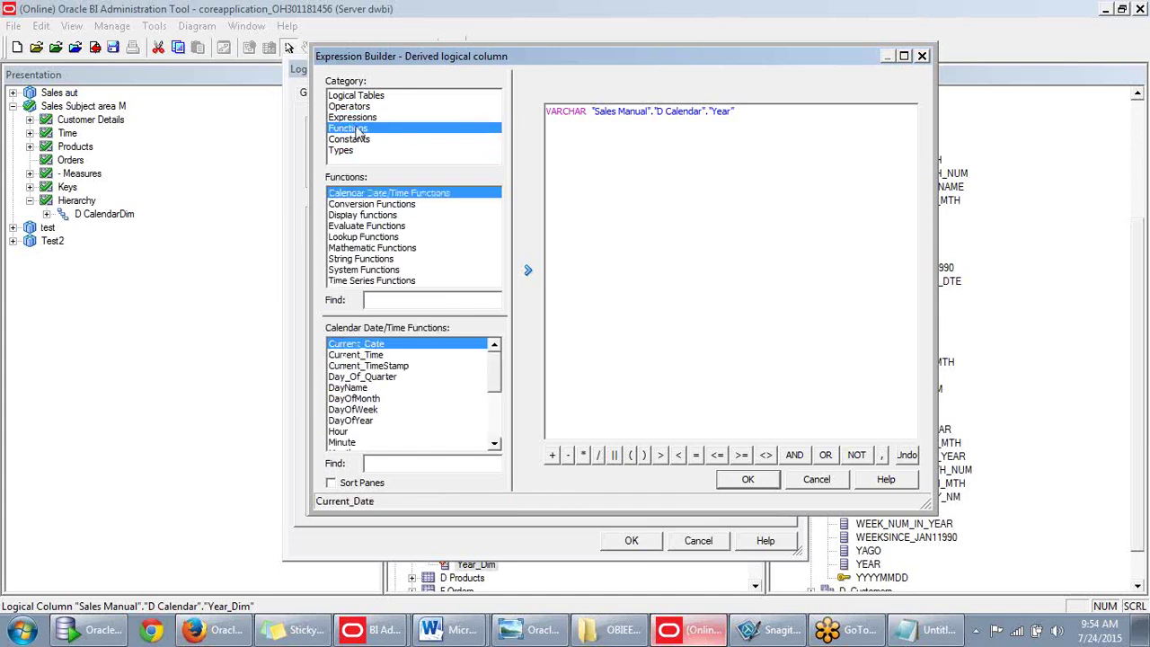
Insert a Cast template from Conversion Functions, then clear the entire expression.
click(364, 207)
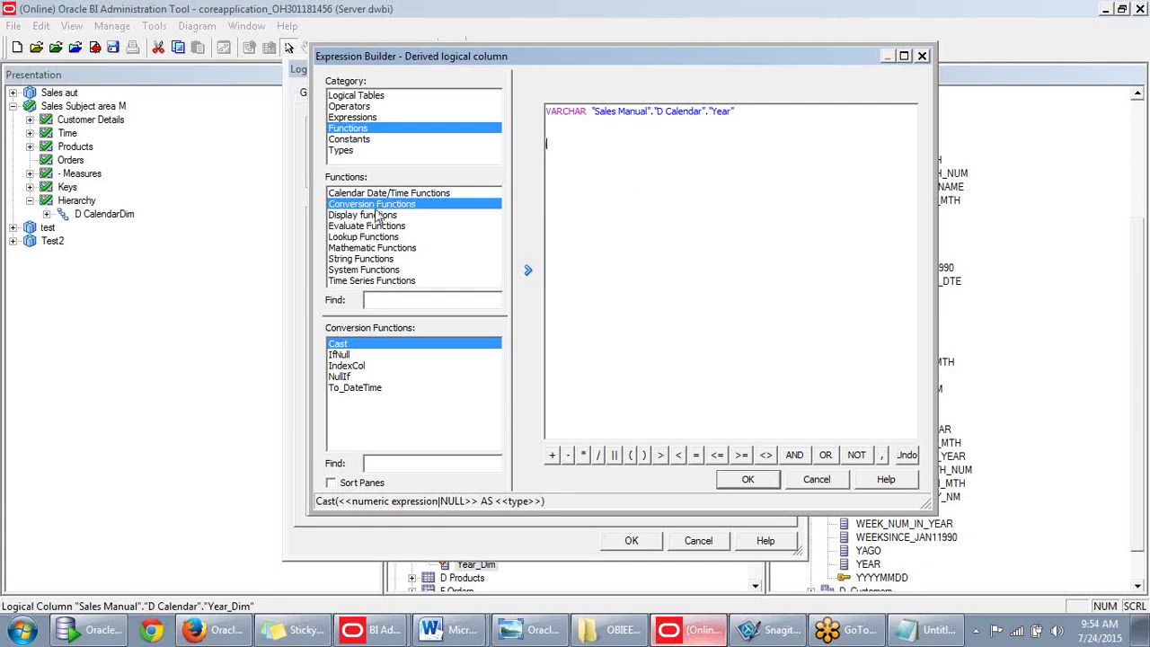
double_click(358, 348)
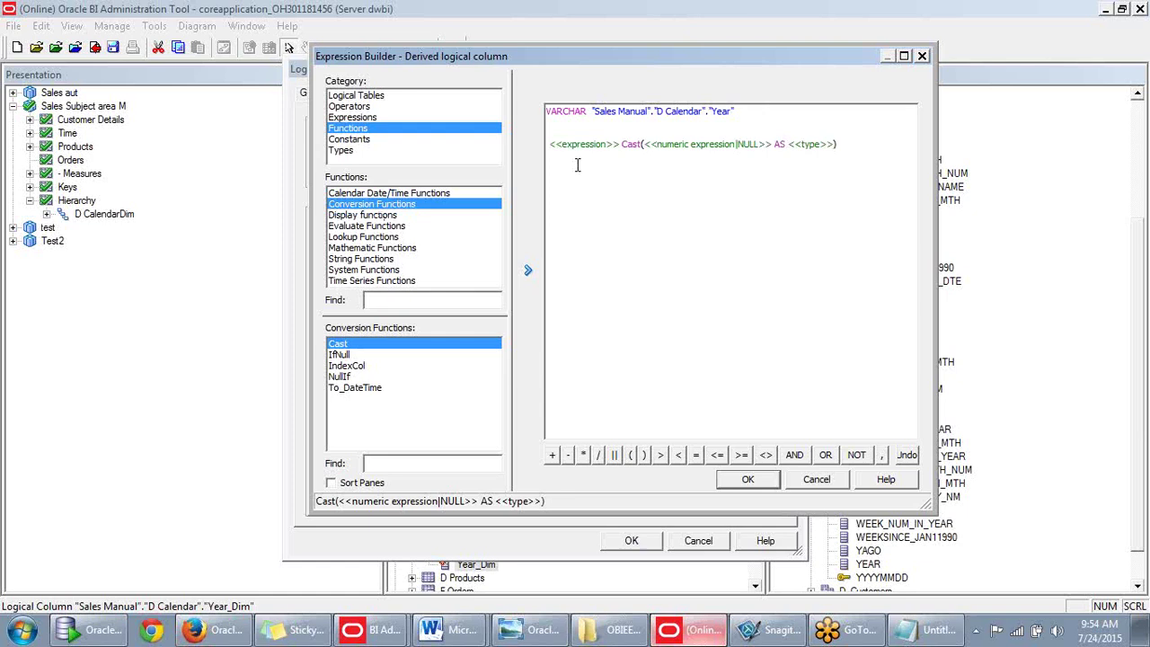
drag(839, 151, 506, 151)
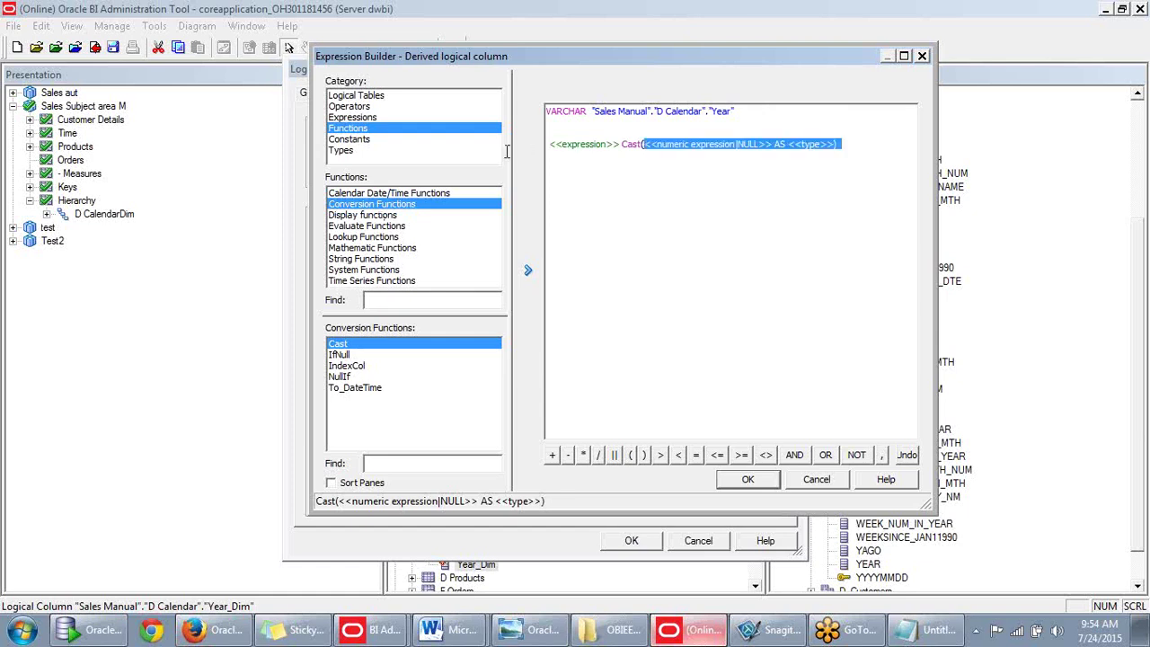
key(Delete)
key(BackSpace)
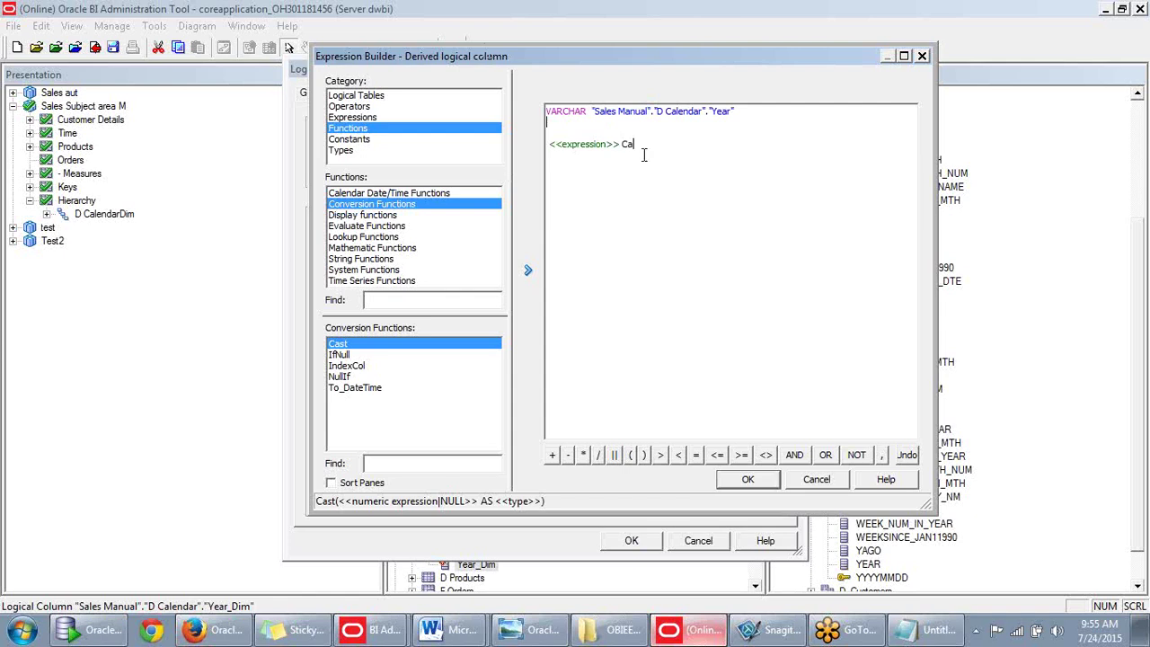
key(ctrl+a)
key(Delete)
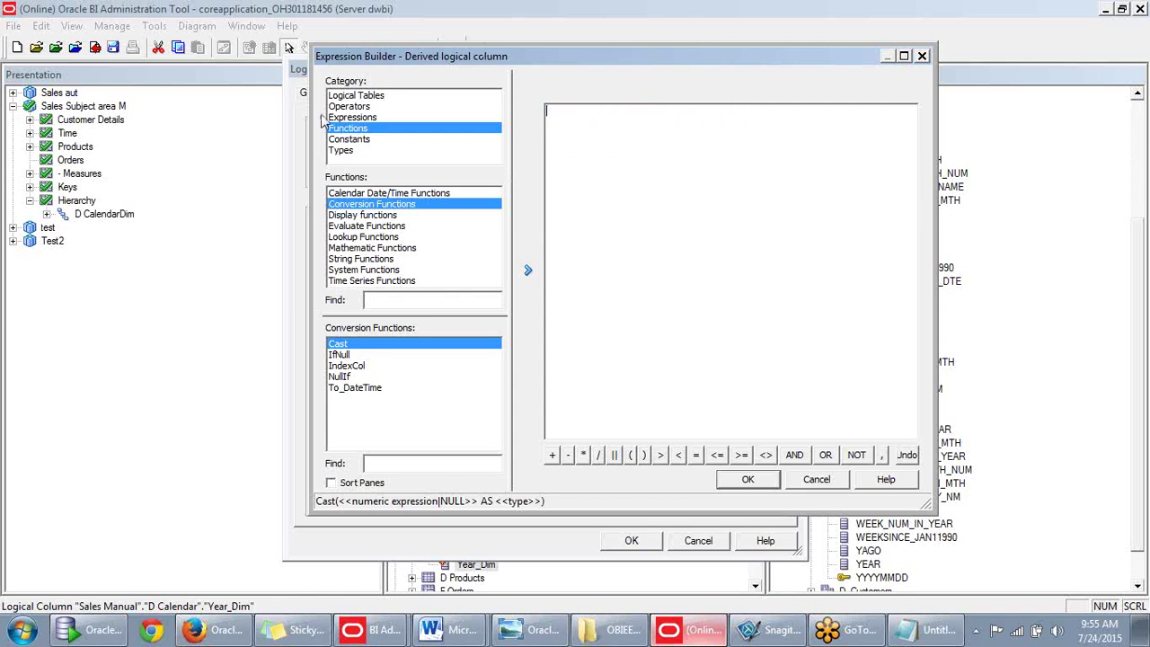
Build a Char() expression wrapping the D Calendar Year column.
click(362, 261)
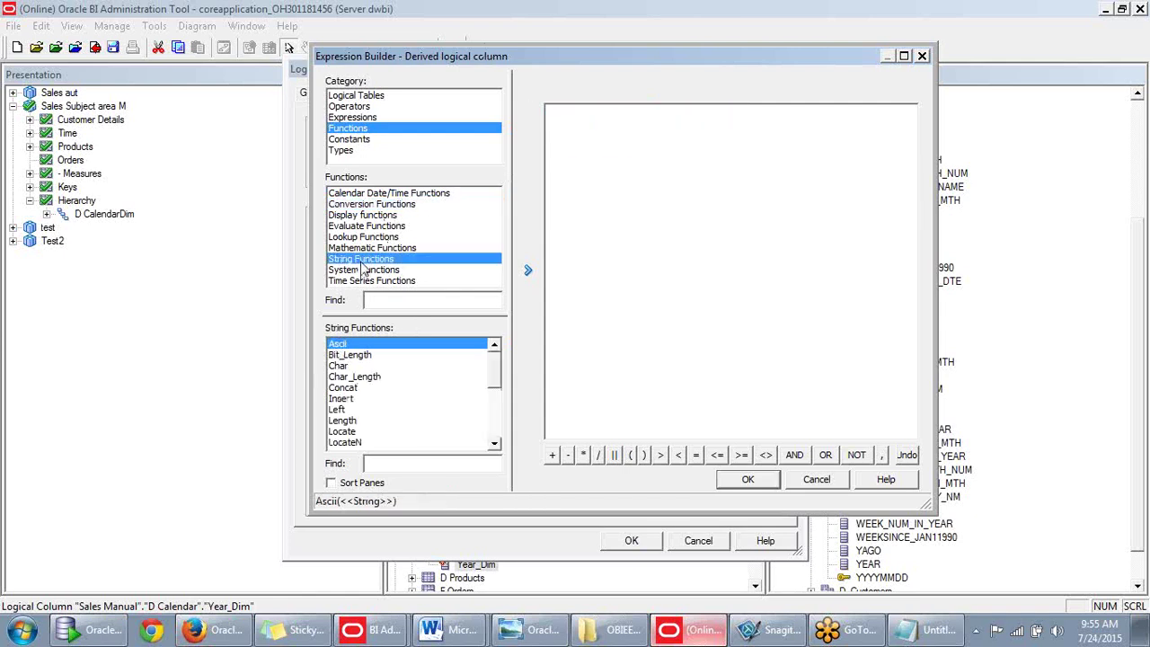
click(342, 366)
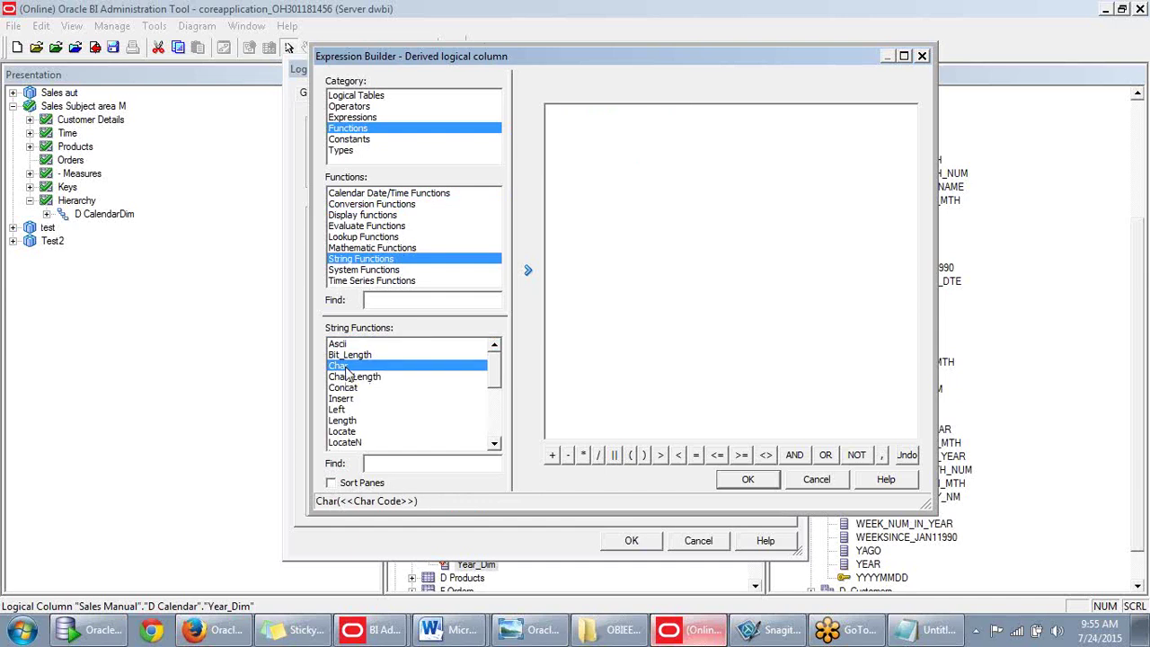
double_click(345, 370)
click(569, 112)
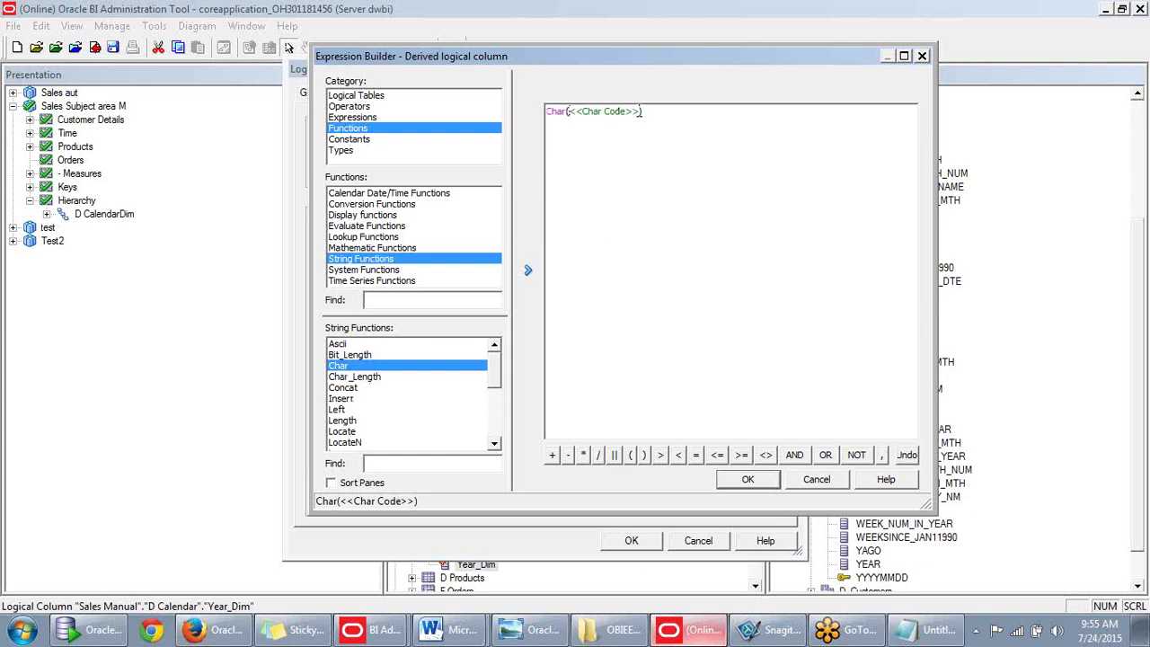
key(Delete)
click(365, 96)
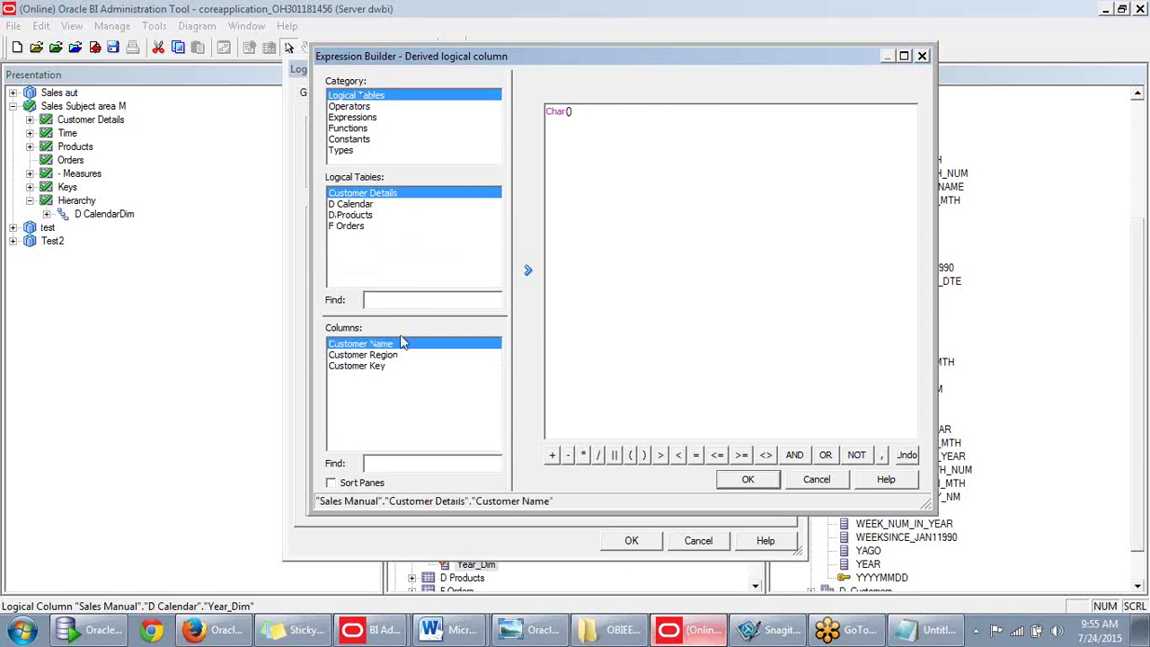
click(359, 204)
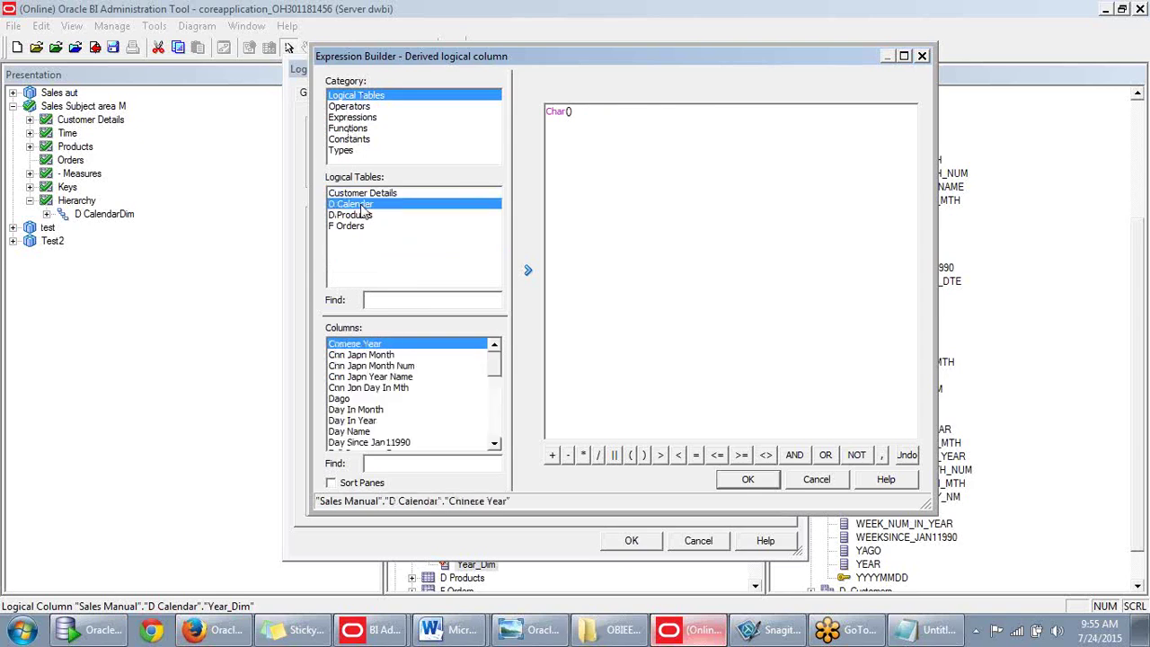
drag(497, 364, 494, 431)
click(341, 409)
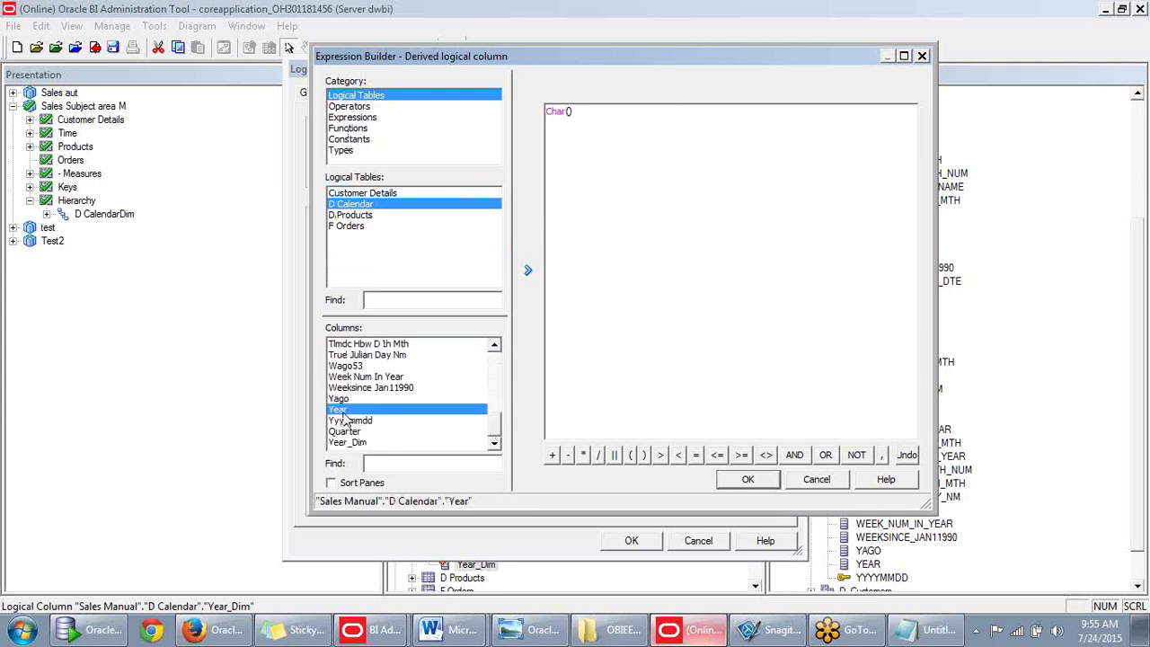
double_click(341, 411)
Validate the Char expression, dismiss the compile error, delete the expression and cancel the Expression Builder.
click(747, 480)
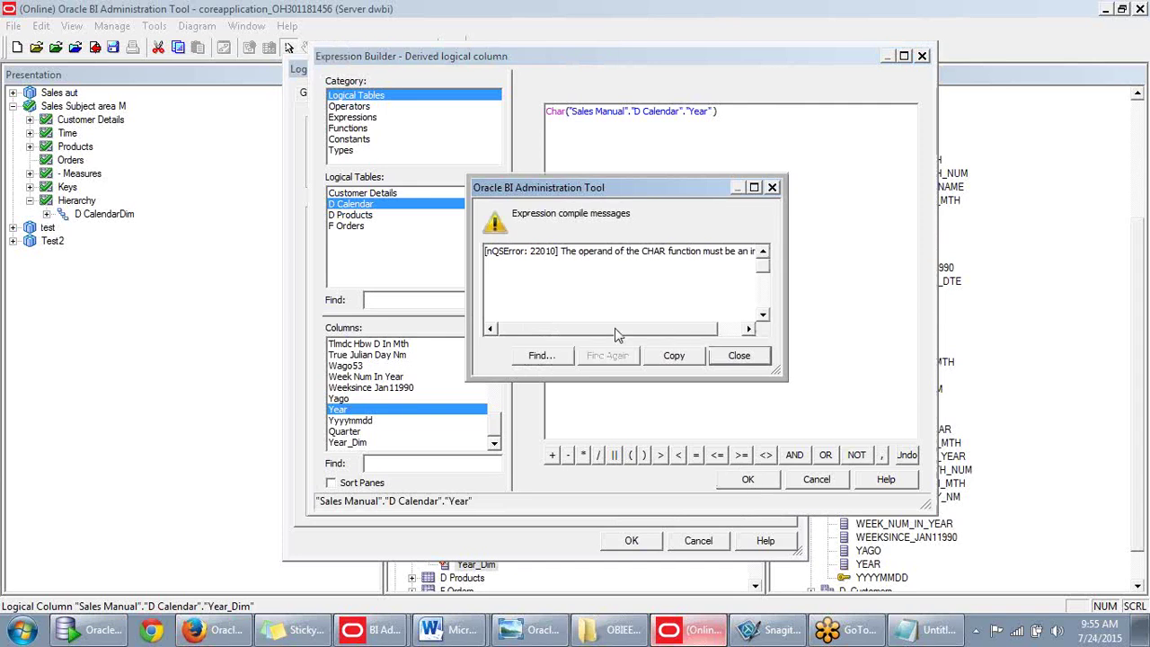
drag(617, 335, 655, 331)
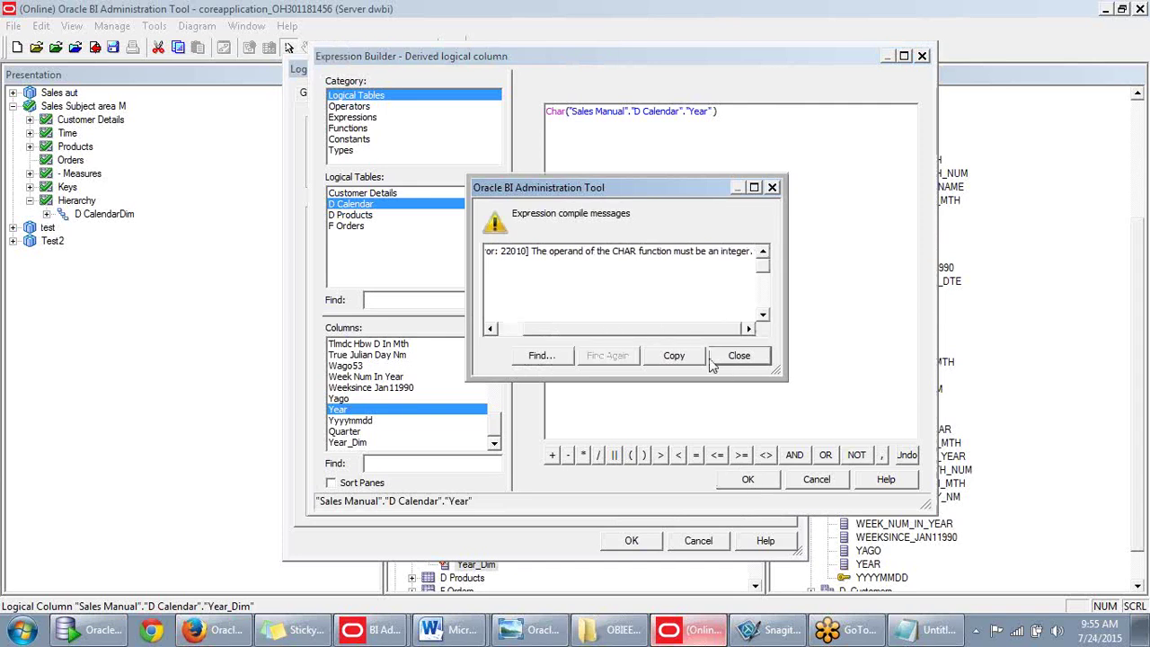
click(742, 363)
click(694, 172)
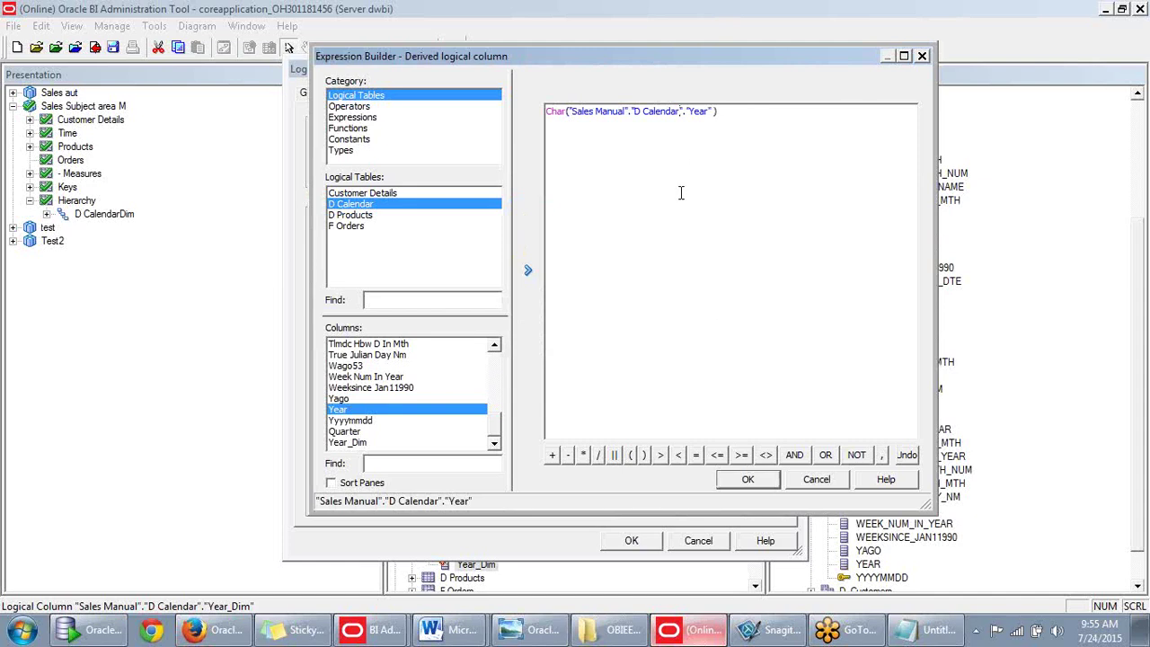
drag(747, 123, 519, 116)
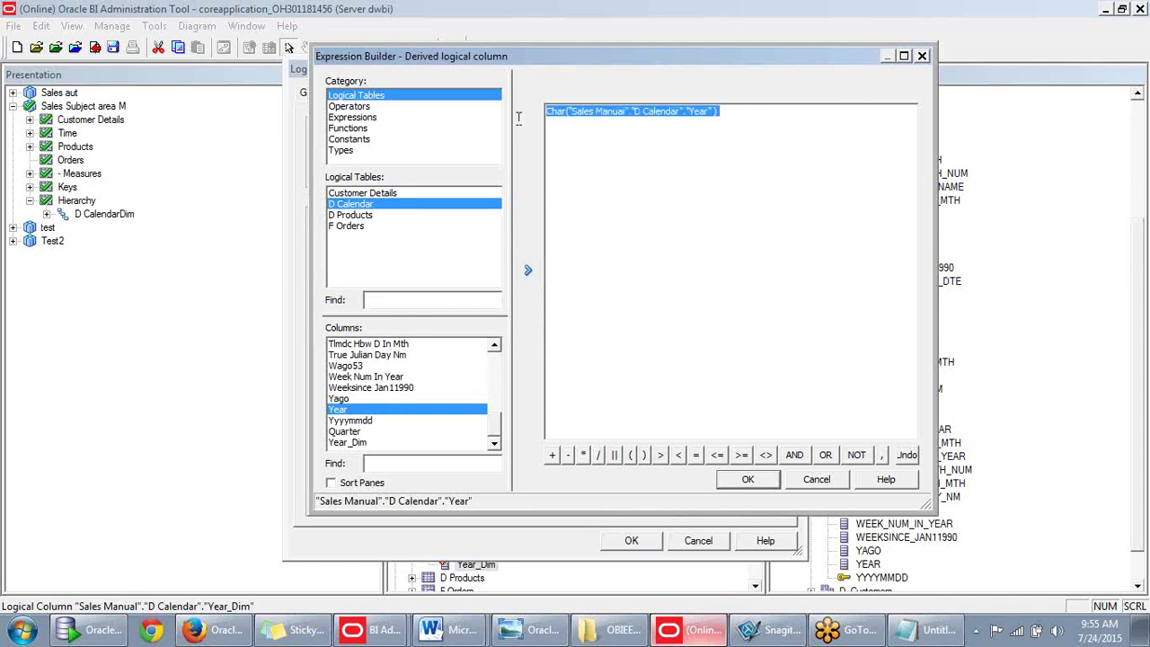
key(Delete)
click(817, 479)
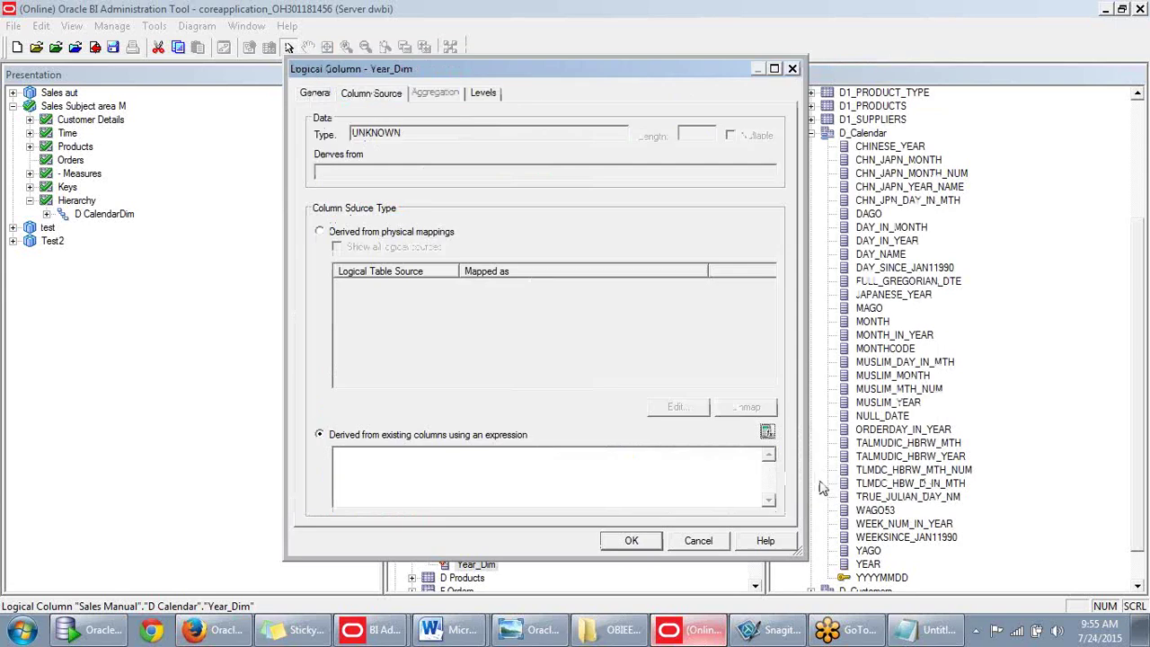
Close Year_Dim's properties, then check out the physical D_Calendar YEAR column and review its DOUBLE type.
click(698, 543)
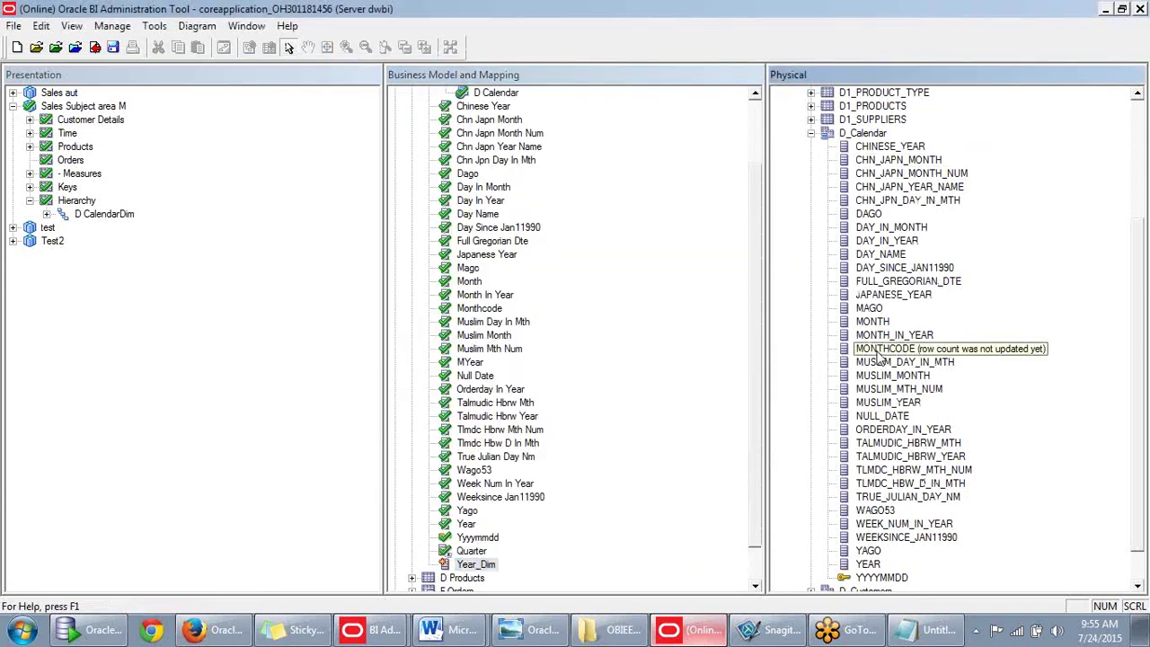
click(880, 389)
key(y)
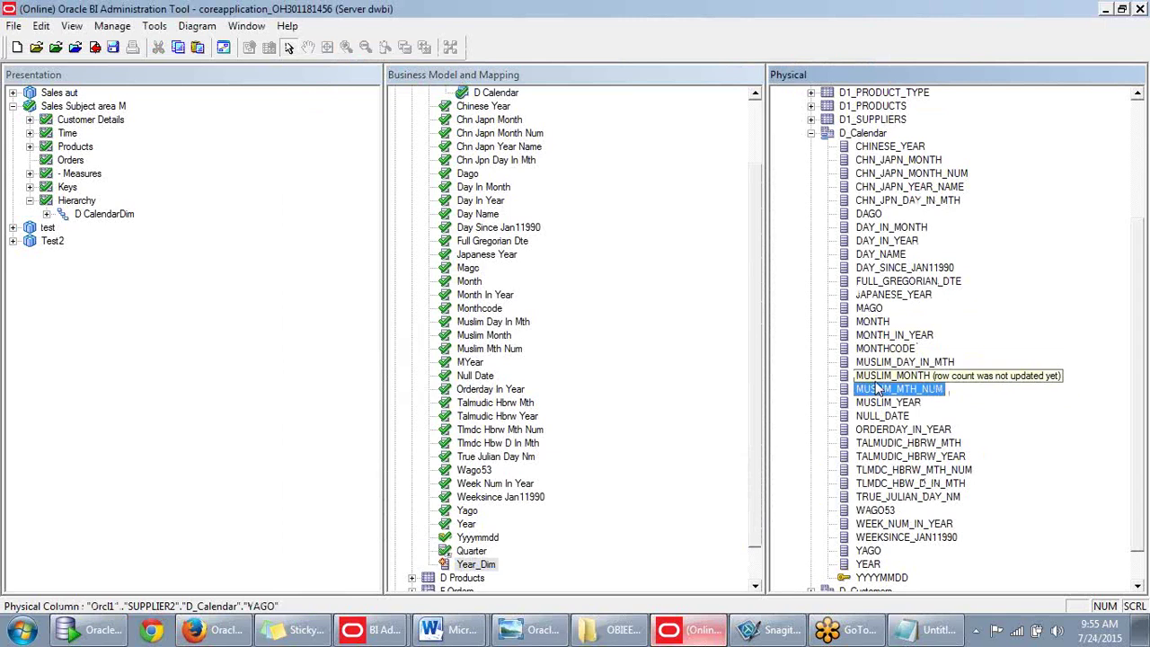
scroll(882, 454, down, 1)
click(868, 525)
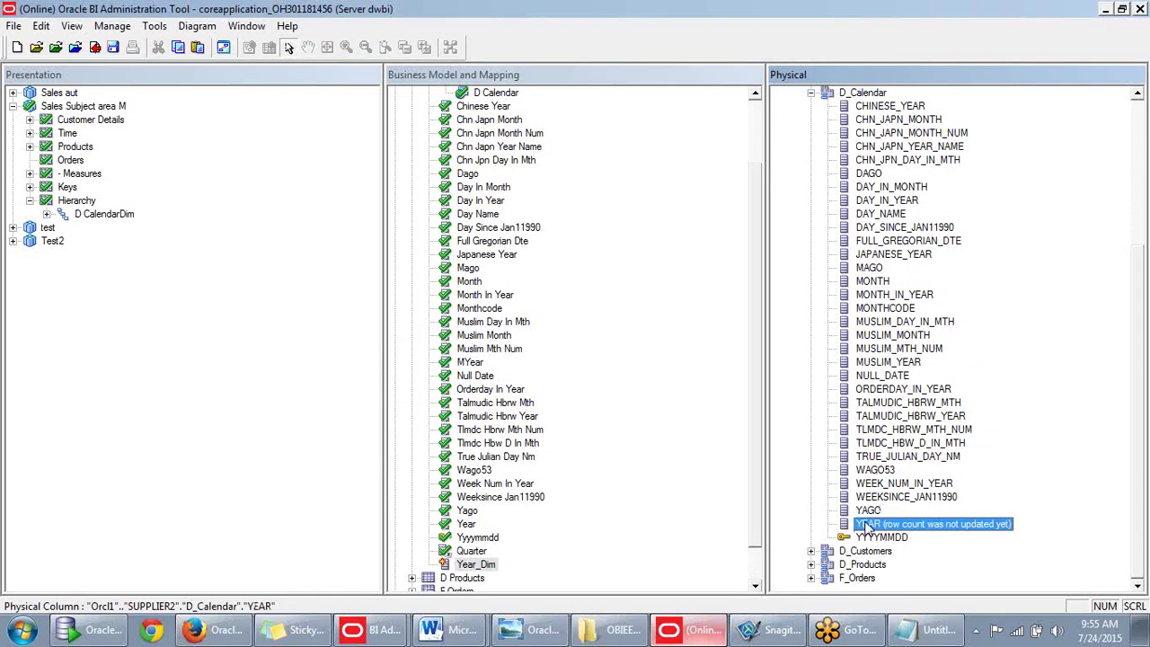
double_click(868, 525)
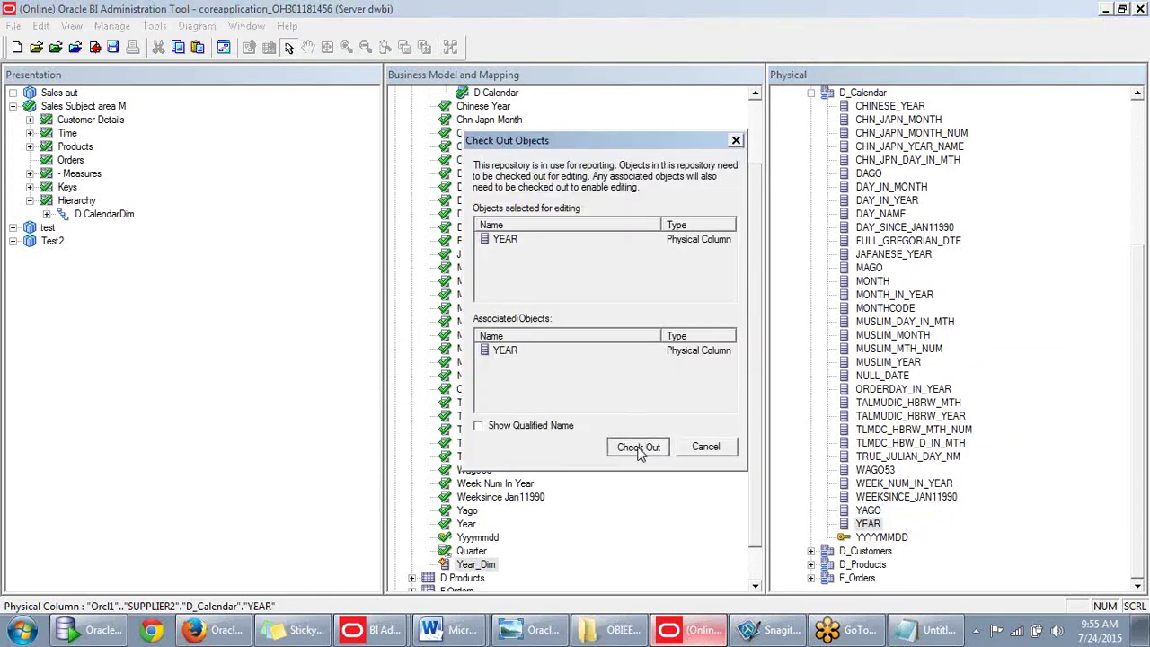
click(637, 446)
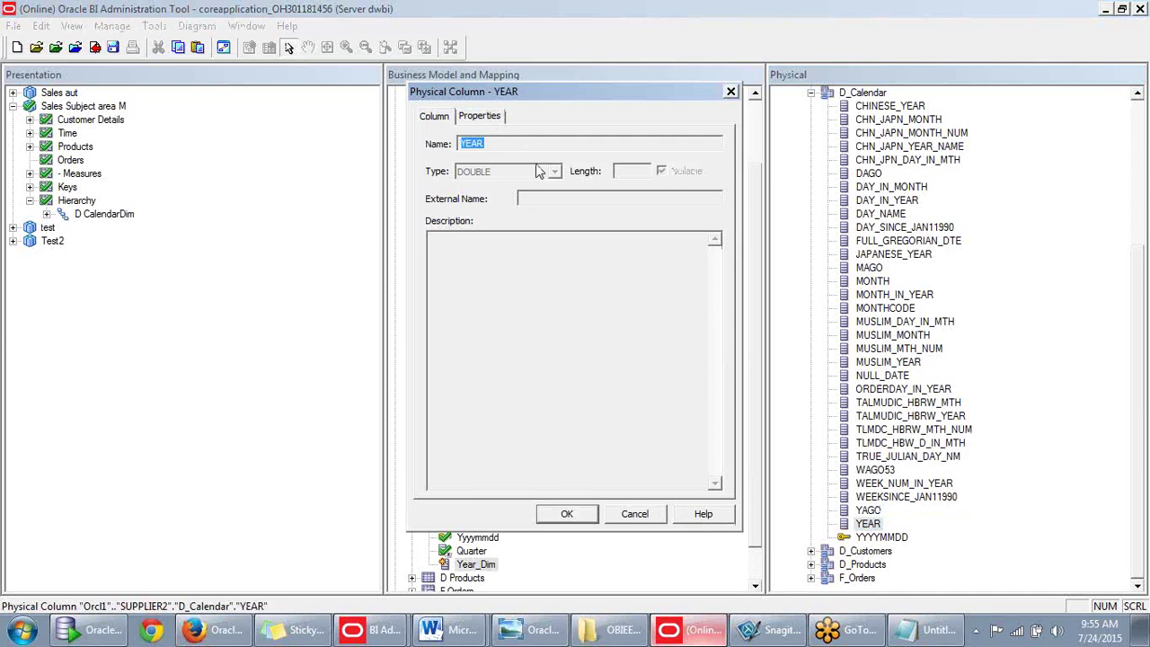
click(479, 116)
click(432, 119)
click(731, 91)
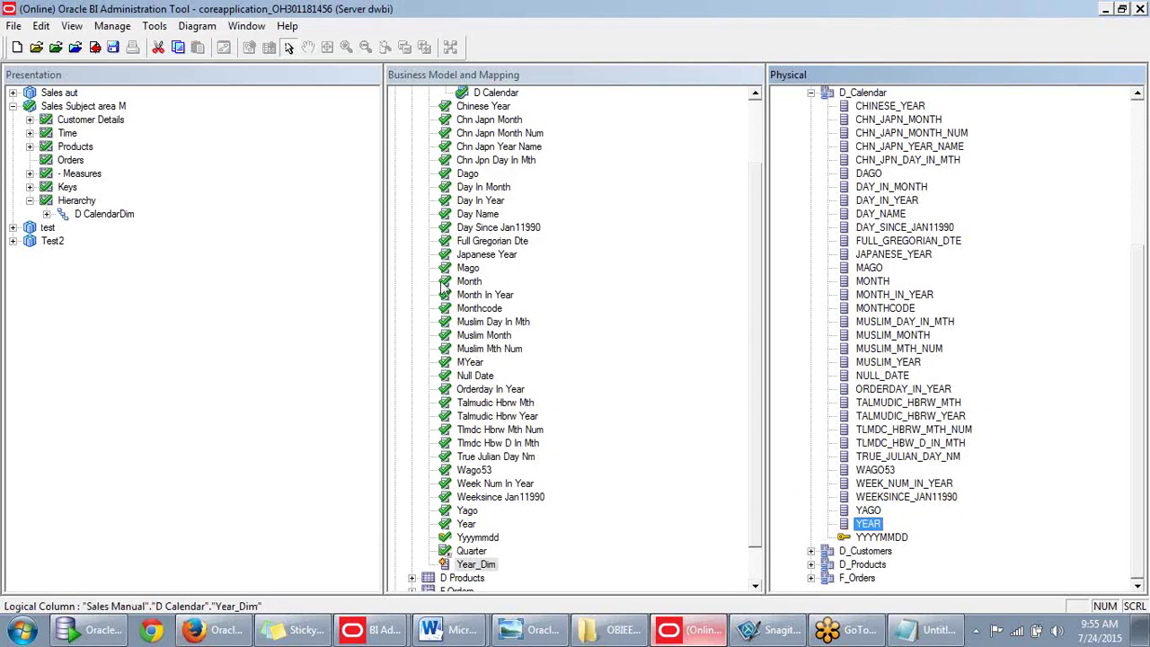
Reopen Year_Dim's properties and set it to derive from an expression.
click(476, 564)
scroll(459, 523, down, 1)
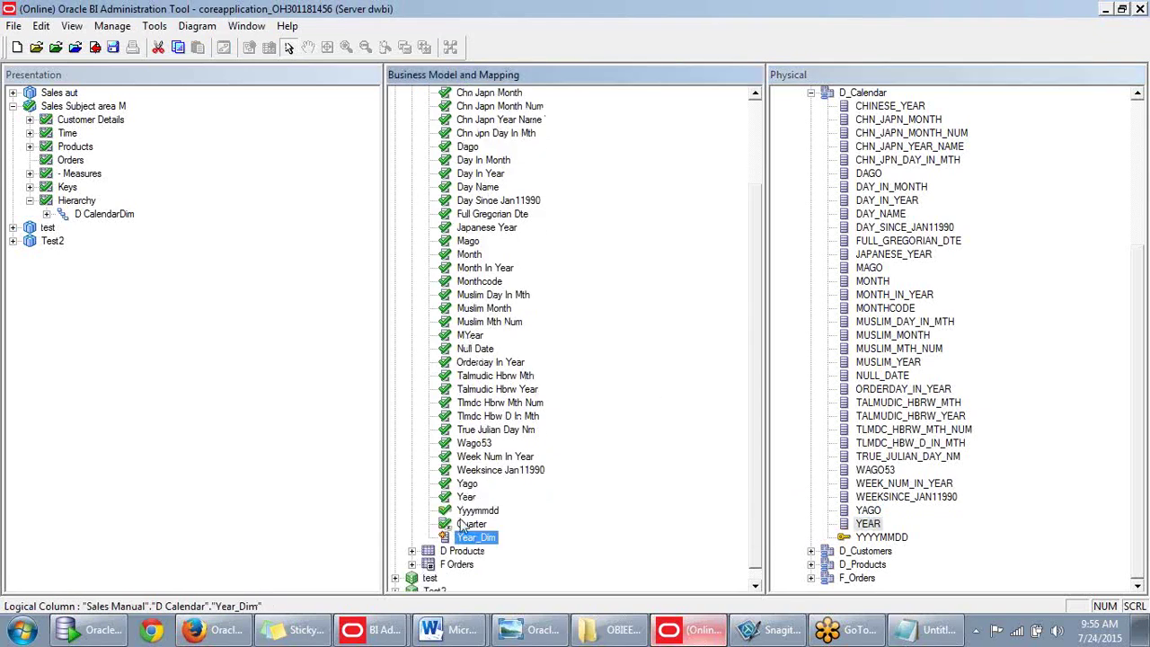
double_click(465, 537)
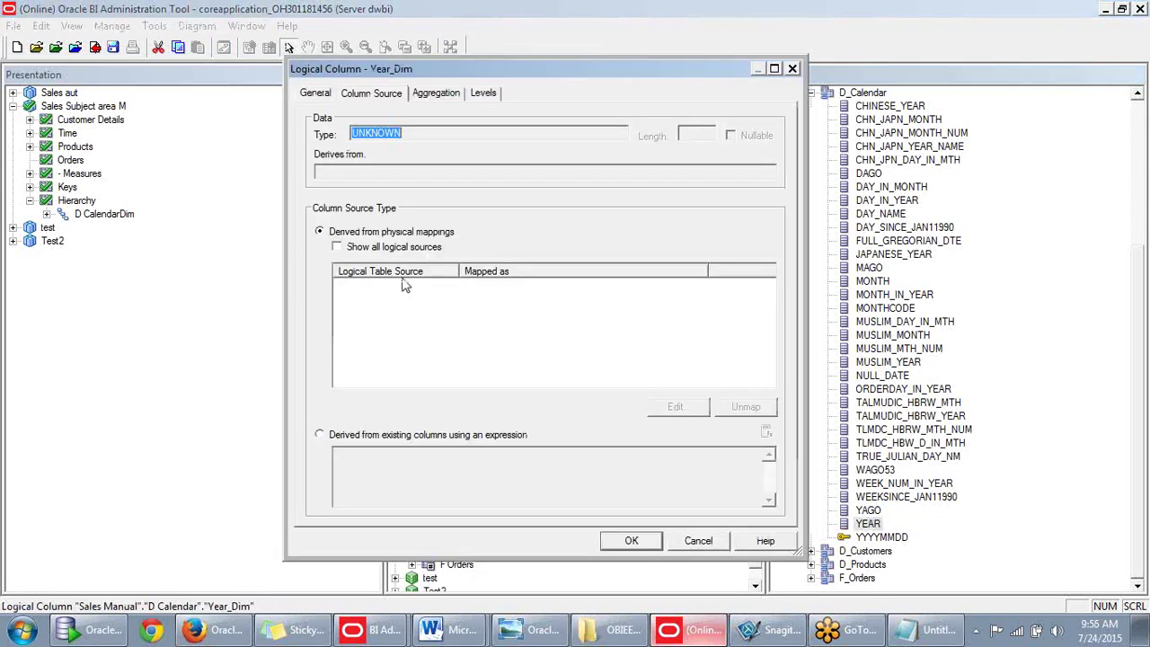
click(319, 435)
Open Year_Dim's Expression Builder and look at the VARCHAR type and the Char string function.
click(767, 433)
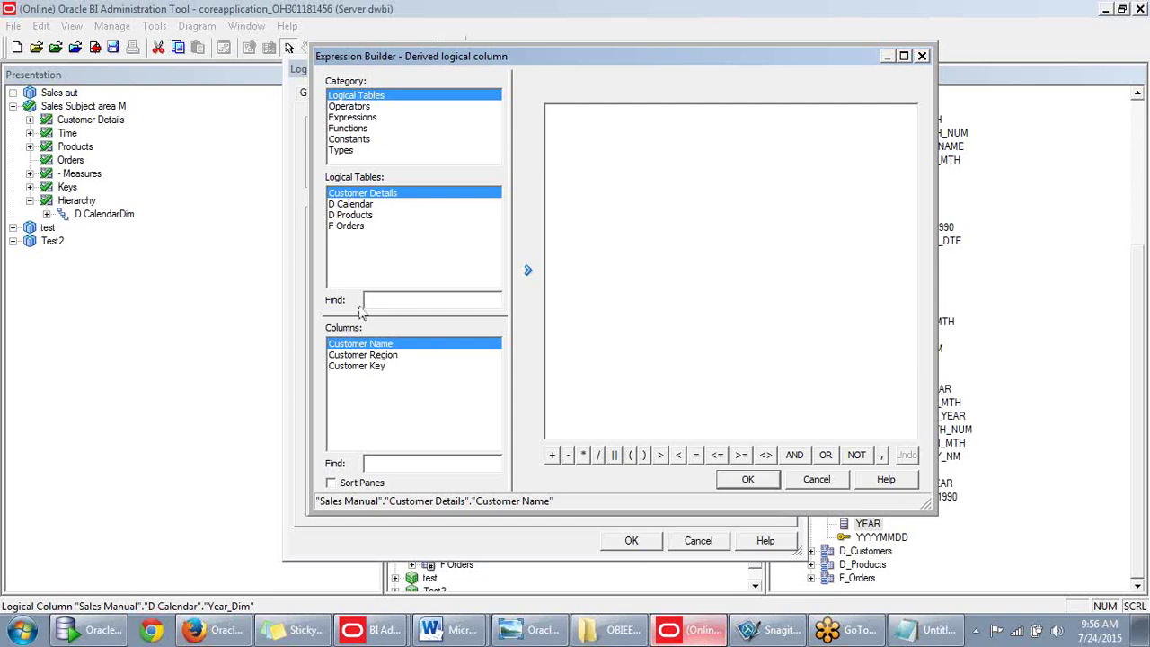
click(347, 151)
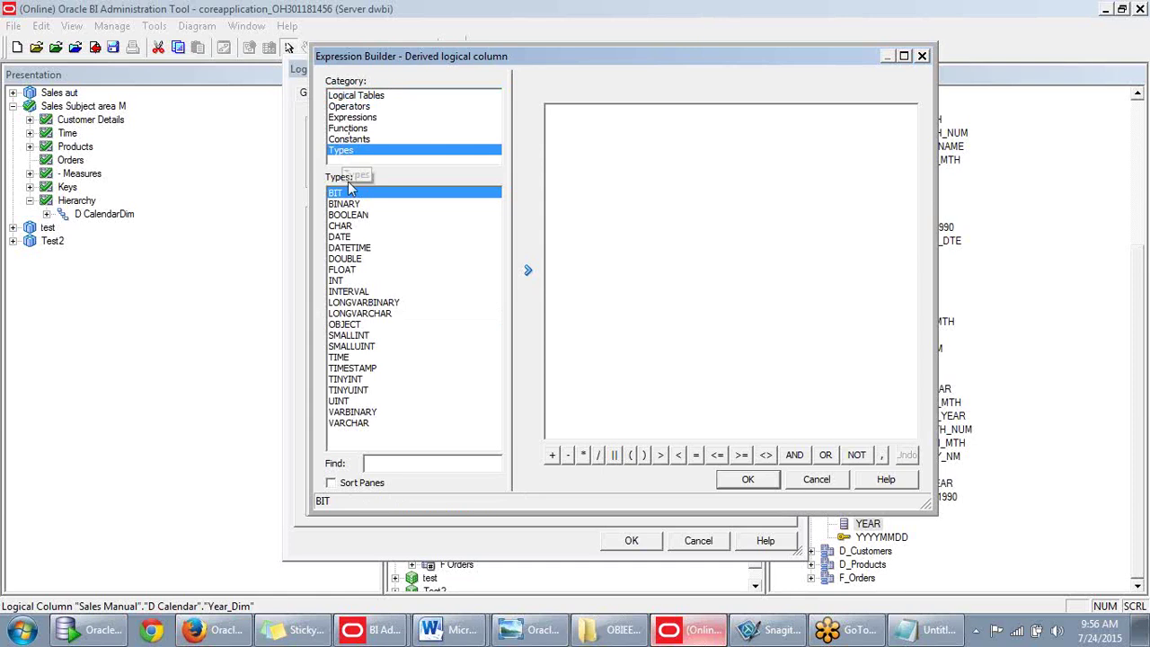
click(339, 423)
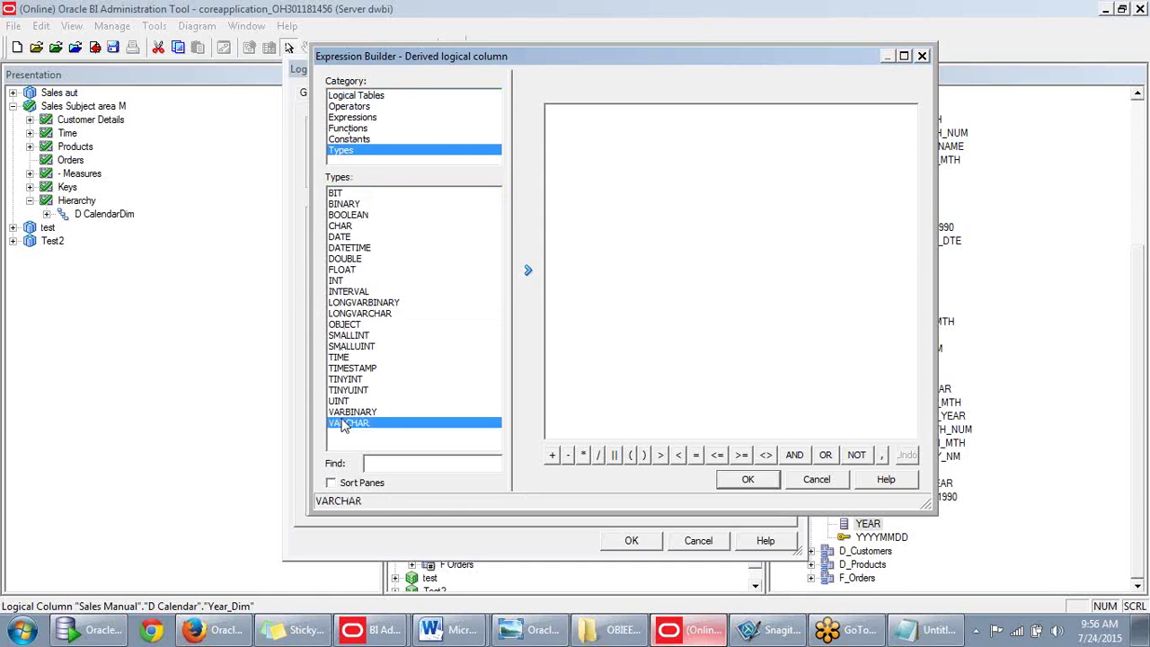
click(344, 142)
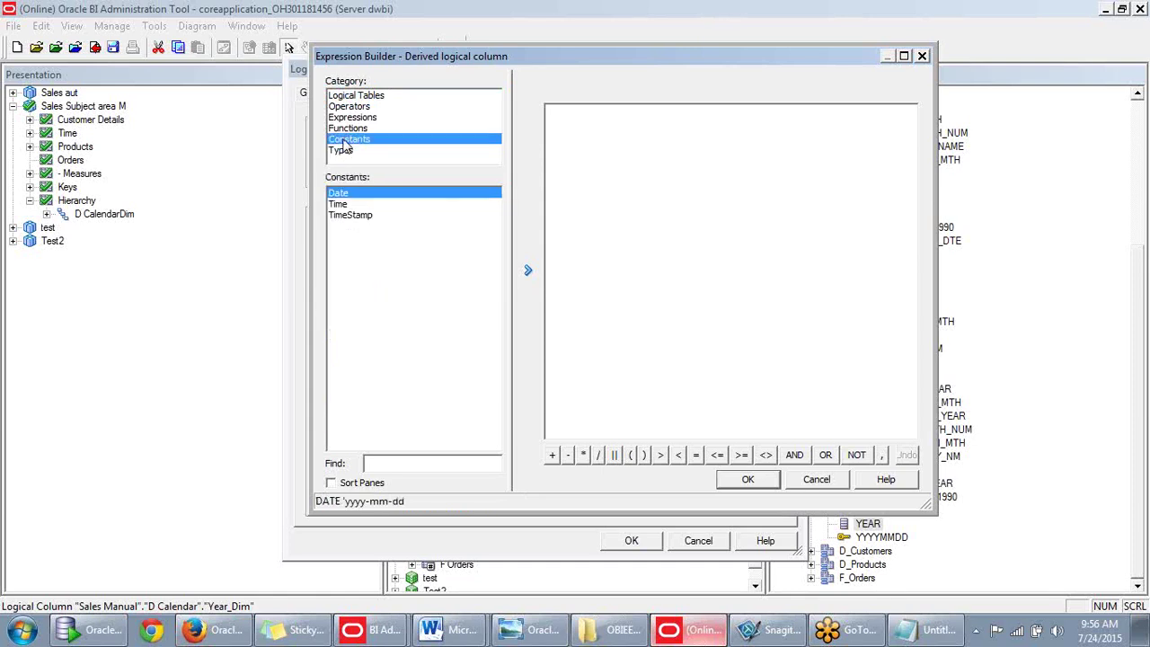
click(345, 131)
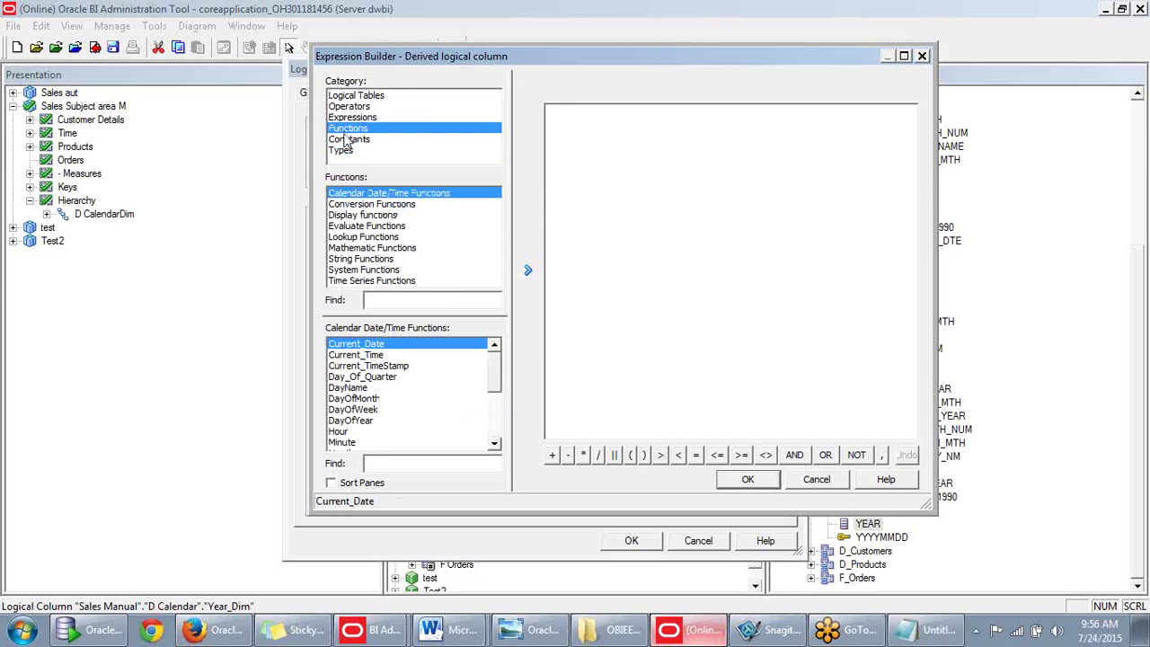
click(360, 258)
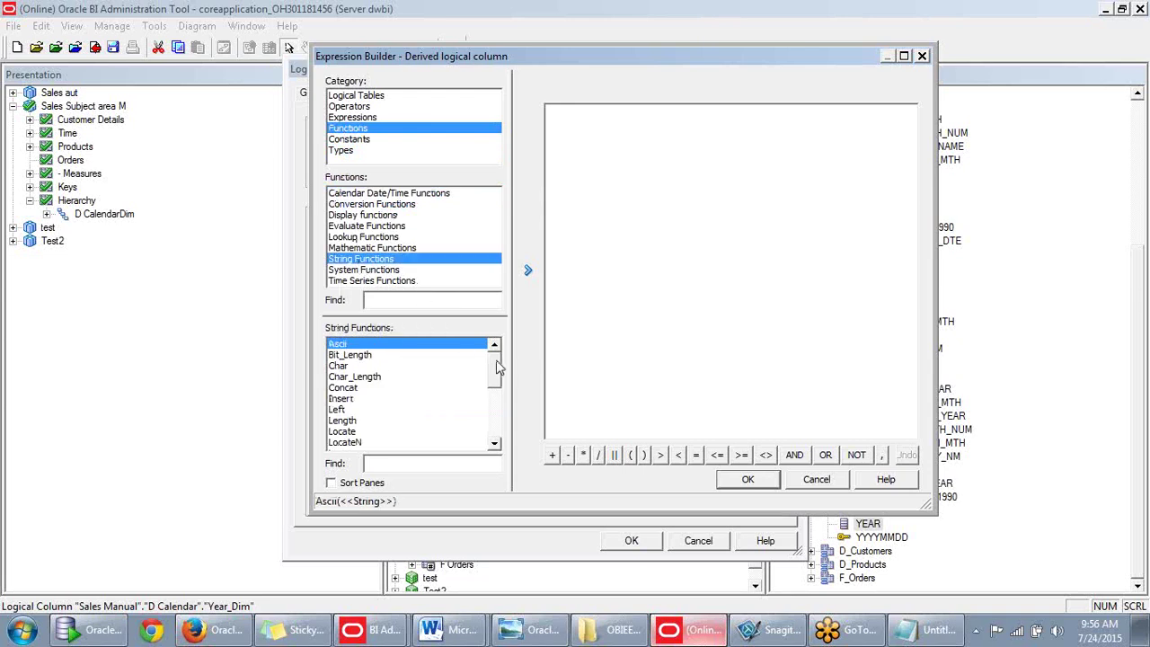
click(346, 368)
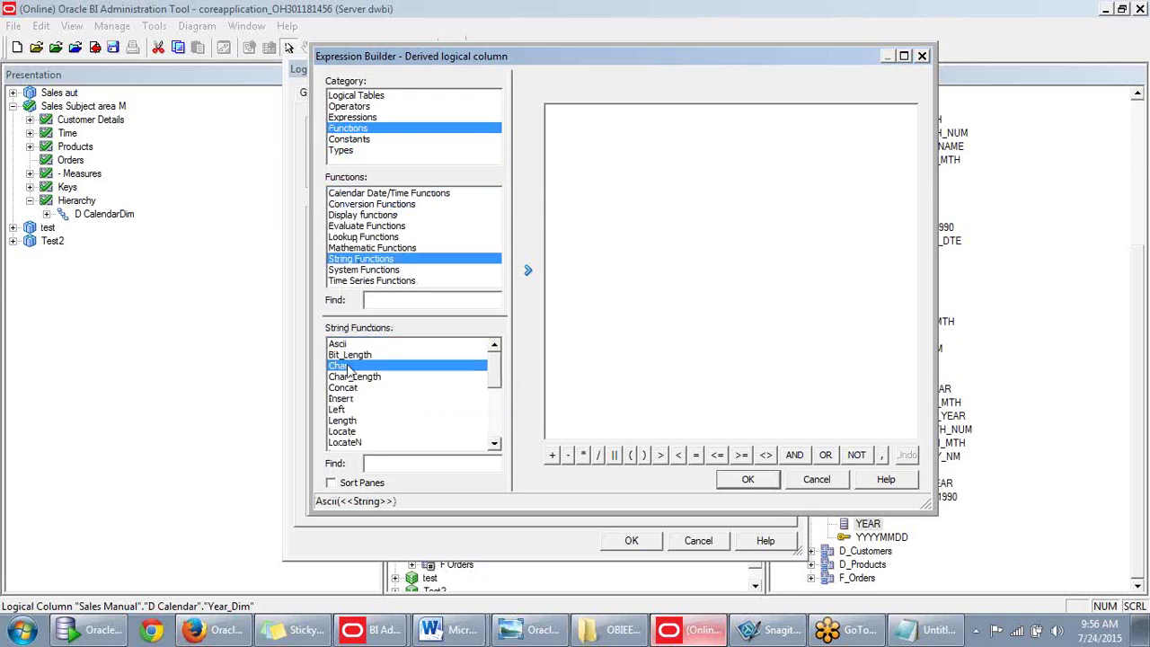
drag(501, 381, 500, 433)
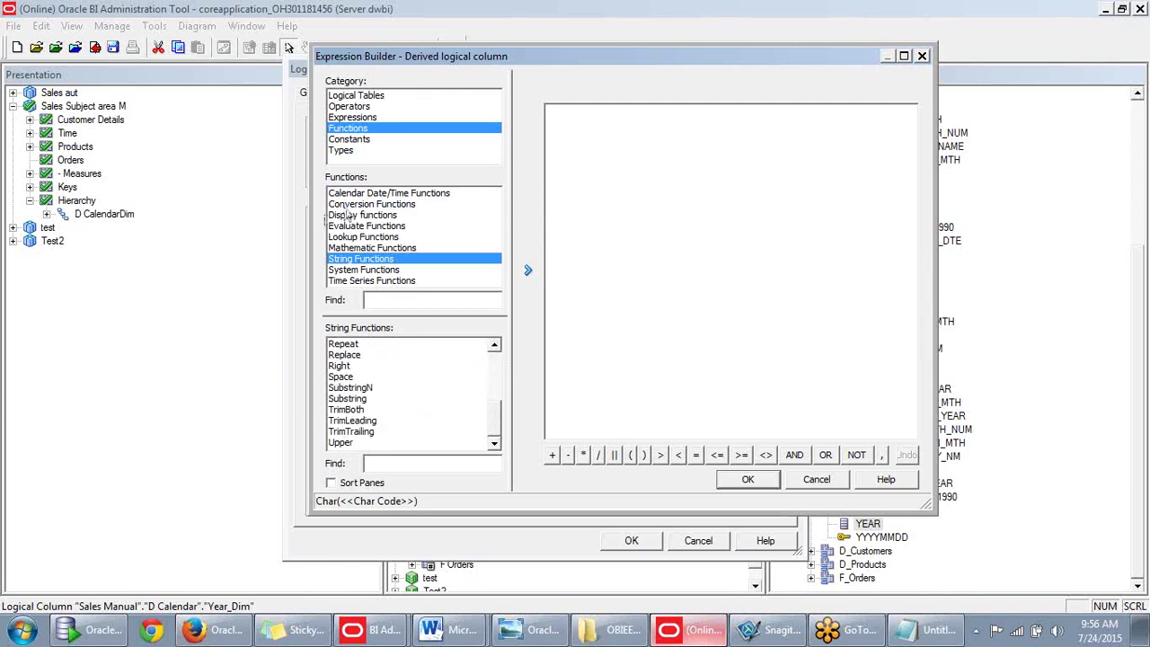
Browse the Types, Constants, Expressions, Operators, Logical Tables and String Functions categories.
click(351, 153)
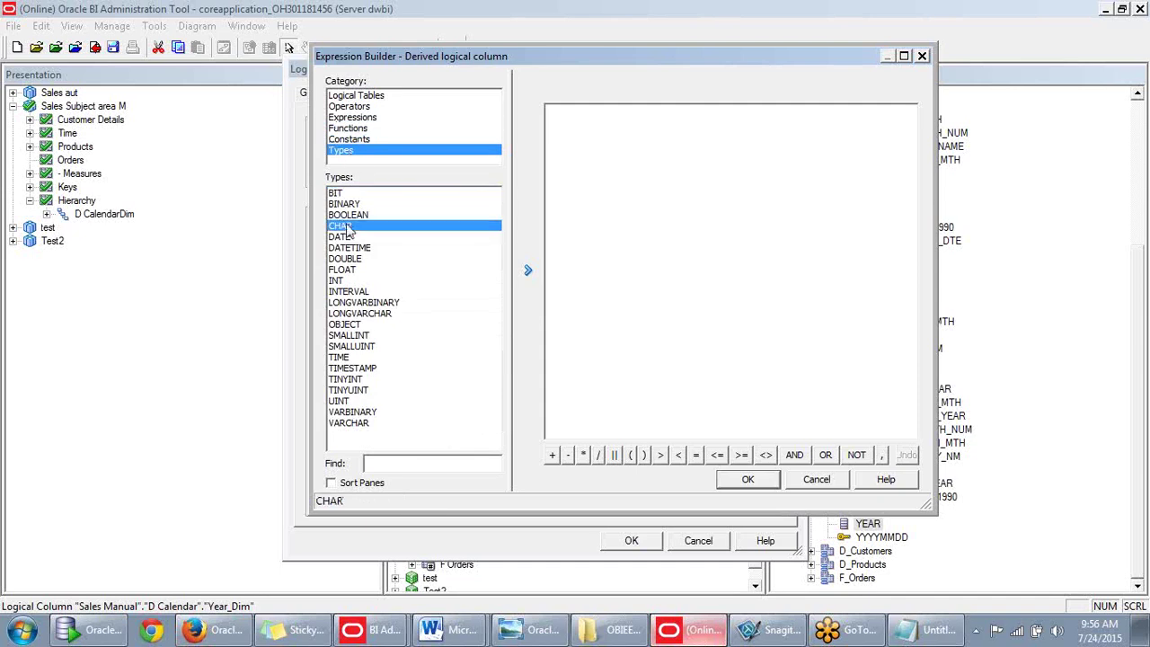
click(353, 140)
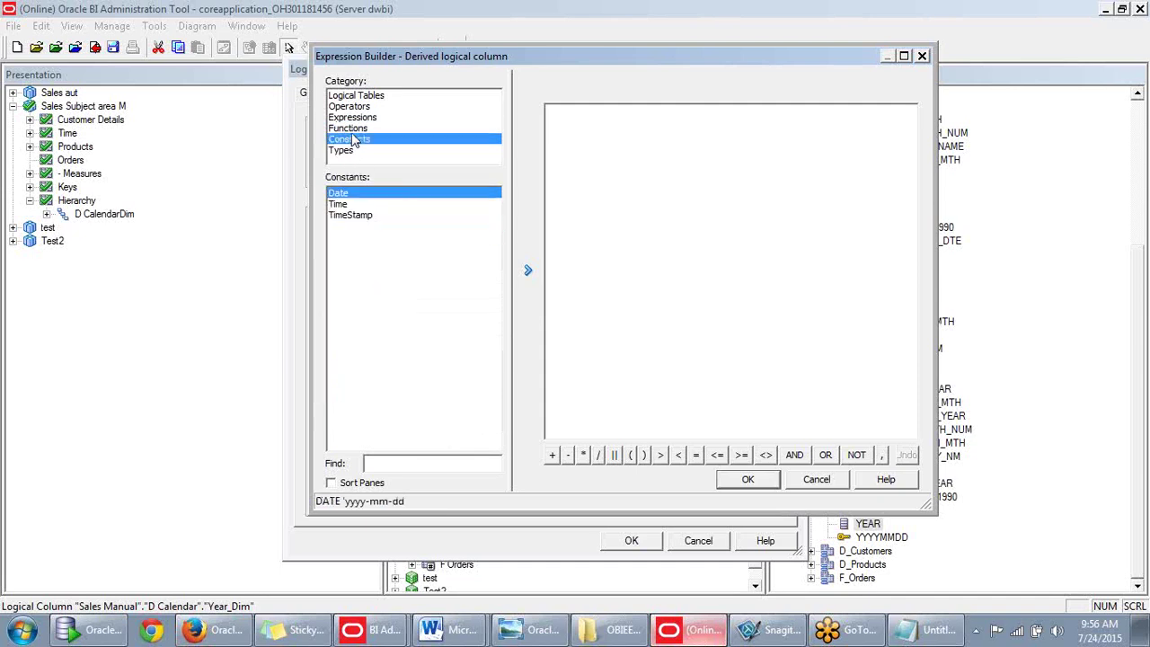
click(352, 131)
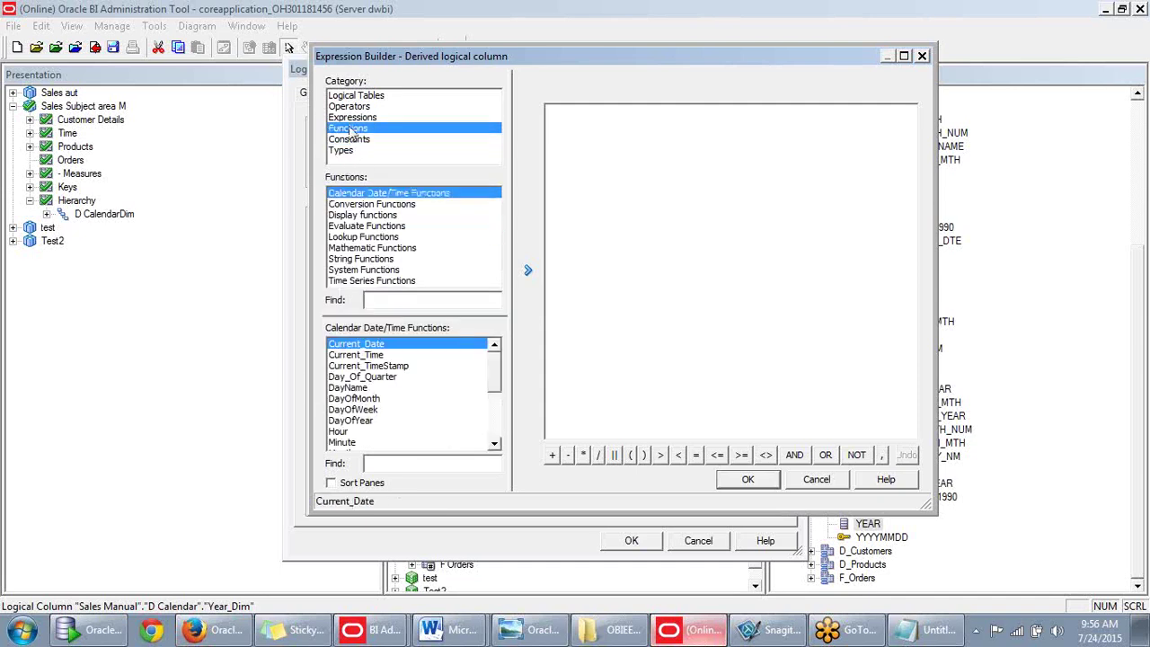
click(352, 119)
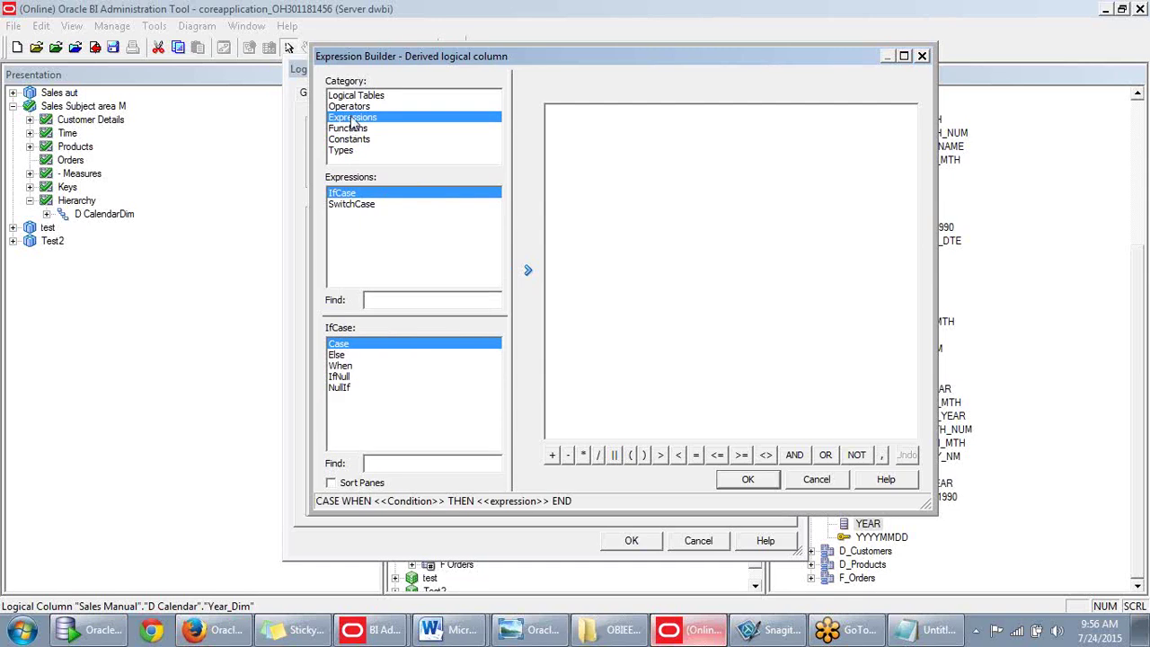
click(354, 111)
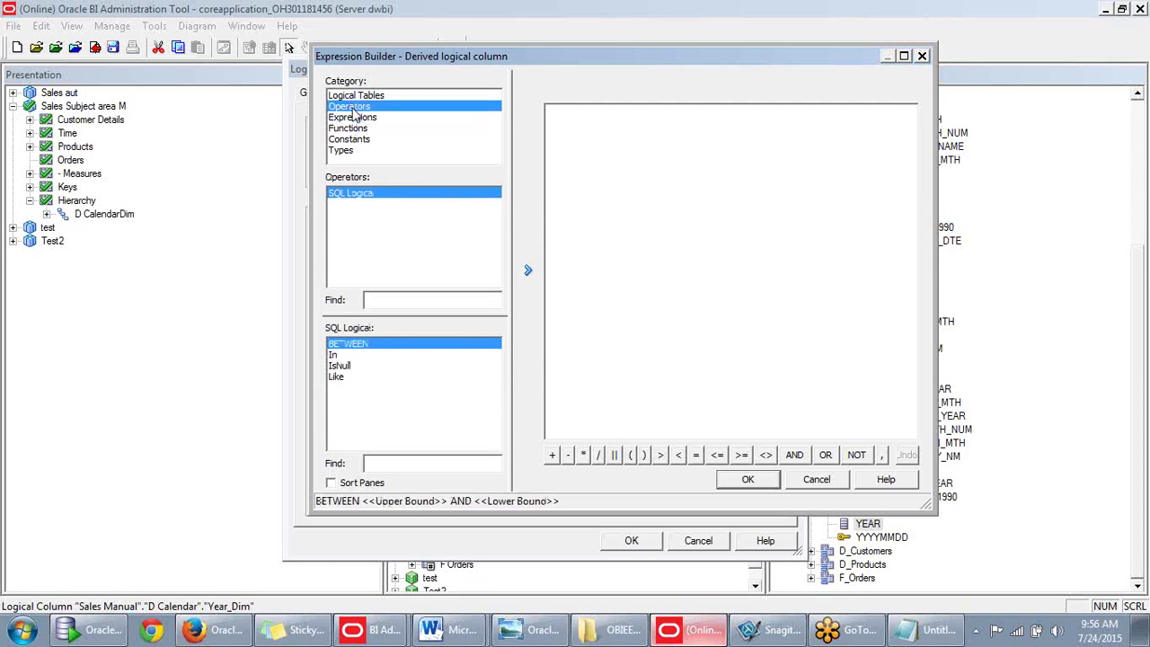
click(358, 97)
click(356, 108)
click(363, 120)
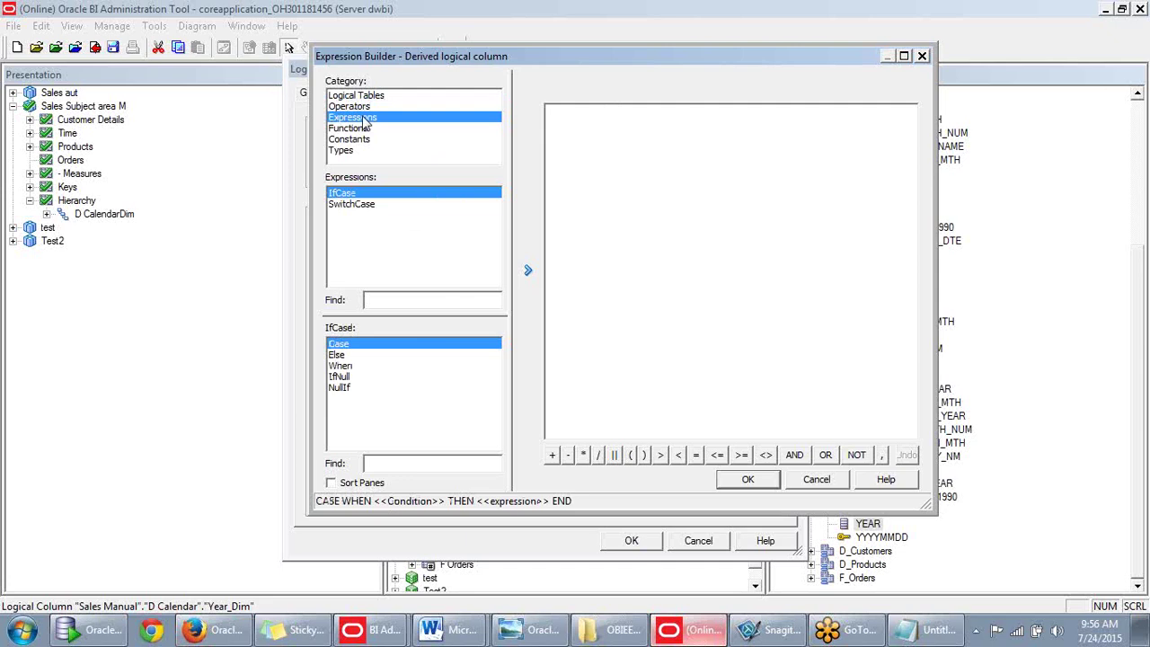
click(364, 128)
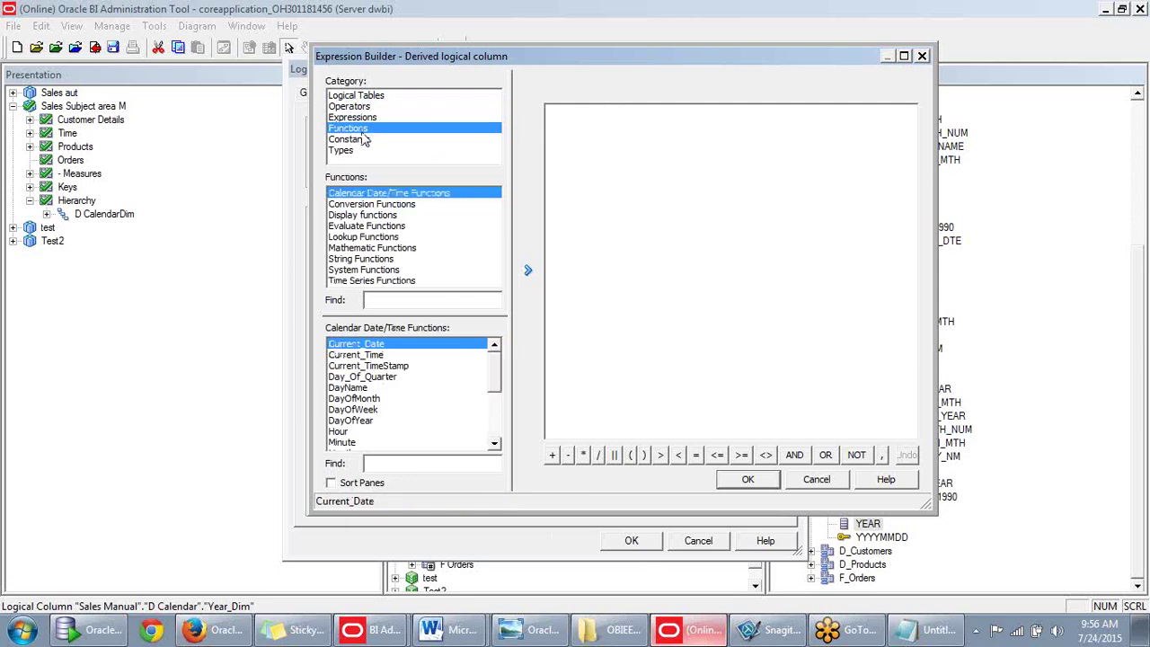
click(362, 259)
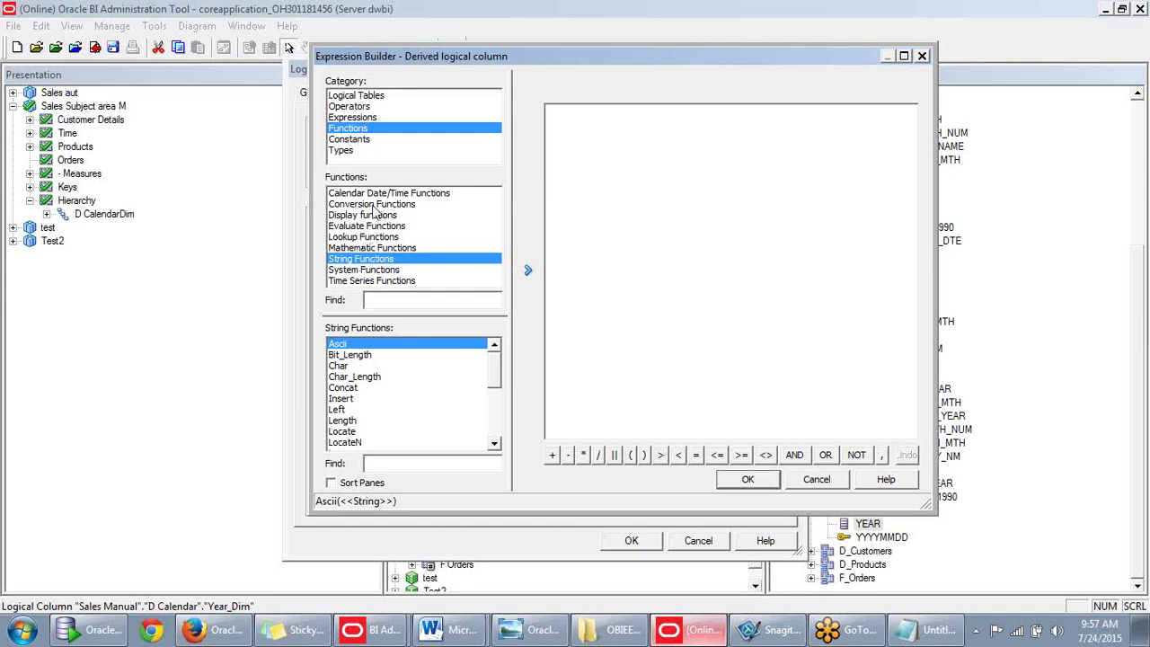
Drag Cast from Conversion Functions into the expression, giving Cast(<<numeric expression|NULL>> AS <<type>>).
click(373, 205)
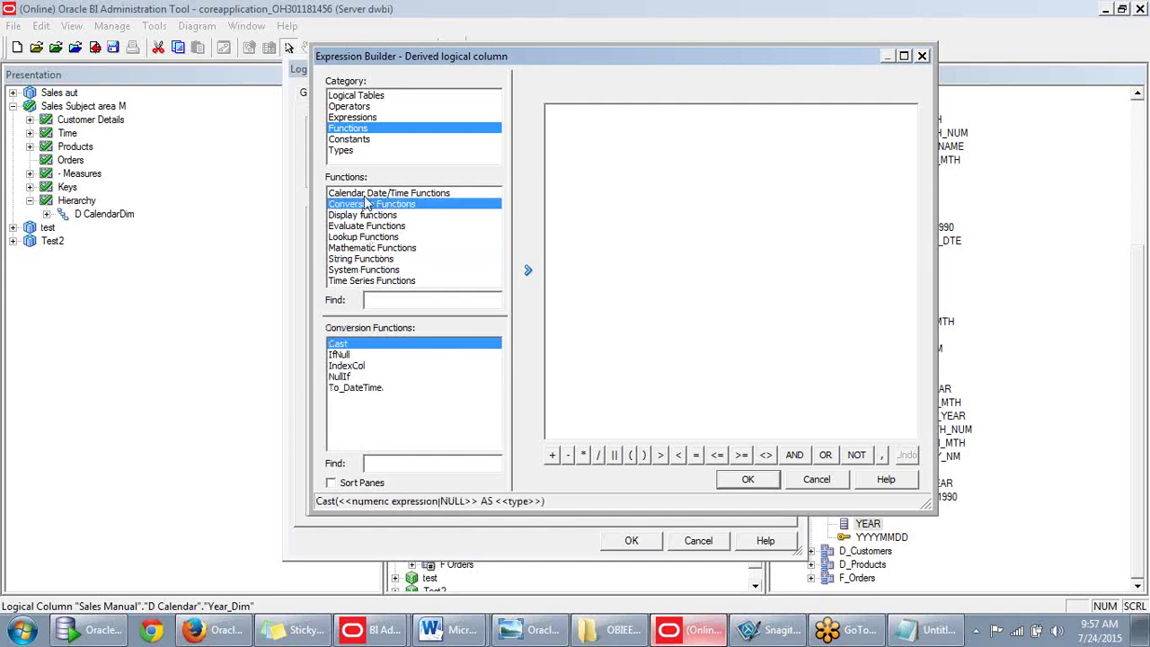
click(368, 192)
click(371, 205)
click(369, 216)
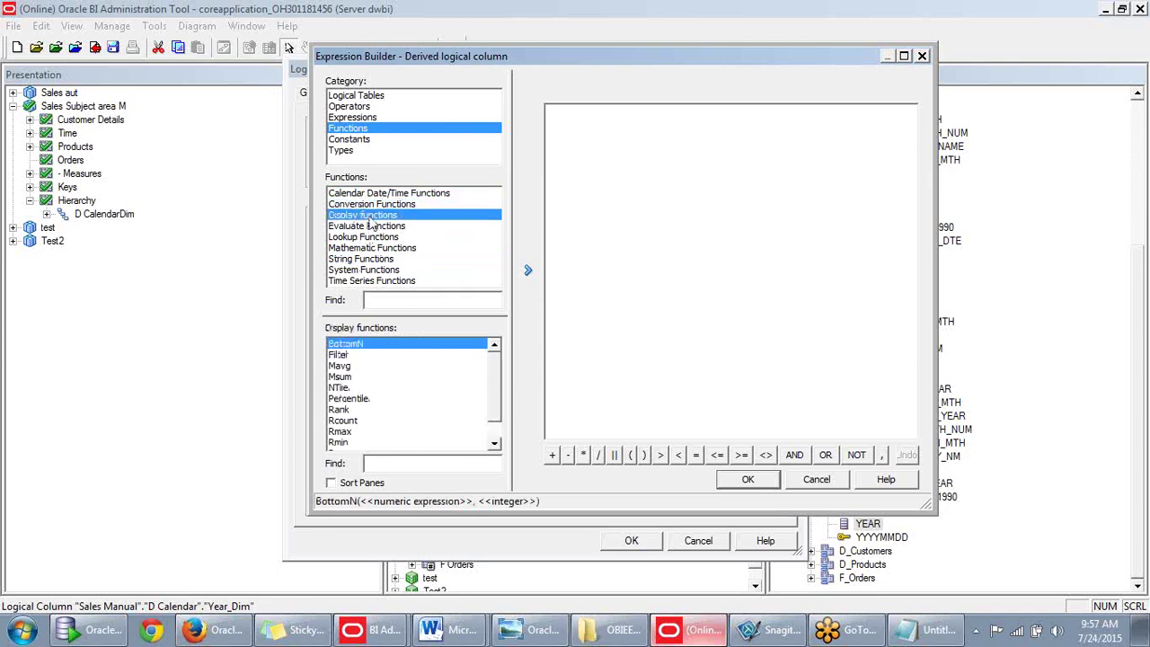
click(370, 228)
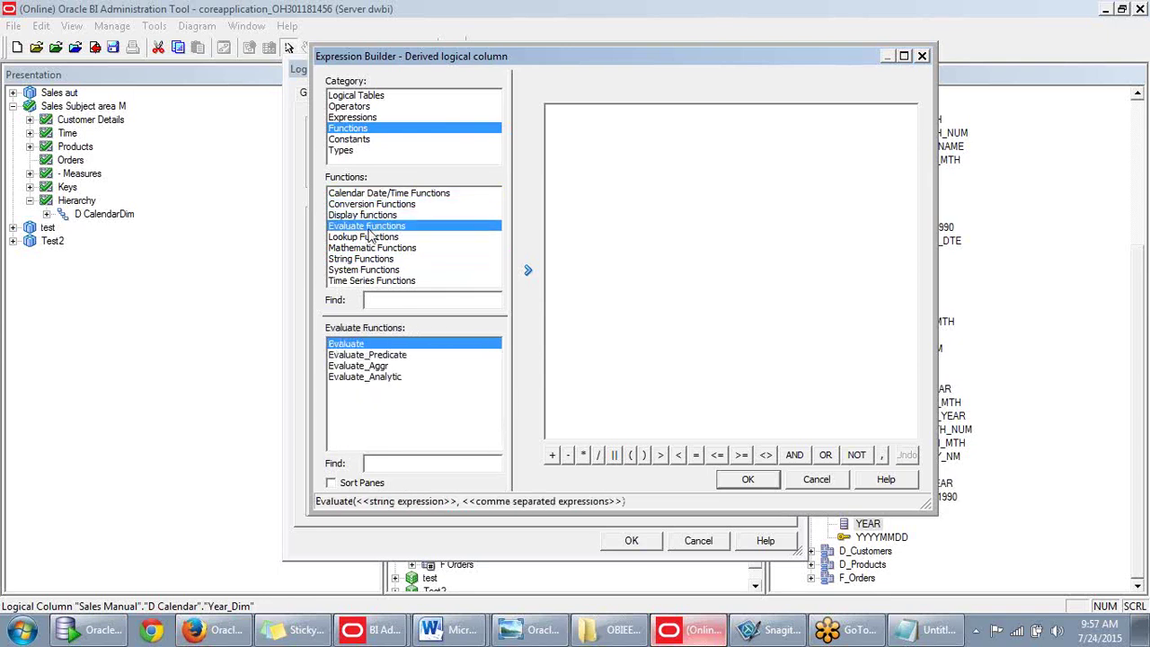
click(373, 205)
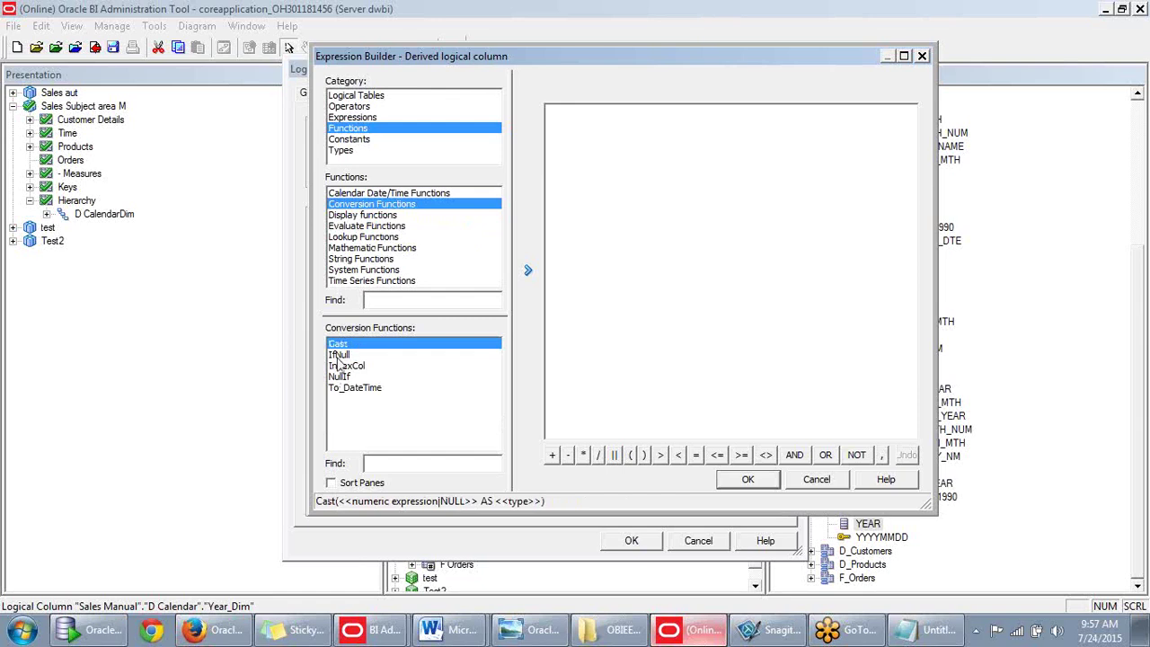
drag(357, 353, 589, 112)
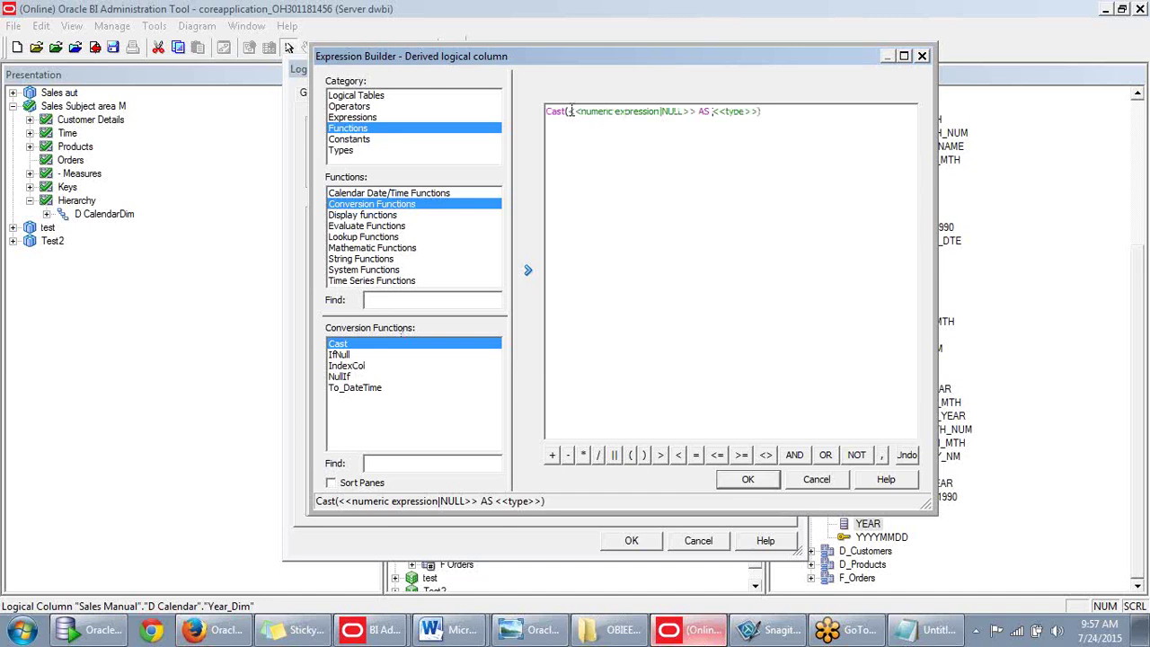
Replace the Cast's numeric placeholder with the D Calendar Year column.
click(632, 112)
key(Delete)
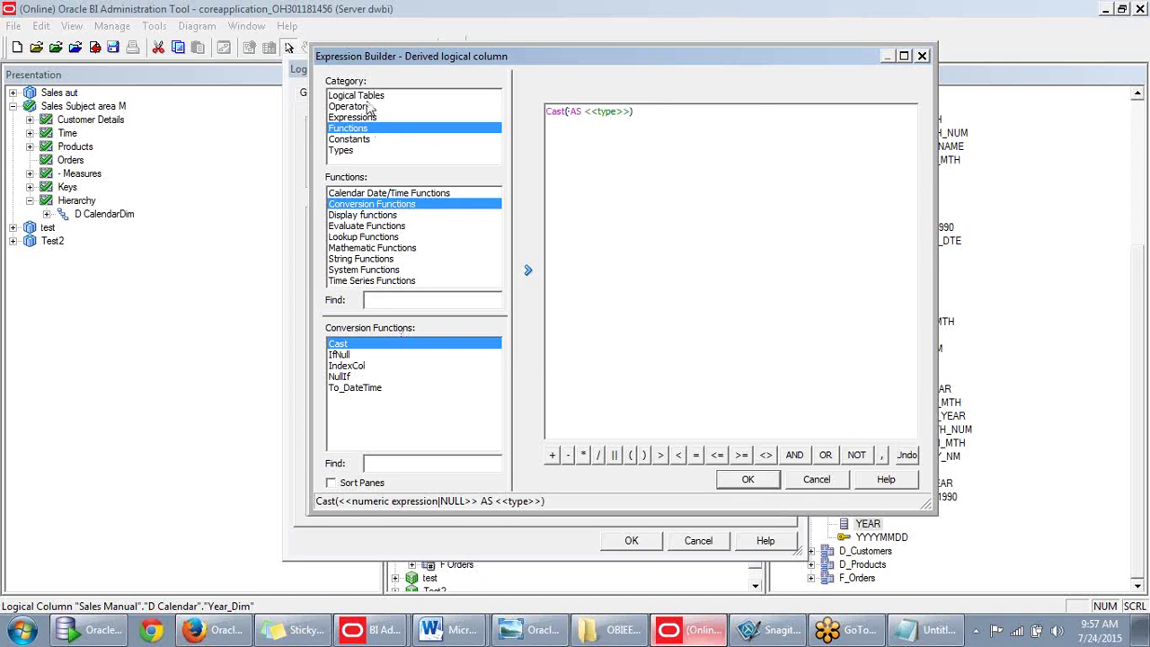
click(363, 95)
click(348, 130)
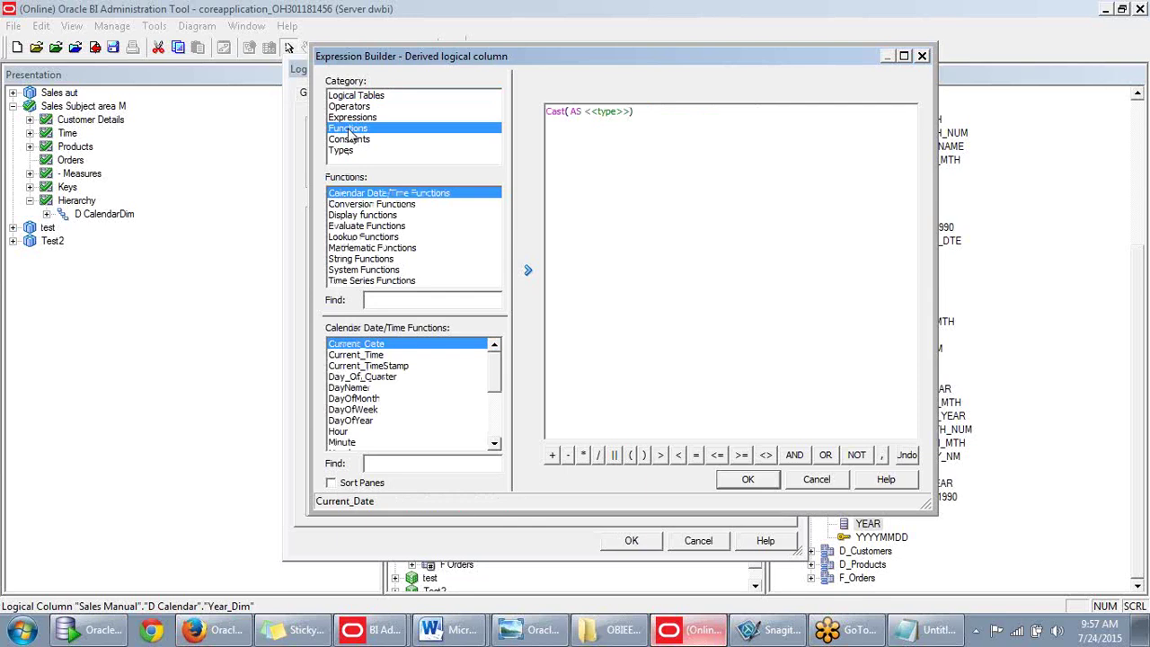
click(350, 107)
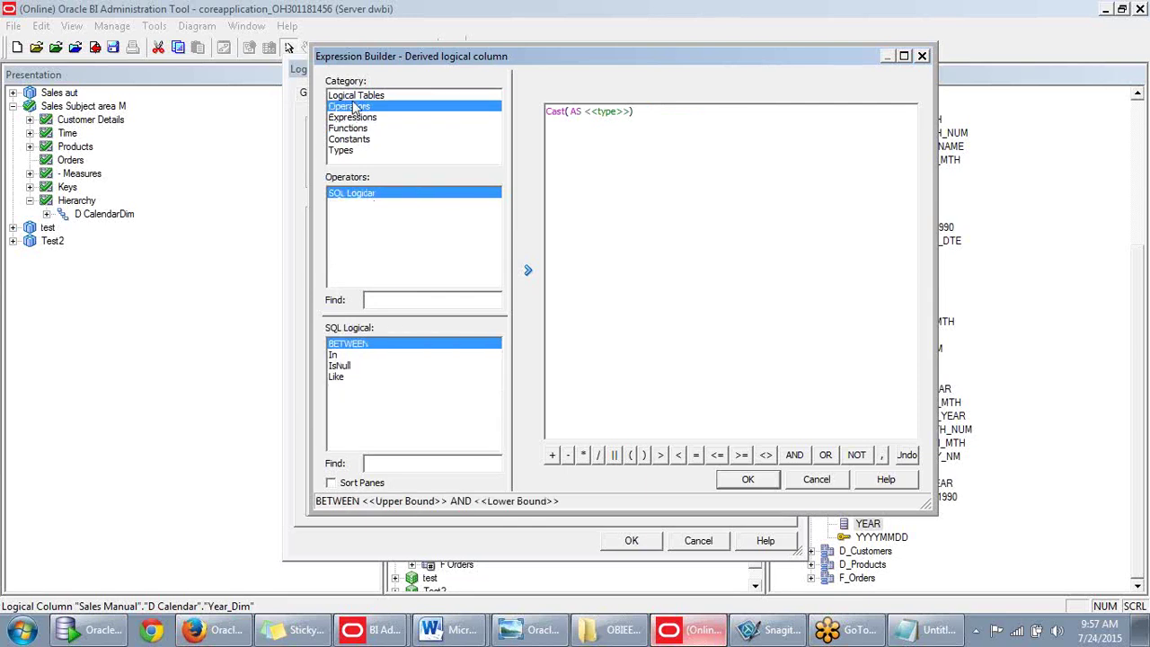
click(354, 97)
click(353, 205)
drag(497, 367, 497, 441)
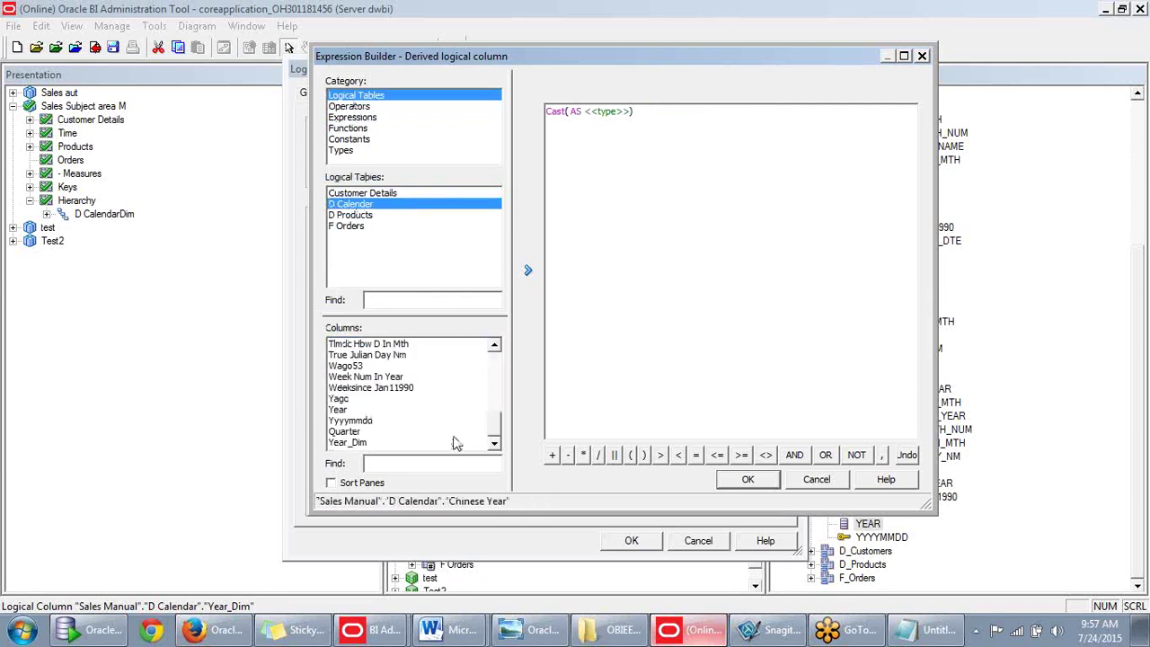
double_click(341, 410)
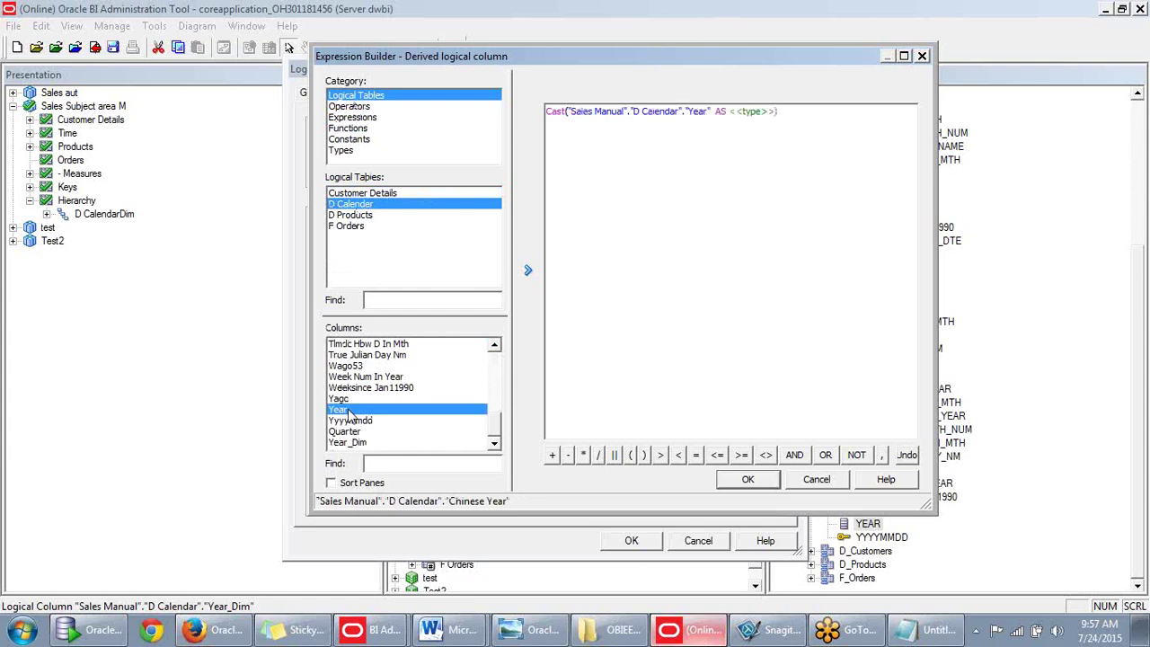
Type varchar as the Cast target type and compile, dismissing the resulting syntax error.
double_click(733, 111)
text(v)
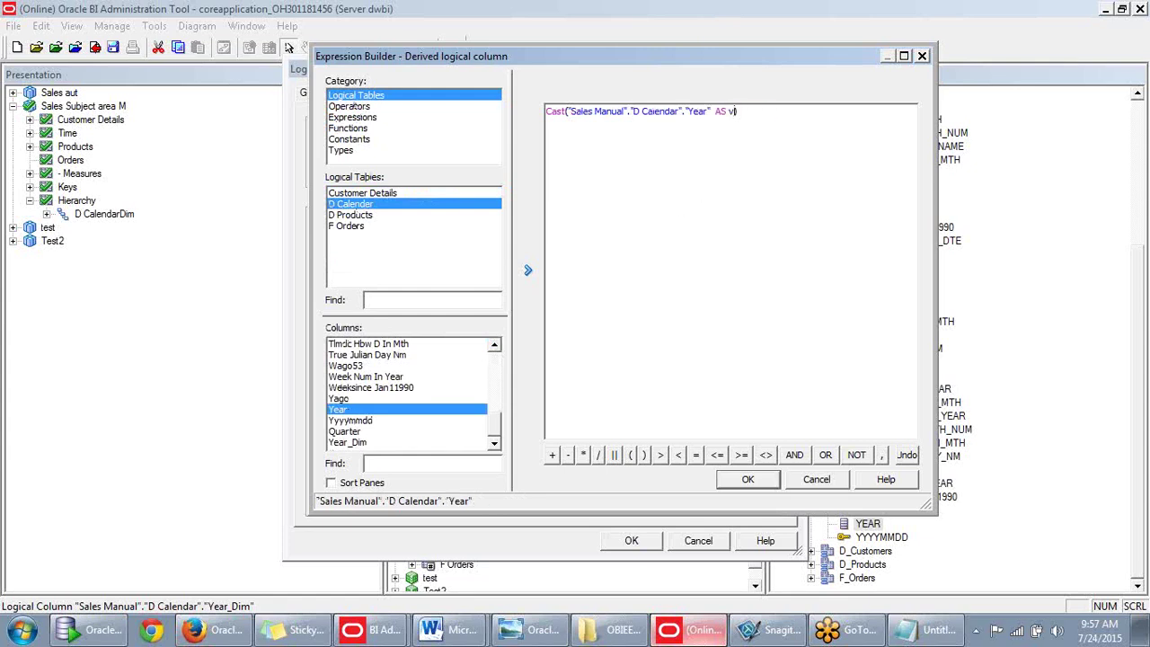
text(archar)
double_click(746, 112)
click(757, 112)
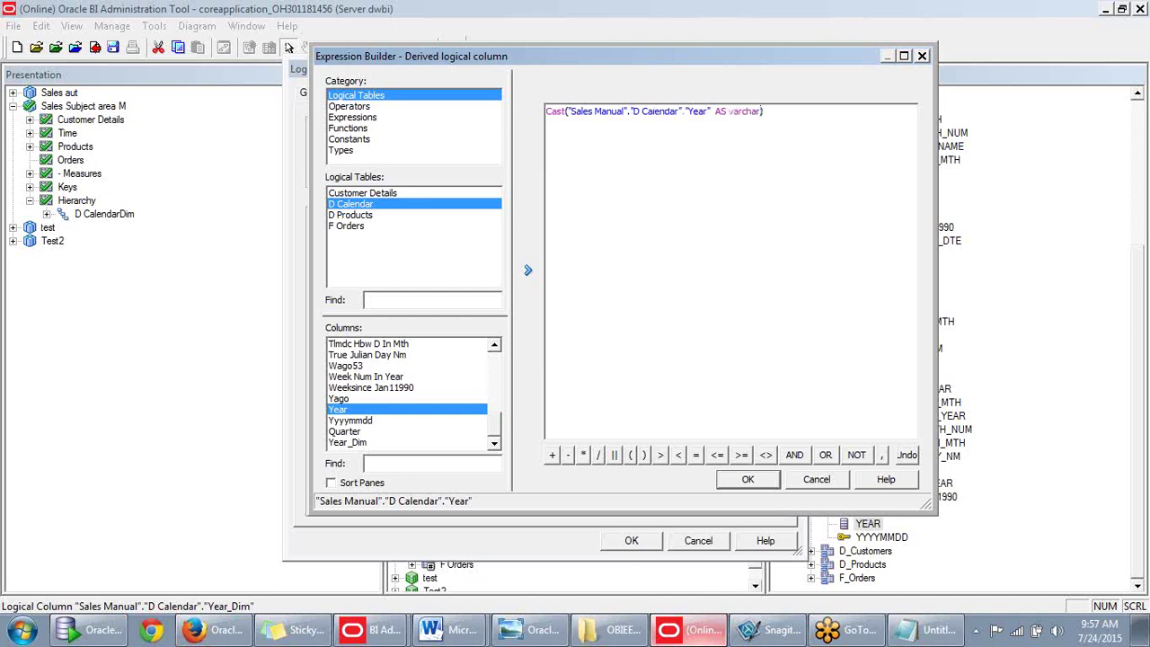
click(752, 482)
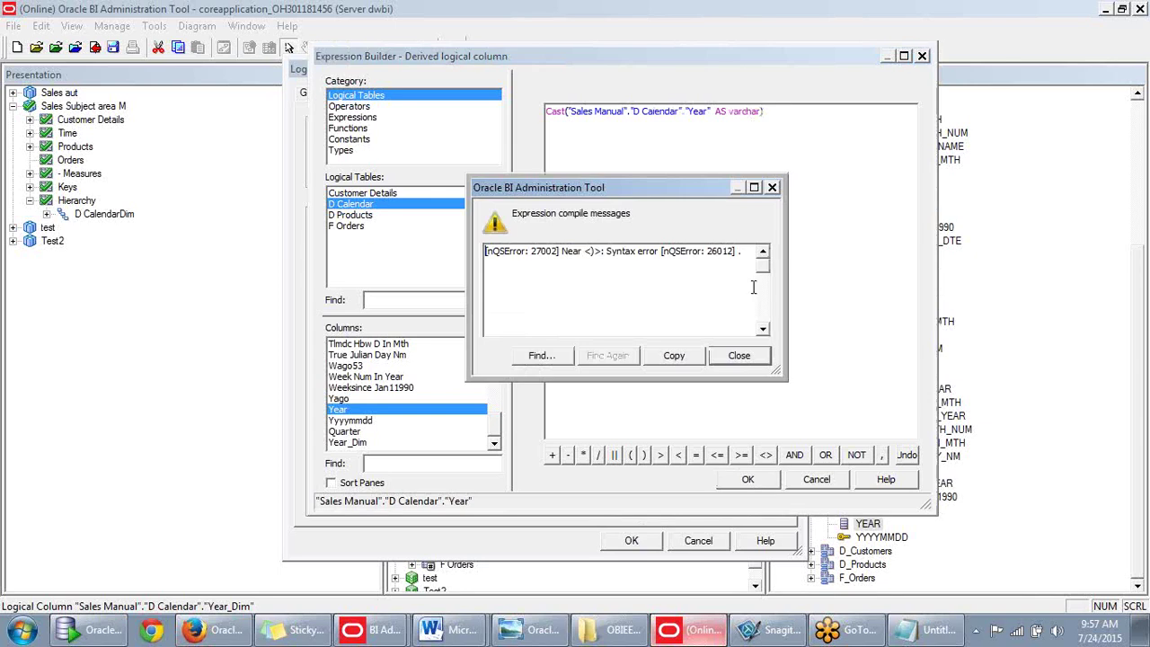
click(739, 356)
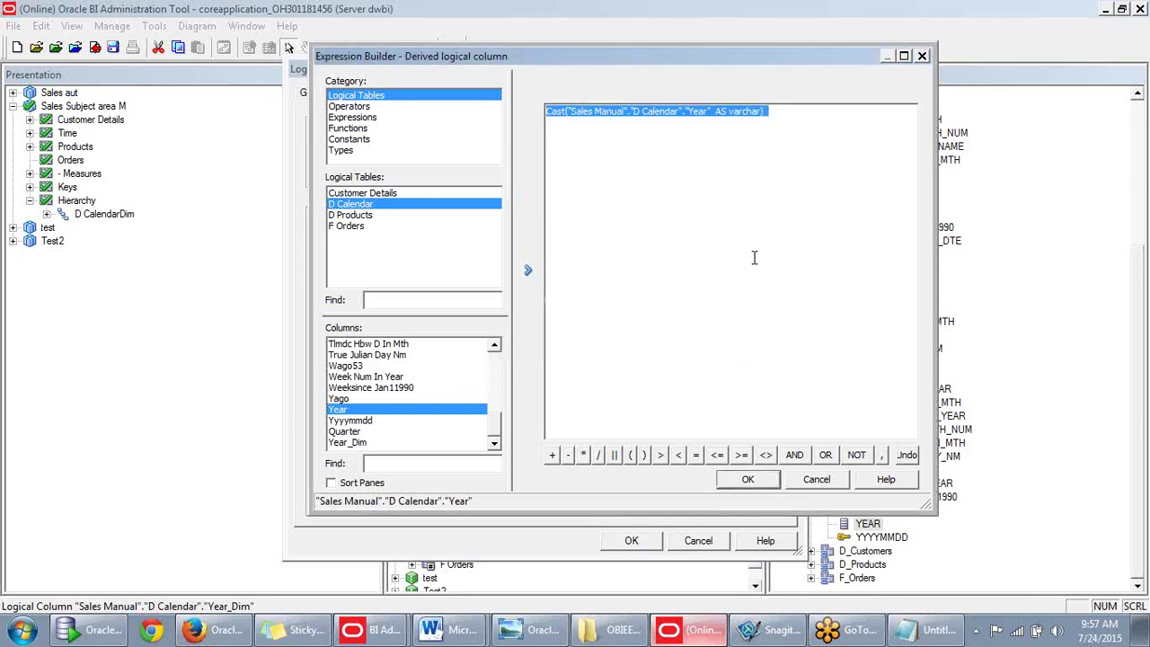
Swap the typed varchar for VARCHAR from the Types list and compile again.
click(730, 111)
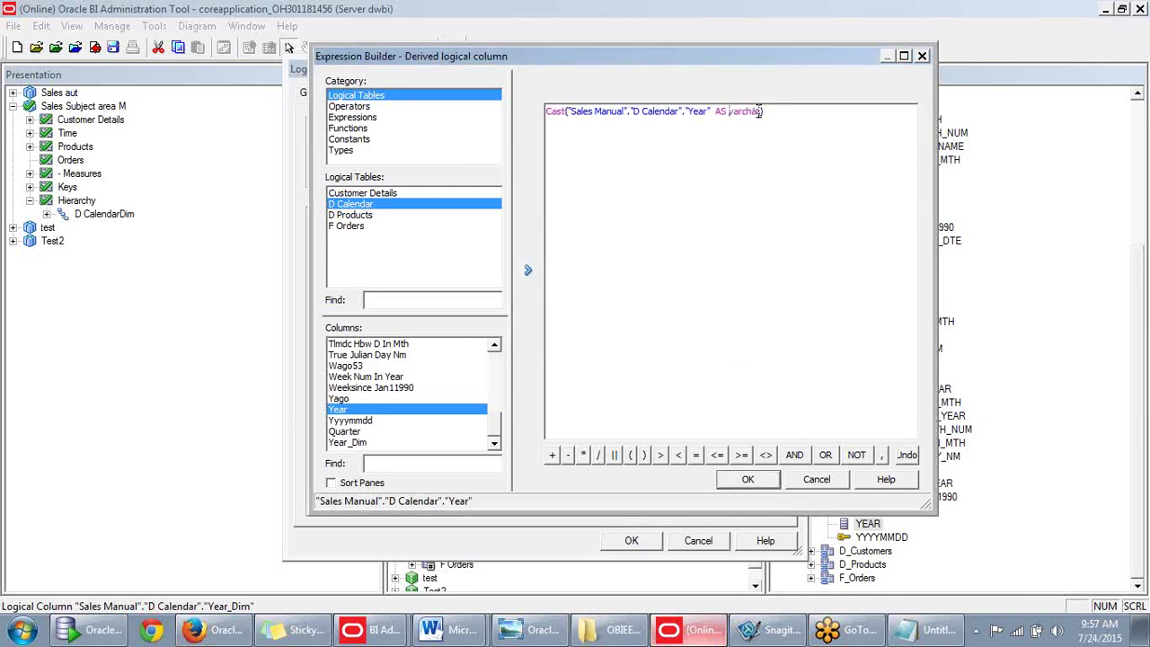
key(BackSpace)
key(BackSpace)
key(BackSpace)
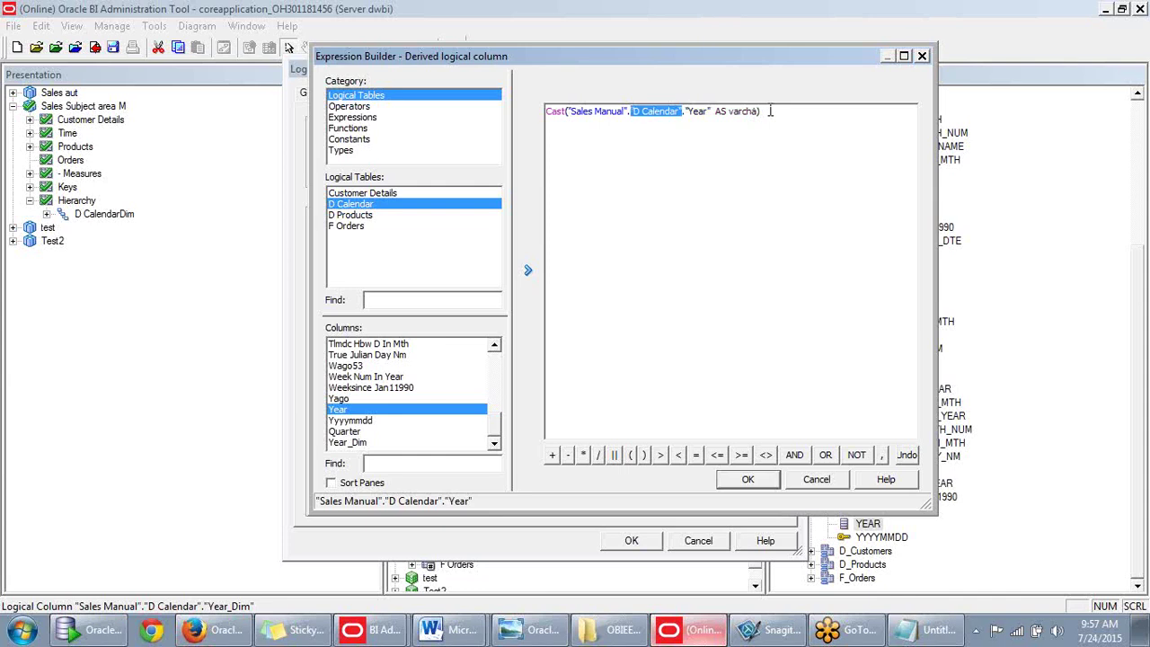
key(BackSpace)
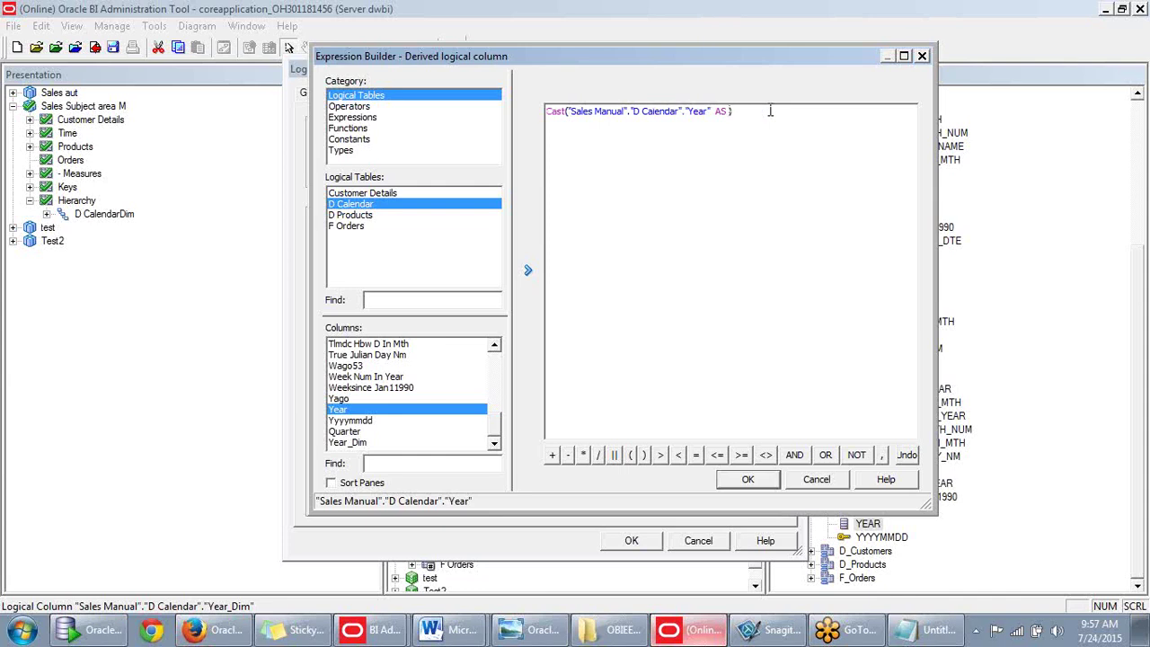
click(340, 151)
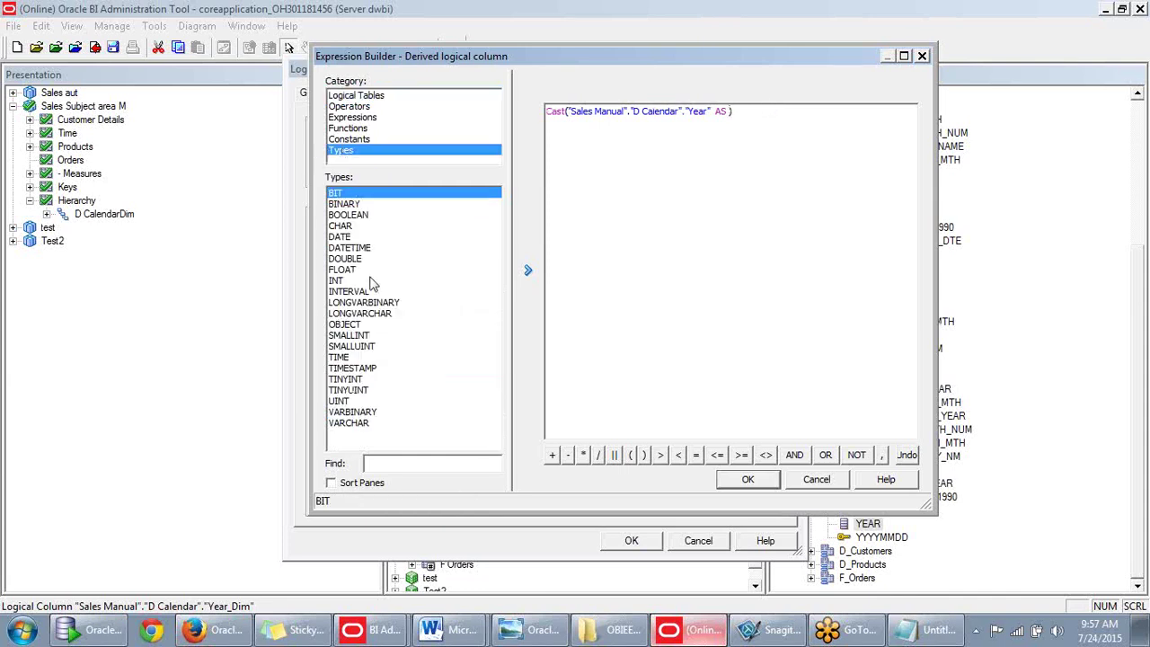
click(343, 424)
double_click(346, 426)
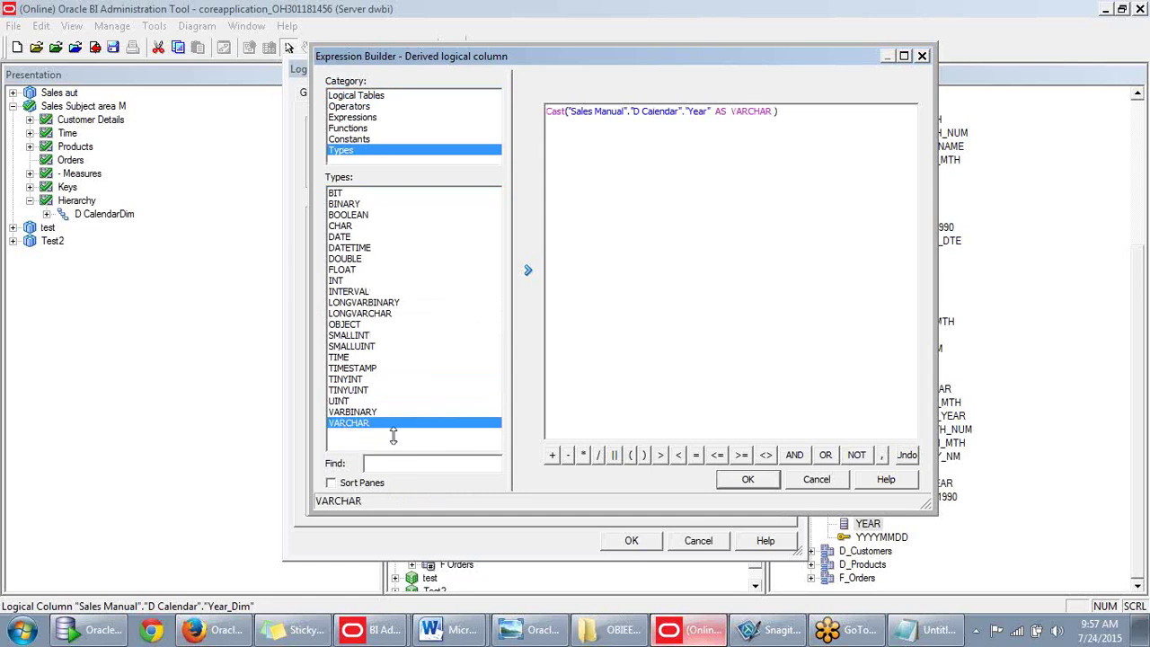
click(749, 480)
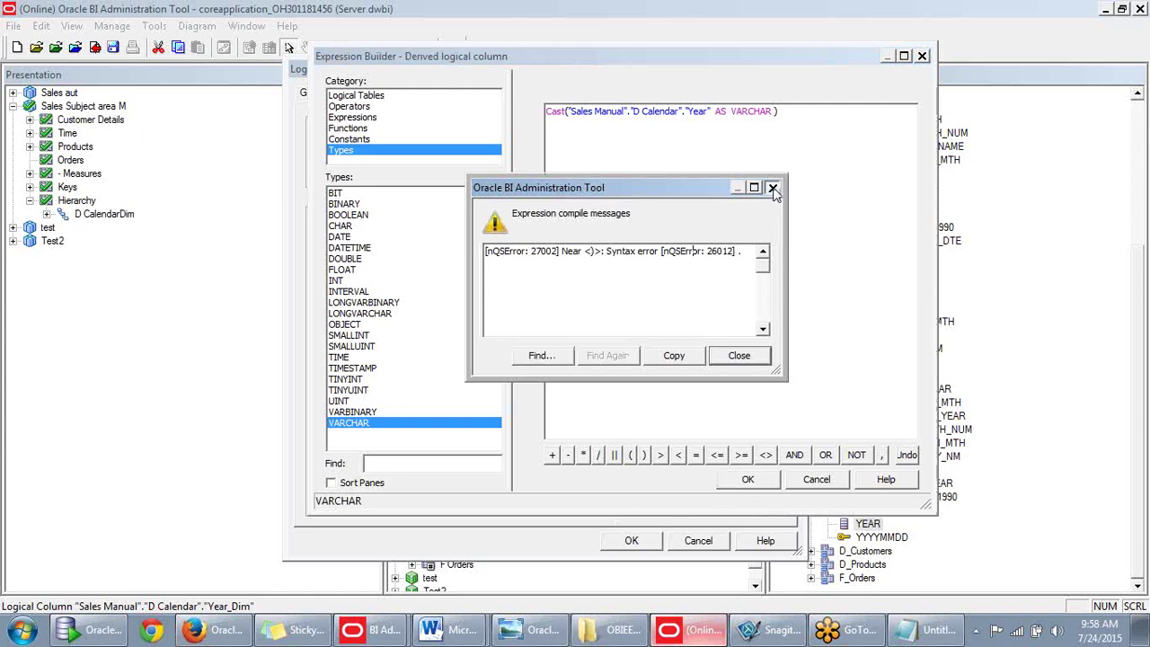
Prefix the expression with '=' and compile, which again fails with a syntax error.
click(772, 188)
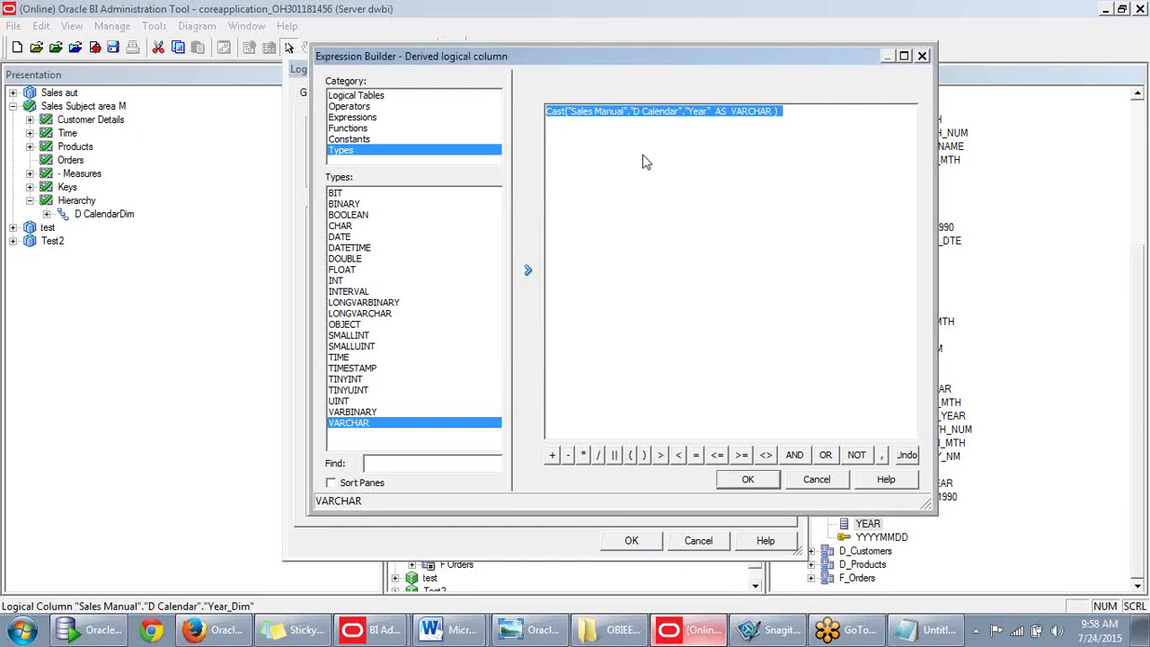
click(564, 115)
text(=)
click(747, 478)
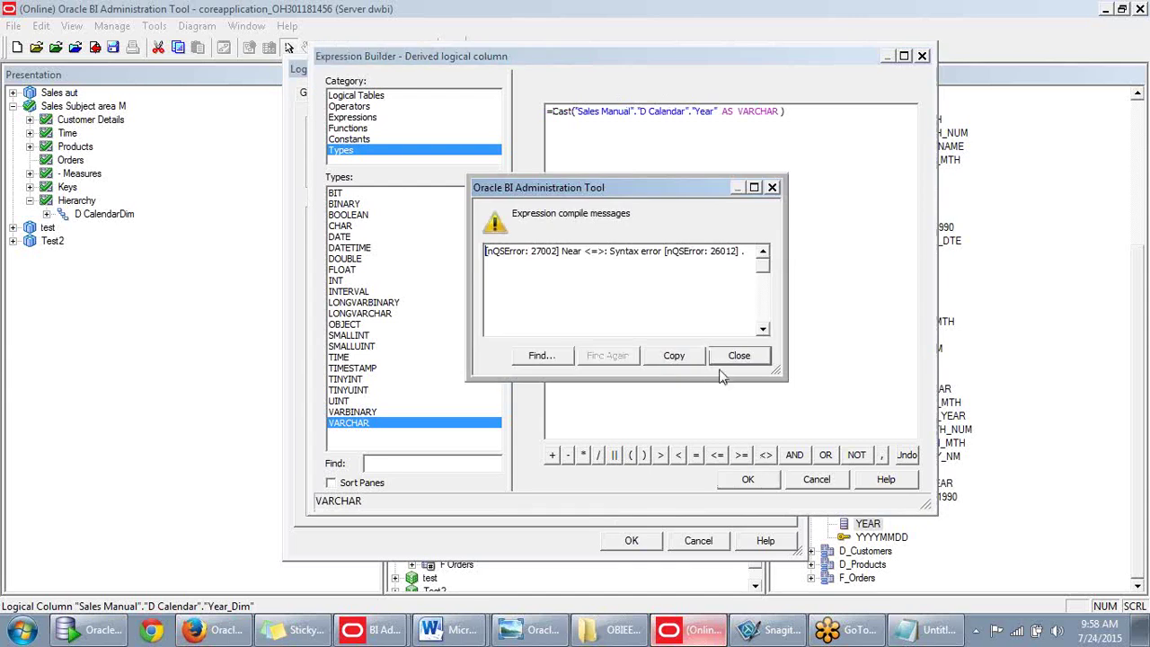
click(748, 353)
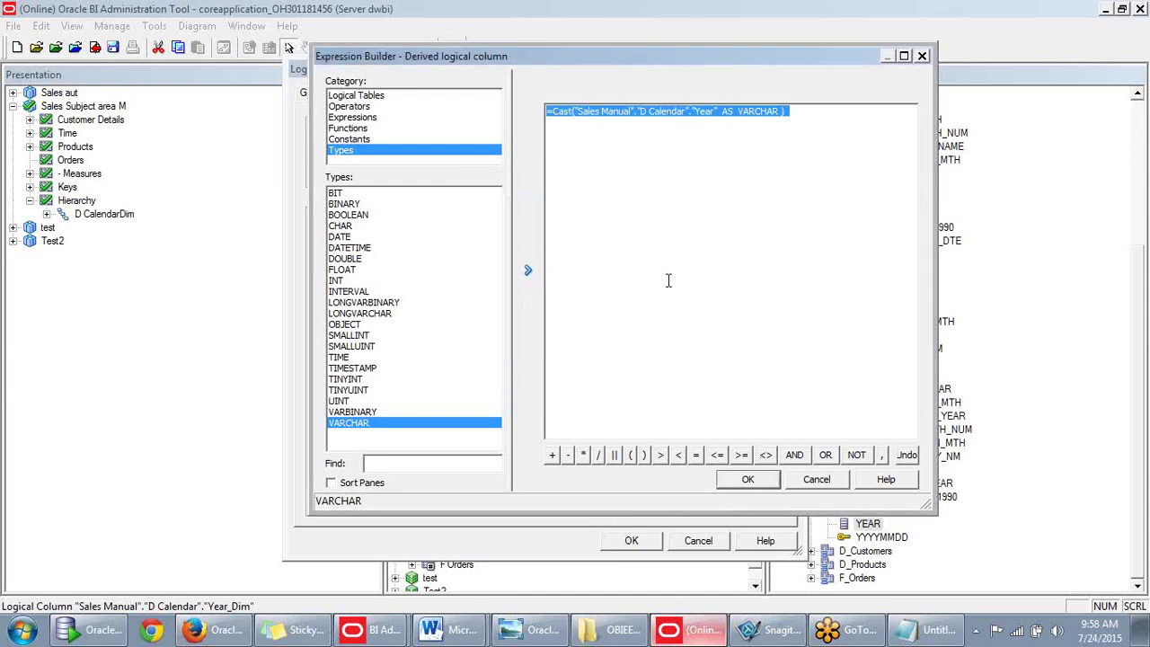
click(668, 249)
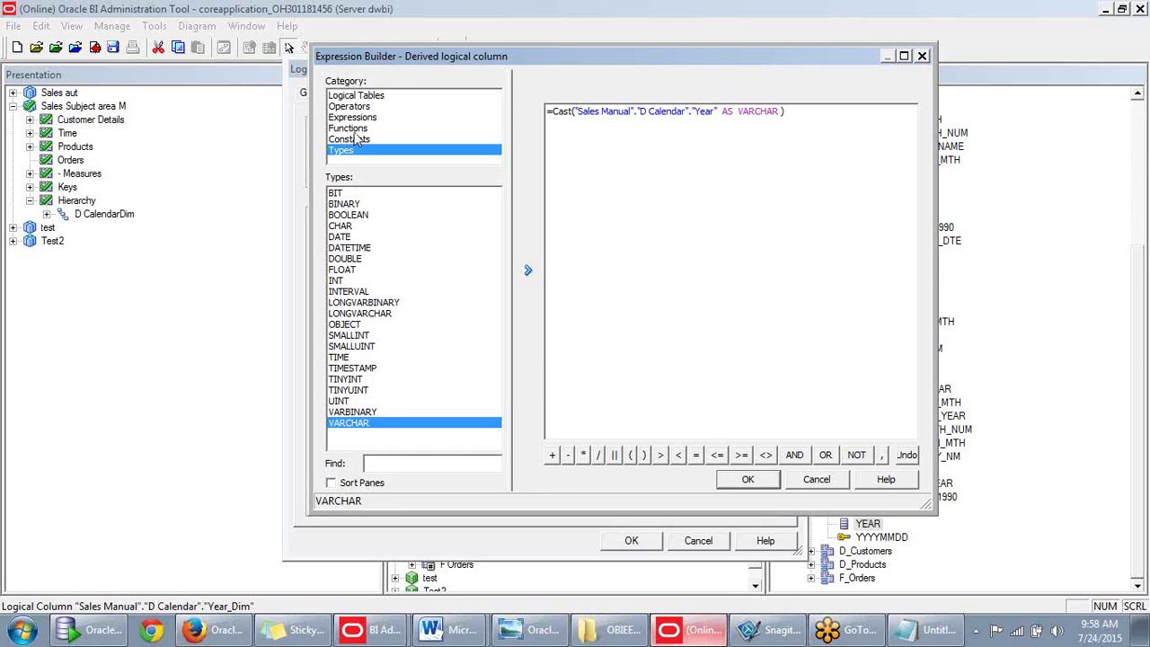
Browse the Expression Builder categories to reach the conversion functions.
click(358, 140)
click(356, 119)
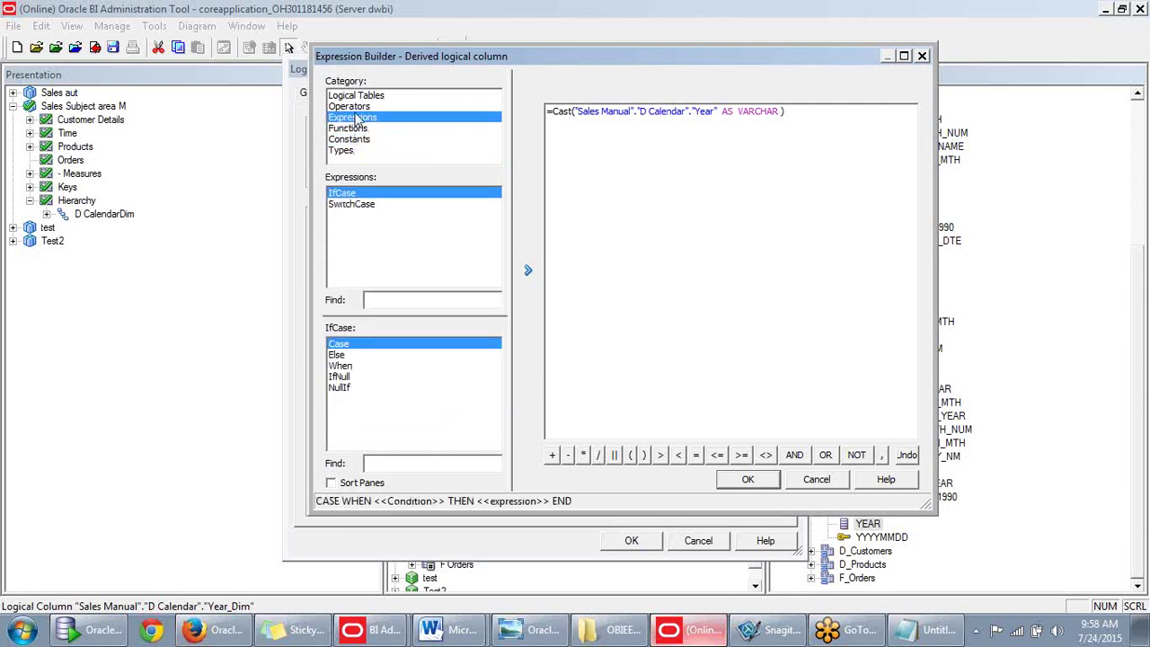
click(357, 106)
click(358, 140)
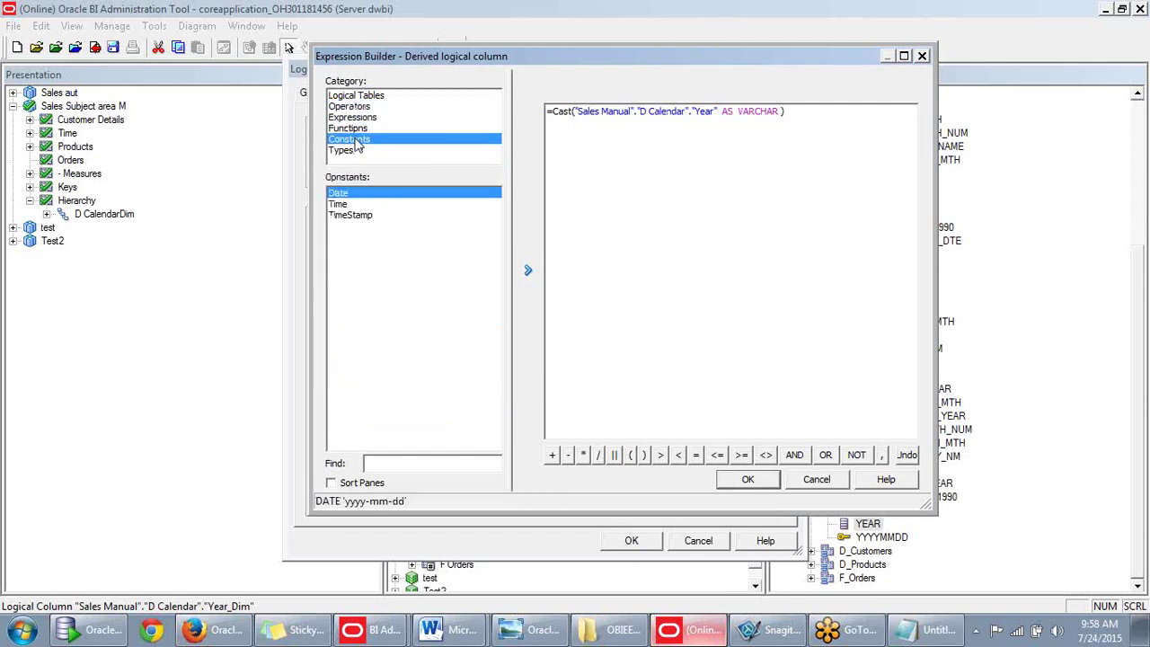
click(356, 128)
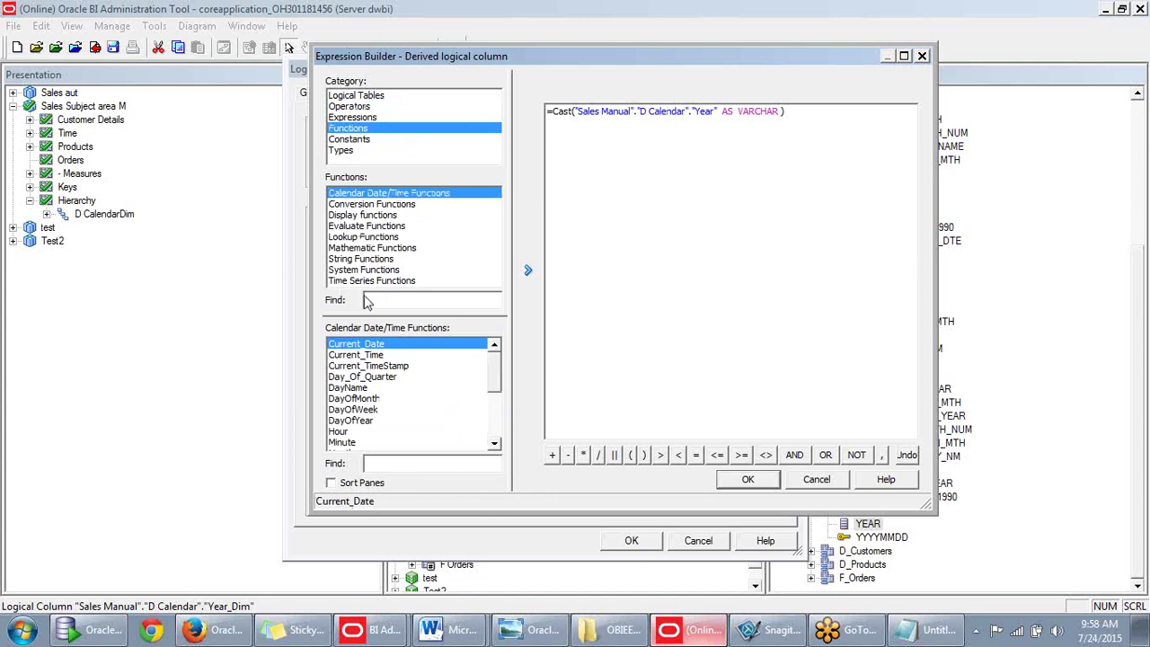
click(352, 119)
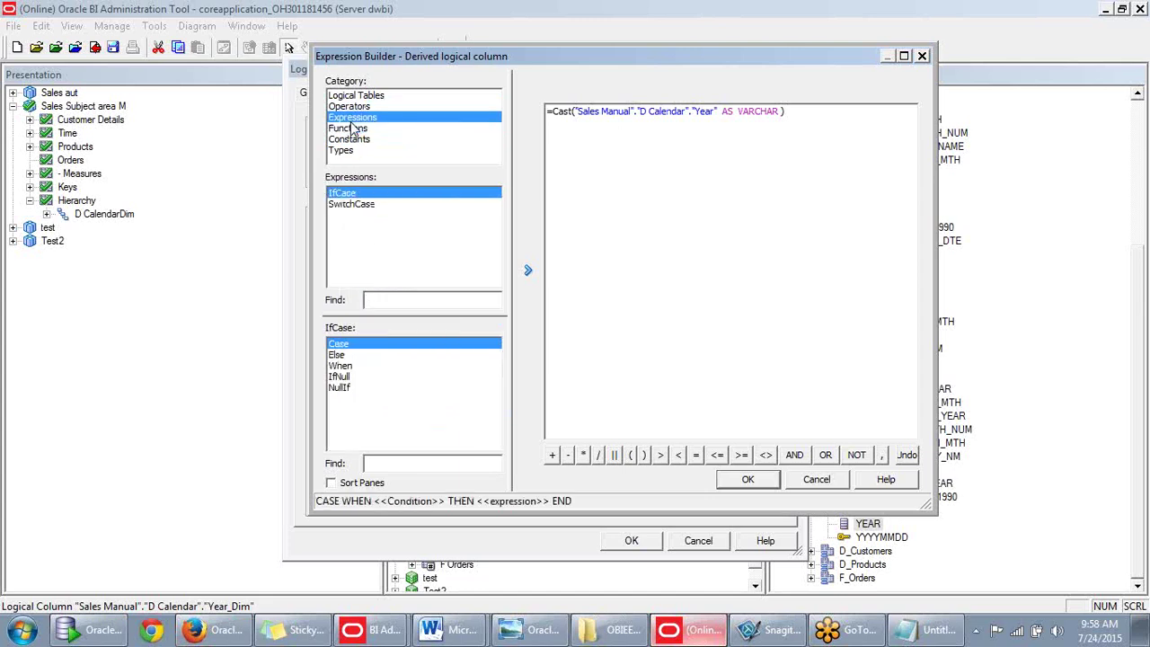
click(356, 129)
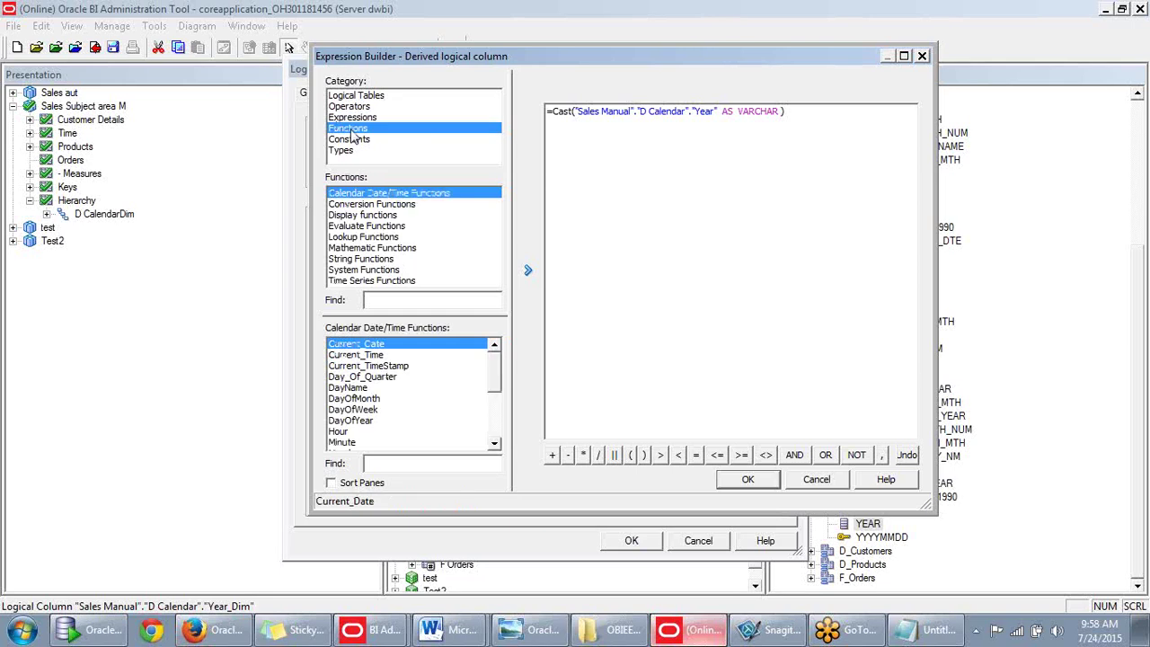
click(364, 205)
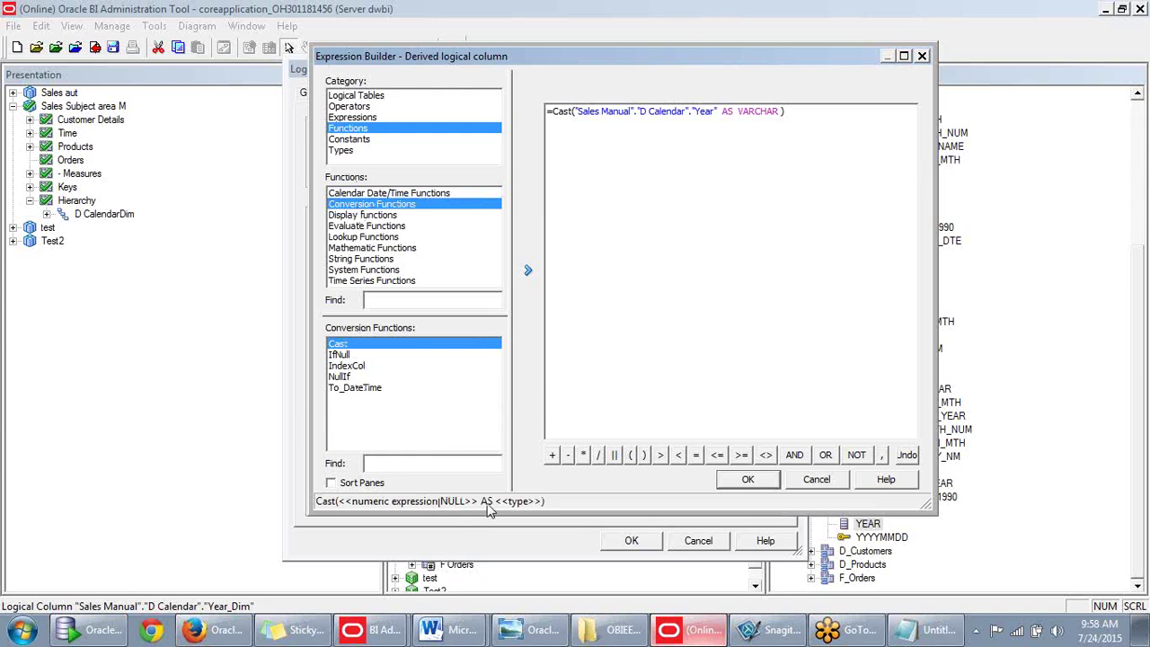
Remove the '=' and change the Cast target to VARCHAR2(40), which still fails to compile.
click(554, 114)
key(BackSpace)
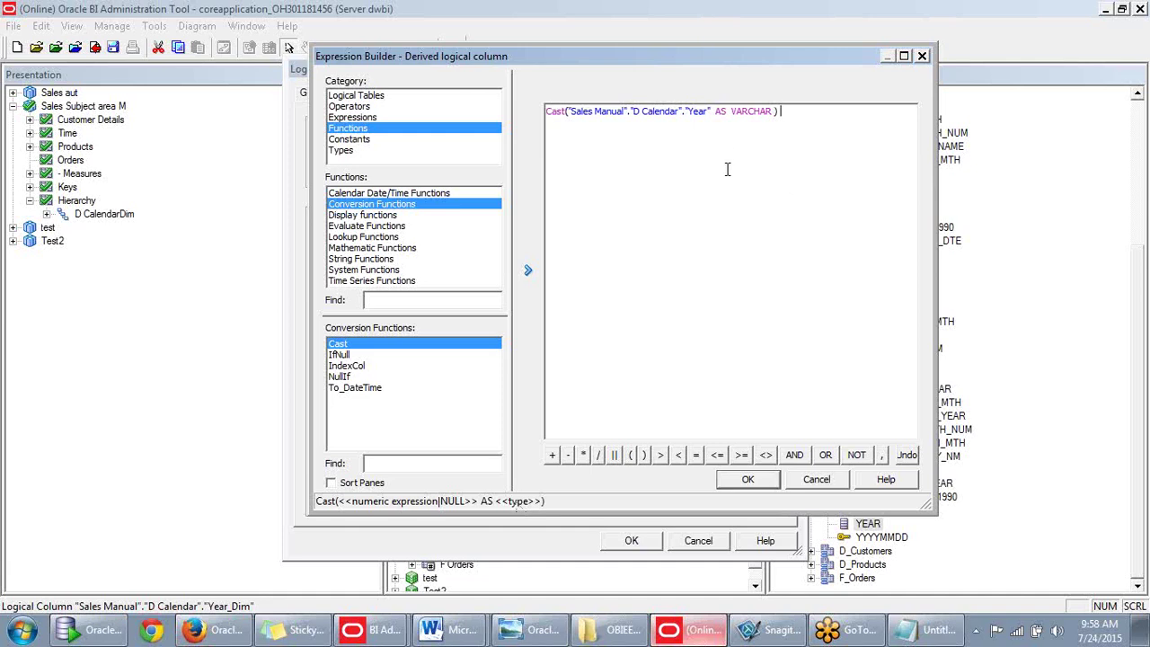
click(773, 111)
text(2(40)
click(747, 479)
drag(652, 329, 679, 329)
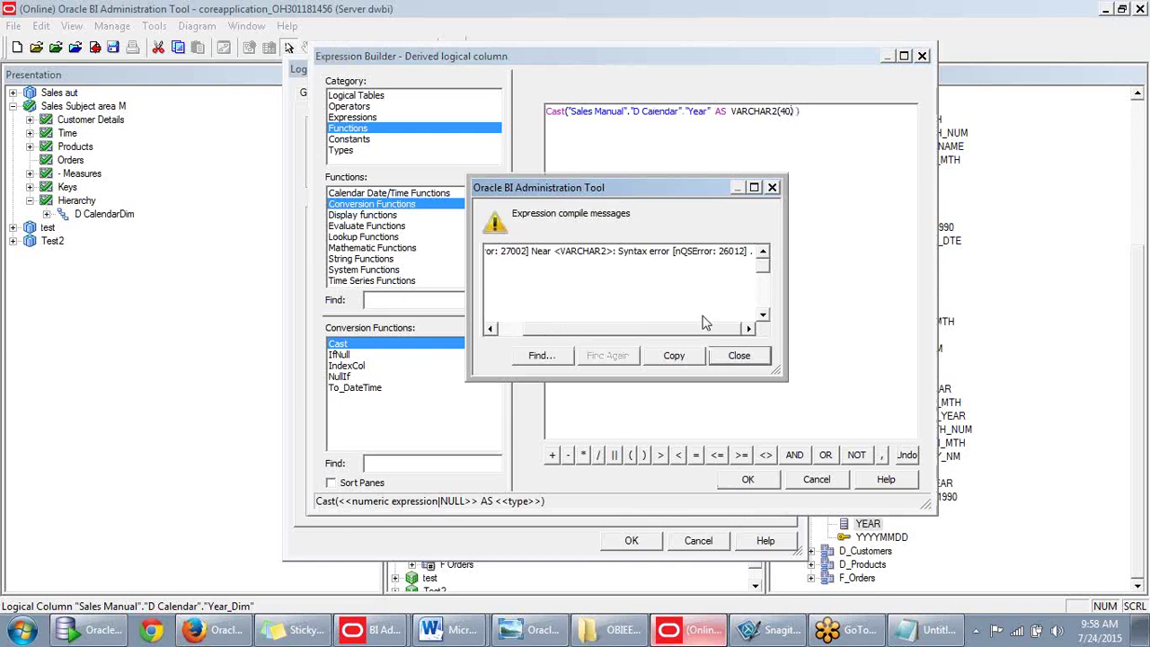
click(738, 356)
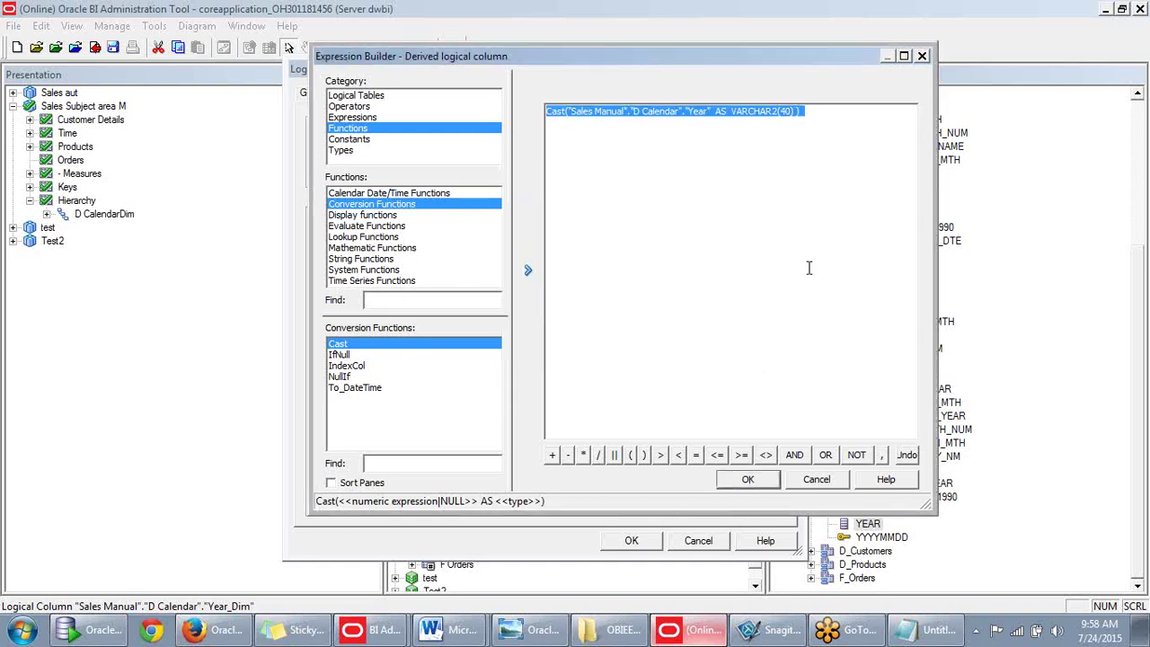
drag(733, 111, 788, 107)
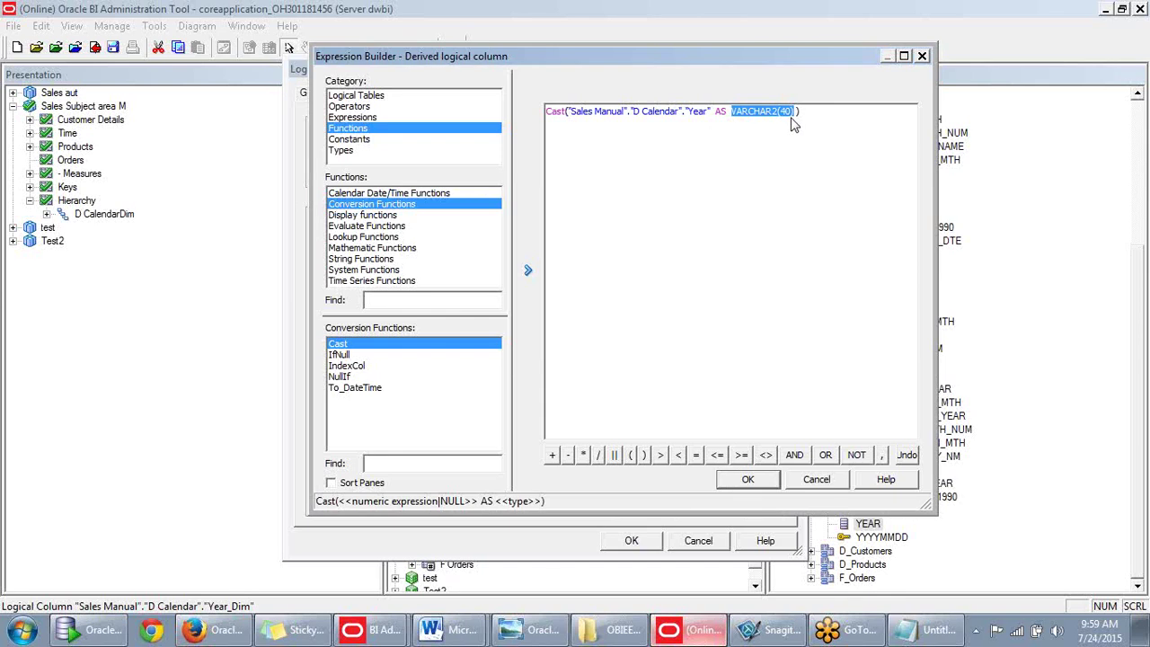
Cancel the expression, close Year_Dim's properties, then check out and close D CalendarDim's properties.
click(828, 483)
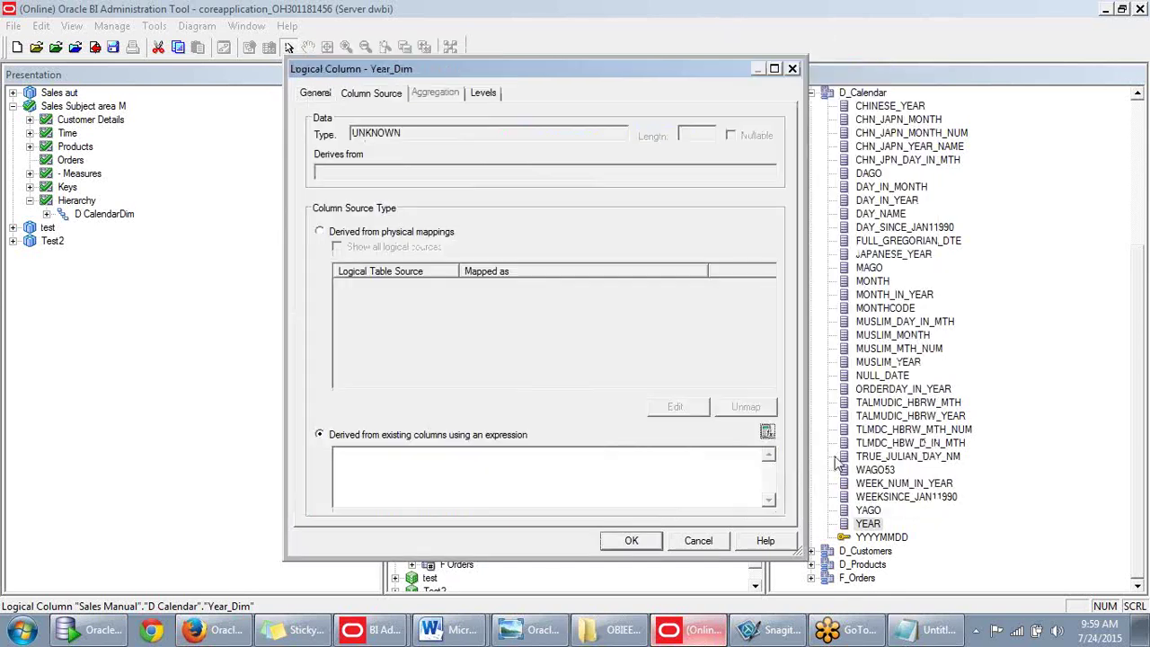
click(793, 68)
scroll(433, 164, up, 3)
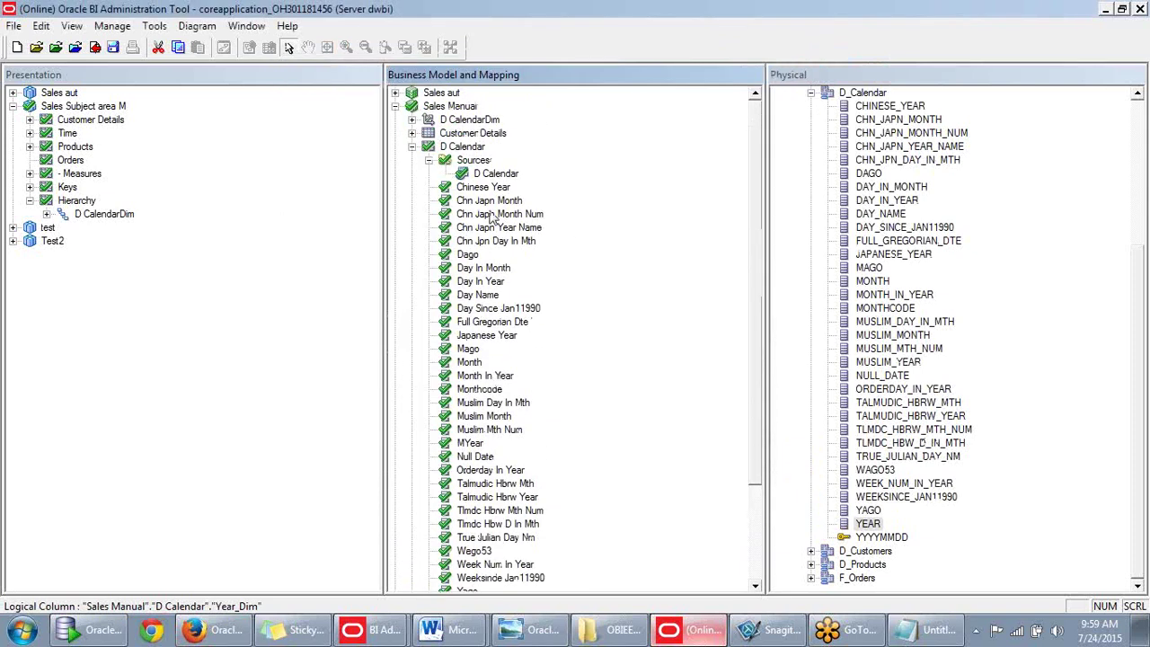
click(443, 122)
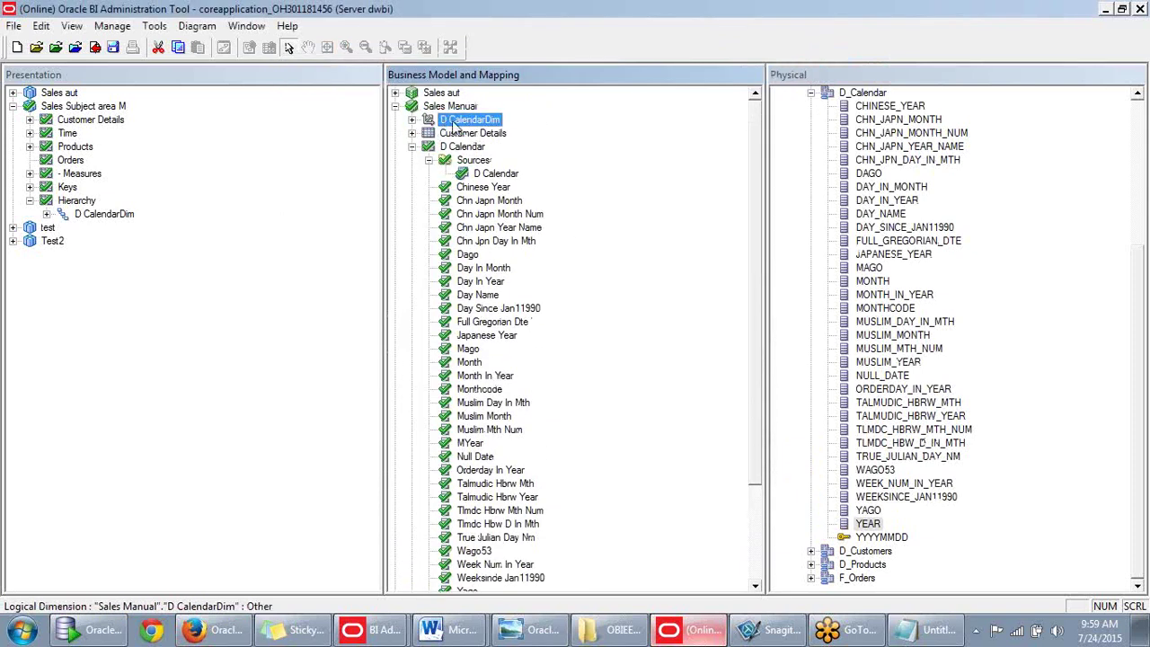
double_click(428, 118)
click(628, 349)
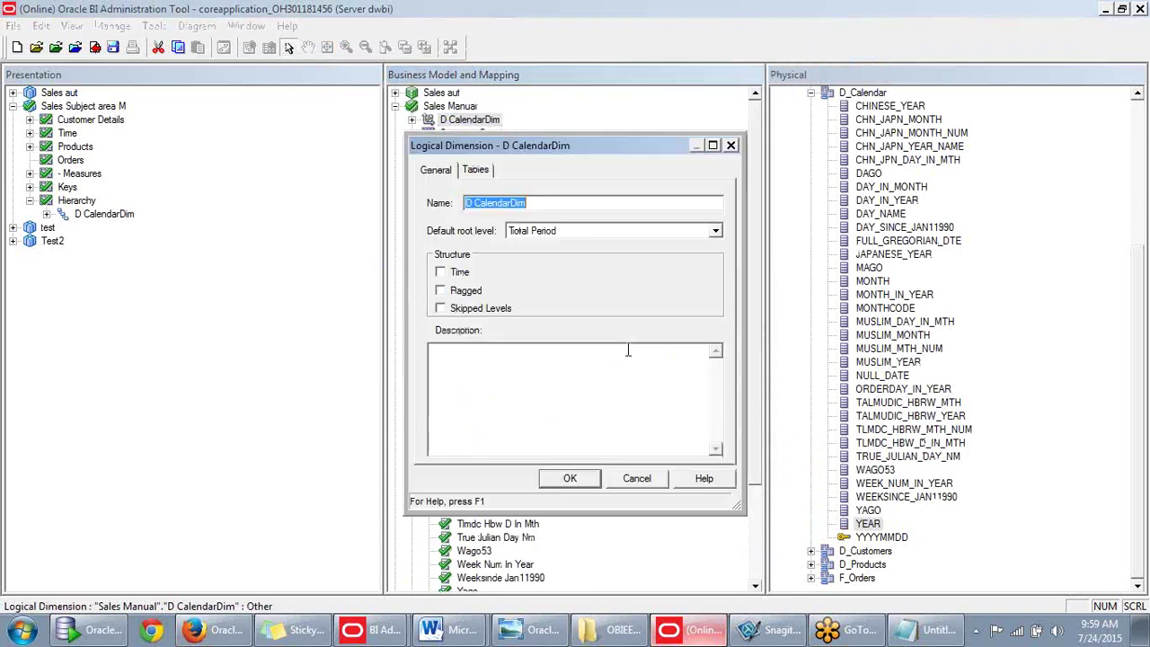
click(731, 144)
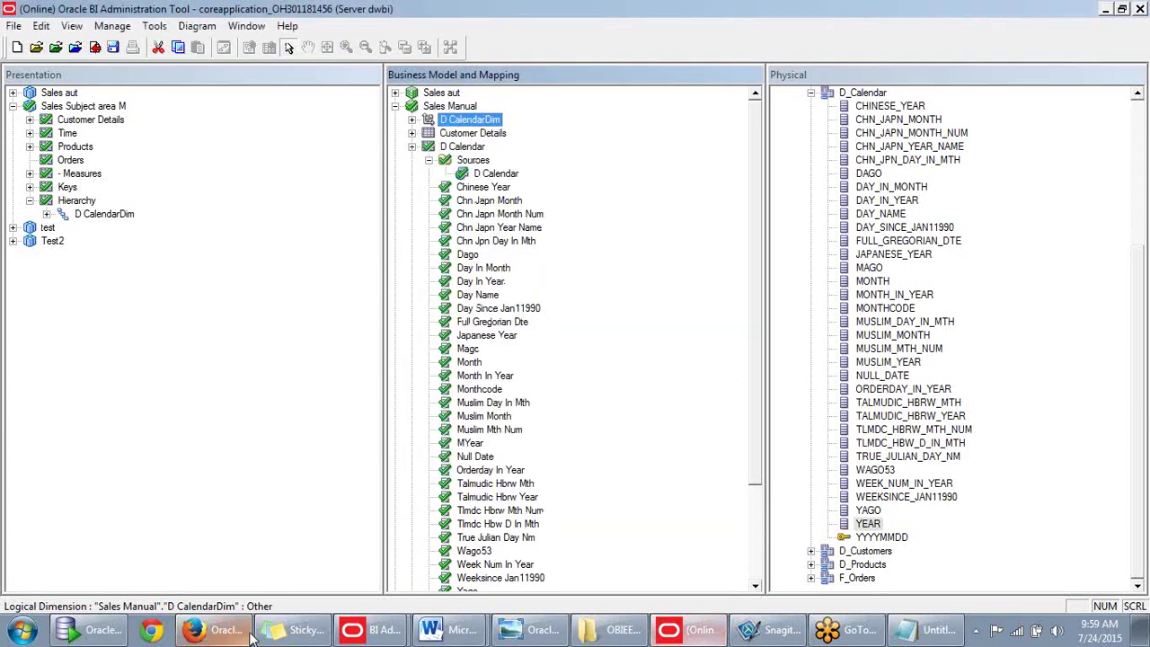
In BI Answers, expand the Time folder to view its columns, then minimize the browser.
click(224, 631)
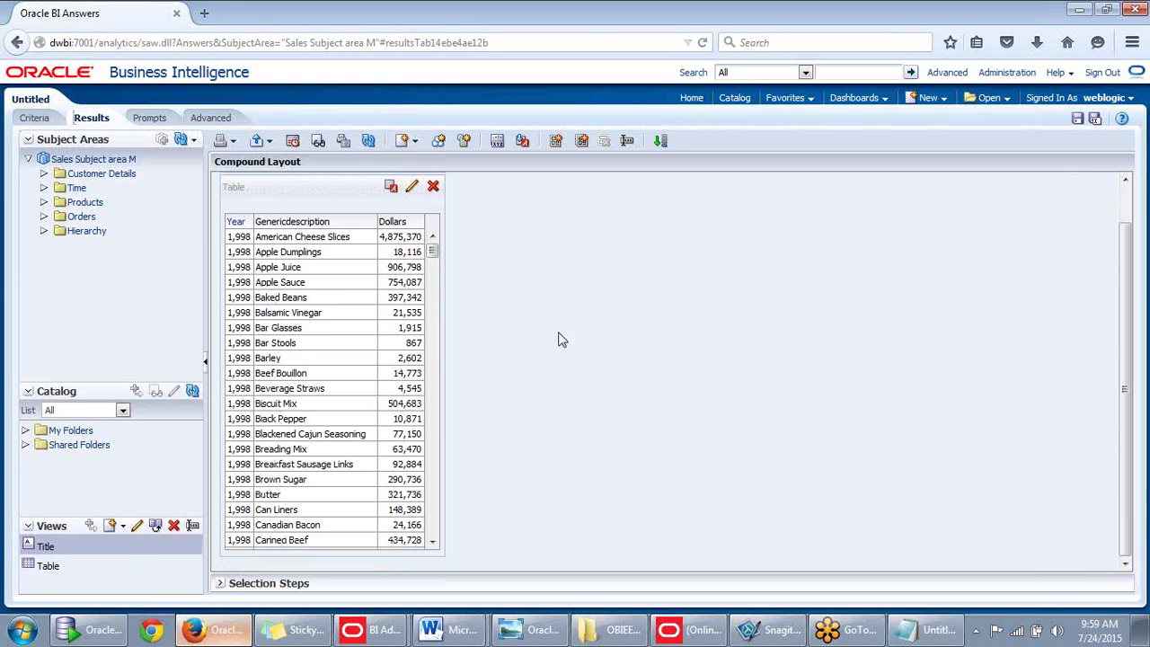
click(44, 187)
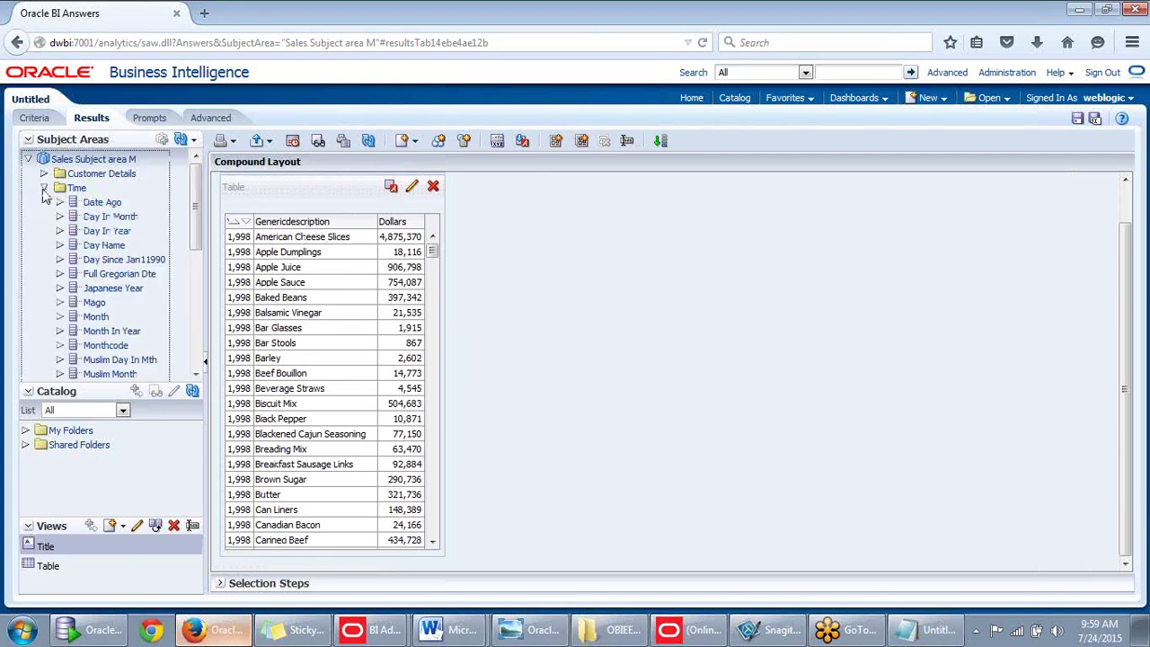
mouse_move(193, 223)
mouse_down()
mouse_move(190, 347)
mouse_move(188, 232)
mouse_up()
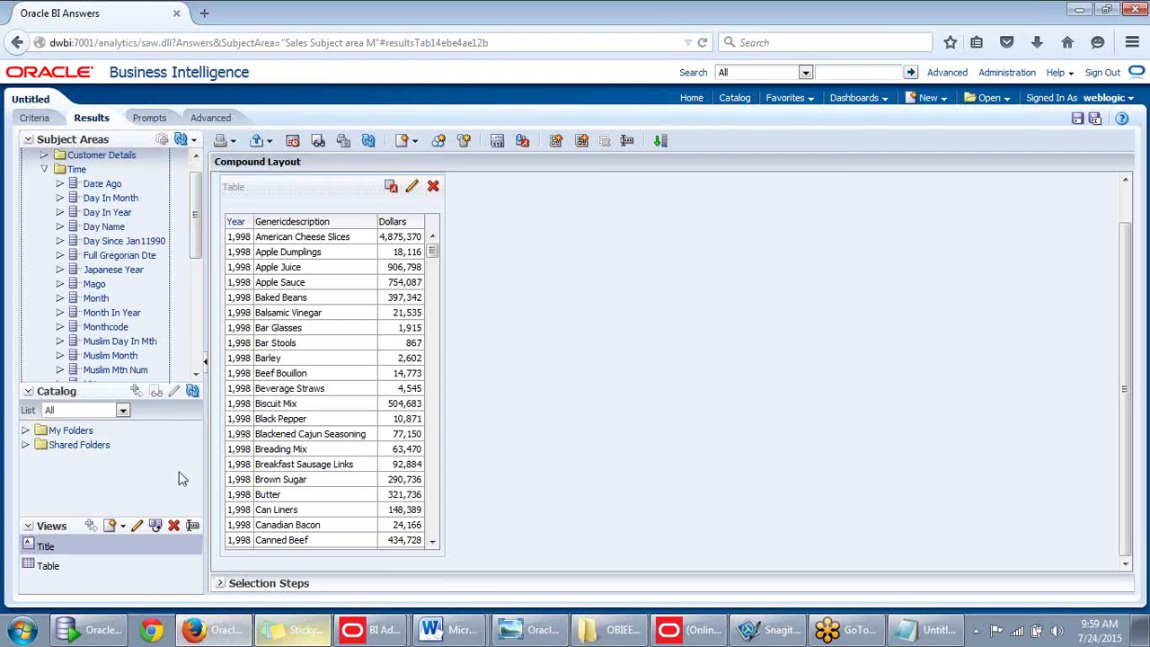
click(229, 635)
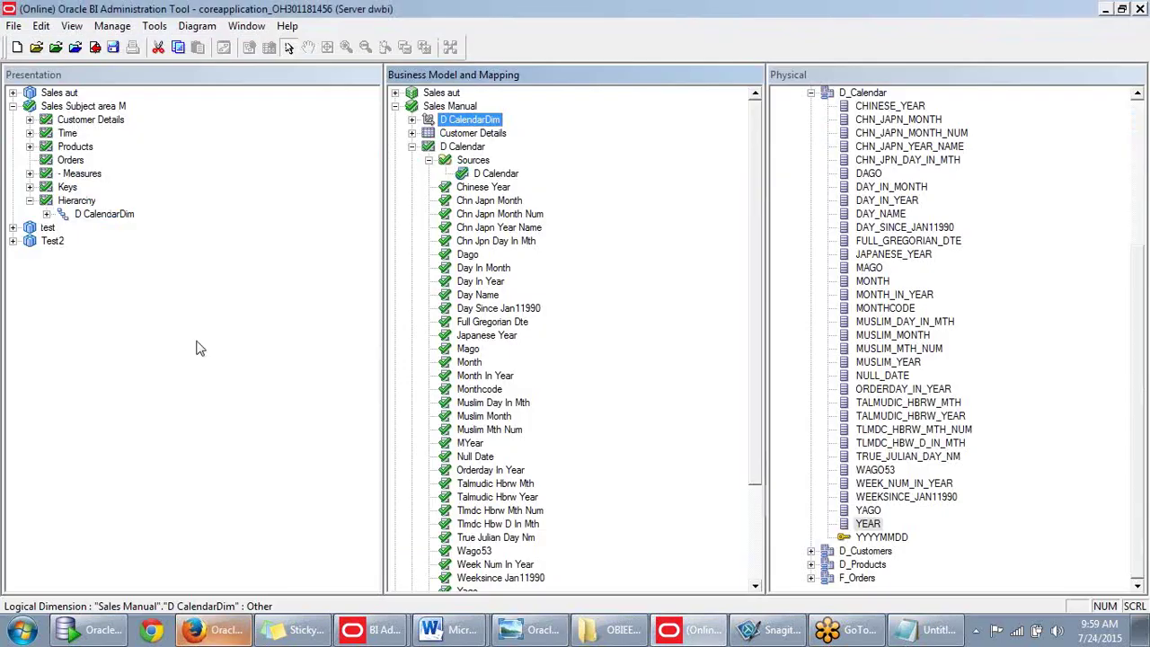
Drag Quarter into the presentation Time folder and save with a global consistency check.
click(70, 221)
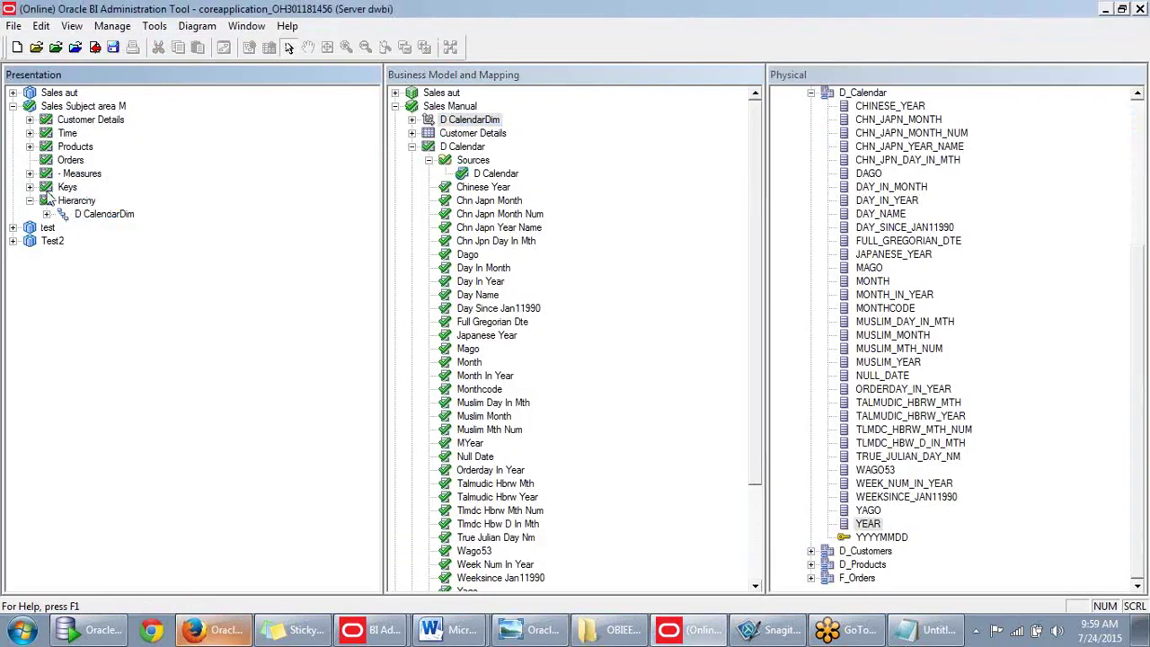
click(29, 134)
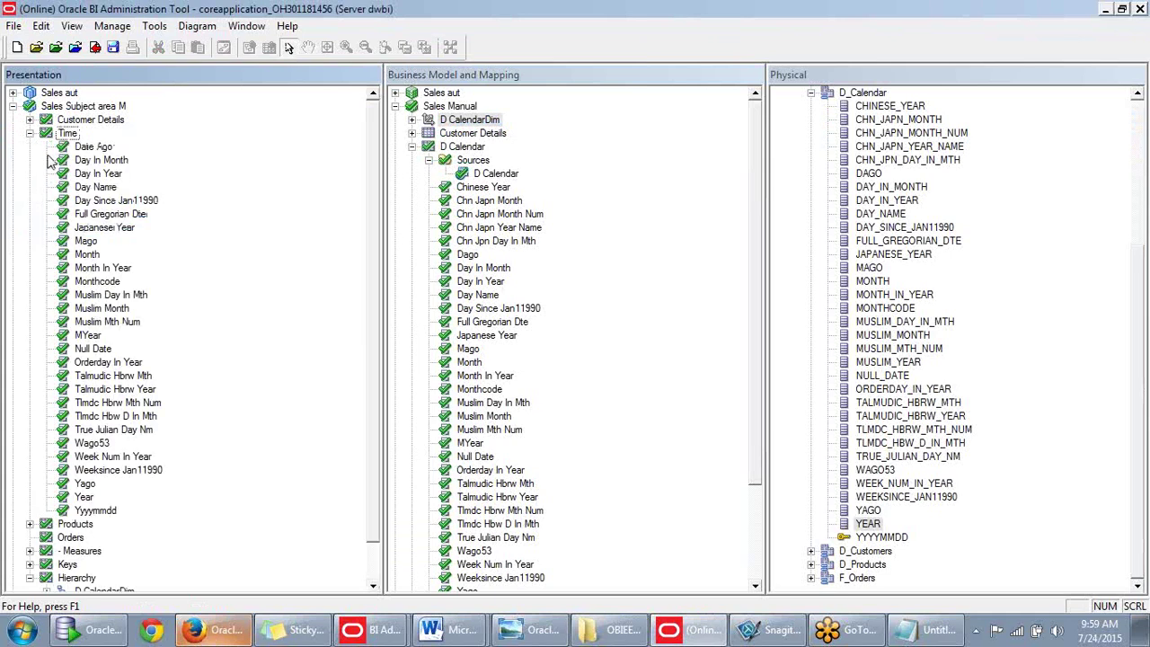
scroll(467, 207, down, 1)
click(481, 281)
scroll(469, 304, down, 2)
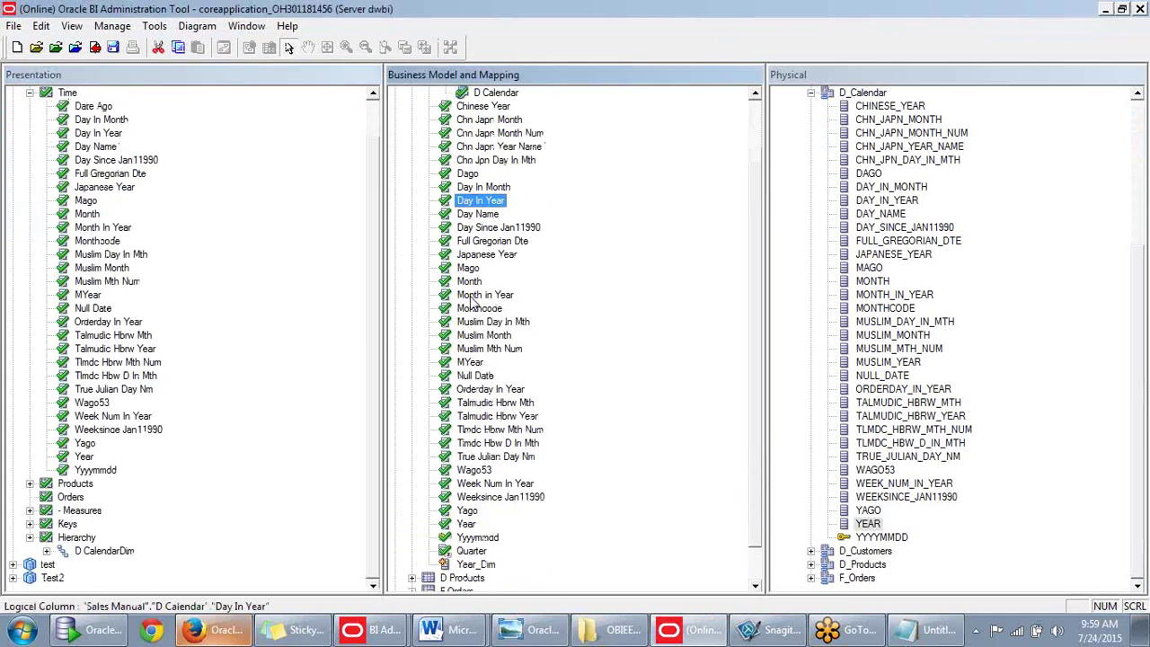
drag(472, 551, 68, 137)
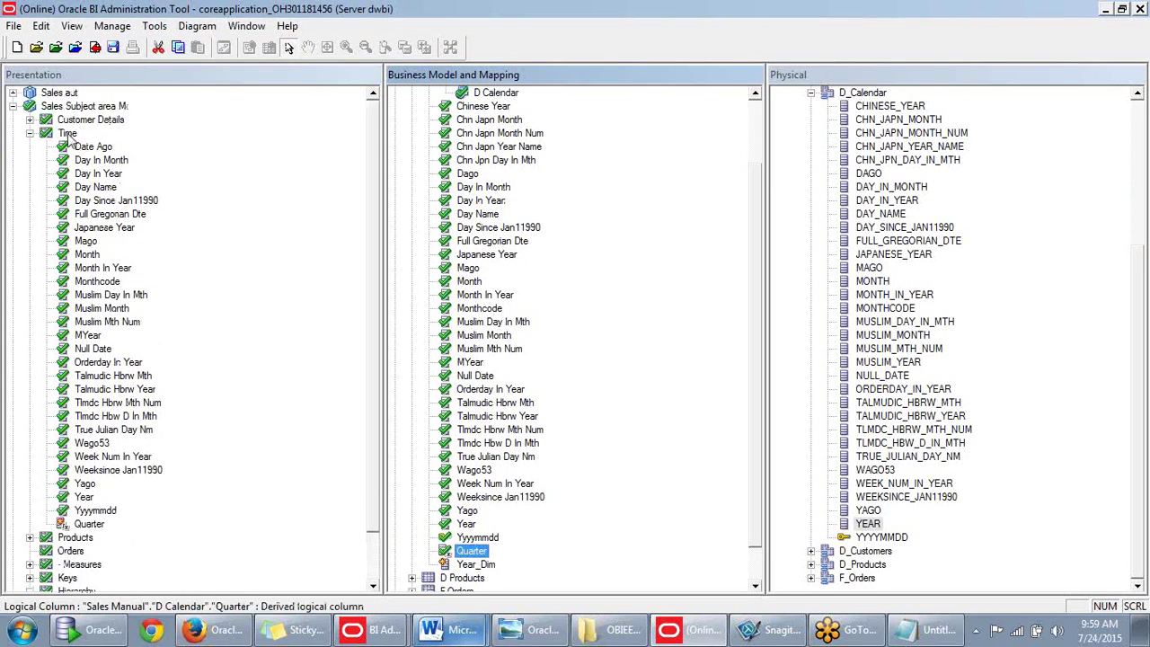
click(94, 52)
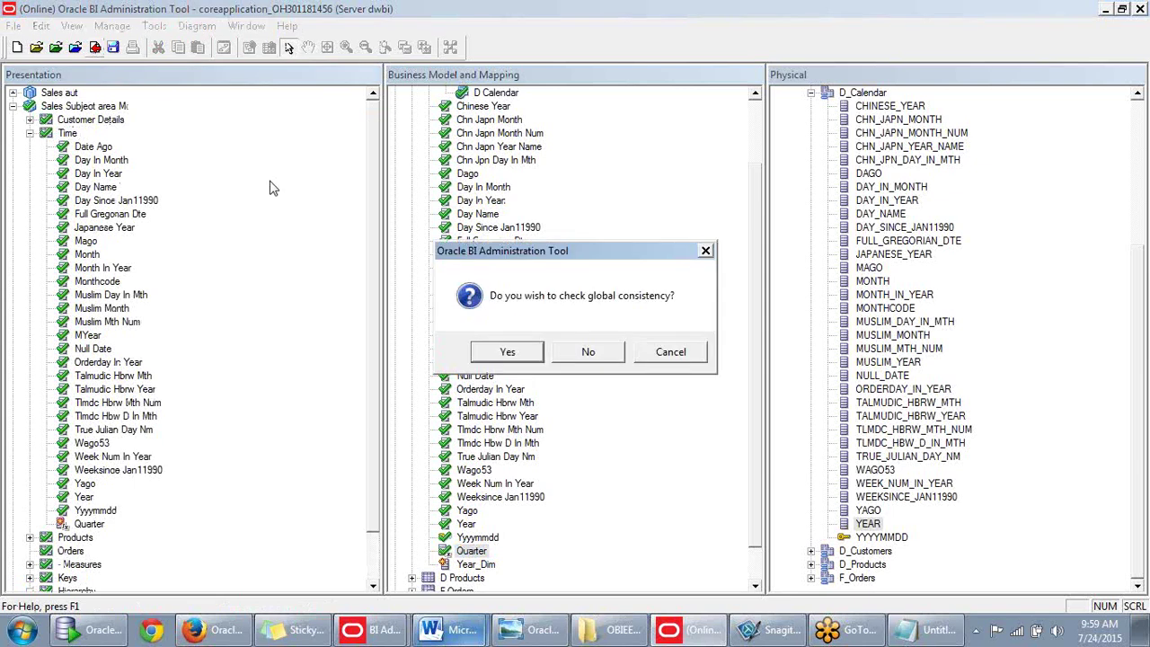
click(489, 356)
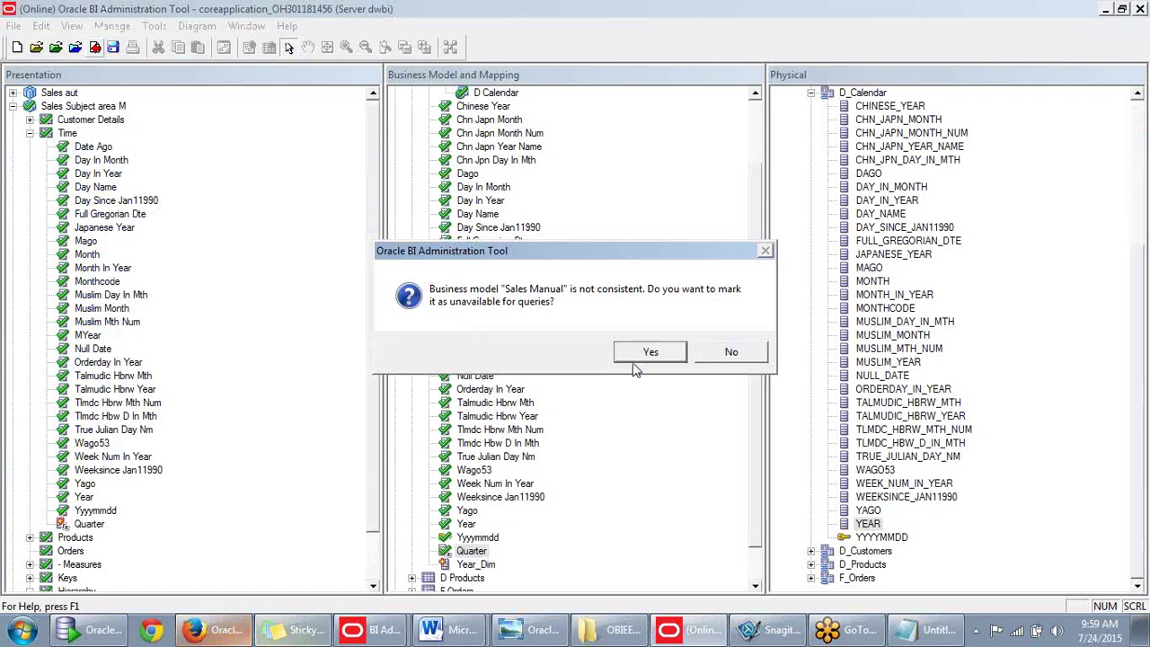
Open the Consistency Check Manager listing the Year_Dim error and five warnings.
click(638, 356)
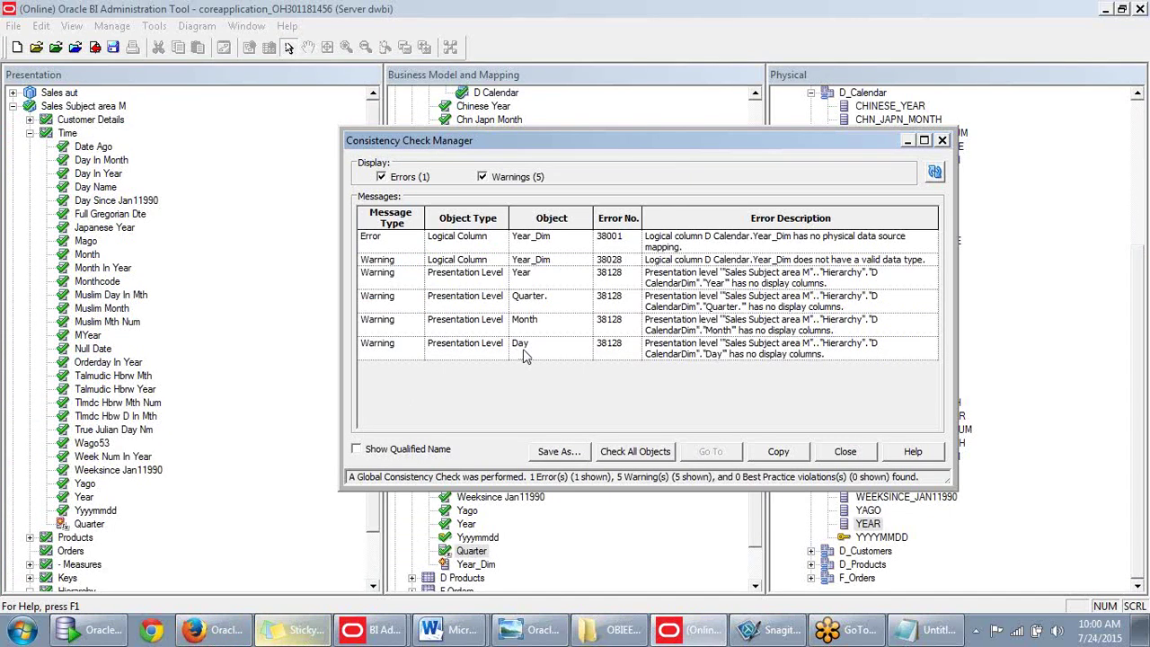
Show only errors in the consistency results, close them, and select the Year_Dim column.
click(482, 177)
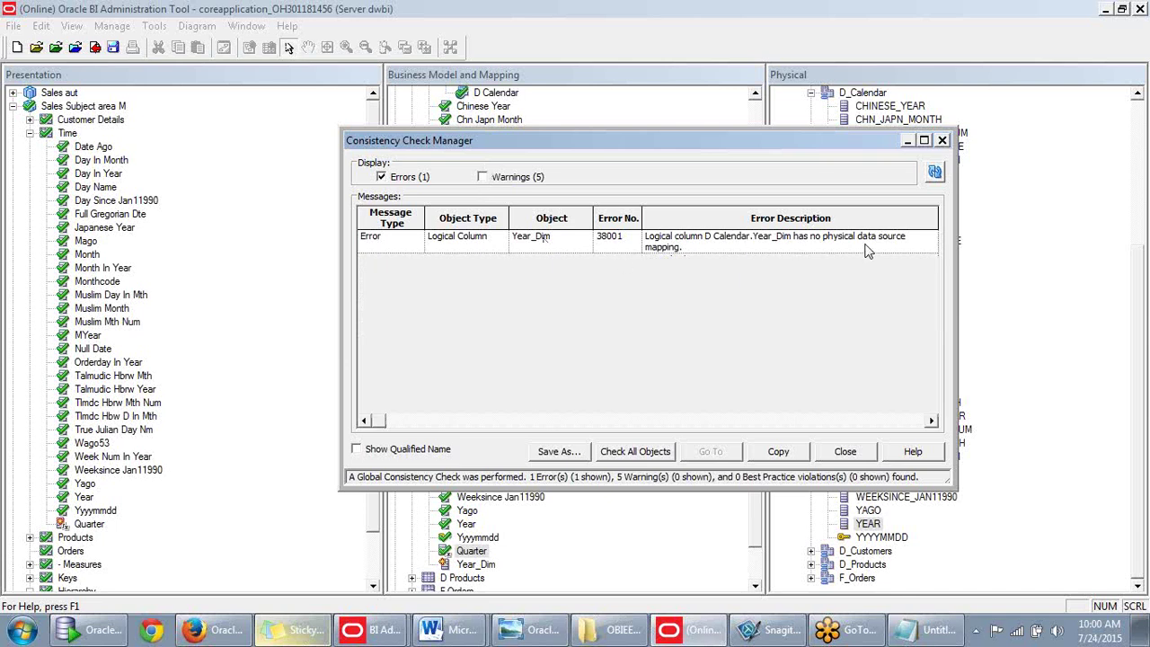
click(846, 452)
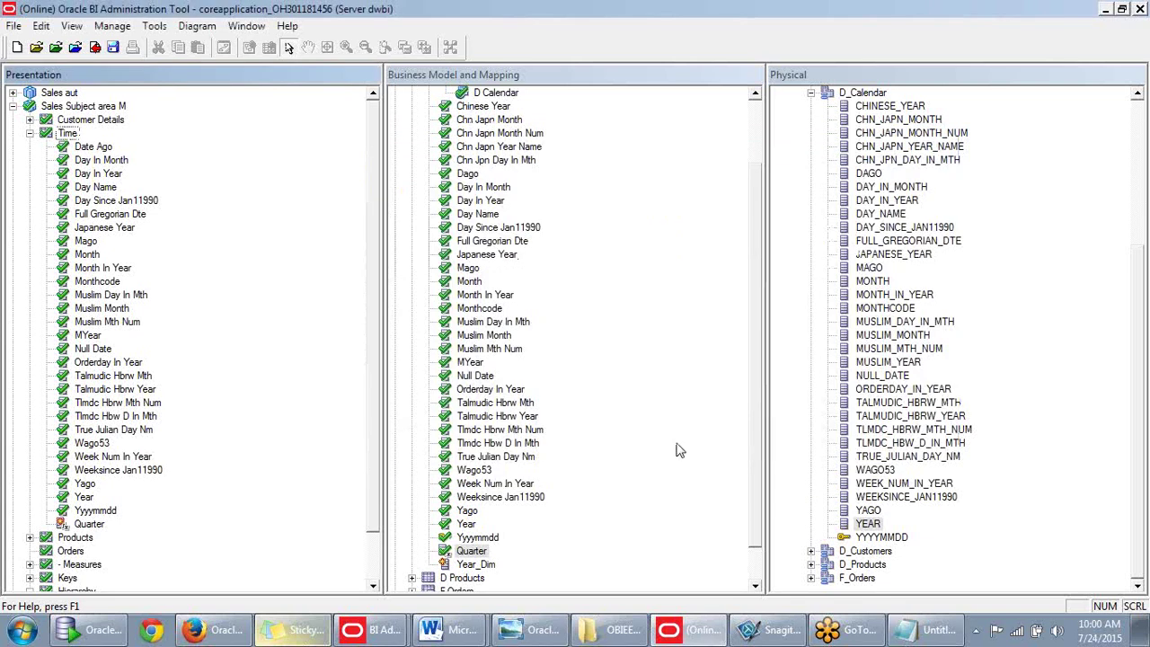
click(480, 565)
Delete Year_Dim, save, and mark Sales Manual available for queries after the consistency check.
key(Delete)
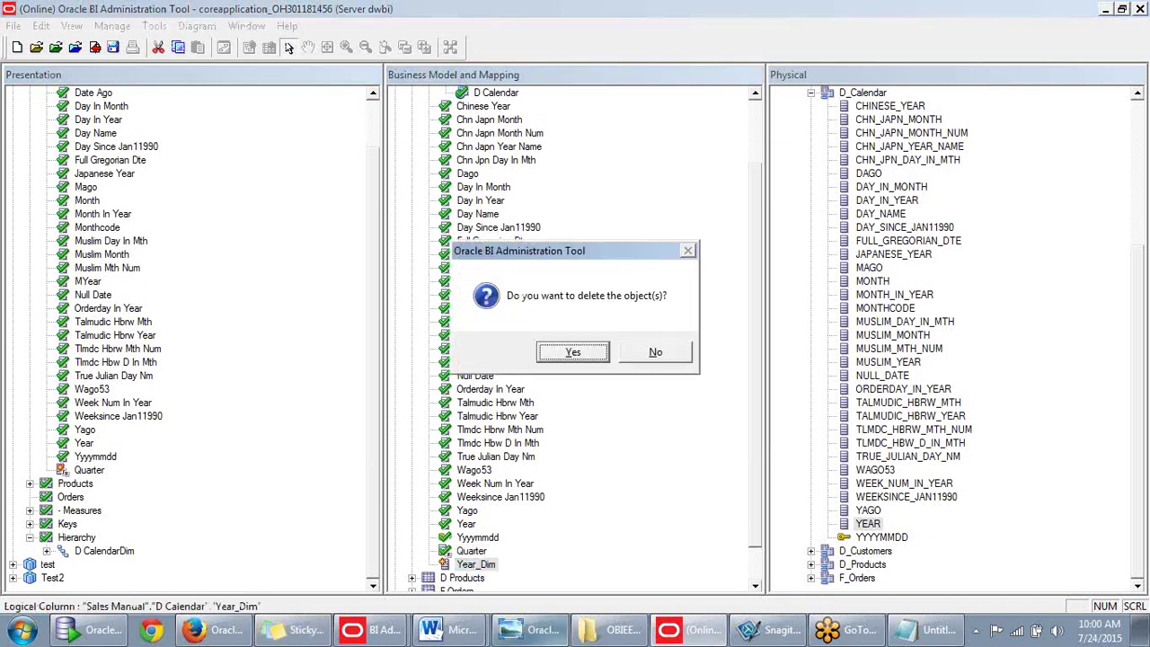
click(592, 352)
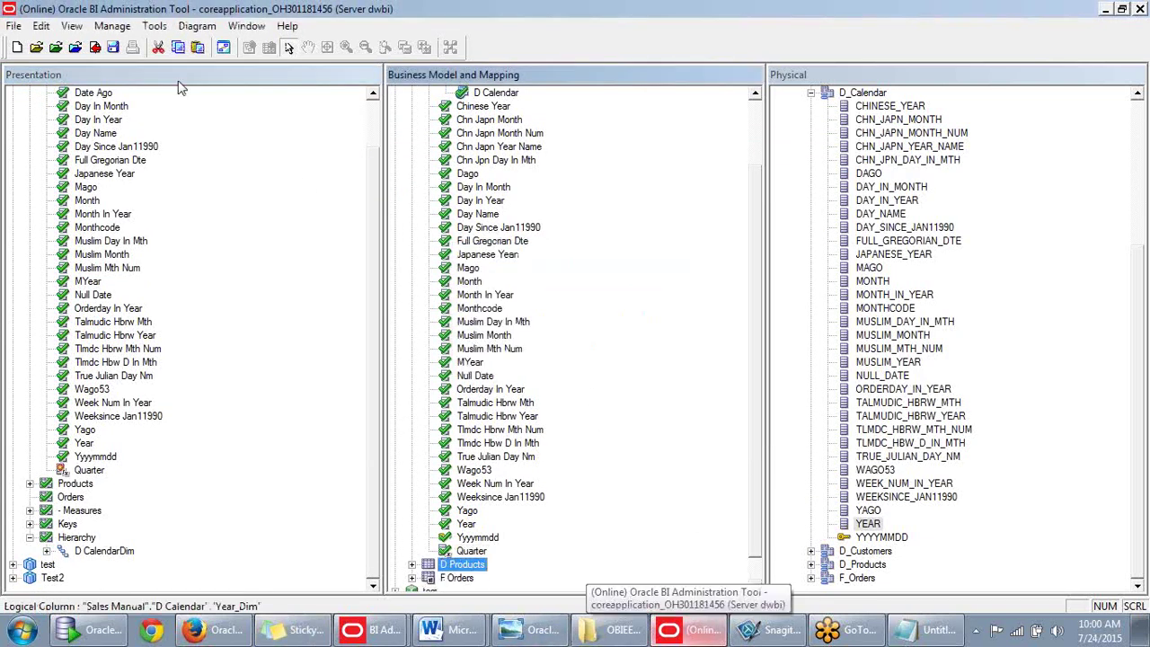
click(94, 48)
click(497, 354)
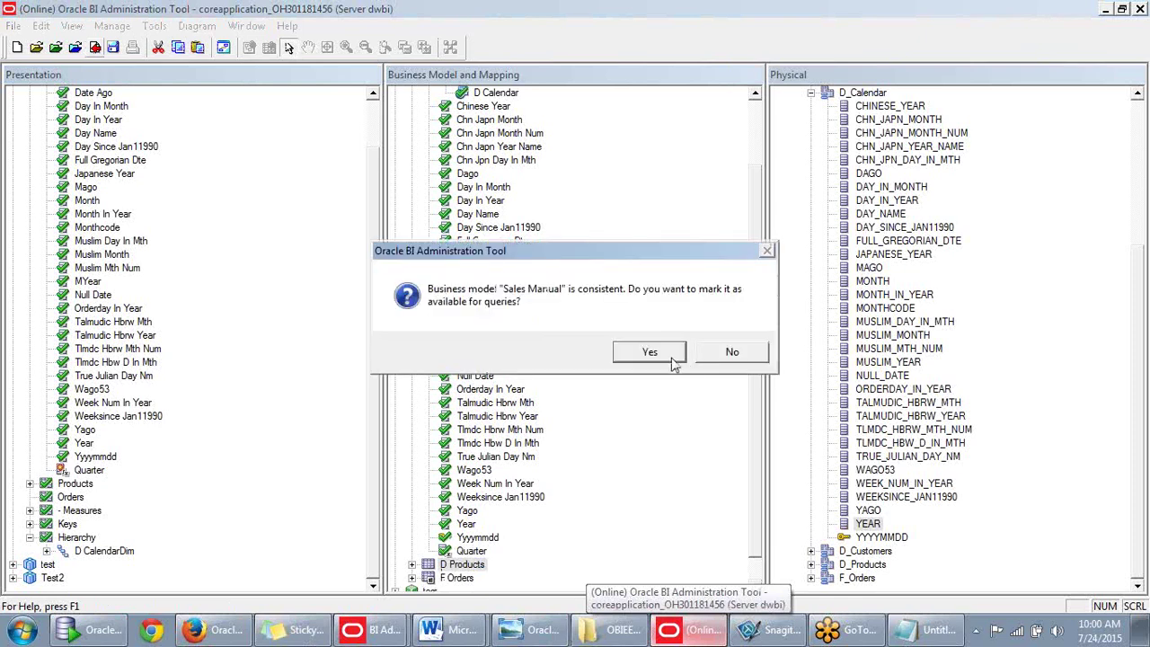
click(672, 356)
click(845, 451)
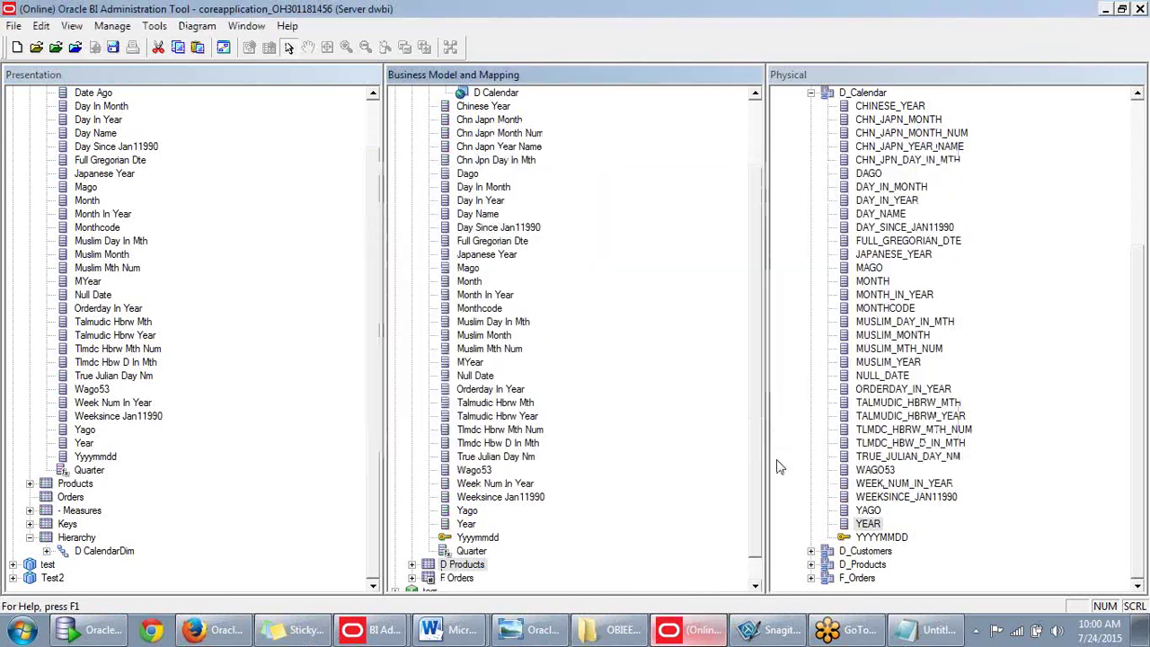
Reload the subject area metadata in BI Answers and add Quarter from the Time folder to the analysis.
click(215, 631)
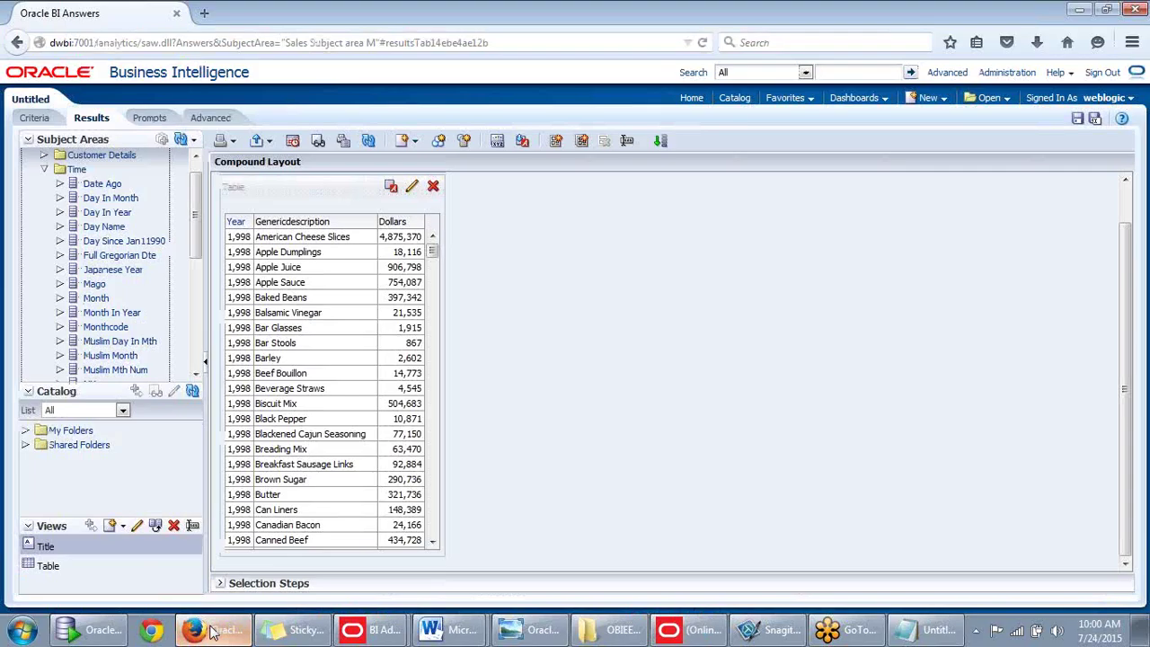
click(194, 143)
click(186, 177)
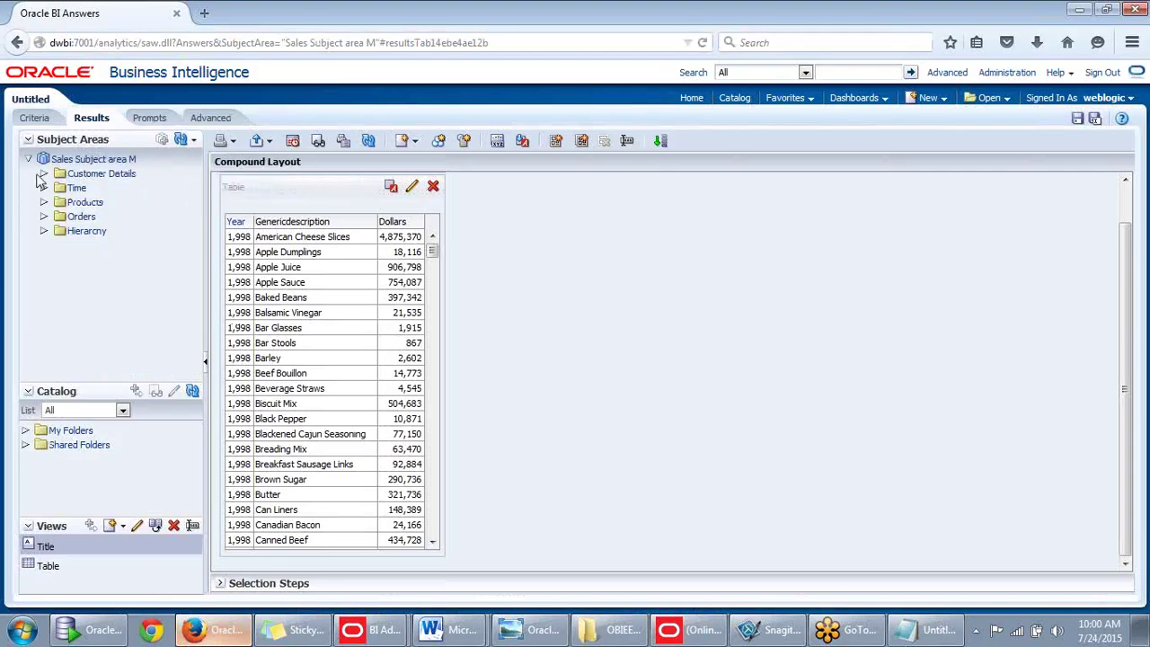
click(43, 188)
scroll(186, 212, down, 10)
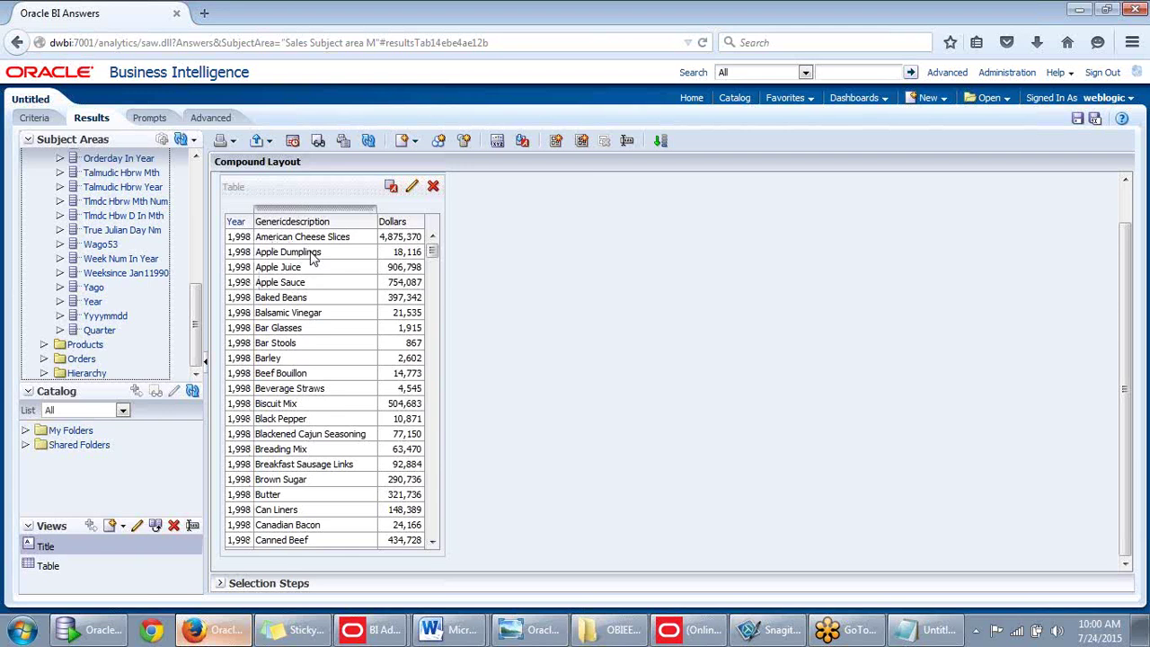
double_click(101, 330)
scroll(456, 273, down, 3)
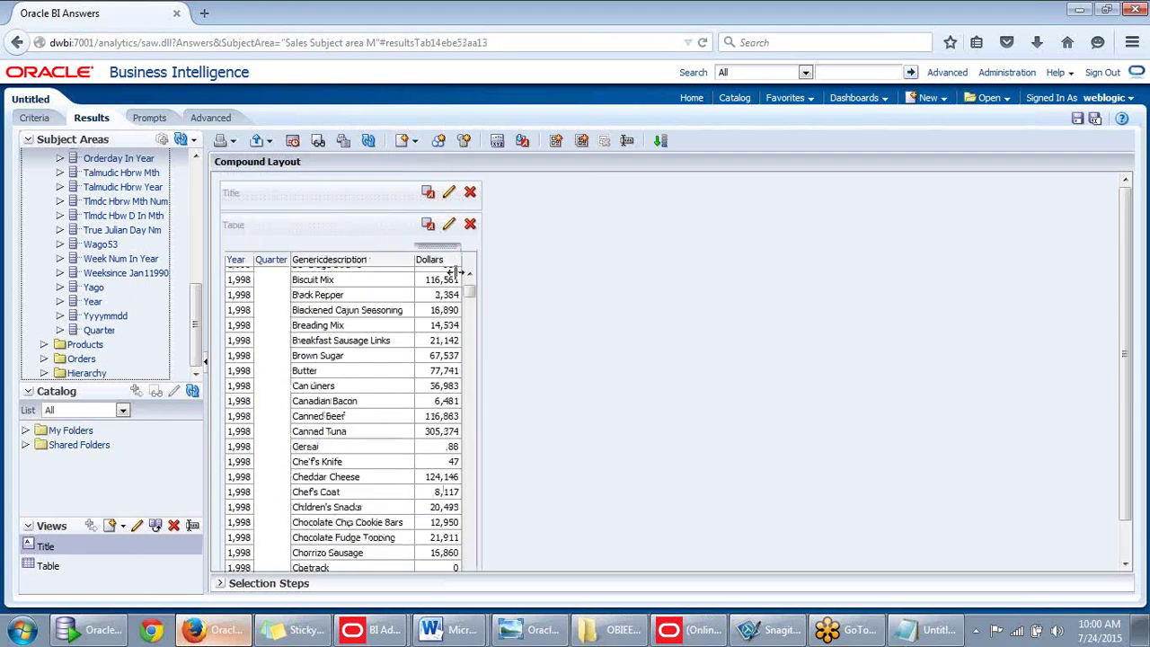
scroll(449, 278, up, 3)
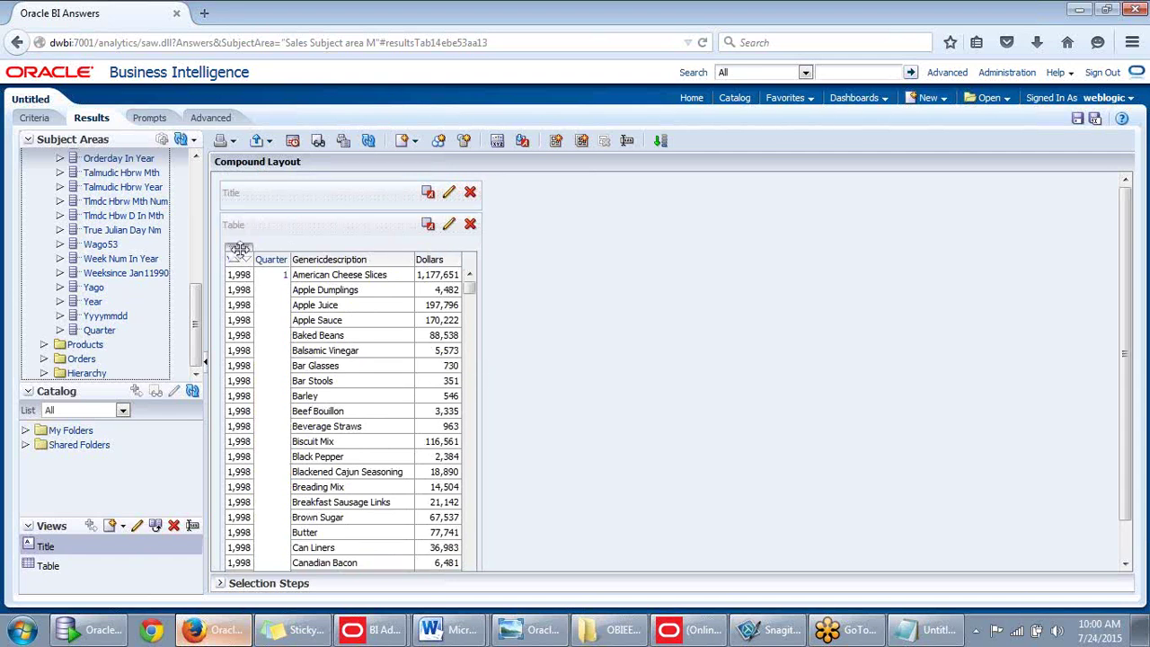
click(34, 118)
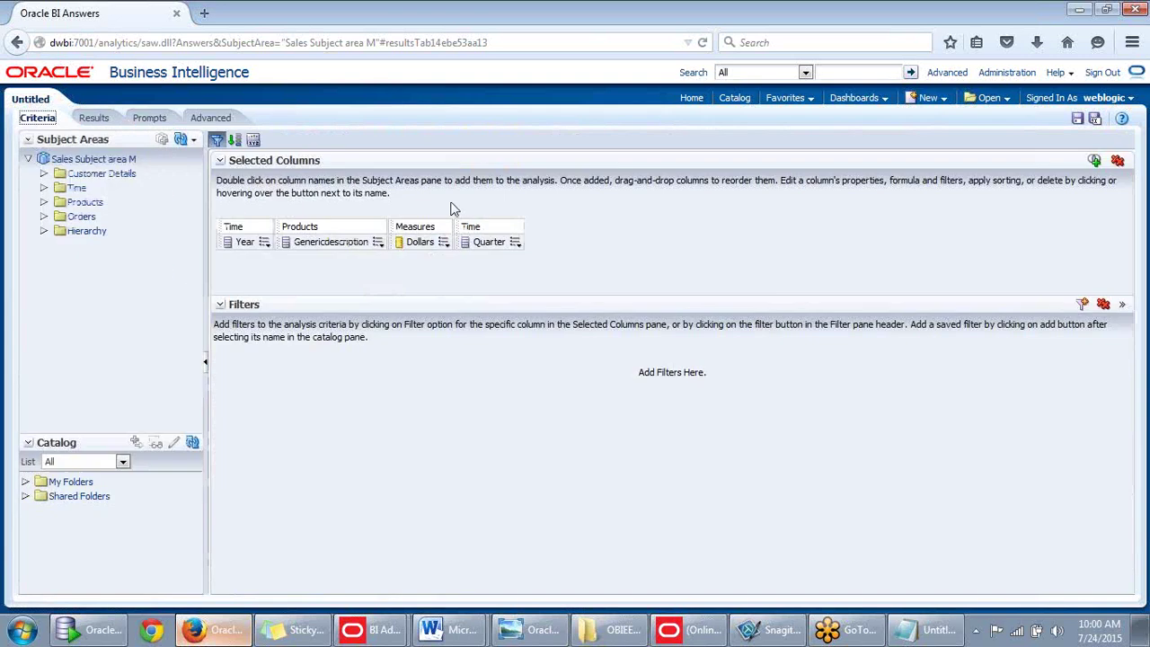
Override Year's data format to treat numbers as Month Name, then view the results.
mouse_move(265, 245)
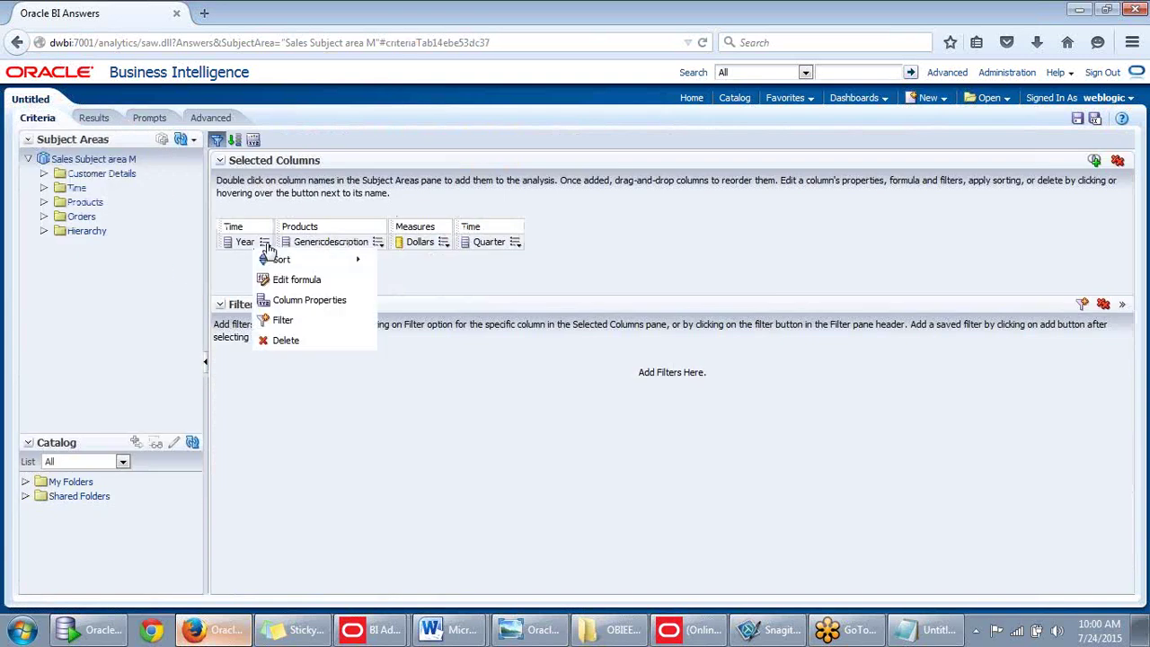
click(289, 302)
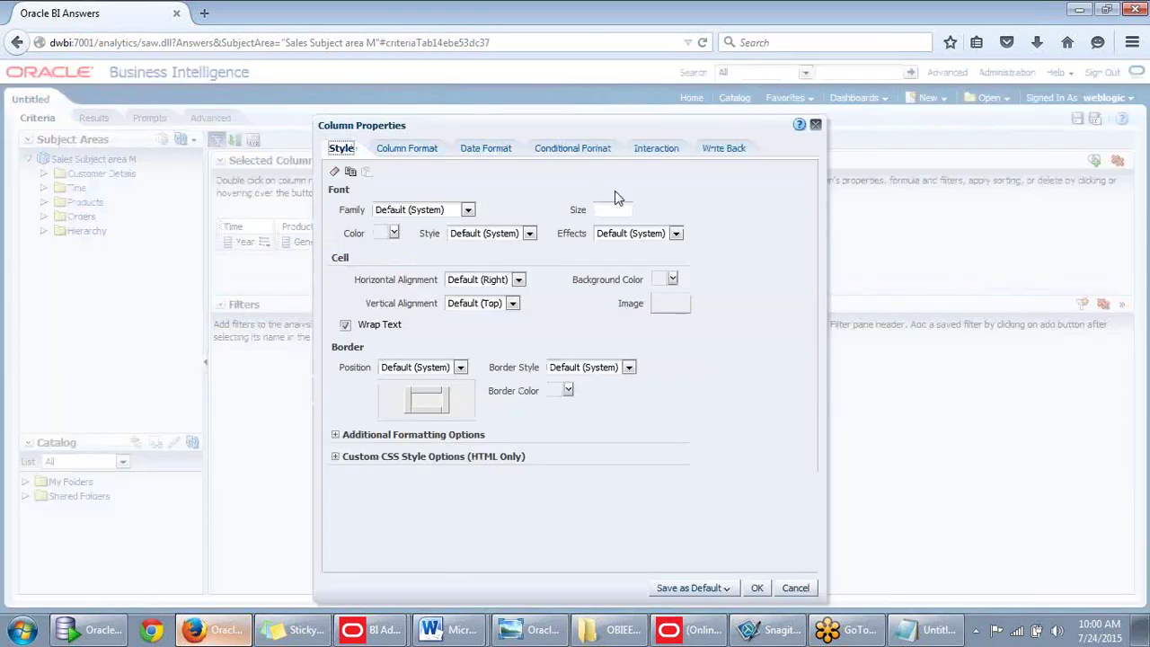
drag(608, 129, 610, 127)
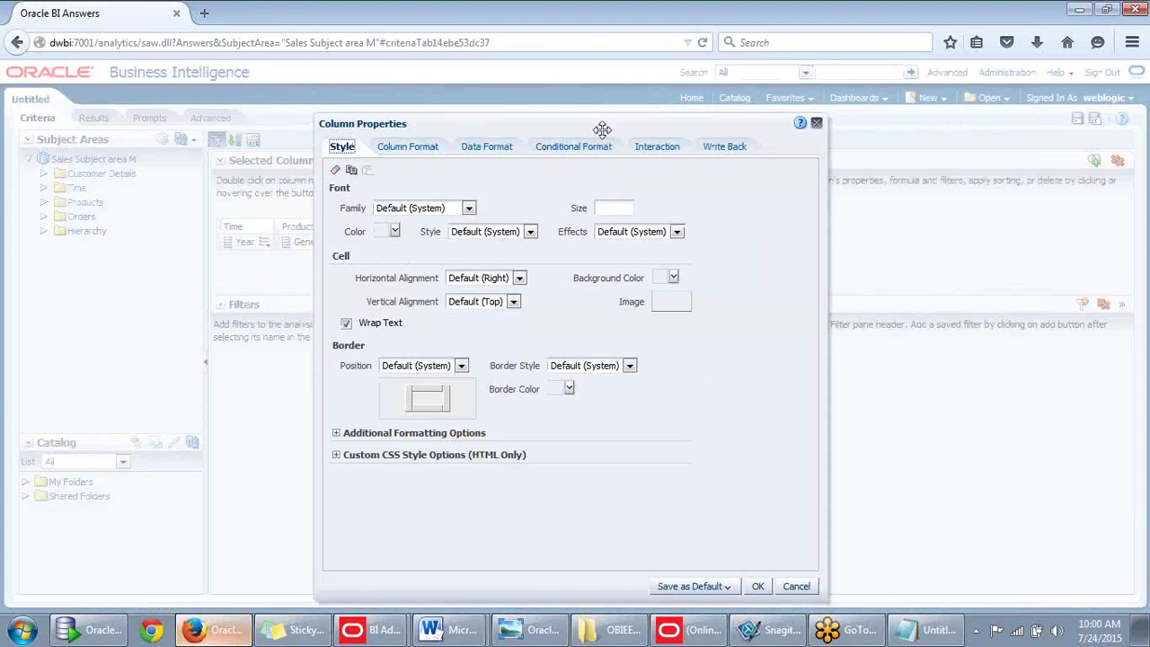
click(490, 147)
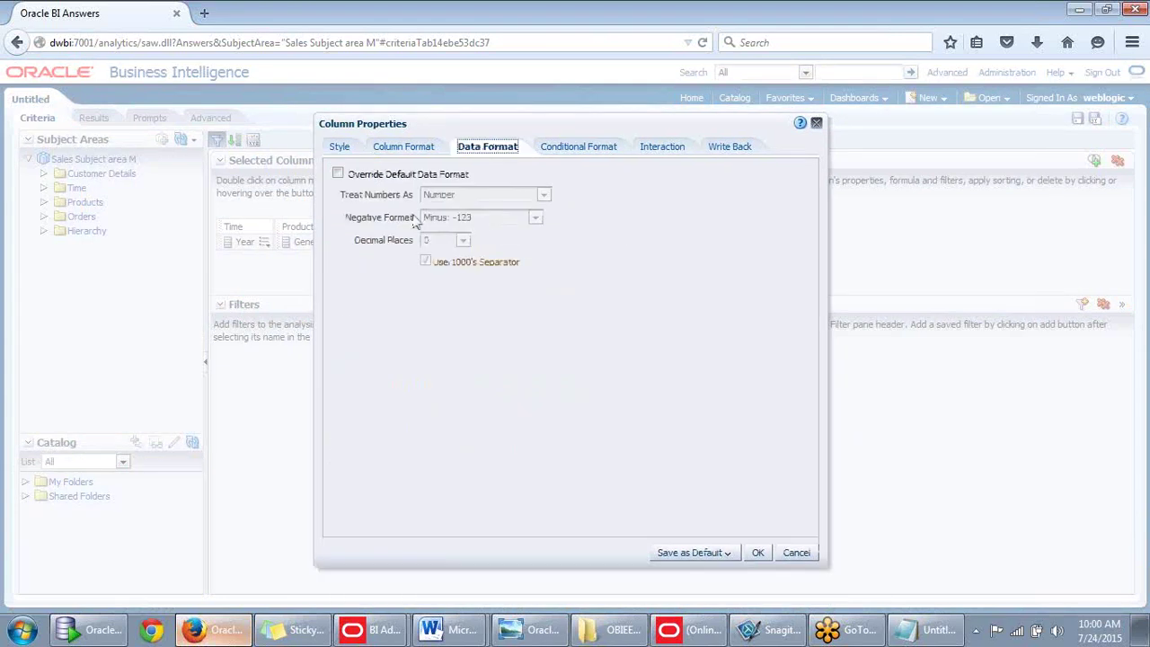
click(338, 173)
click(543, 195)
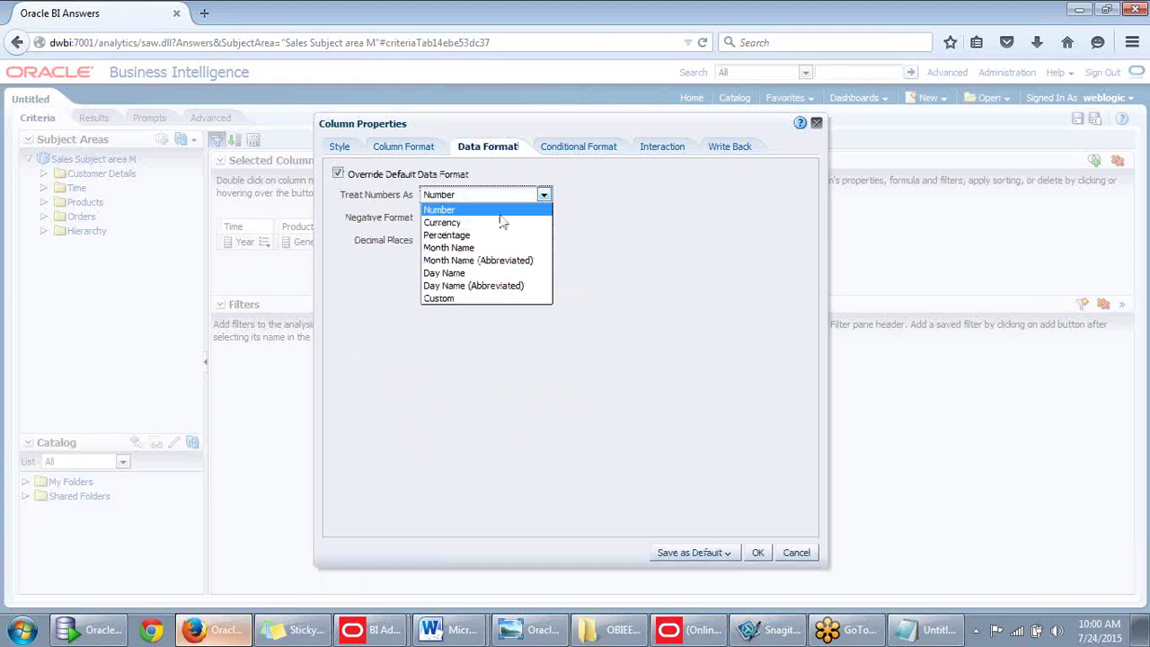
click(455, 297)
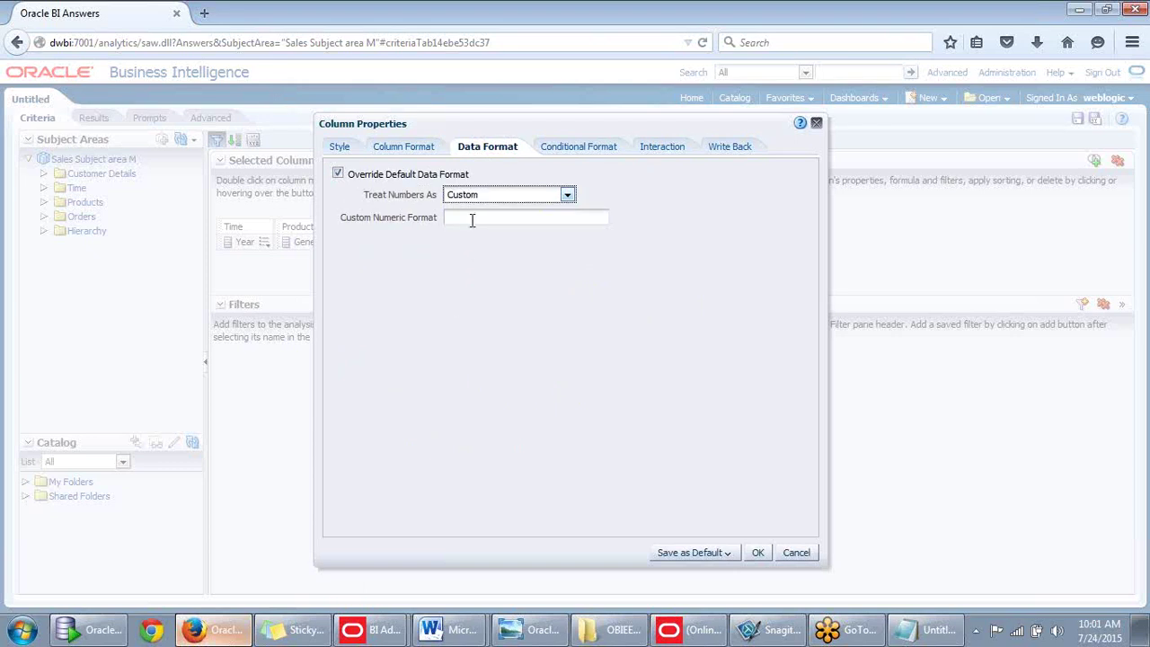
click(566, 195)
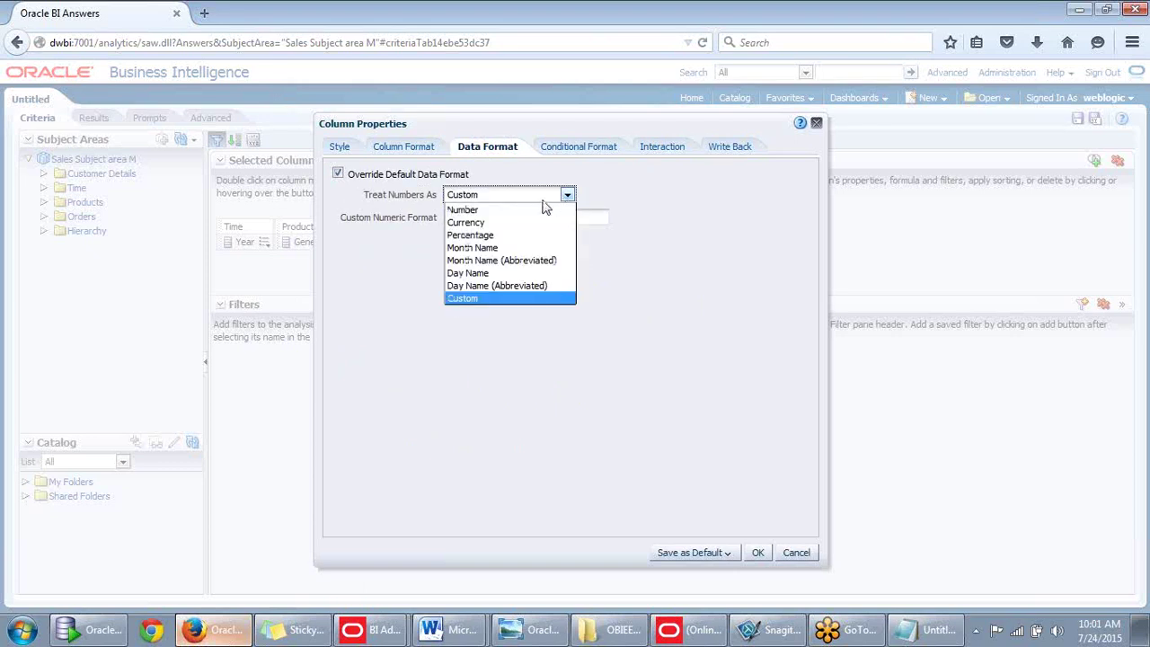
click(479, 248)
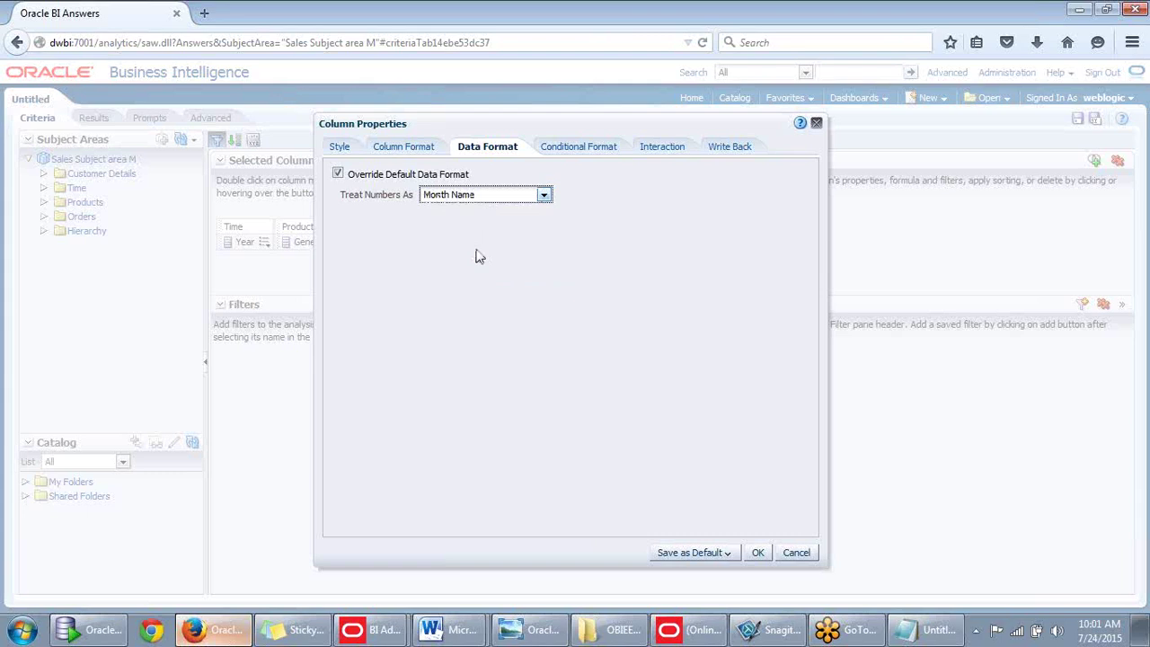
click(757, 553)
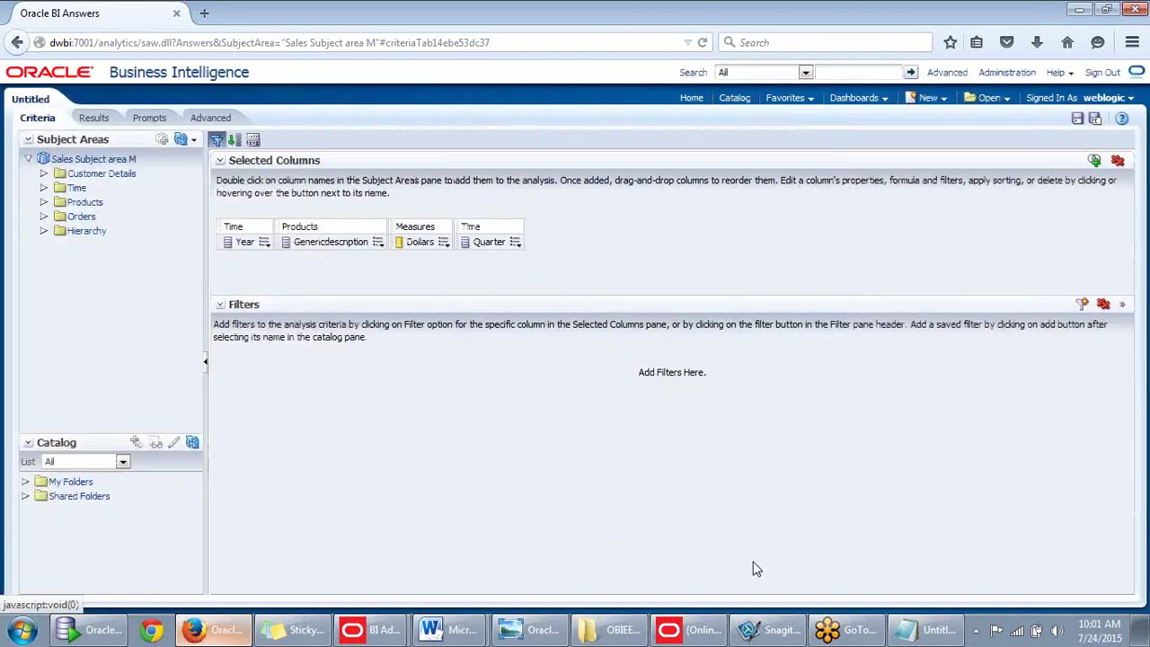
click(94, 118)
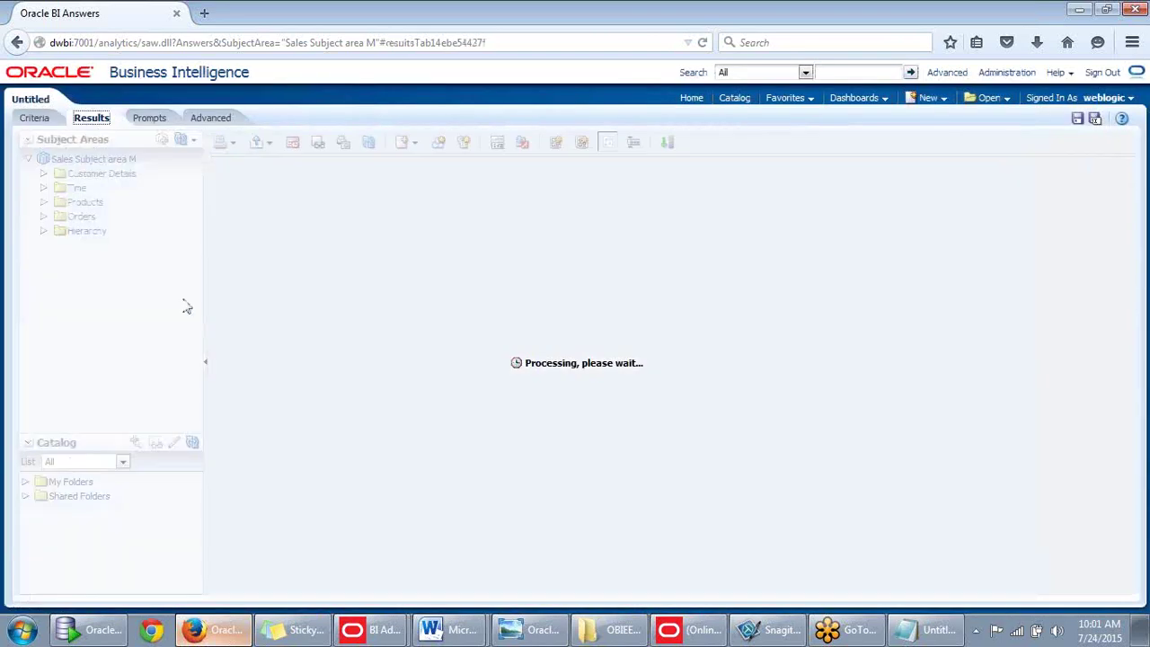
Override the Year column's data format to treat numbers as plain Number.
click(36, 118)
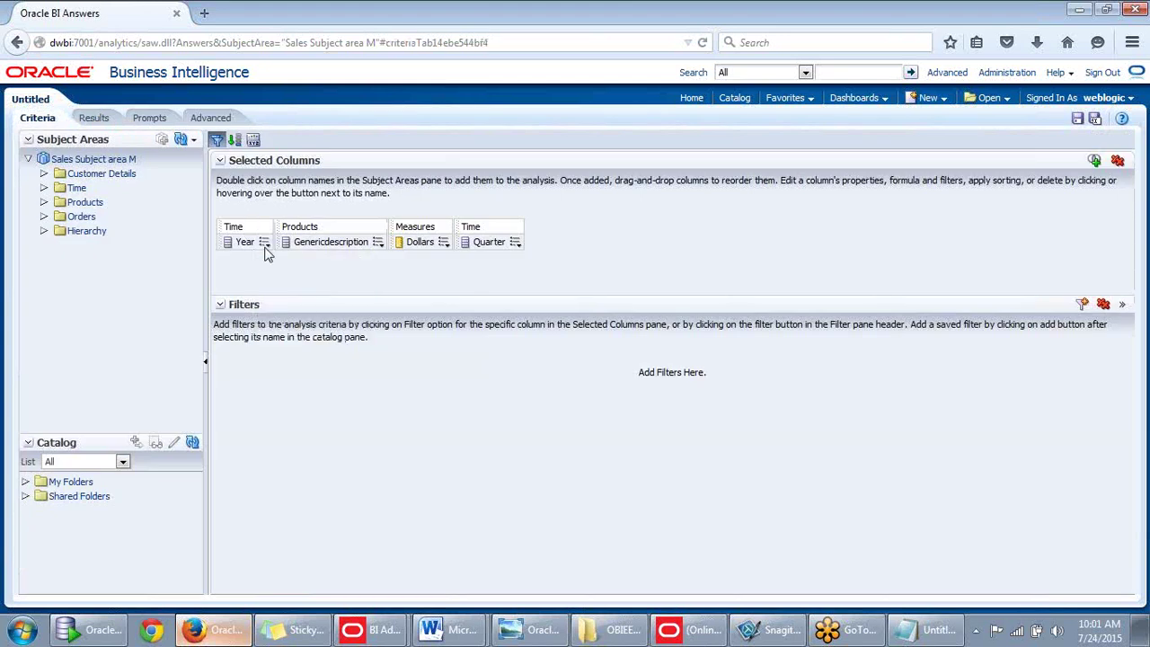
click(264, 244)
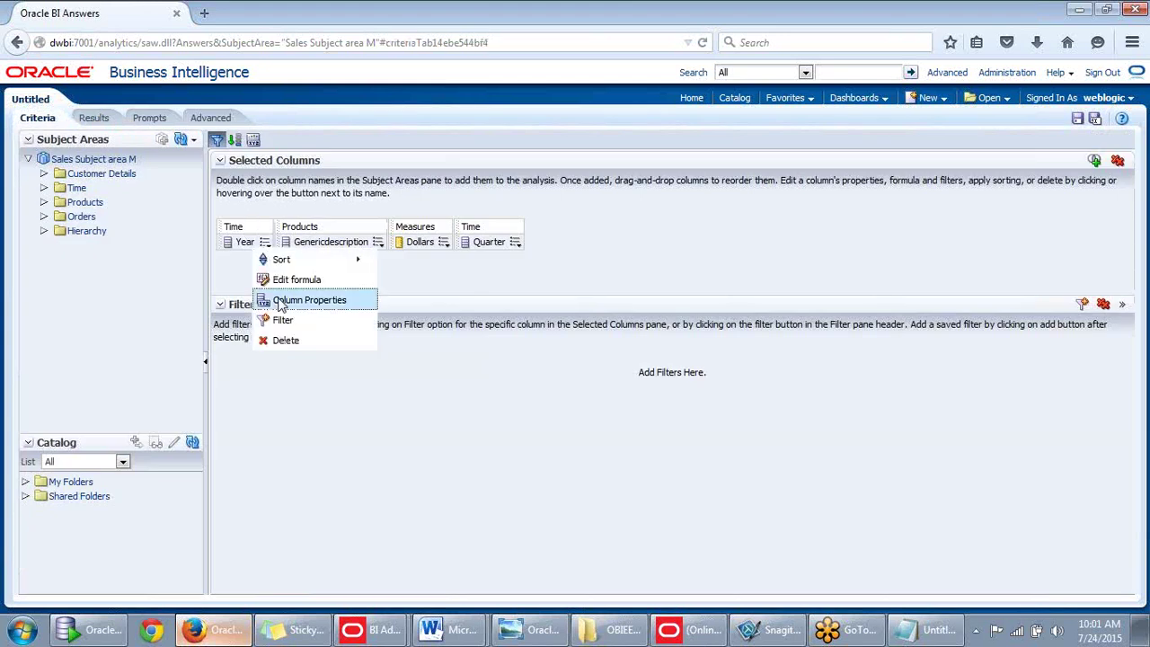
click(296, 300)
click(409, 151)
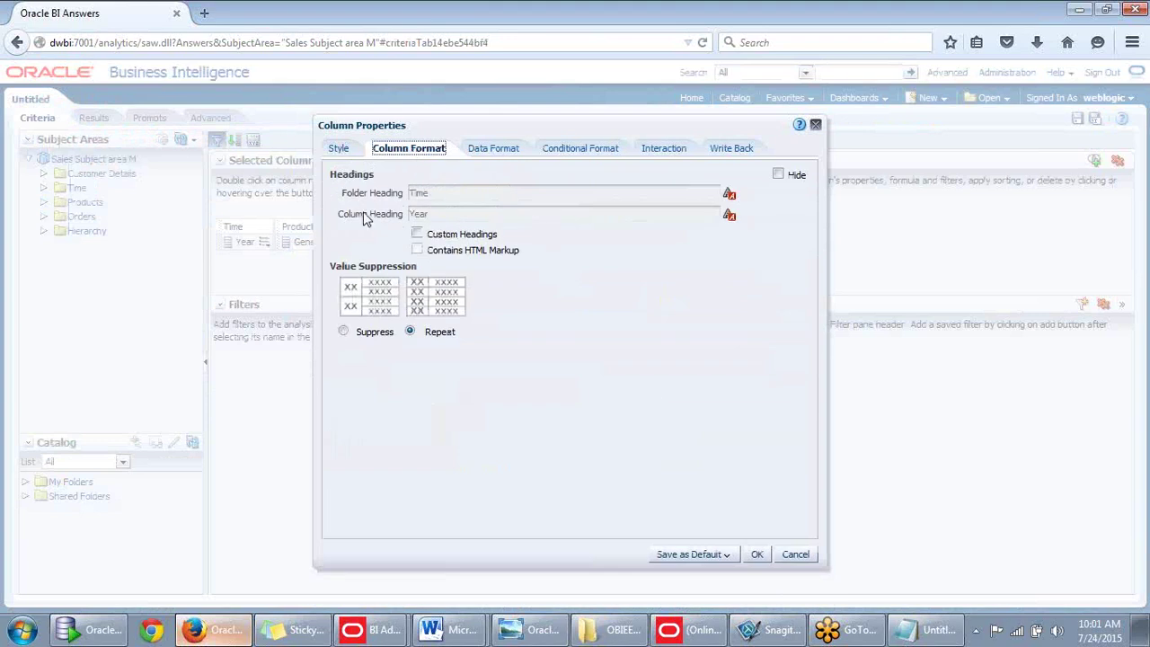
click(338, 151)
click(485, 151)
click(338, 176)
click(337, 176)
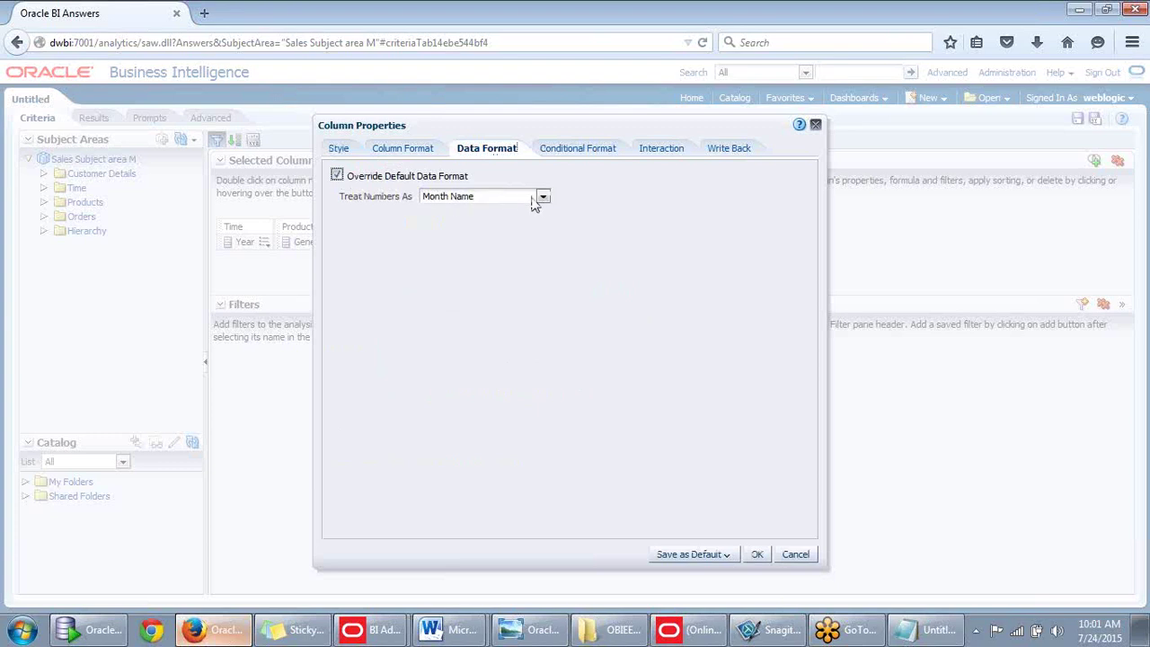
click(543, 197)
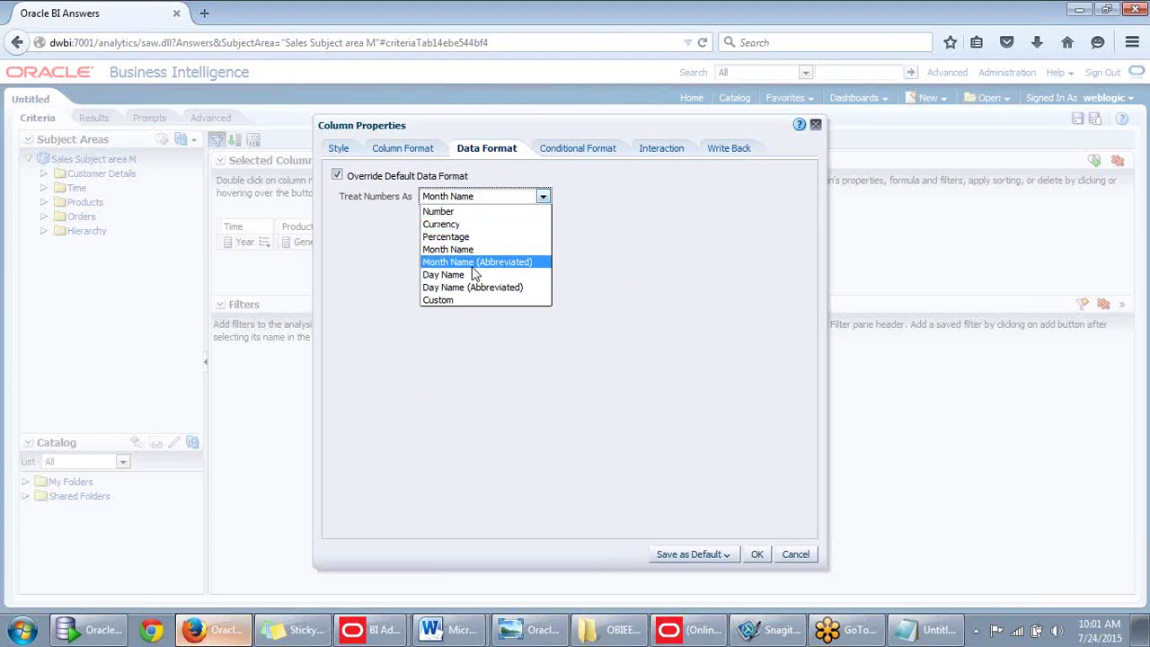
click(452, 214)
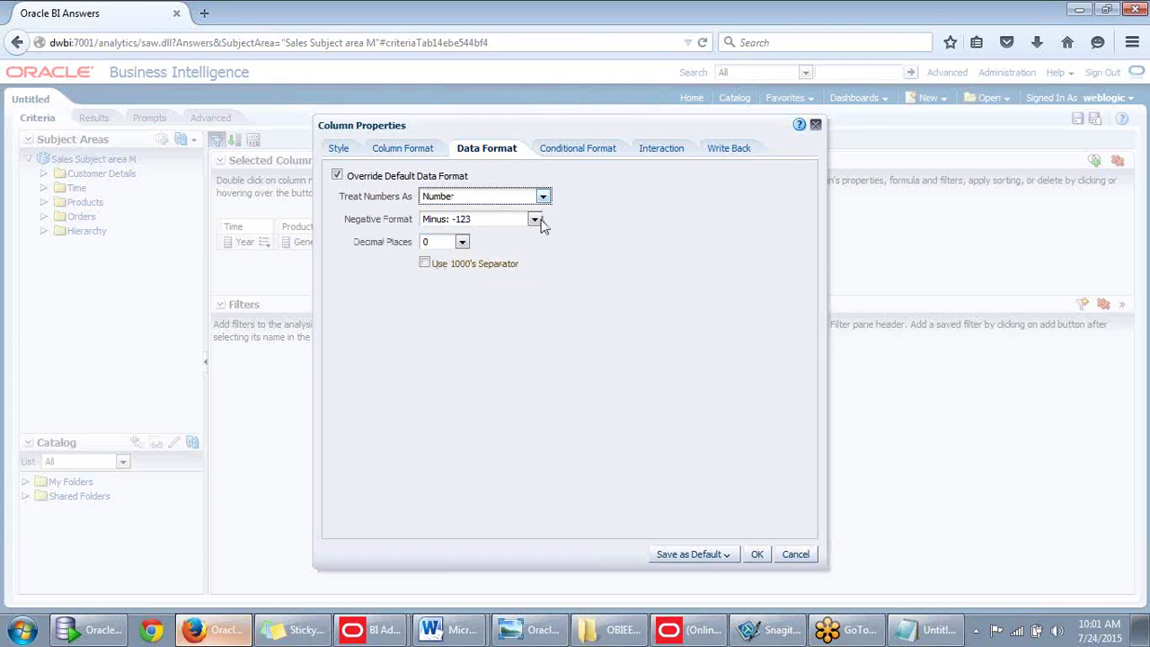
Keep the minus-sign negative format, apply it, and check that results show 1998.
click(534, 220)
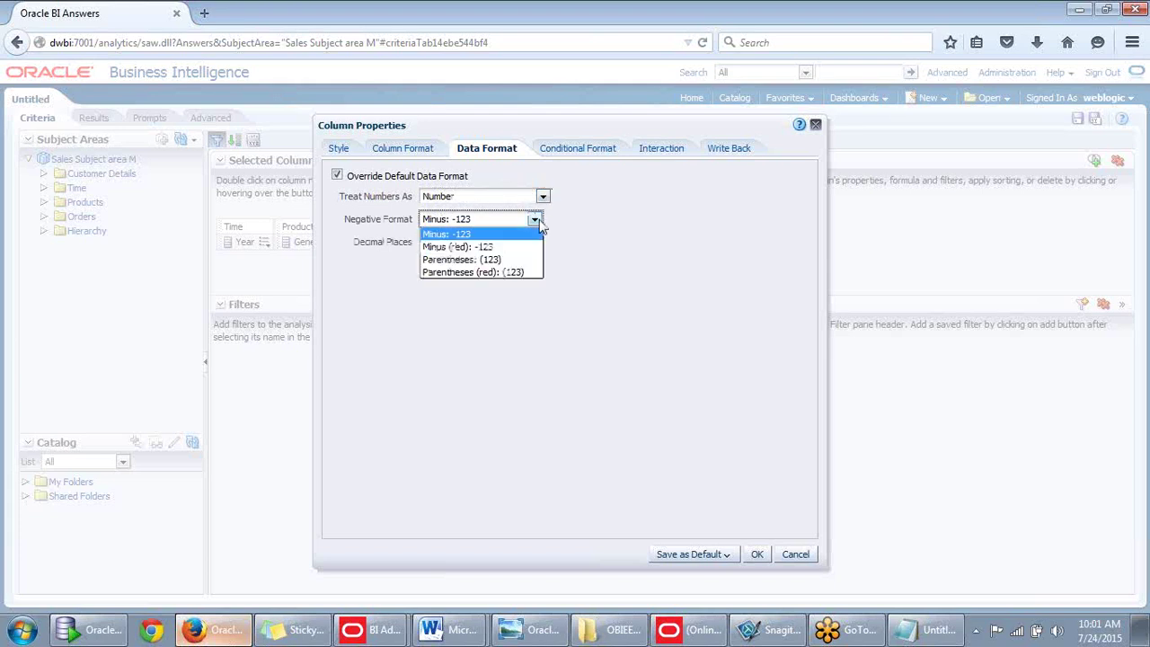
click(536, 221)
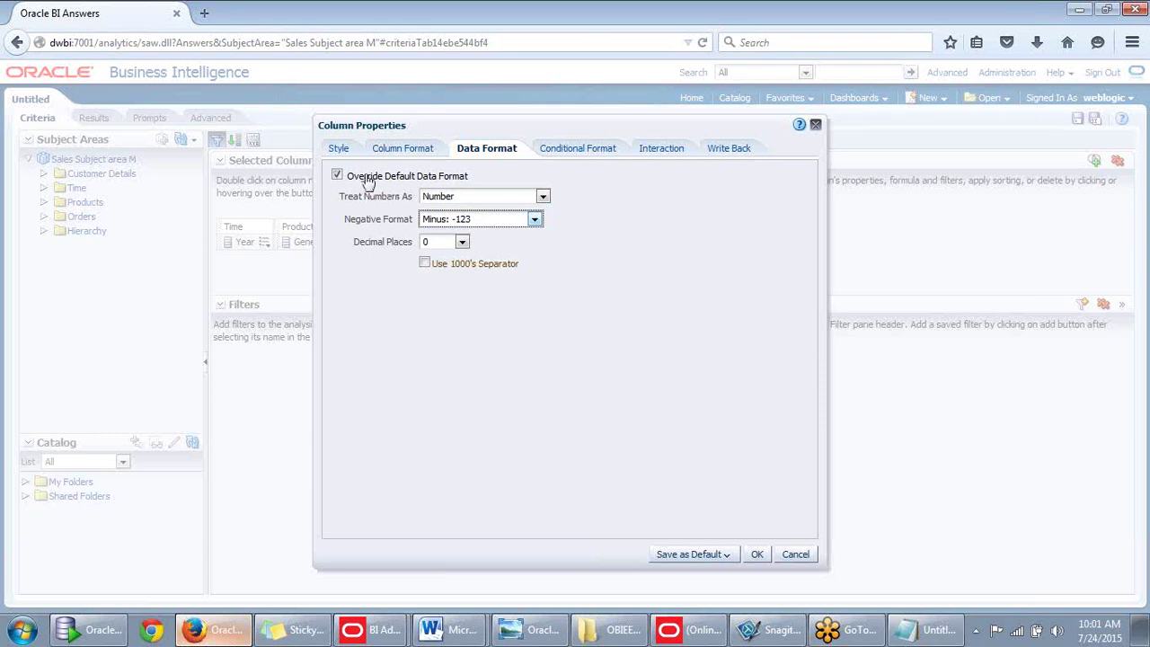
click(406, 153)
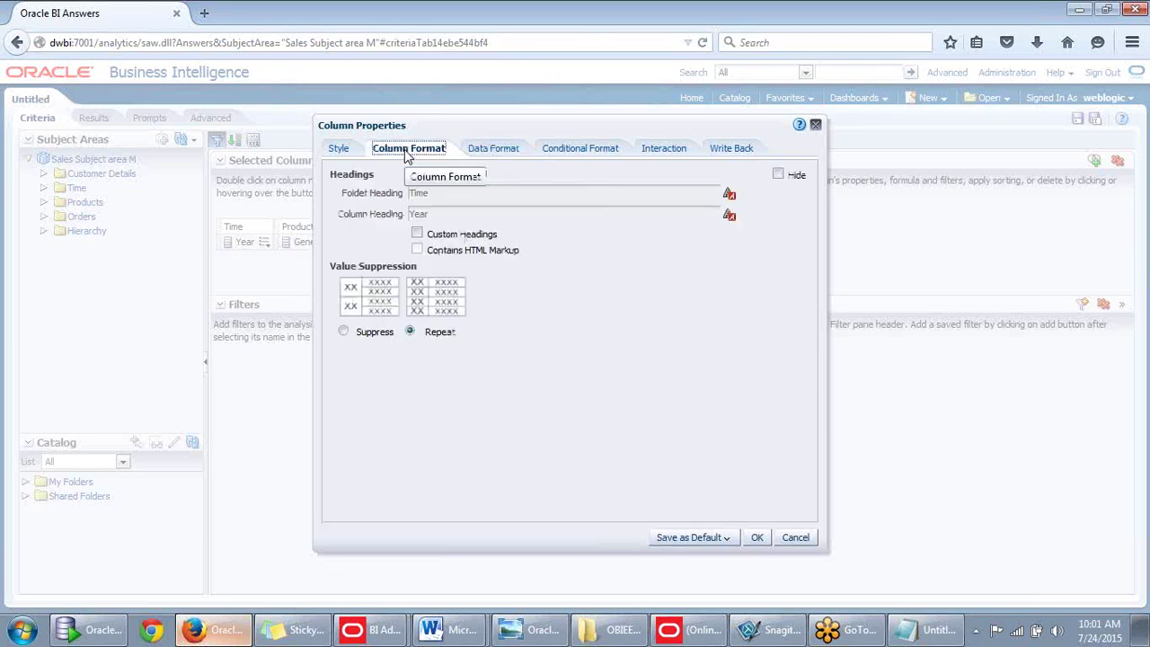
click(477, 151)
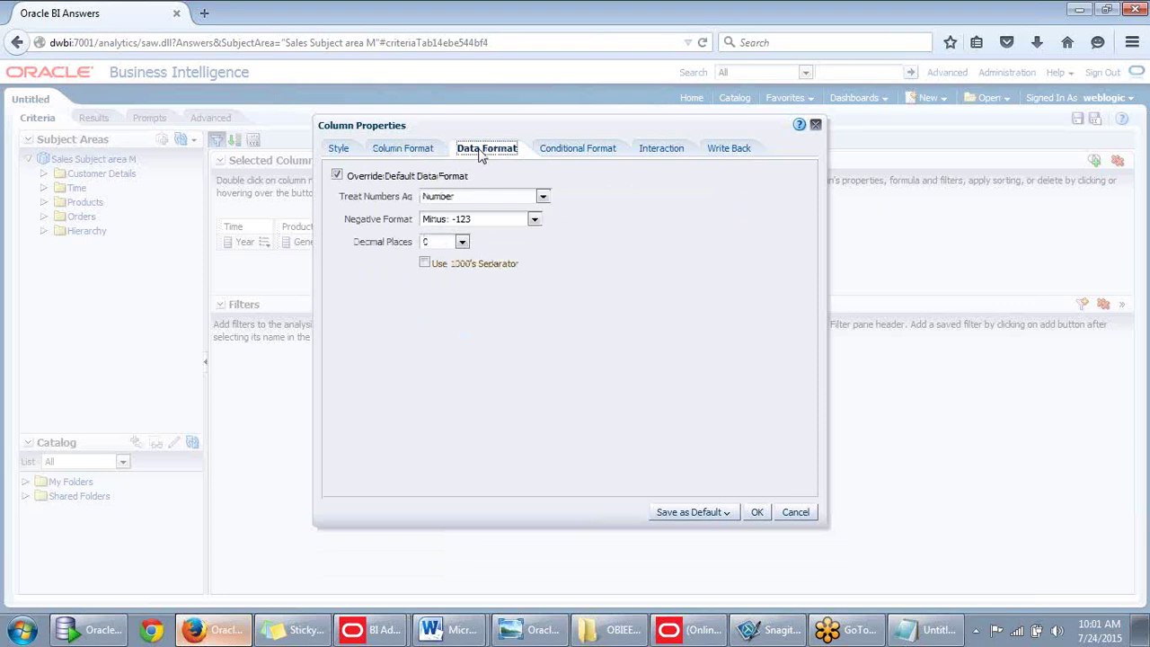
click(576, 148)
click(476, 151)
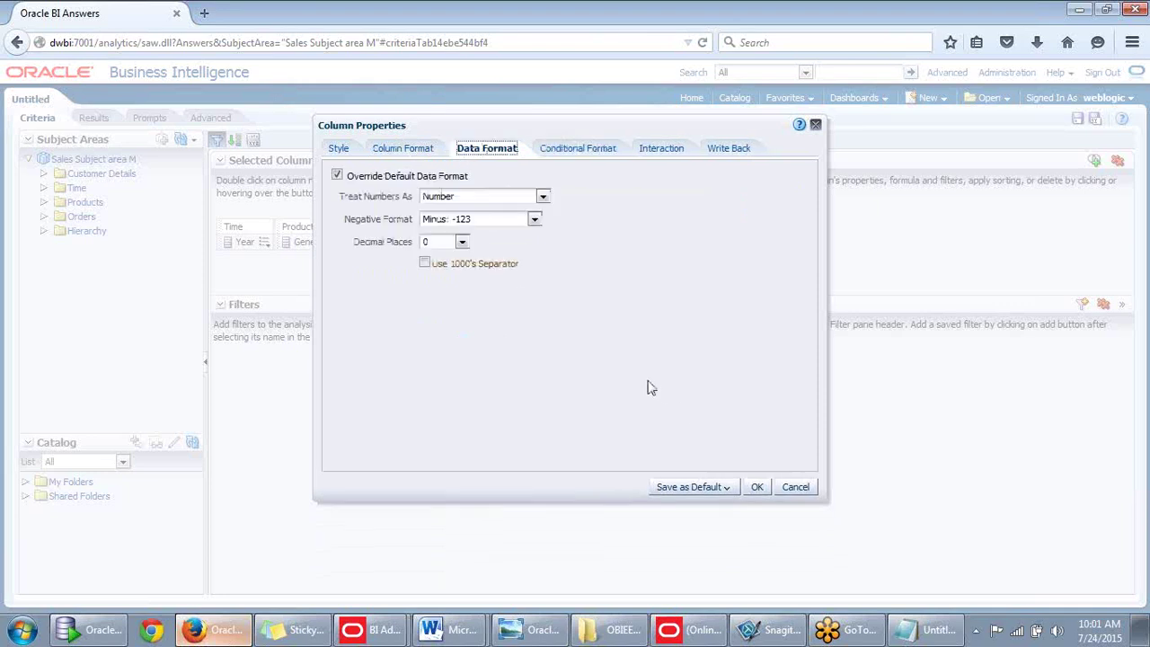
click(759, 486)
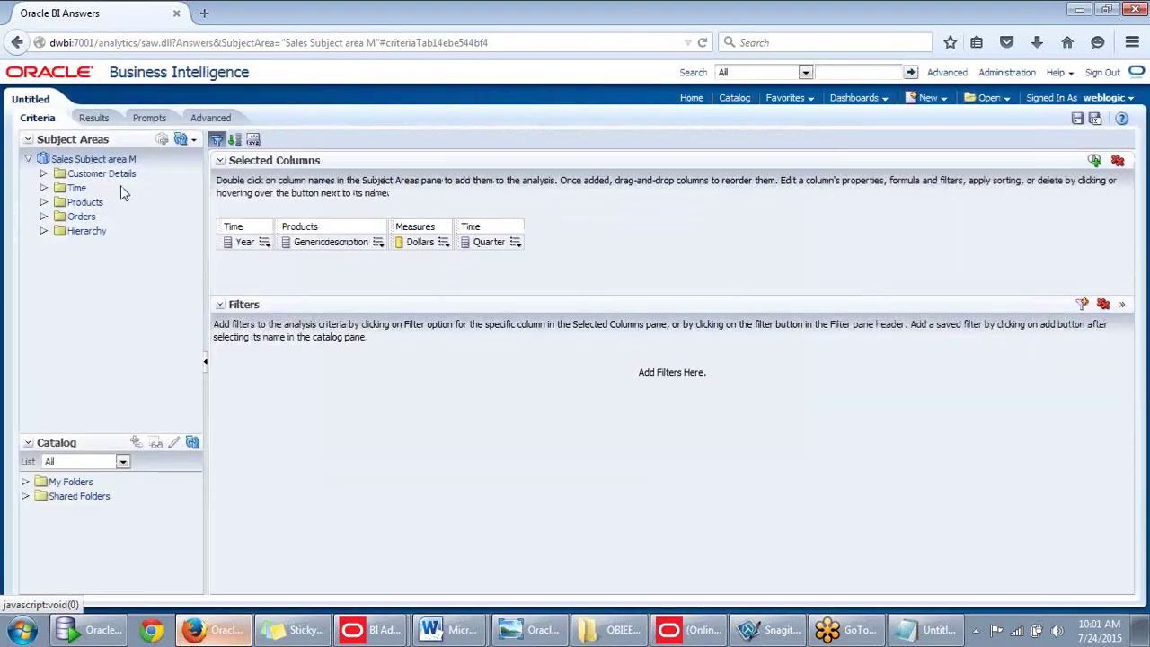
click(92, 117)
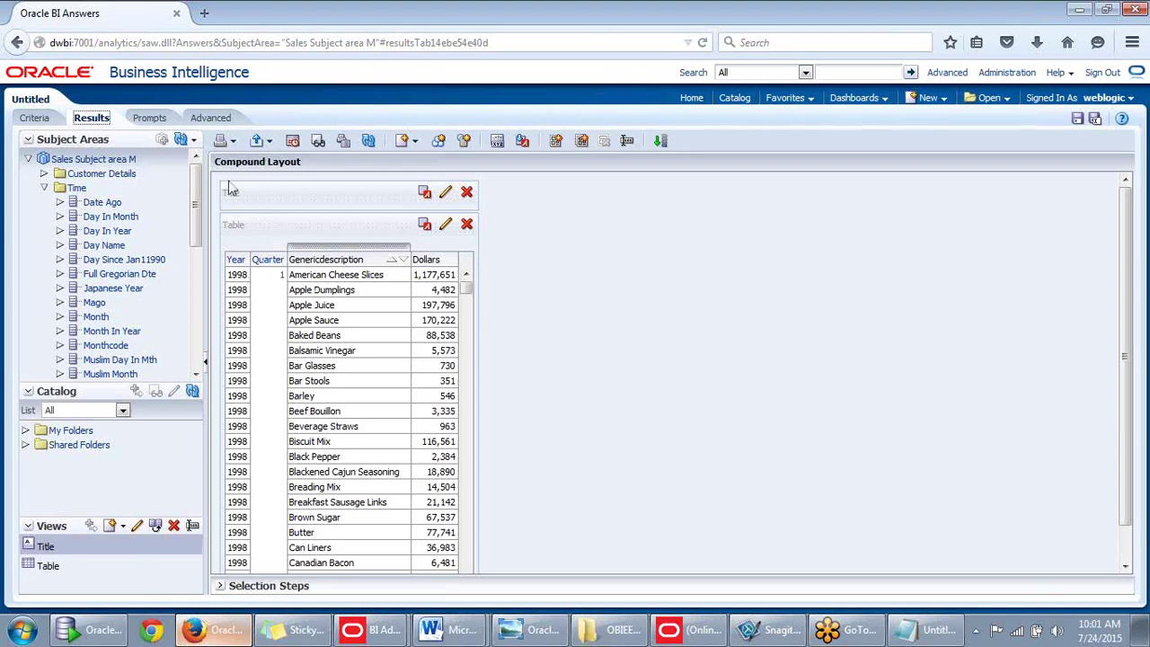
Remove all analysis columns and add Time > Quarter as the only column.
click(47, 120)
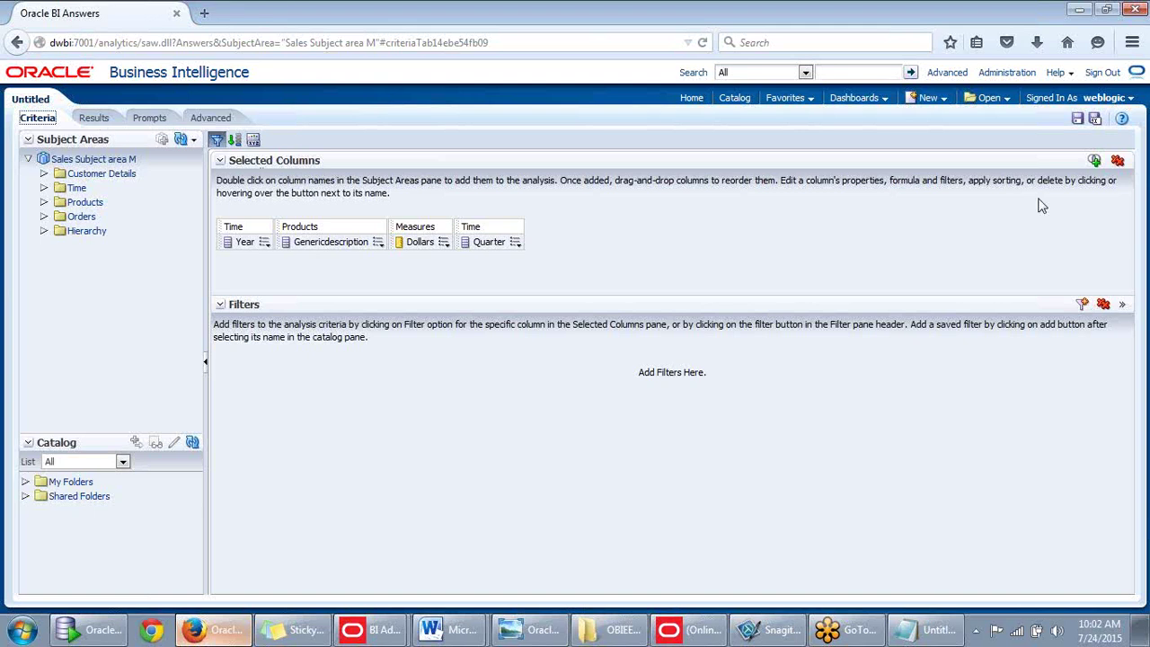
click(1117, 161)
click(44, 188)
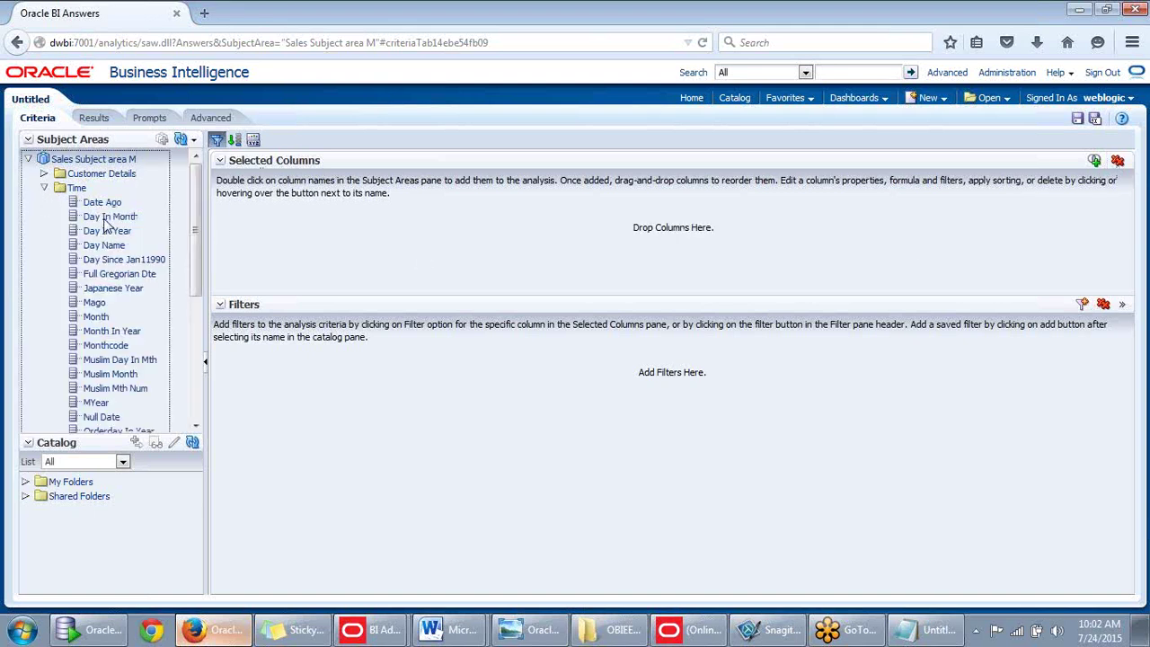
drag(193, 205, 199, 330)
drag(92, 381, 252, 270)
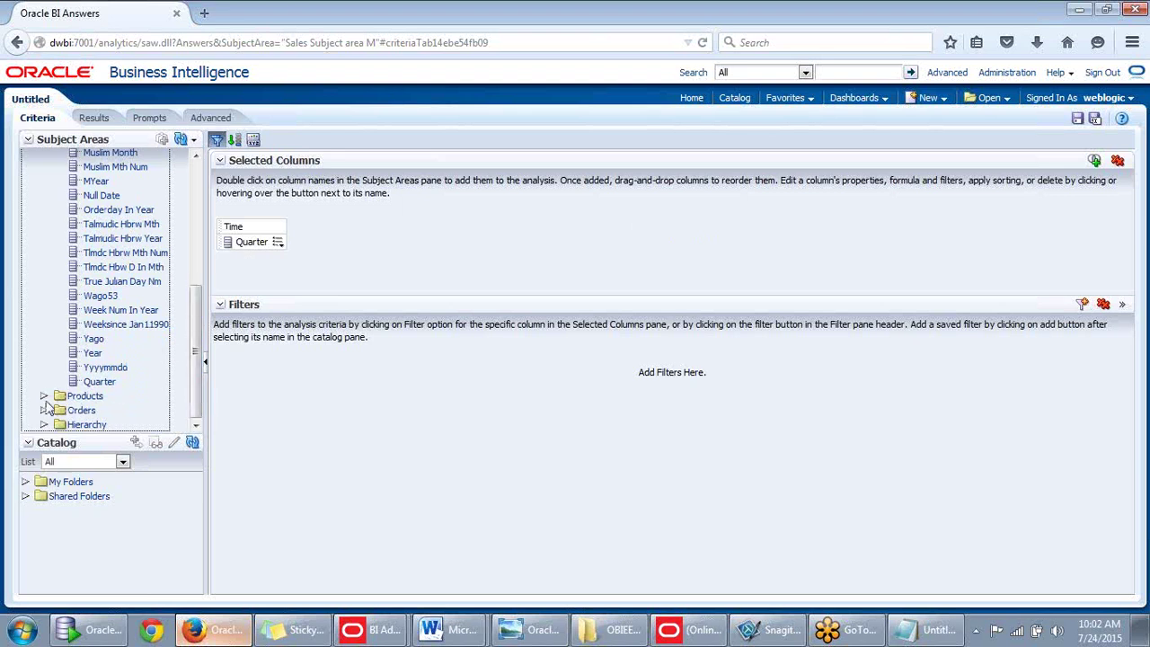
Add Orders > Measures > Dollars and show the four quarterly Dollars totals.
click(42, 411)
scroll(190, 384, down, 1)
click(59, 396)
drag(110, 410, 532, 231)
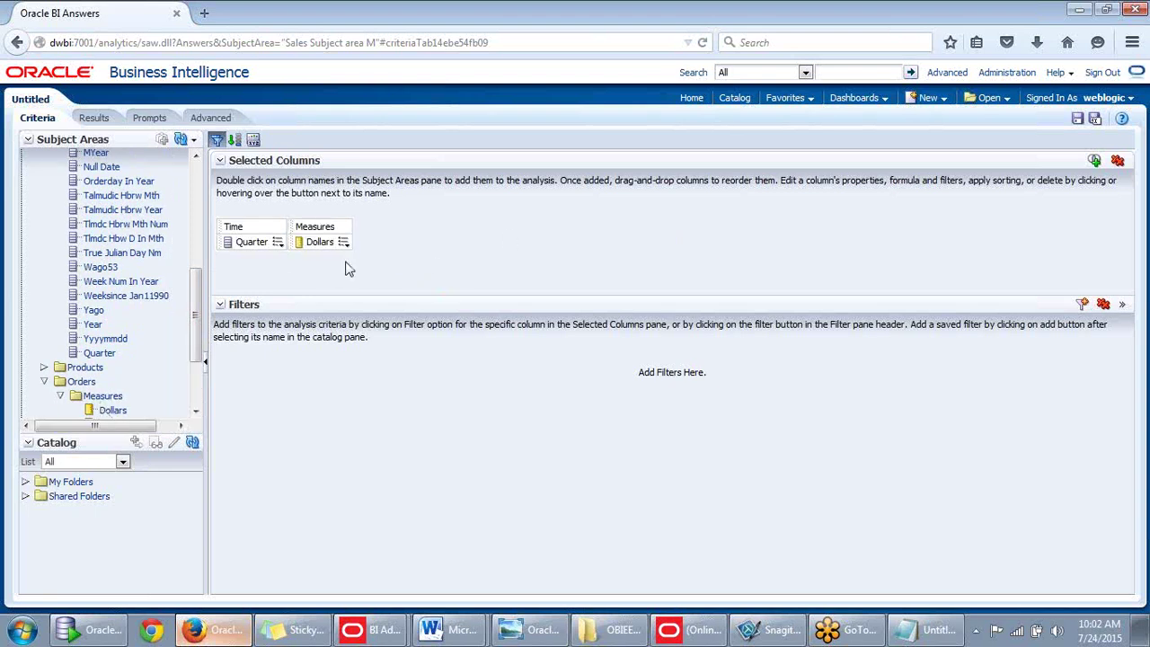
click(93, 118)
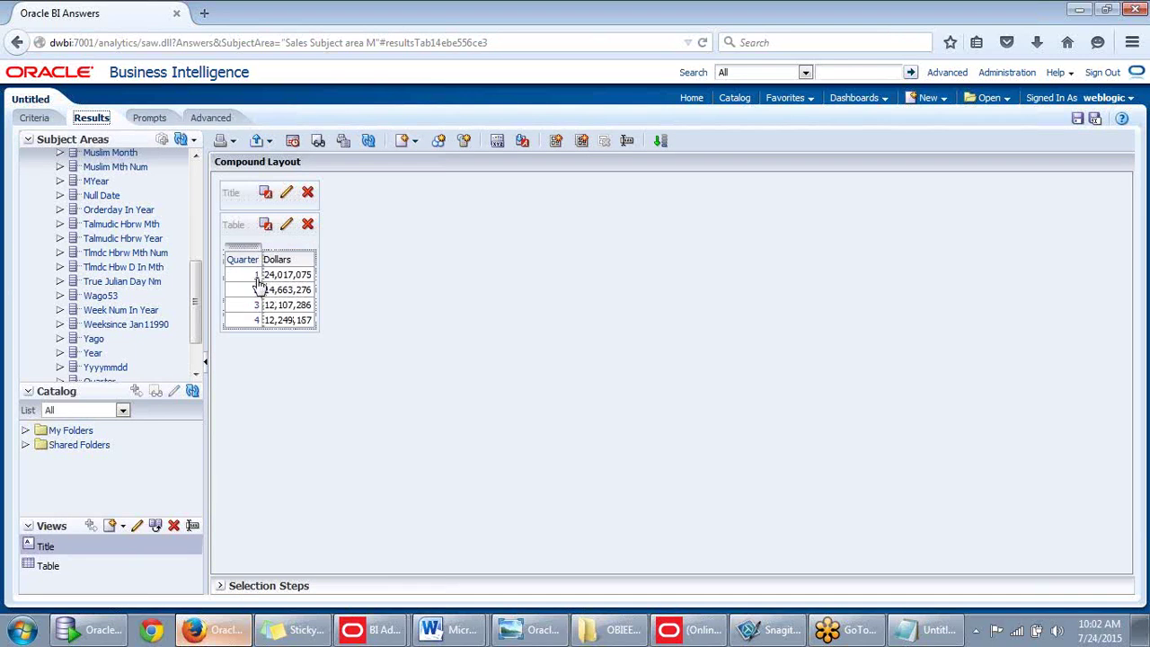
Drill quarter 1 into months, then February into daily Yyyymmdd Dollars rows.
click(256, 280)
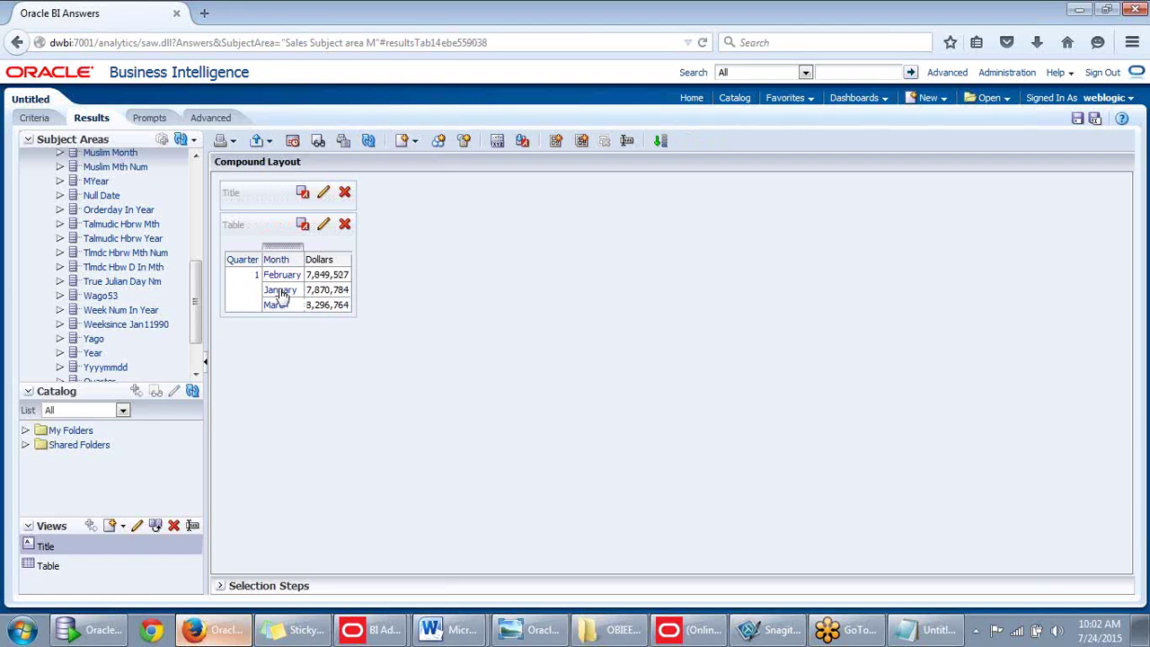
click(280, 295)
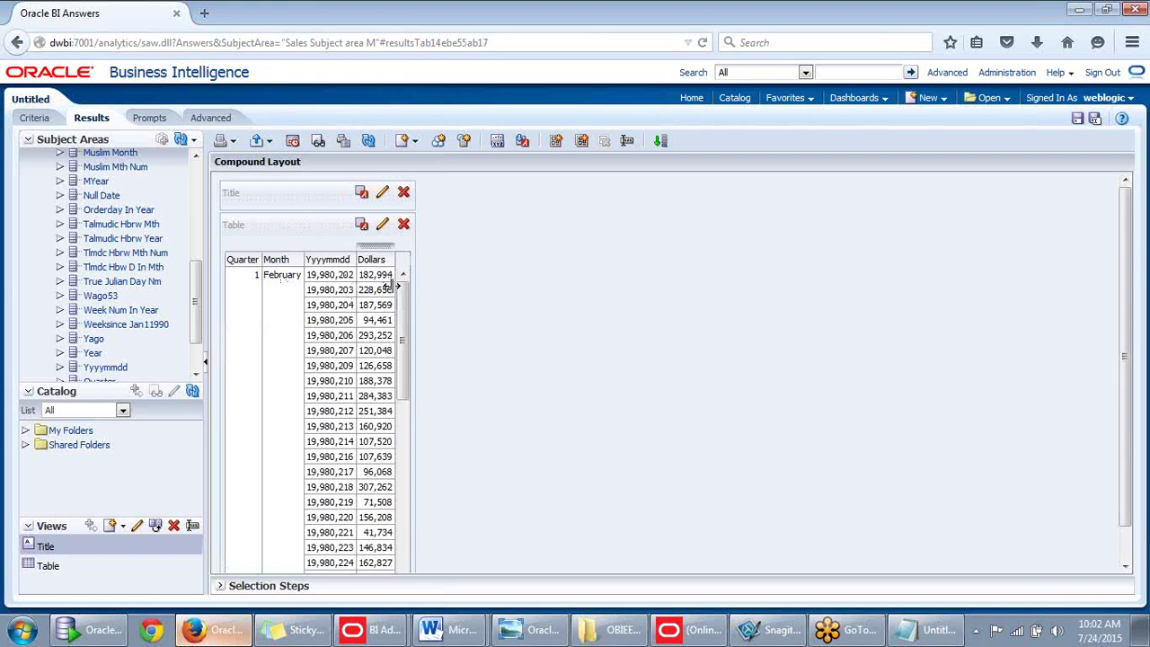
drag(405, 310, 419, 249)
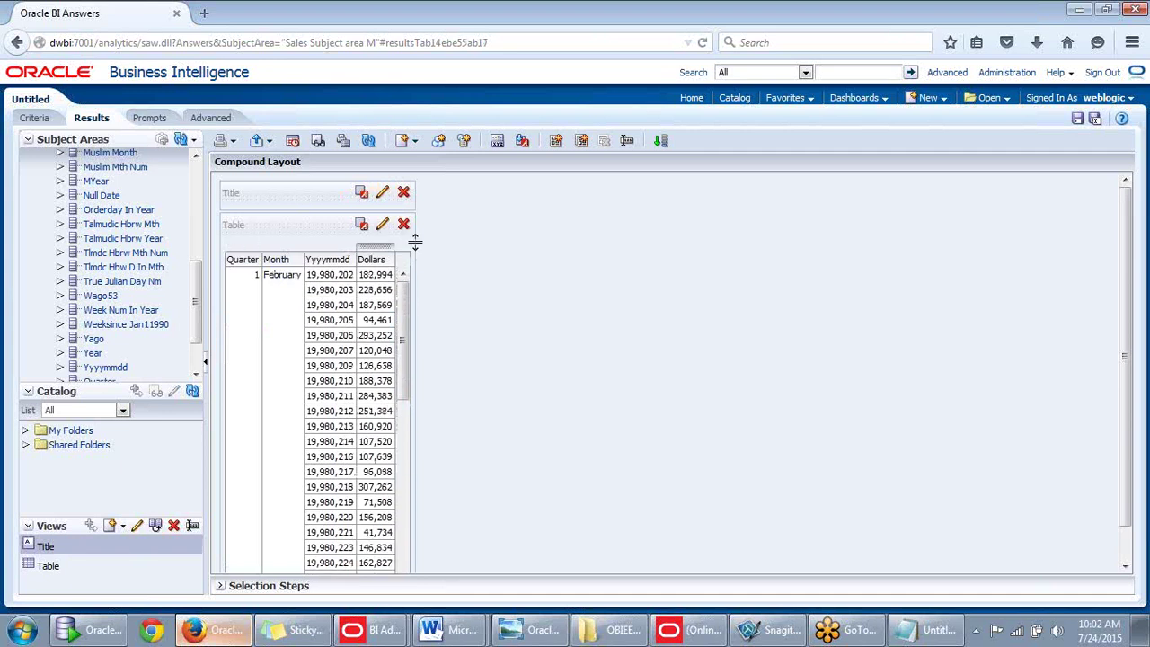